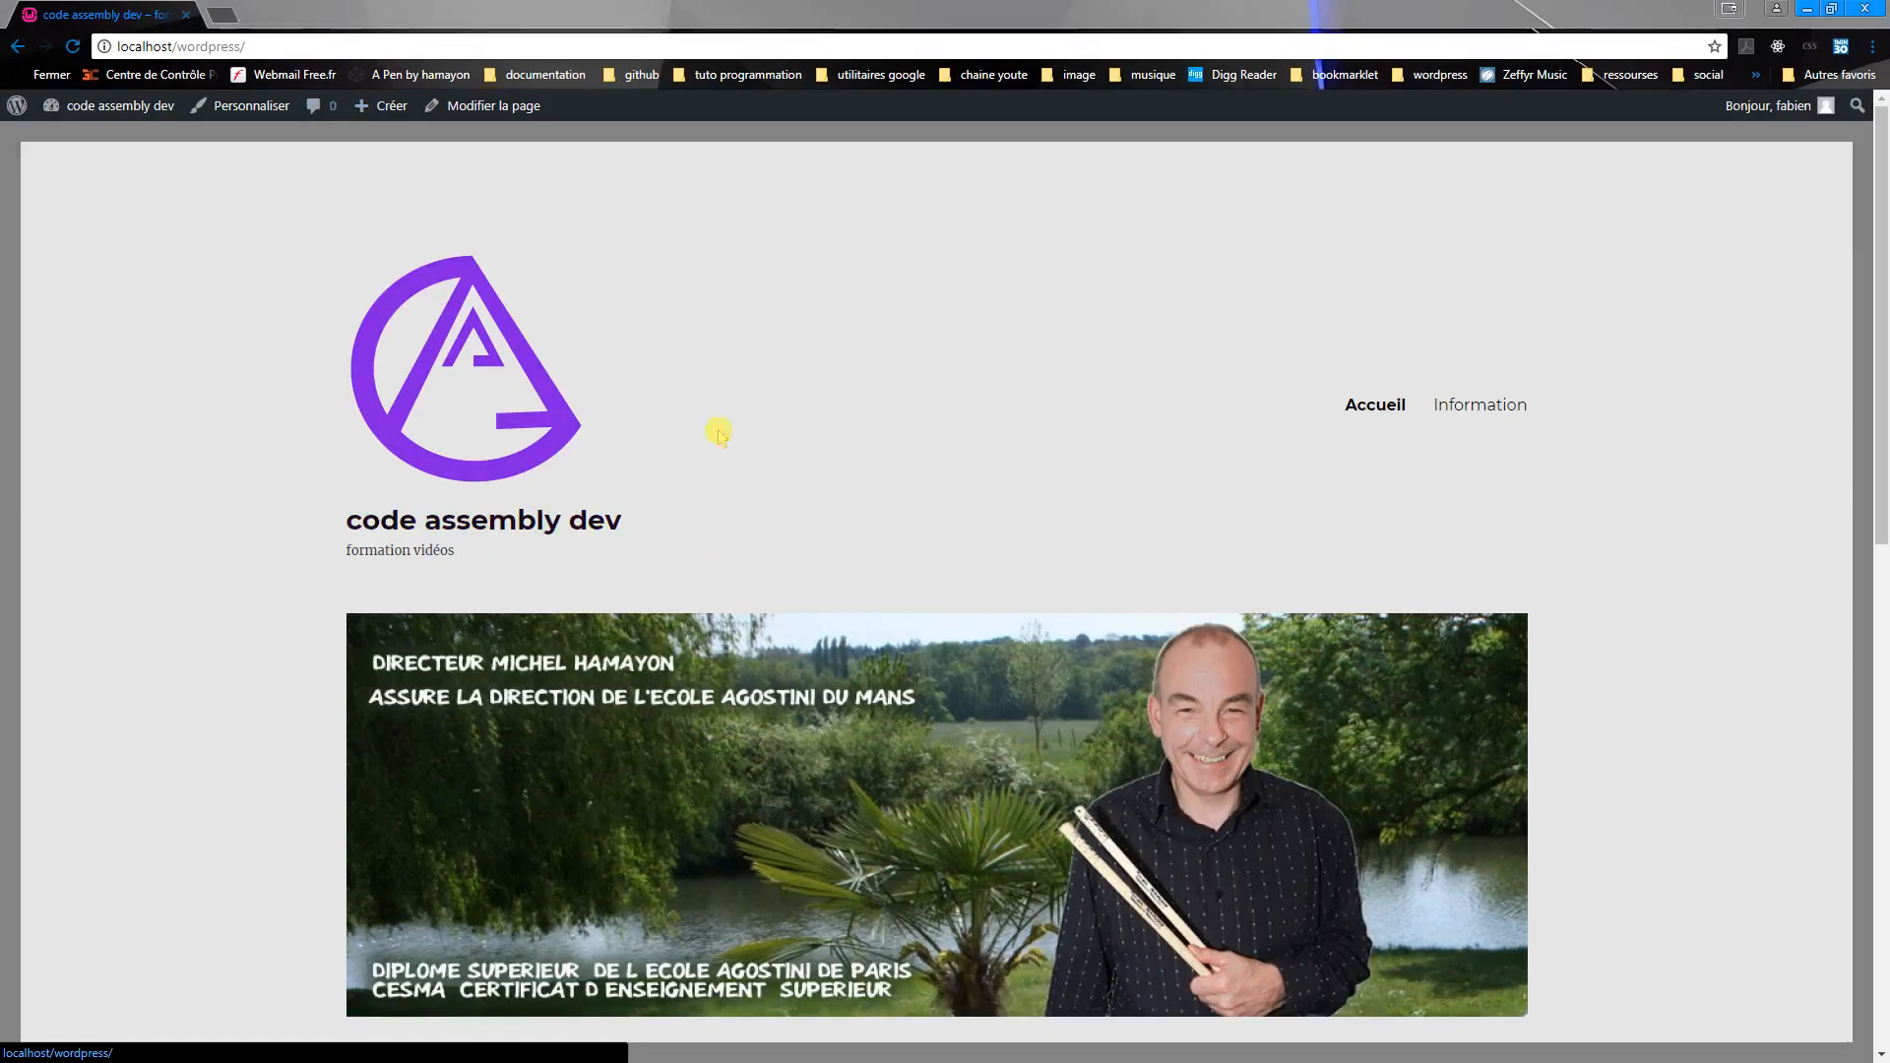
# - Customize the site's header image with the black-and-white laptop photo from the media library, cropped from its top edge to just below the desk
pyautogui.click(261, 109)
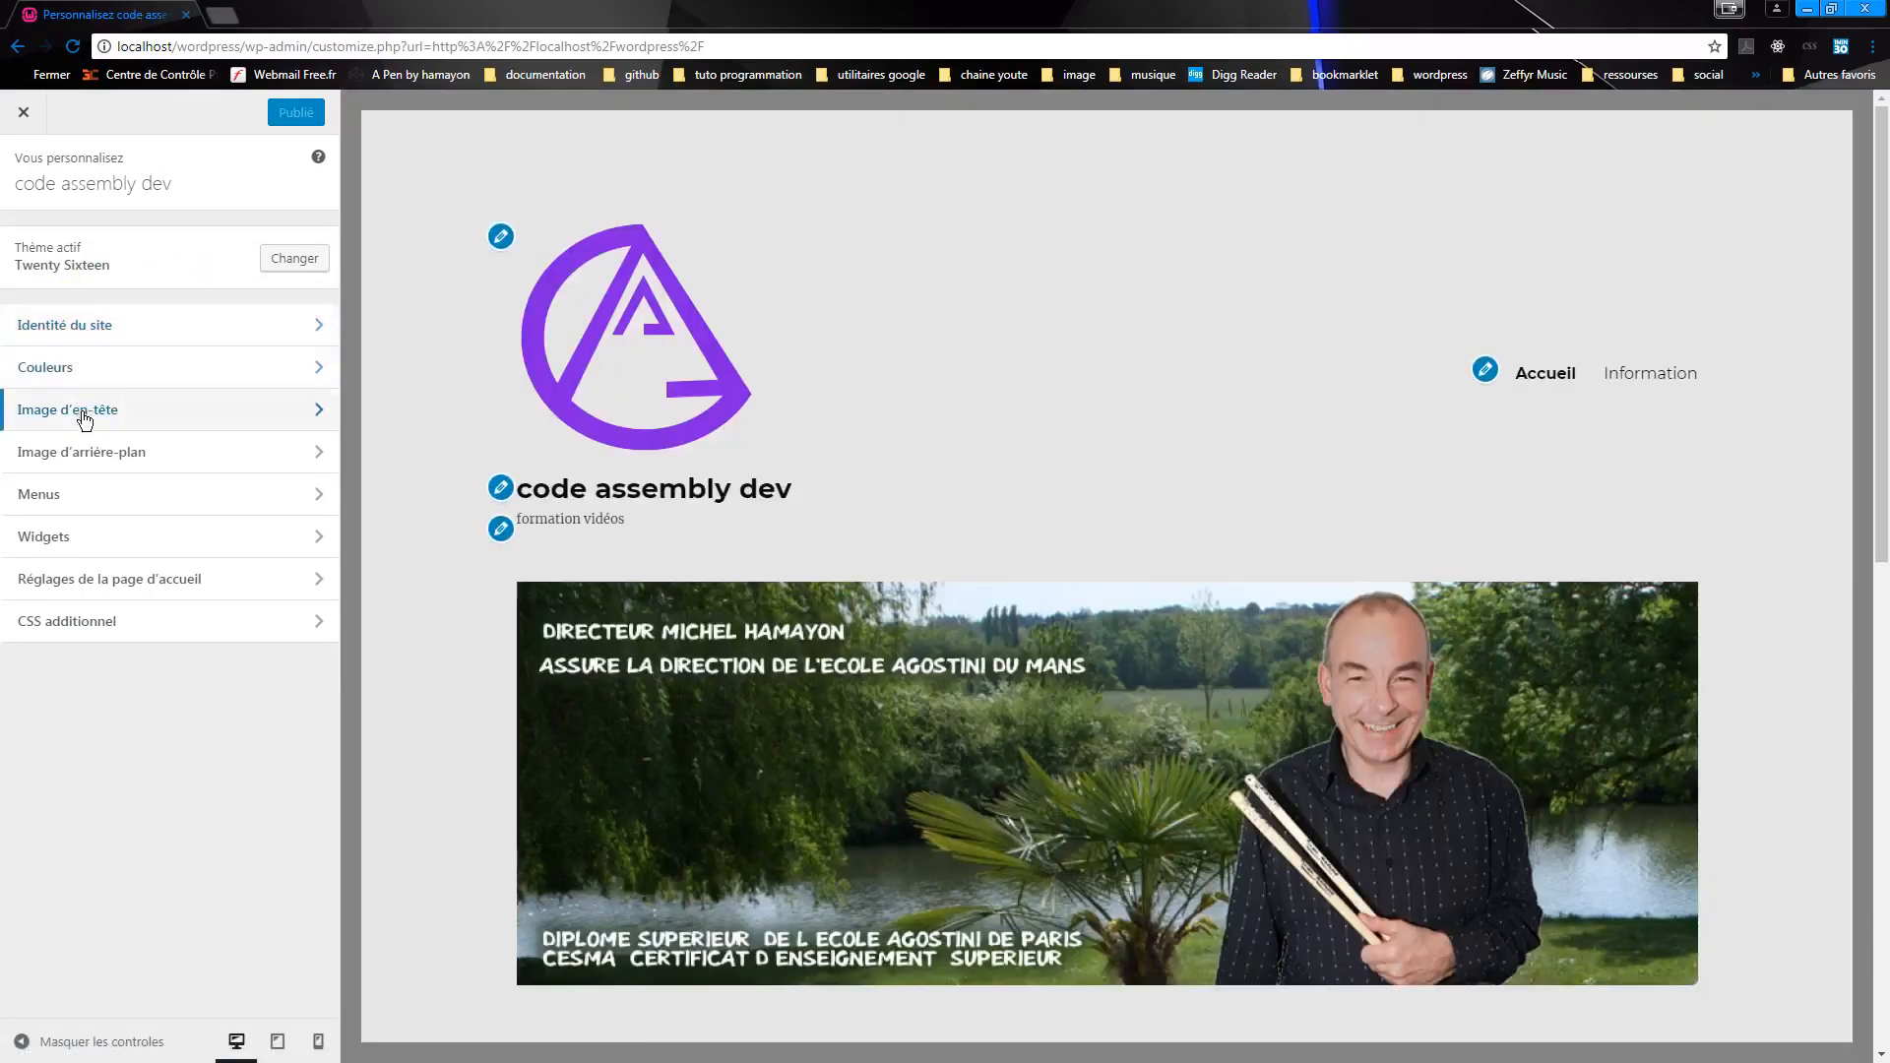
pyautogui.click(83, 411)
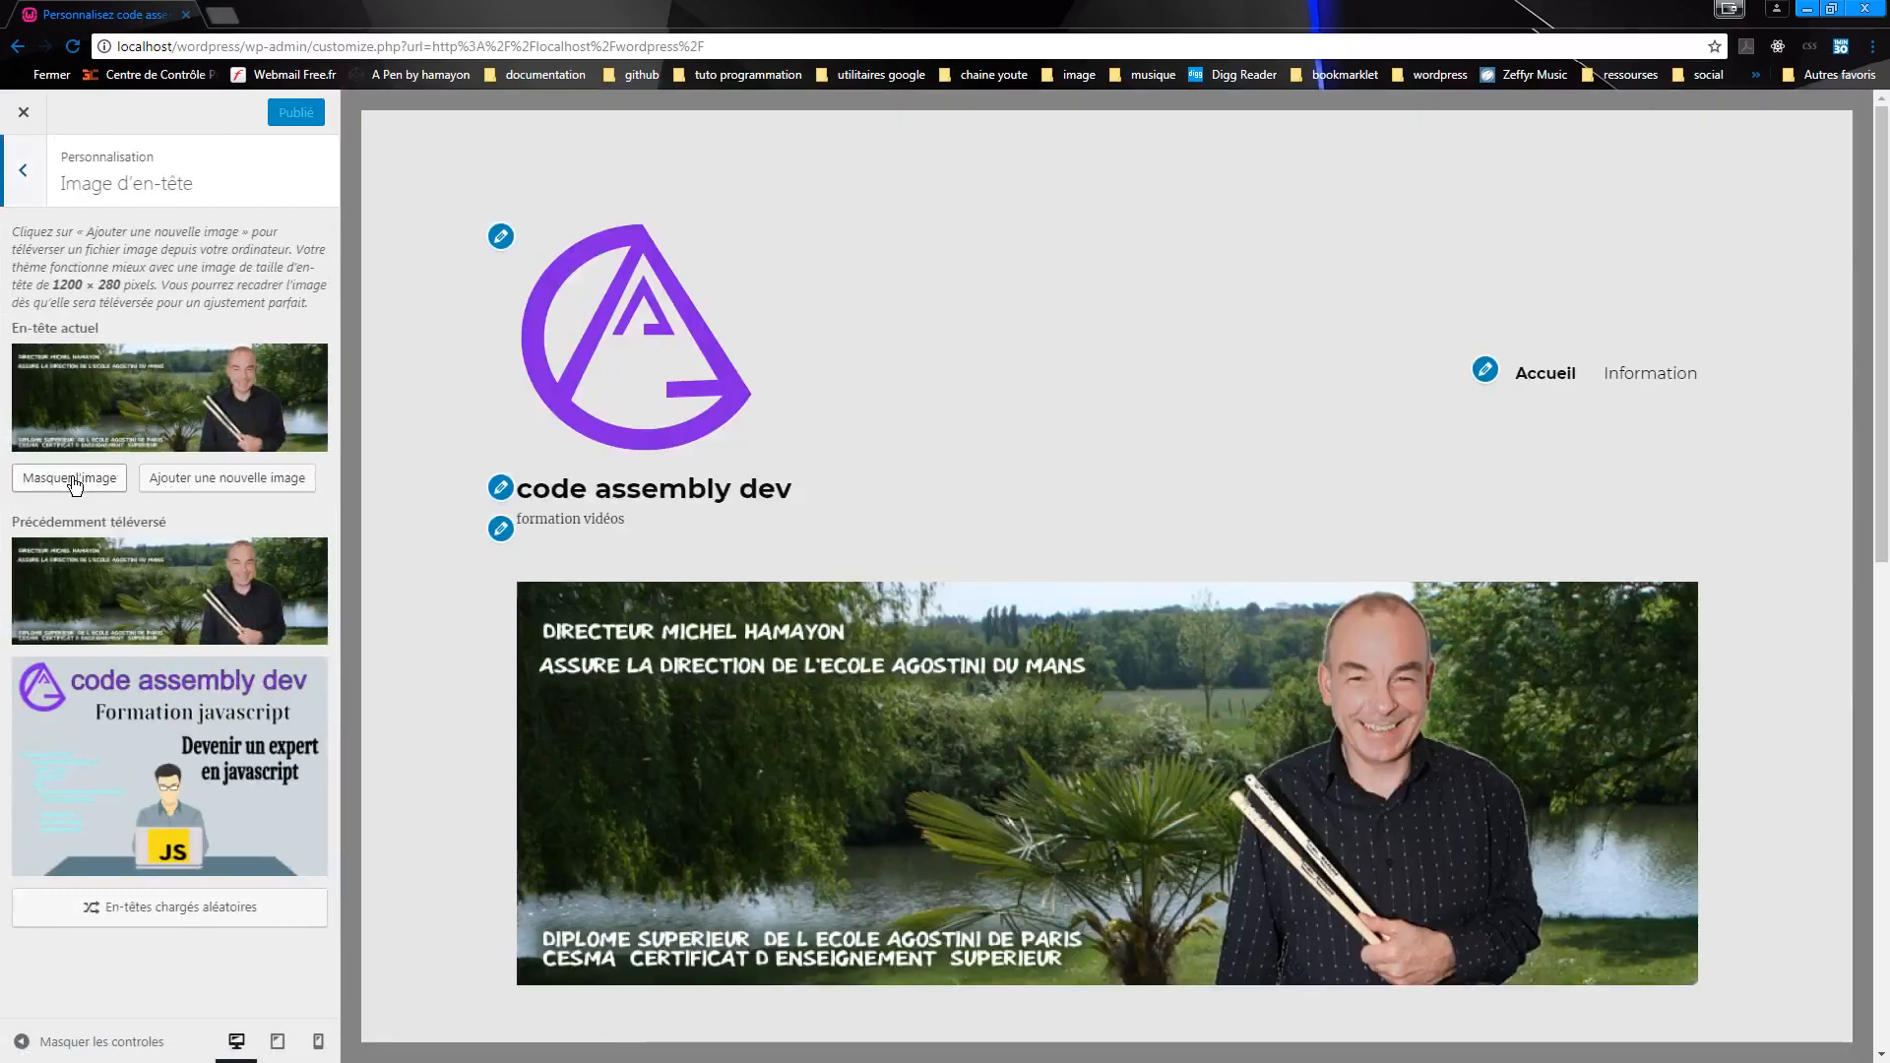
pyautogui.click(190, 485)
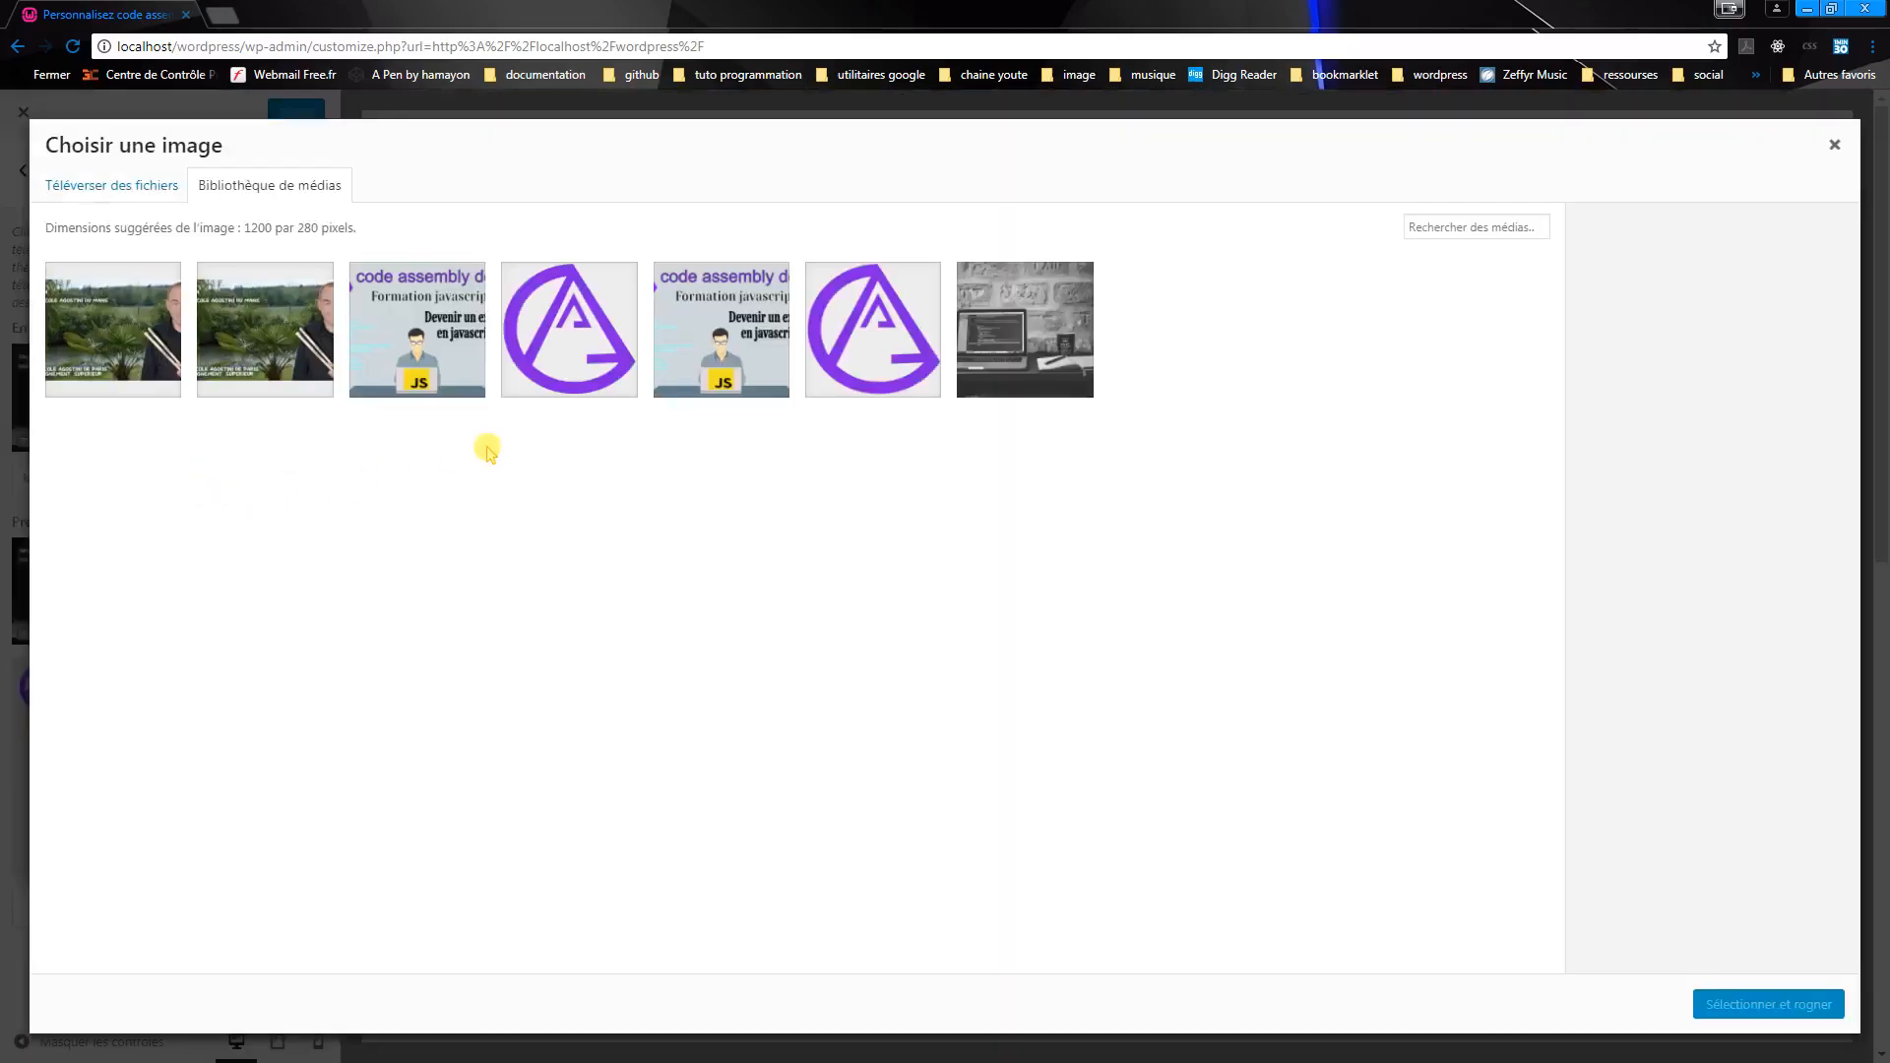
pyautogui.click(1041, 335)
pyautogui.click(1741, 1011)
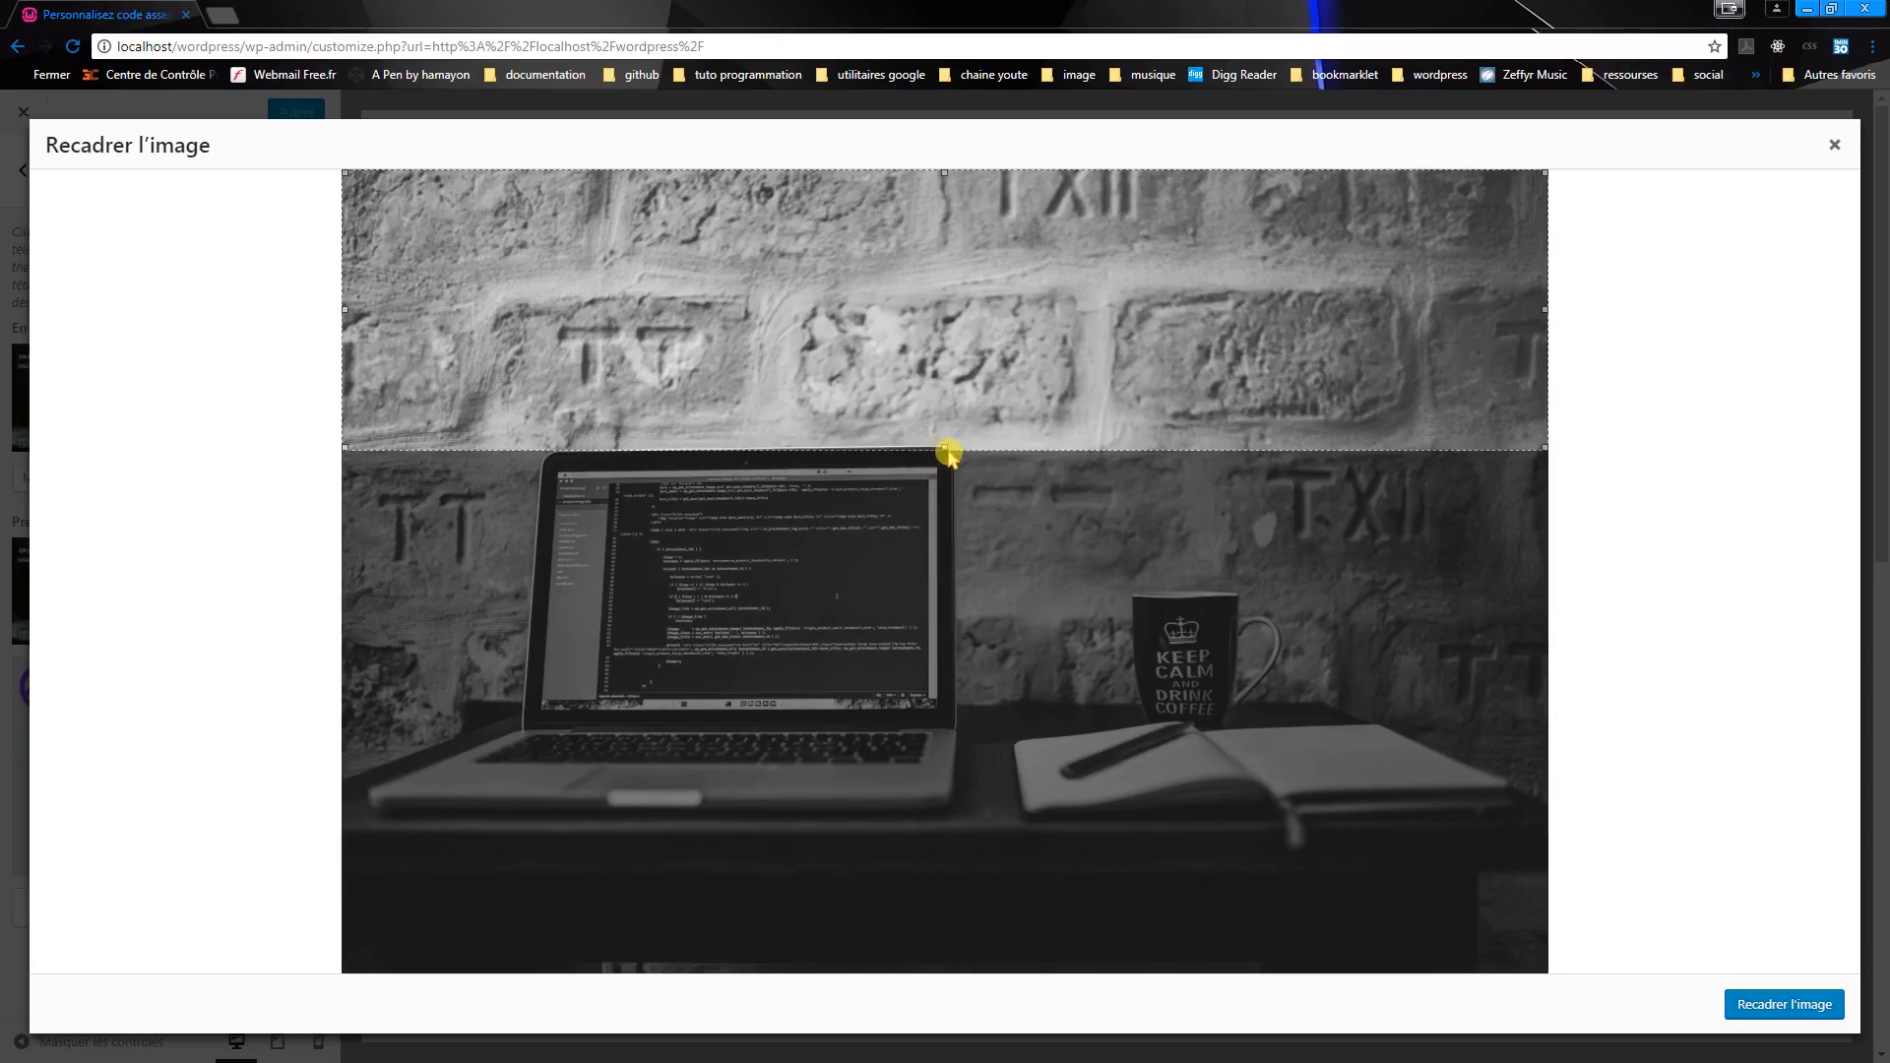
pyautogui.moveTo(944, 448); pyautogui.dragTo(1021, 870)
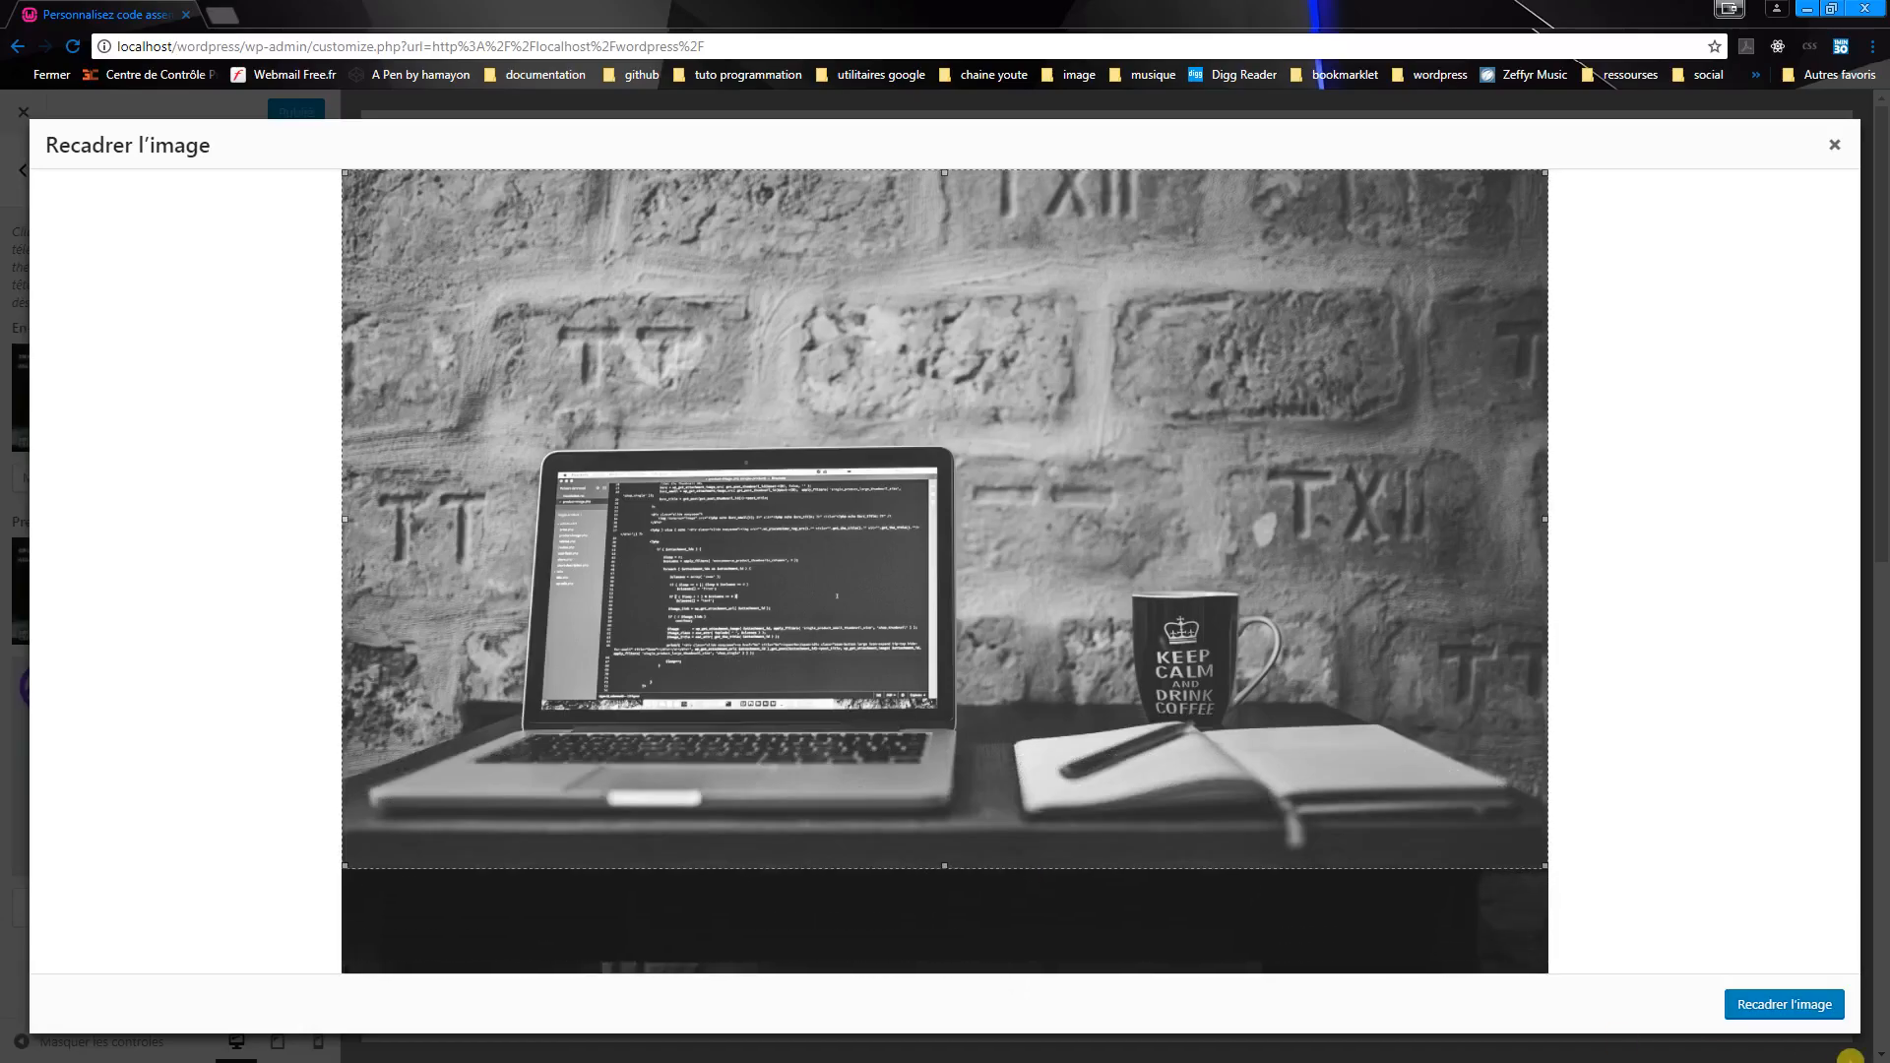
pyautogui.click(1809, 1005)
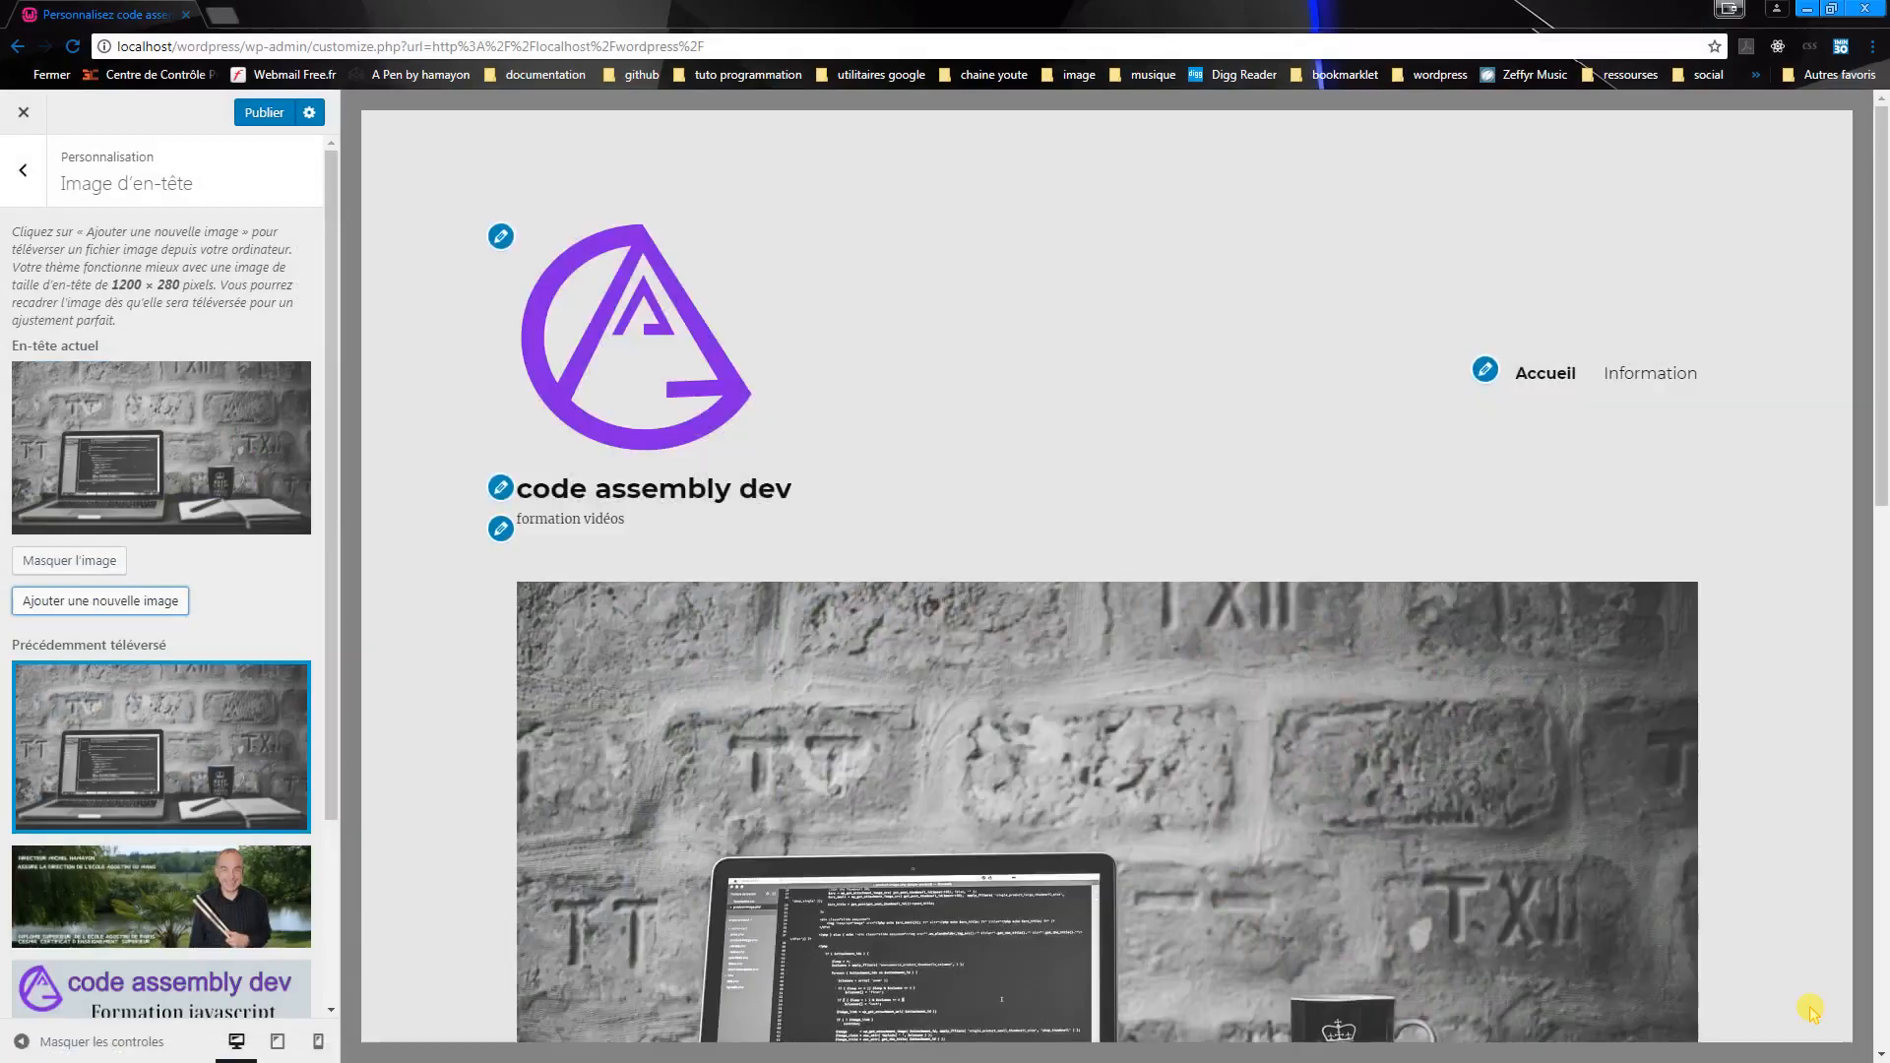
# - Publish the header image change and return to the live home page to check it
pyautogui.scroll(-6, 1443, 831)
pyautogui.scroll(2, 1312, 782)
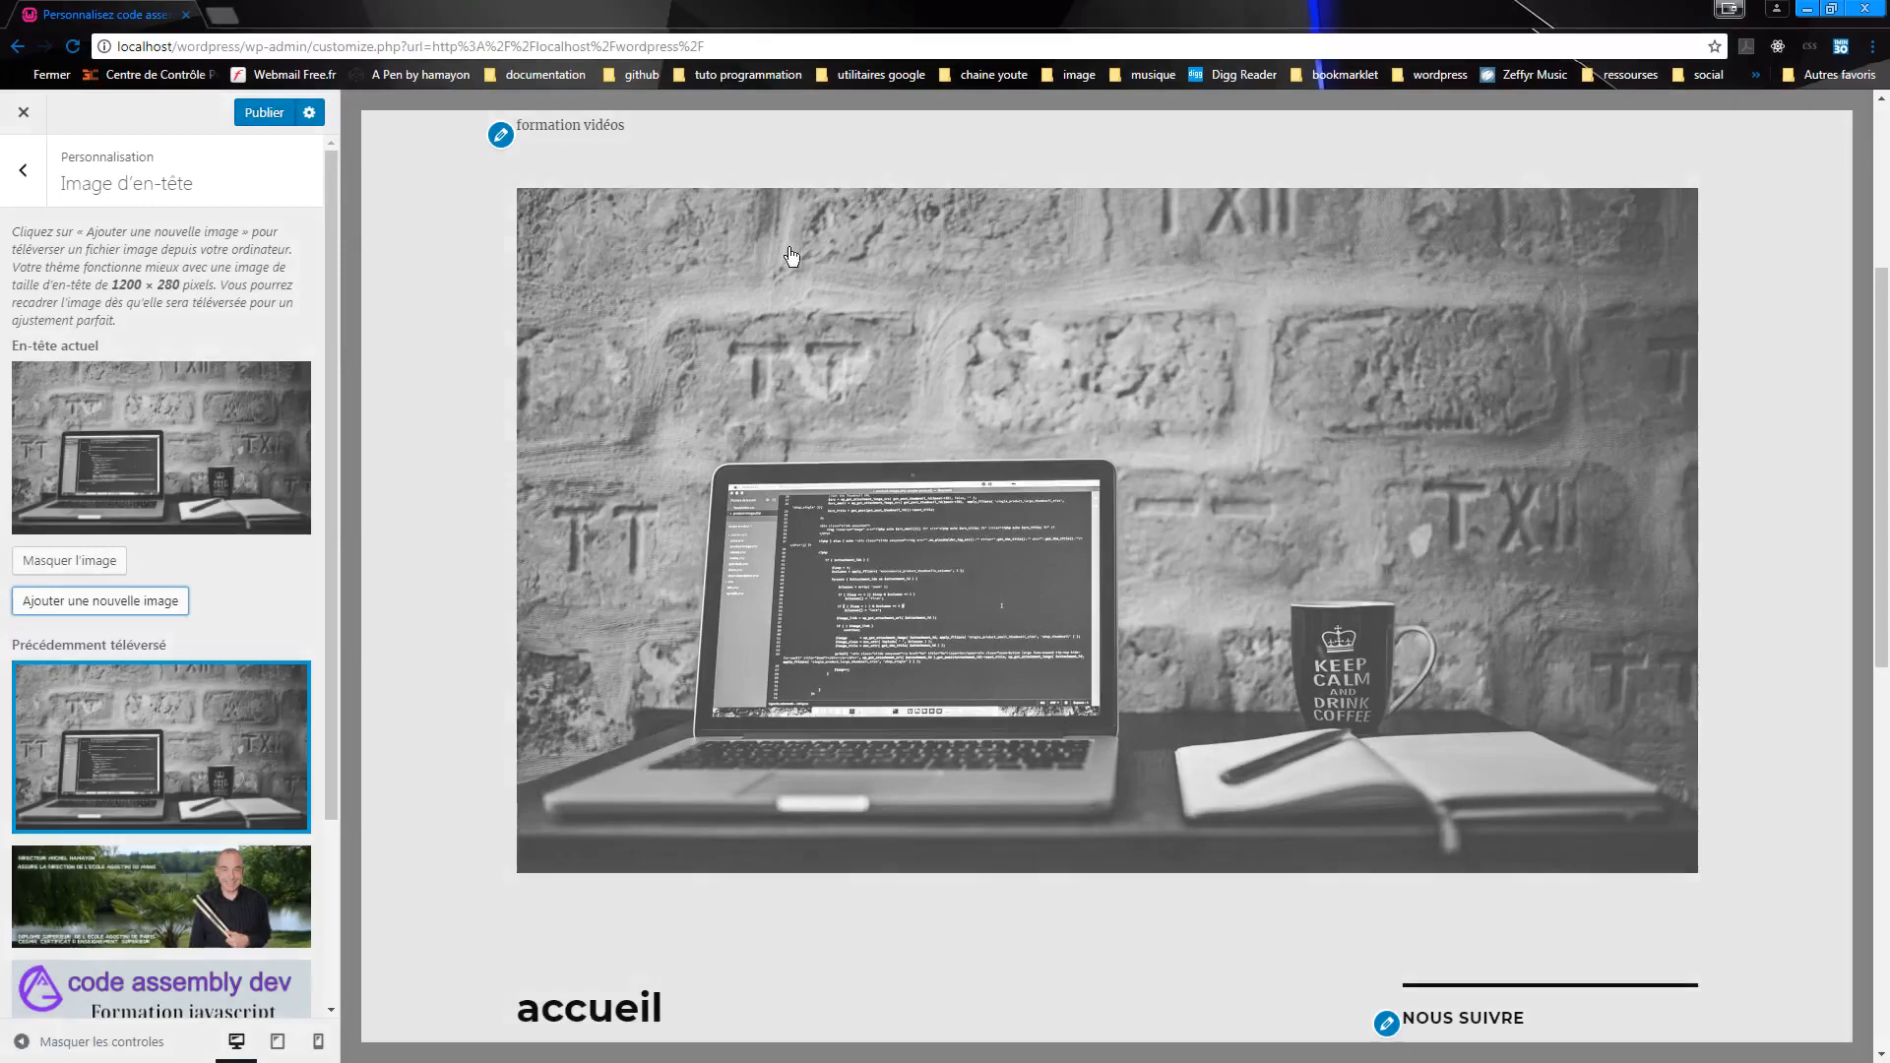
pyautogui.click(250, 115)
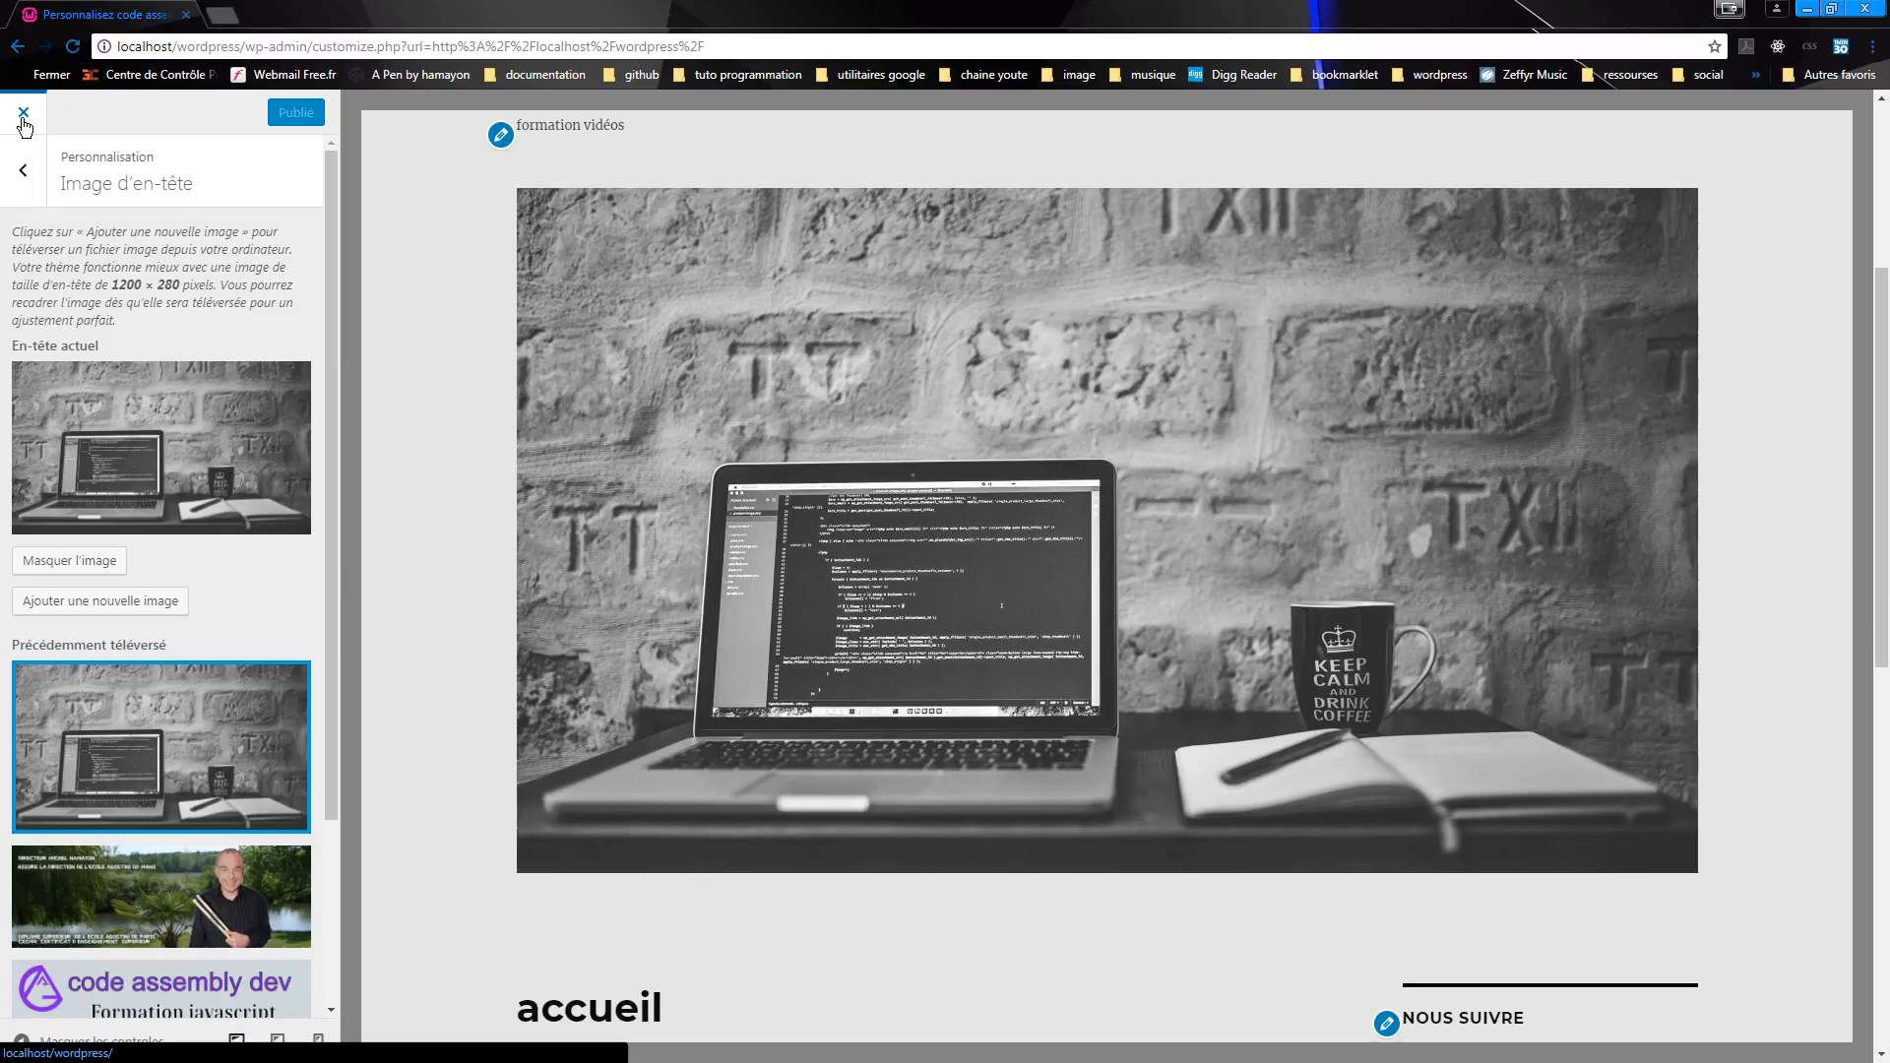
pyautogui.click(24, 111)
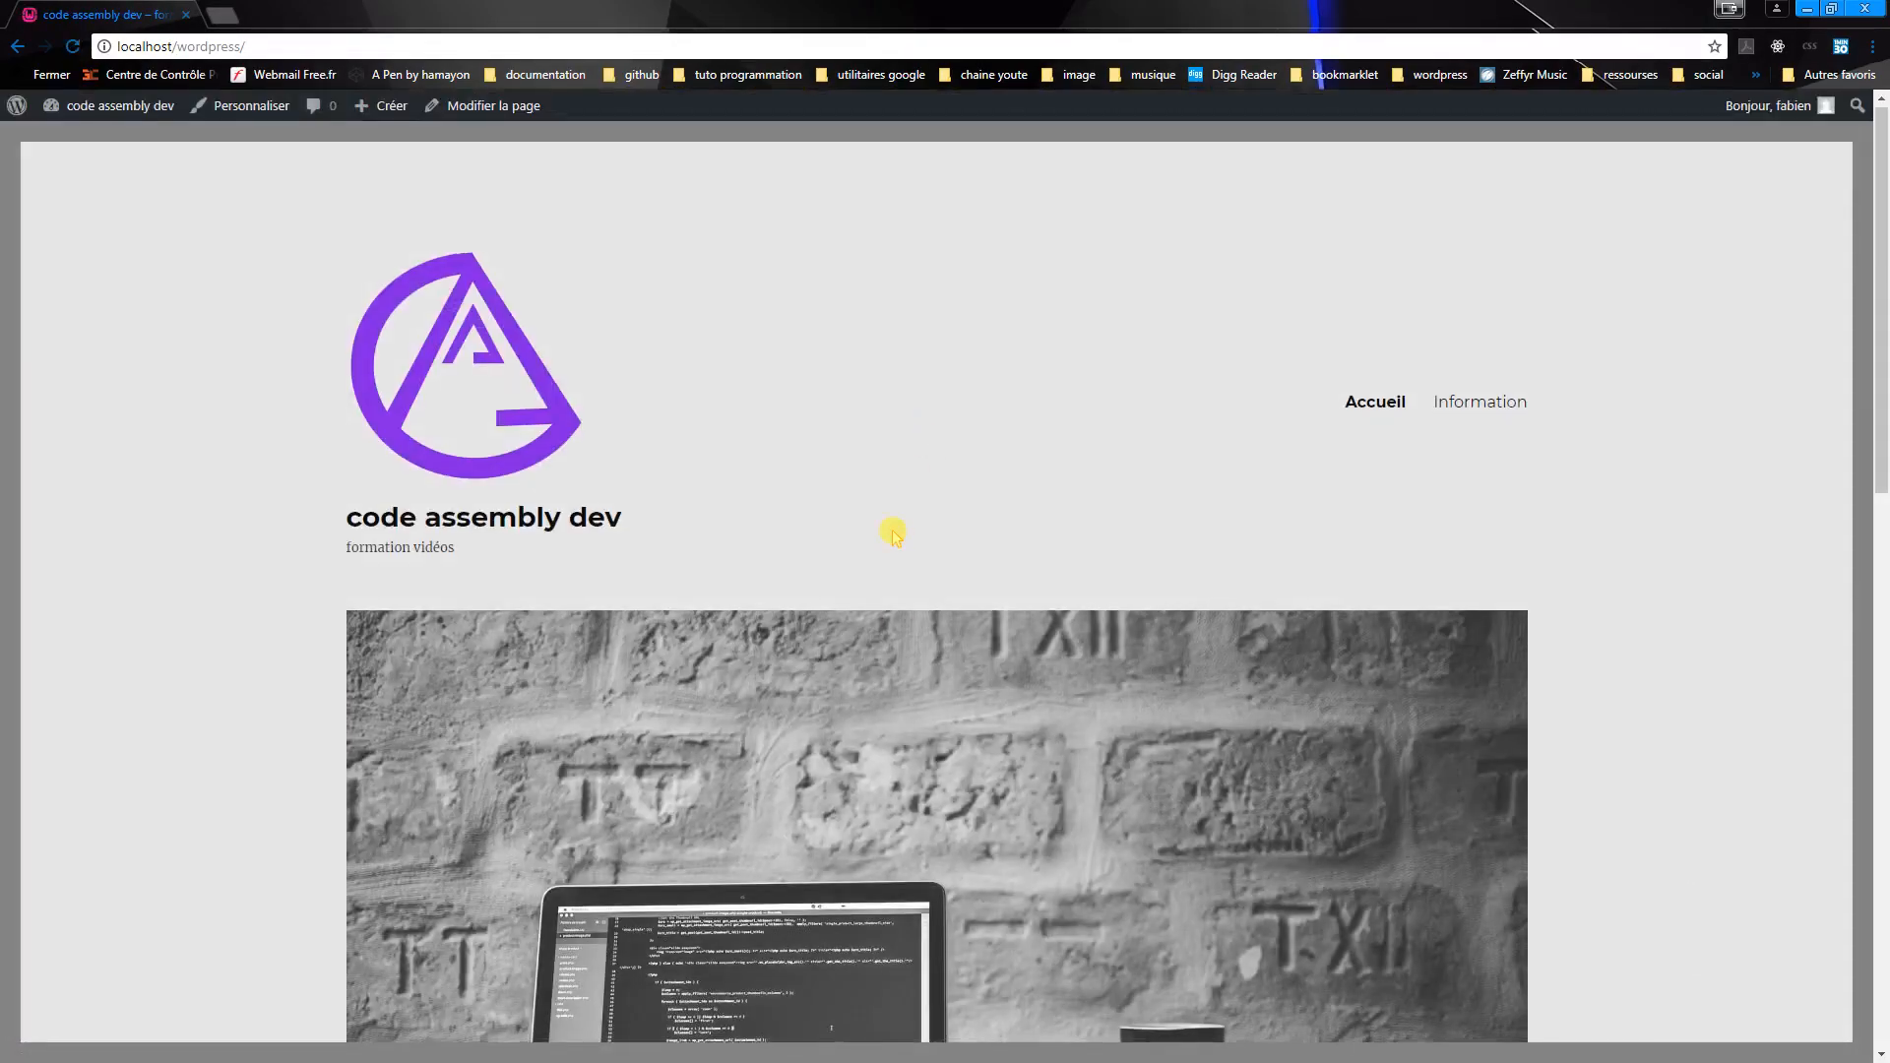
pyautogui.scroll(-3, 843, 509)
pyautogui.scroll(3, 842, 509)
# - Search the extensions to add for "contact", and install and activate Contact Form 7
pyautogui.click(131, 110)
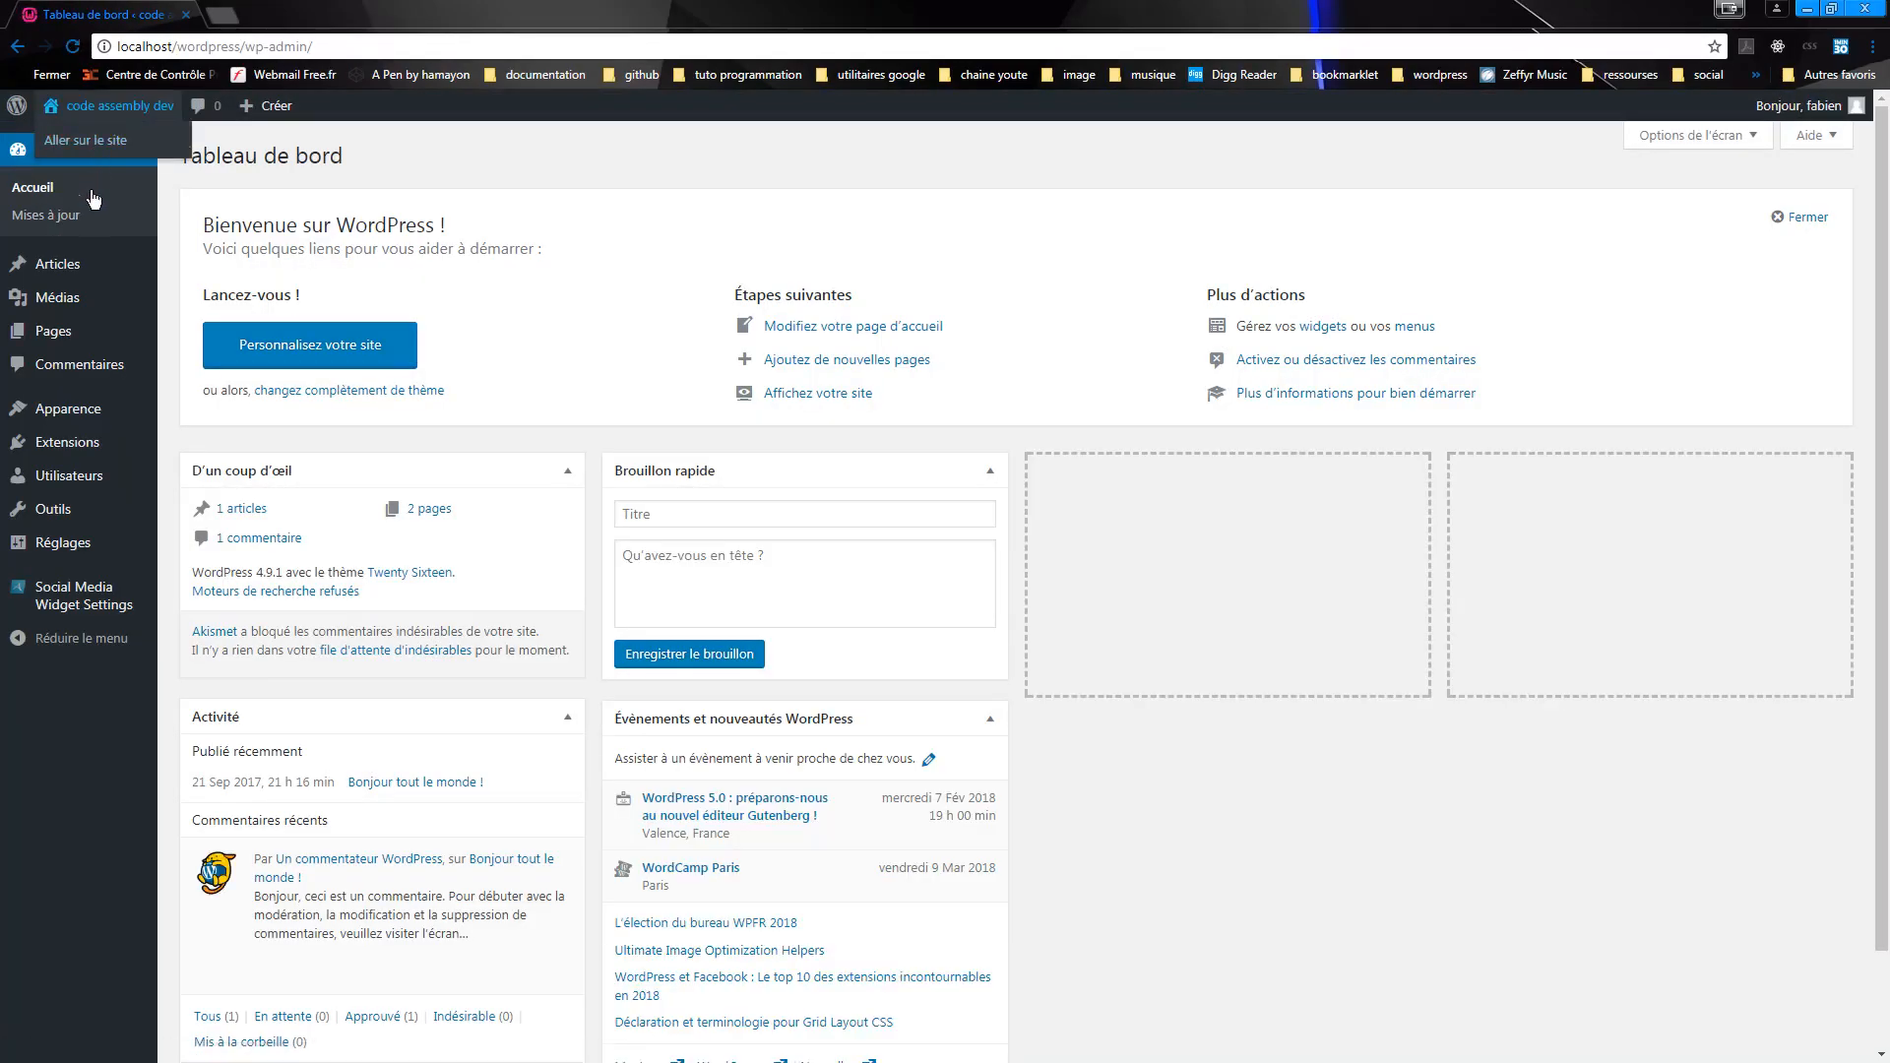
pyautogui.click(71, 445)
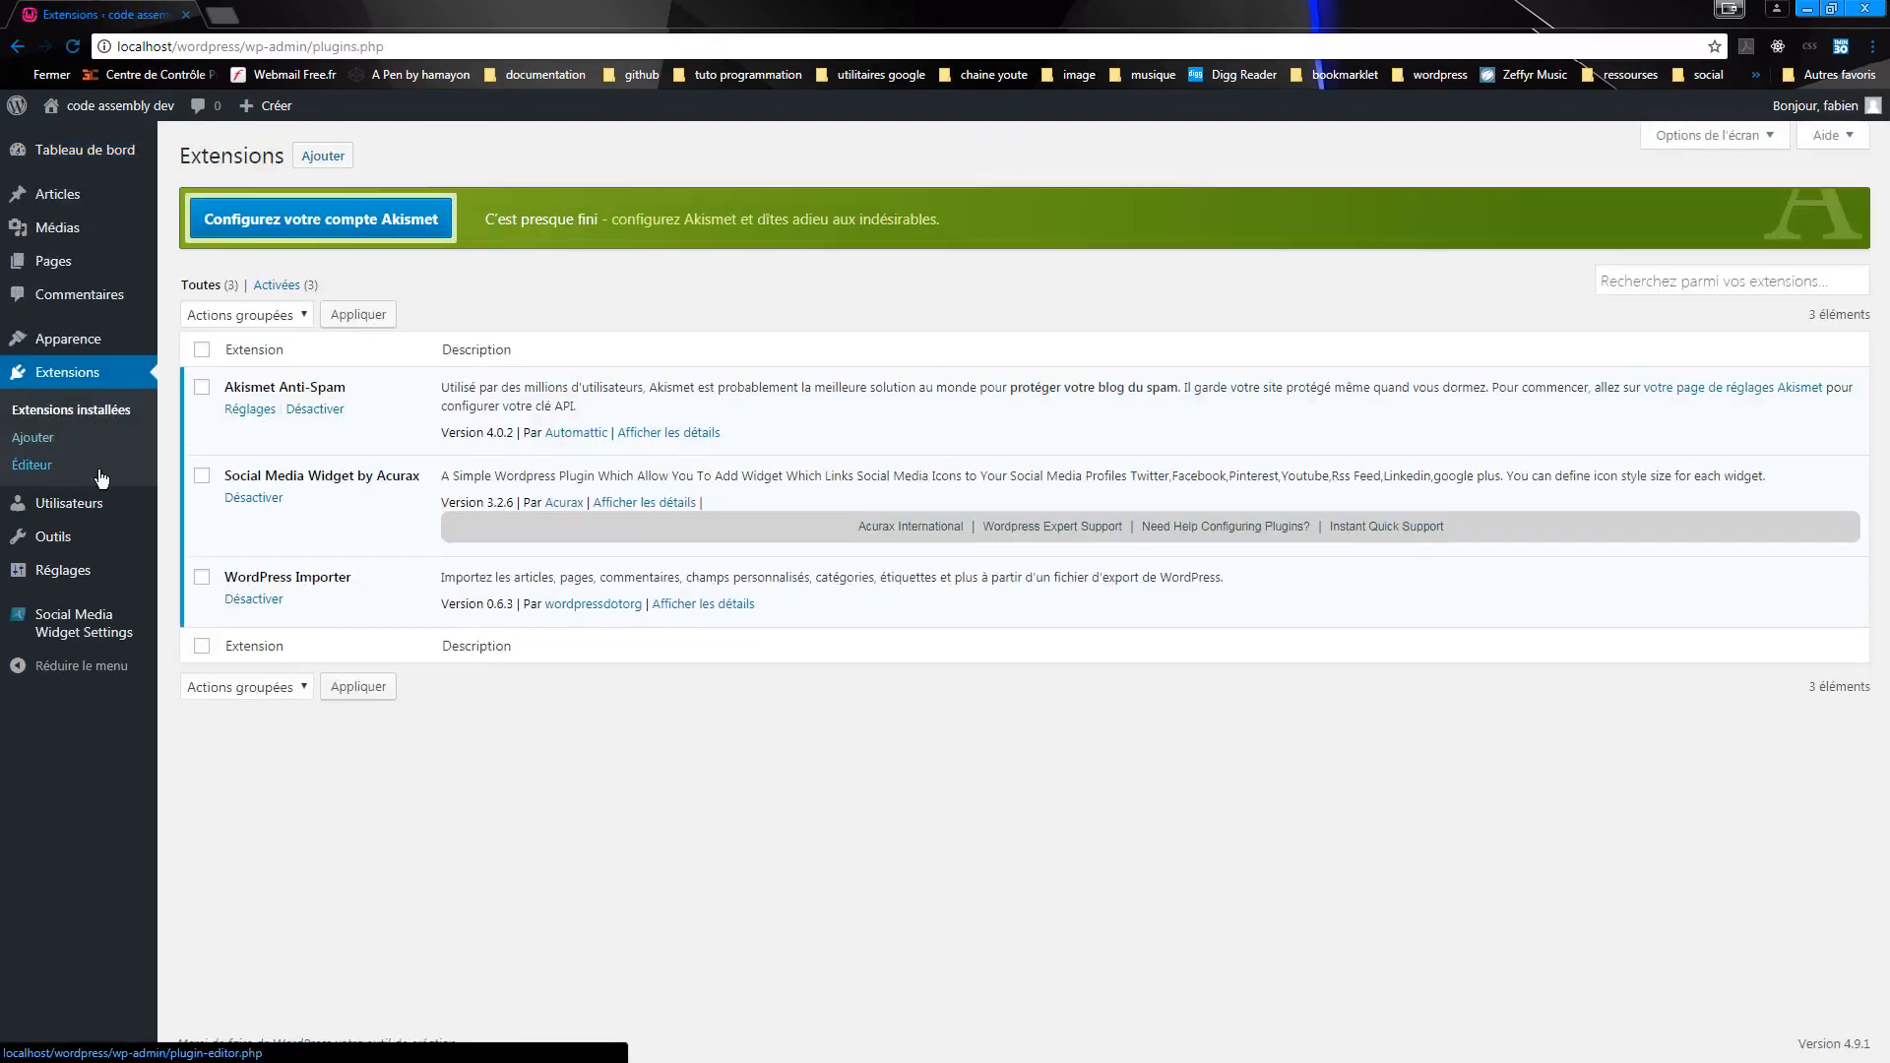
pyautogui.click(323, 159)
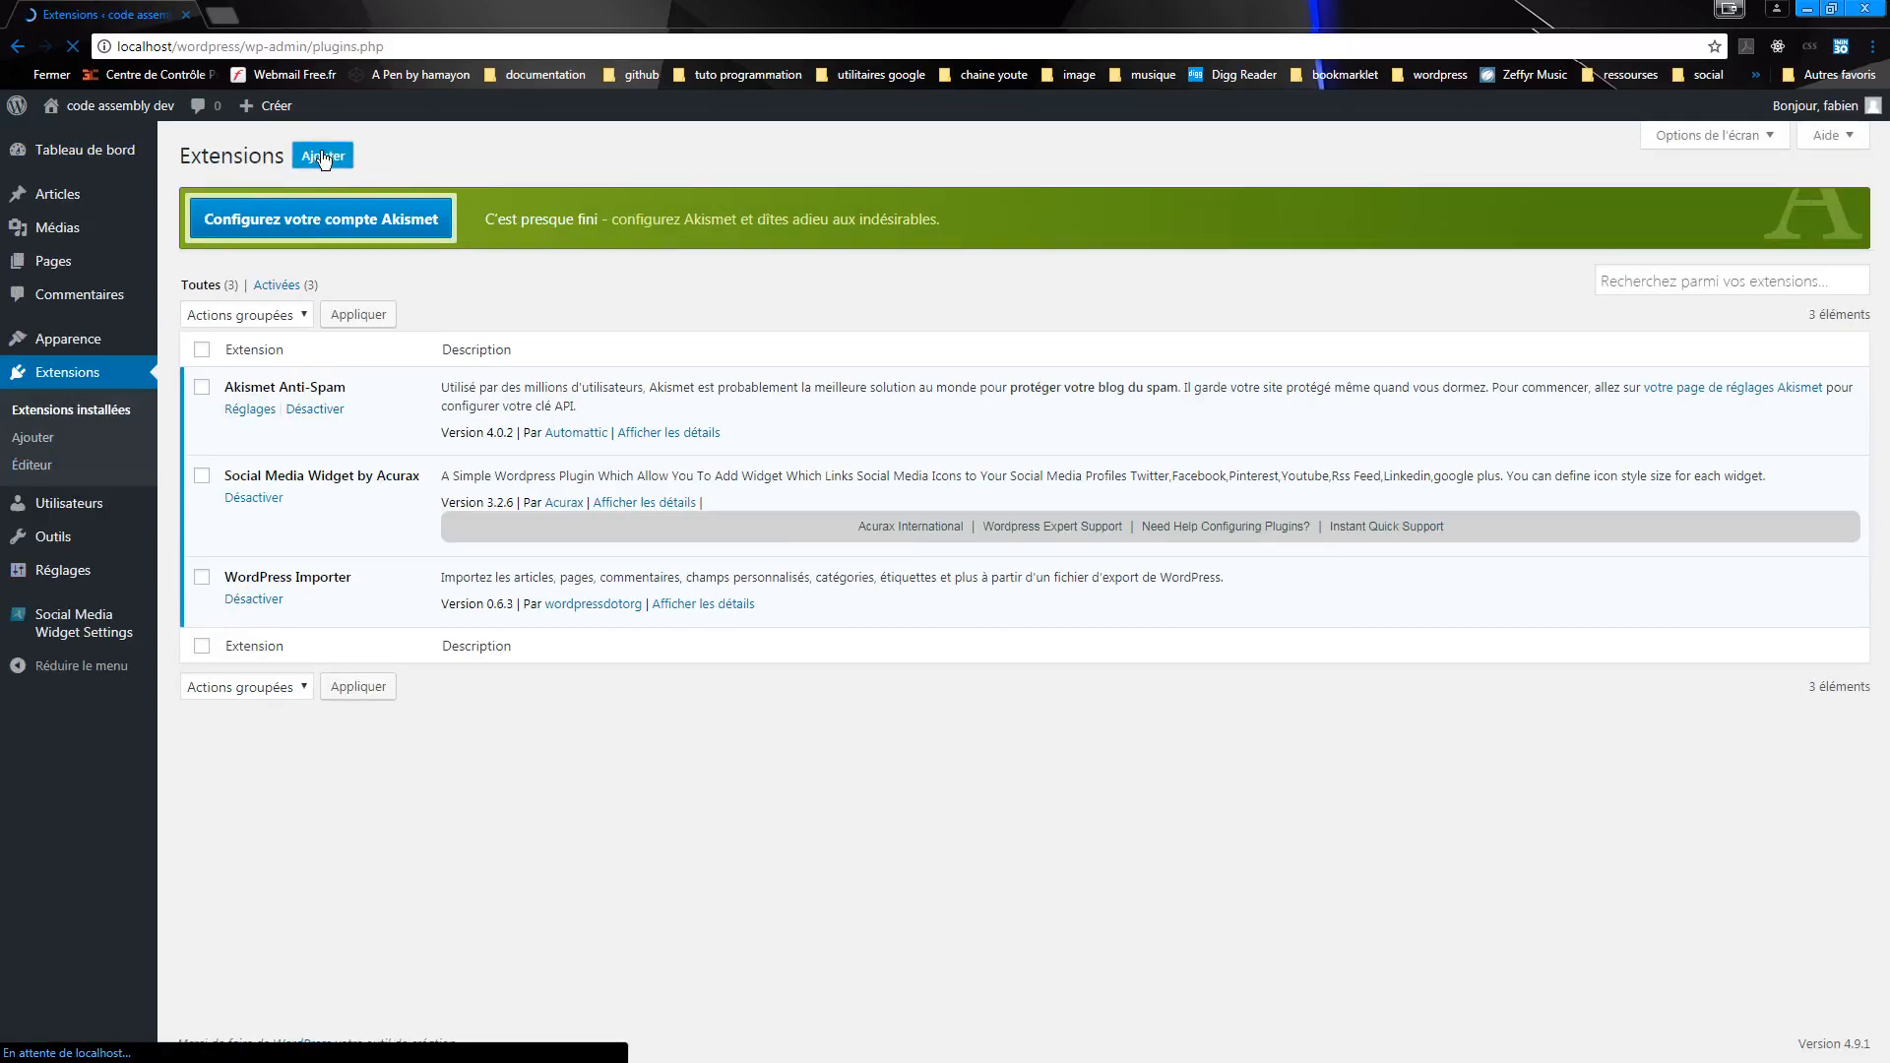
pyautogui.click(1609, 219)
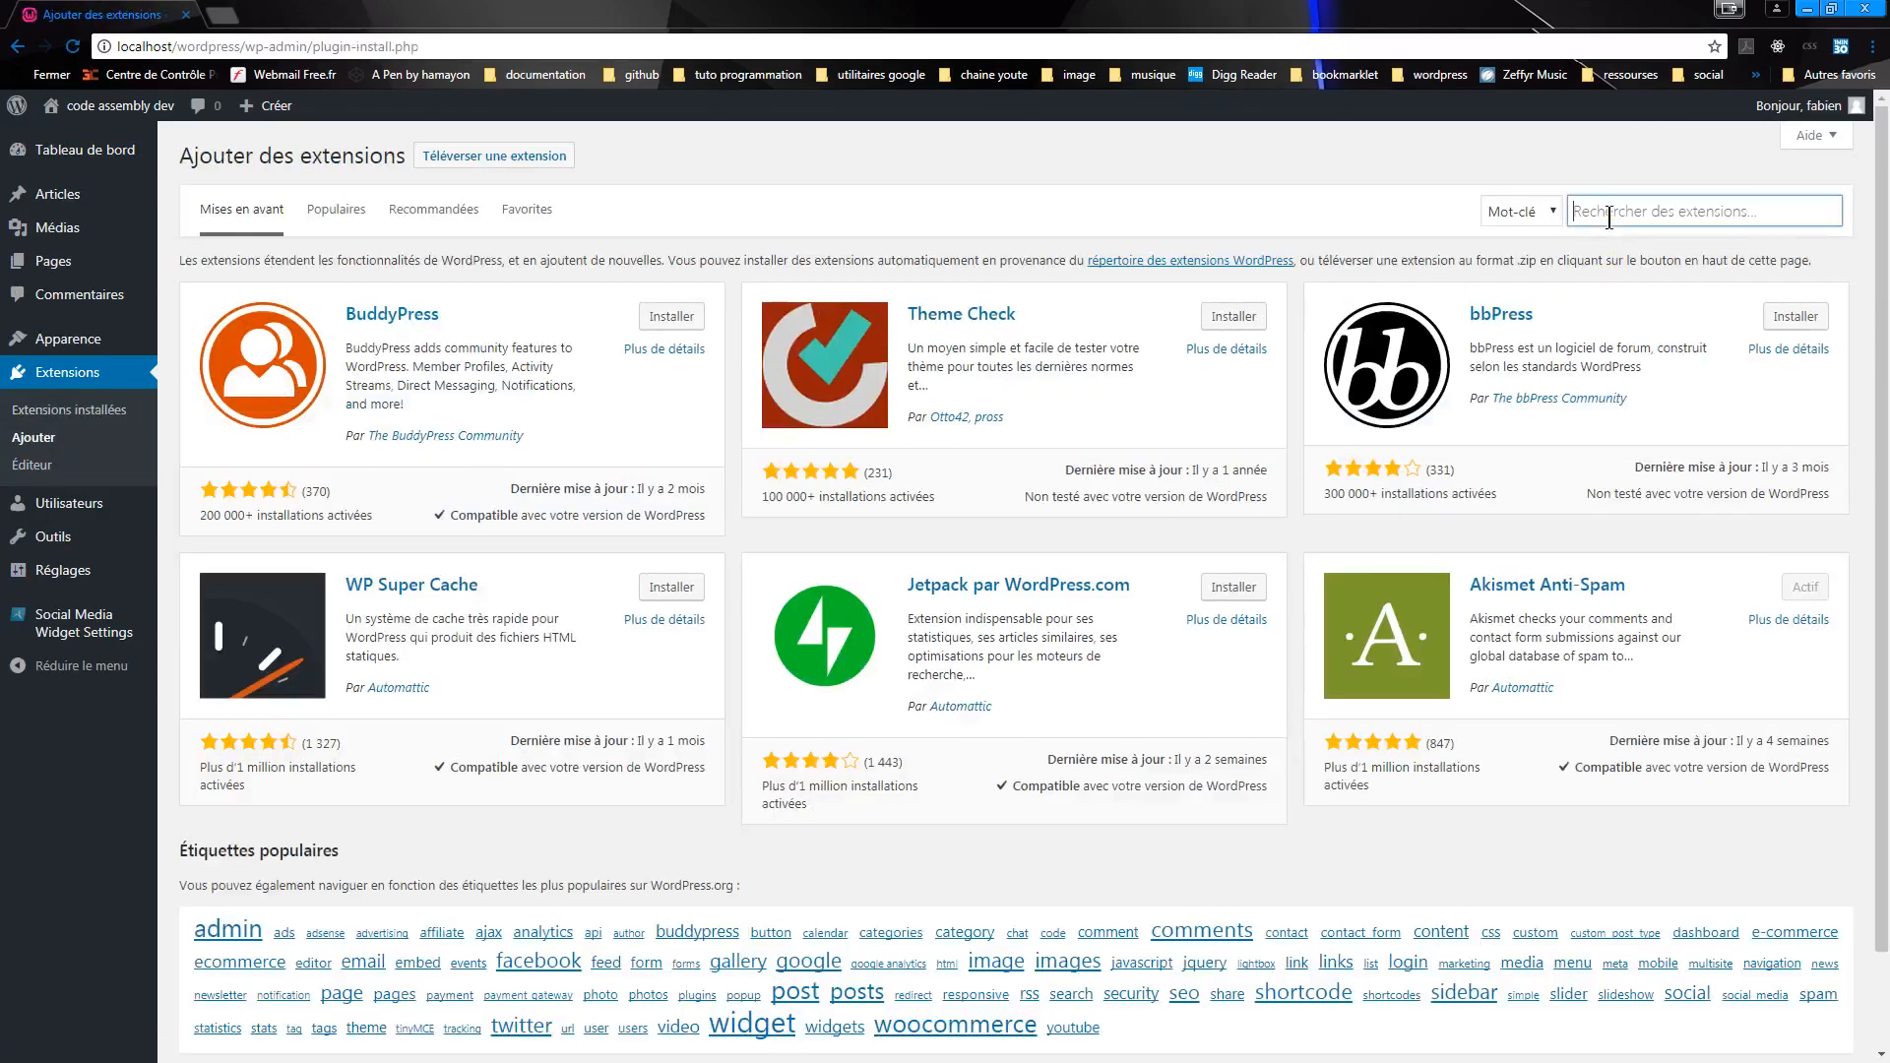
pyautogui.write('contact')
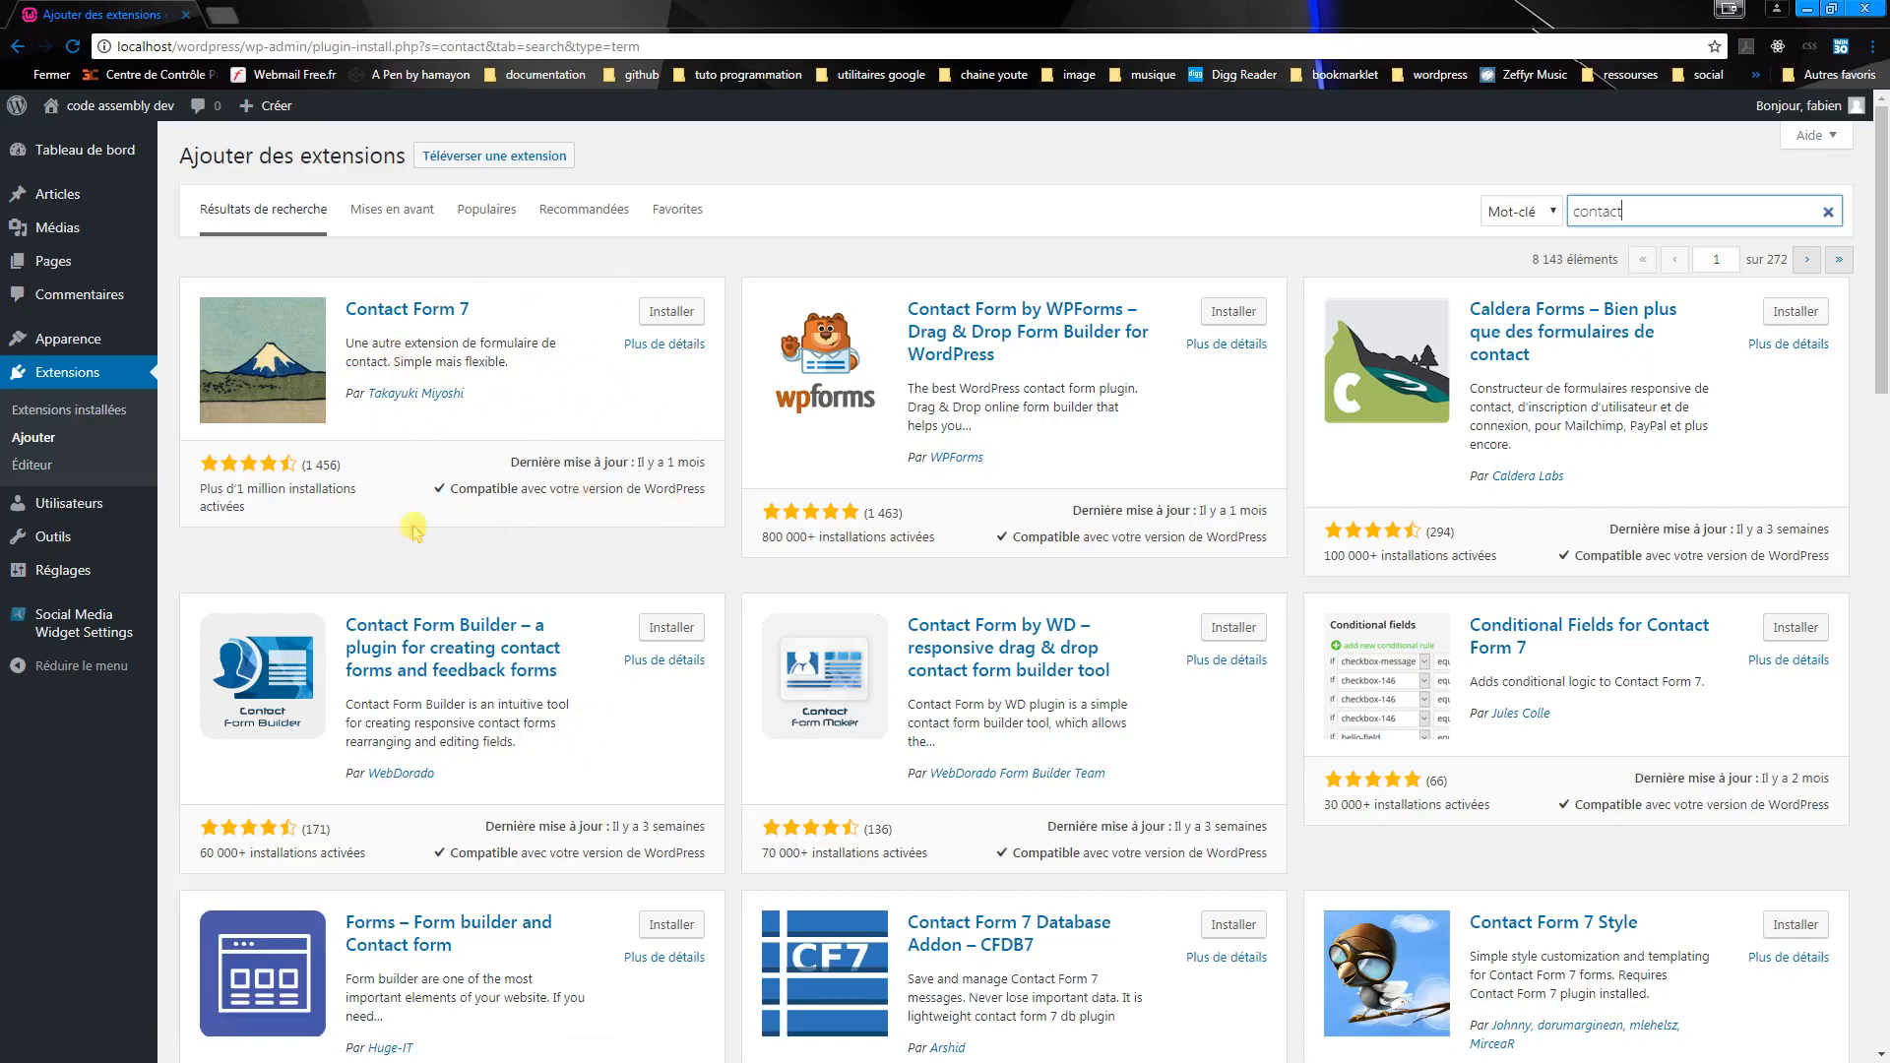
pyautogui.click(667, 314)
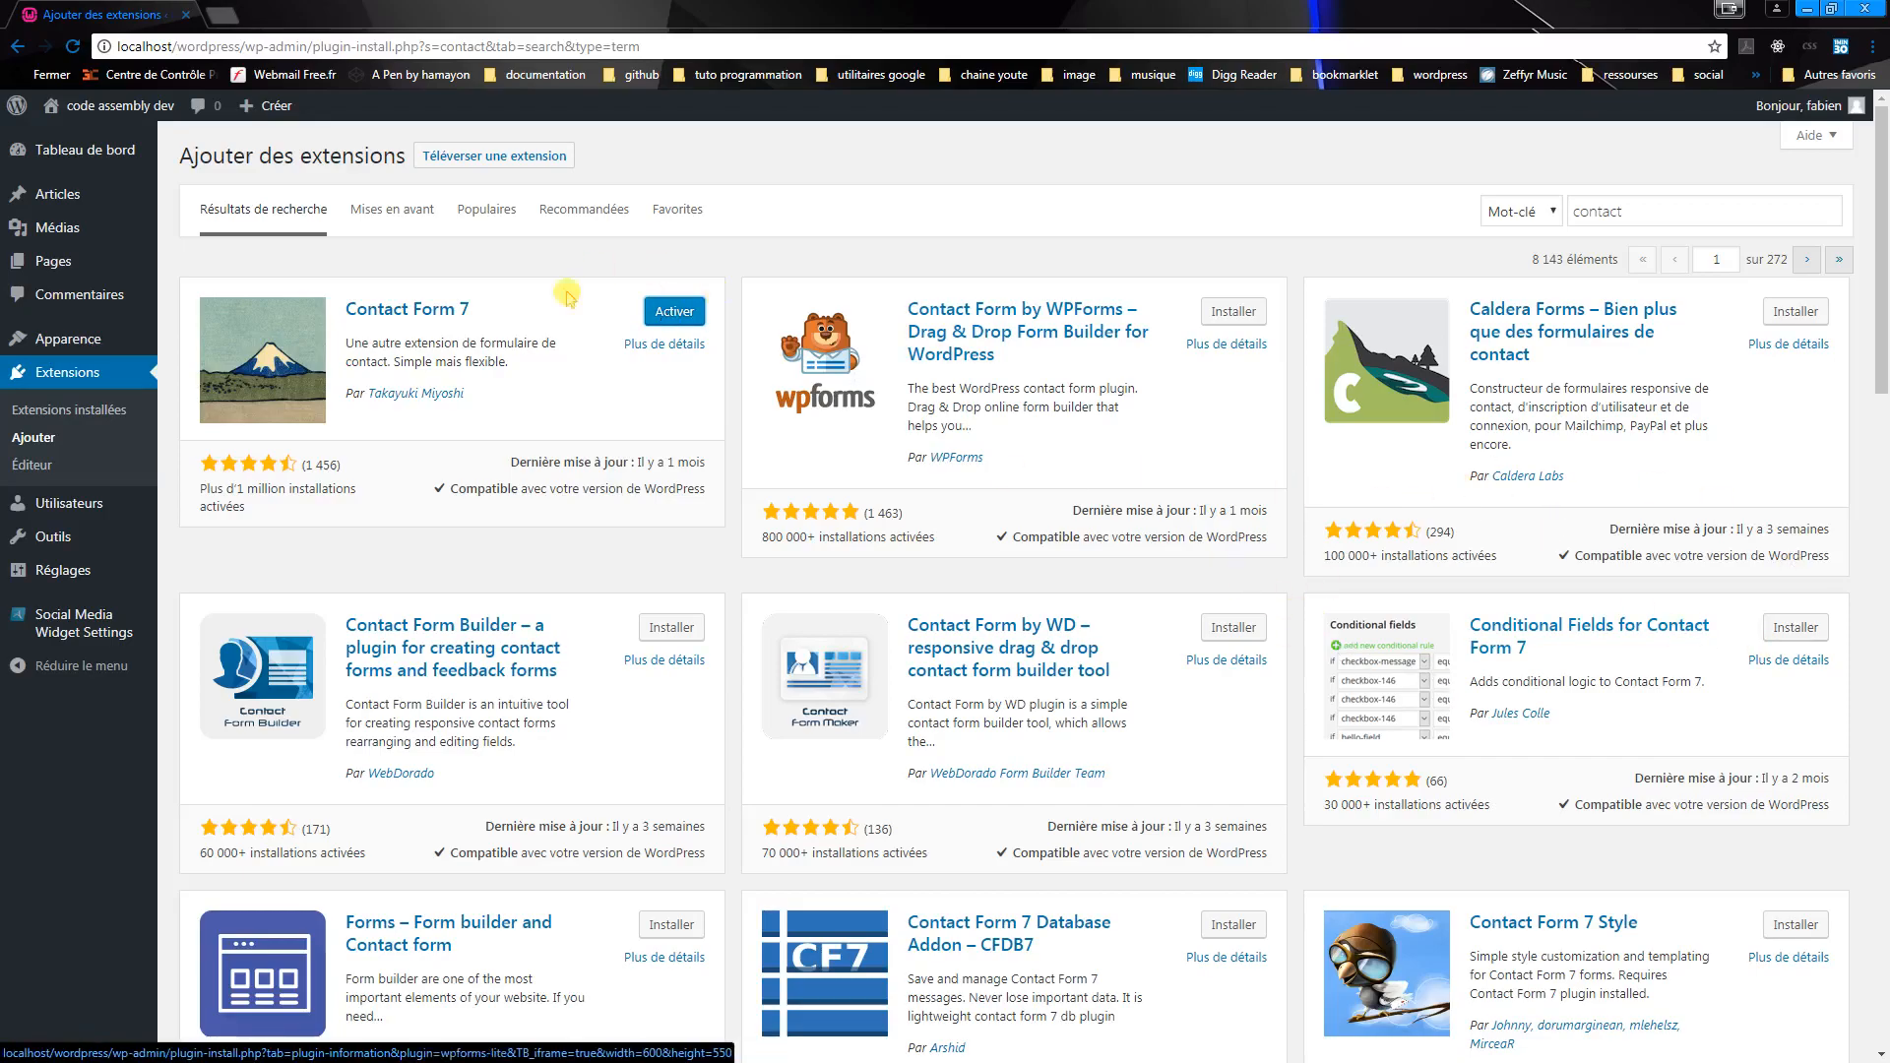
pyautogui.click(673, 313)
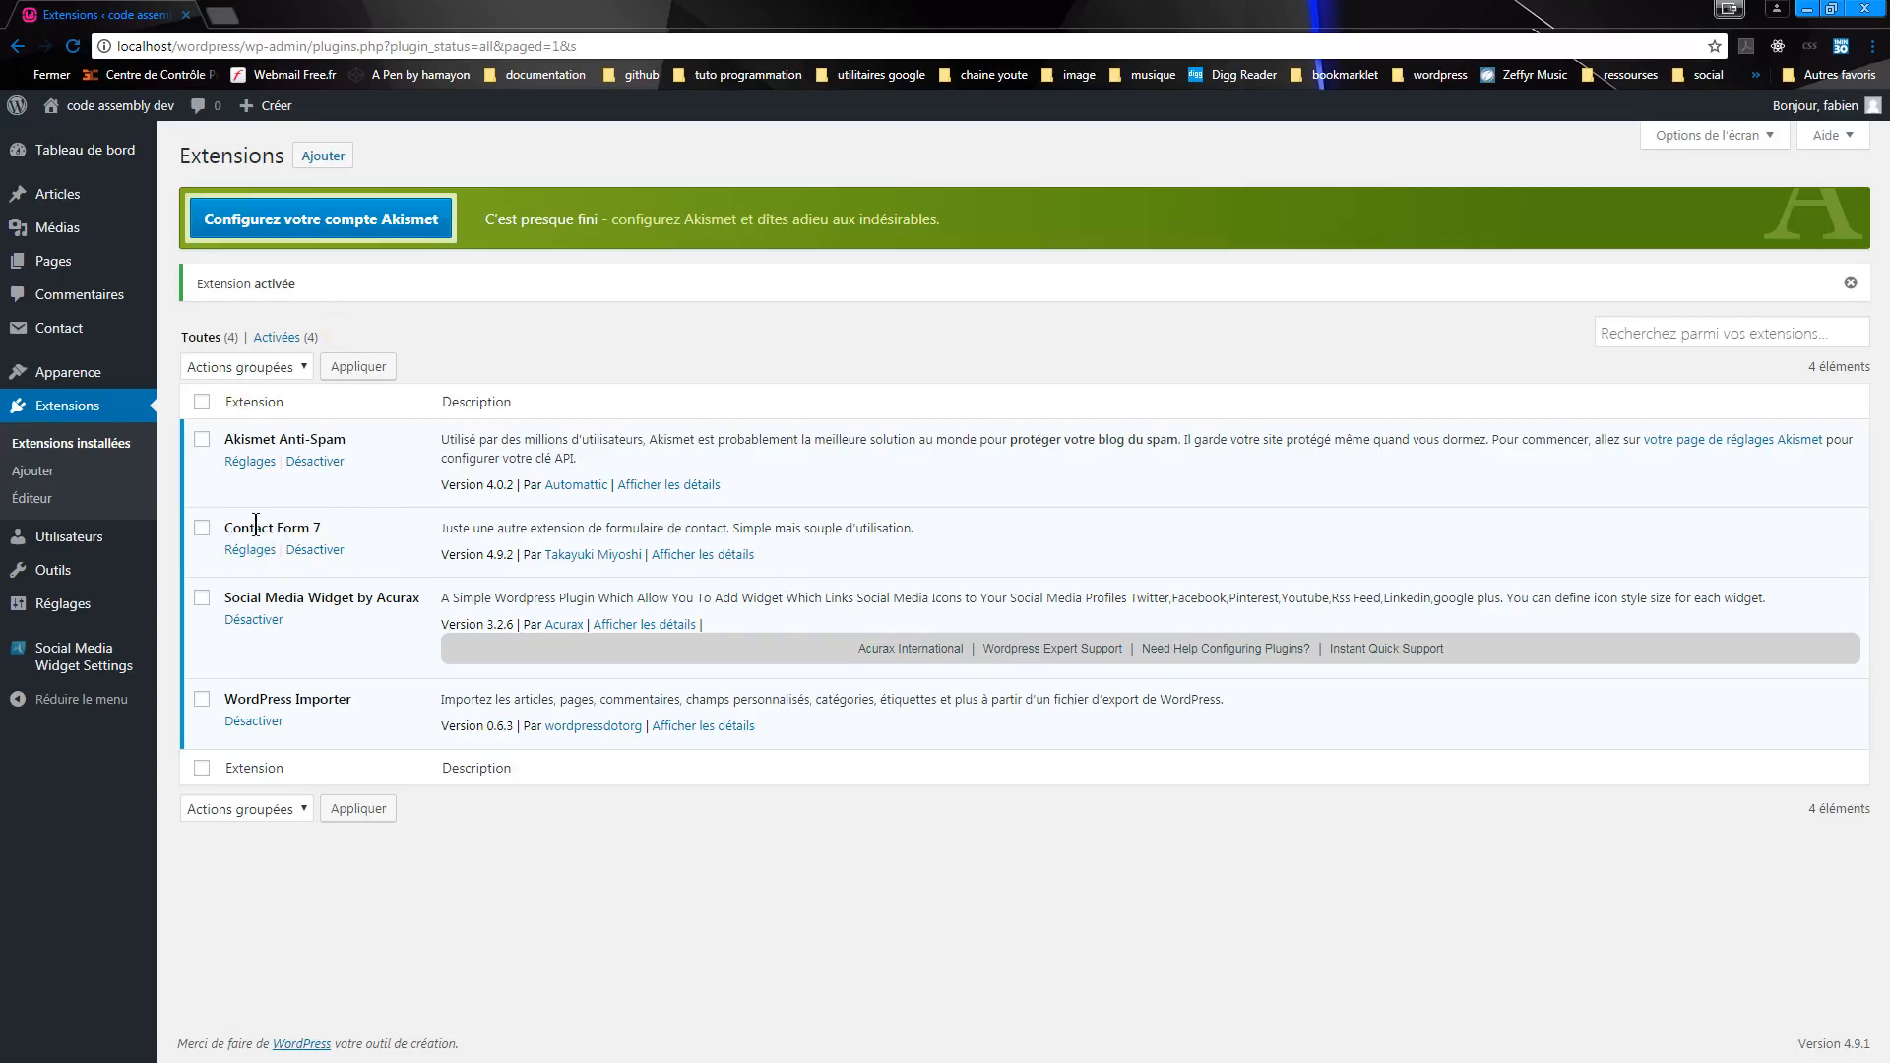
# - Open Formulaire de contact 1 from the Contact Form 7 settings and examine its form template and e-mail settings
pyautogui.click(250, 553)
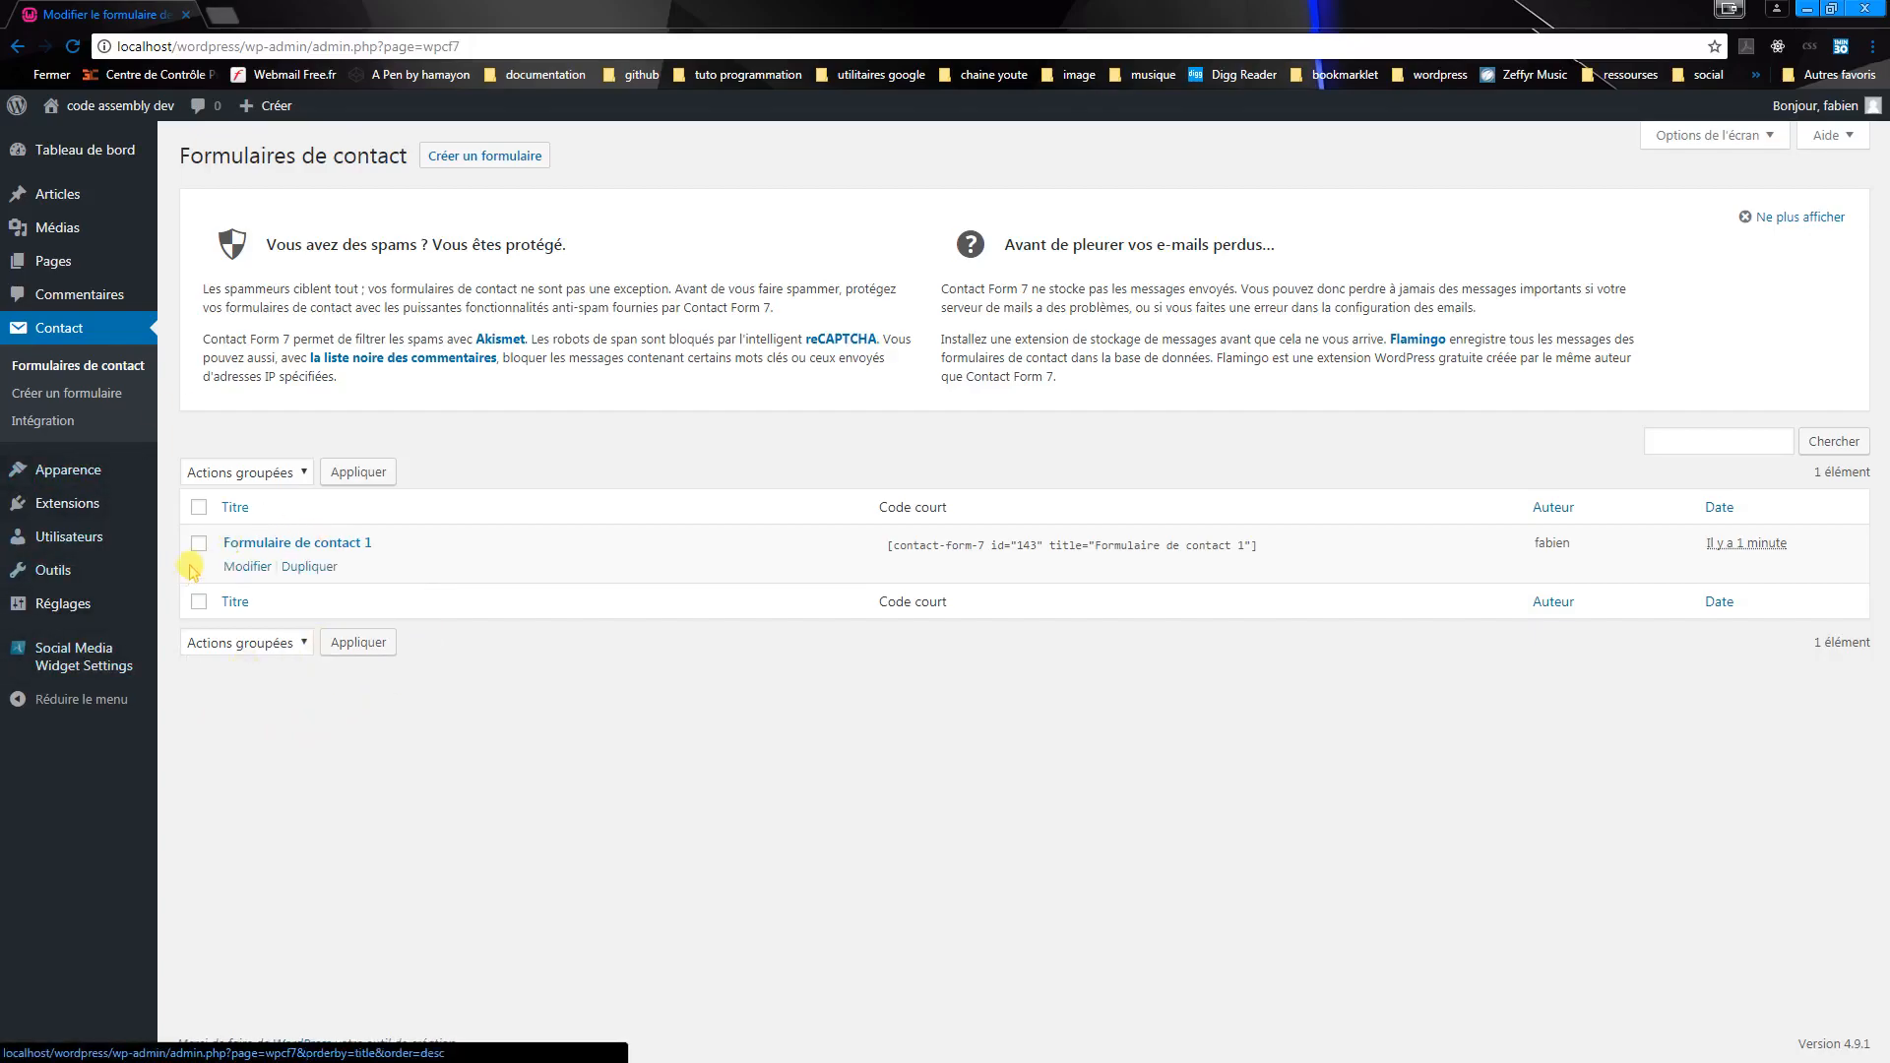
pyautogui.click(363, 547)
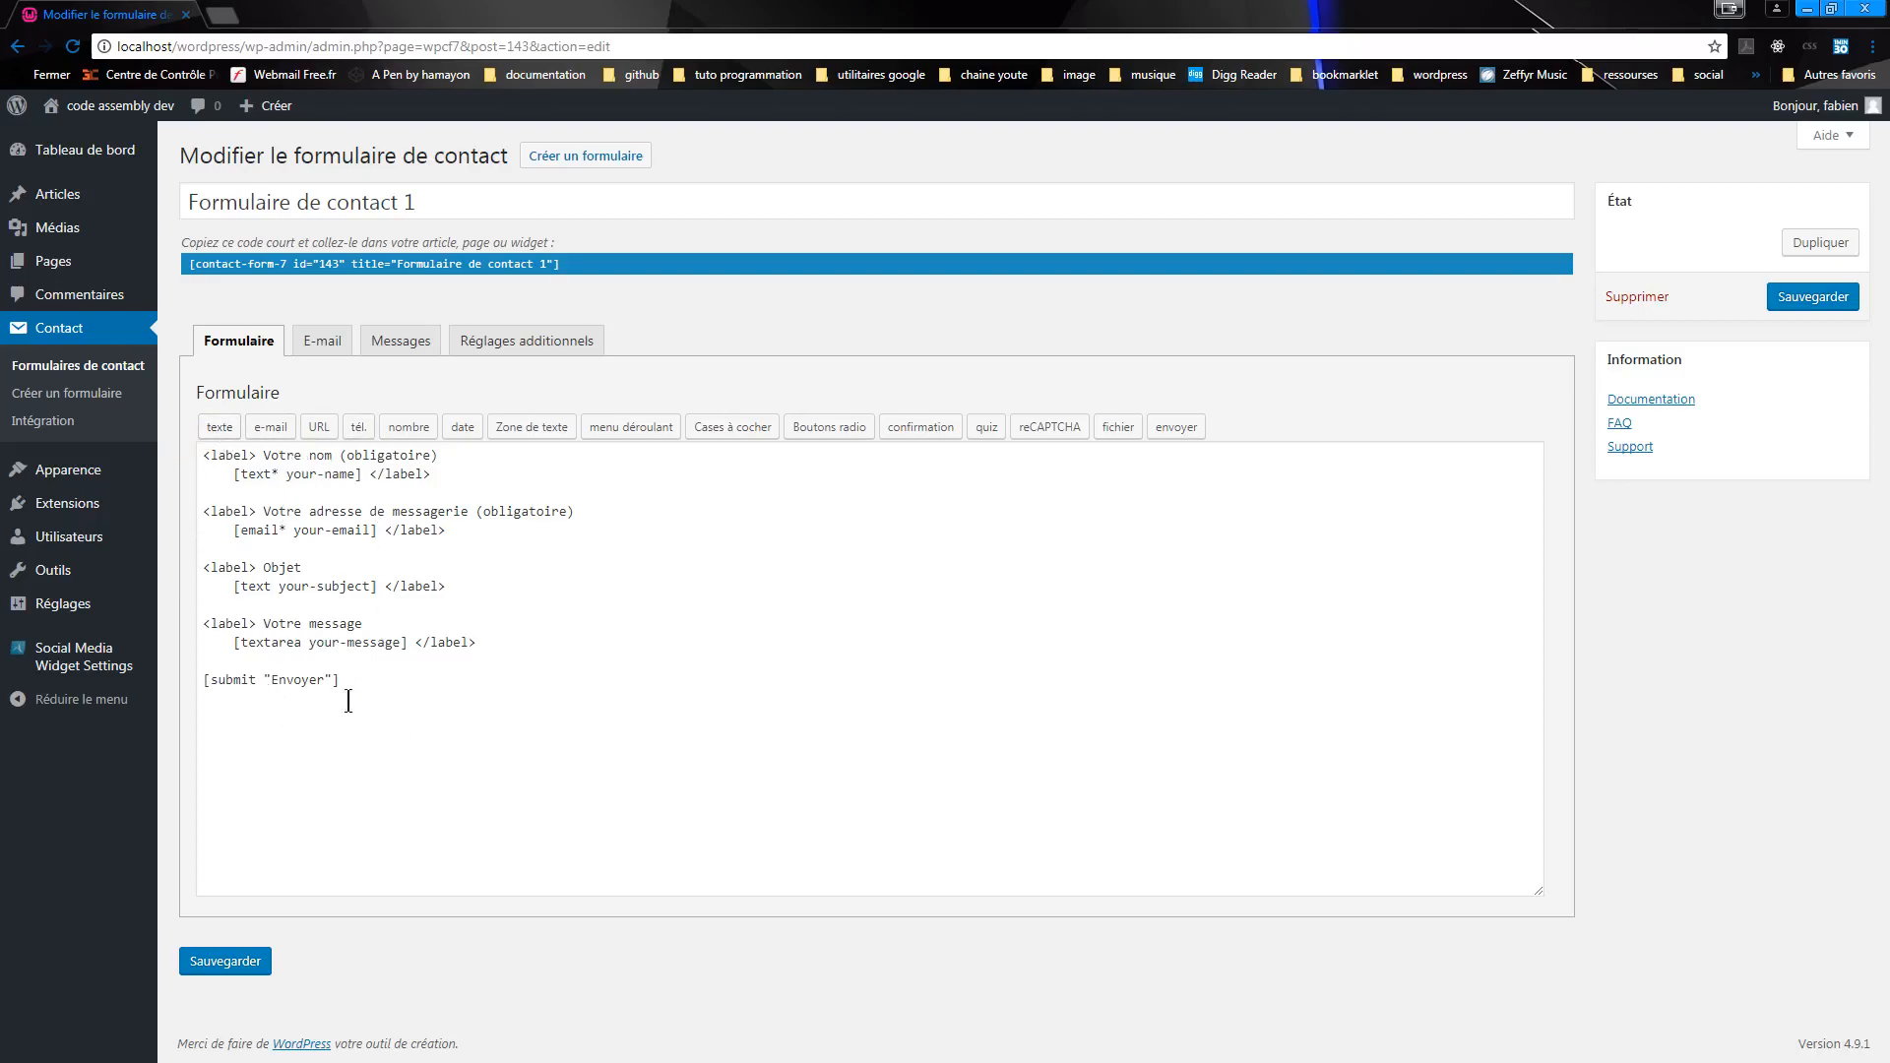
pyautogui.click(323, 347)
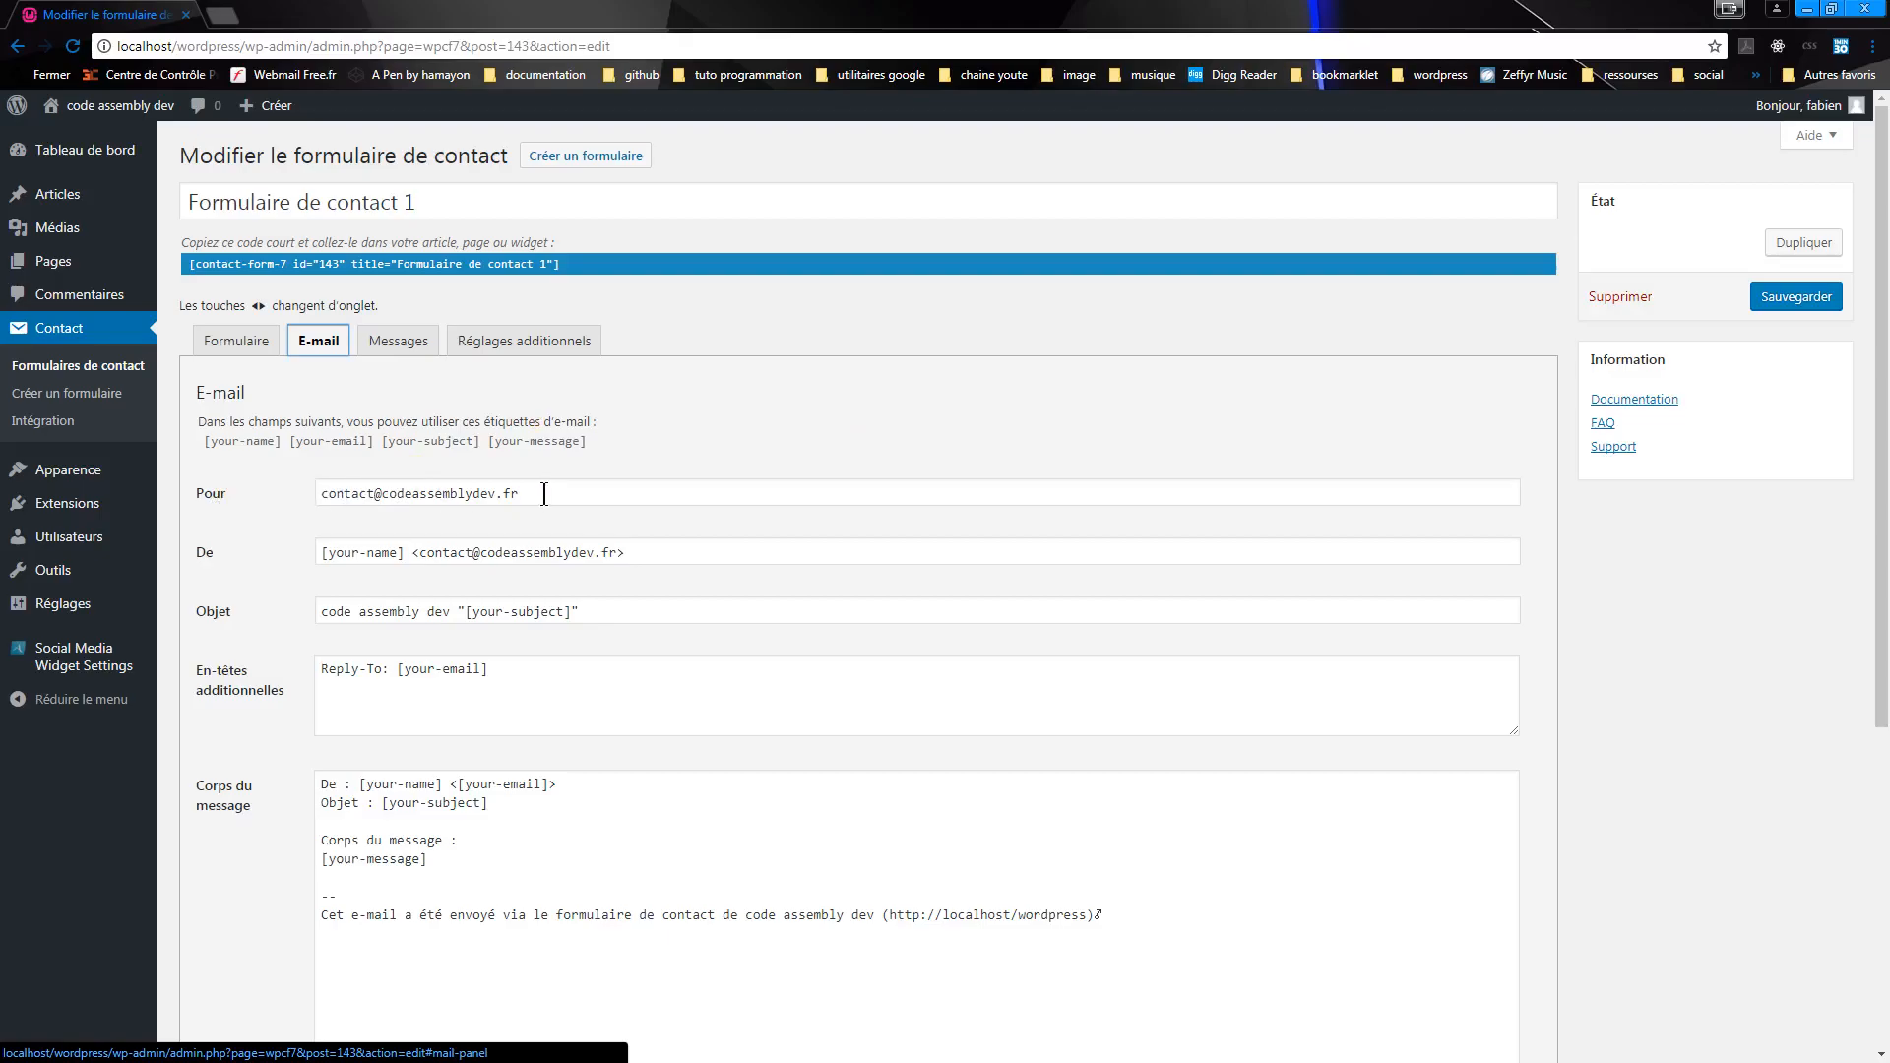
pyautogui.click(308, 493)
pyautogui.scroll(-2, 241, 492)
pyautogui.scroll(2, 229, 524)
pyautogui.scroll(-1, 455, 886)
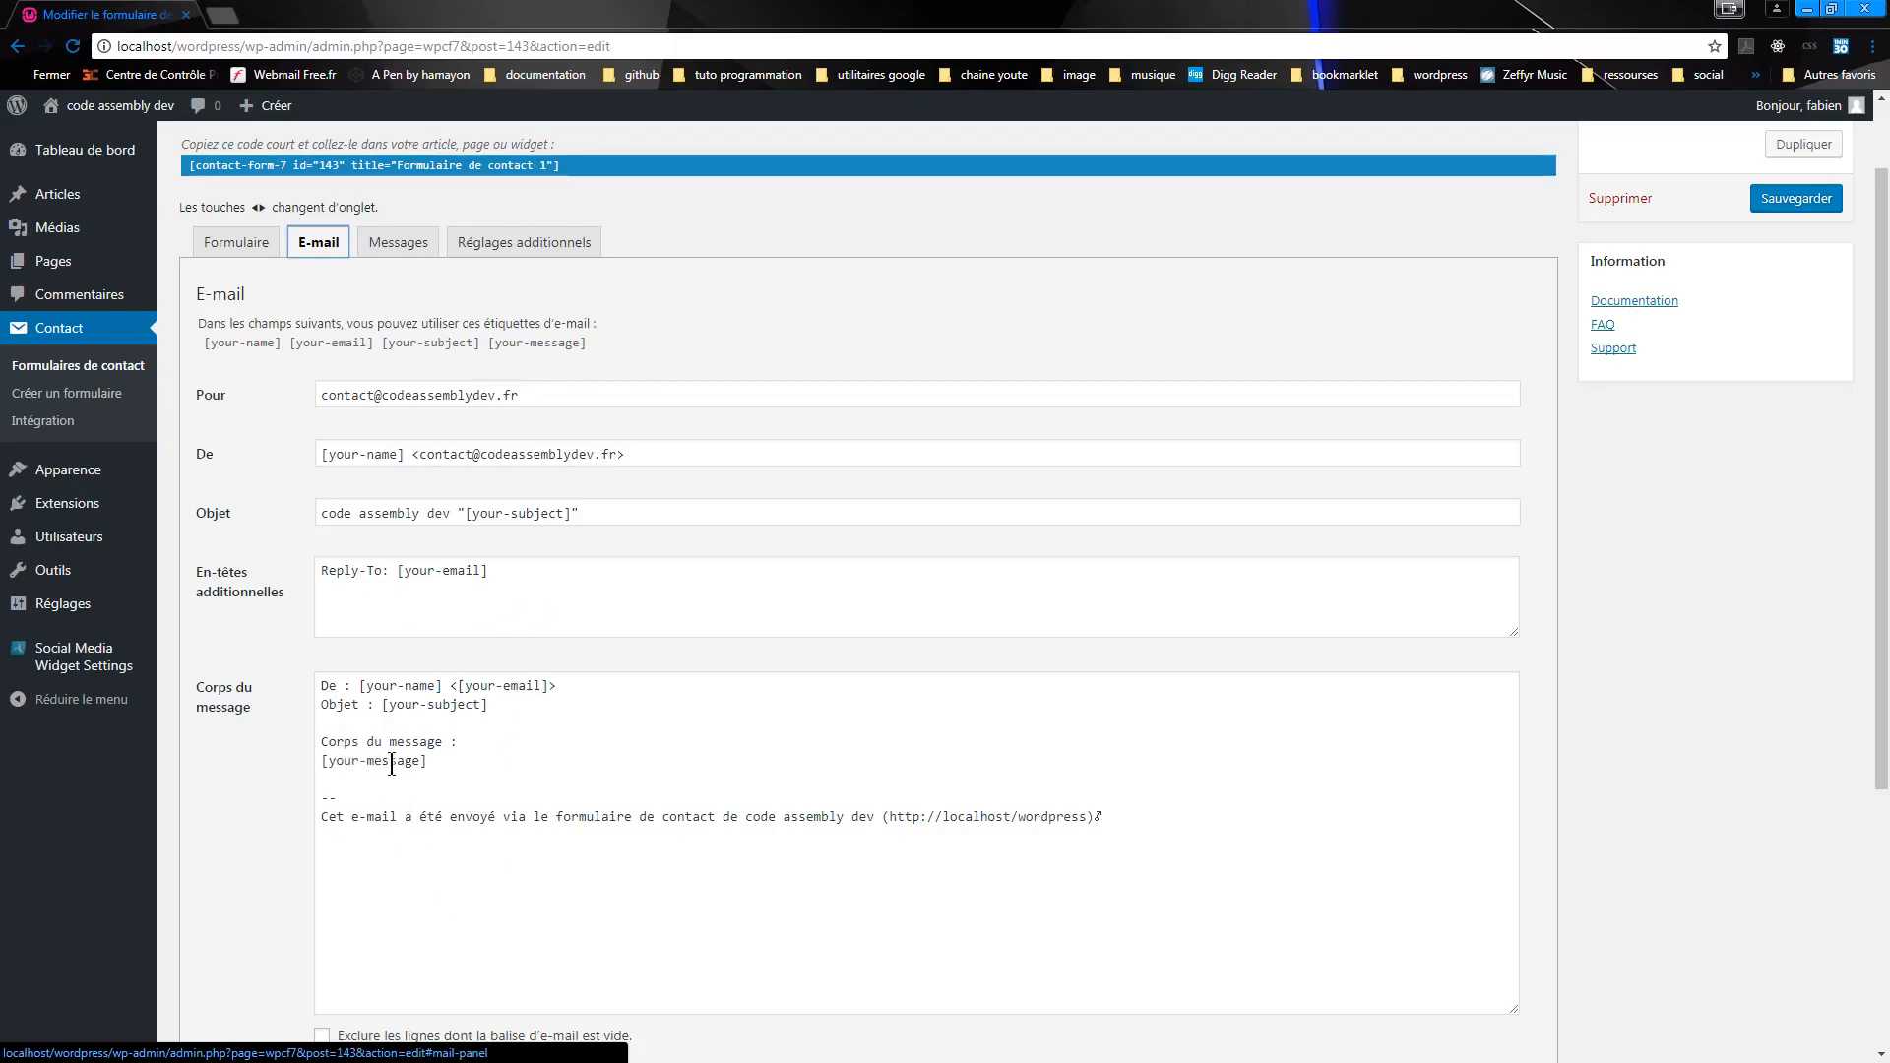
pyautogui.click(316, 590)
# - Examine the contact form's notification messages and additional settings, and return to its form template
pyautogui.click(383, 251)
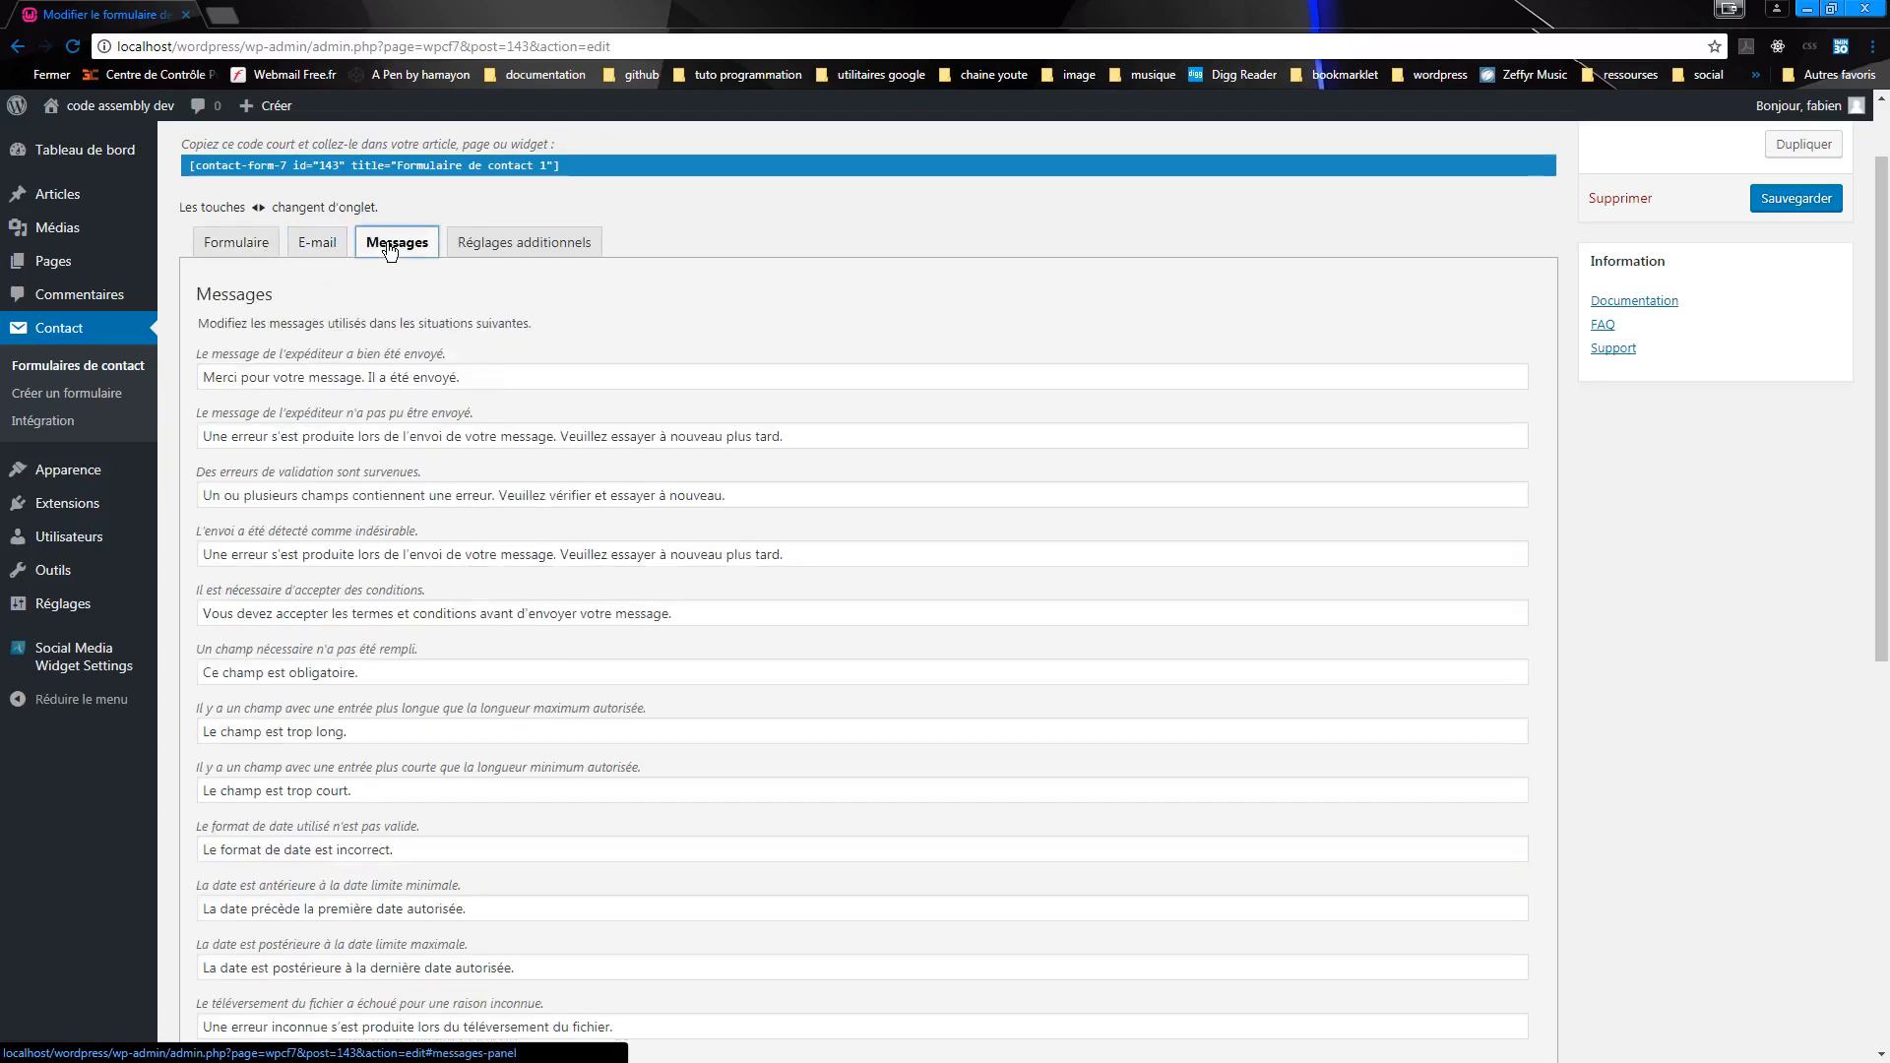
pyautogui.click(317, 246)
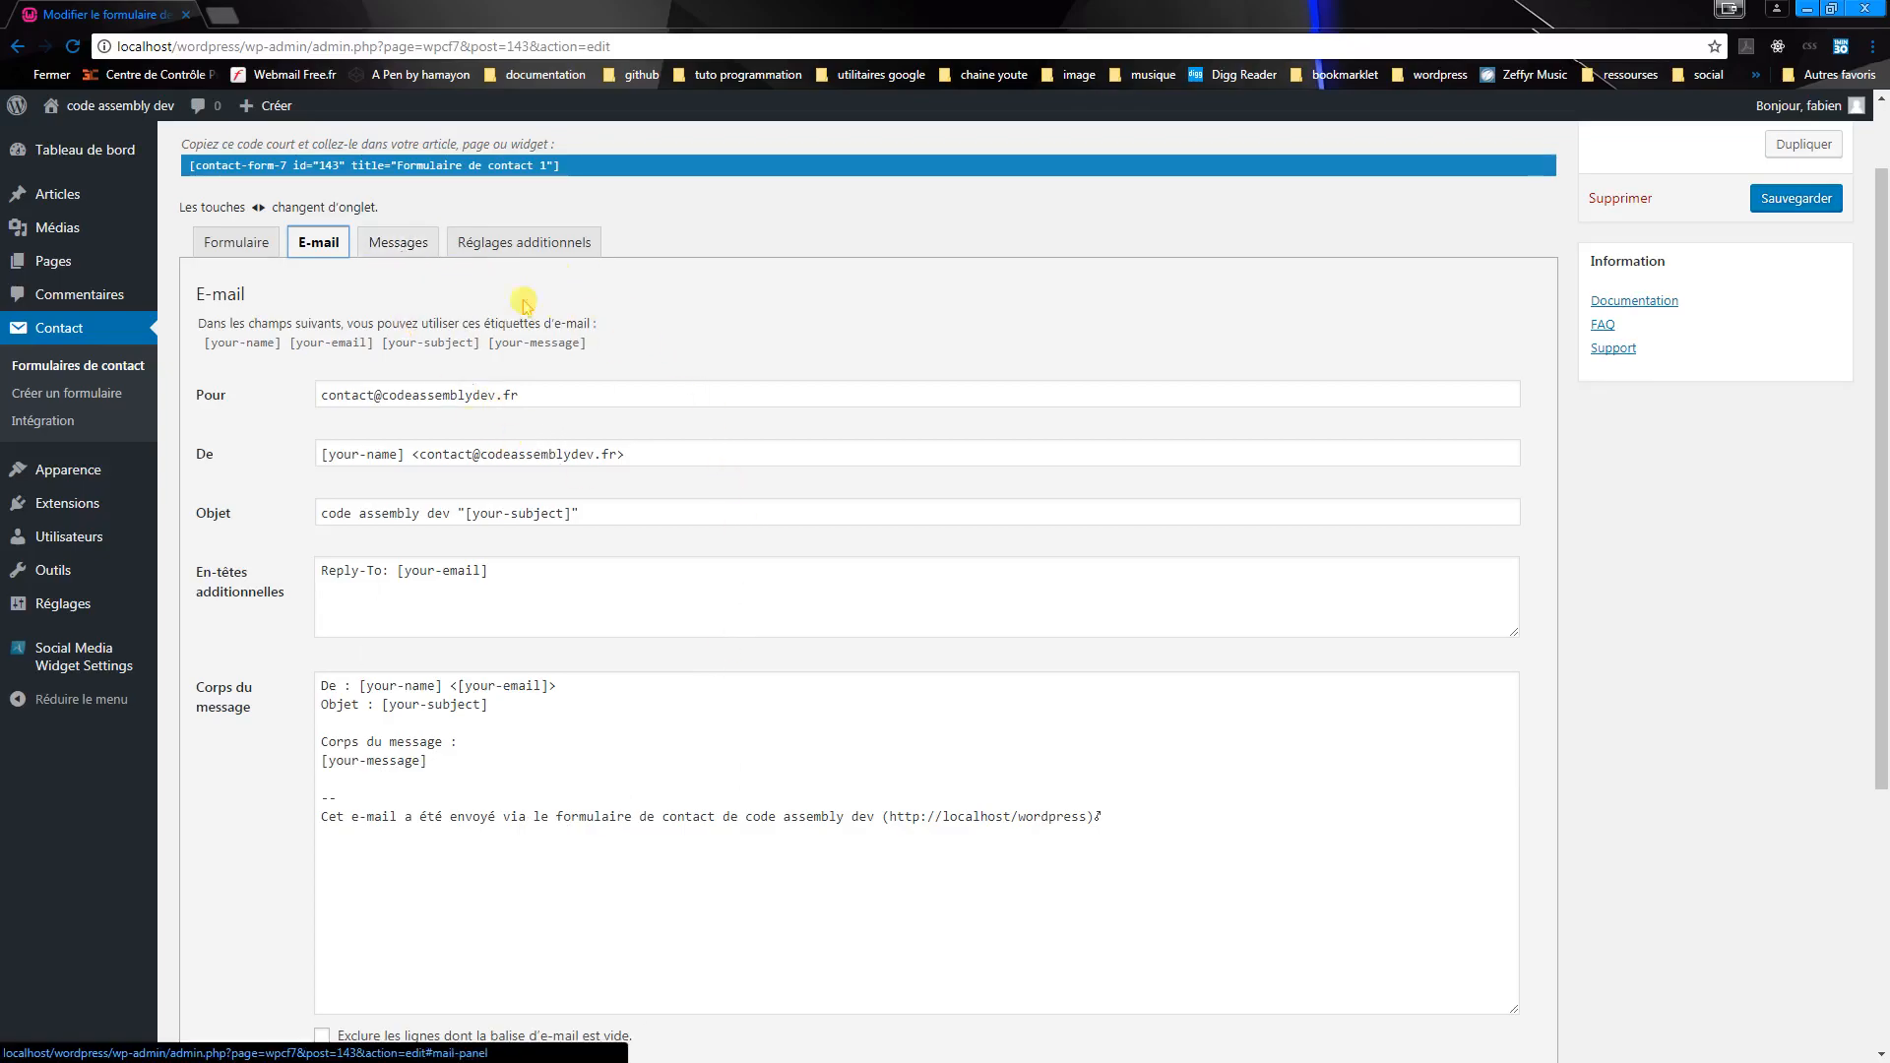
pyautogui.click(389, 246)
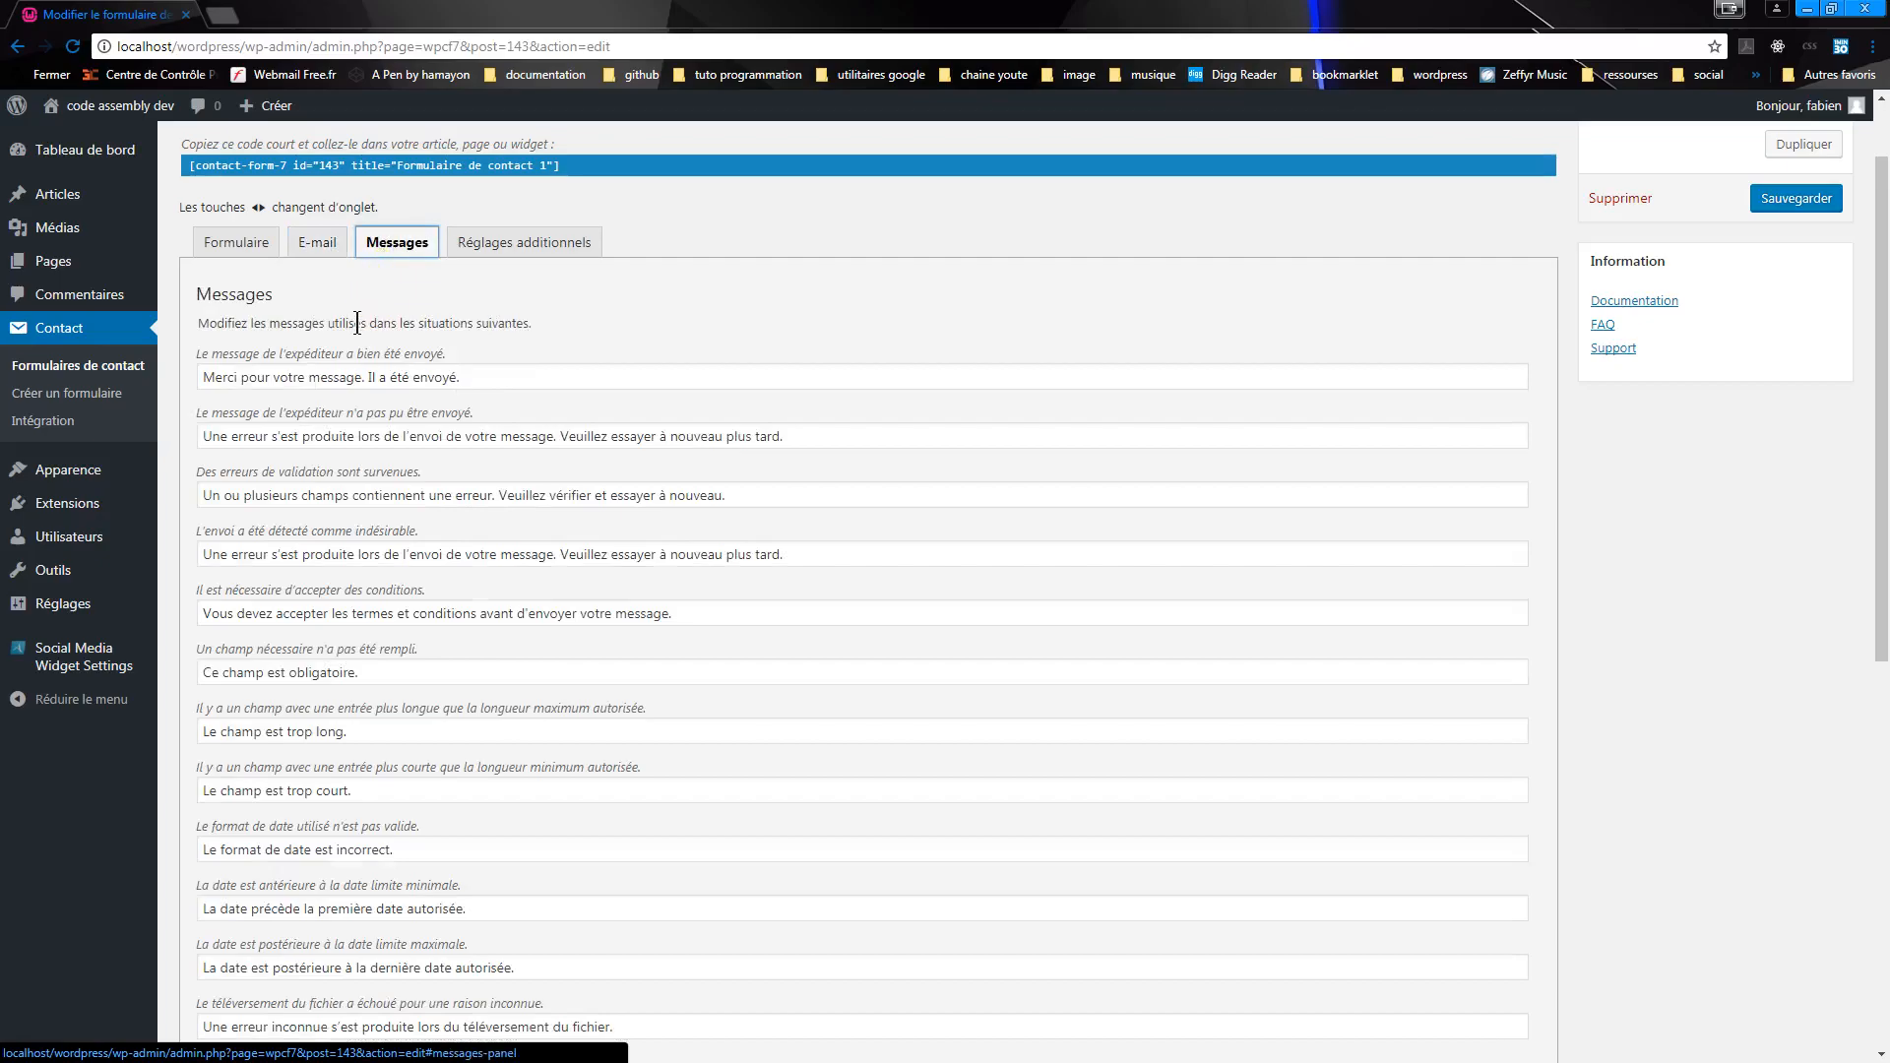
pyautogui.scroll(-2, 596, 535)
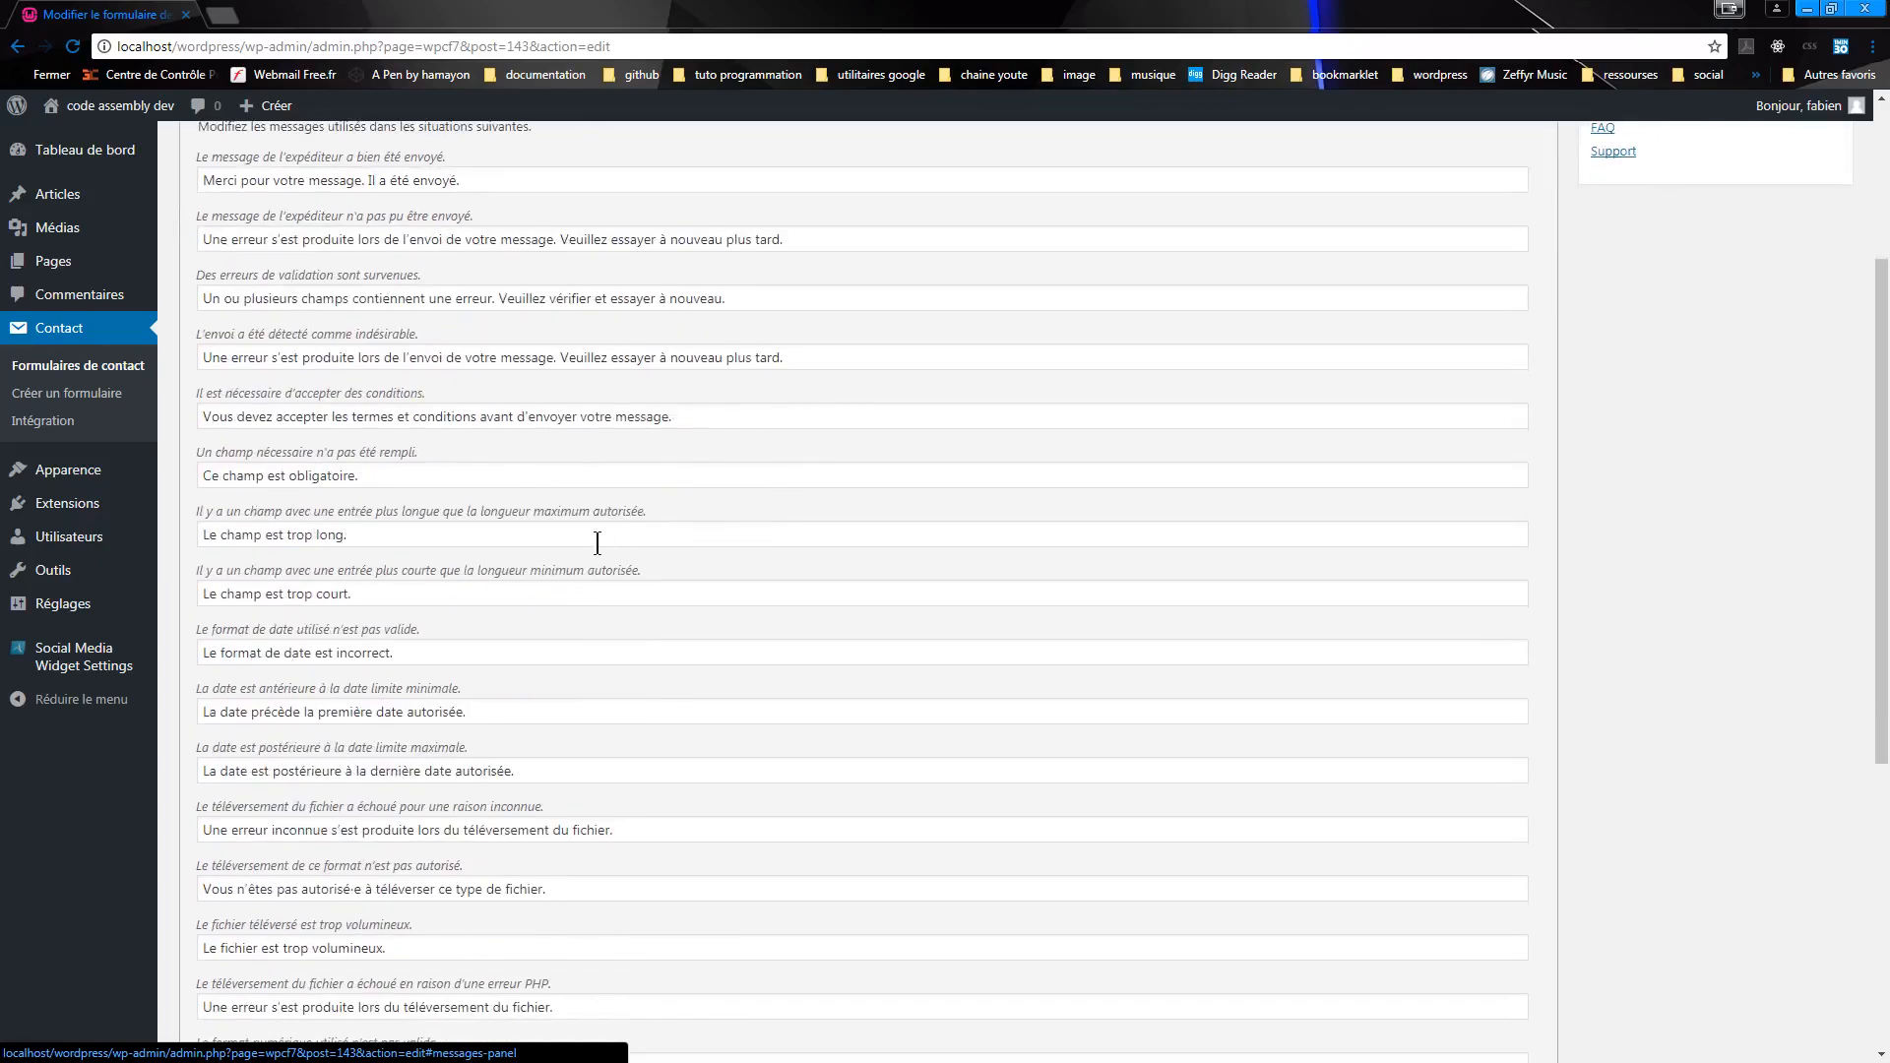
pyautogui.scroll(1, 580, 520)
pyautogui.scroll(3, 576, 537)
pyautogui.scroll(-8, 788, 581)
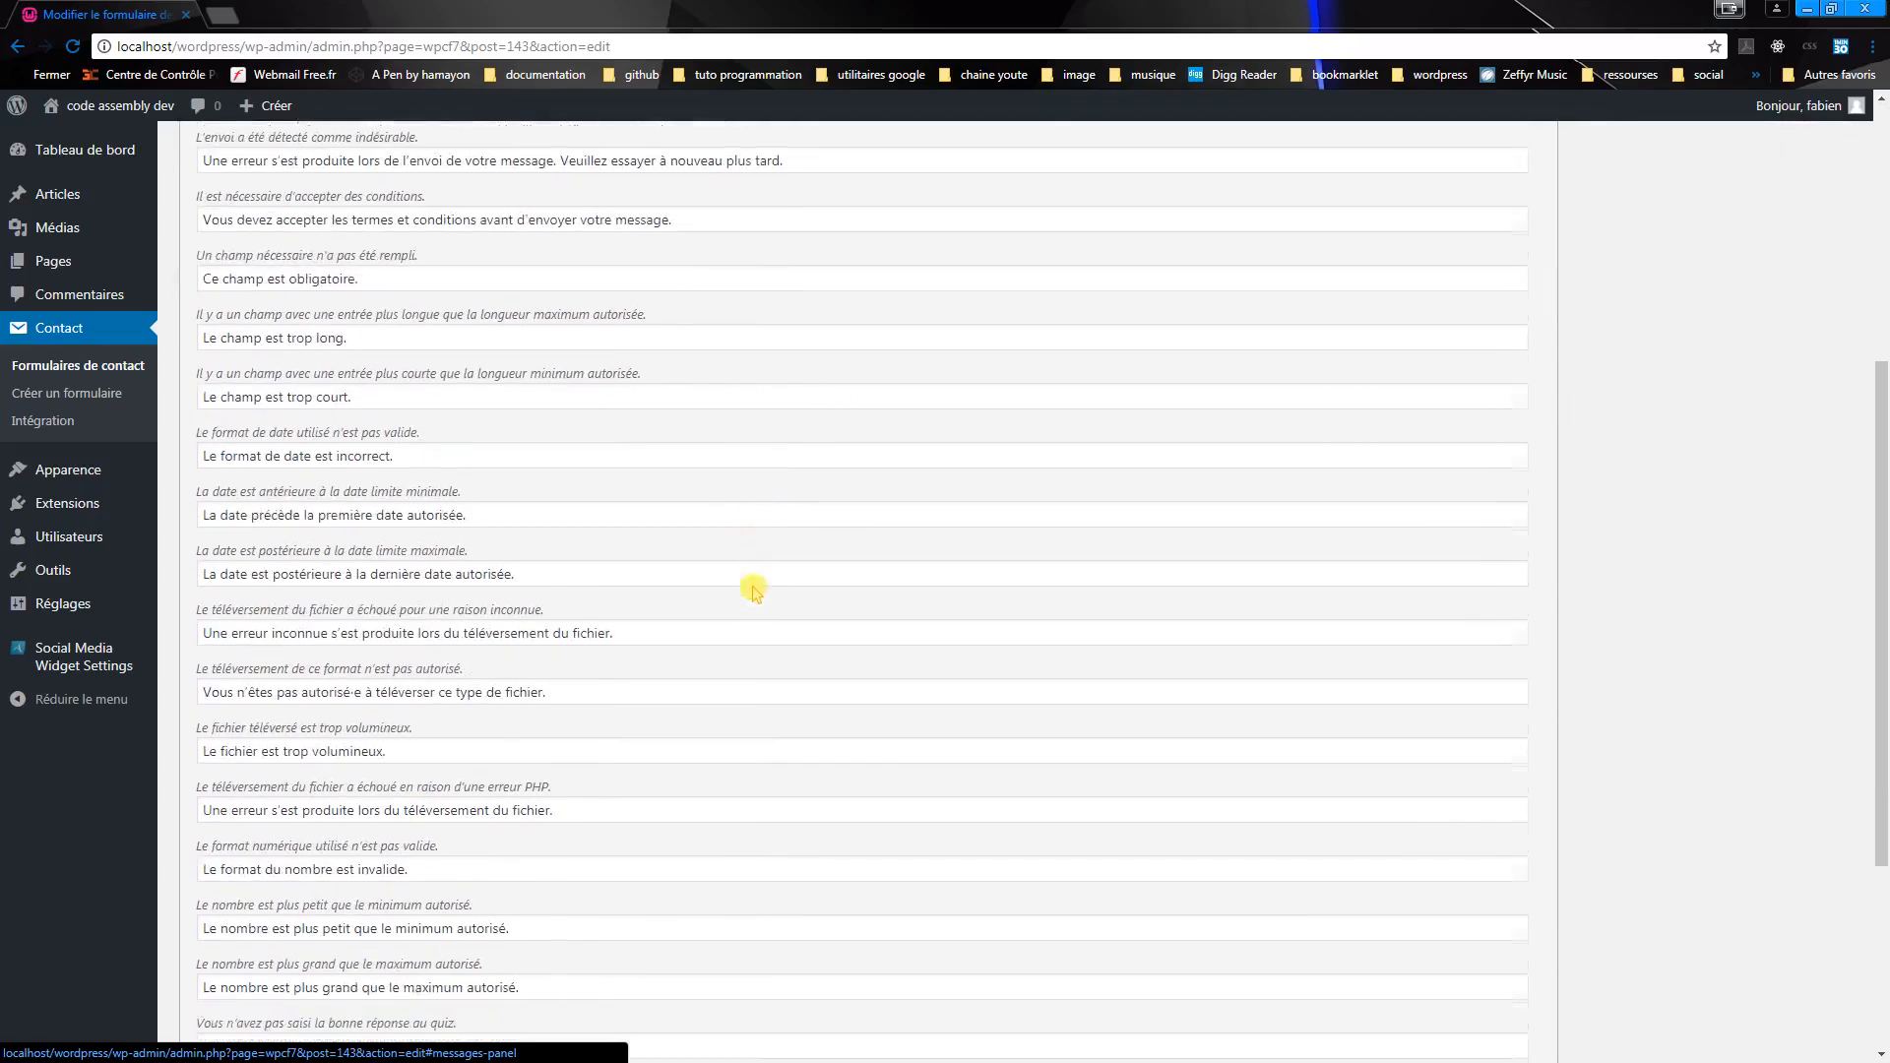
pyautogui.scroll(8, 679, 542)
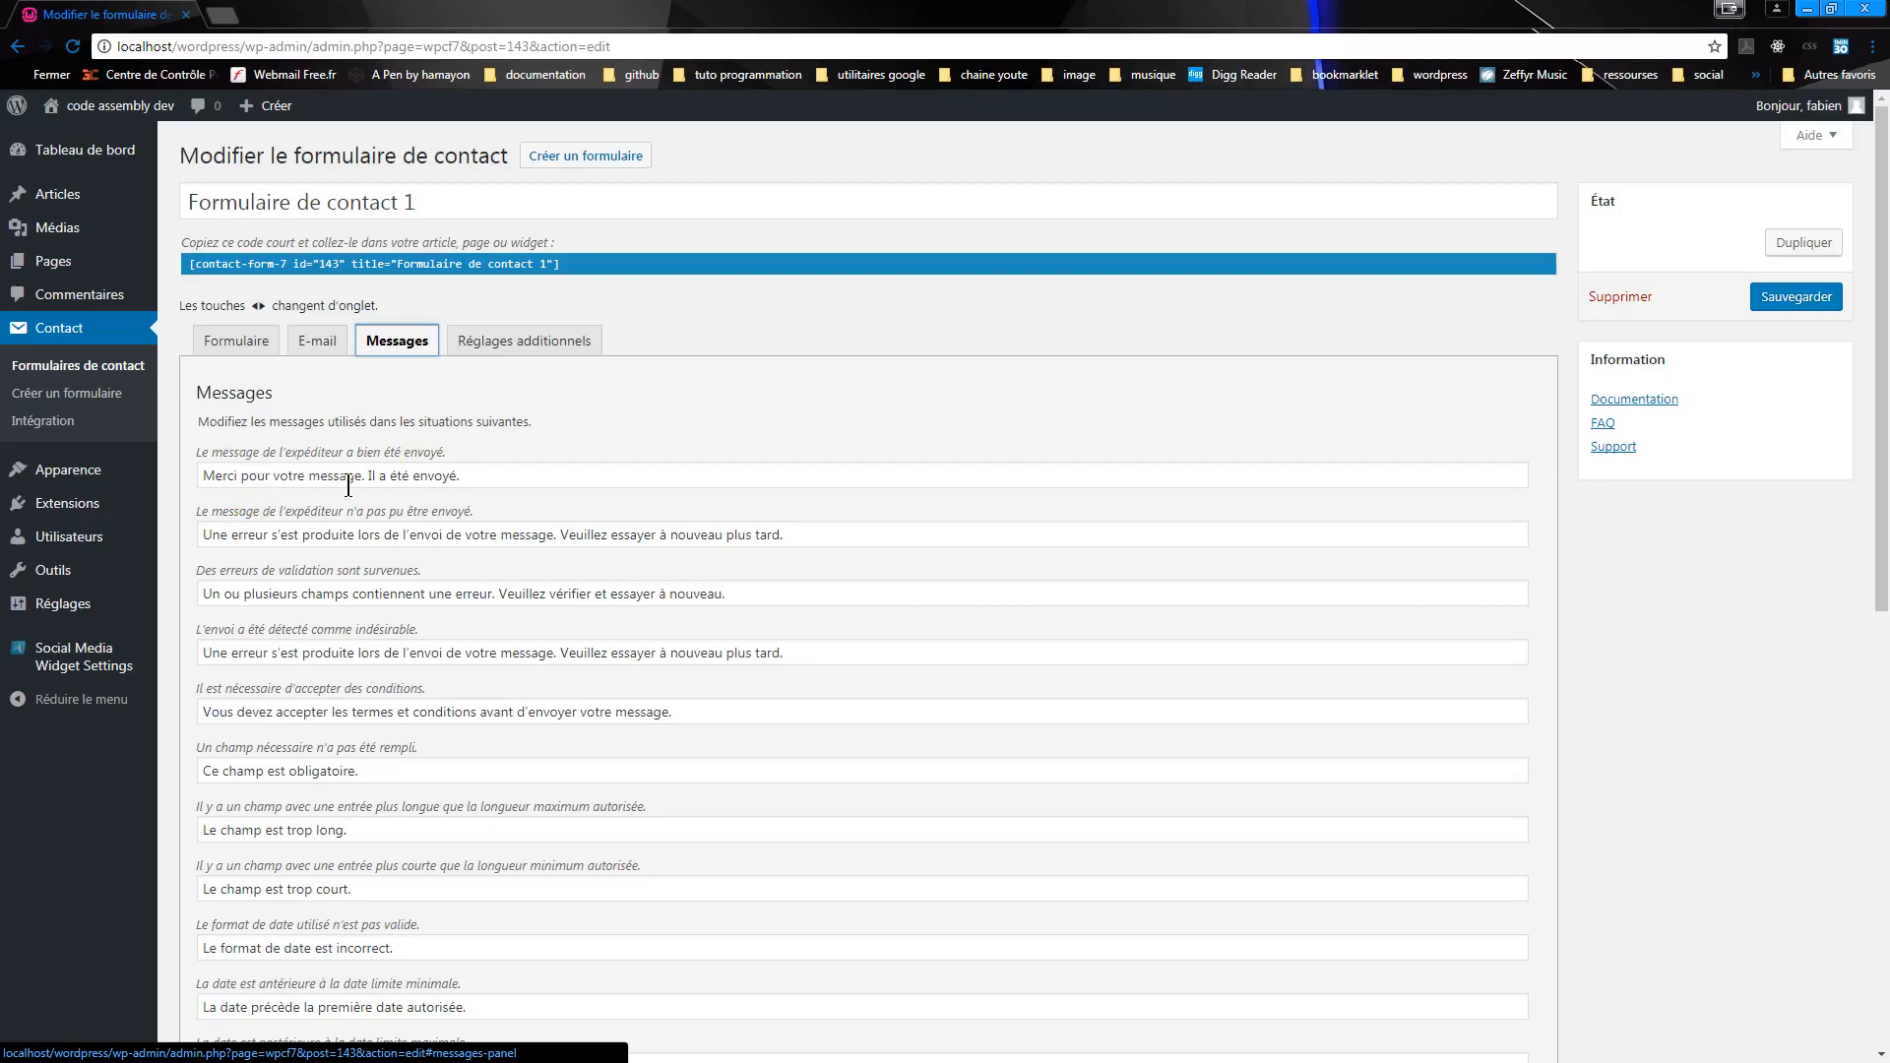
pyautogui.click(474, 472)
pyautogui.click(607, 506)
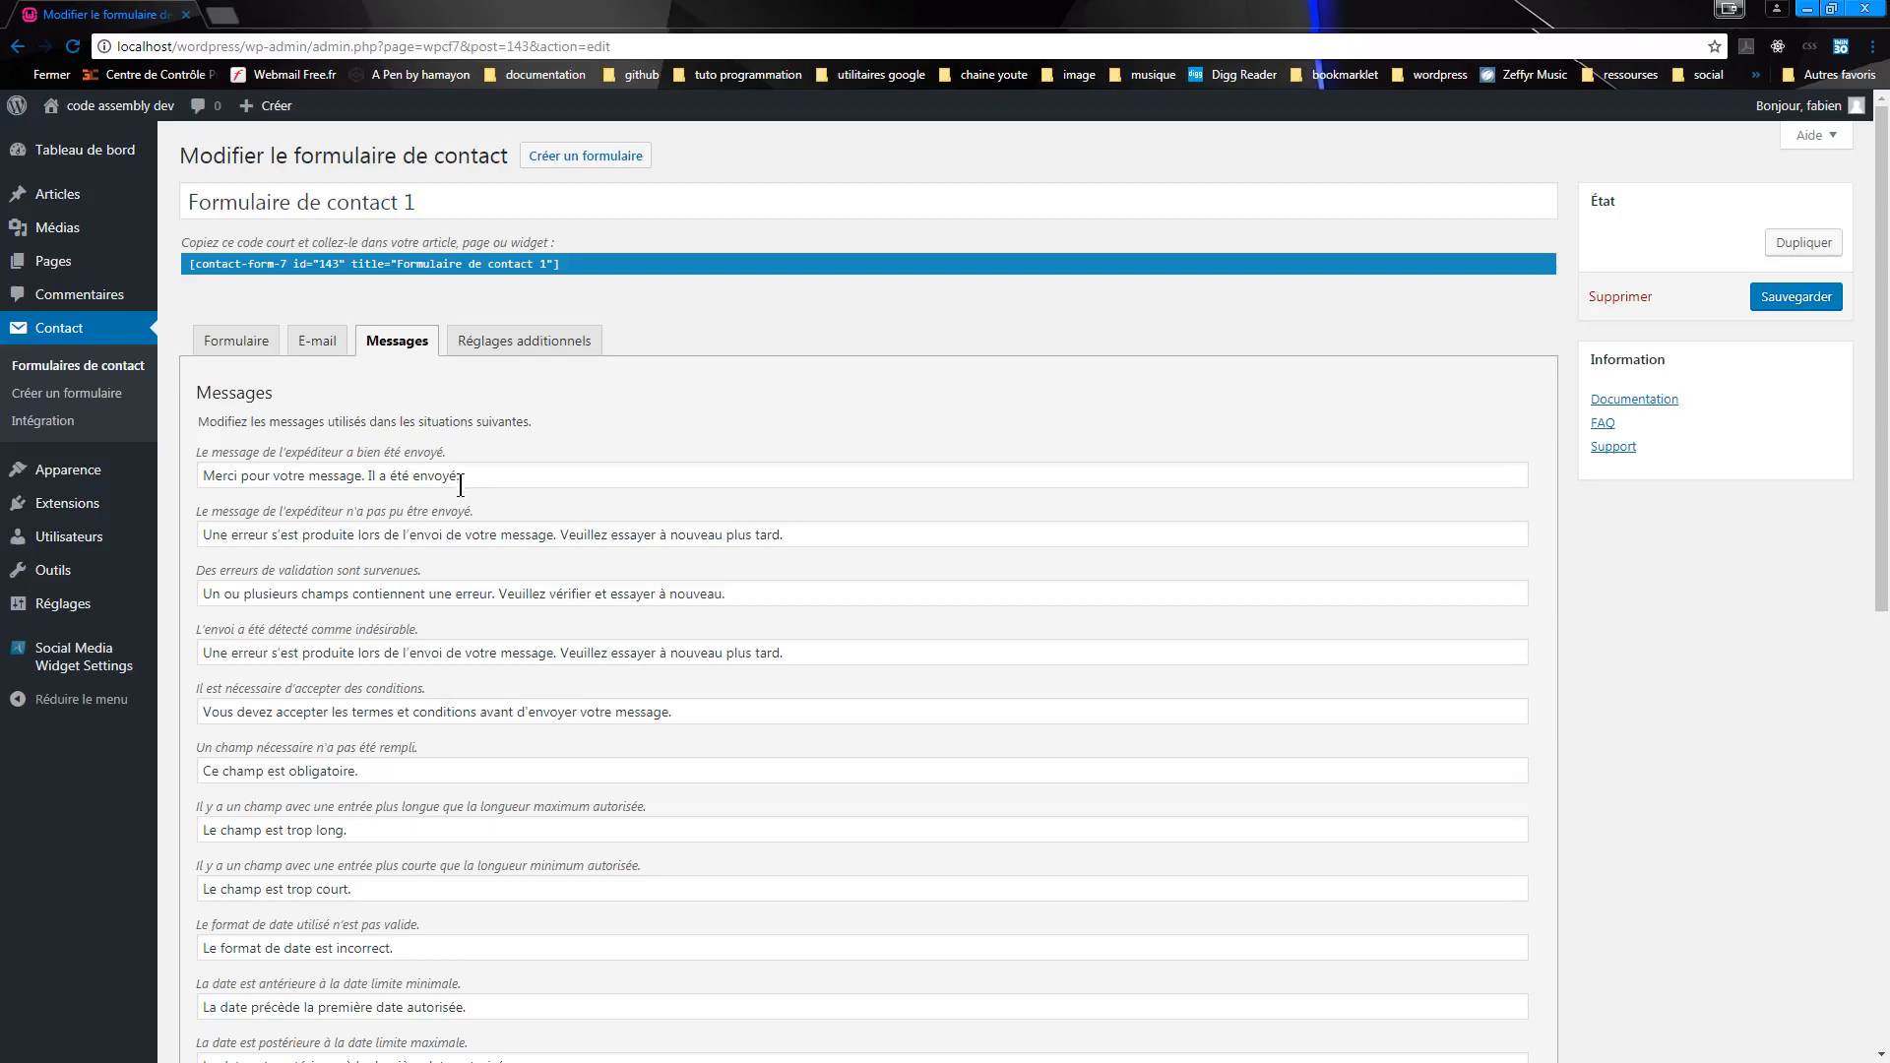
pyautogui.scroll(-5, 459, 487)
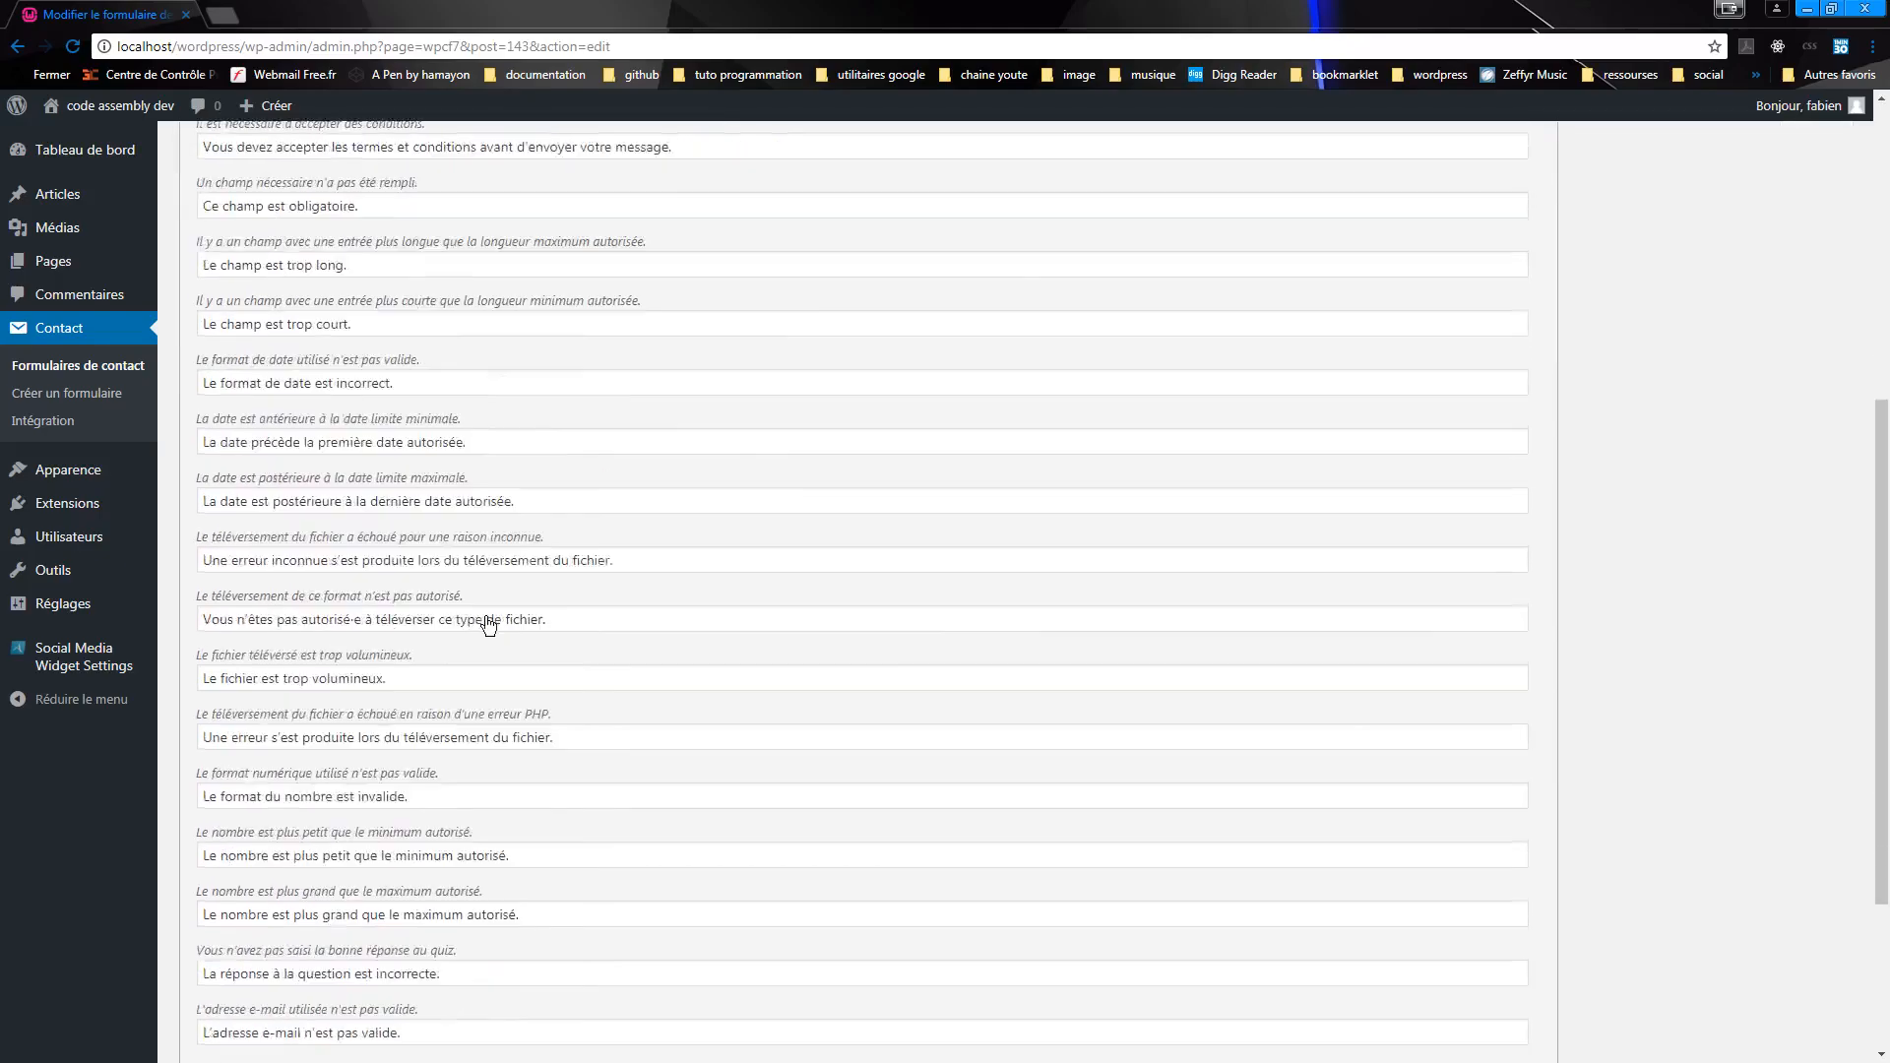
pyautogui.scroll(5, 476, 620)
pyautogui.click(560, 344)
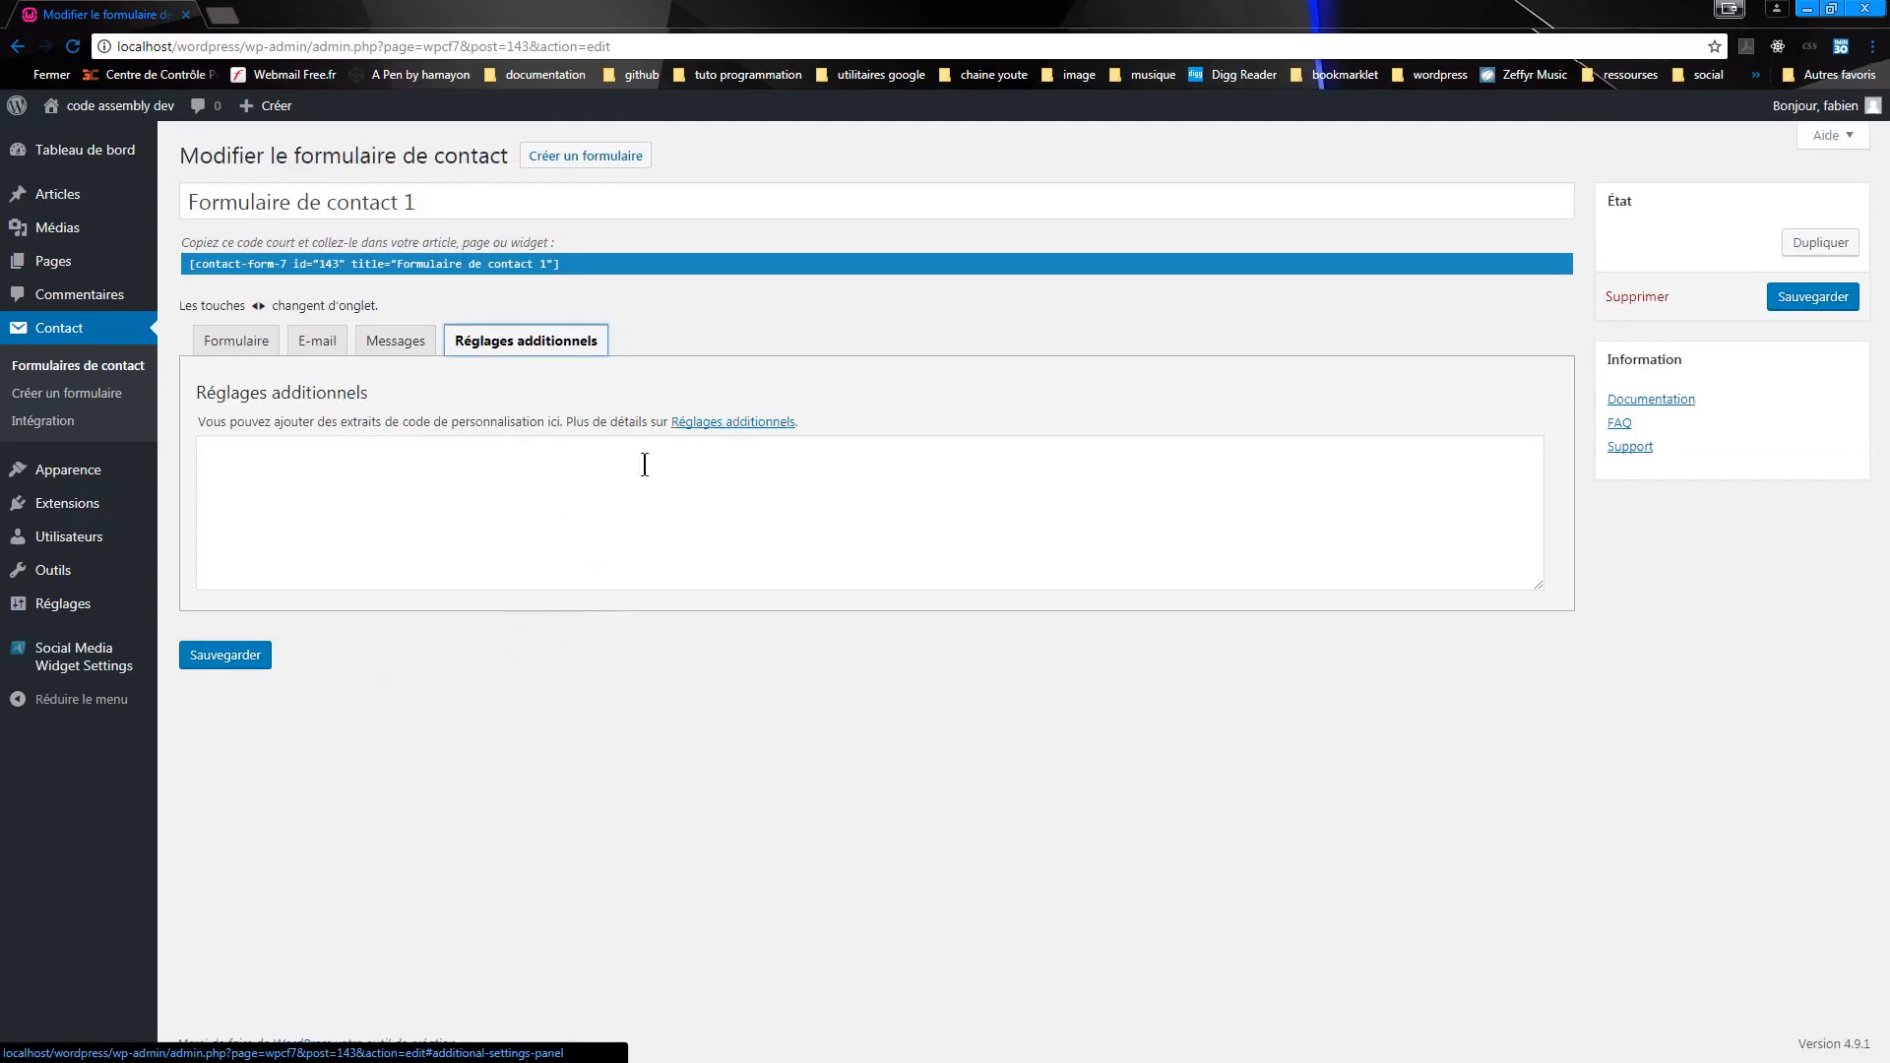
pyautogui.click(259, 346)
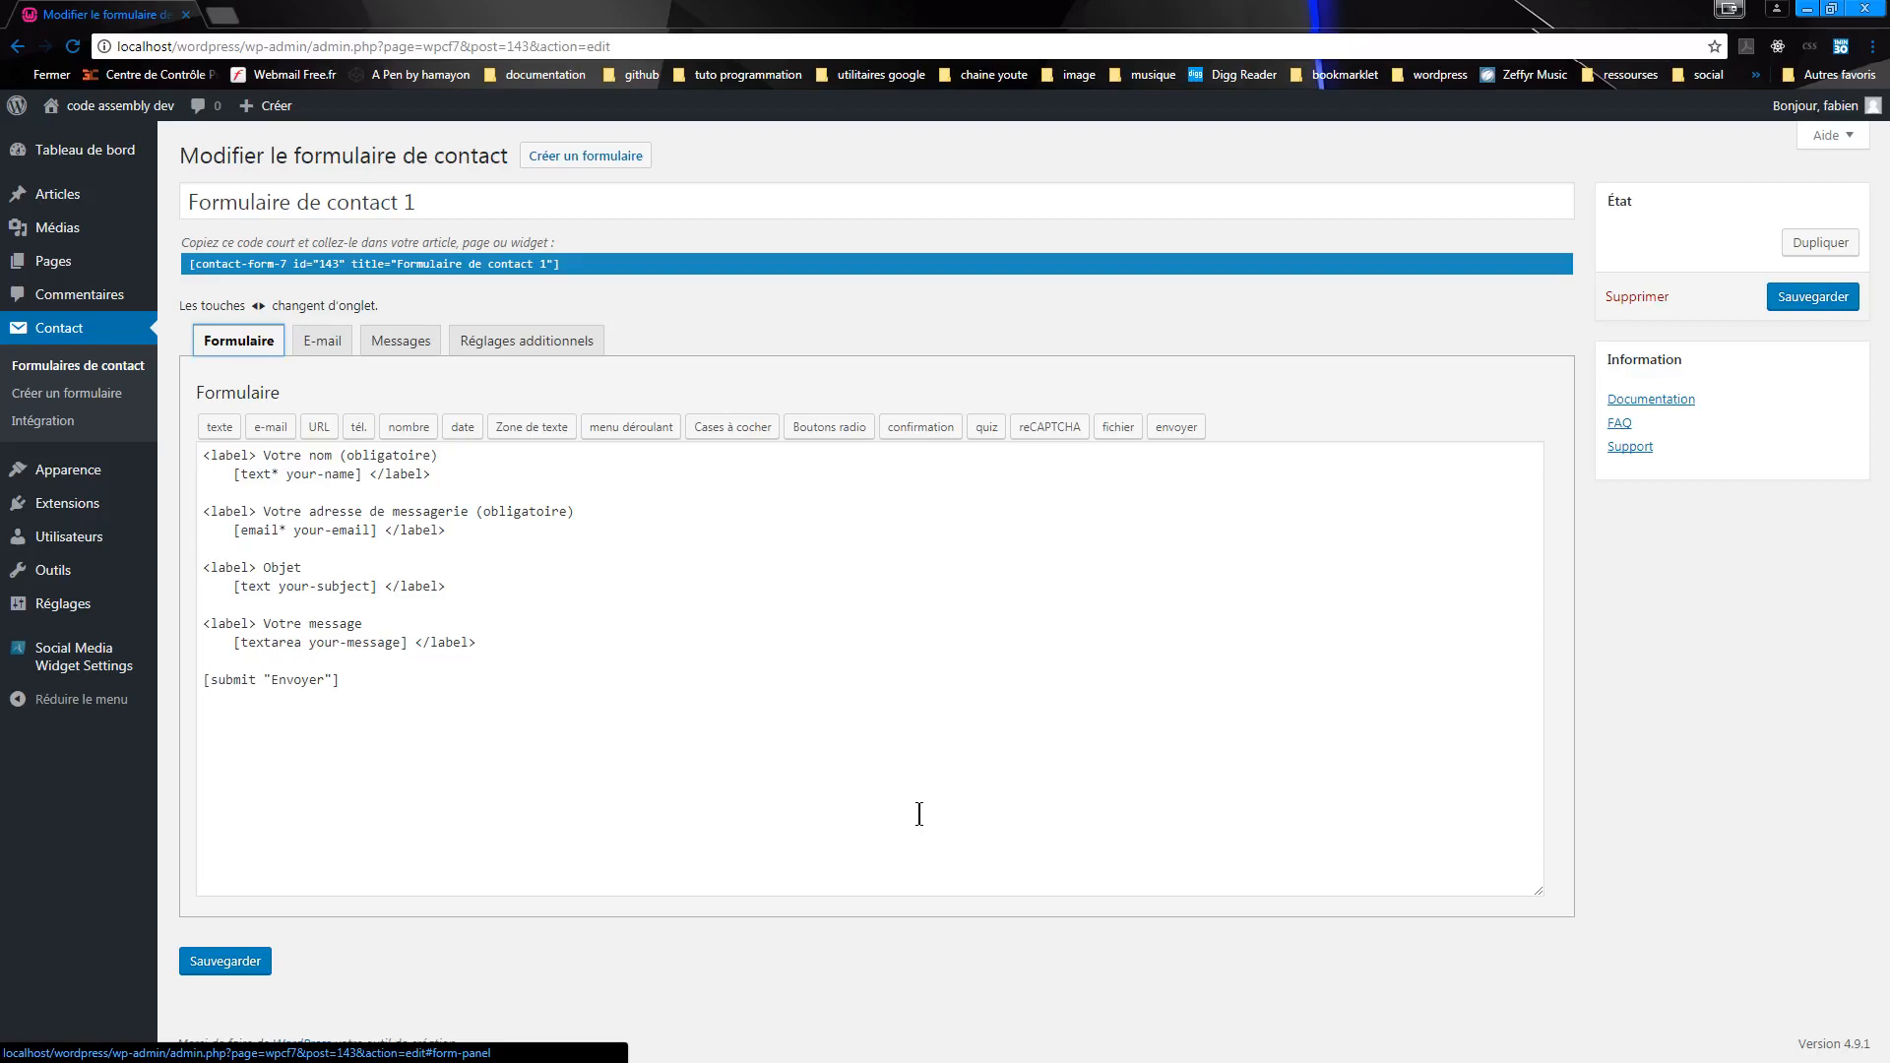
# - Go back to the site's home page and start a new page titled "contact"
pyautogui.click(137, 108)
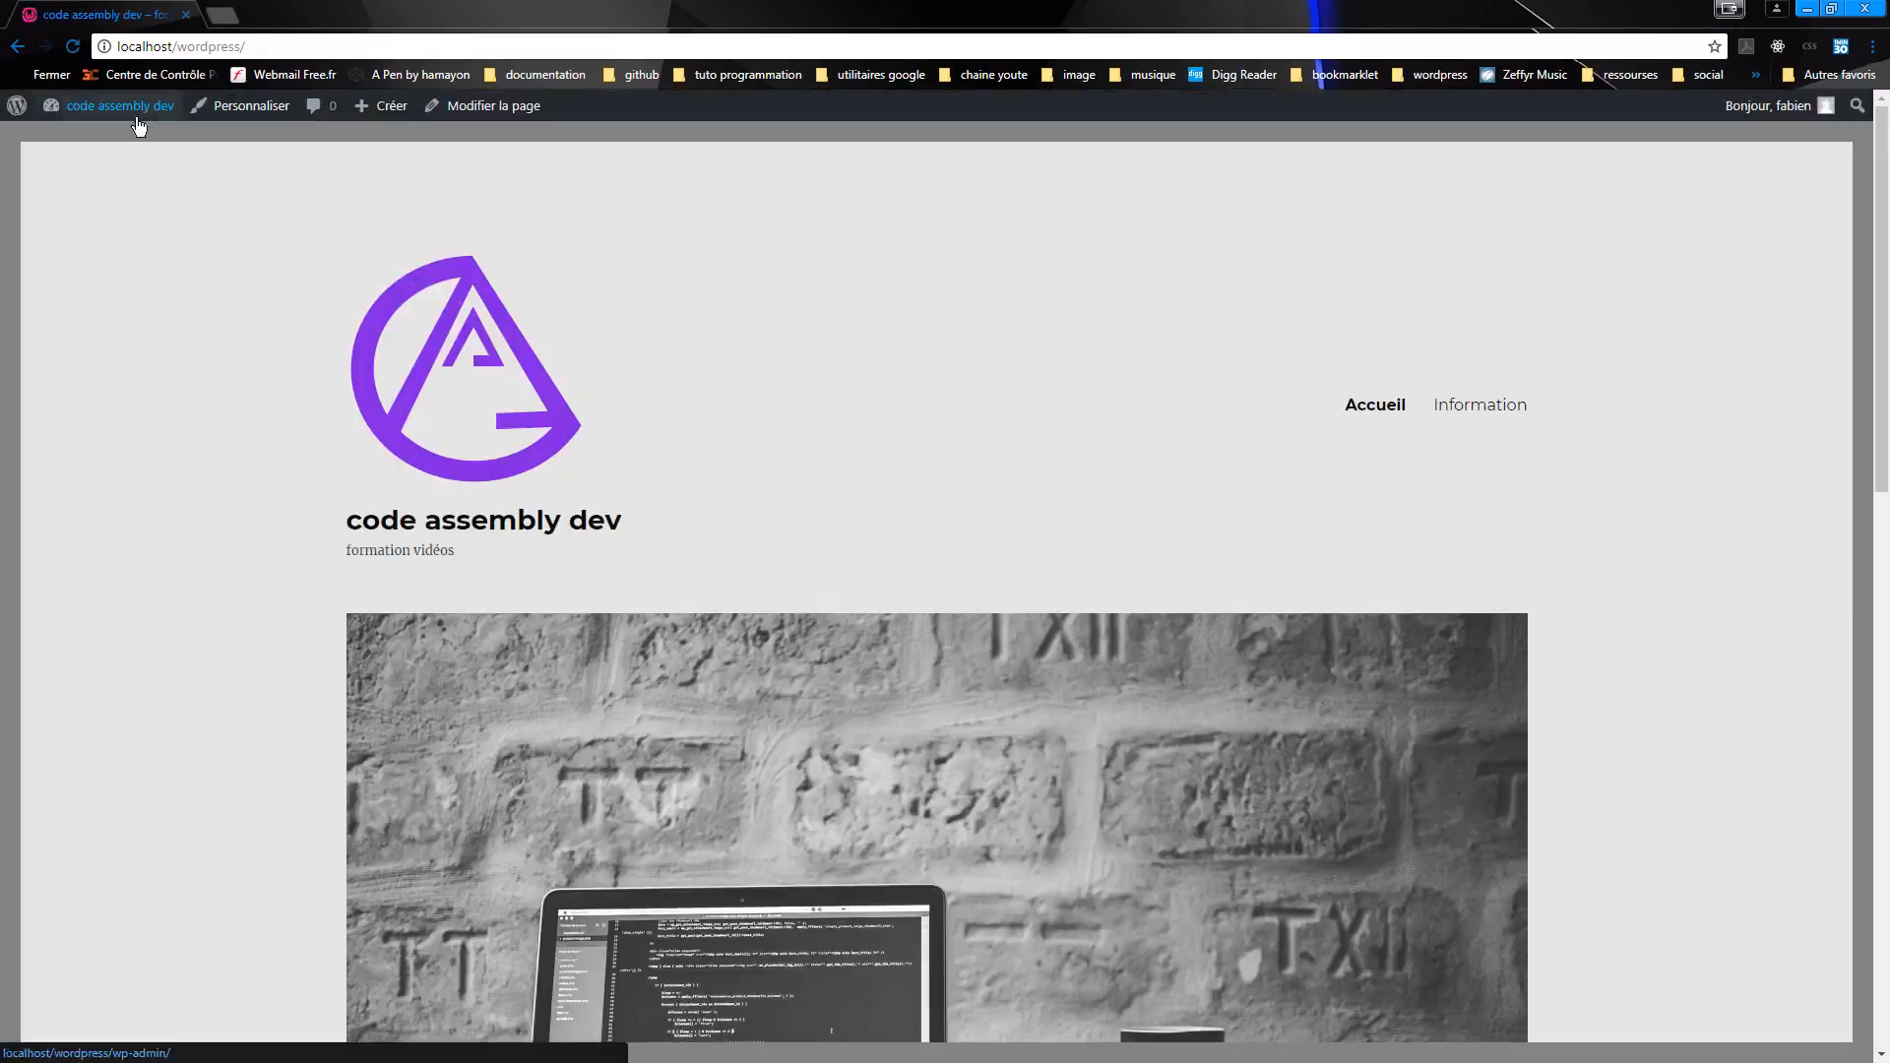
pyautogui.scroll(-3, 1464, 512)
pyautogui.scroll(3, 1043, 542)
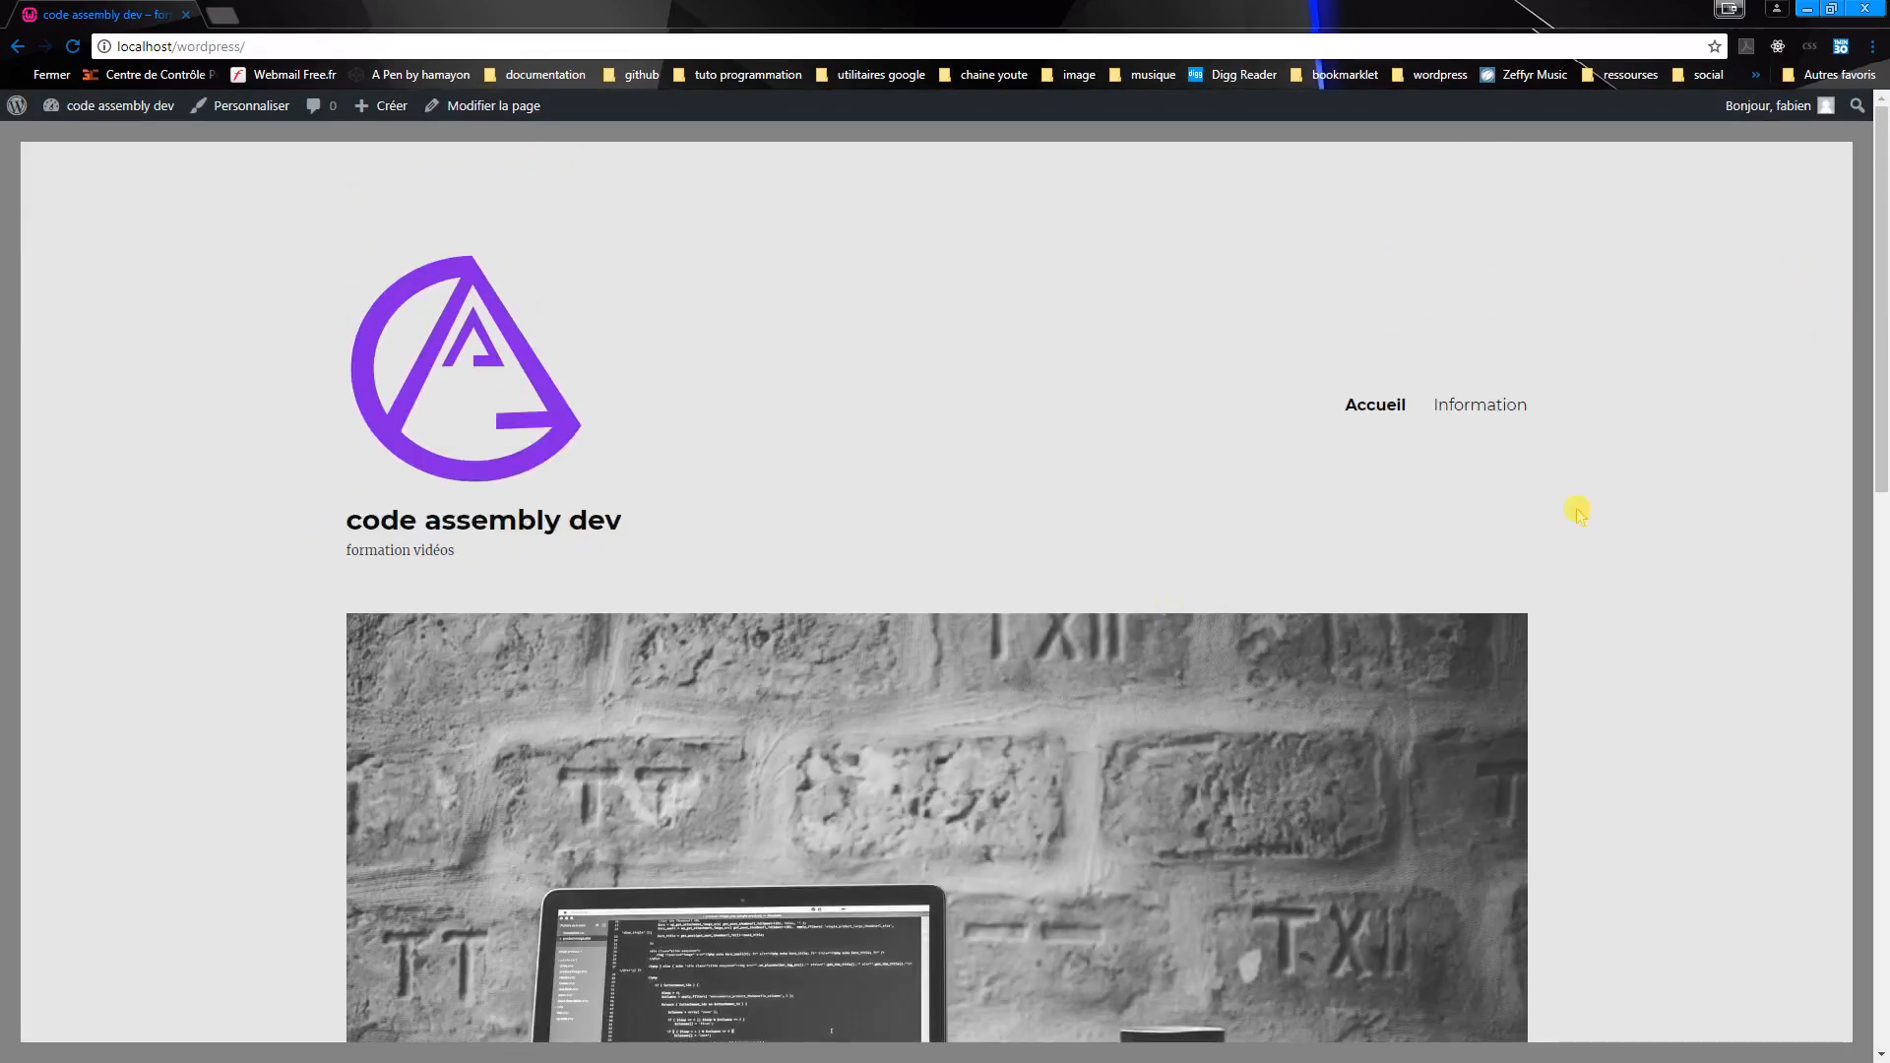
pyautogui.scroll(-11, 793, 675)
pyautogui.scroll(5, 923, 725)
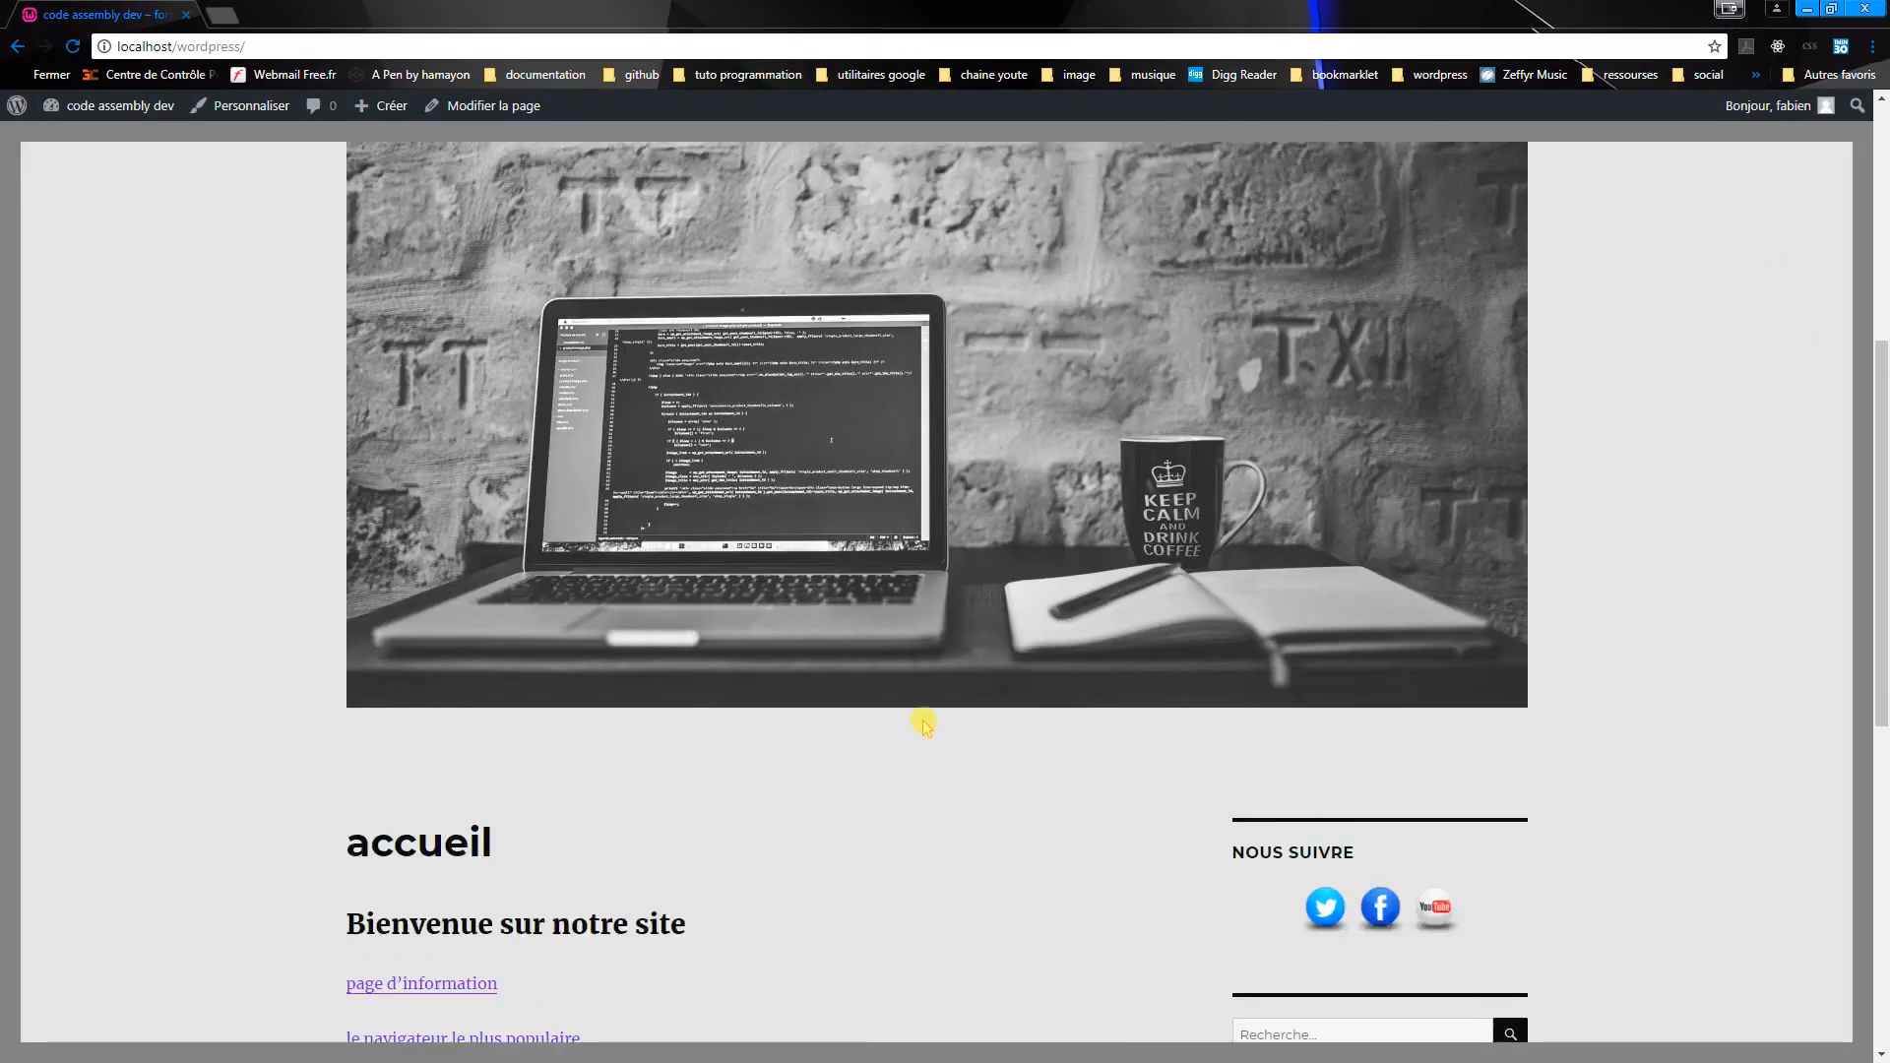
pyautogui.scroll(5, 923, 726)
pyautogui.moveTo(96, 113)
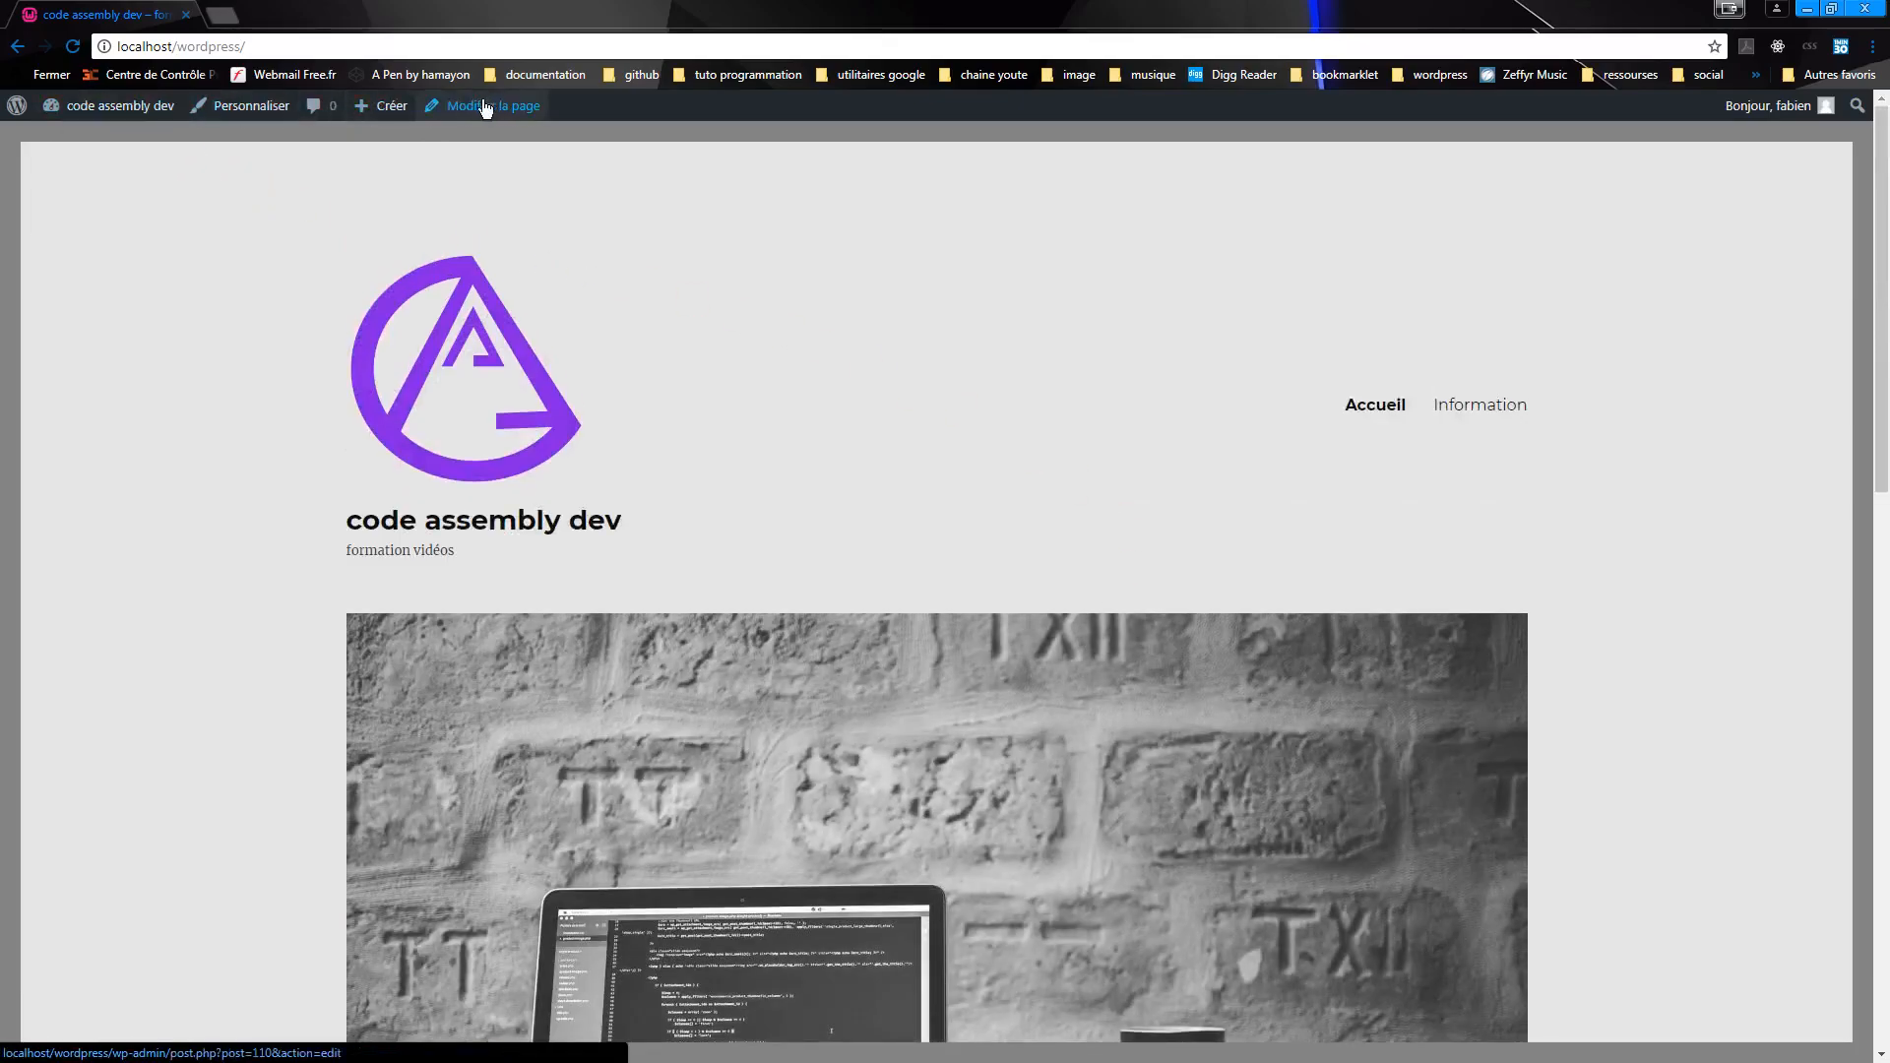
pyautogui.moveTo(386, 109)
pyautogui.click(369, 197)
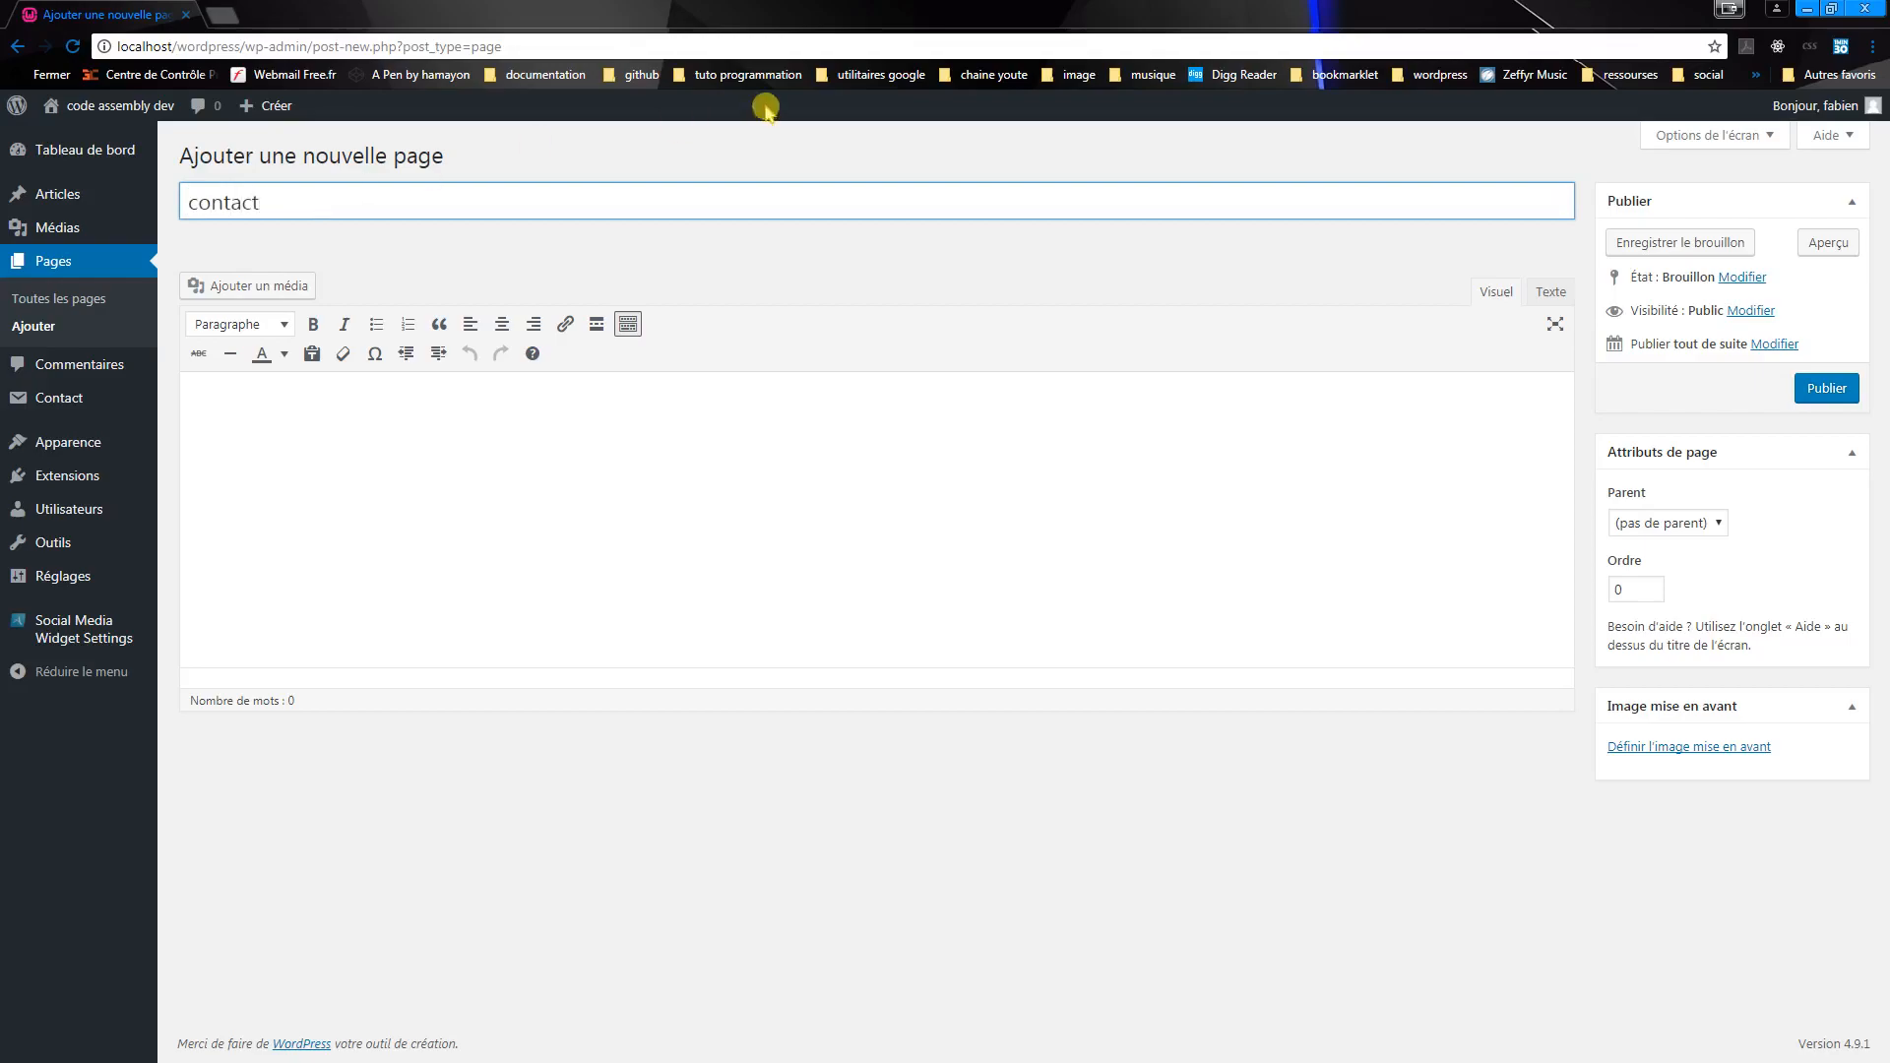
# - Publish the contact page, and copy the shortcode of Formulaire de contact 1 from the Contact Form 7 settings
pyautogui.click(1827, 389)
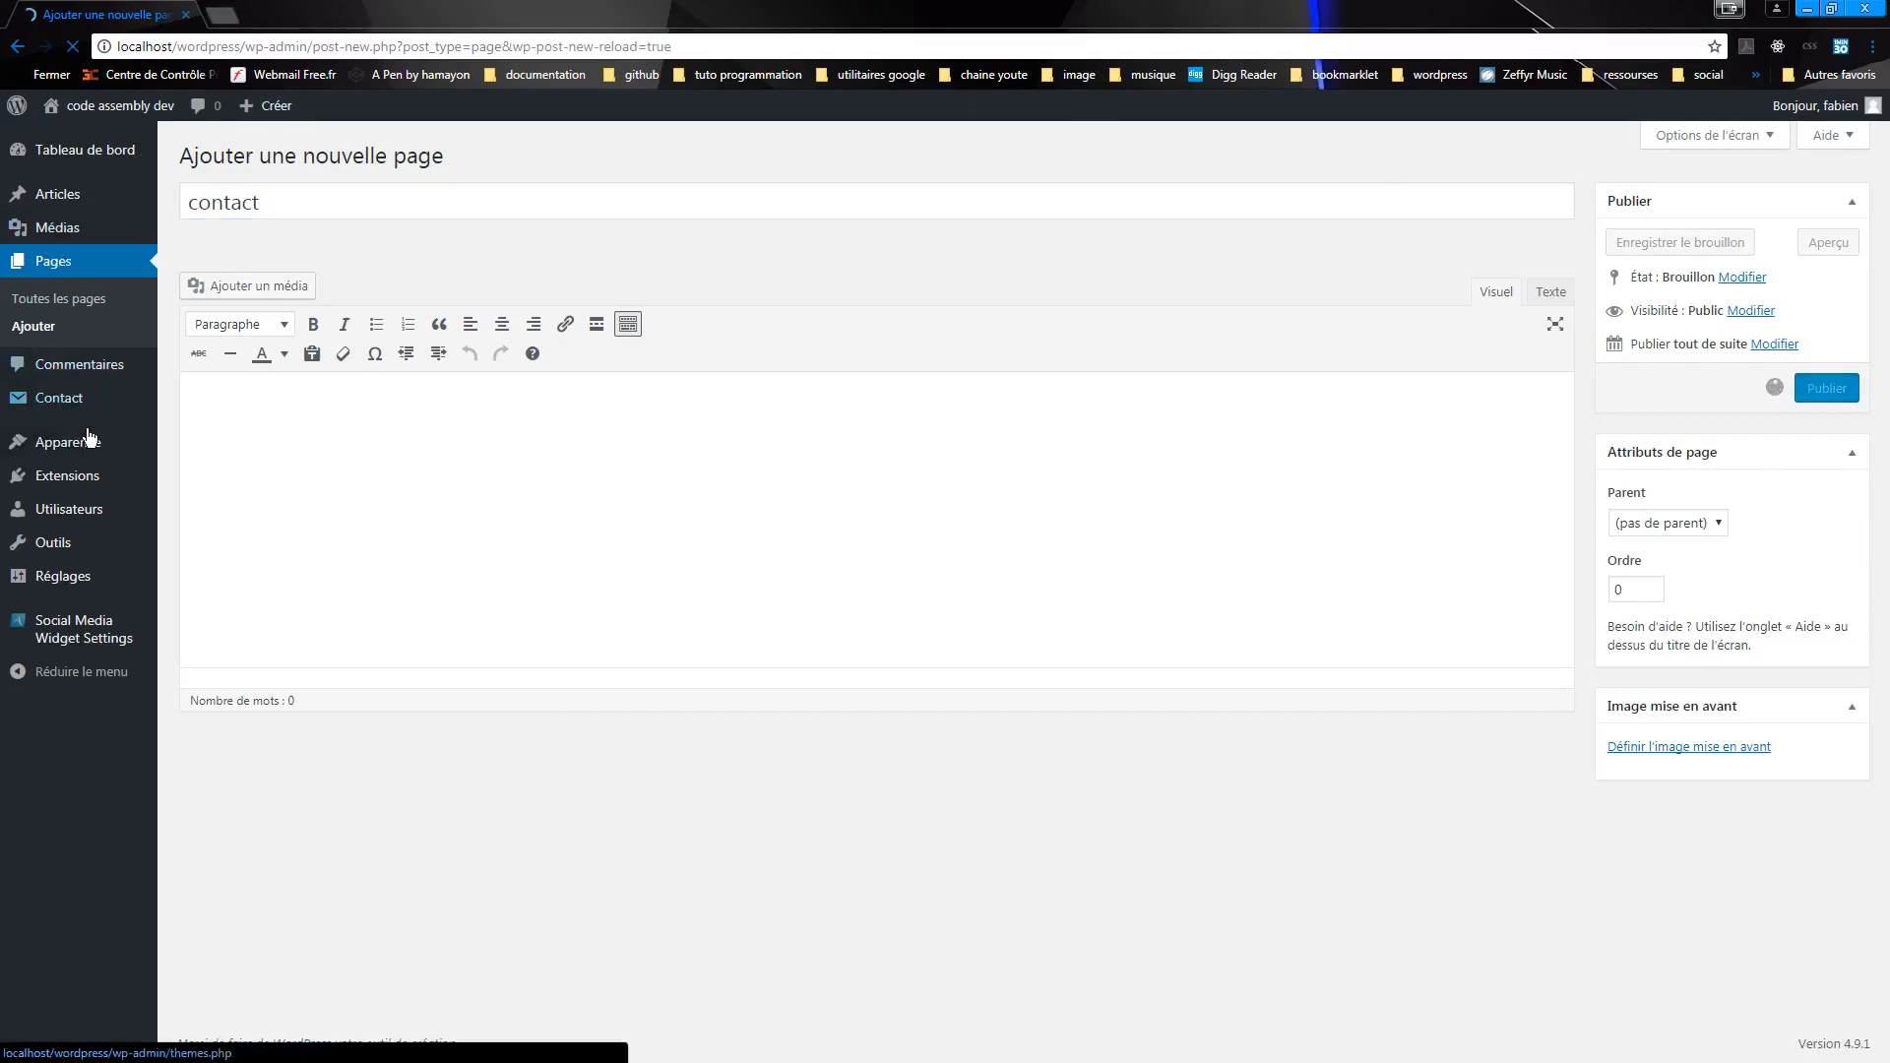
pyautogui.moveTo(89, 480)
pyautogui.click(218, 483)
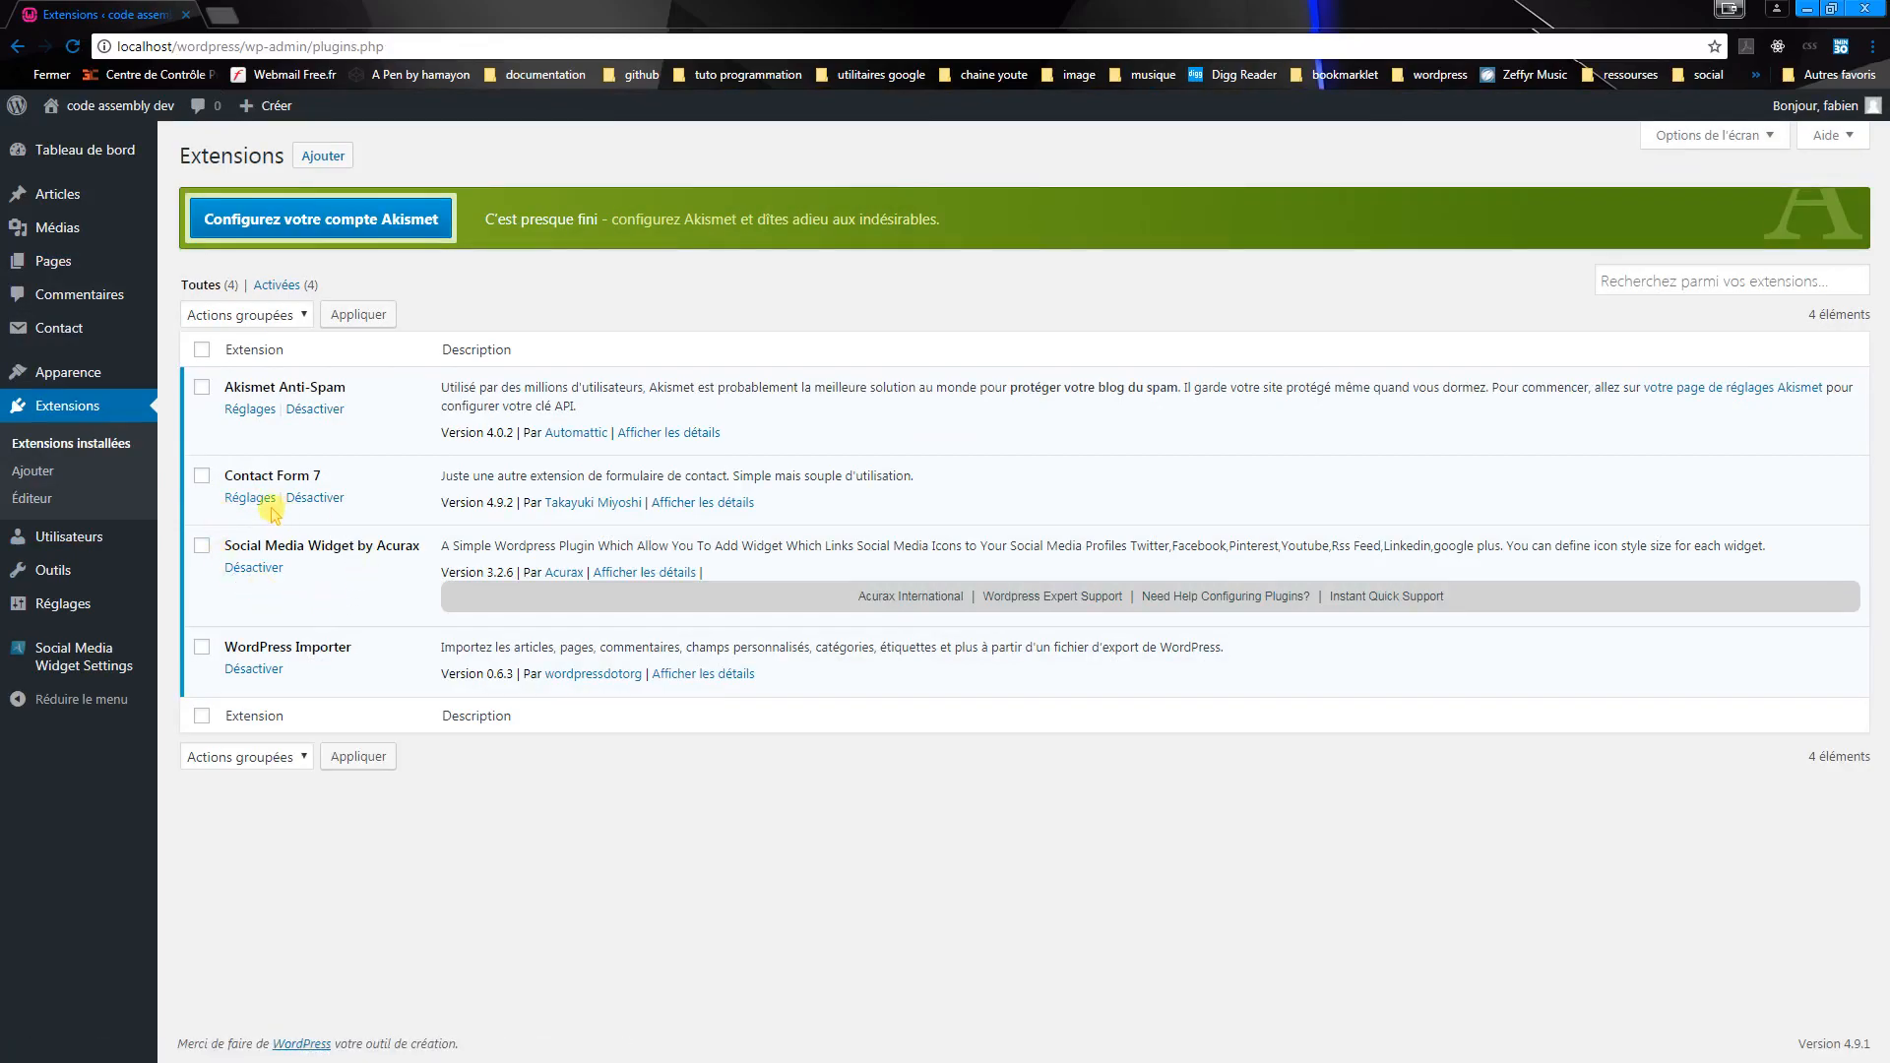
pyautogui.click(252, 498)
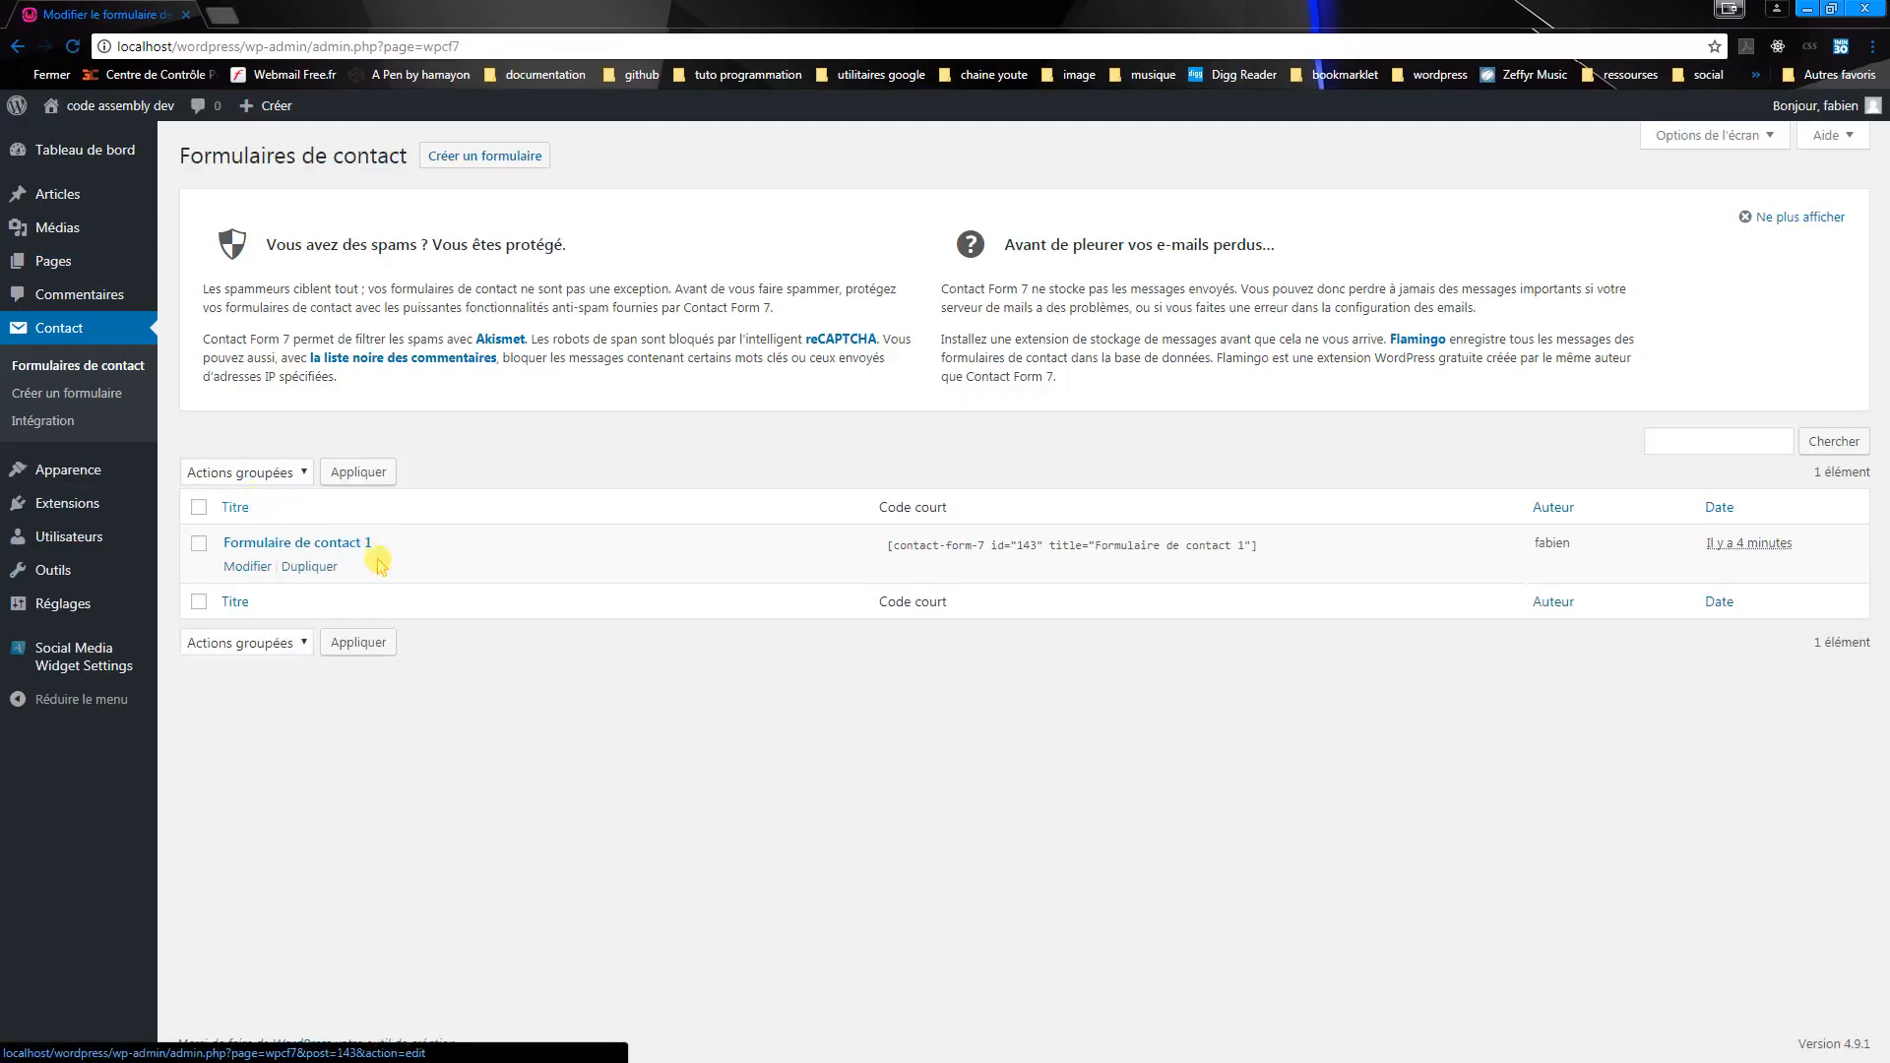
pyautogui.click(300, 543)
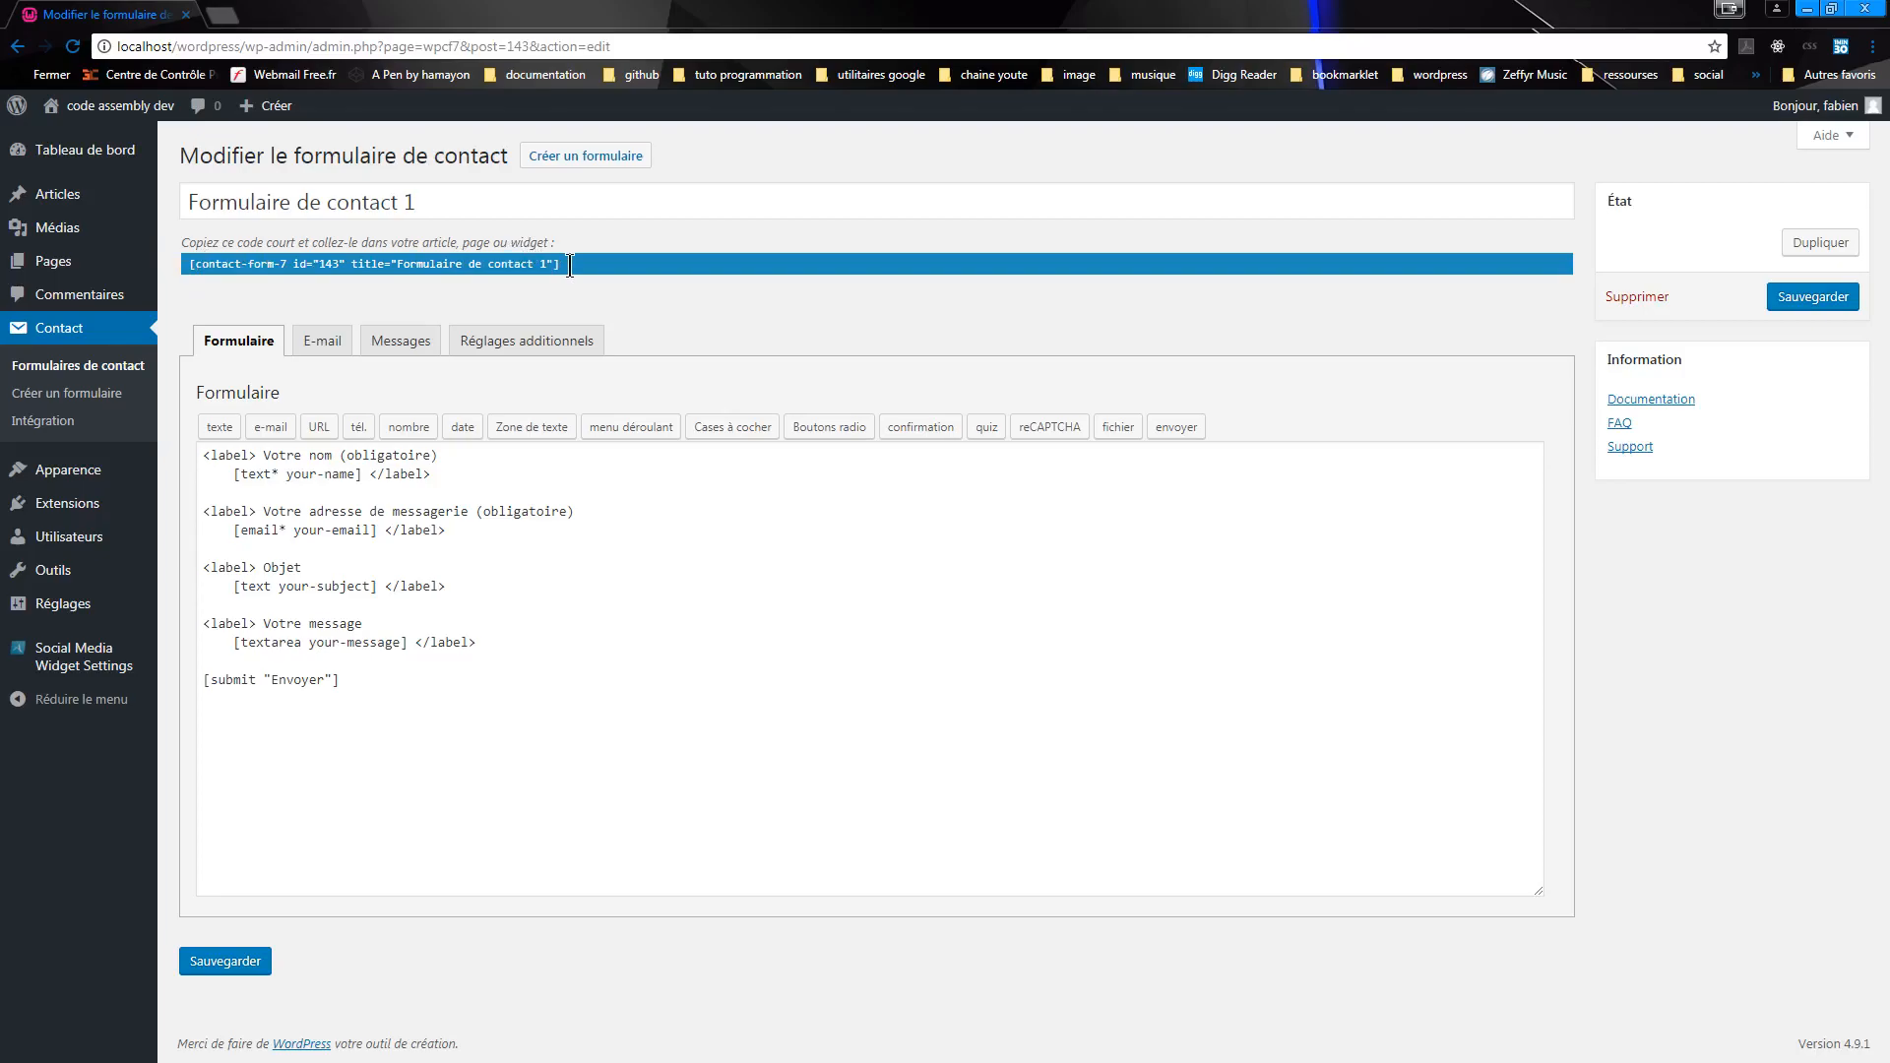
pyautogui.rightClick(380, 260)
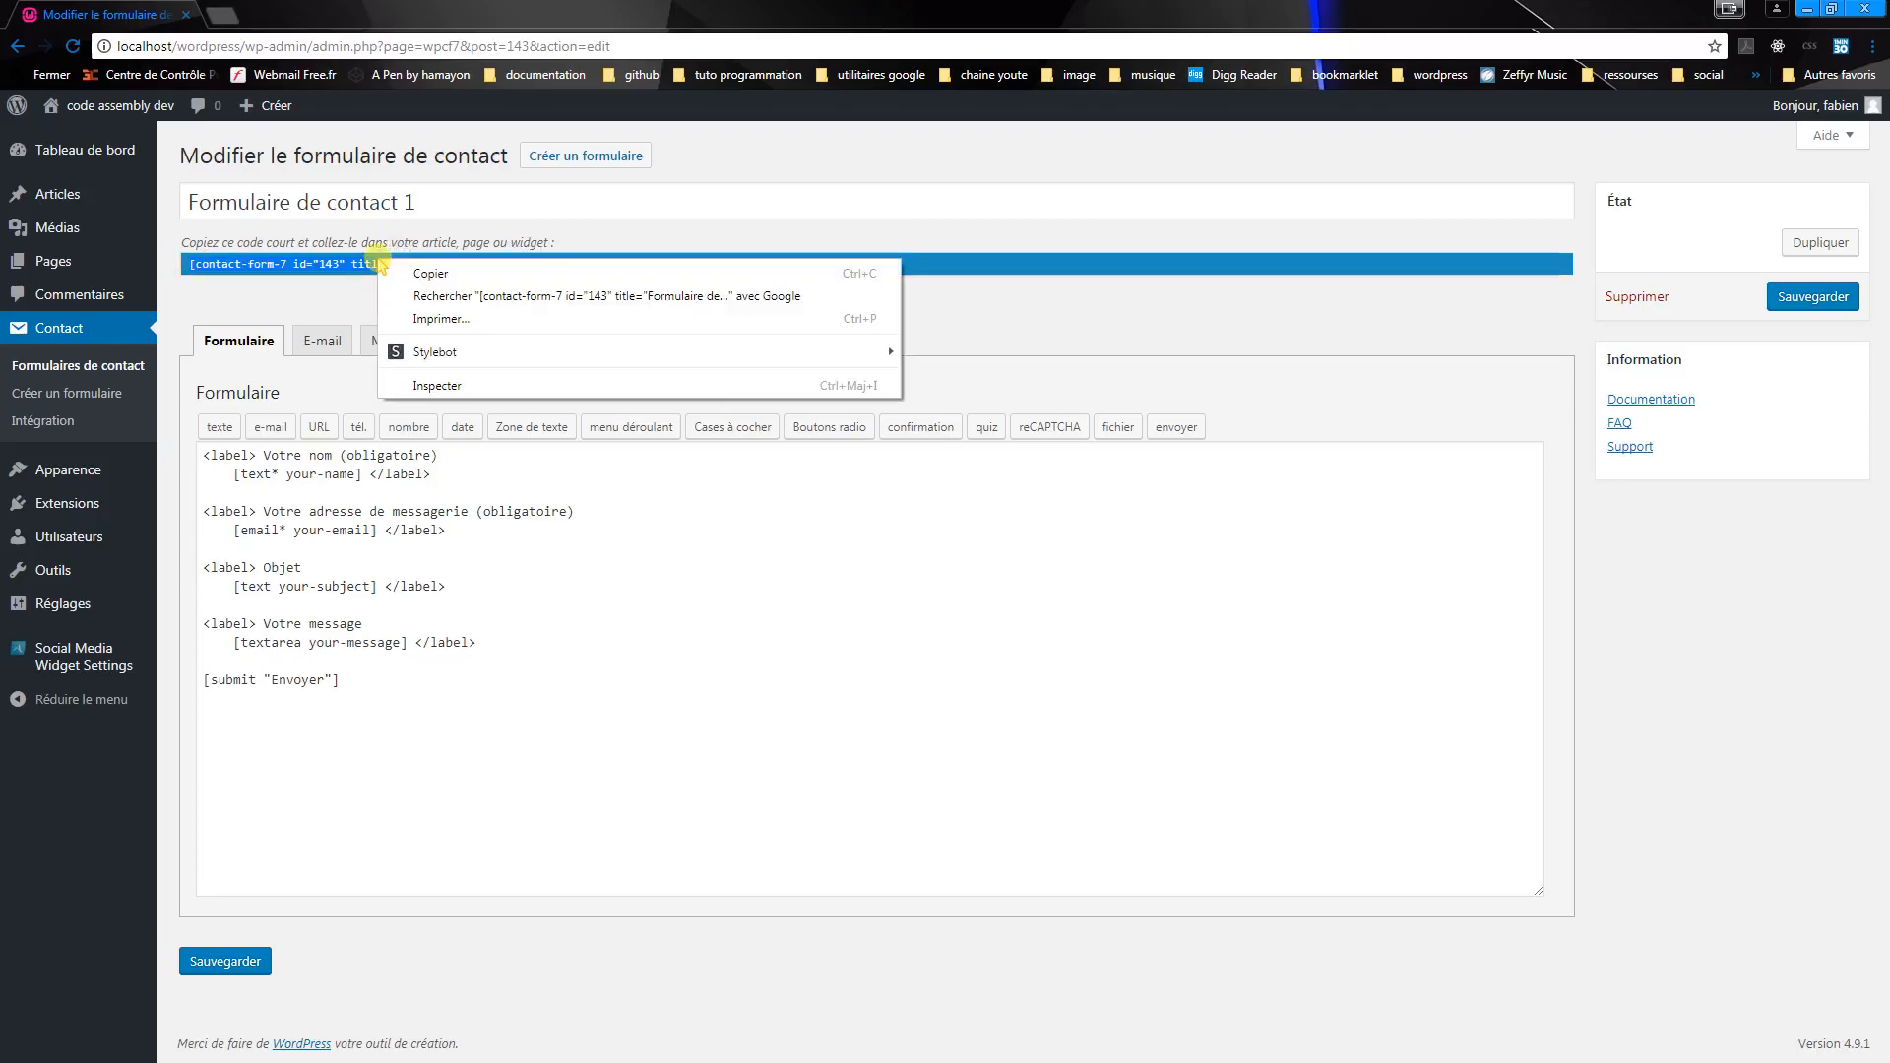
pyautogui.click(422, 276)
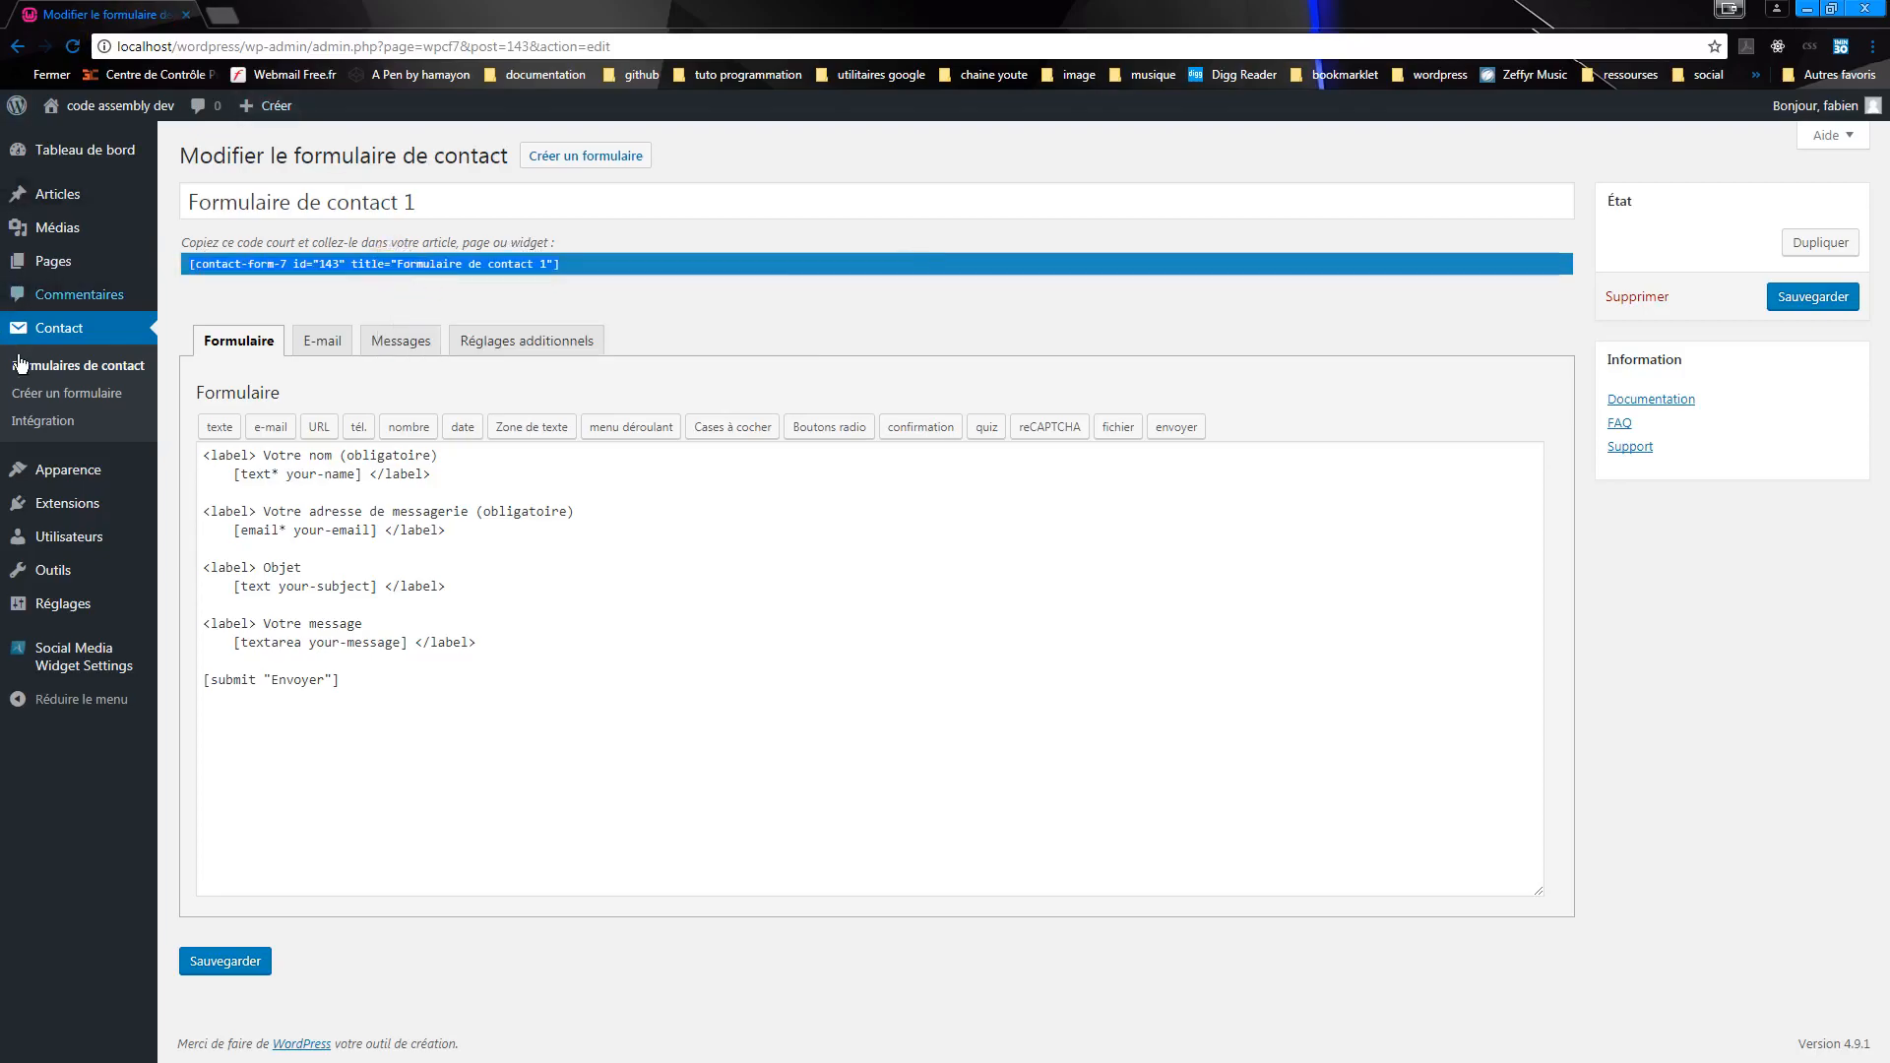
# - Paste the shortcode [contact-form-7 id="143" title="Formulaire de contact 1"] into the contact page's body and update the page
pyautogui.click(55, 262)
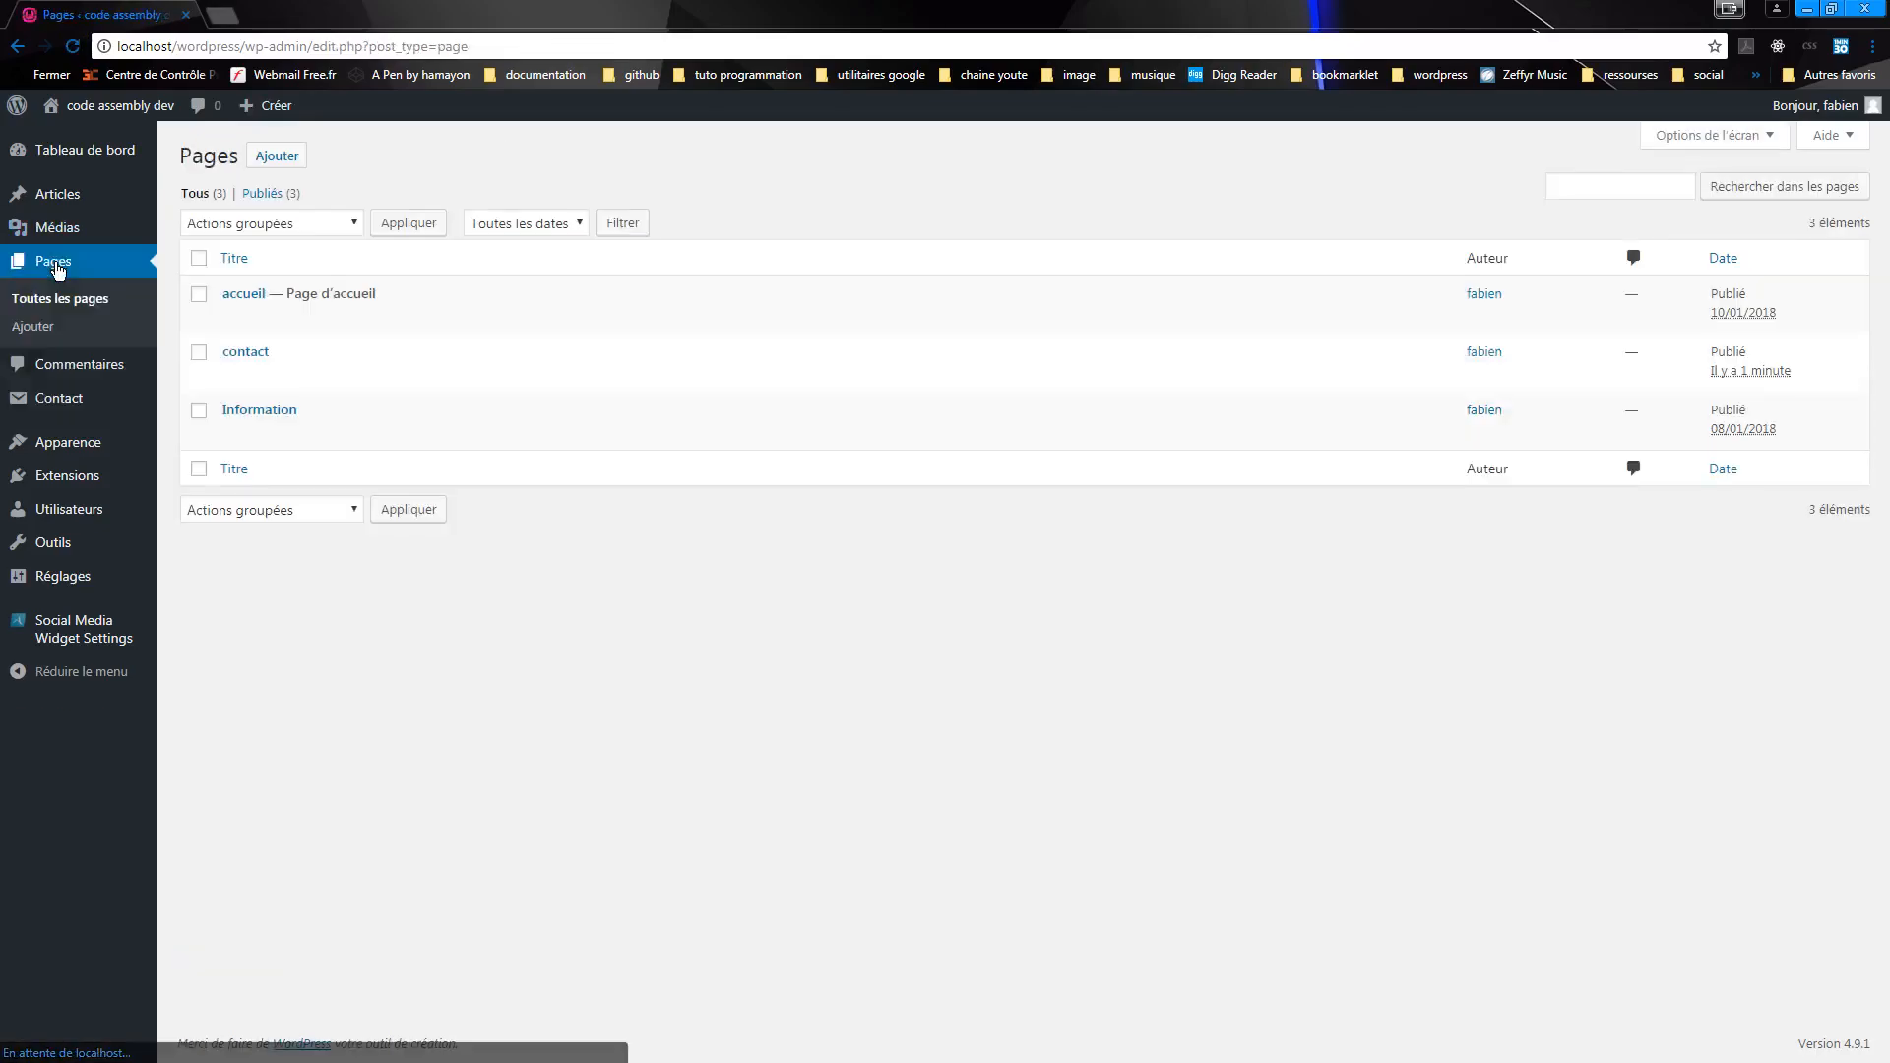
pyautogui.click(251, 357)
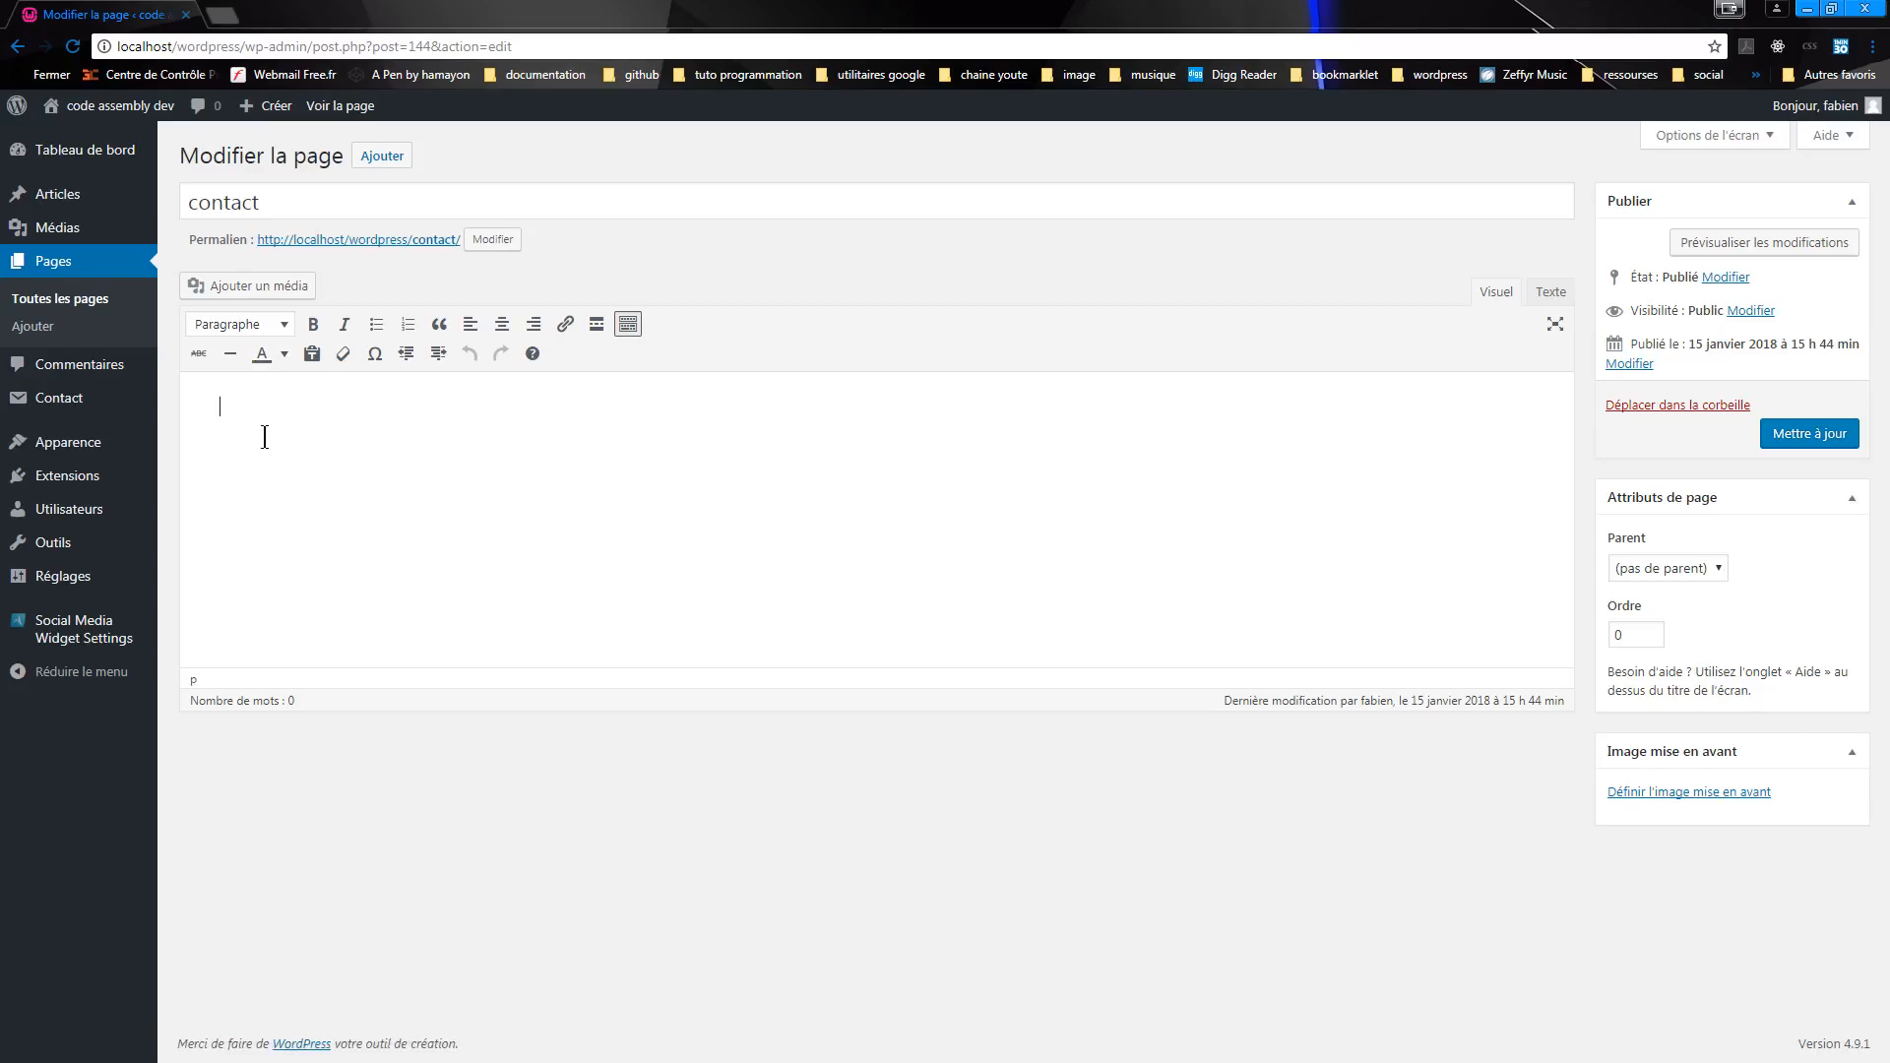
pyautogui.write('[contact-form-7 id="143" title="Formulaire de contact 1"]')
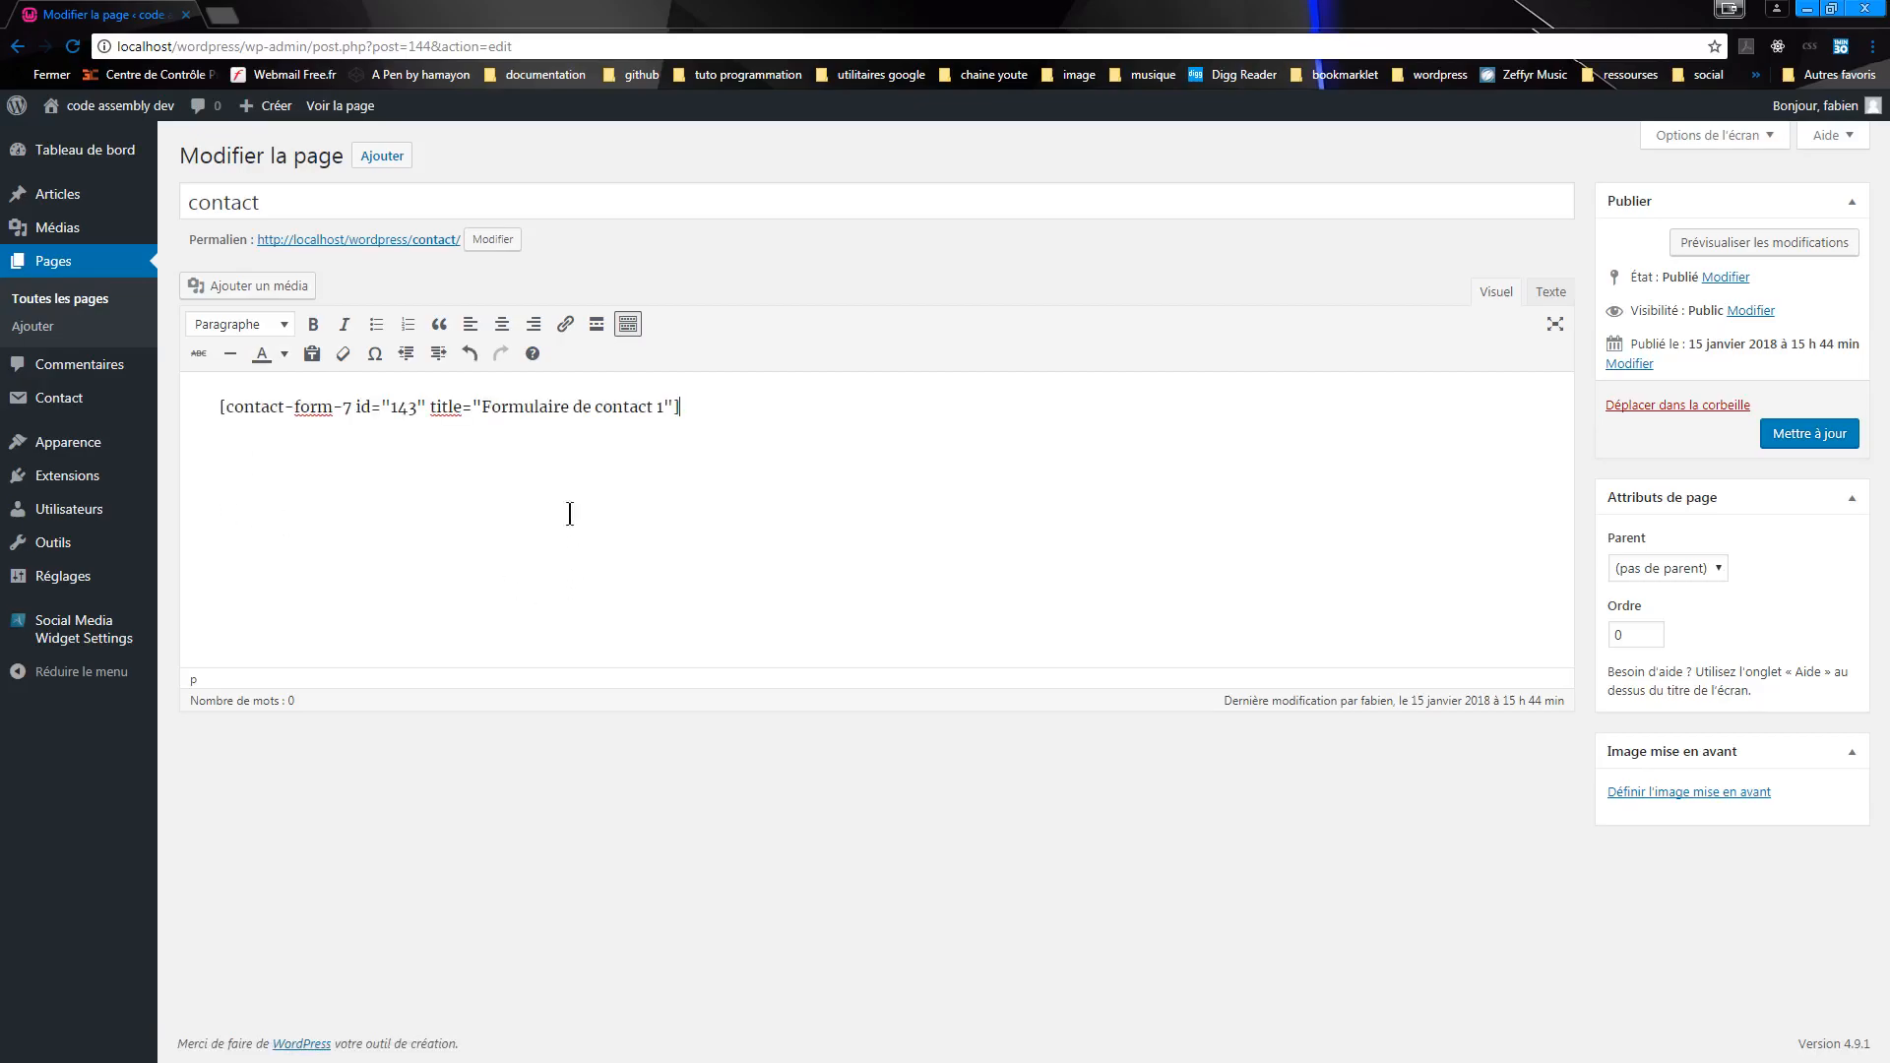
pyautogui.click(1798, 438)
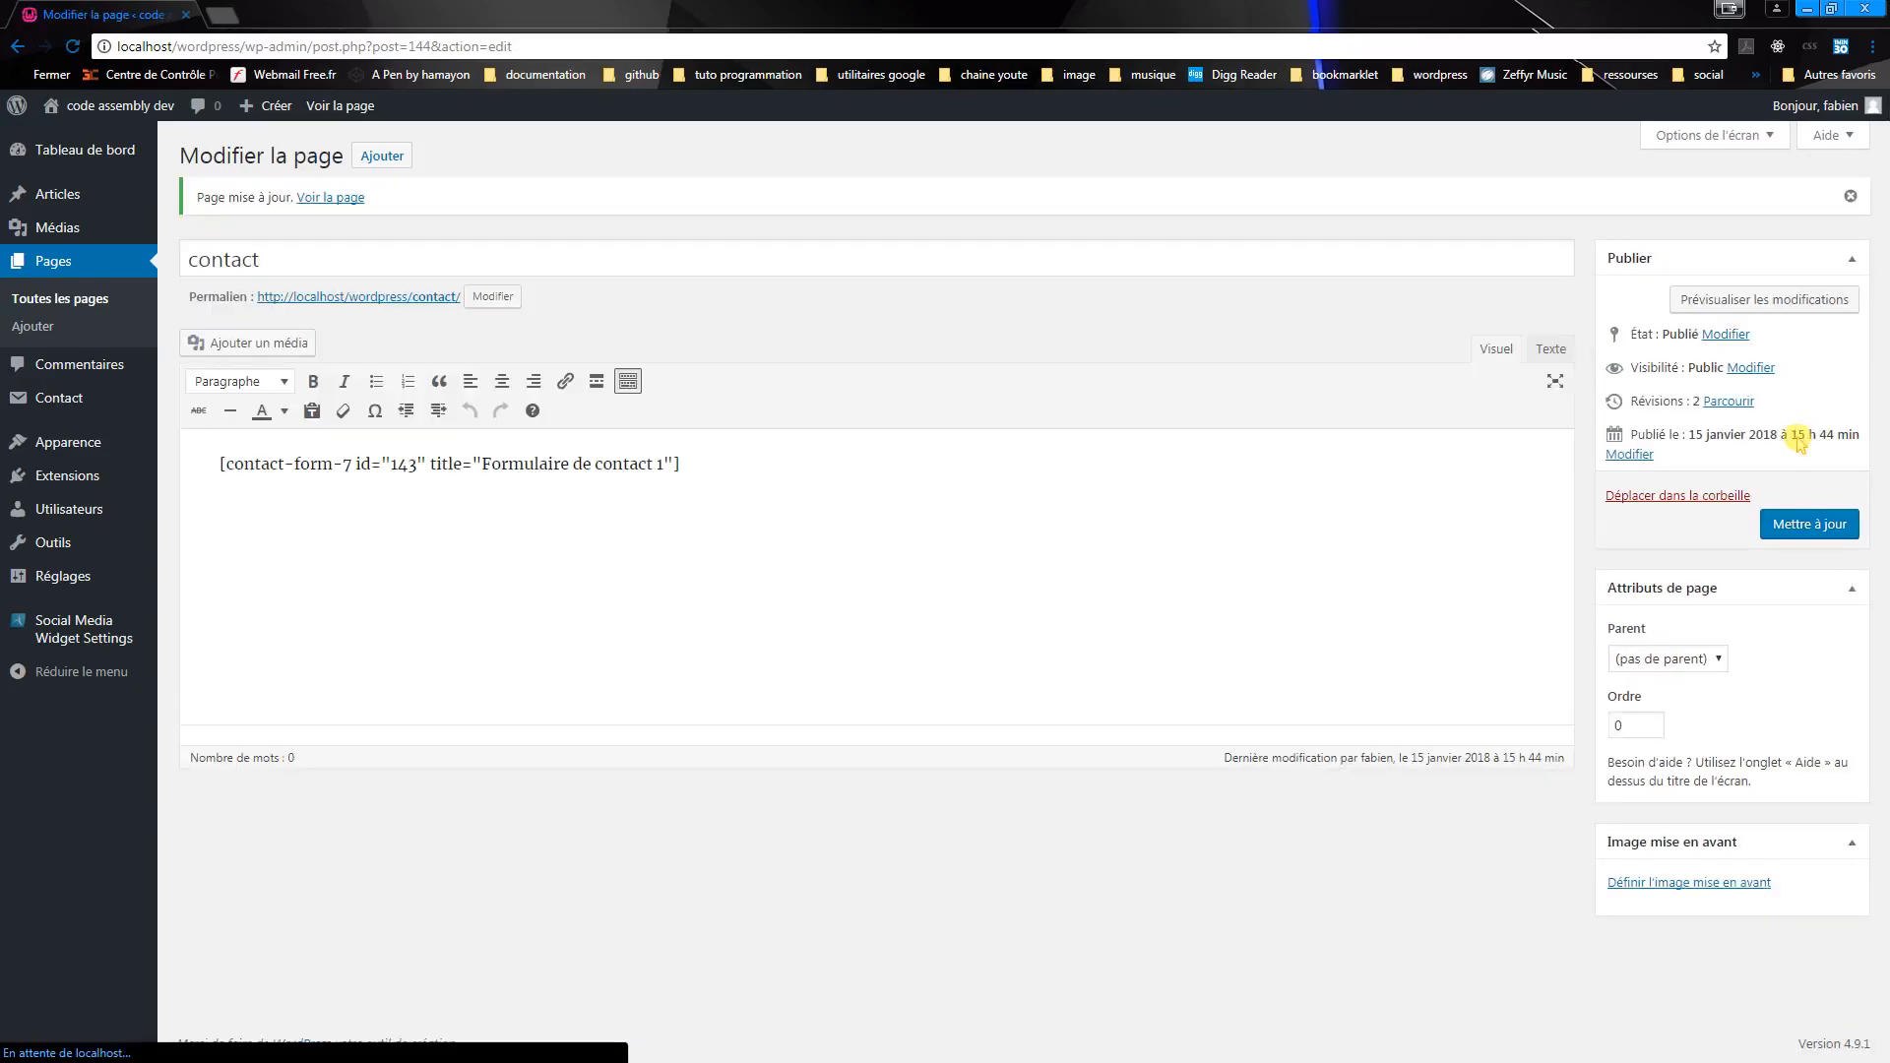
# - View the published contact page and examine the form's name, e-mail, subject and message fields
pyautogui.click(345, 106)
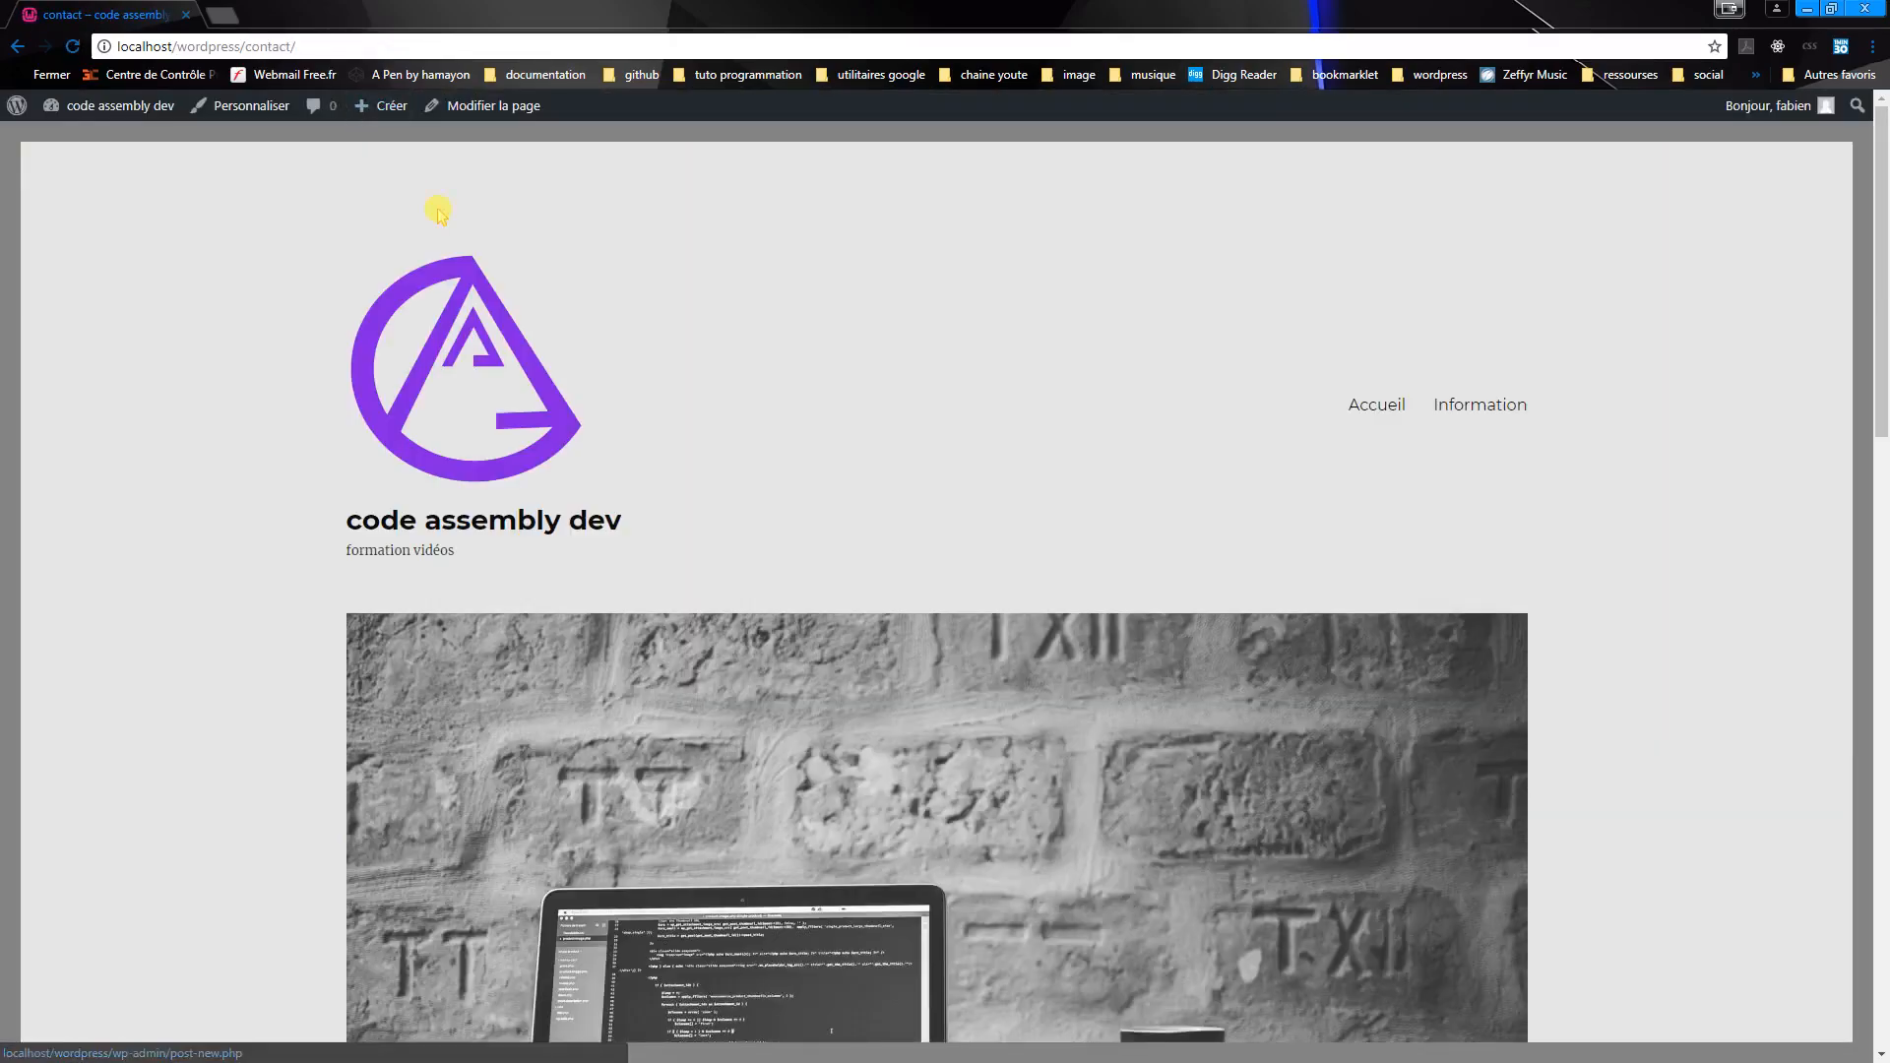
pyautogui.scroll(-6, 582, 312)
pyautogui.scroll(-6, 582, 312)
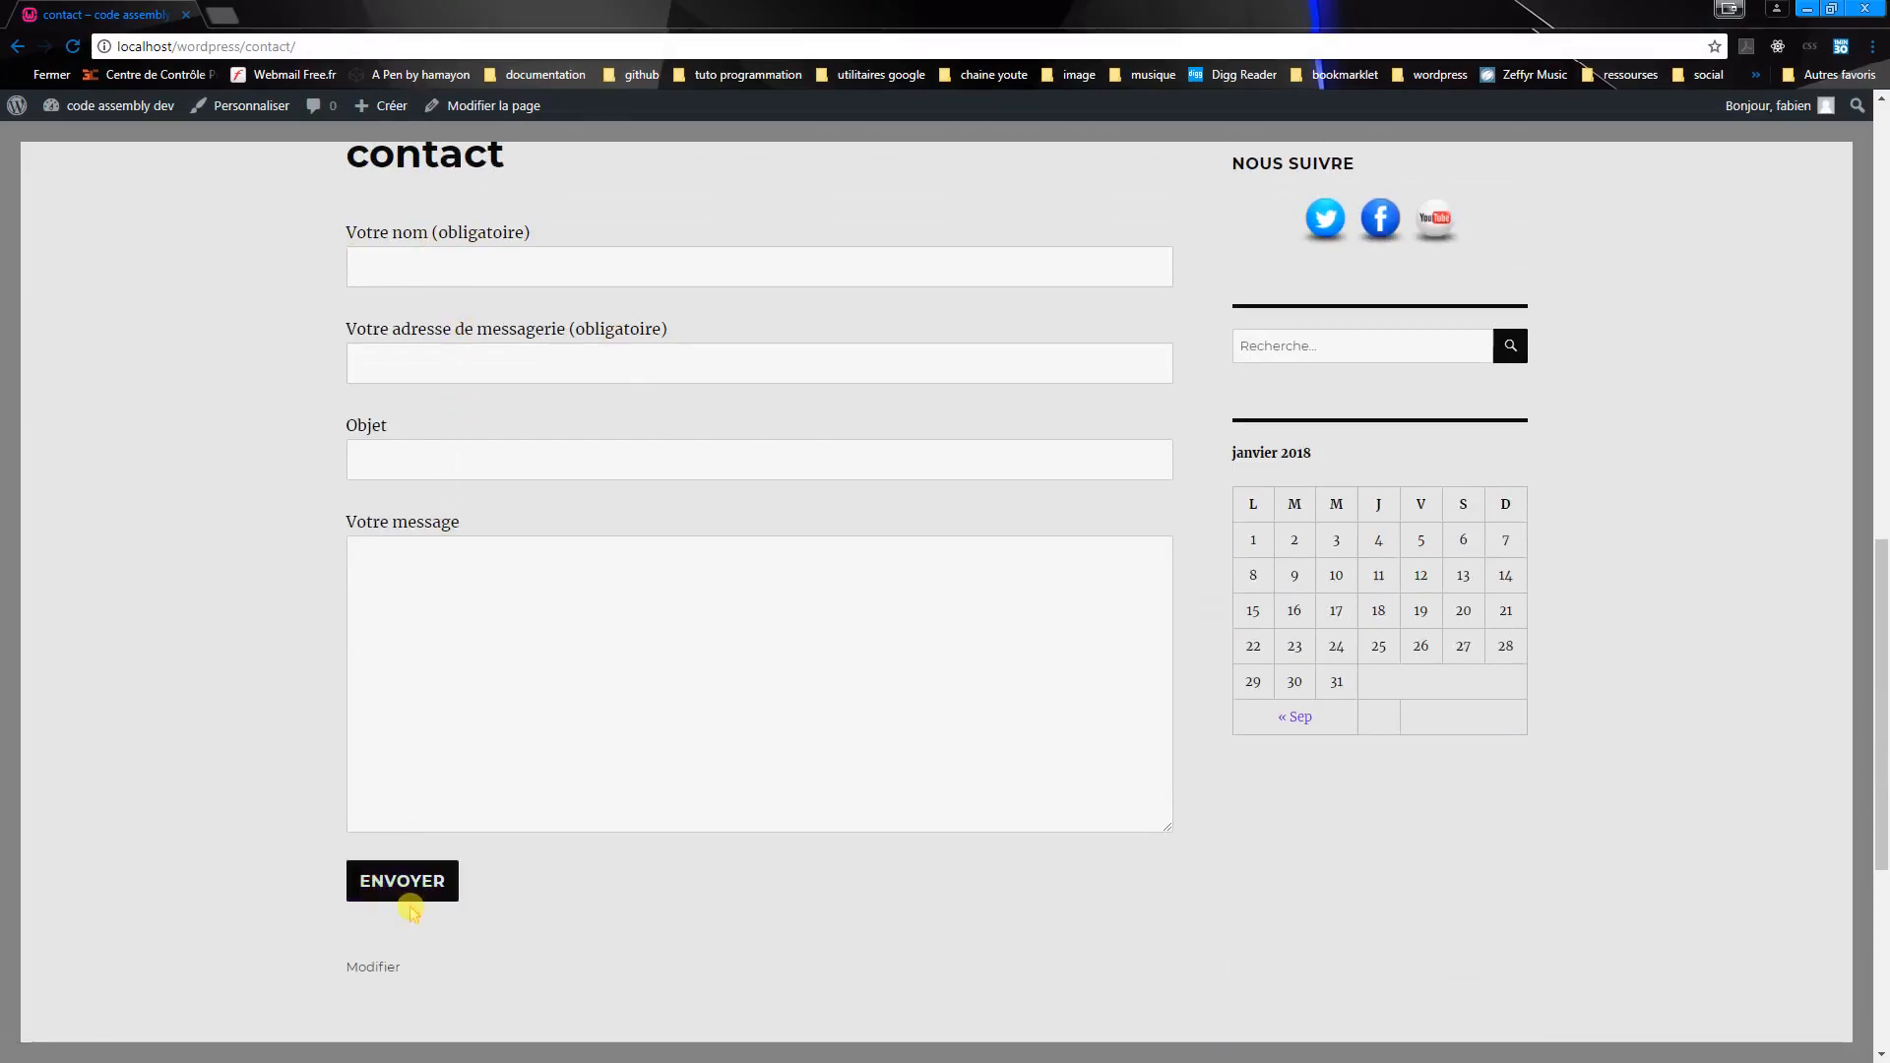
pyautogui.scroll(3, 851, 737)
pyautogui.scroll(-2, 848, 735)
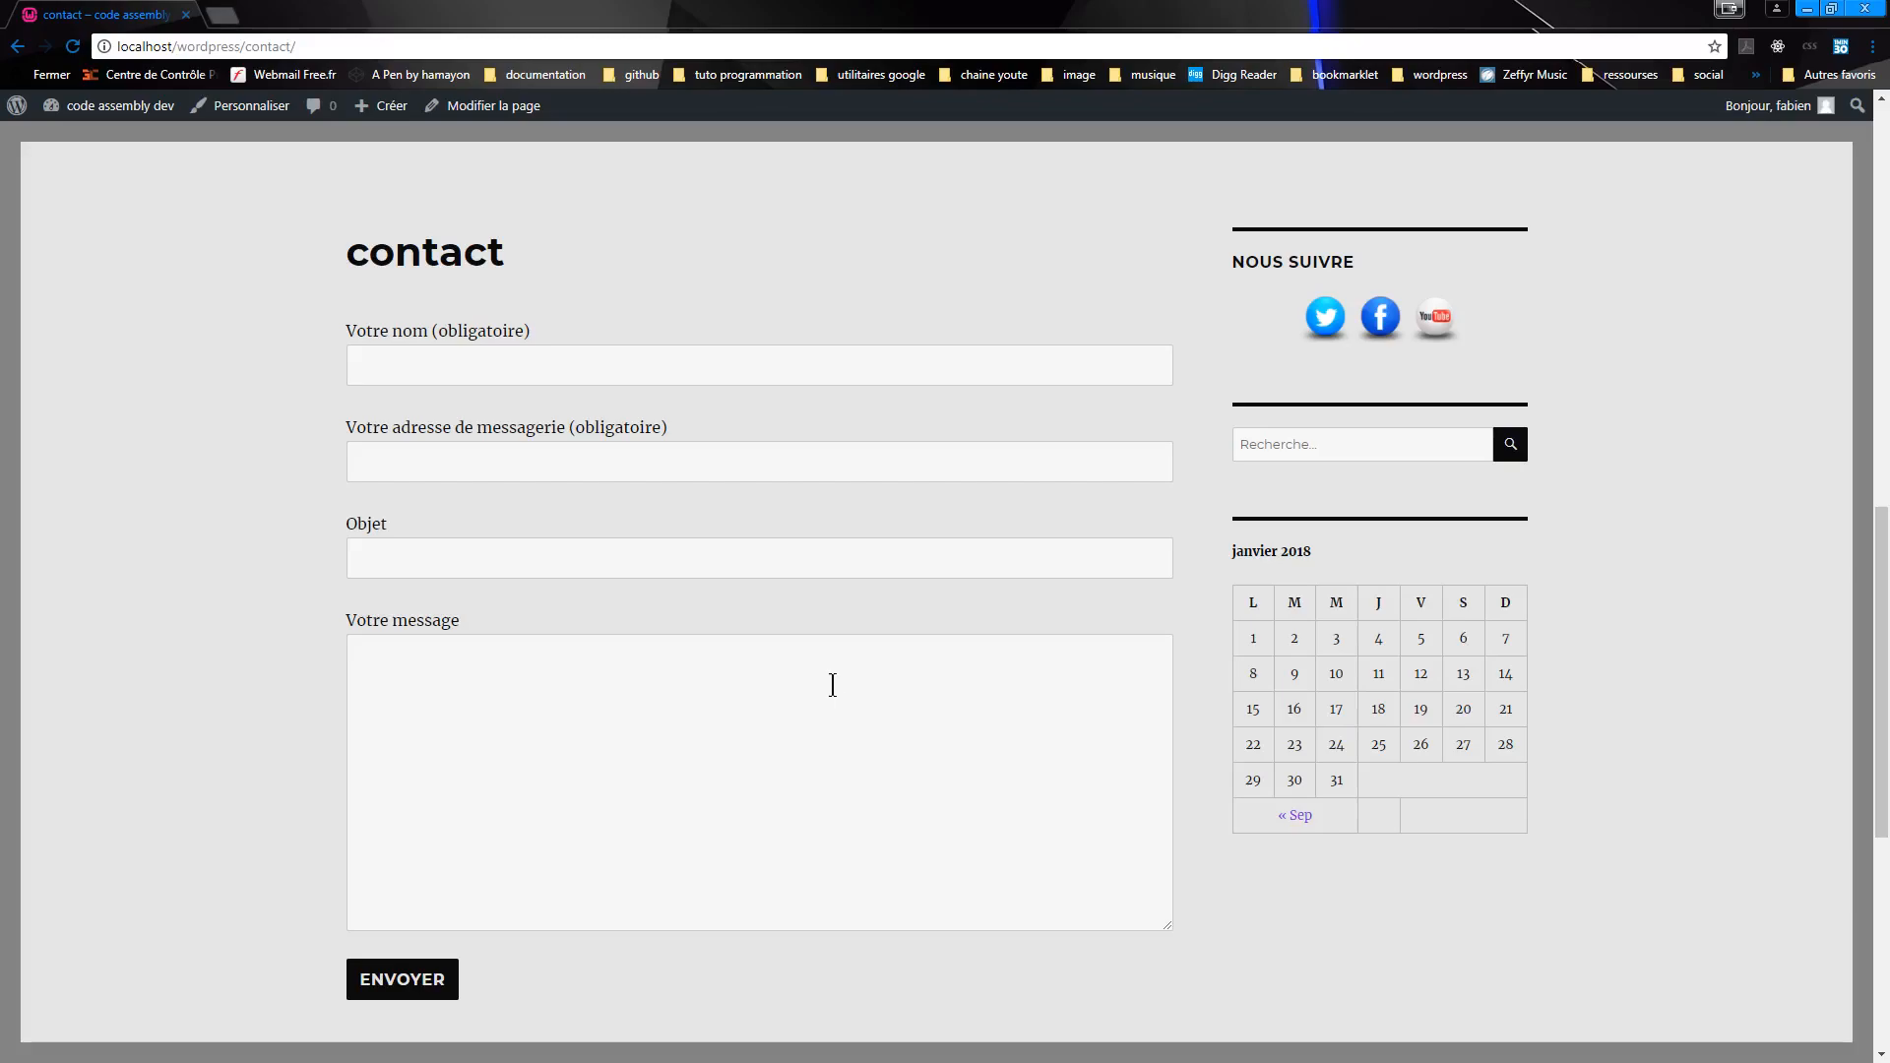
pyautogui.click(381, 367)
pyautogui.click(394, 466)
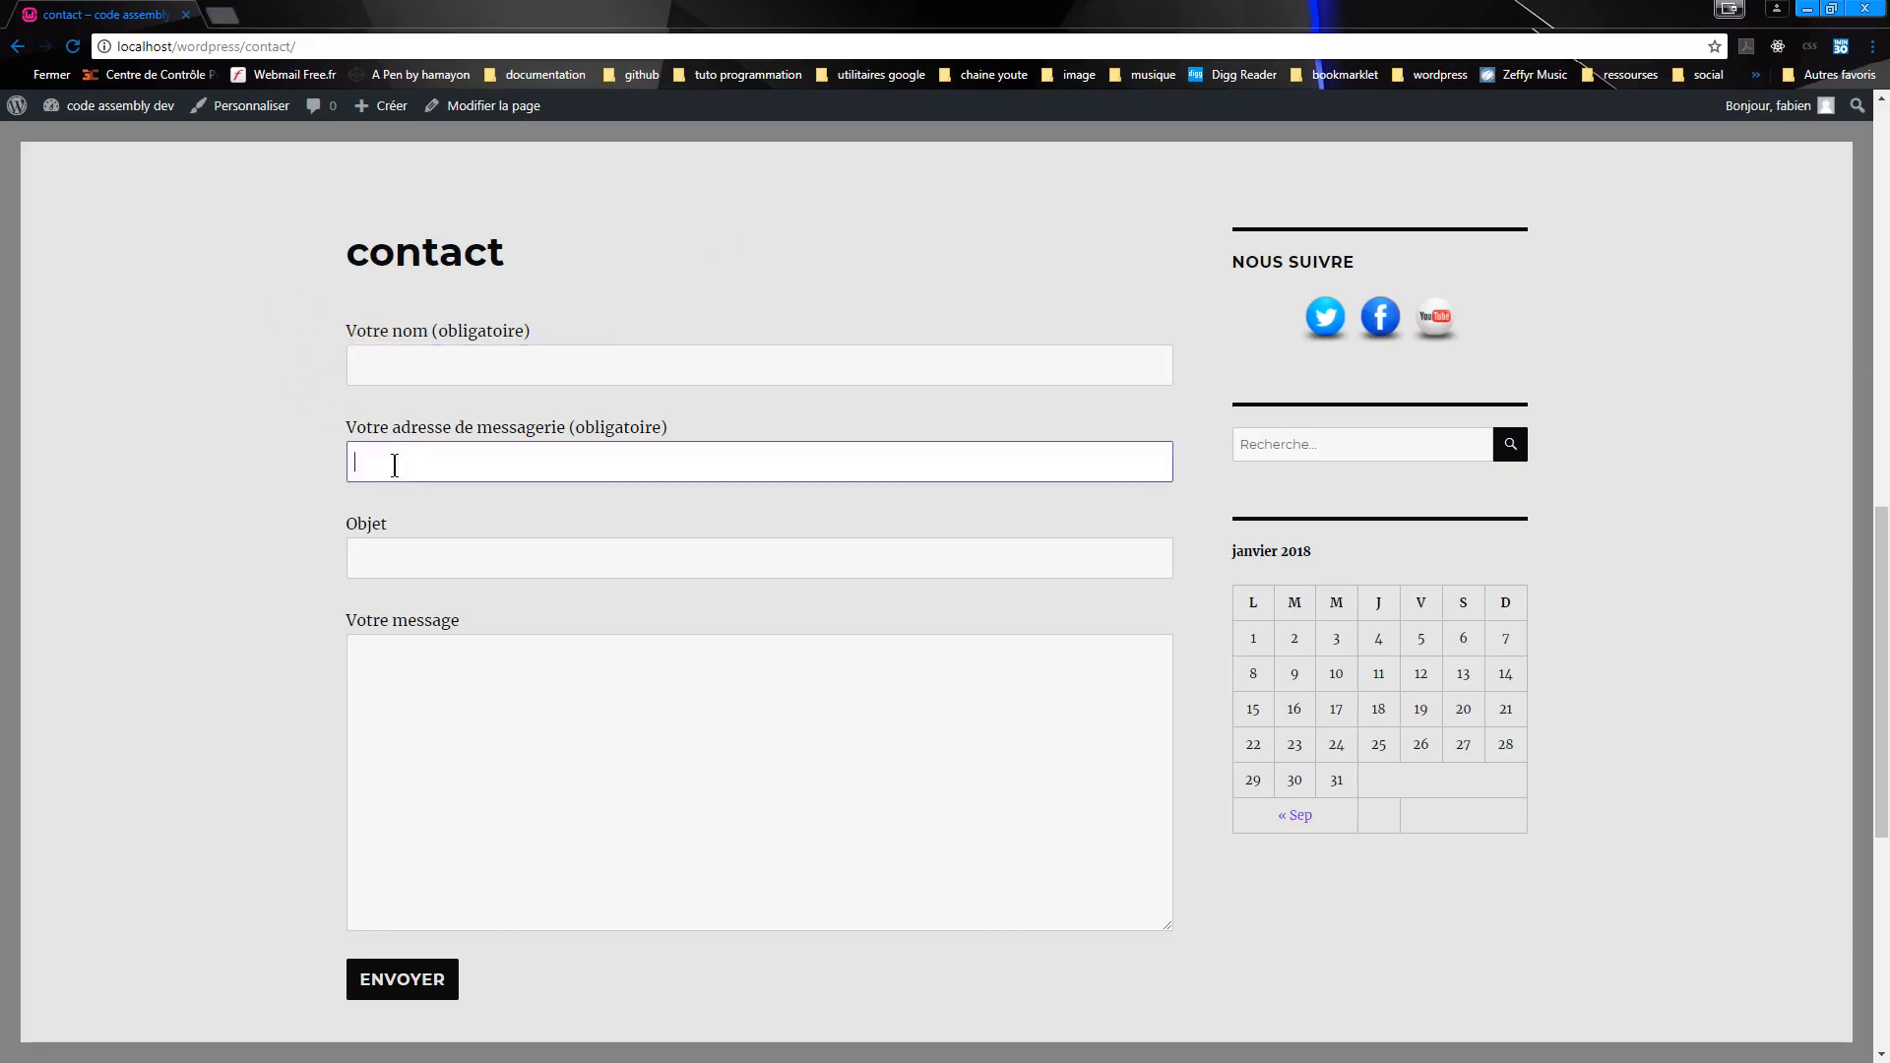
pyautogui.click(395, 553)
pyautogui.click(401, 686)
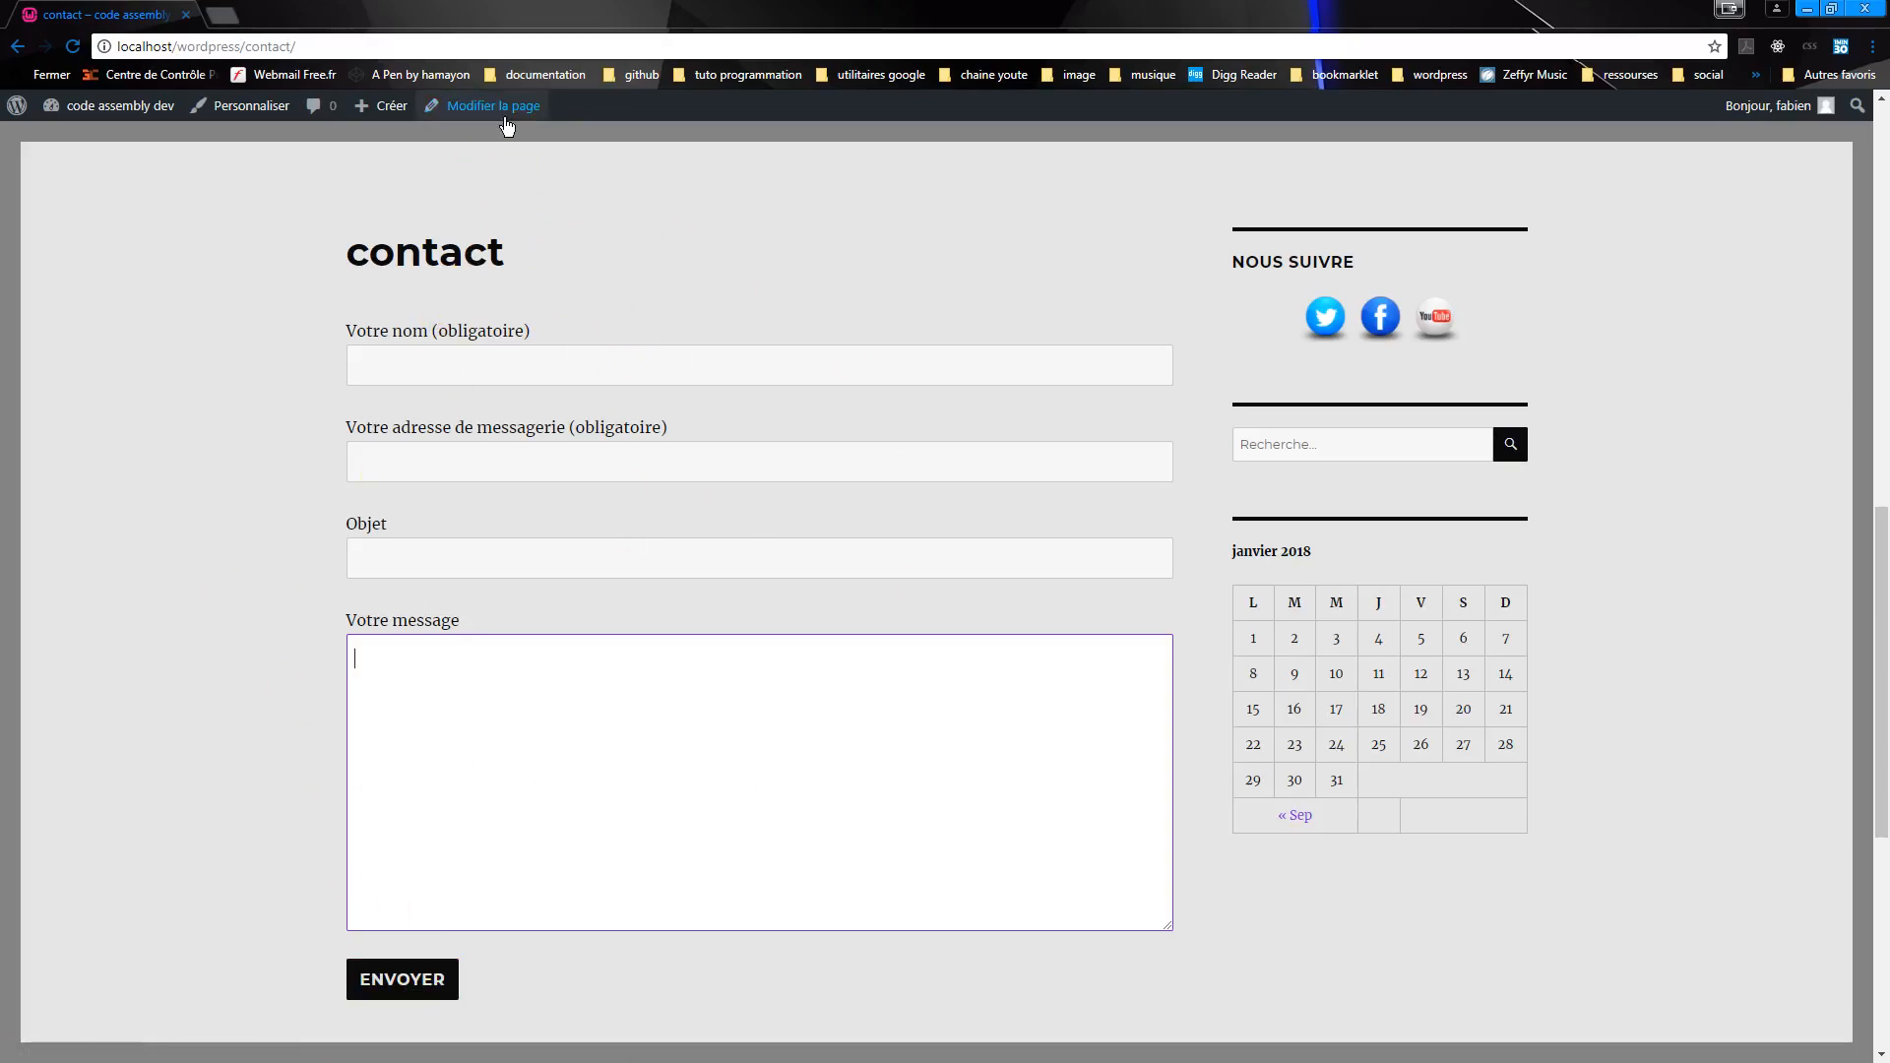
# - Open Formulaire de contact 1 from the Contact Form 7 settings and add four blank lines above its first label
pyautogui.click(512, 111)
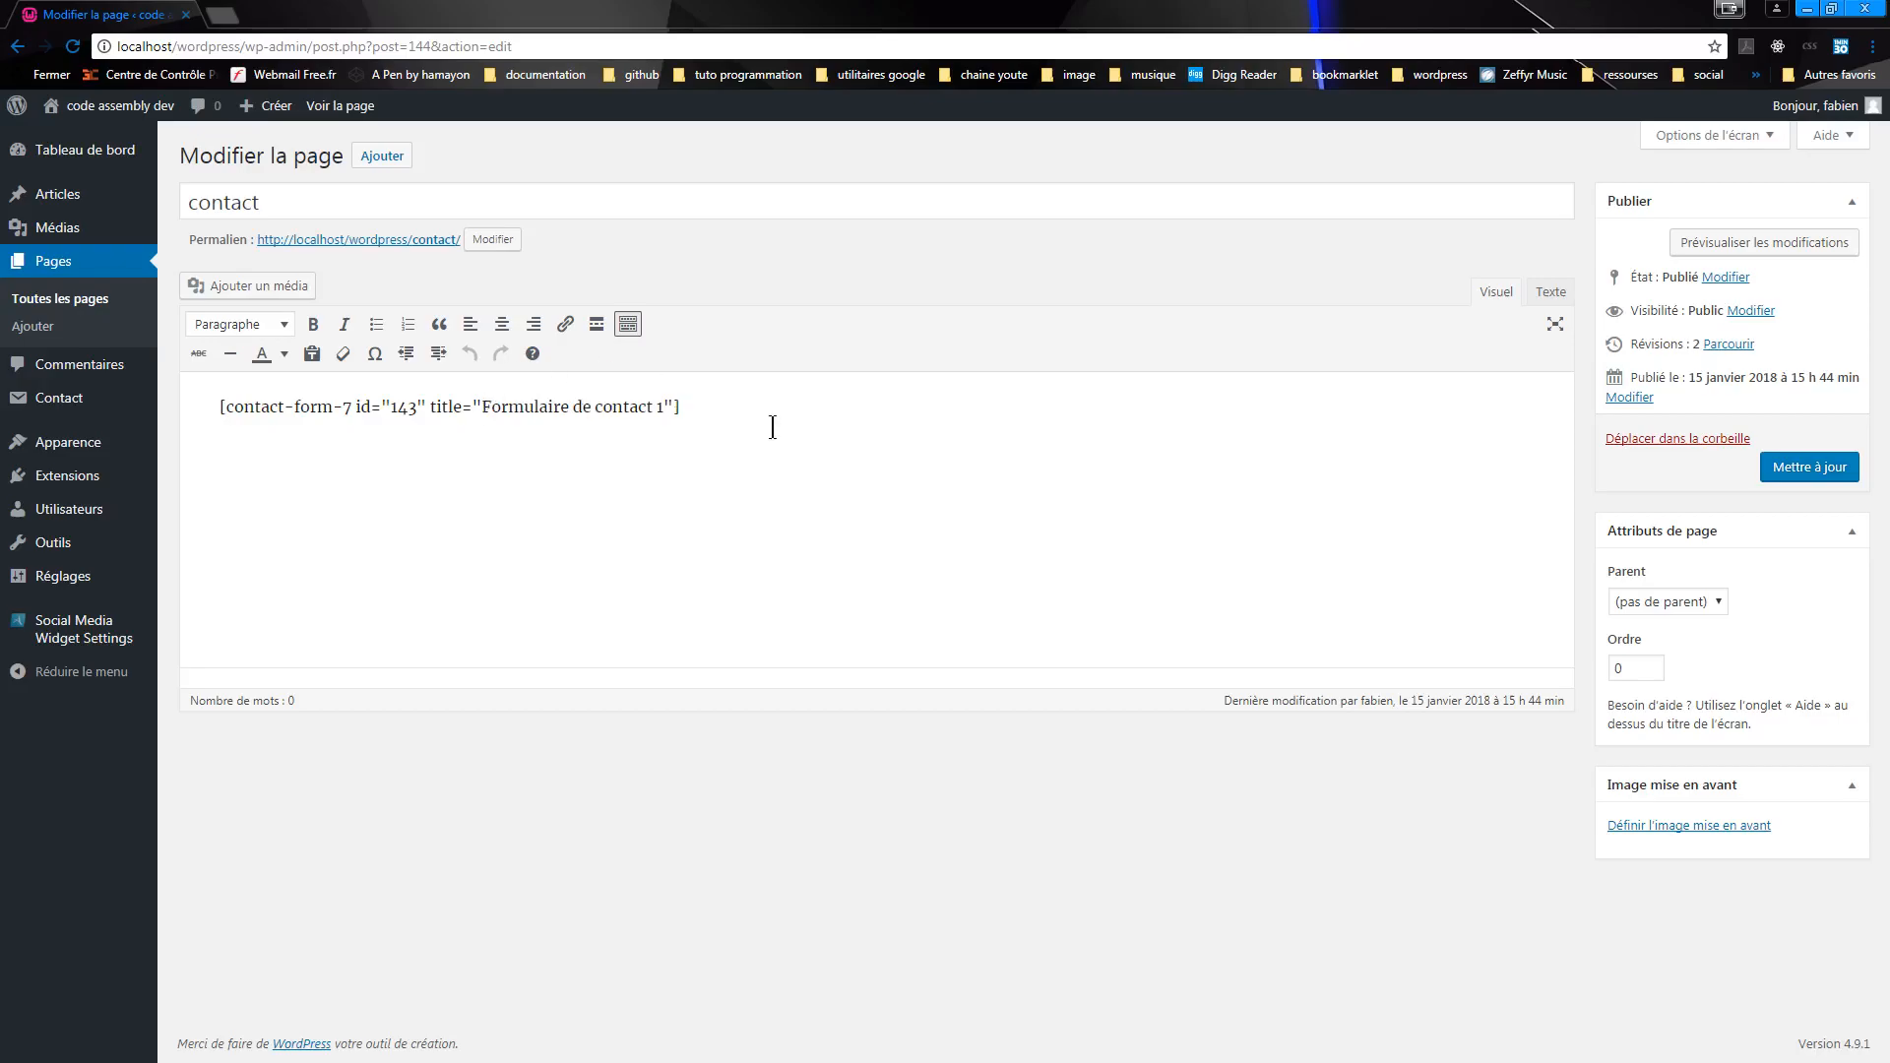
pyautogui.click(66, 482)
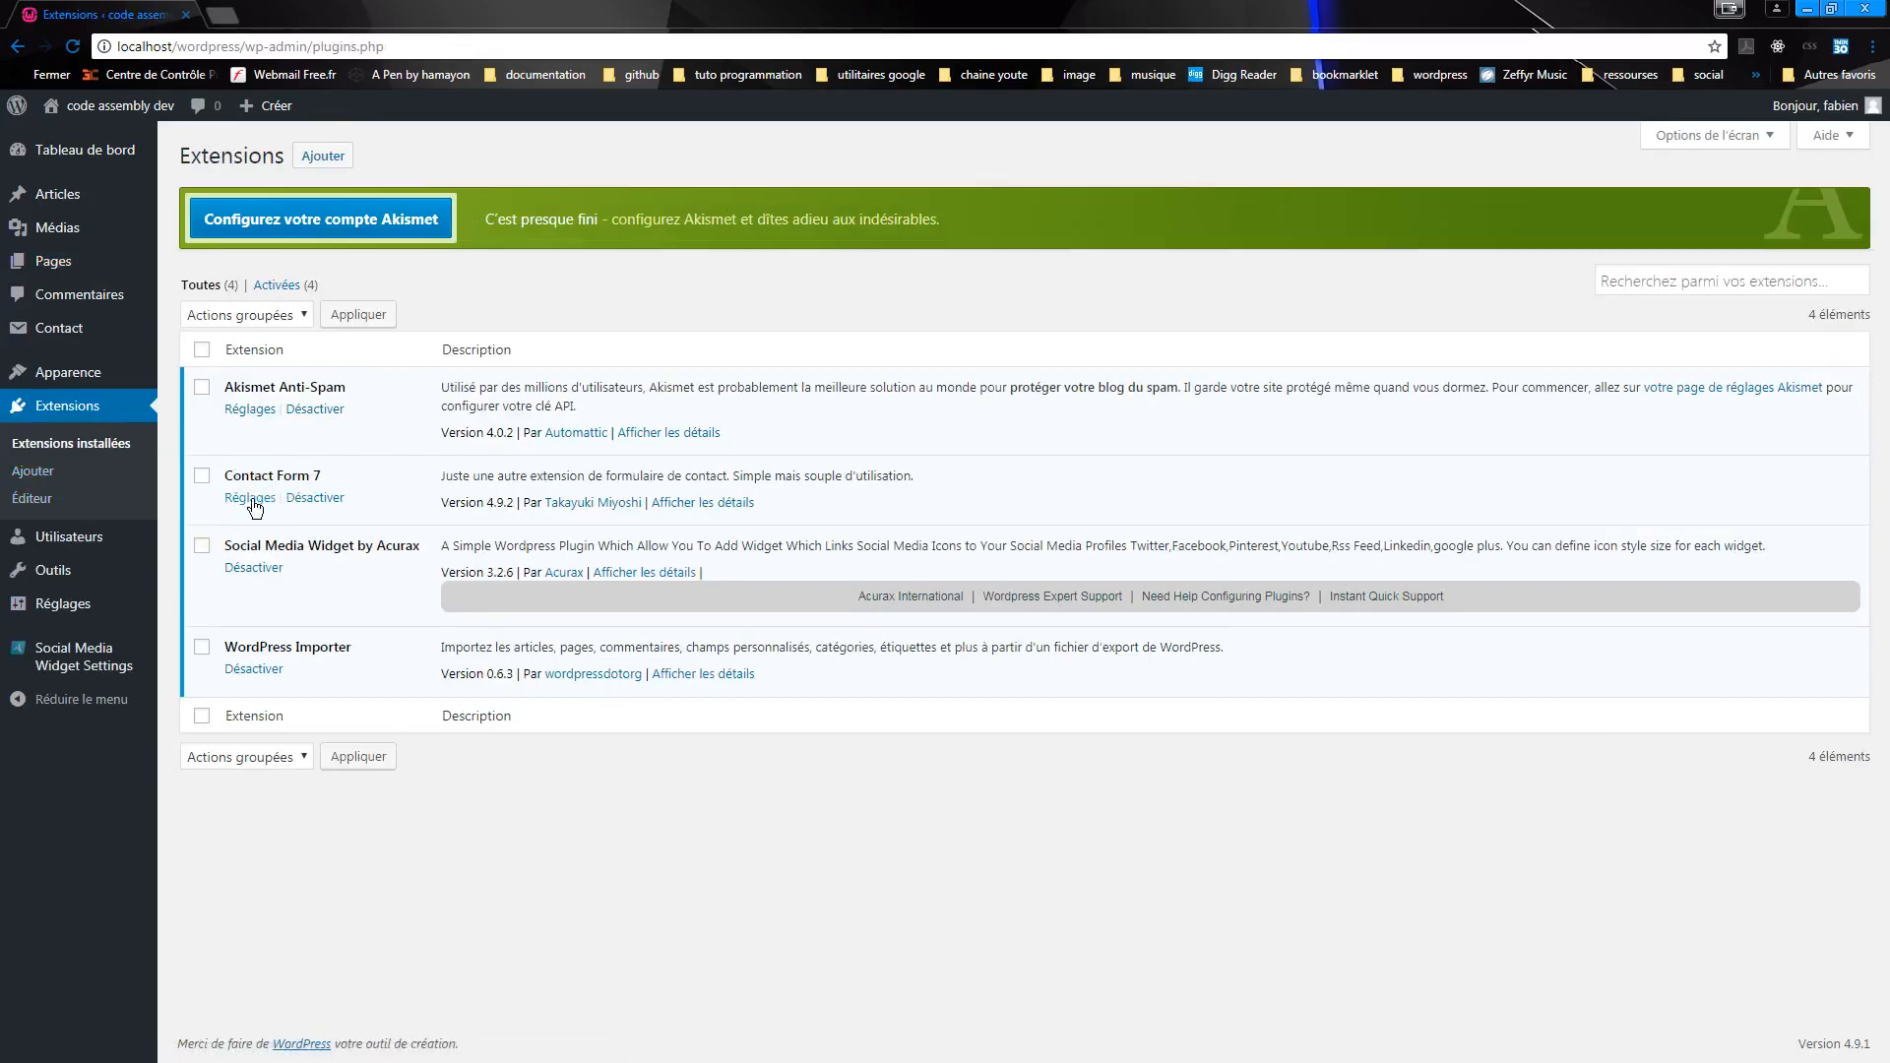
pyautogui.click(257, 503)
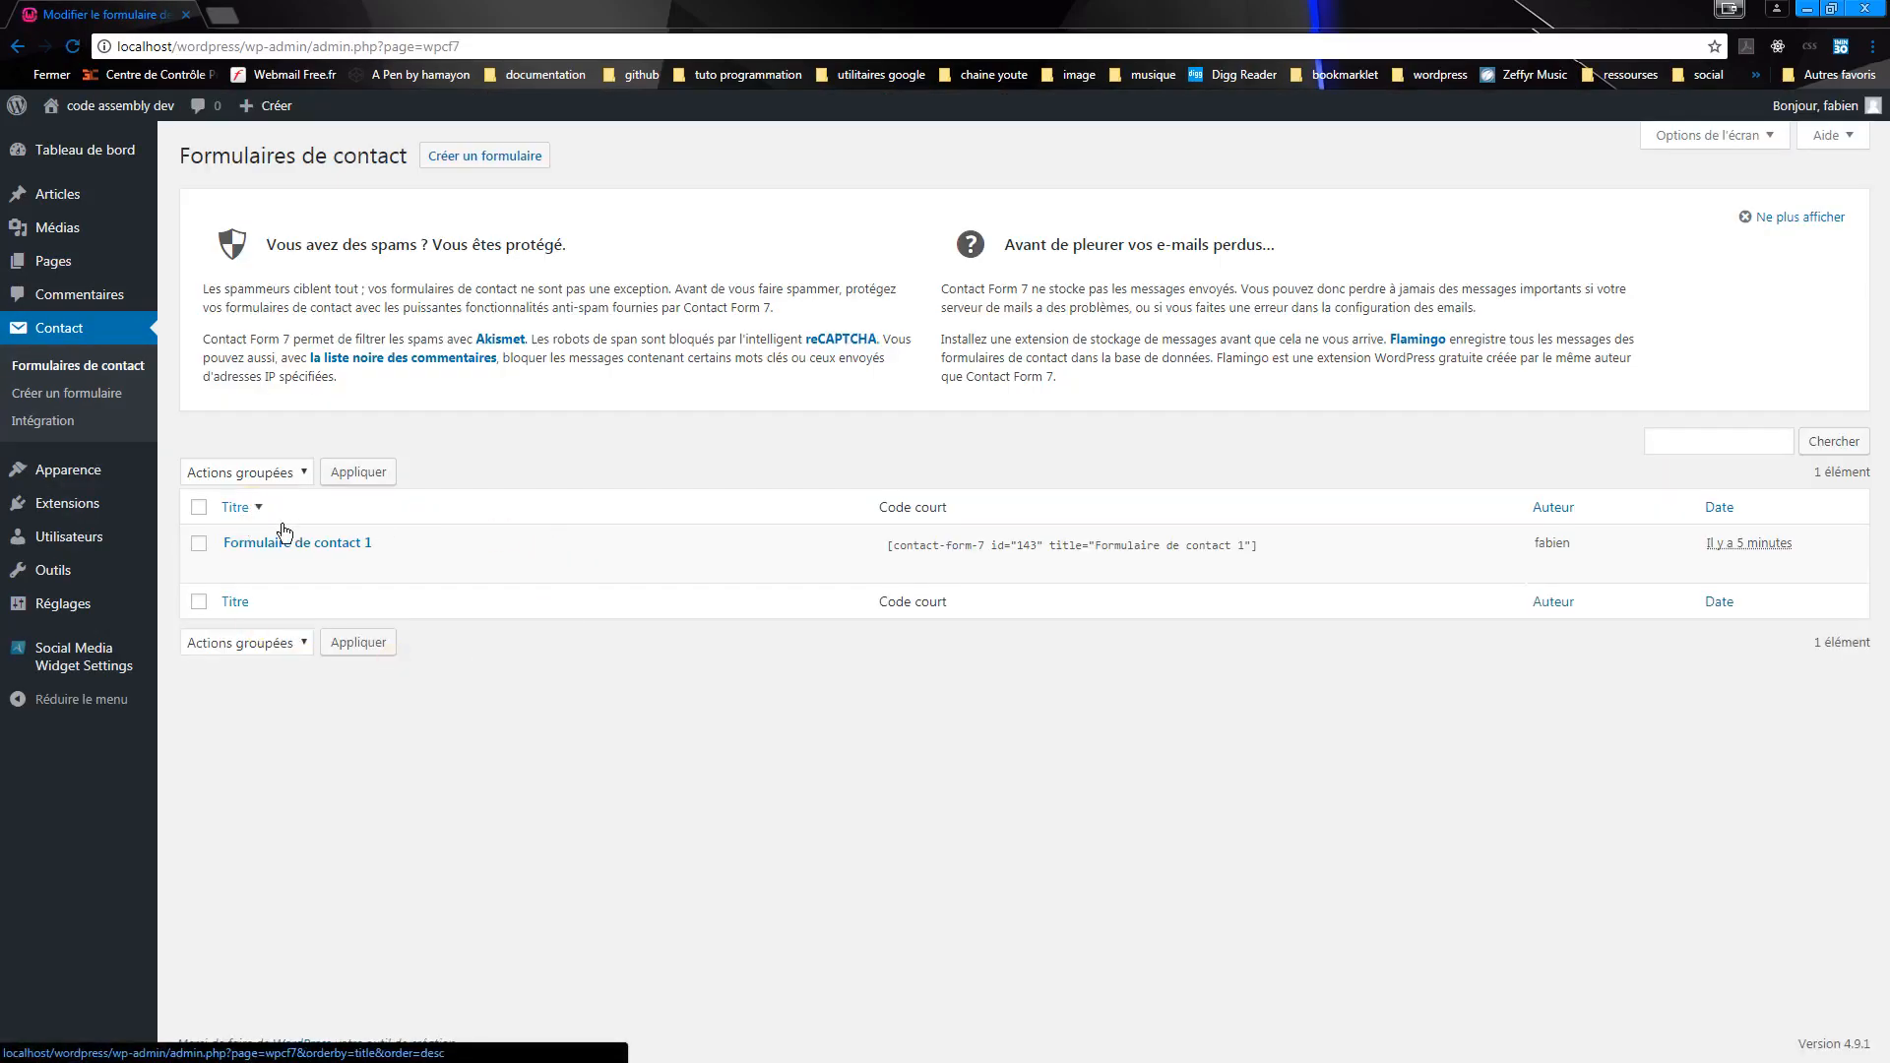
pyautogui.click(295, 541)
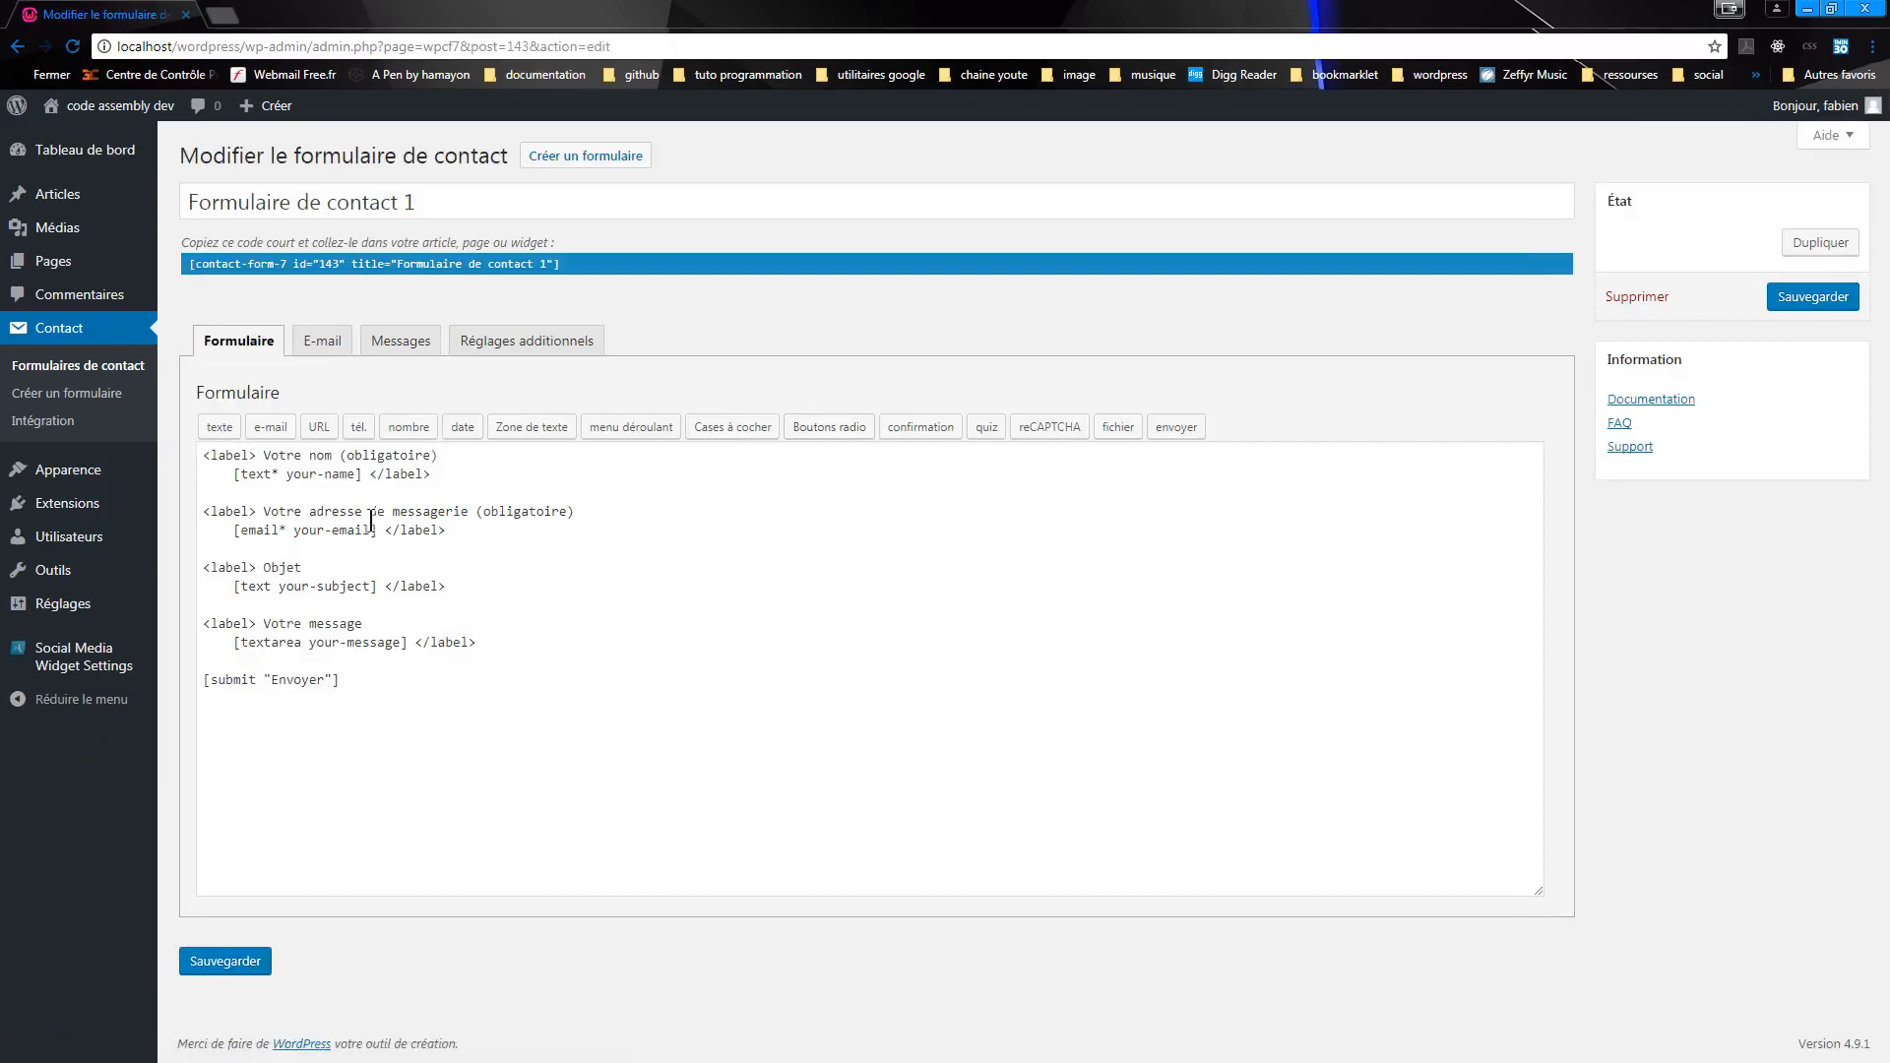
pyautogui.click(199, 457)
pyautogui.press('Return')
pyautogui.press('Return')
pyautogui.press('Return')
pyautogui.press('Return')
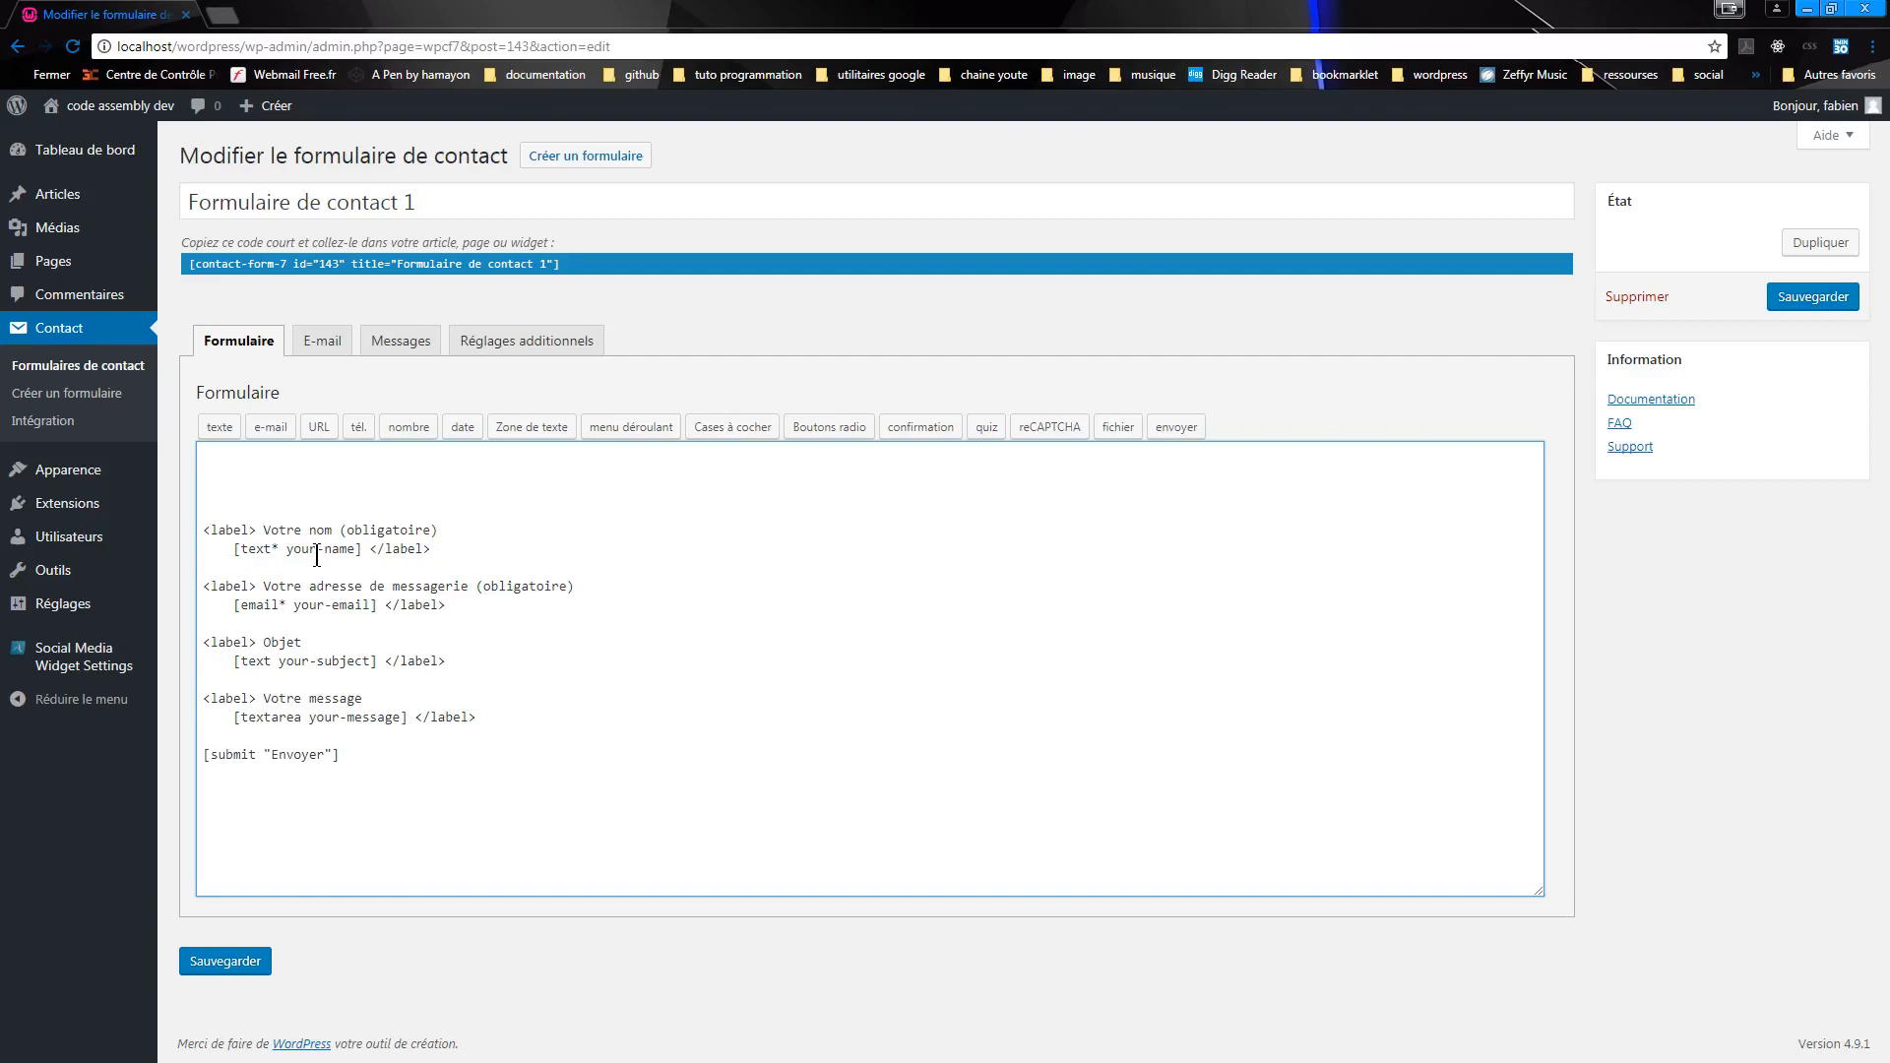
# - Insert a required telephone field tag with the placeholder text "taper votre numéro" before the name label in the form template
pyautogui.click(361, 431)
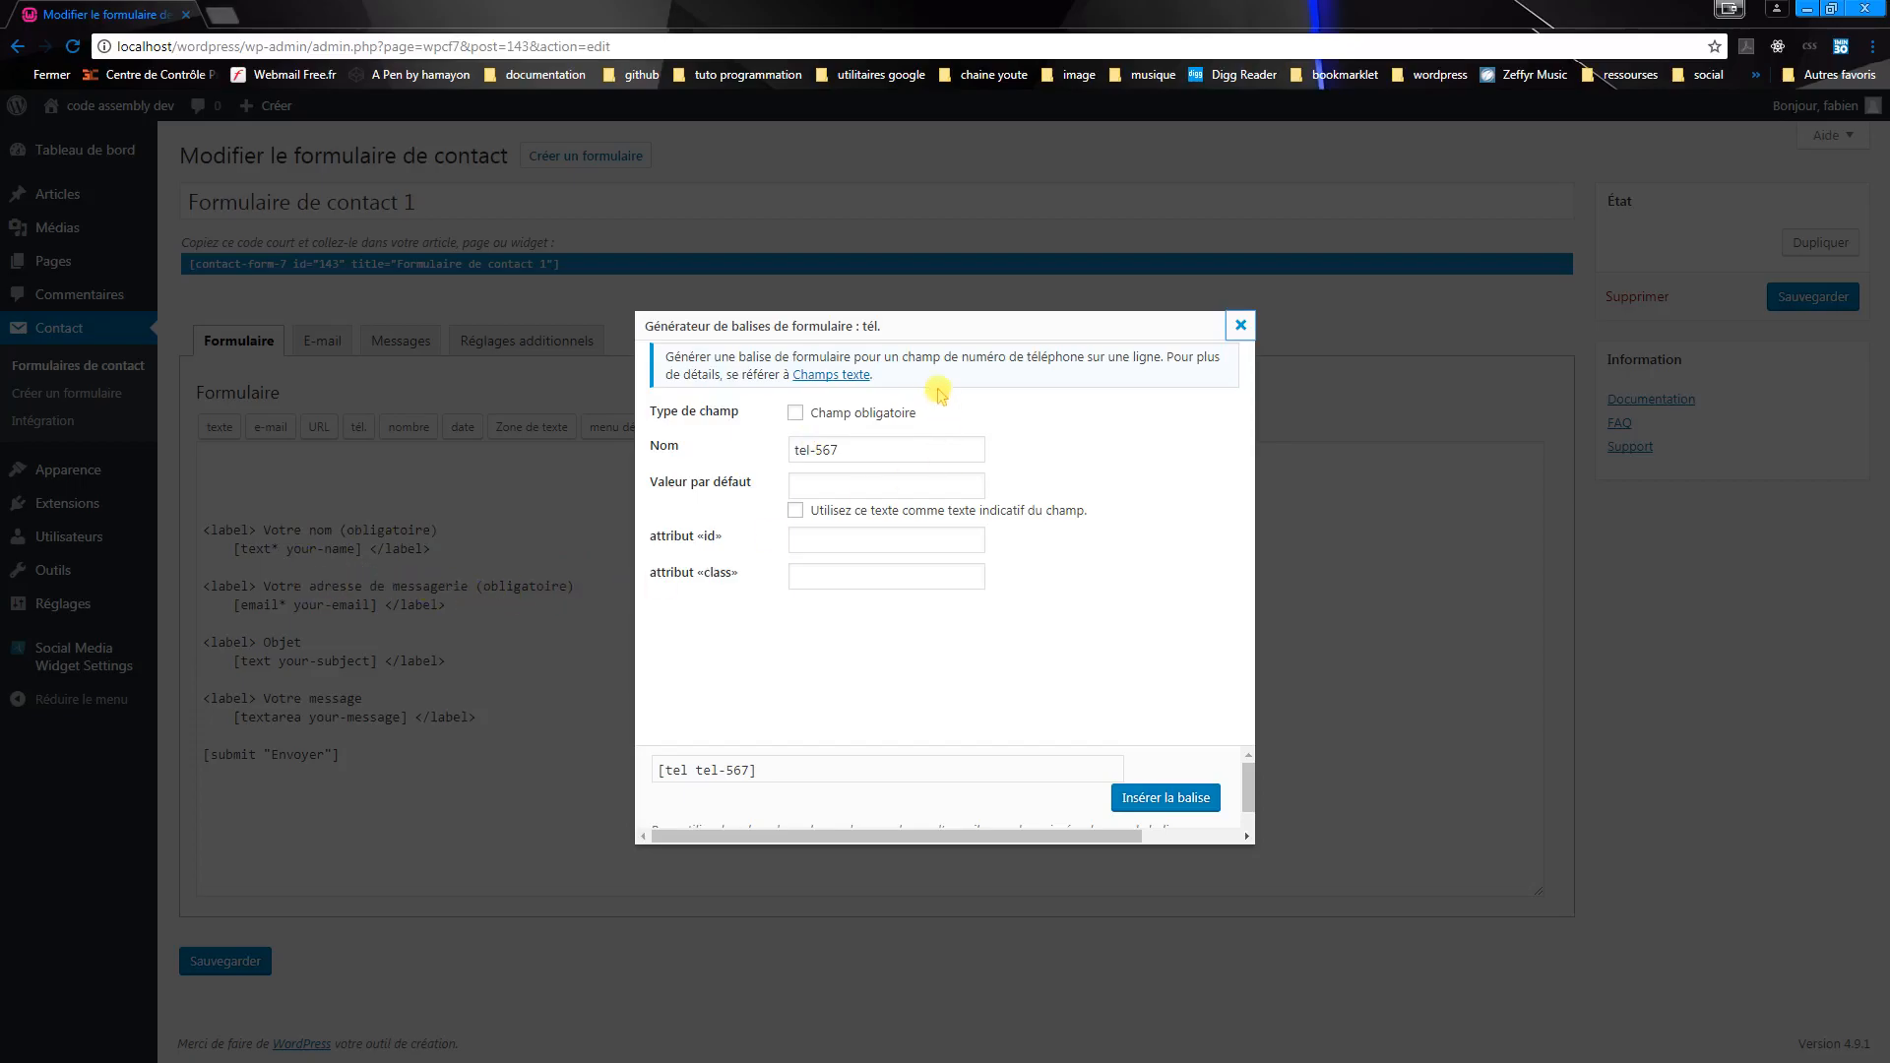
pyautogui.click(796, 414)
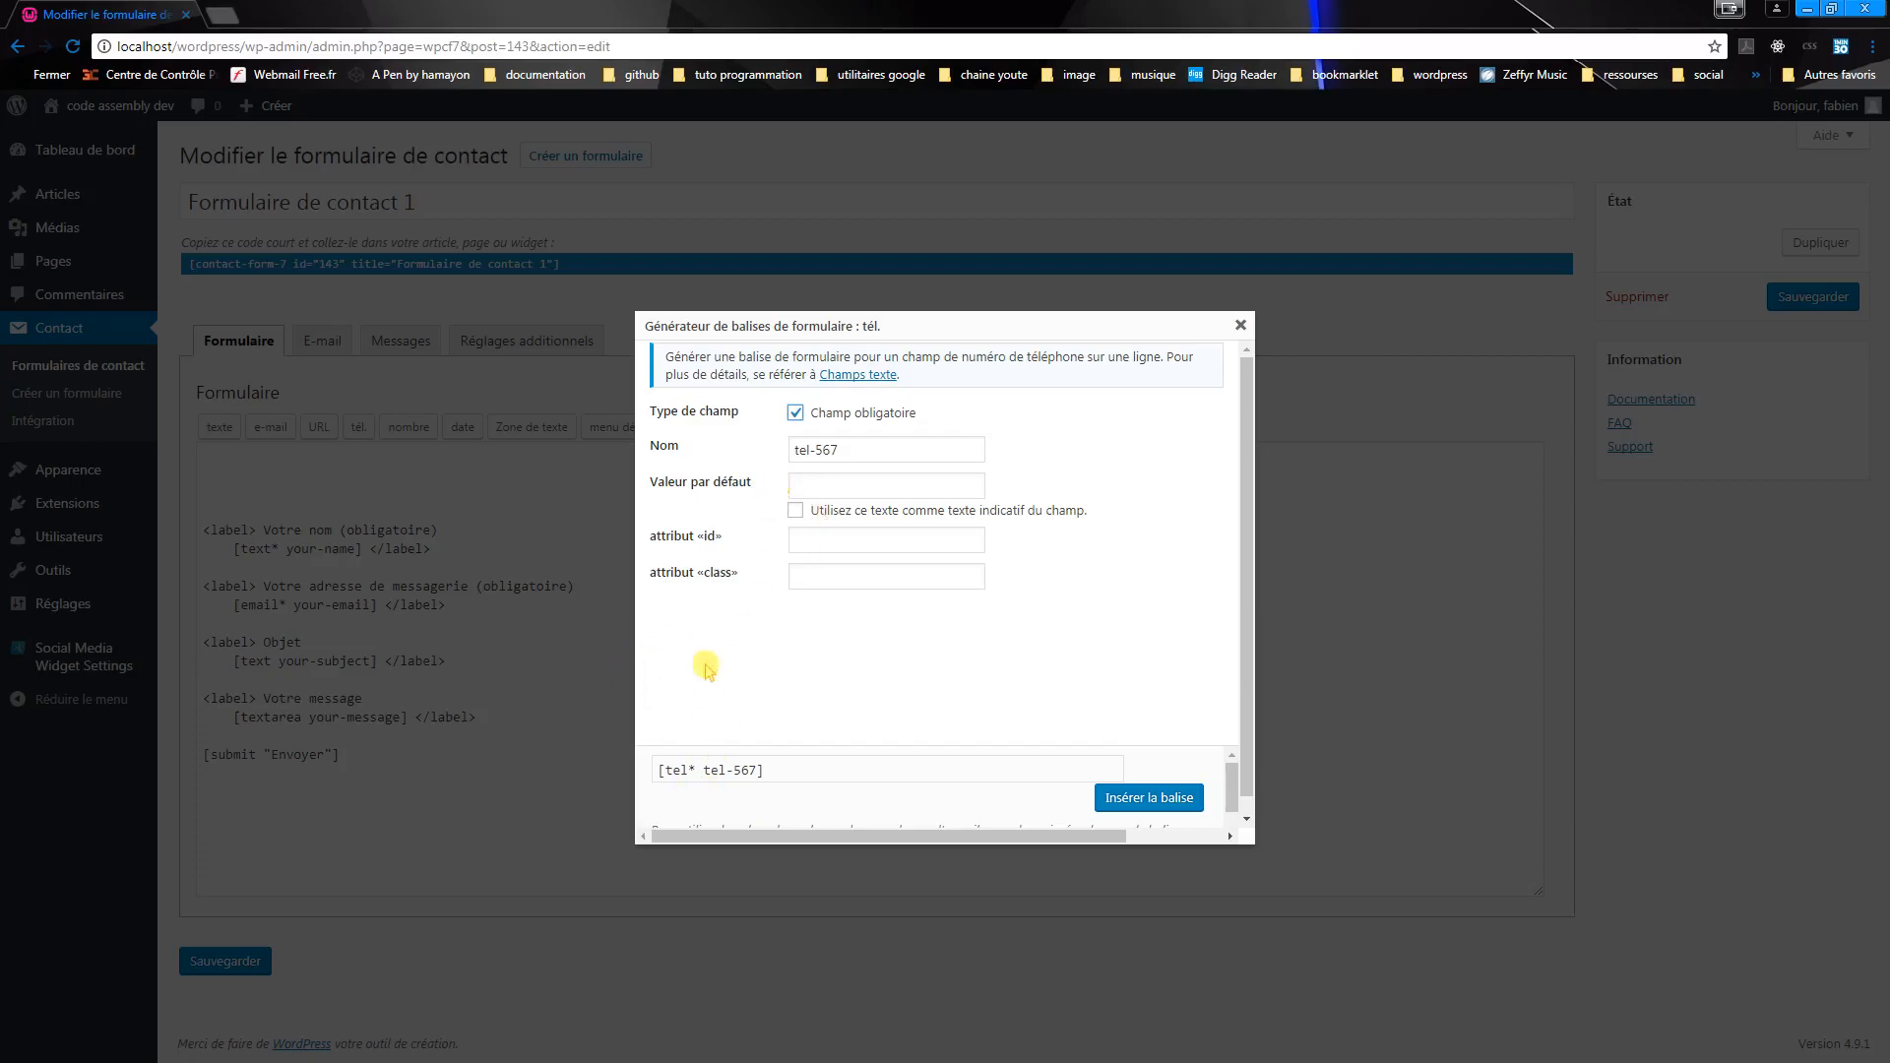
pyautogui.click(813, 486)
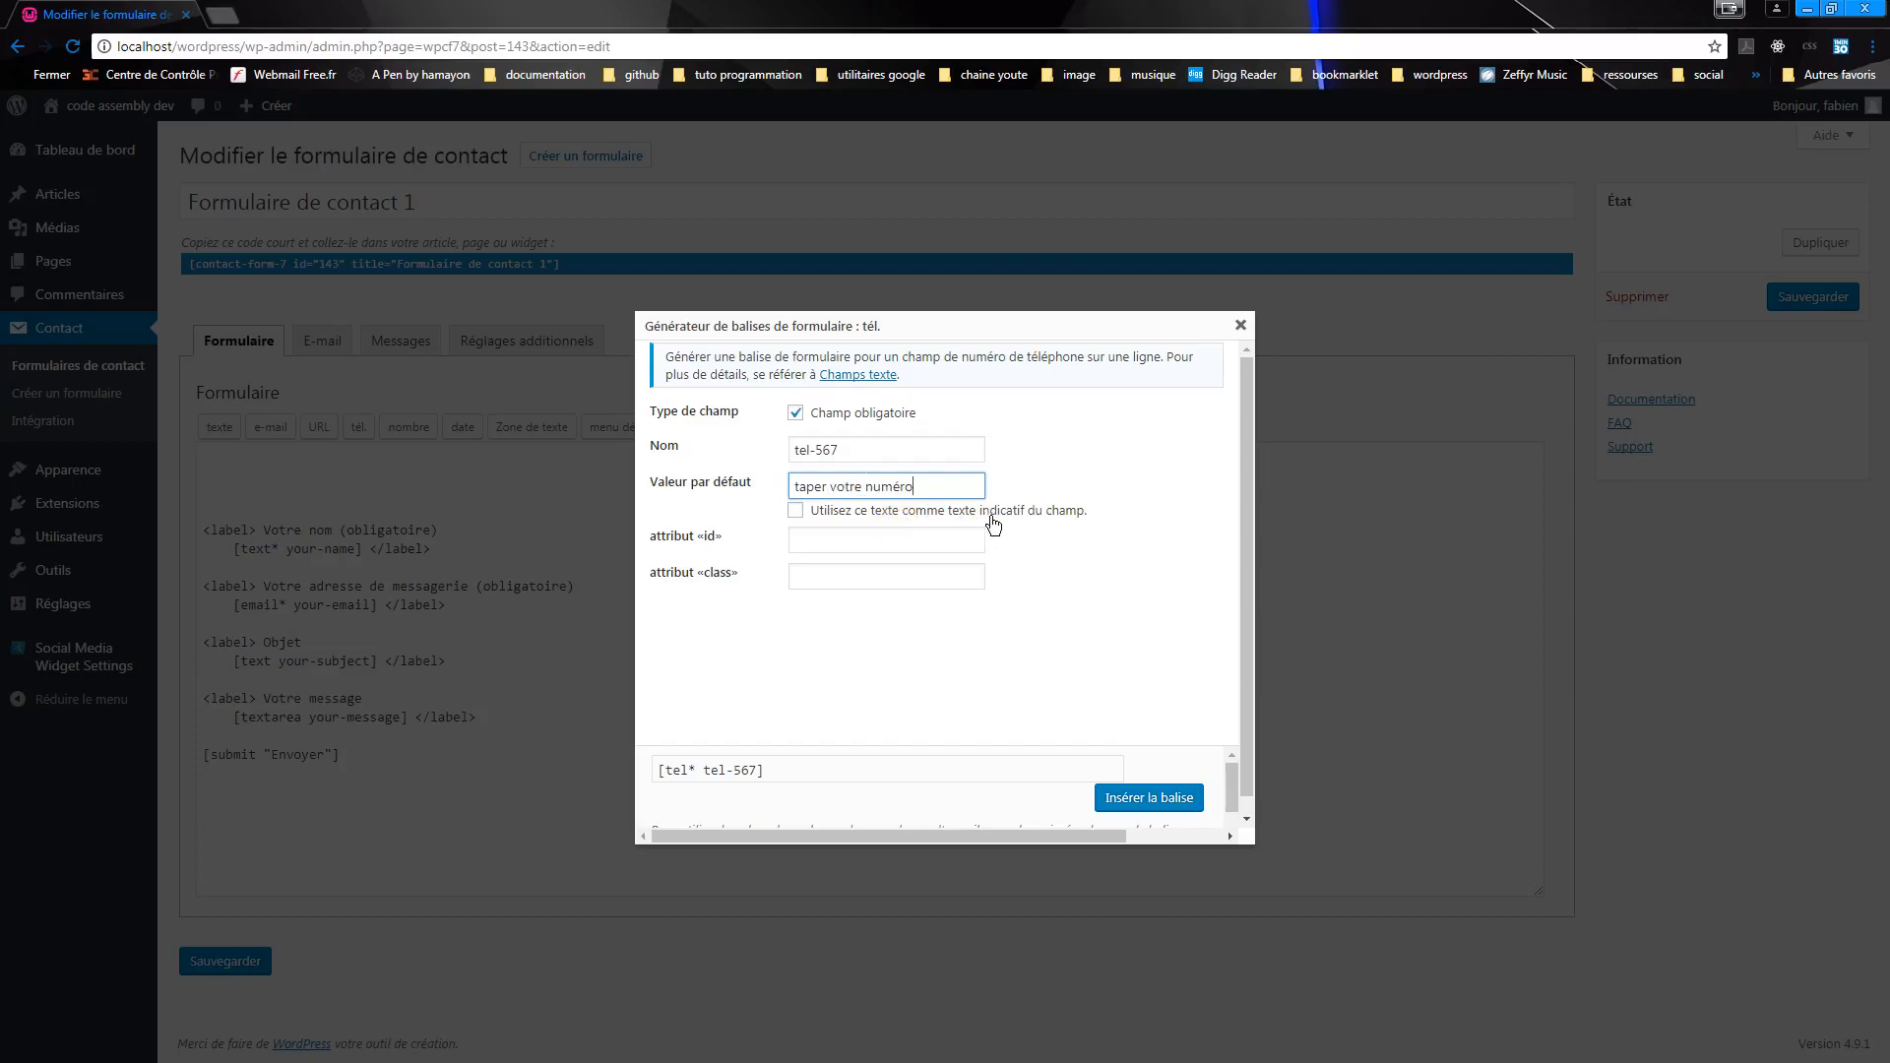
pyautogui.click(797, 513)
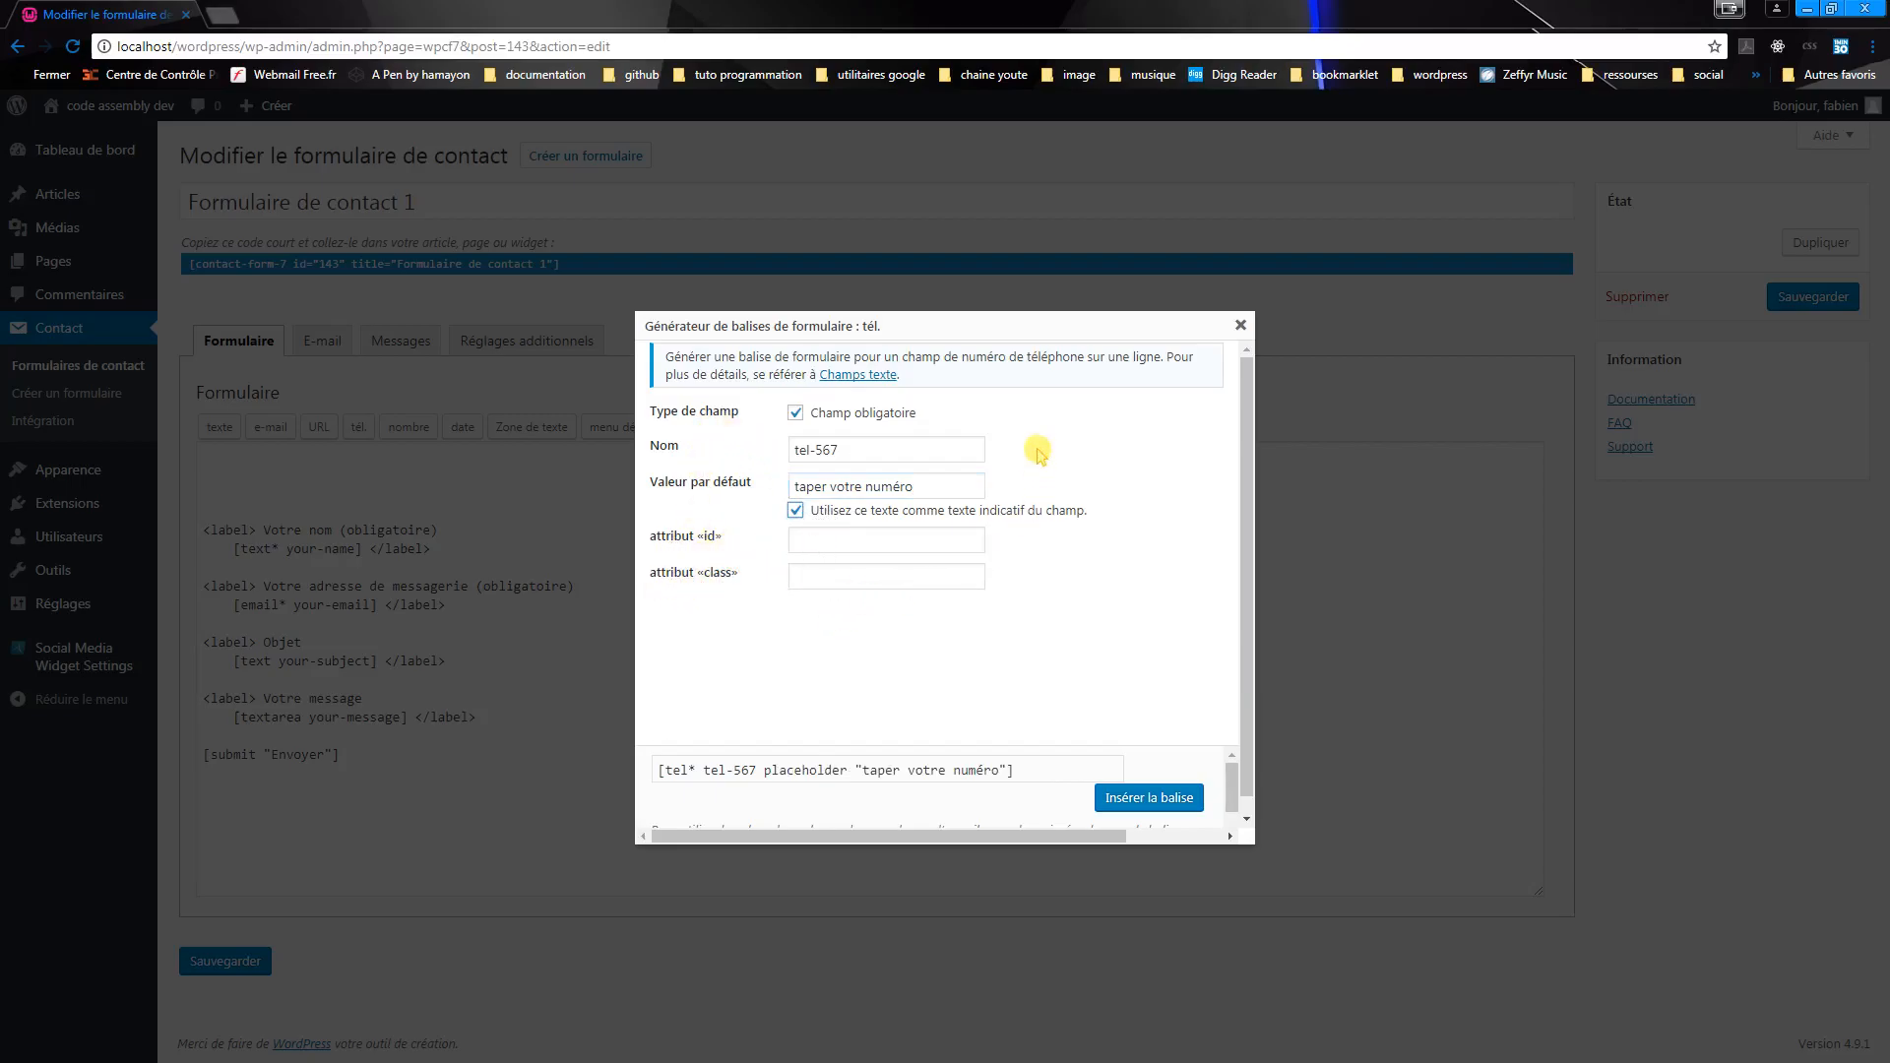
pyautogui.scroll(-1, 1043, 586)
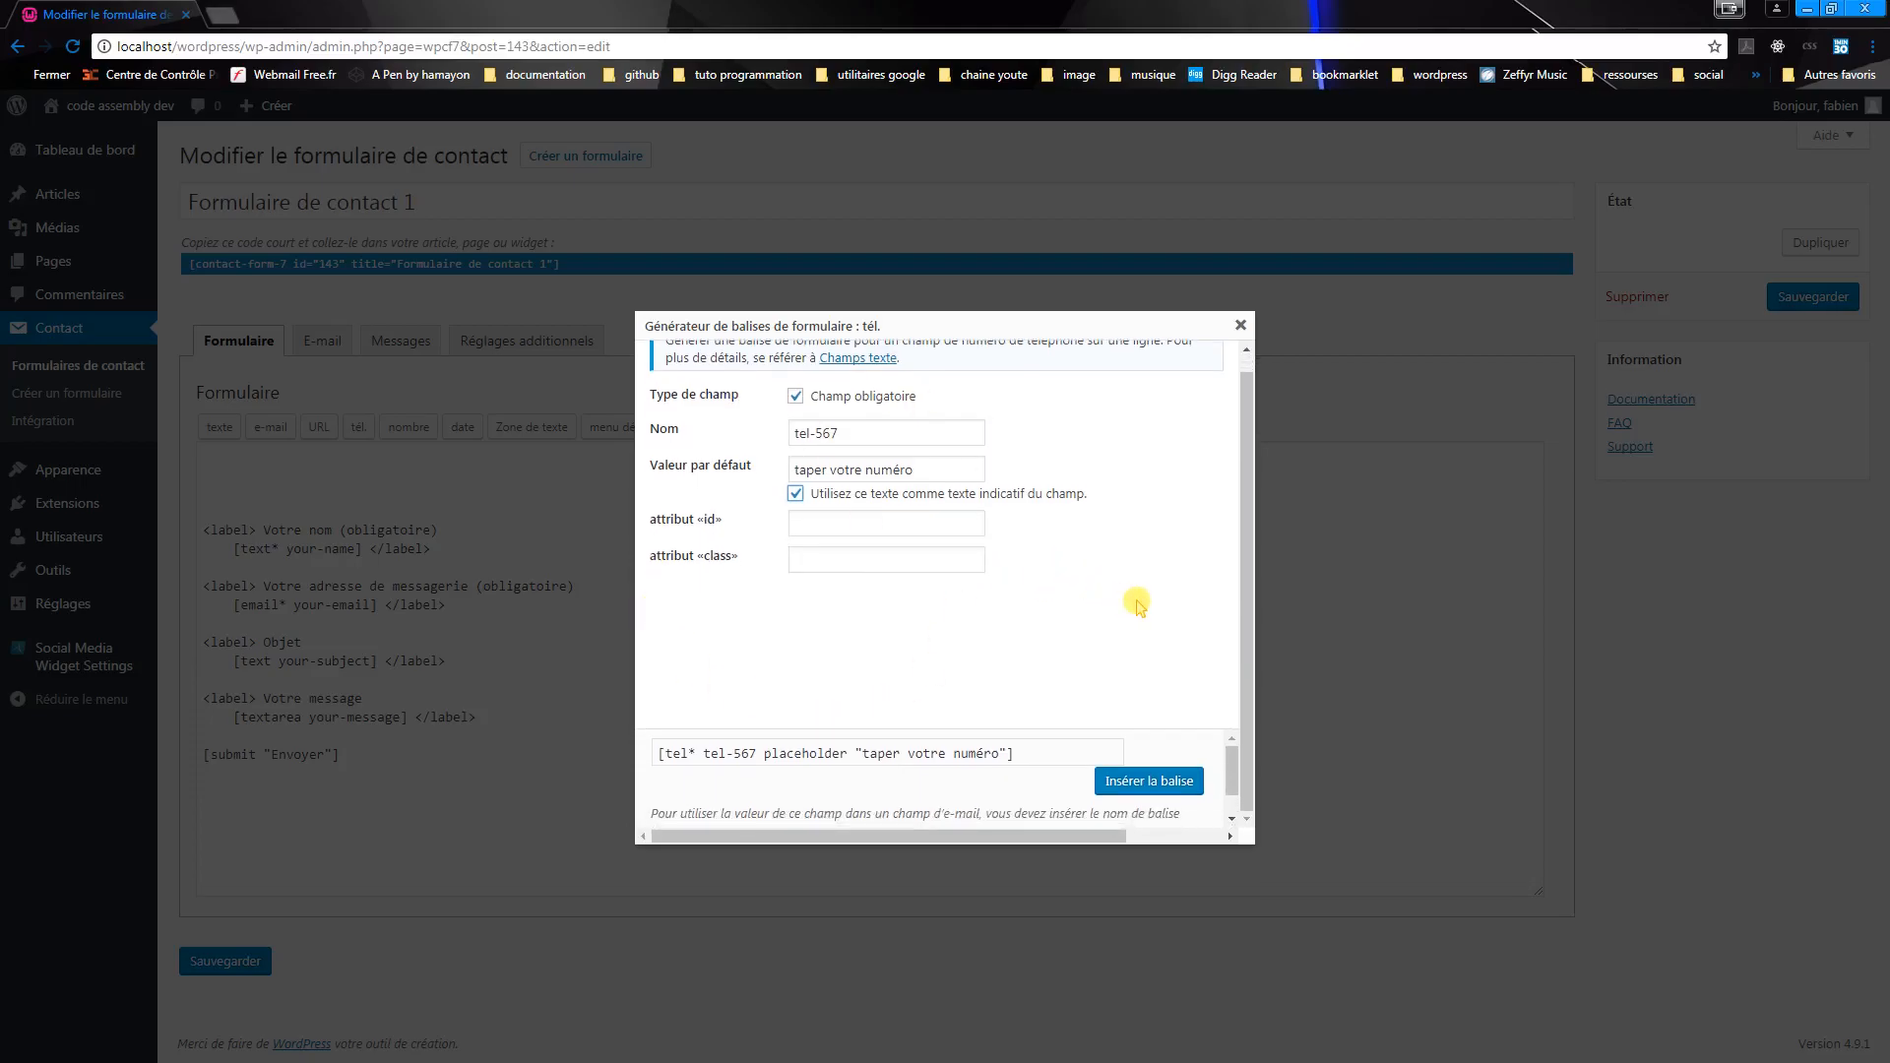
pyautogui.scroll(1, 1019, 564)
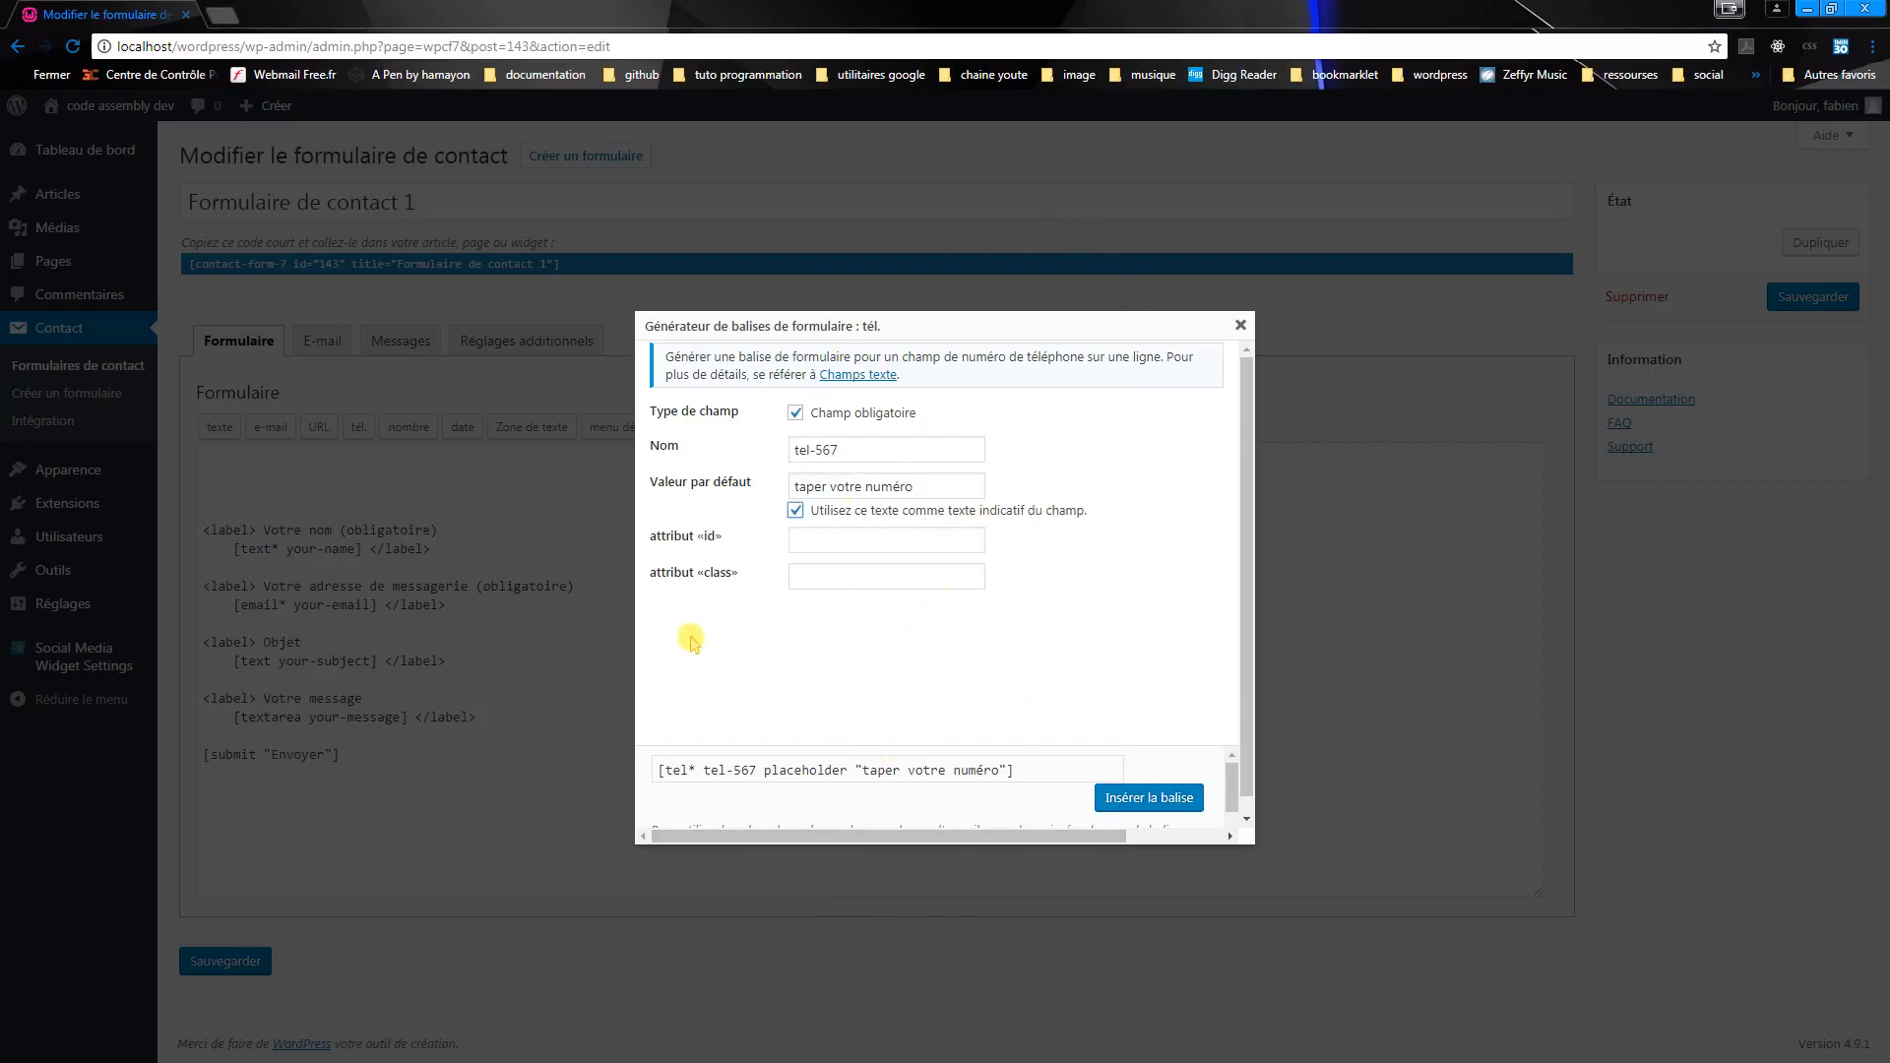
pyautogui.click(1157, 806)
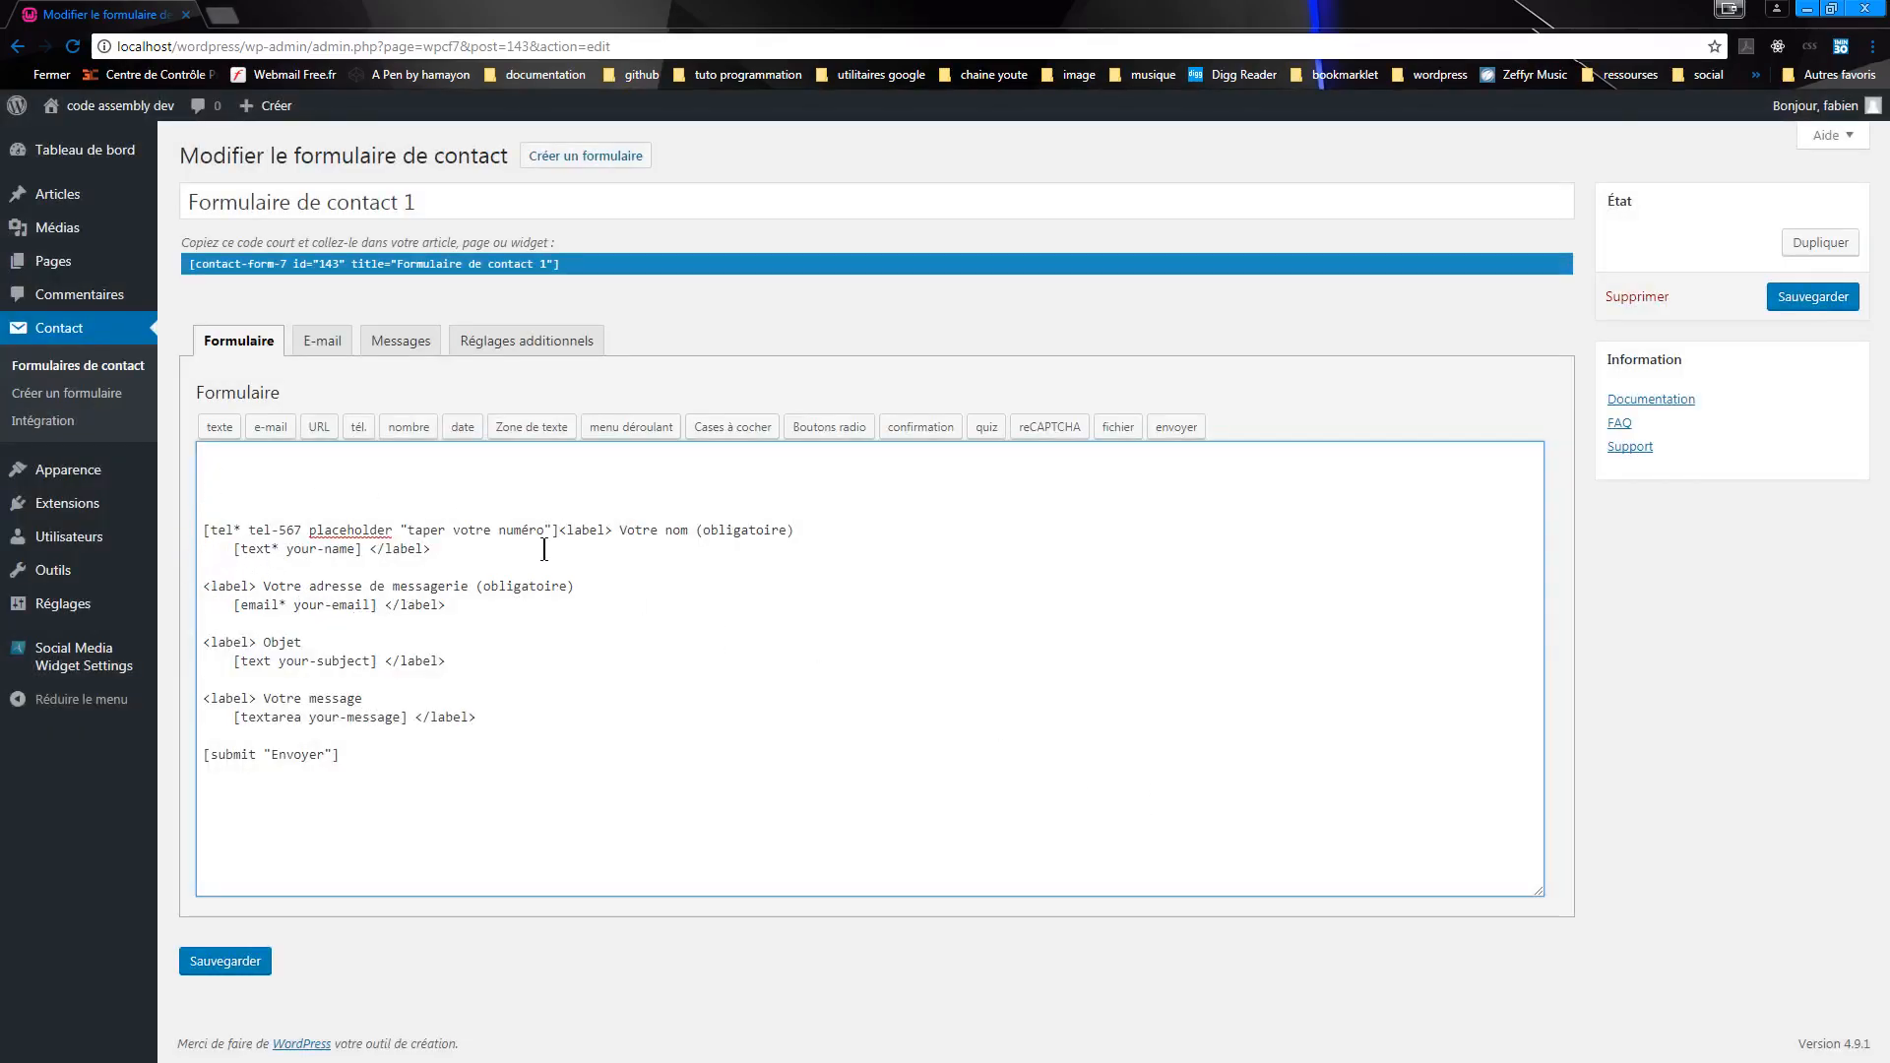
# - Put a blank line between the telephone tag and the name label, remove the extra blank lines above the tag, and save the form
pyautogui.press('Return')
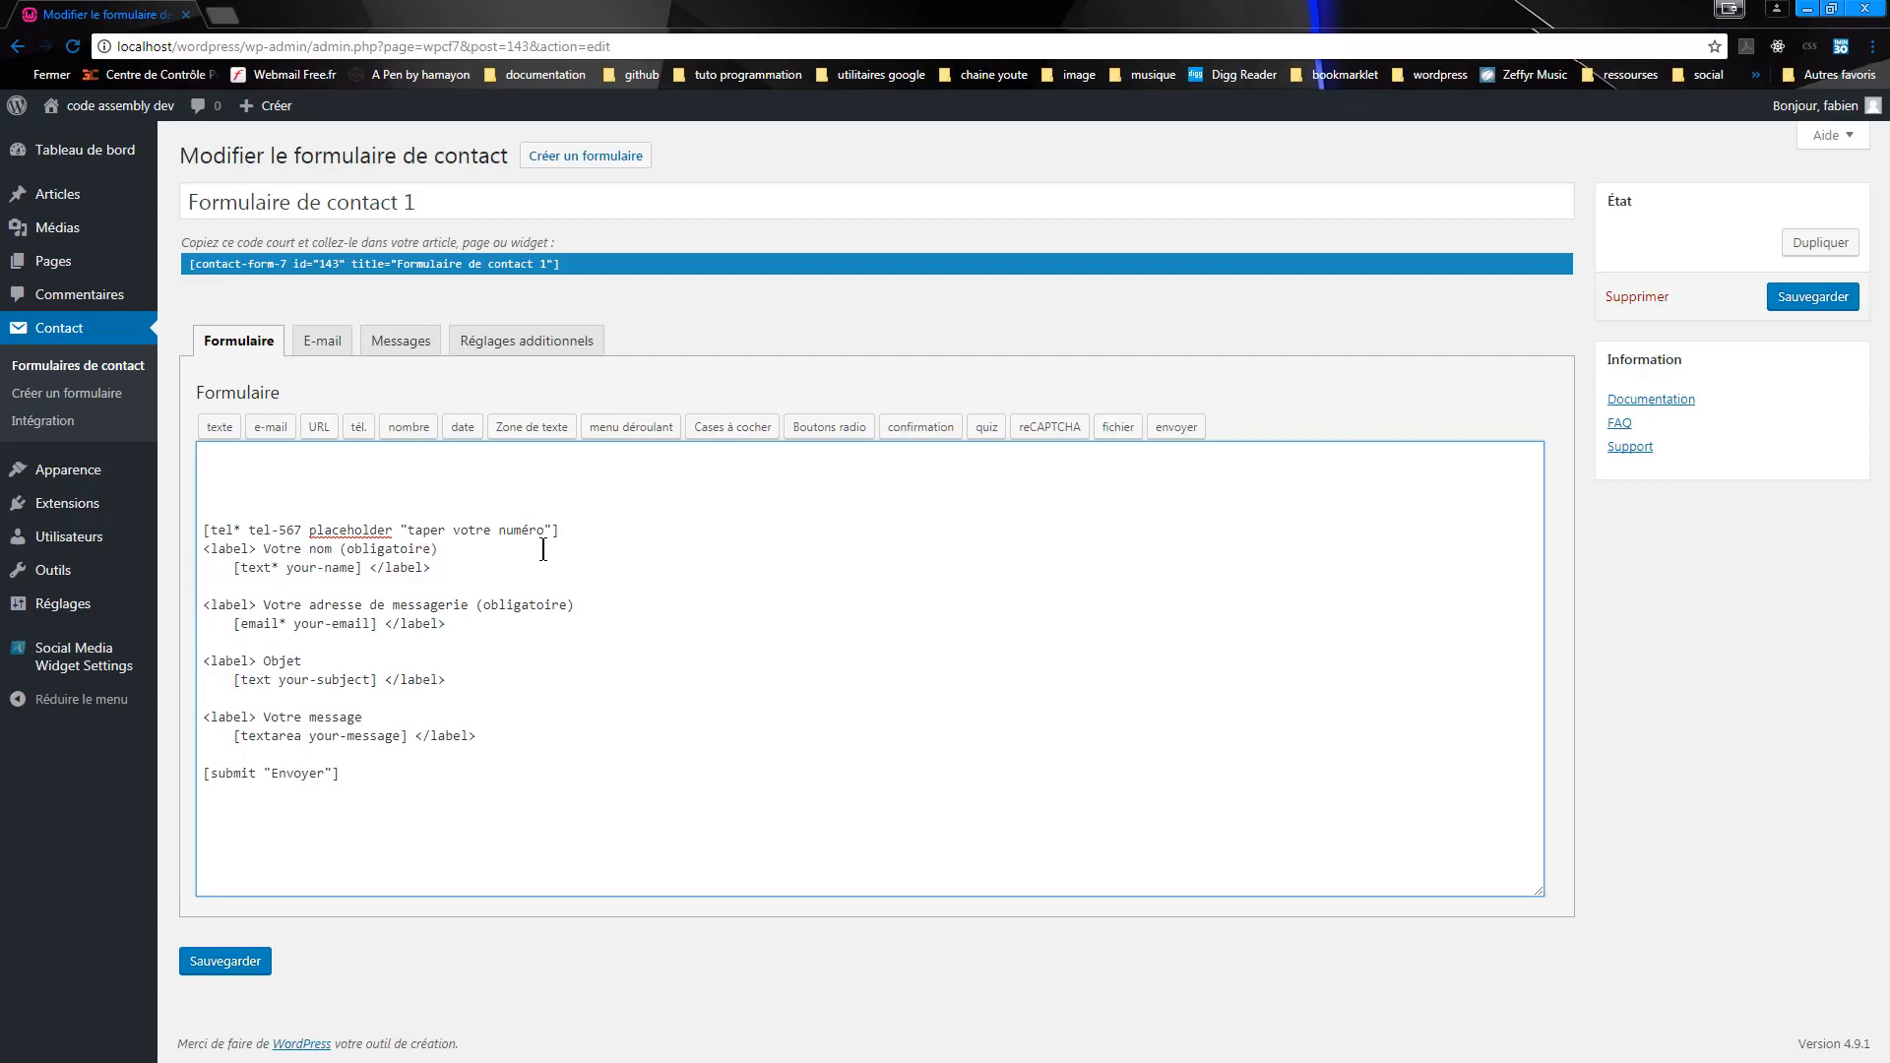
pyautogui.press('Return')
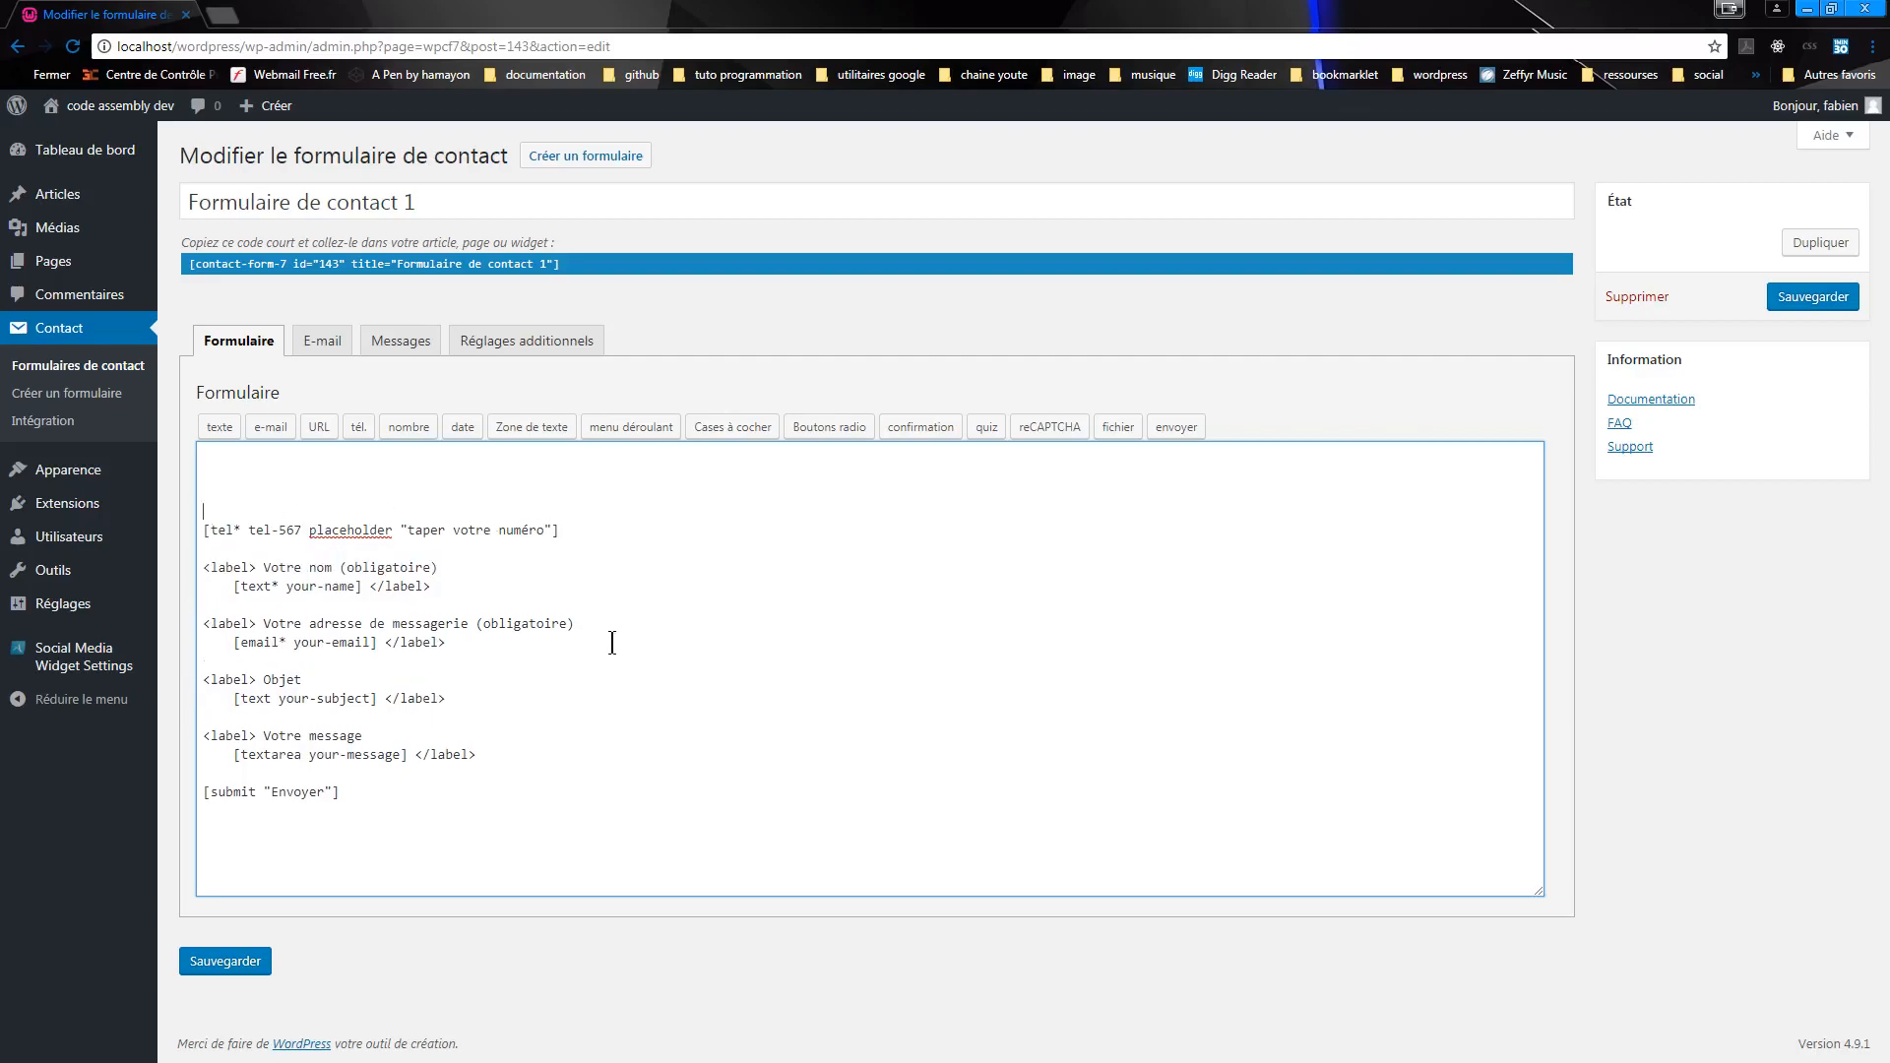
pyautogui.press('BackSpace')
pyautogui.press('BackSpace')
pyautogui.press('BackSpace')
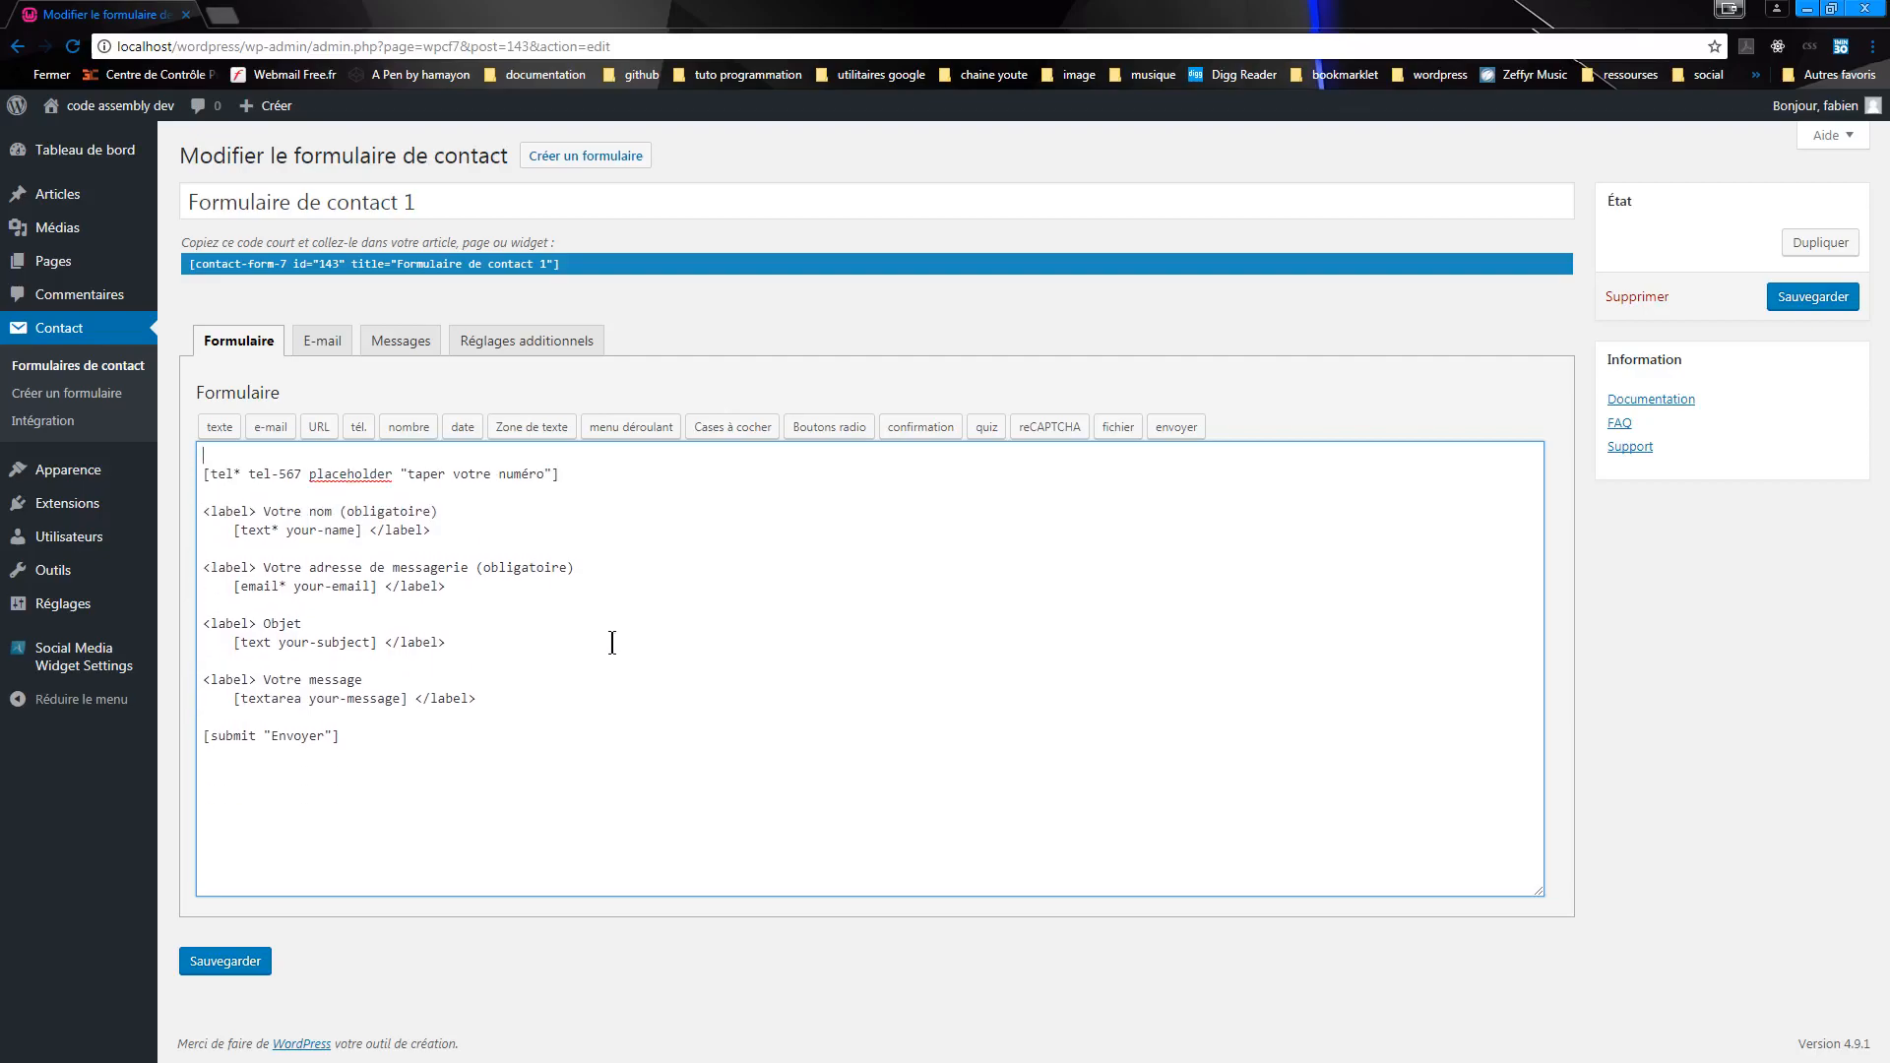
pyautogui.click(1786, 300)
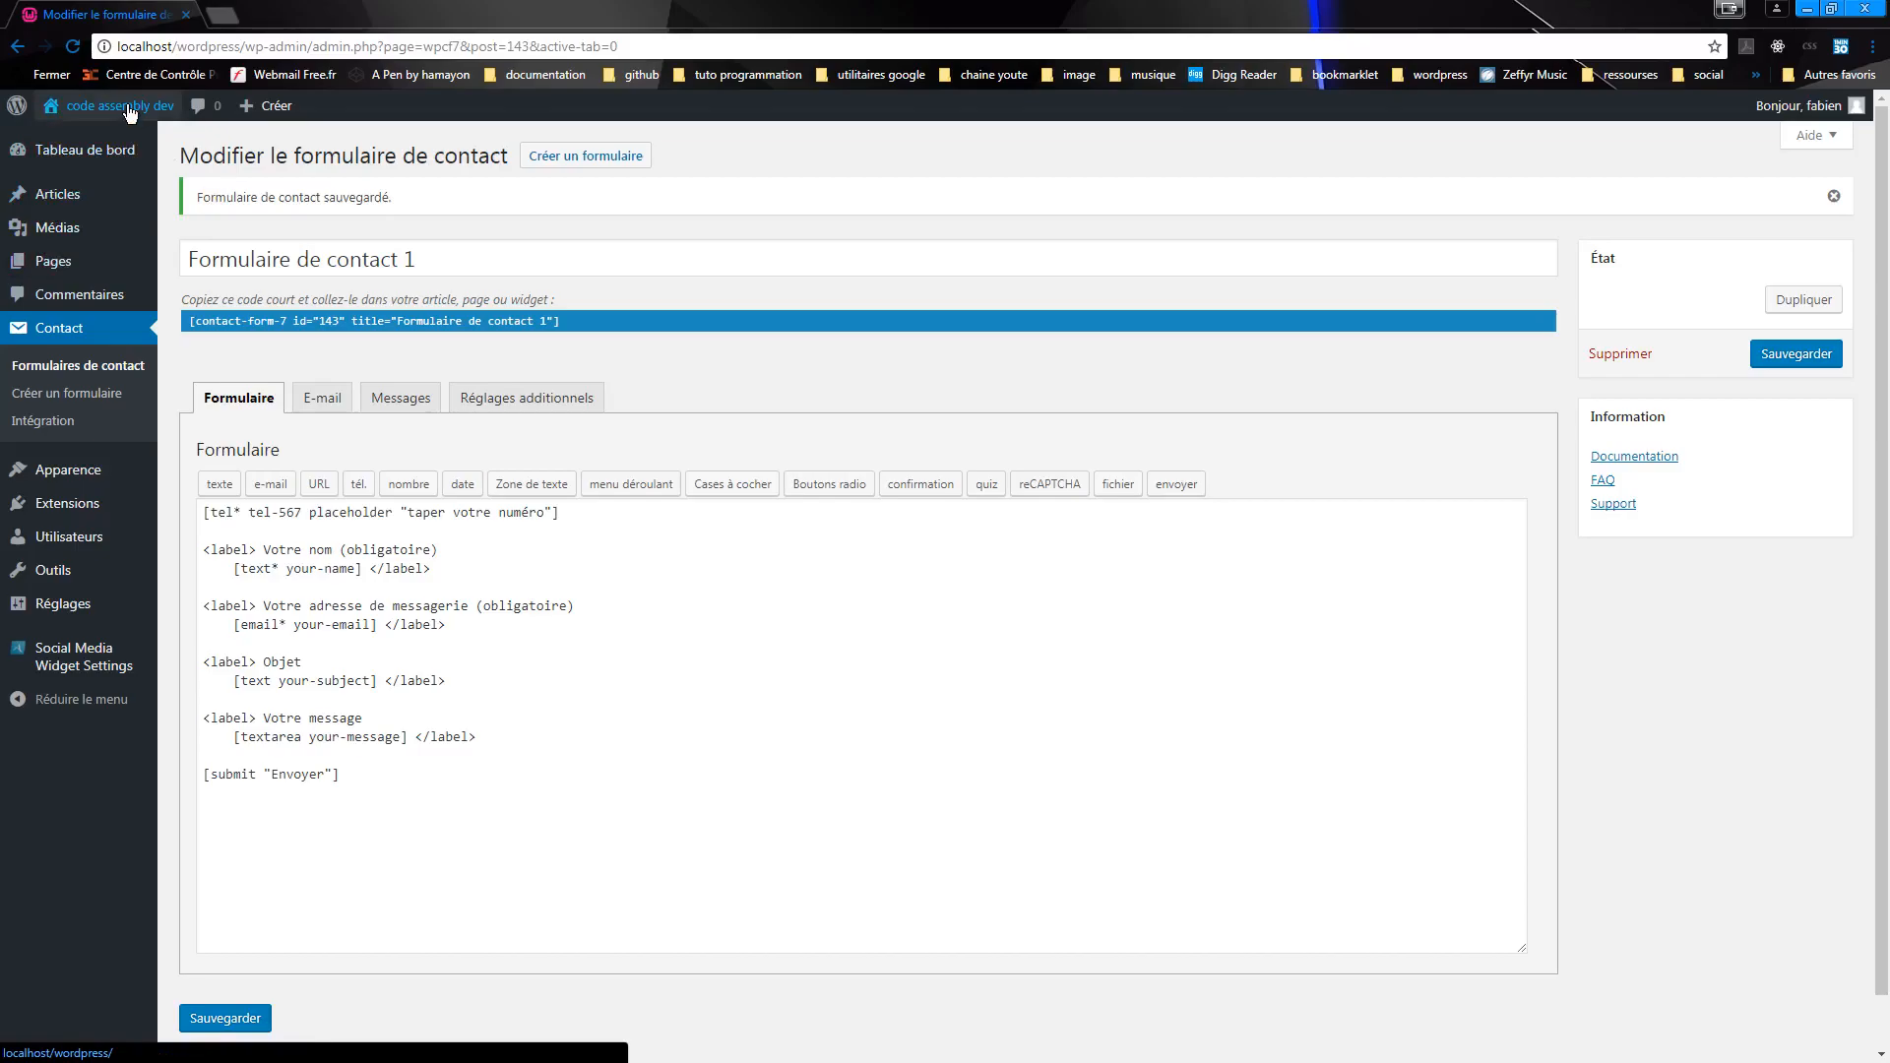
# - Return to the site's home page and look over its content and navigation menu
pyautogui.click(103, 140)
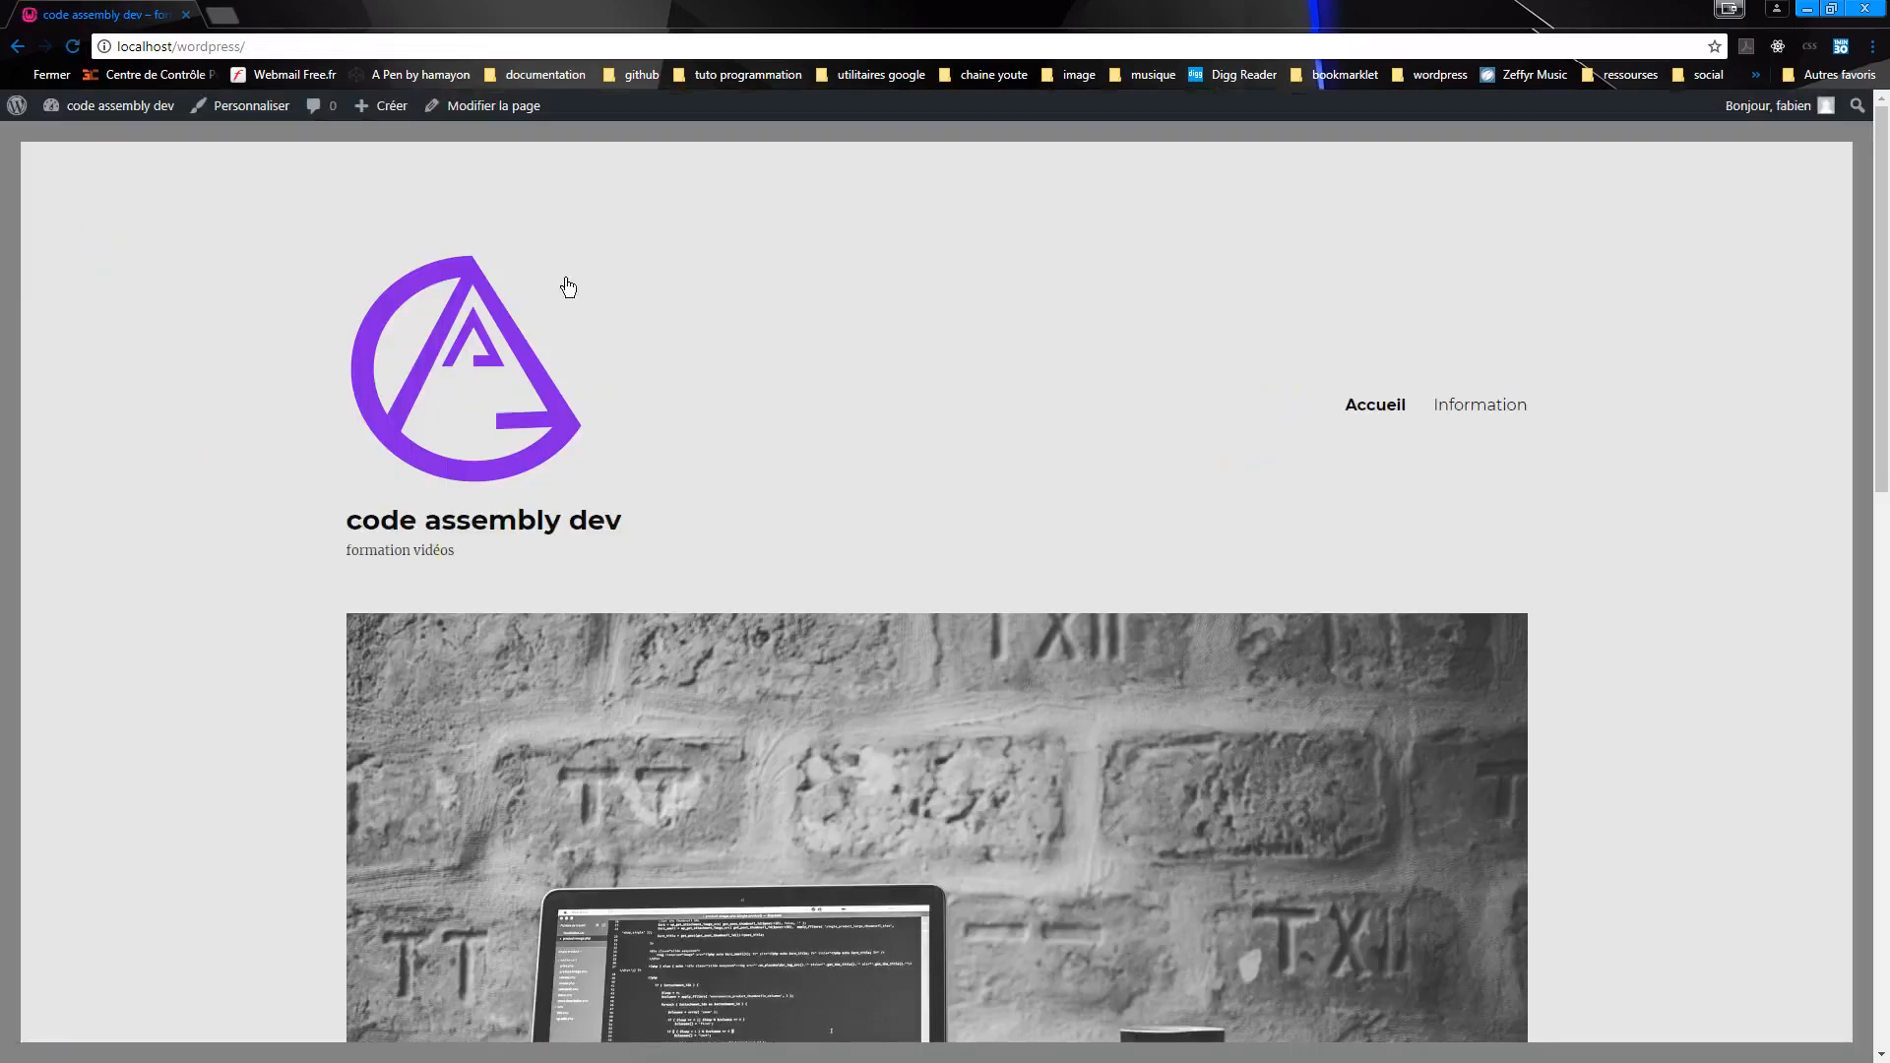
pyautogui.scroll(-10, 663, 481)
pyautogui.scroll(3, 662, 478)
pyautogui.scroll(-4, 660, 482)
pyautogui.scroll(11, 739, 521)
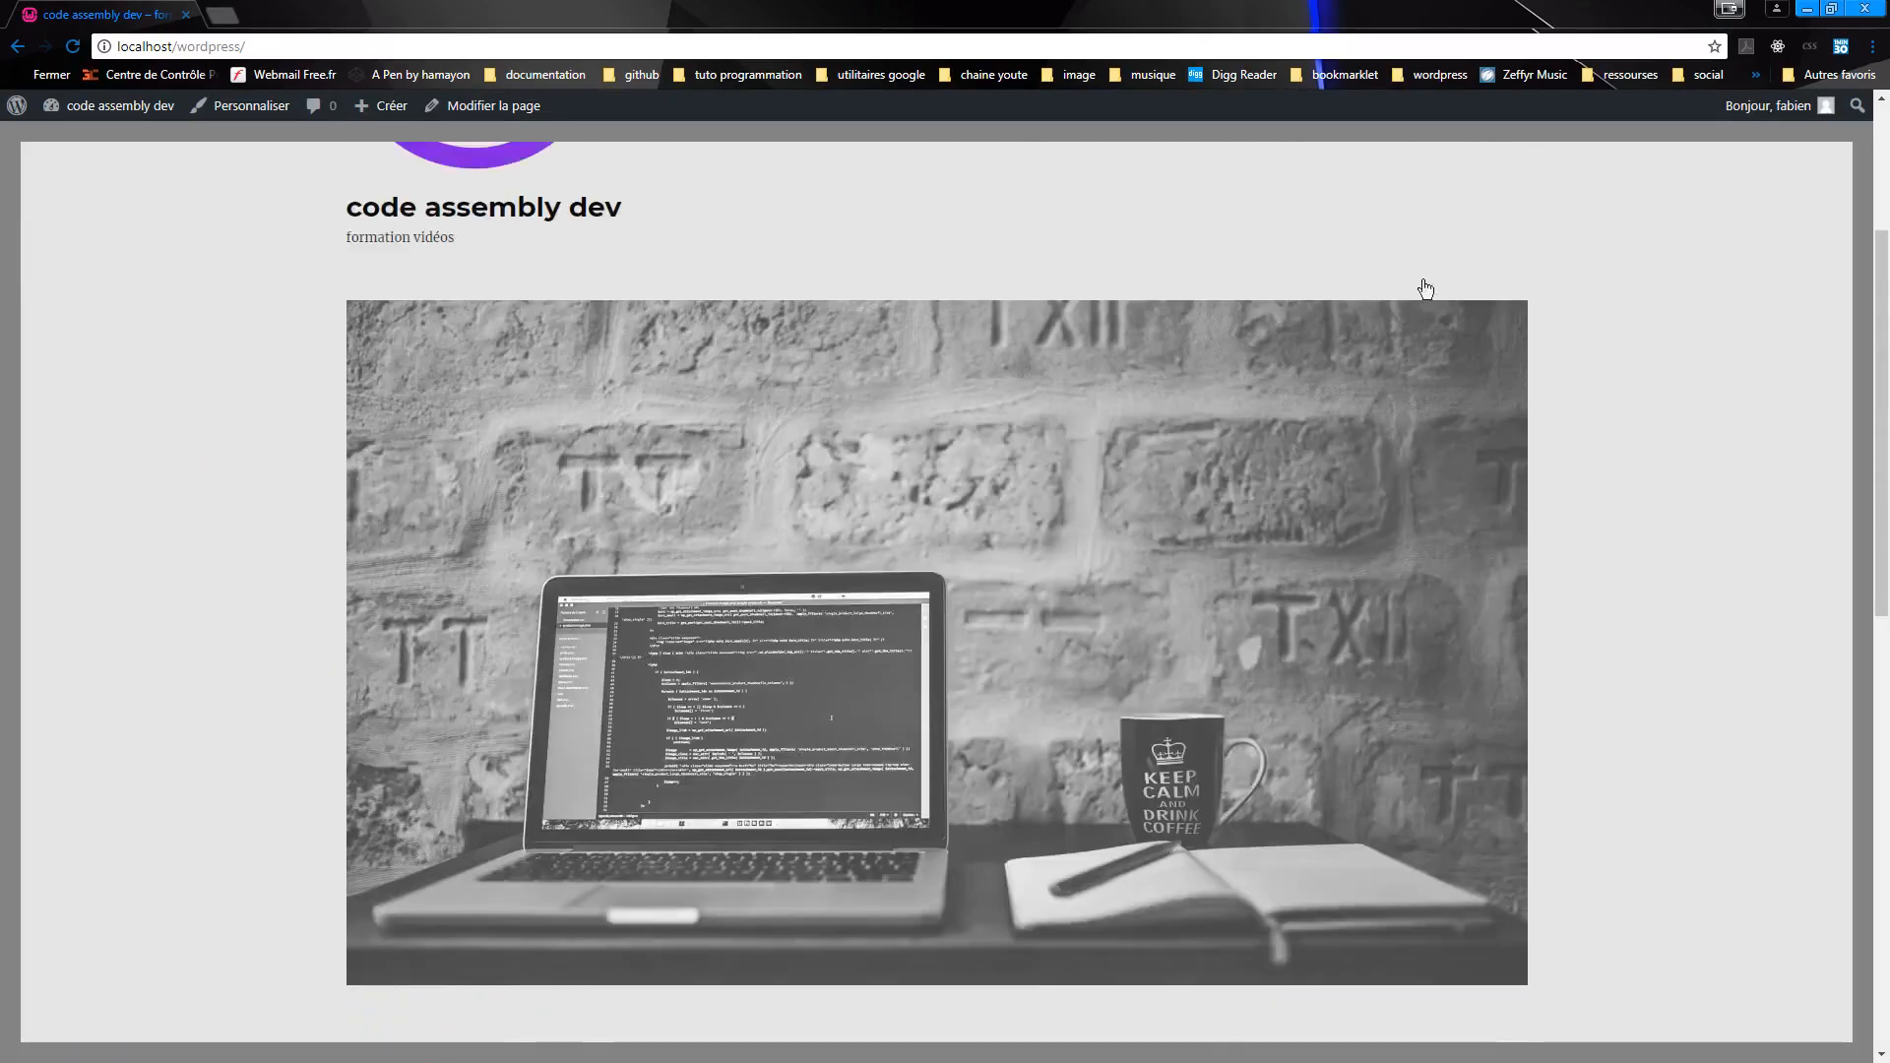
pyautogui.scroll(3, 1402, 323)
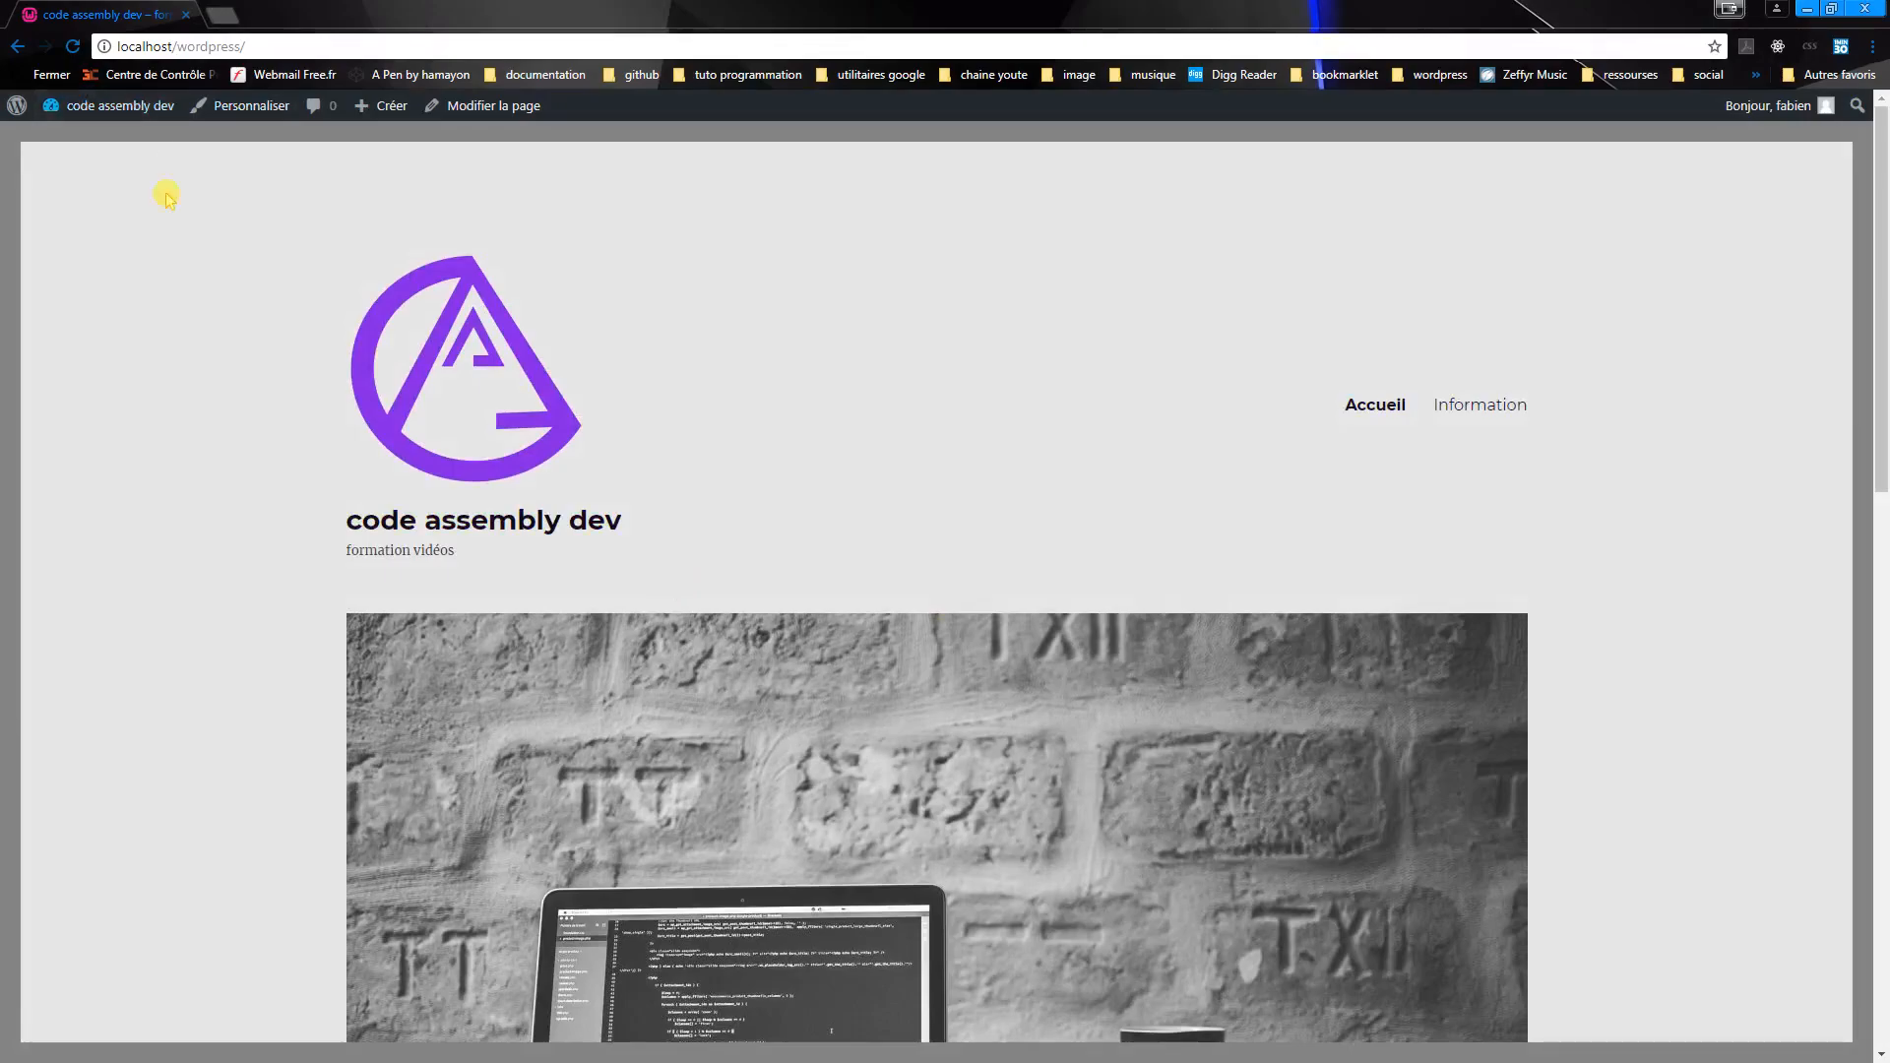
# - Add the contact page to the site's "mon menu" navigation menu in the customizer, publish the change, and return to the site
pyautogui.click(238, 107)
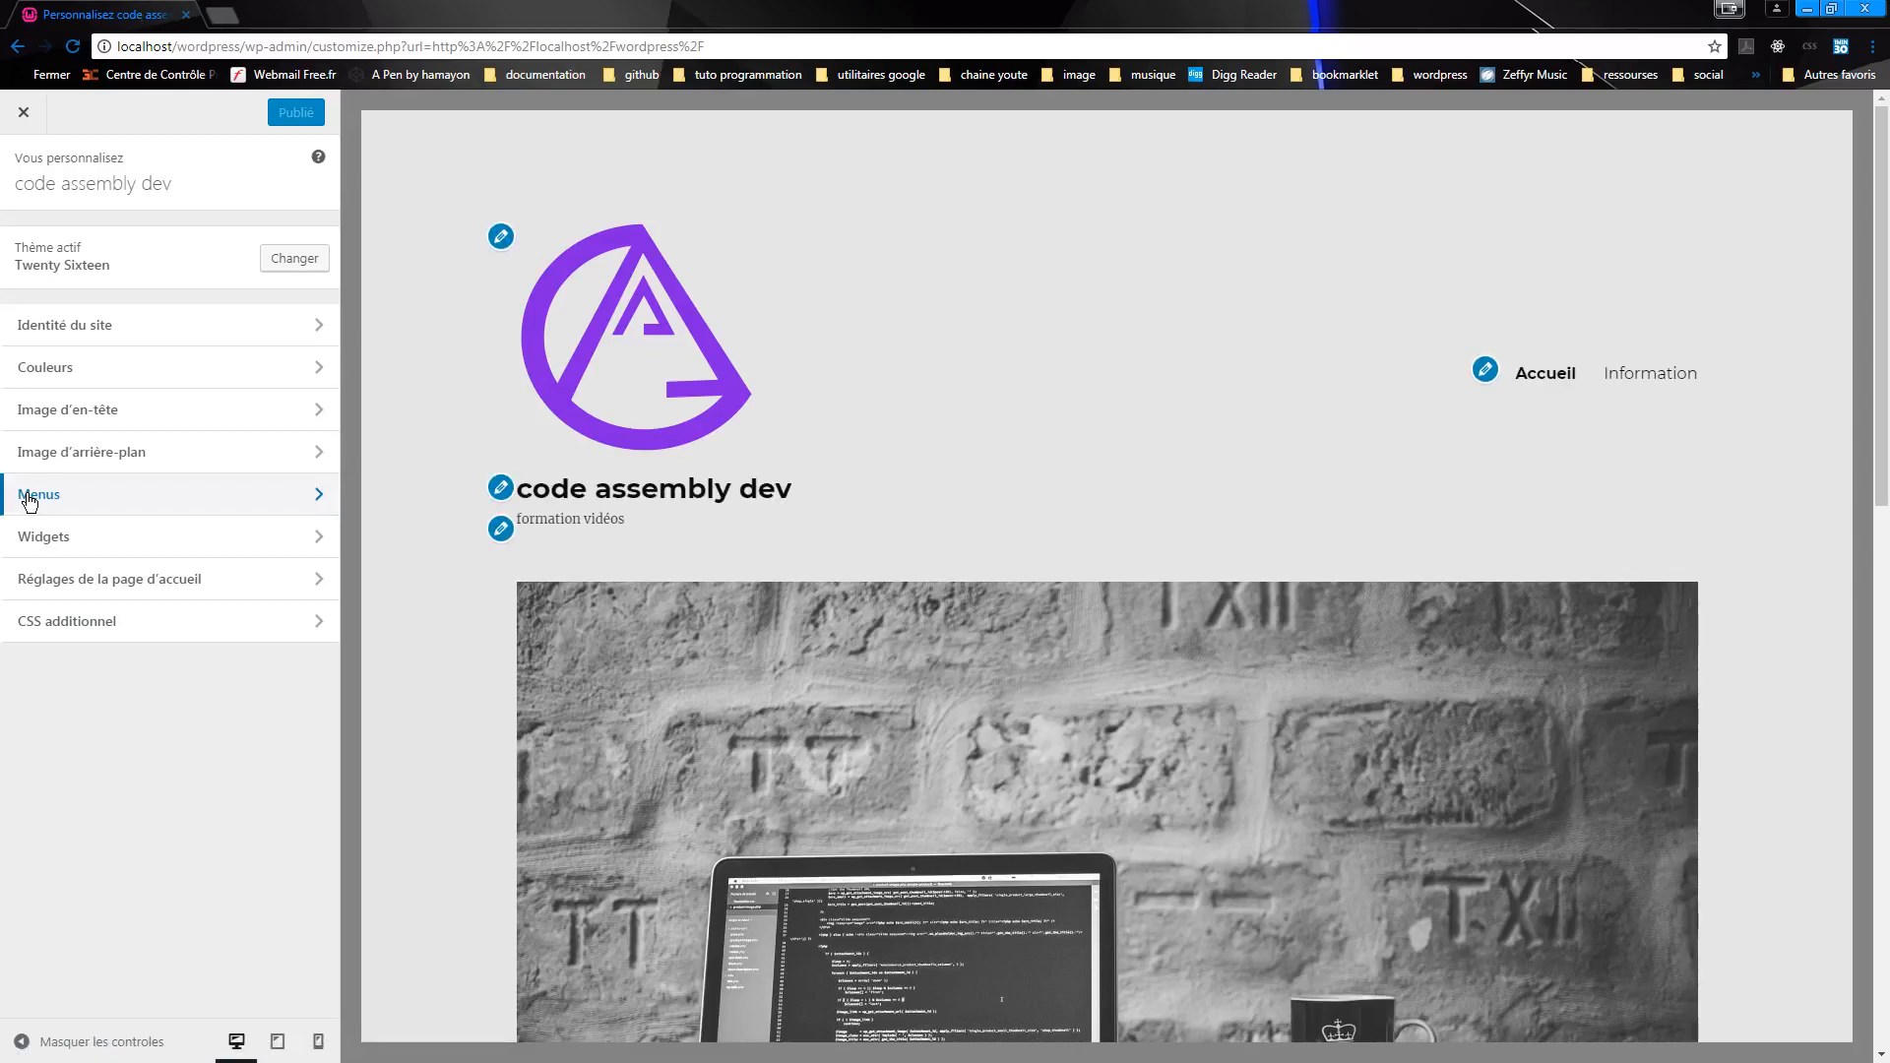
pyautogui.click(28, 501)
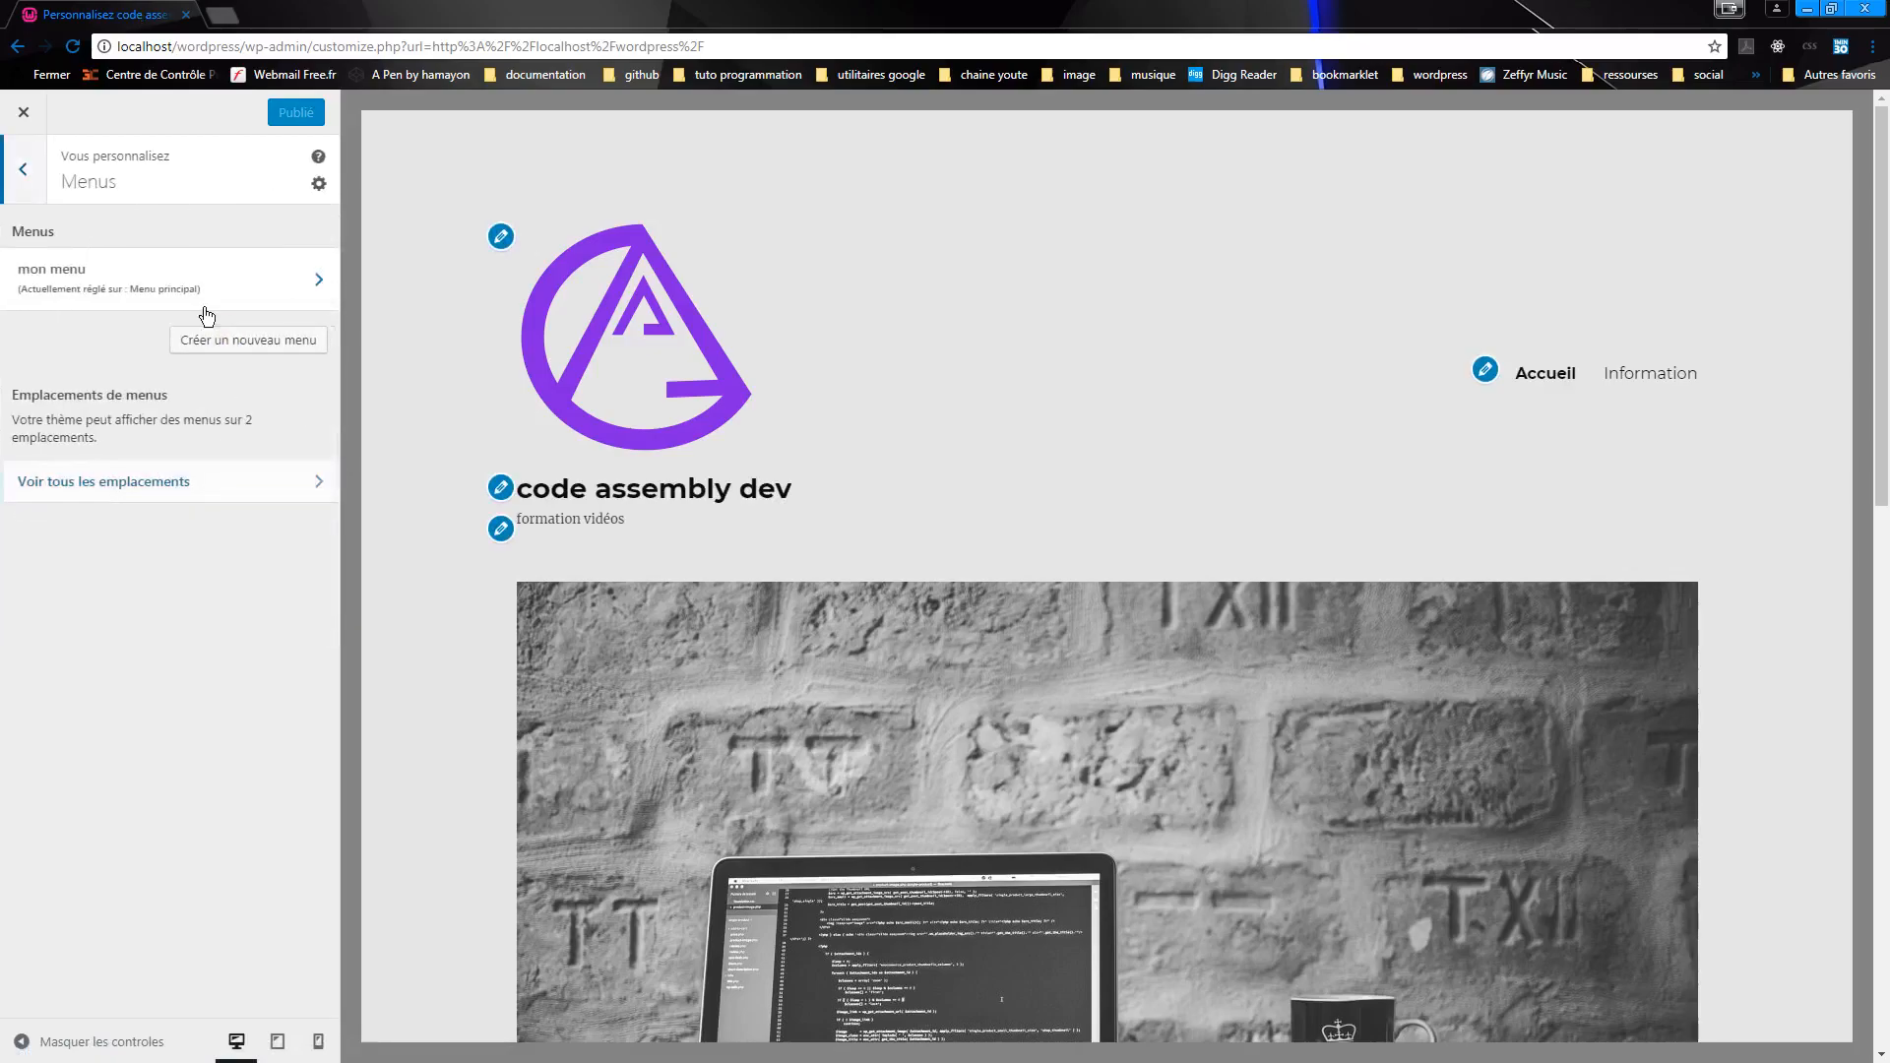
pyautogui.click(67, 268)
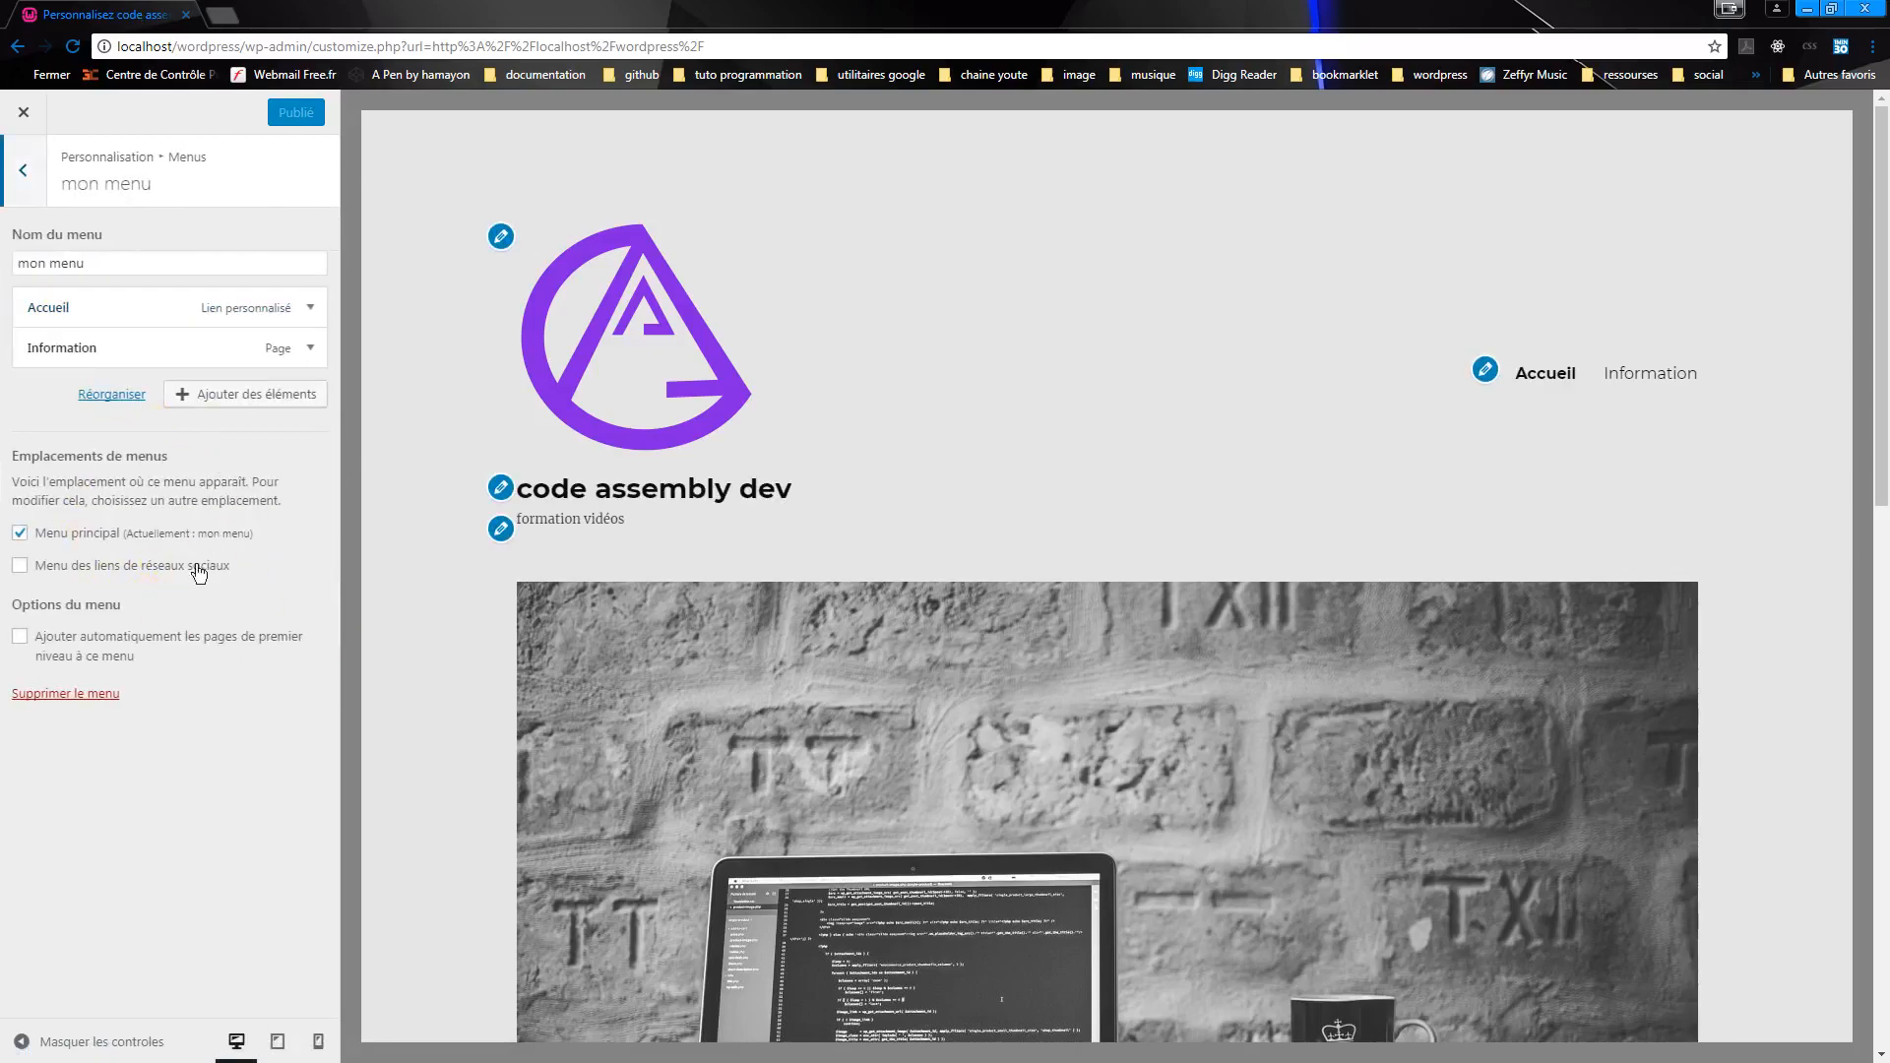
pyautogui.click(193, 396)
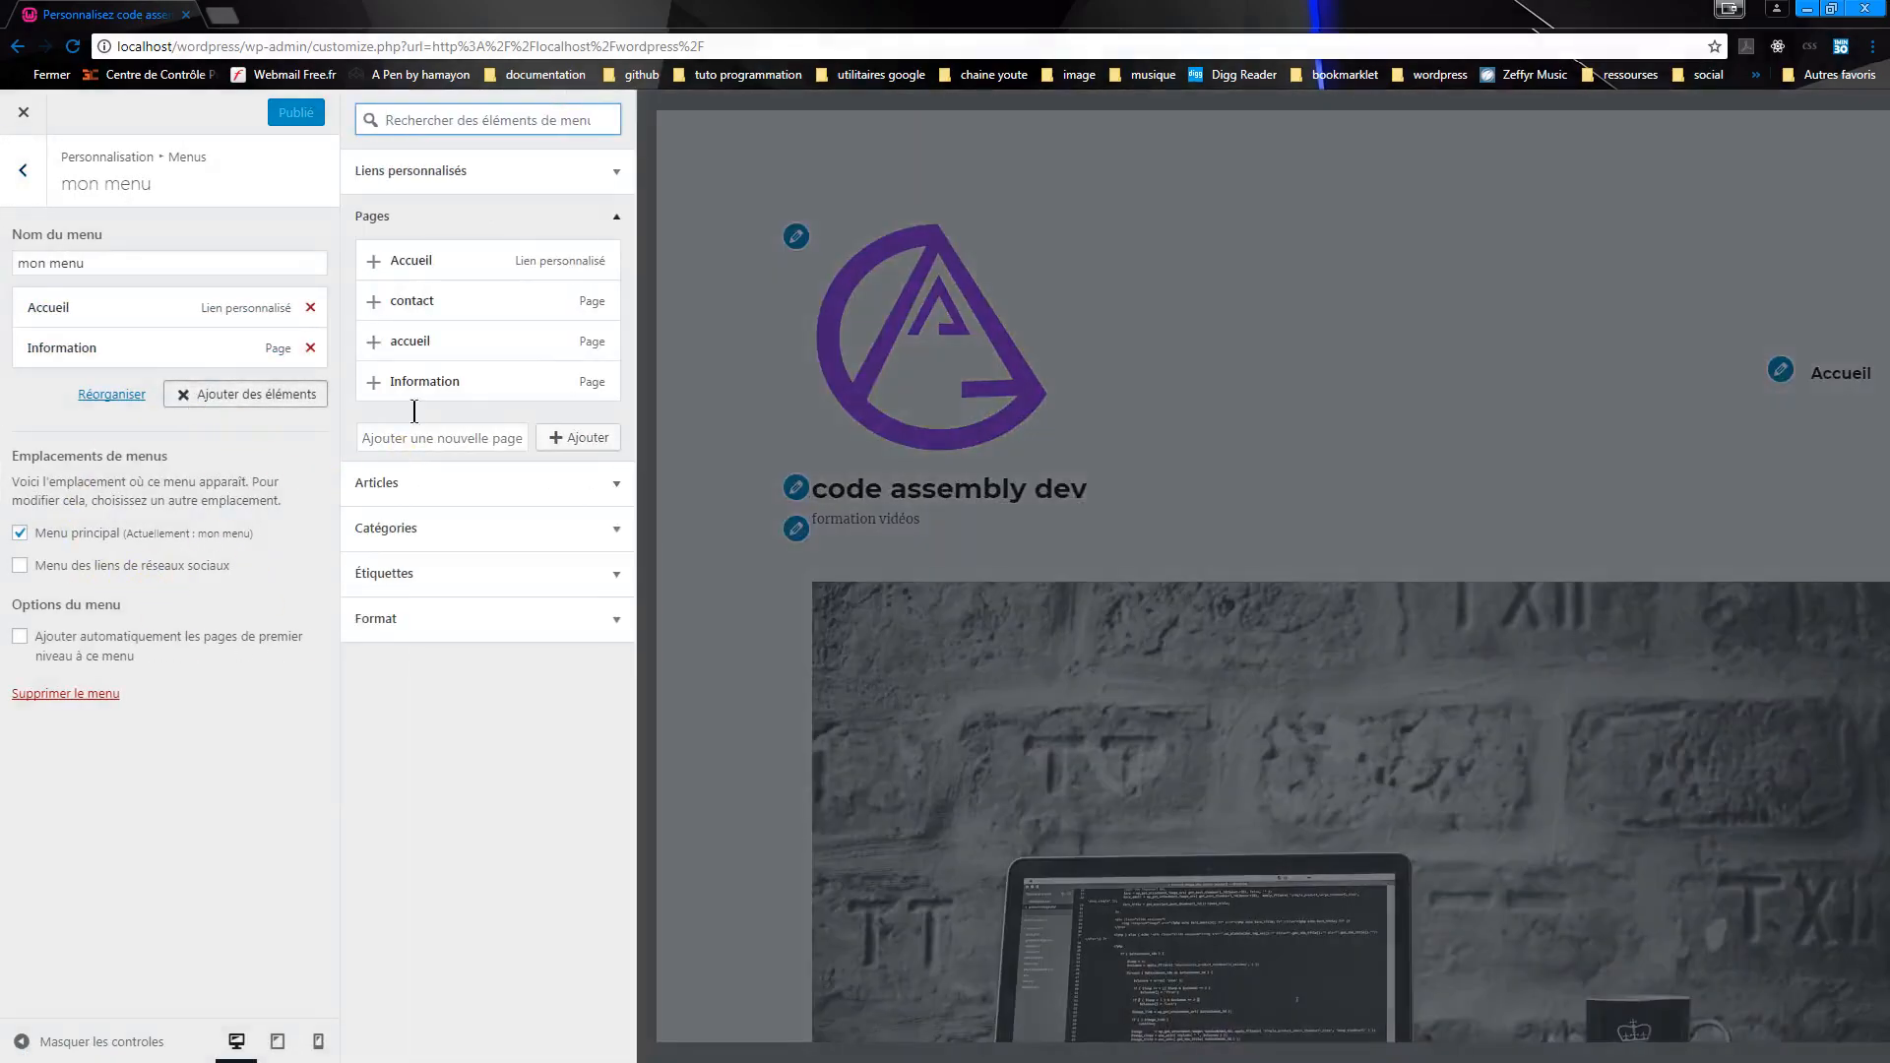
pyautogui.moveTo(421, 300); pyautogui.dragTo(79, 374)
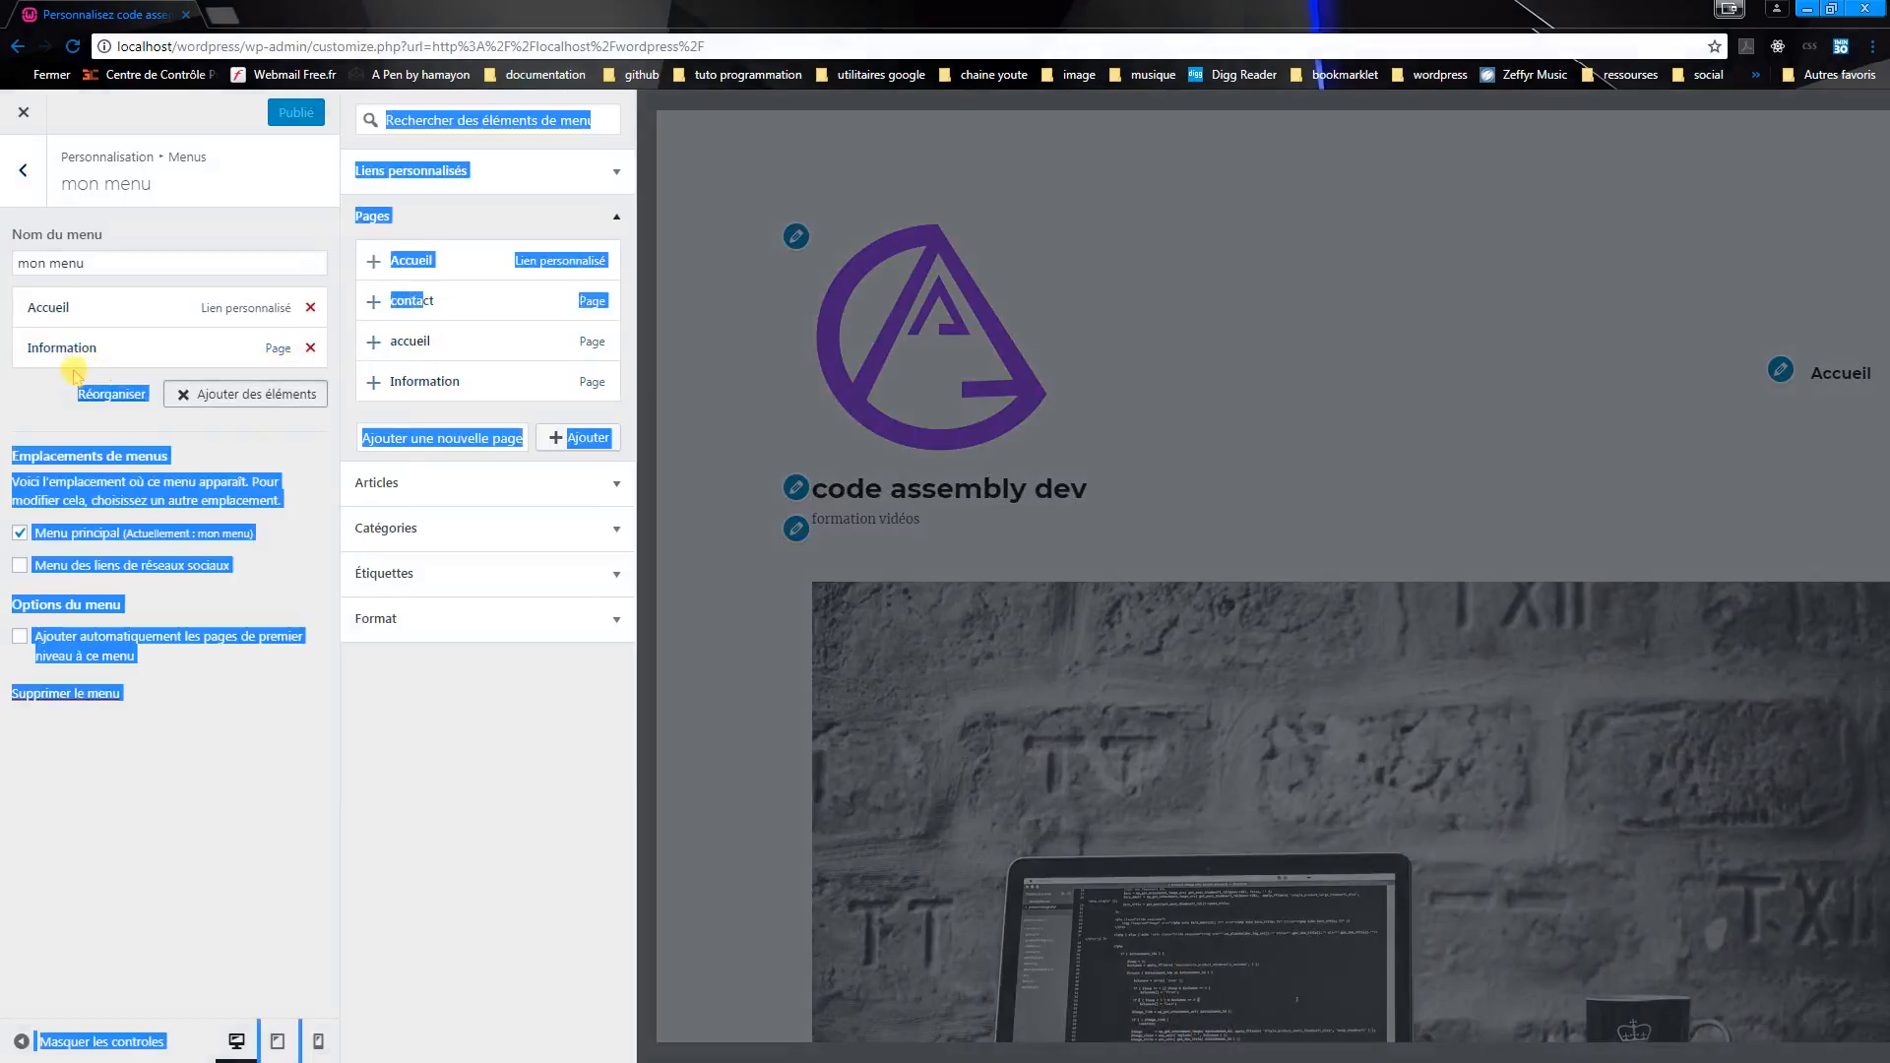
pyautogui.click(373, 302)
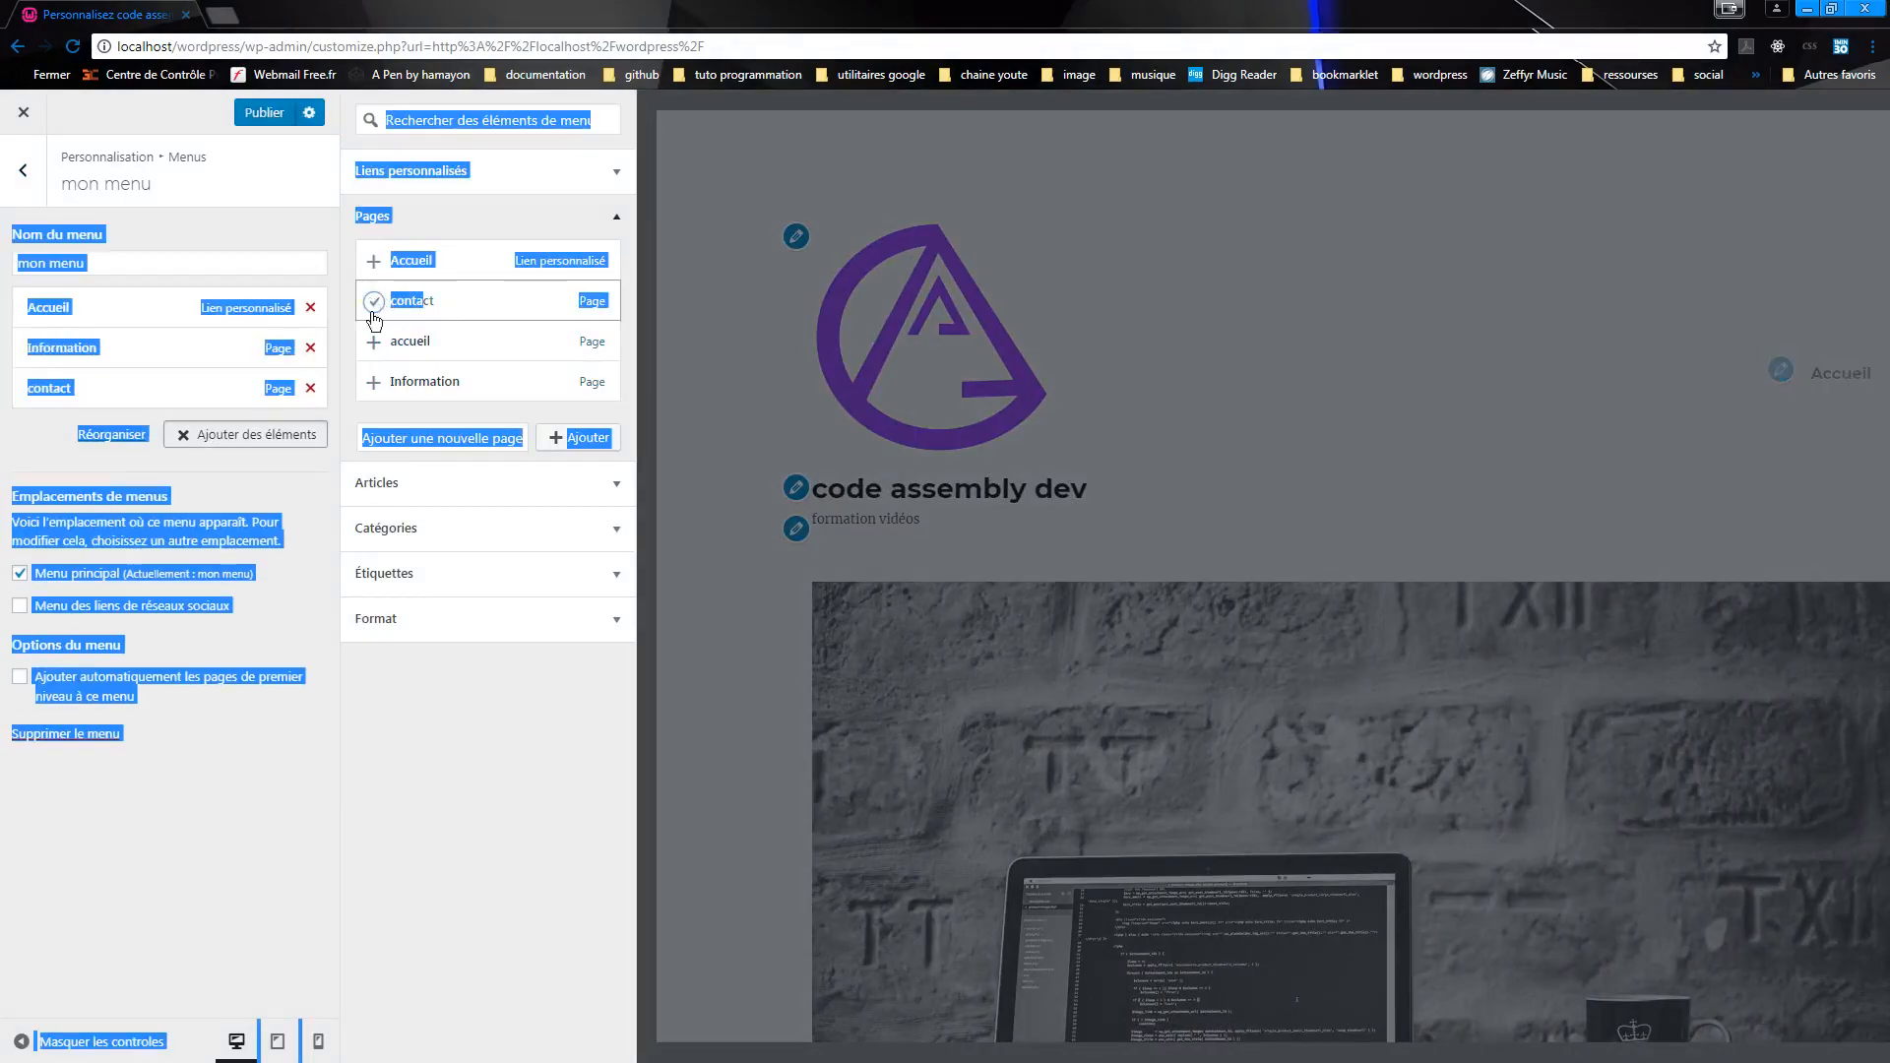
pyautogui.click(503, 711)
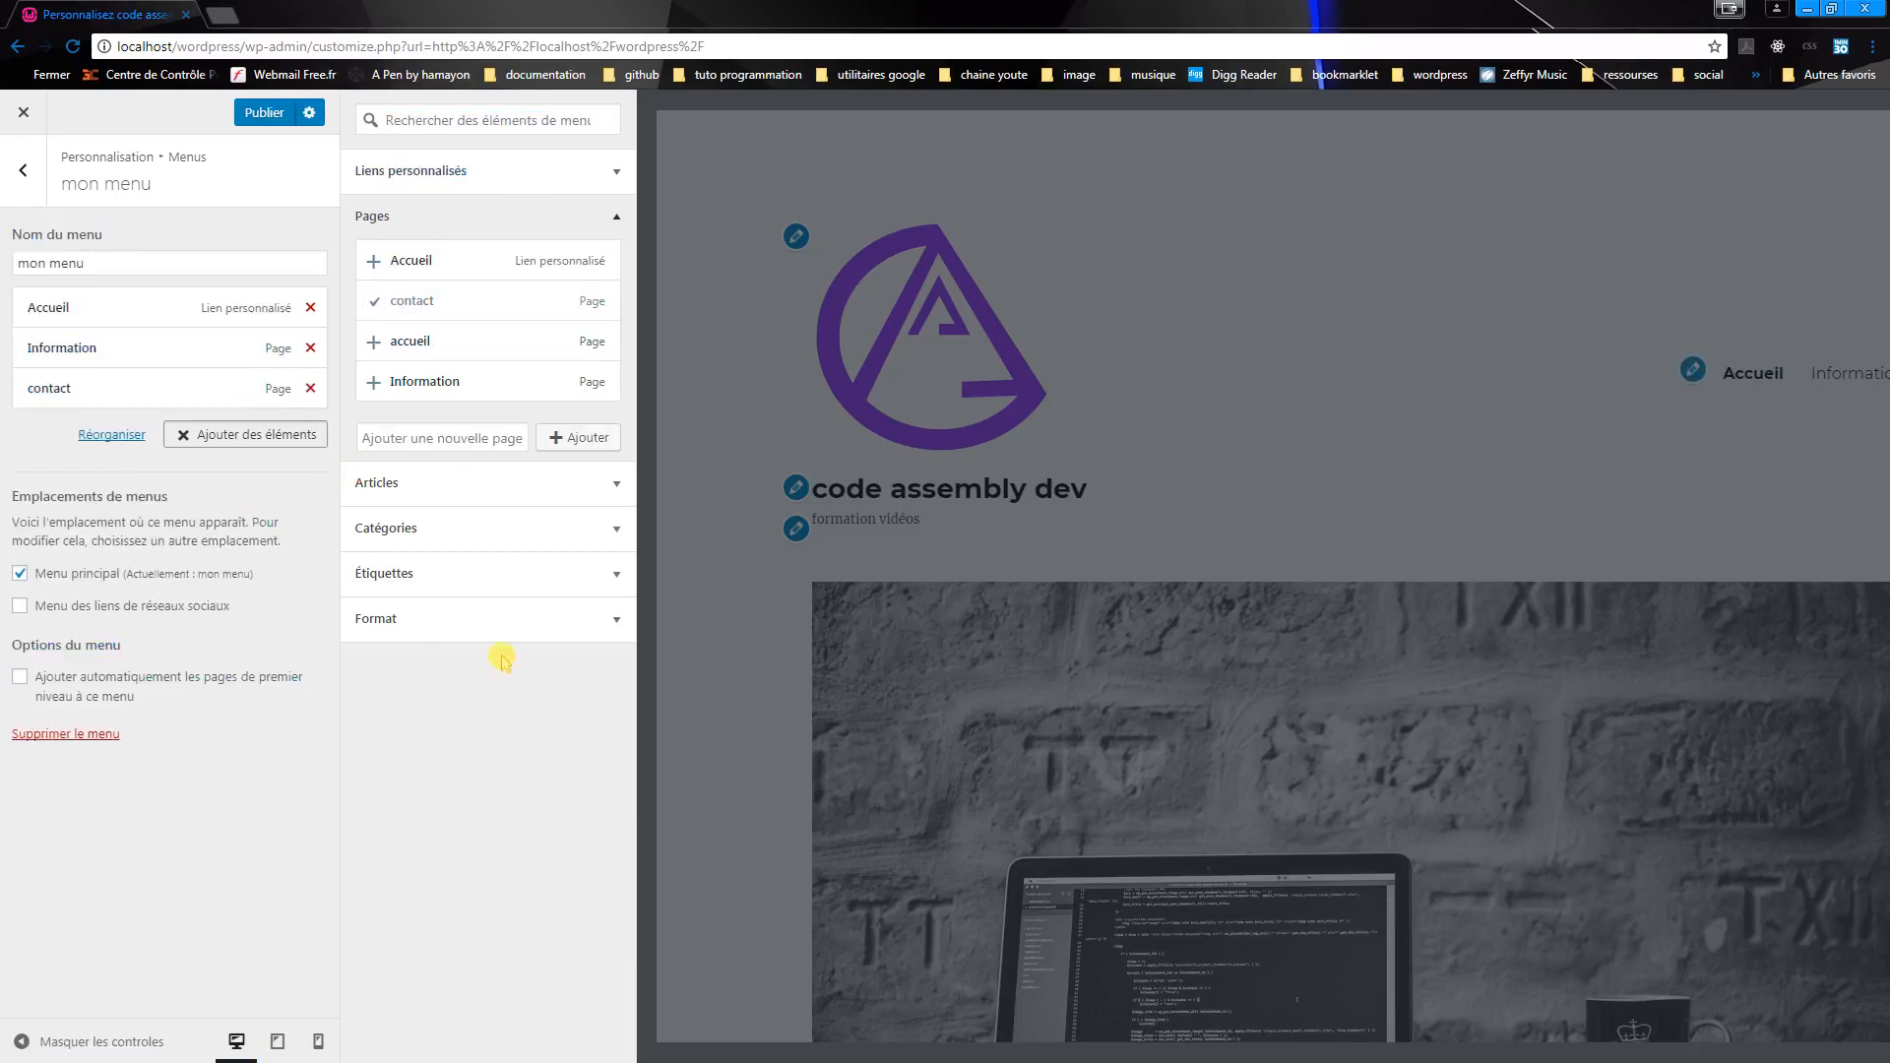
pyautogui.click(274, 125)
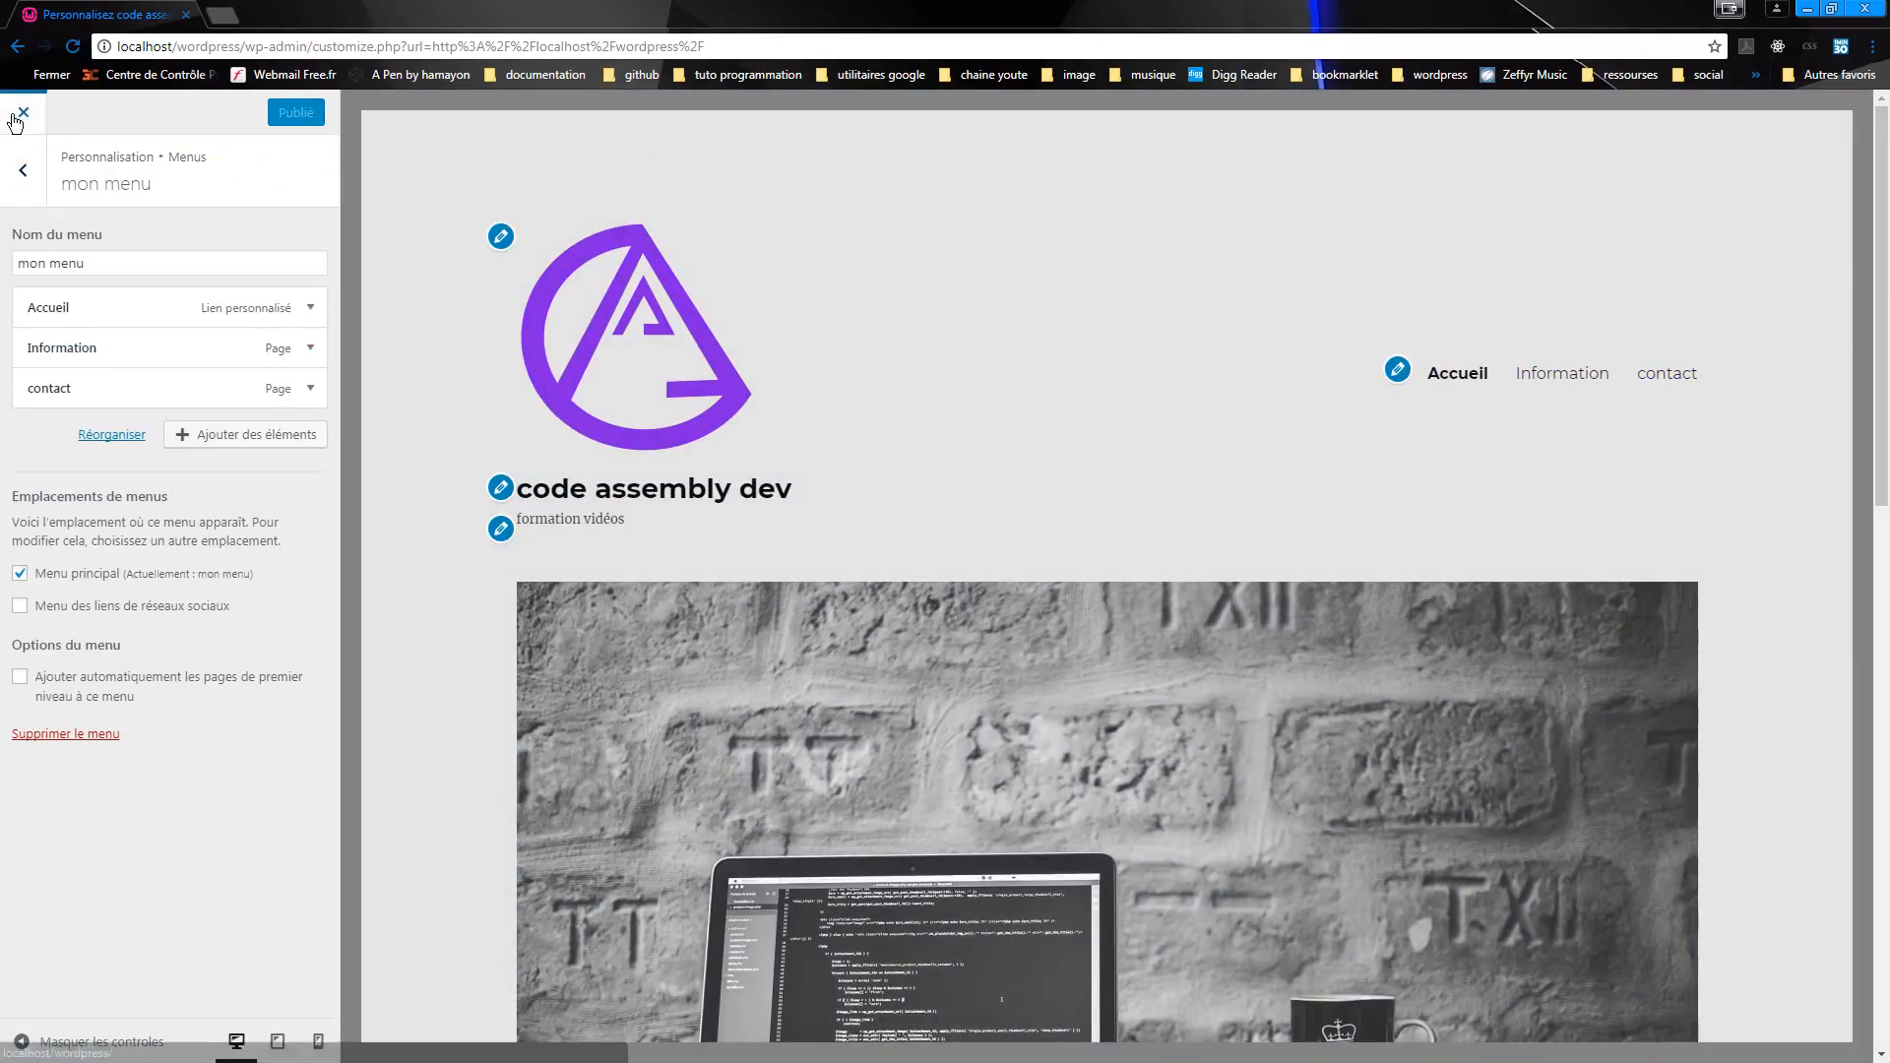
pyautogui.click(24, 115)
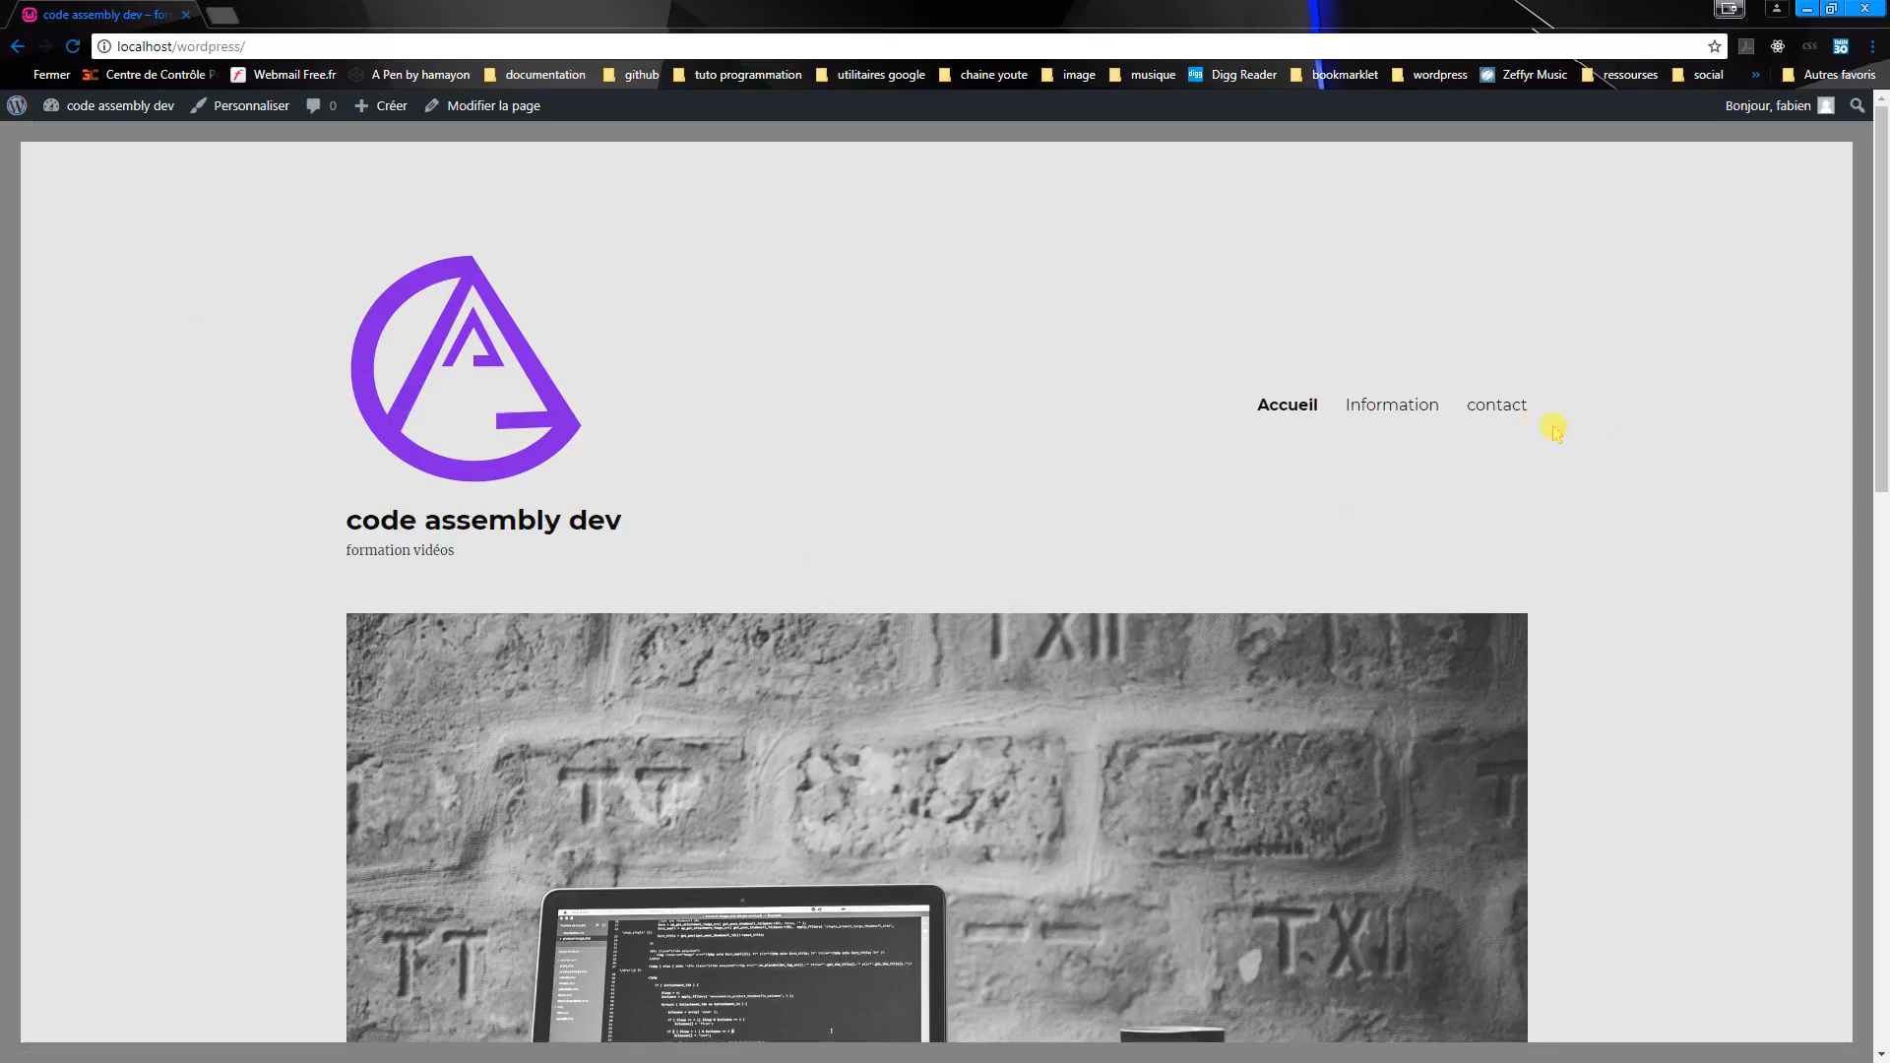
# - View the contact page from the site's navigation and check the telephone field in its form
pyautogui.click(1499, 411)
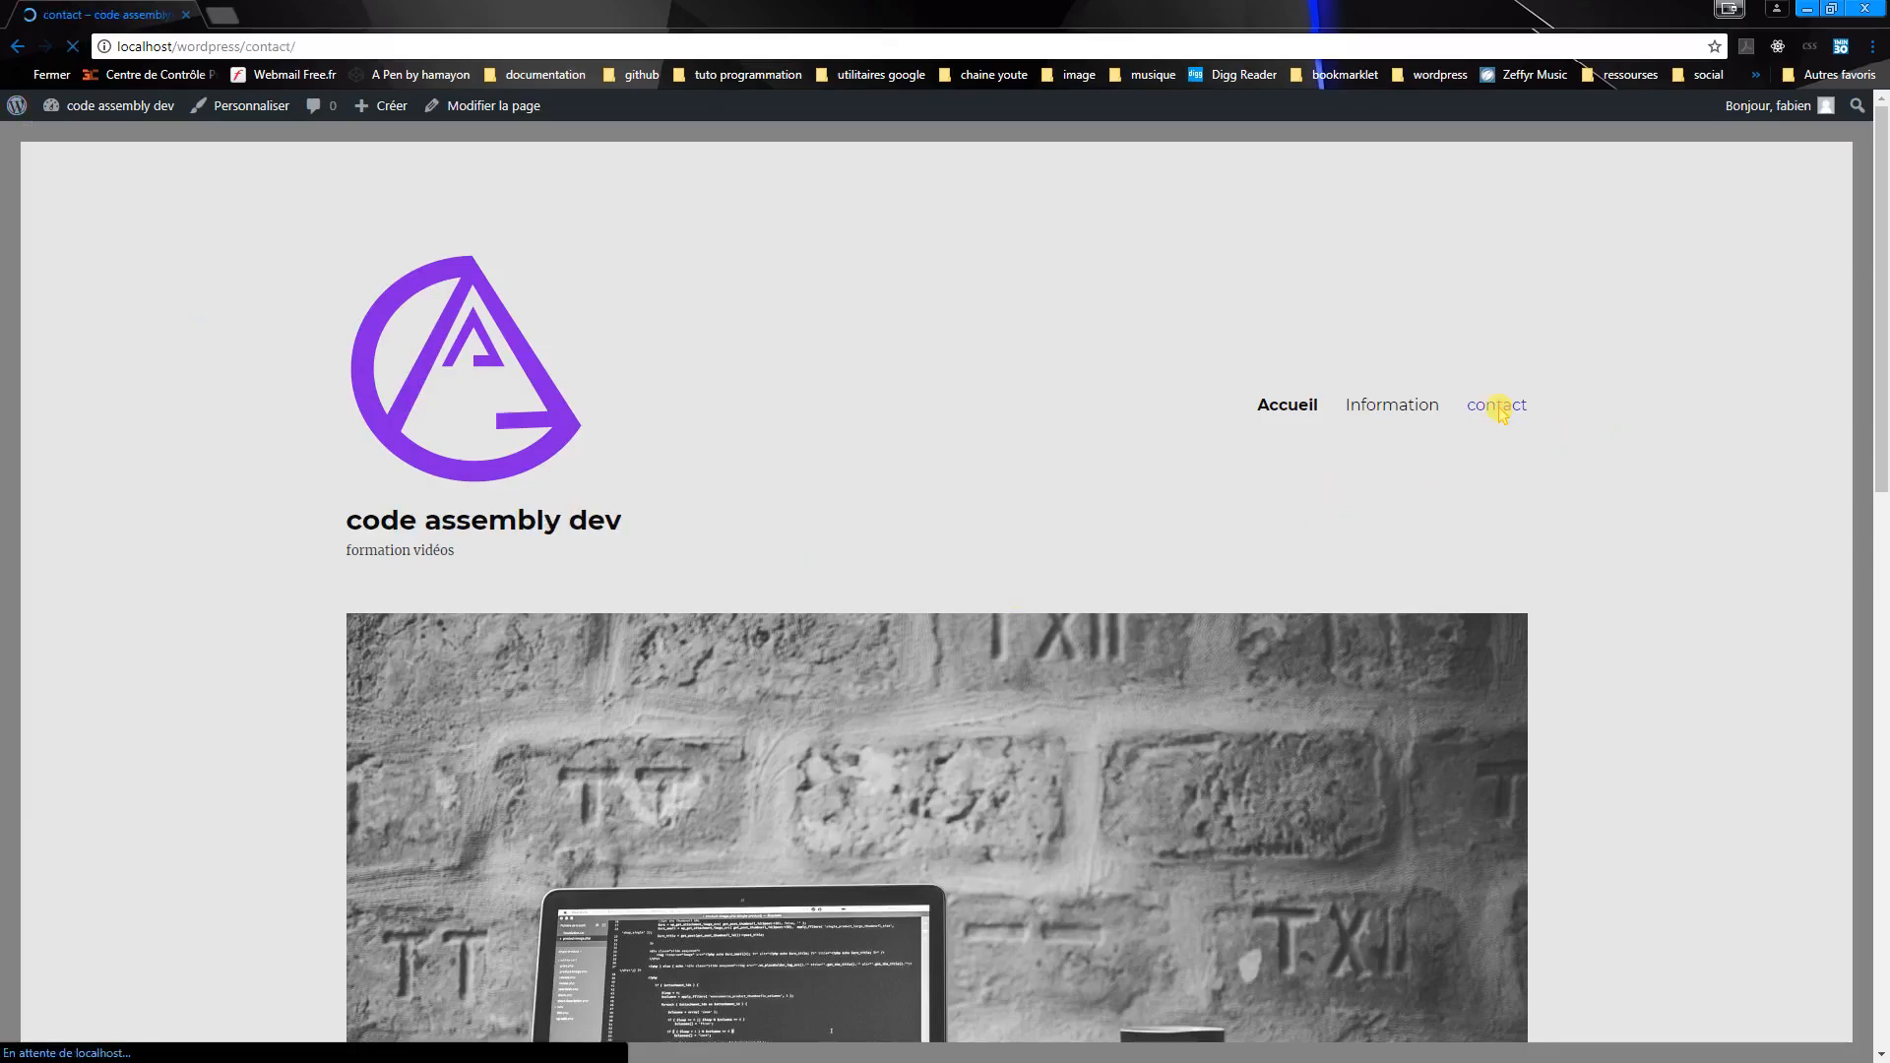
pyautogui.scroll(-10, 1458, 438)
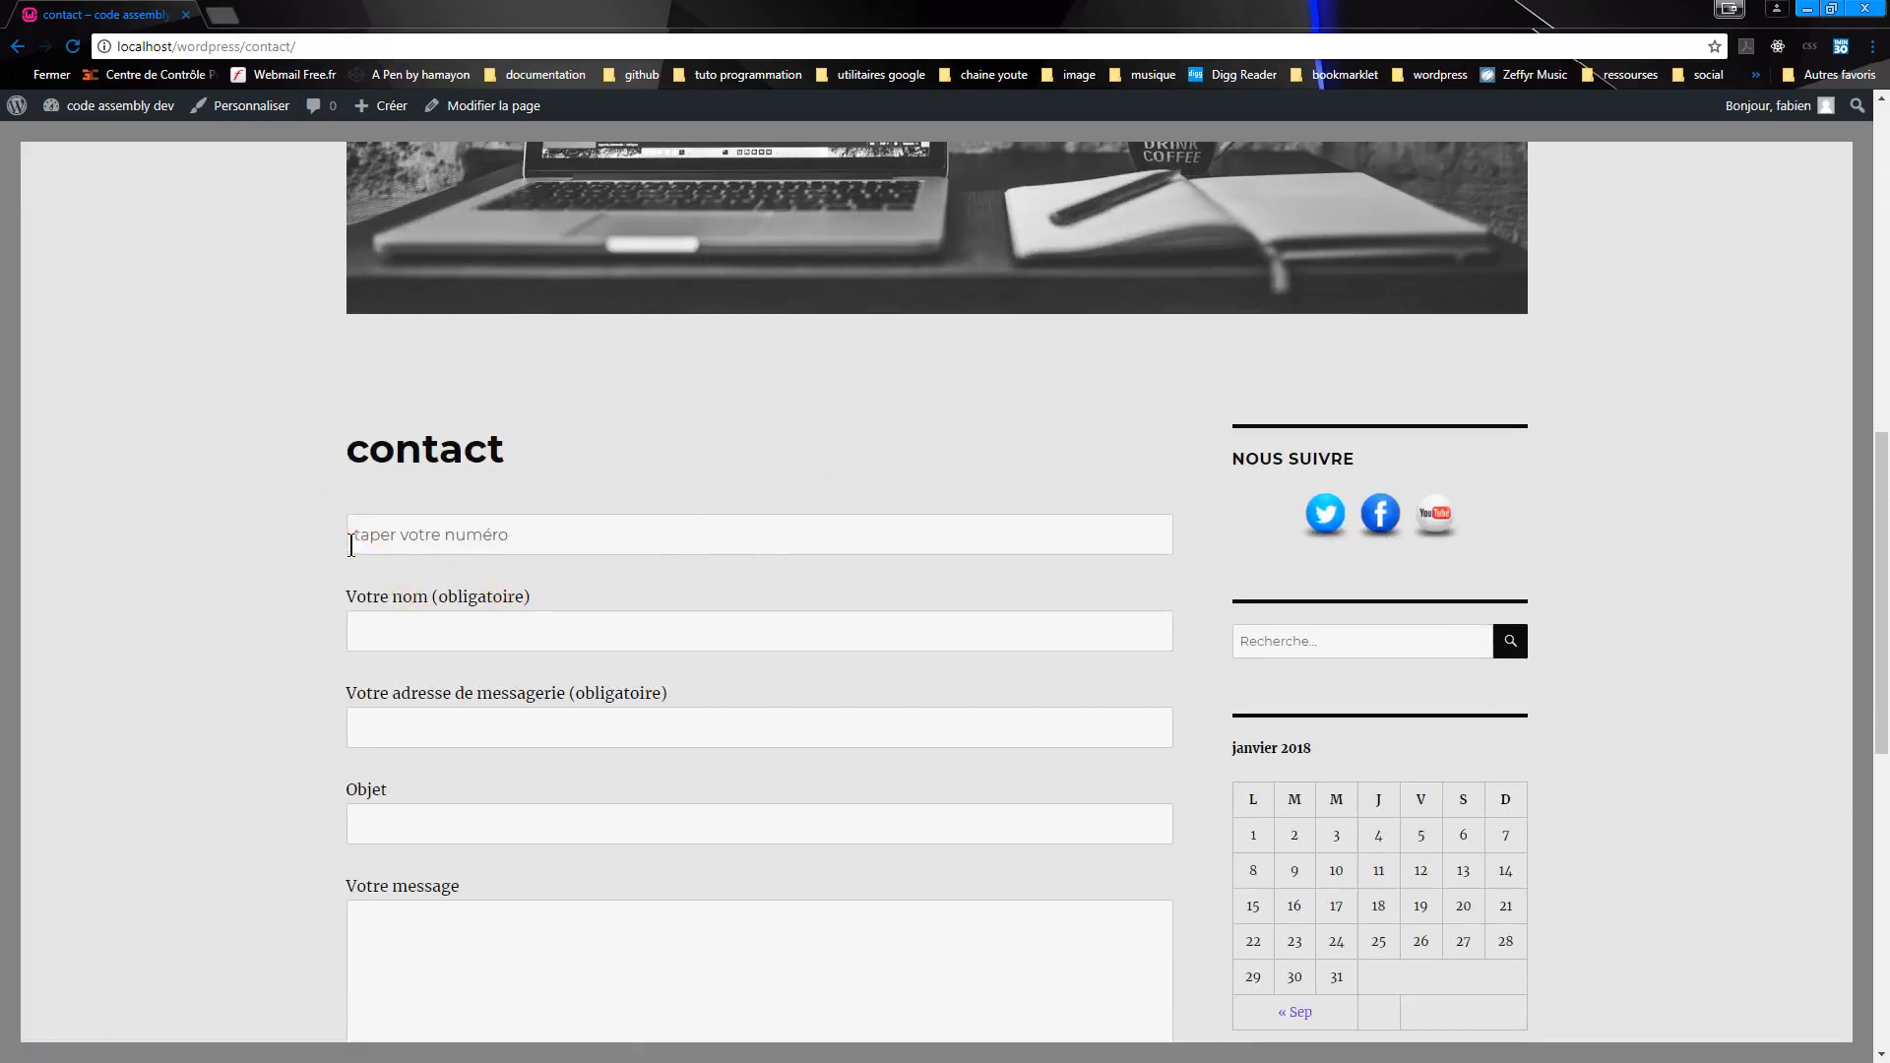
pyautogui.click(493, 544)
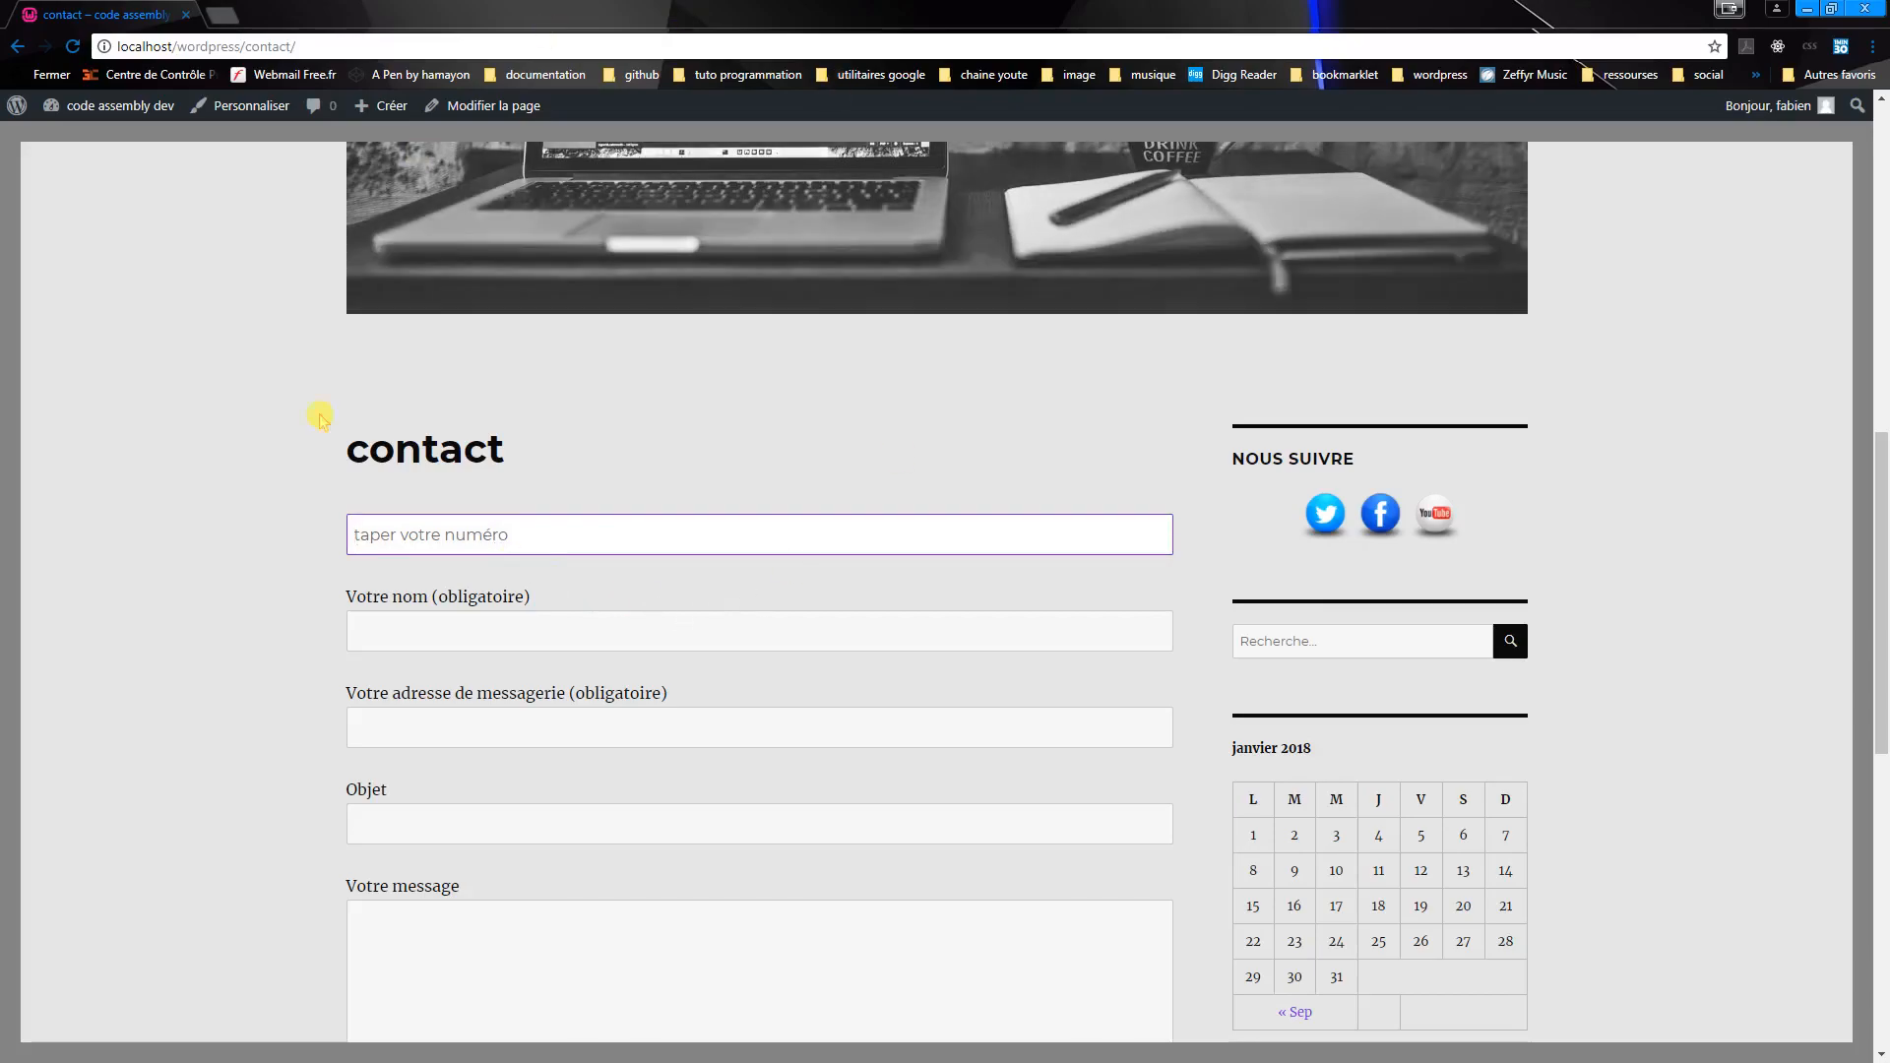
# - Return to the dashboard and open Formulaire de contact 1 for editing through the Contact Form 7 plugin's settings
pyautogui.click(88, 141)
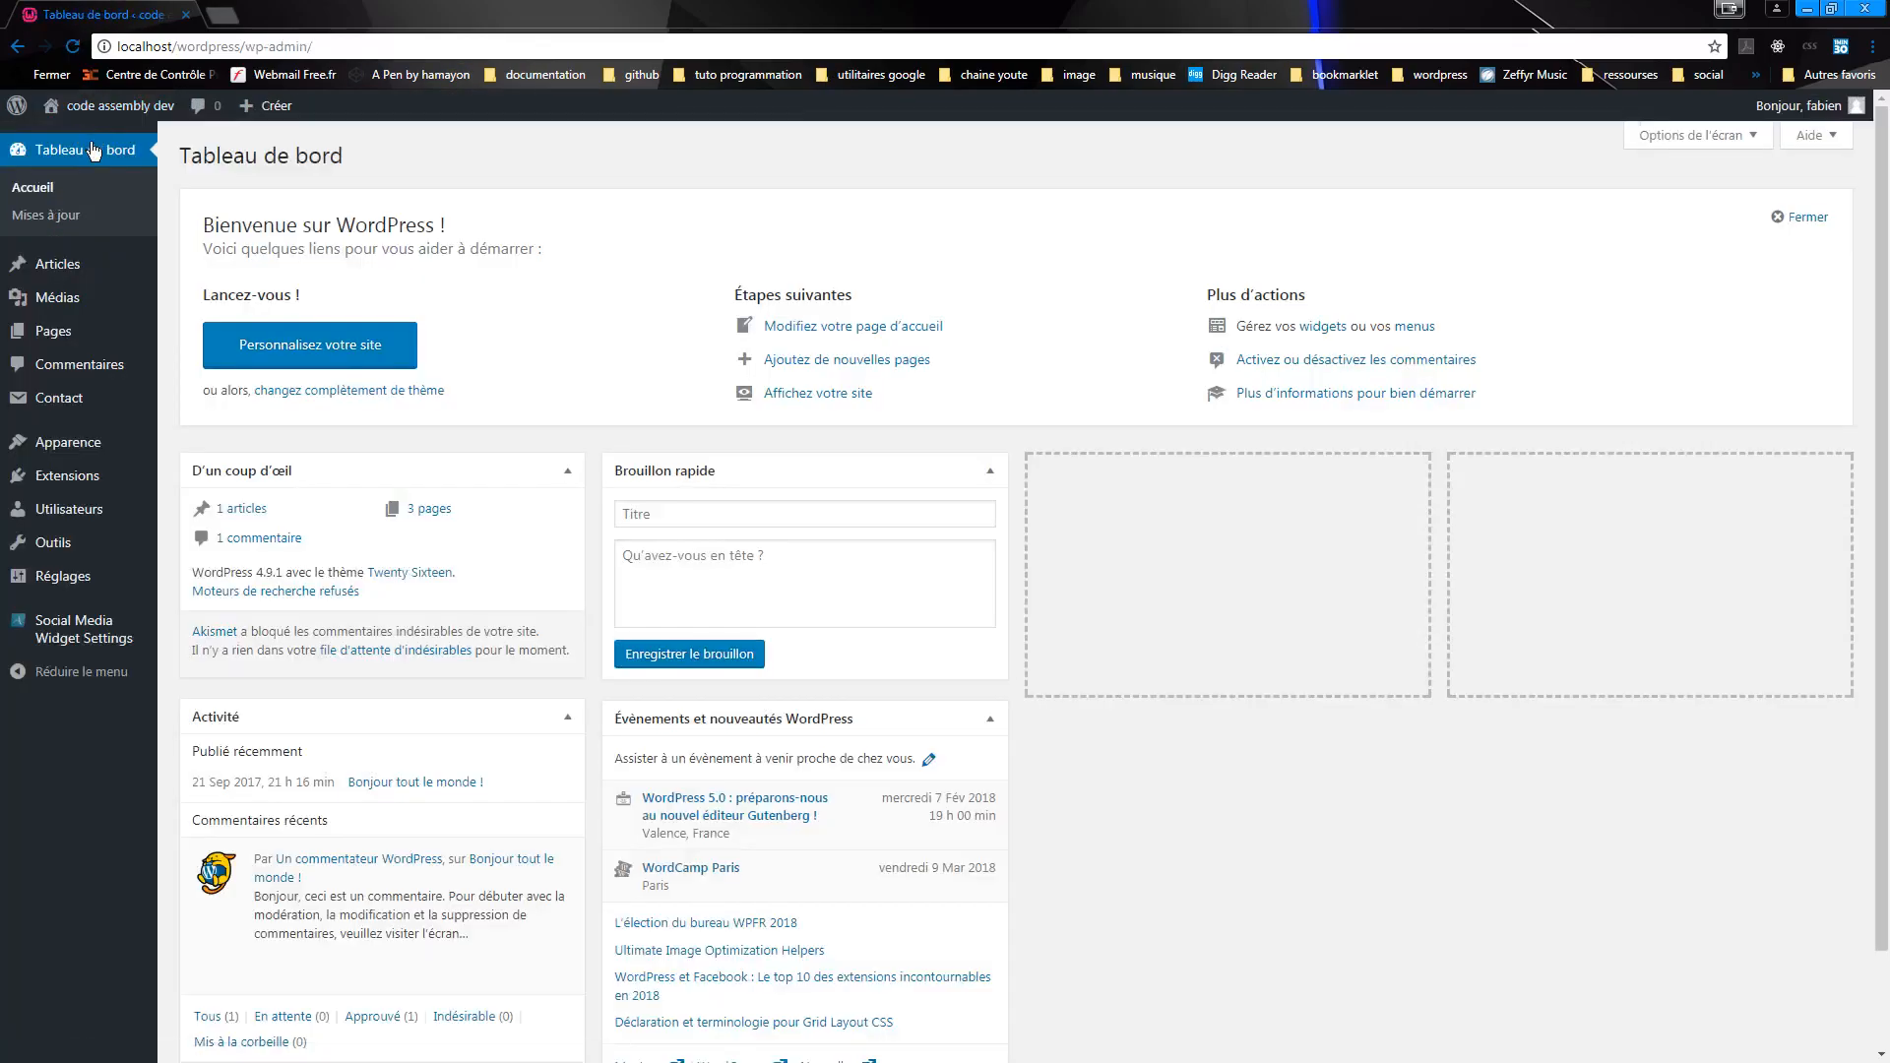
pyautogui.click(20, 49)
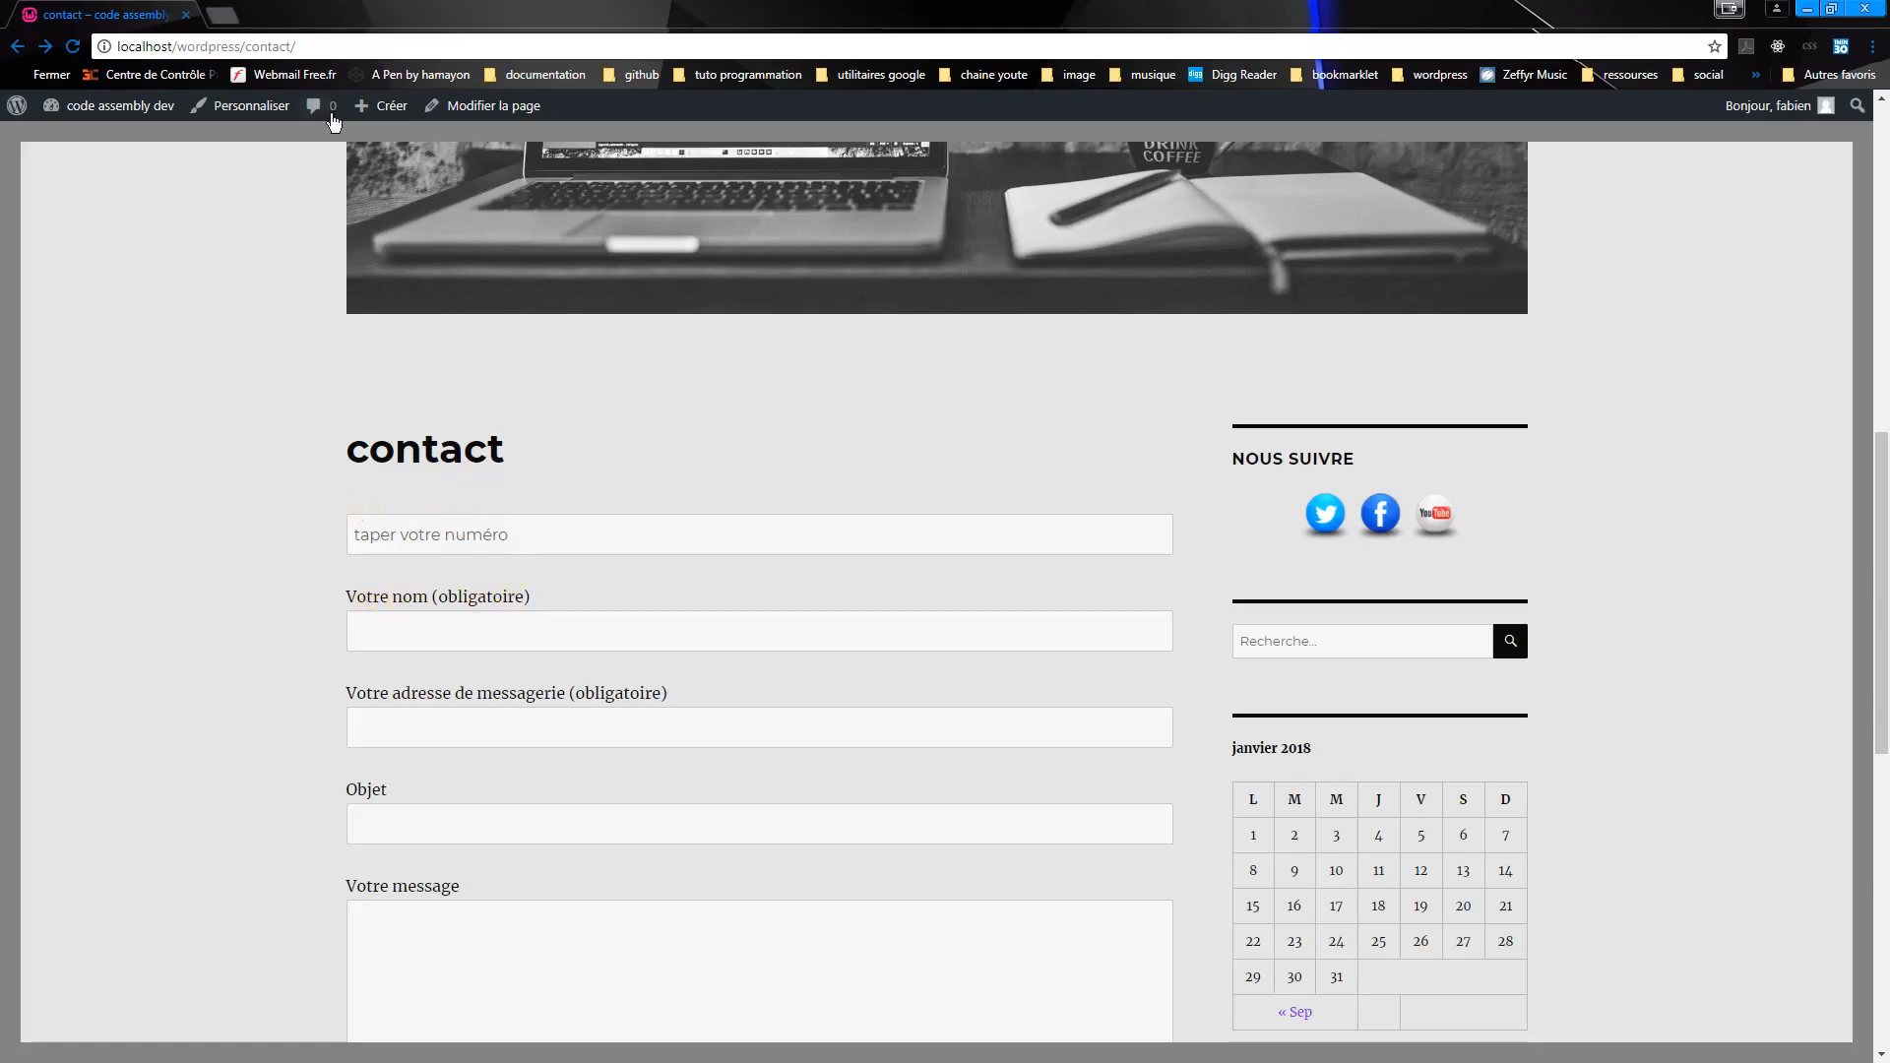
pyautogui.click(76, 107)
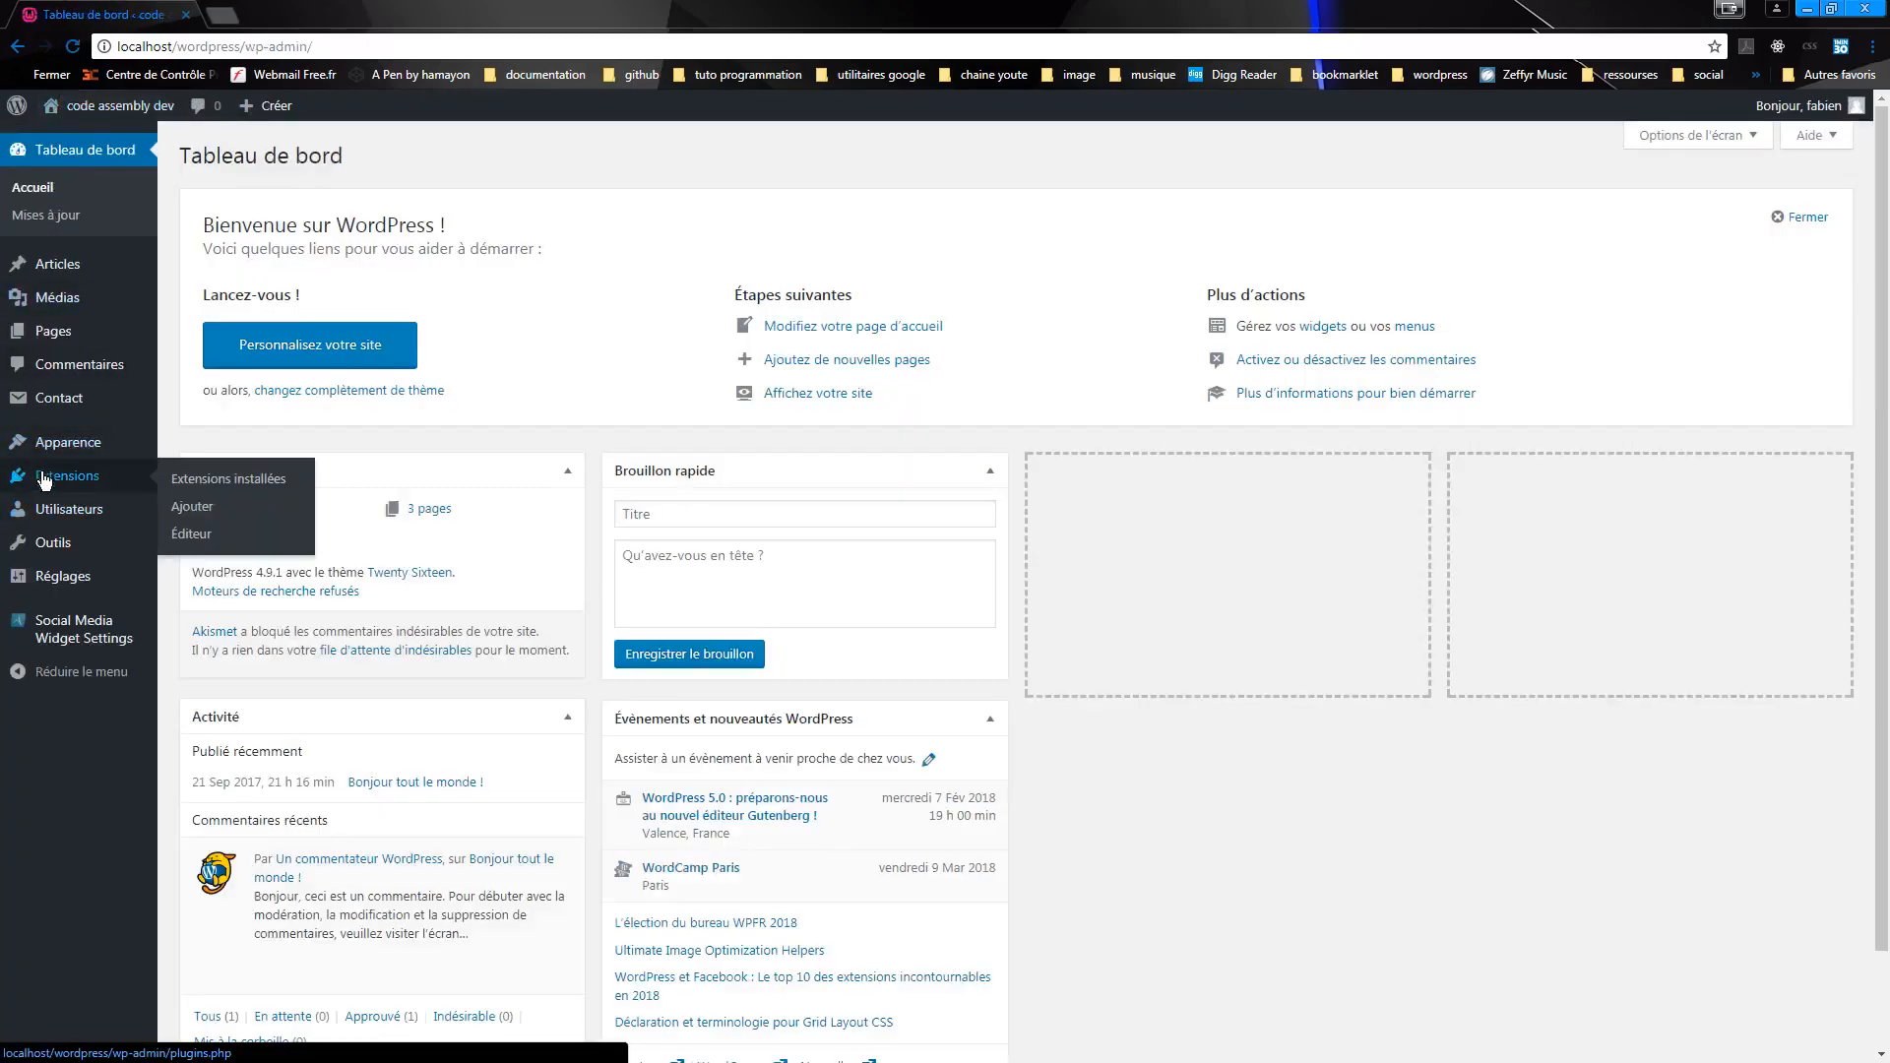
pyautogui.click(43, 480)
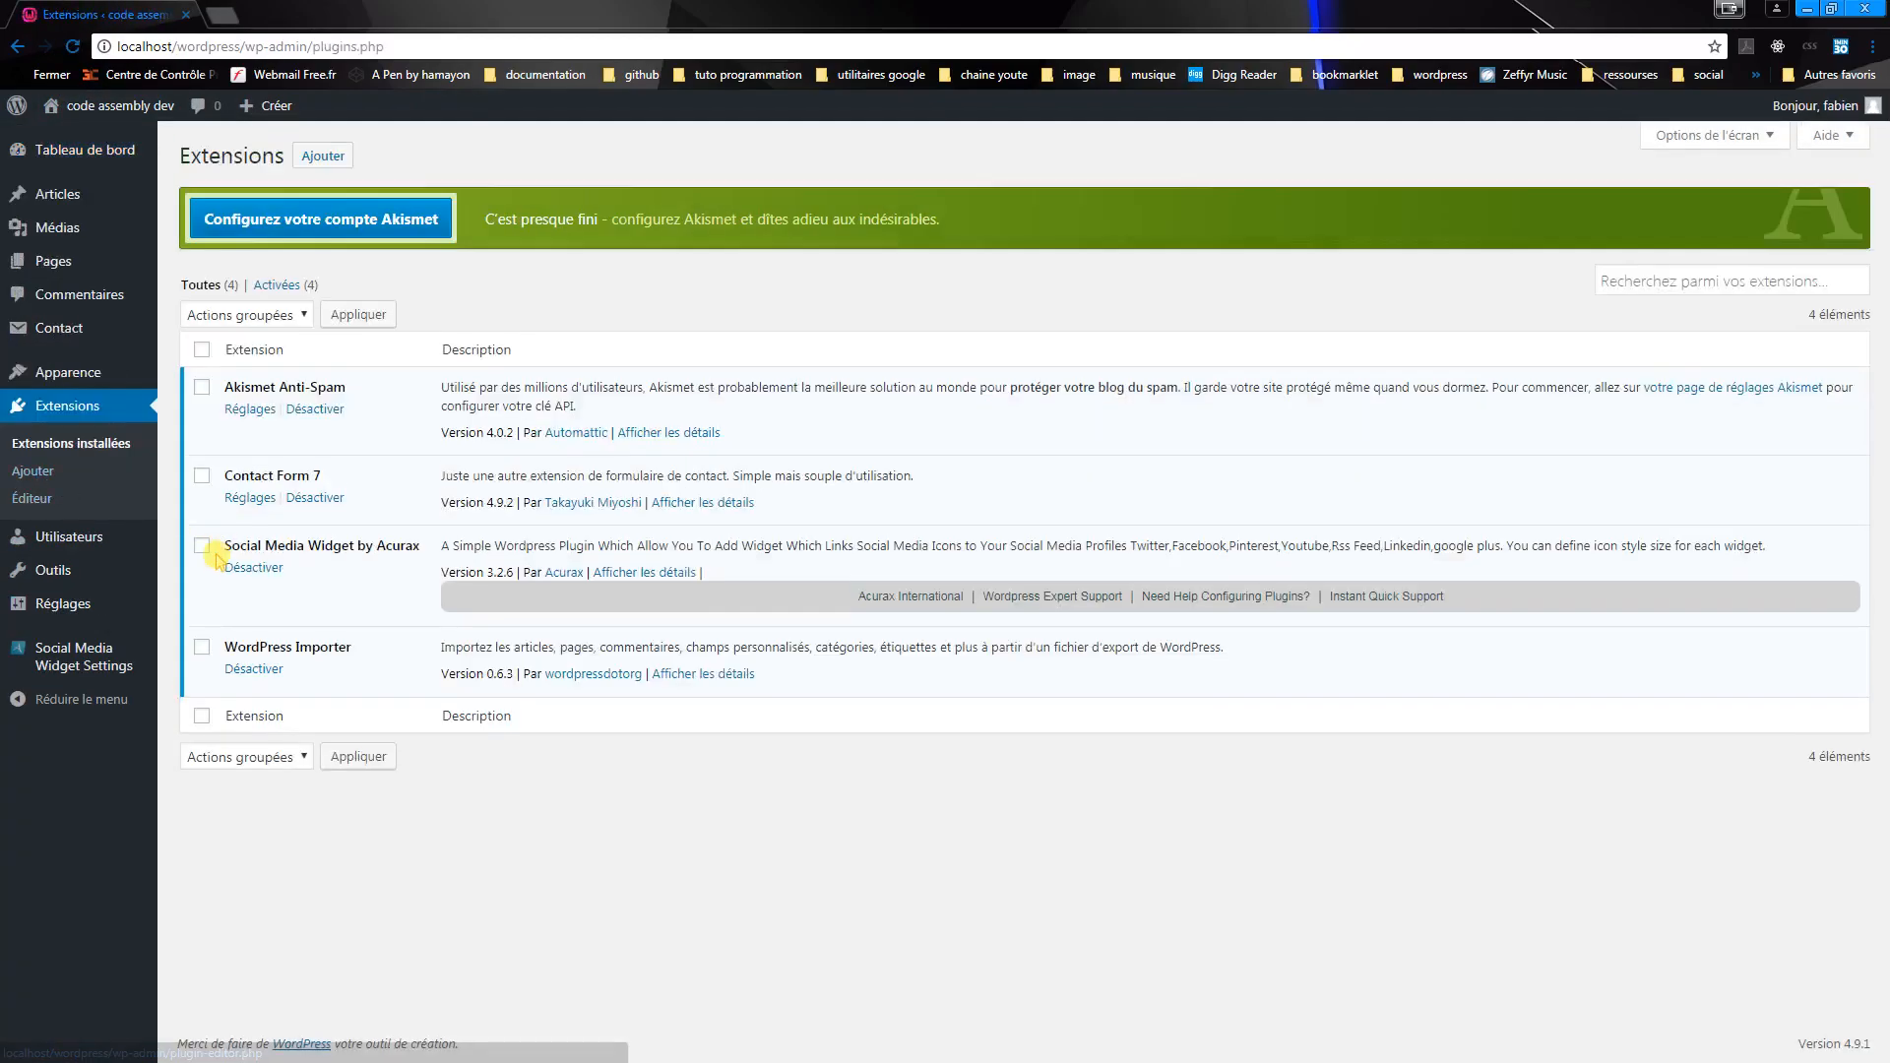
pyautogui.click(249, 499)
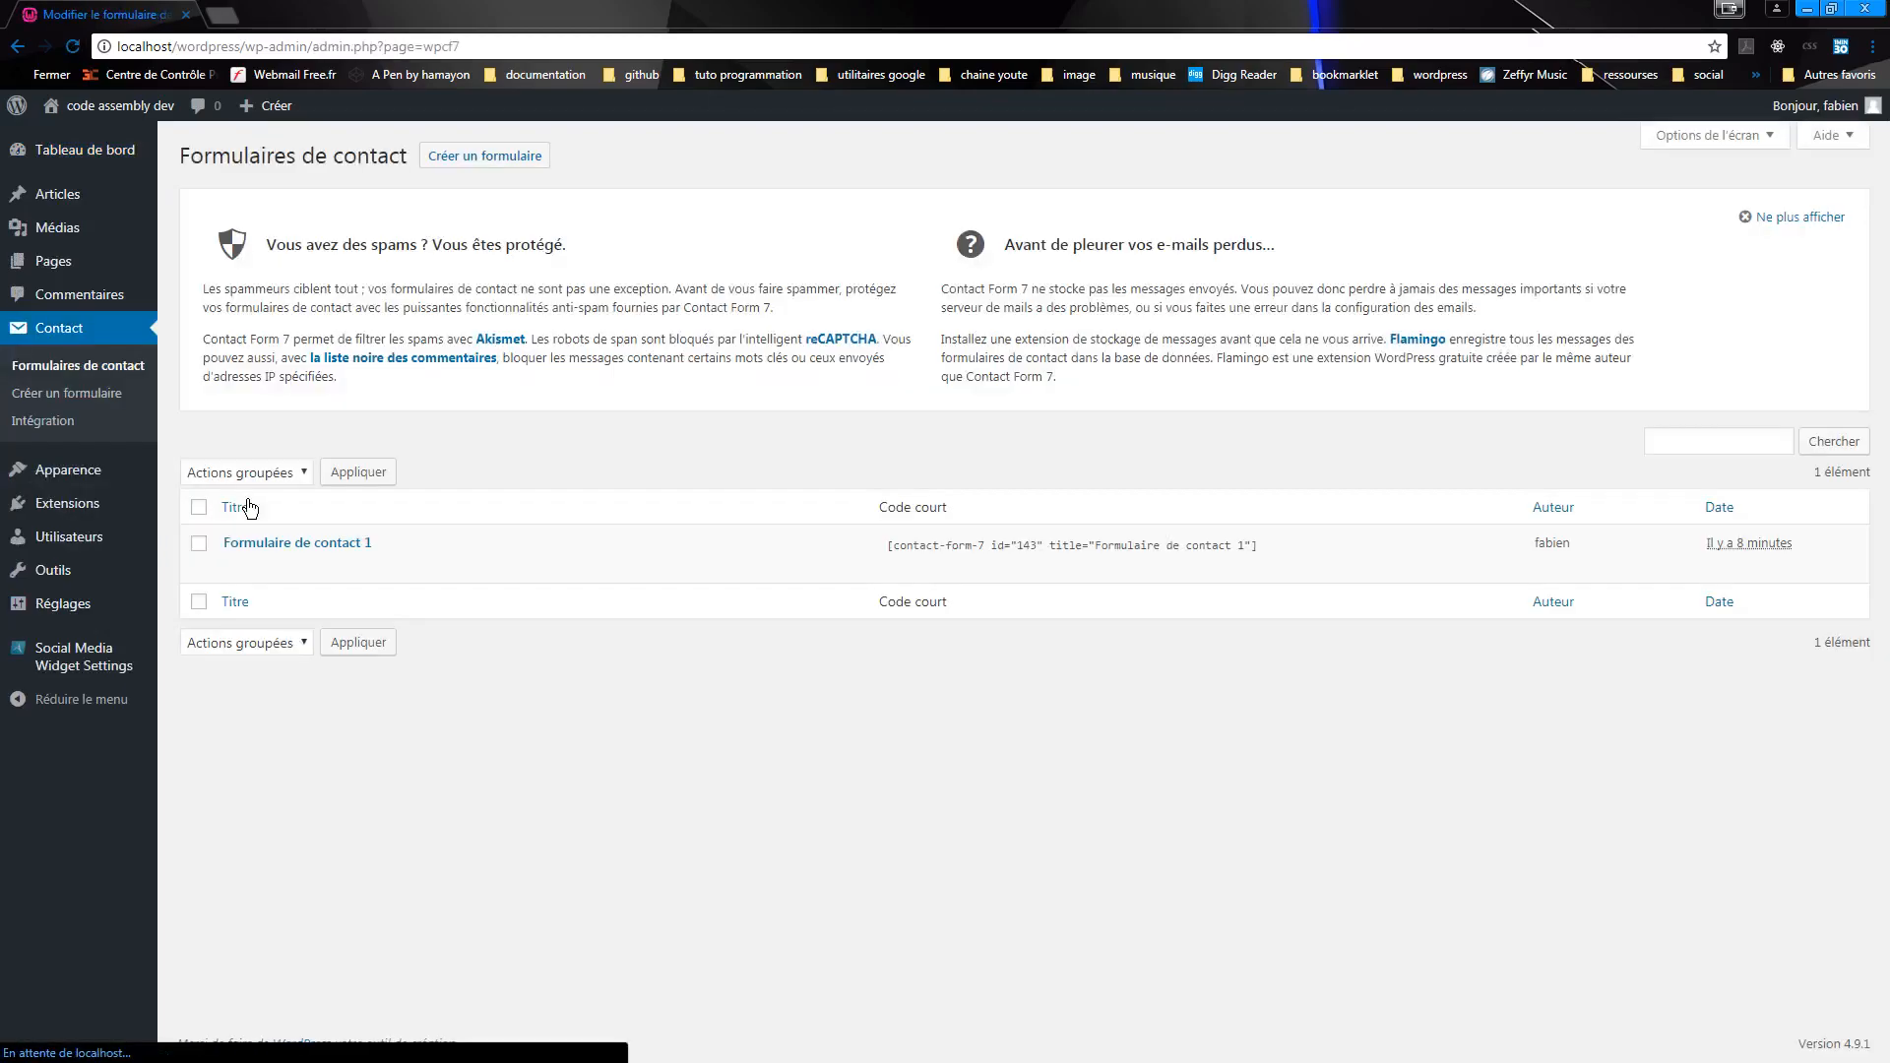
pyautogui.click(249, 542)
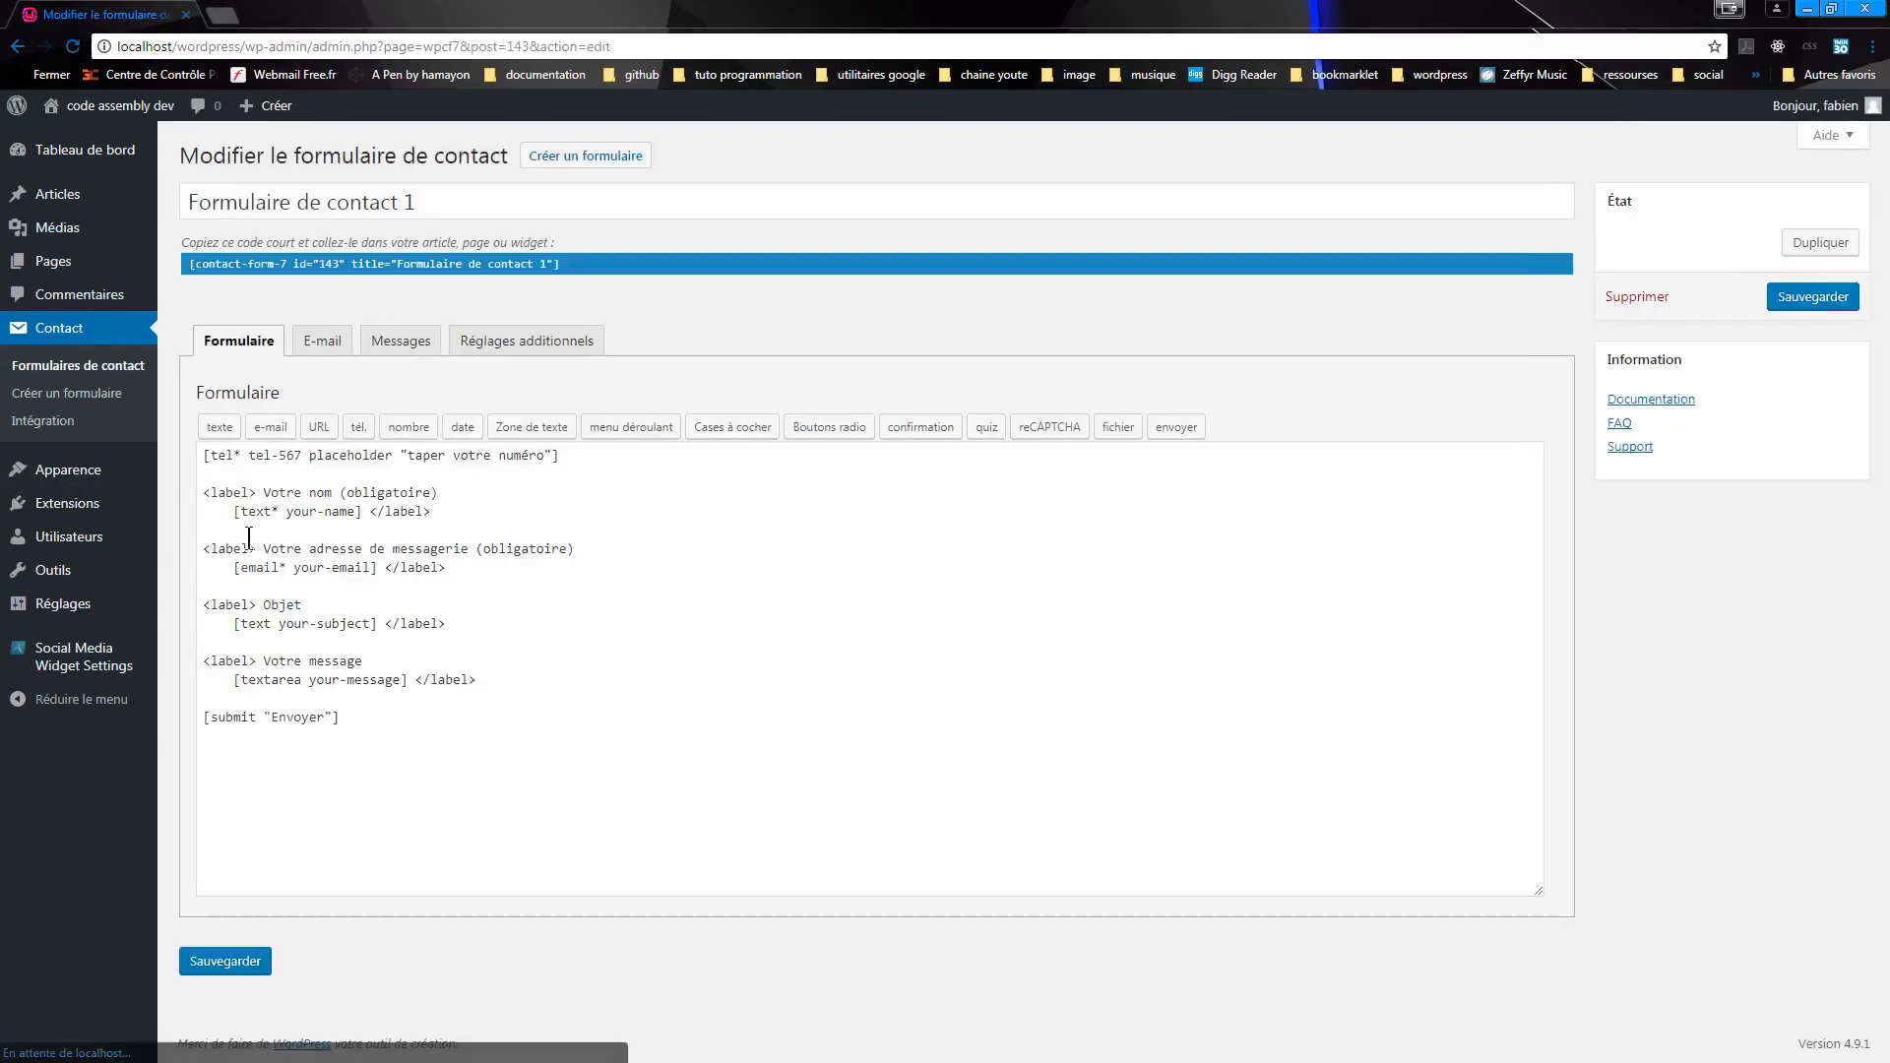
# - Wrap the telephone tag in a label reading "numéro de tel", with the label text on its own line above, and save the form
pyautogui.click(203, 463)
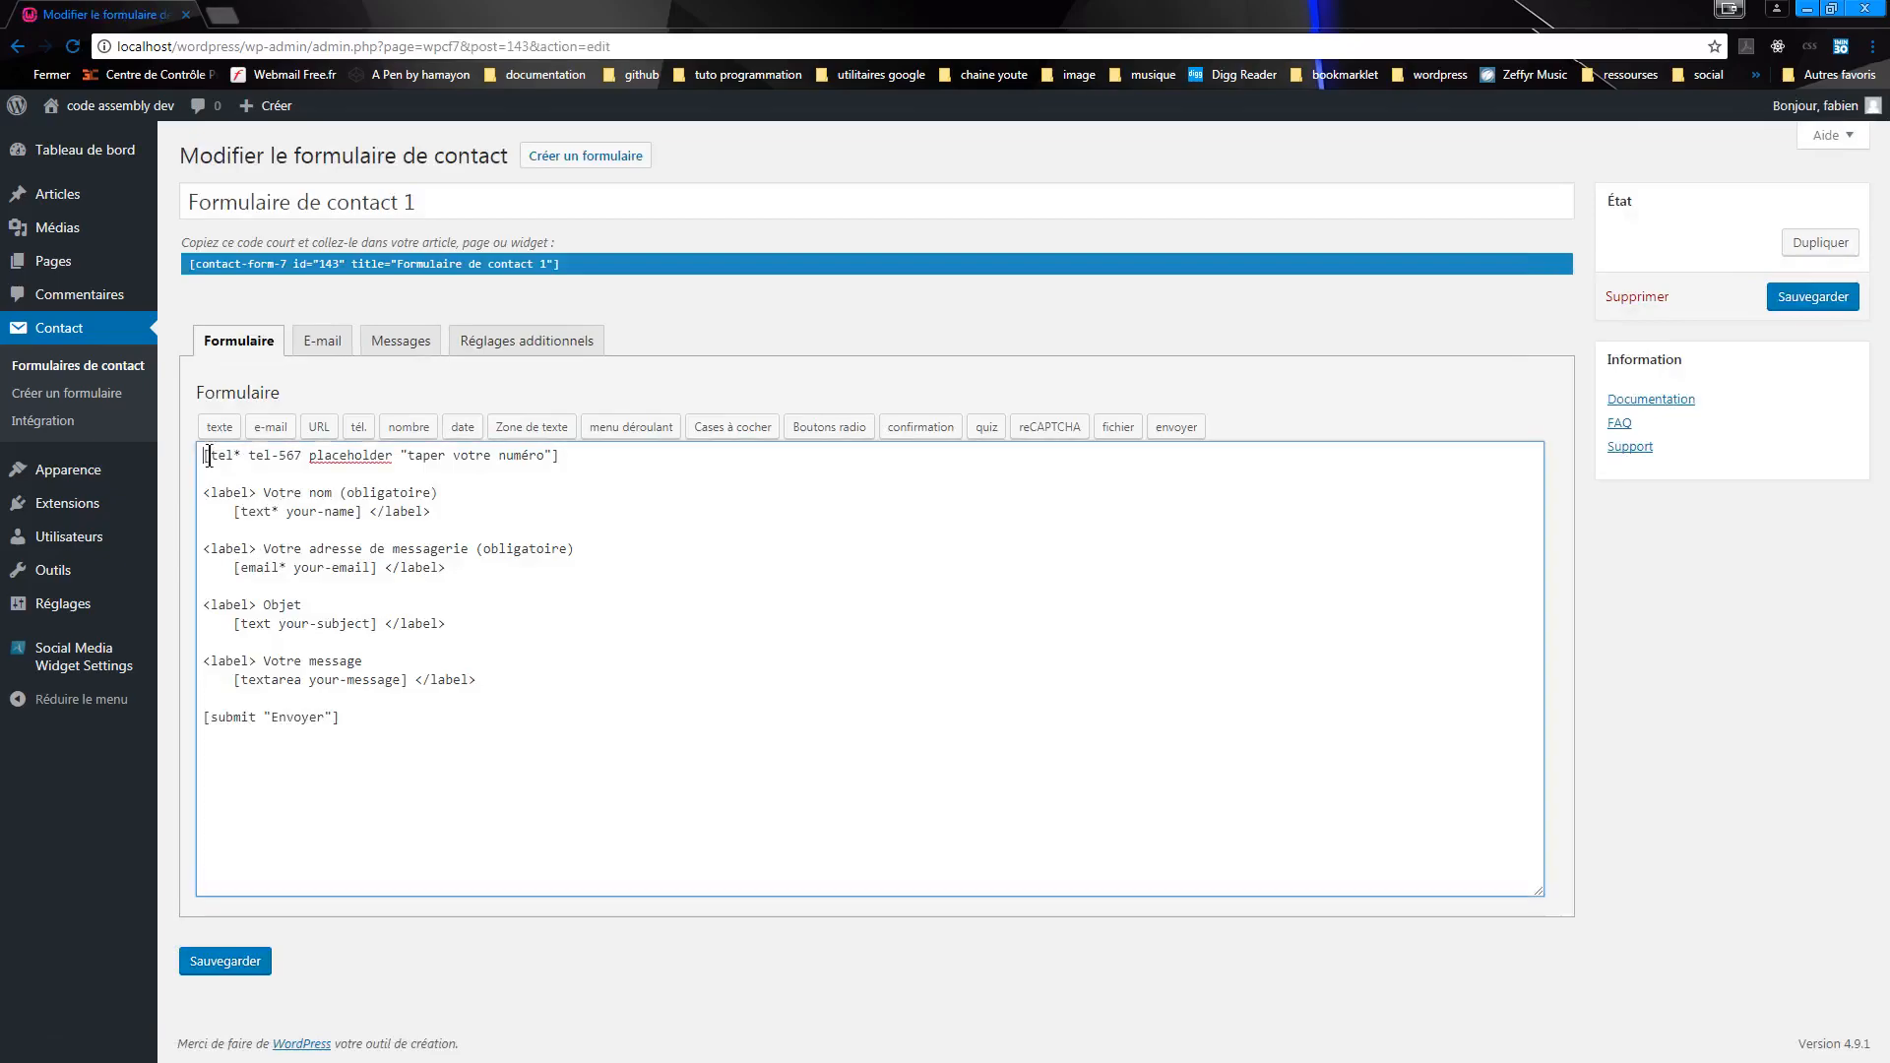
pyautogui.press('Return')
pyautogui.click(207, 451)
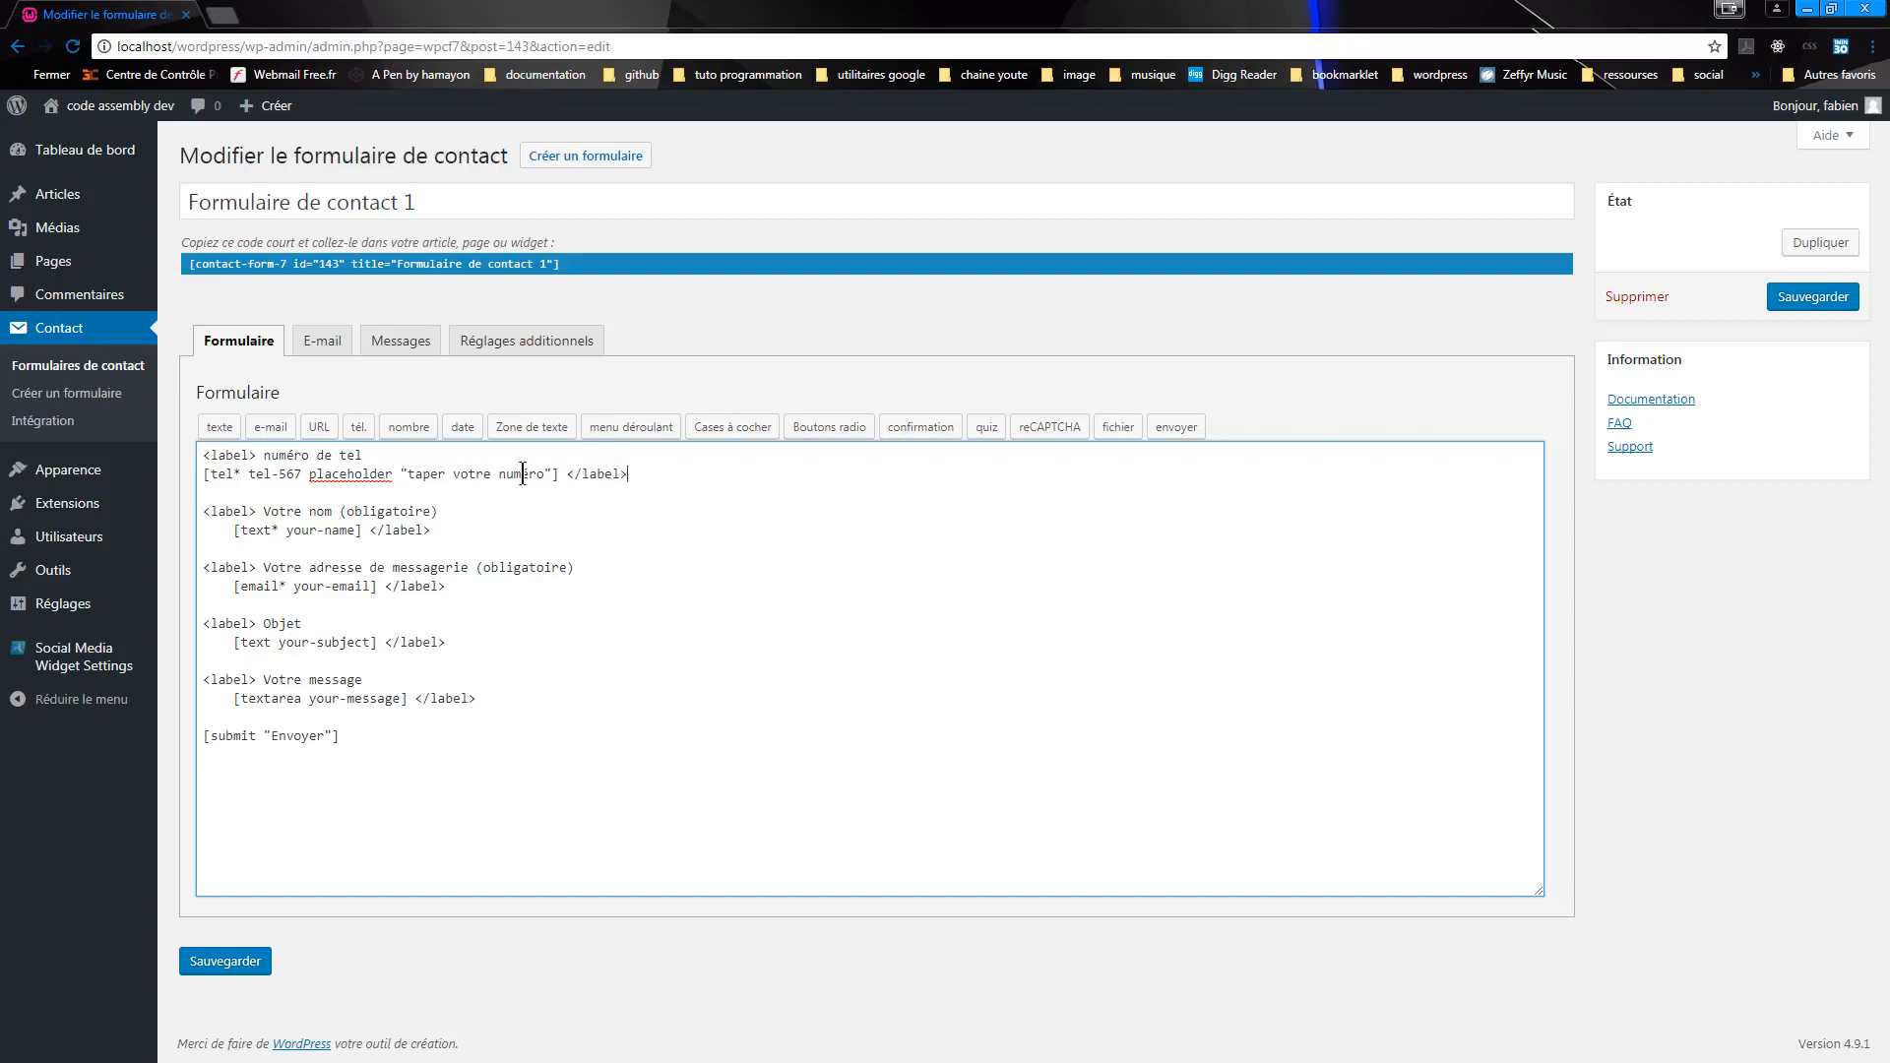
pyautogui.click(1823, 298)
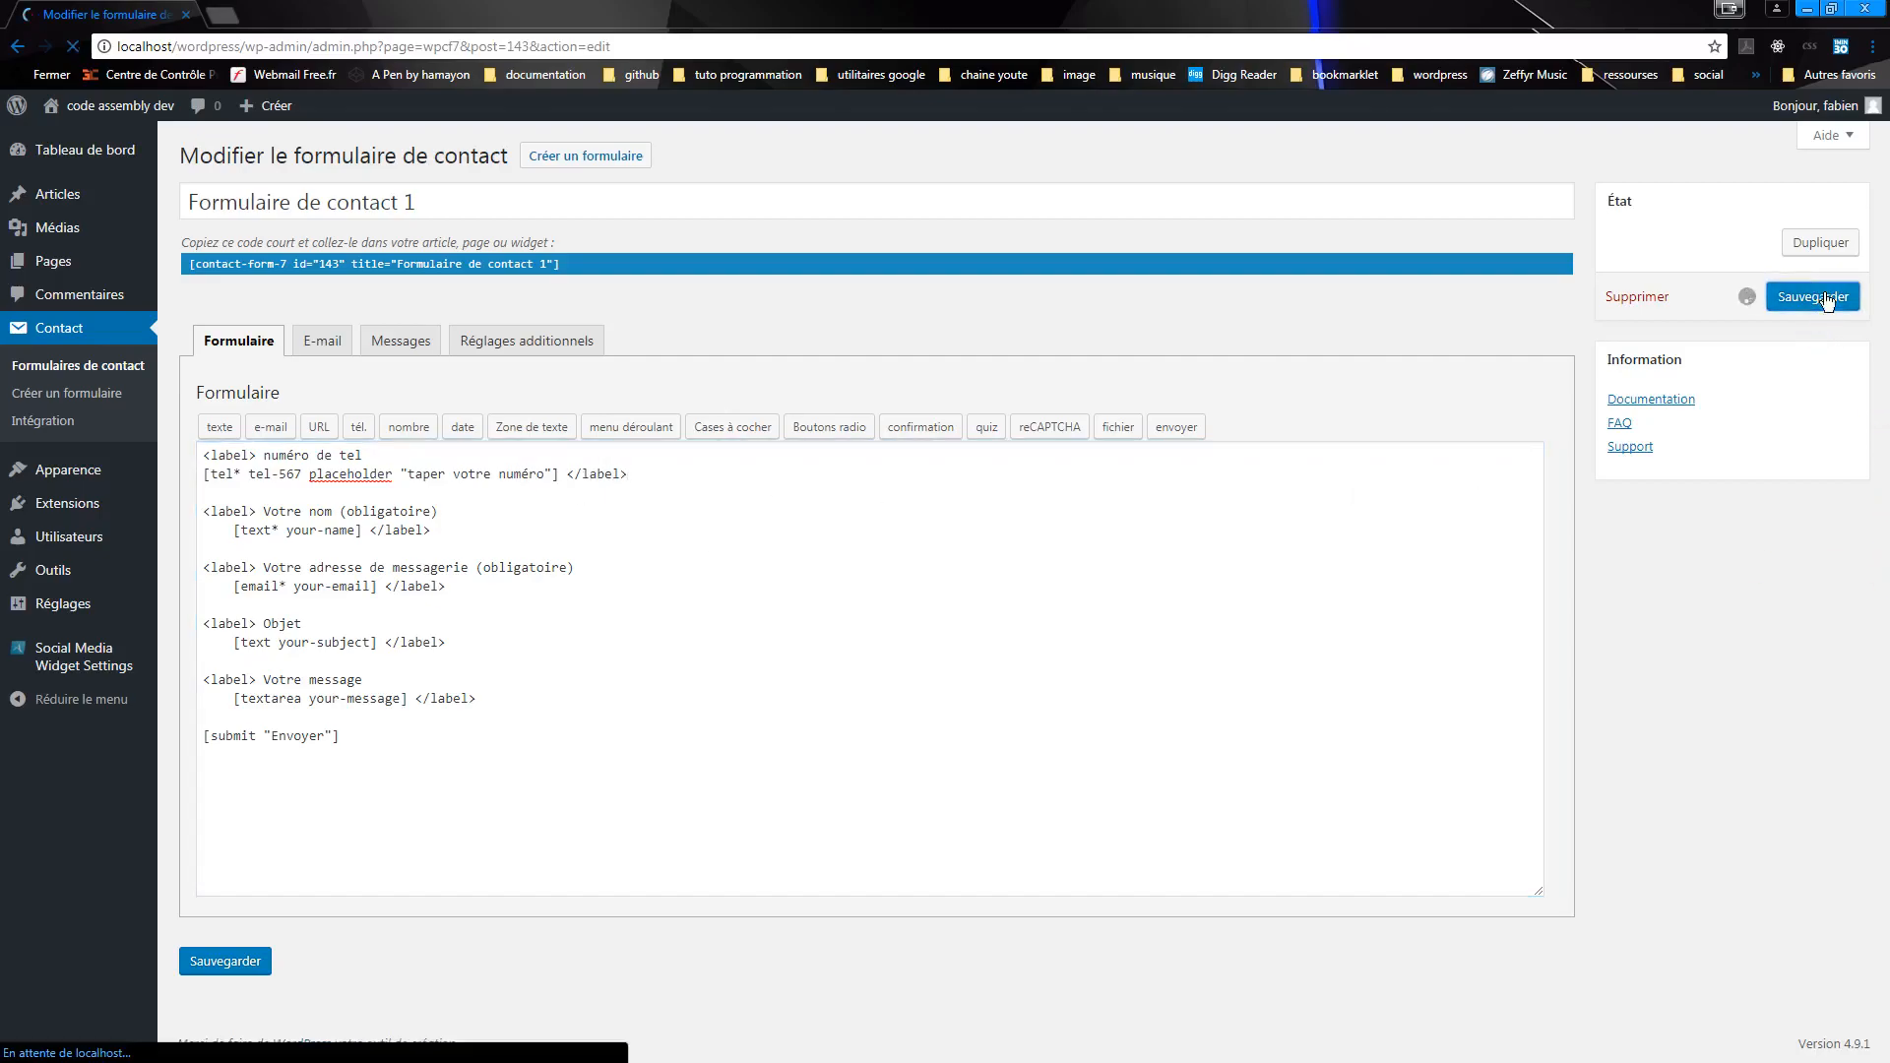
# - View the contact page on the site and check the telephone field's label
pyautogui.click(114, 106)
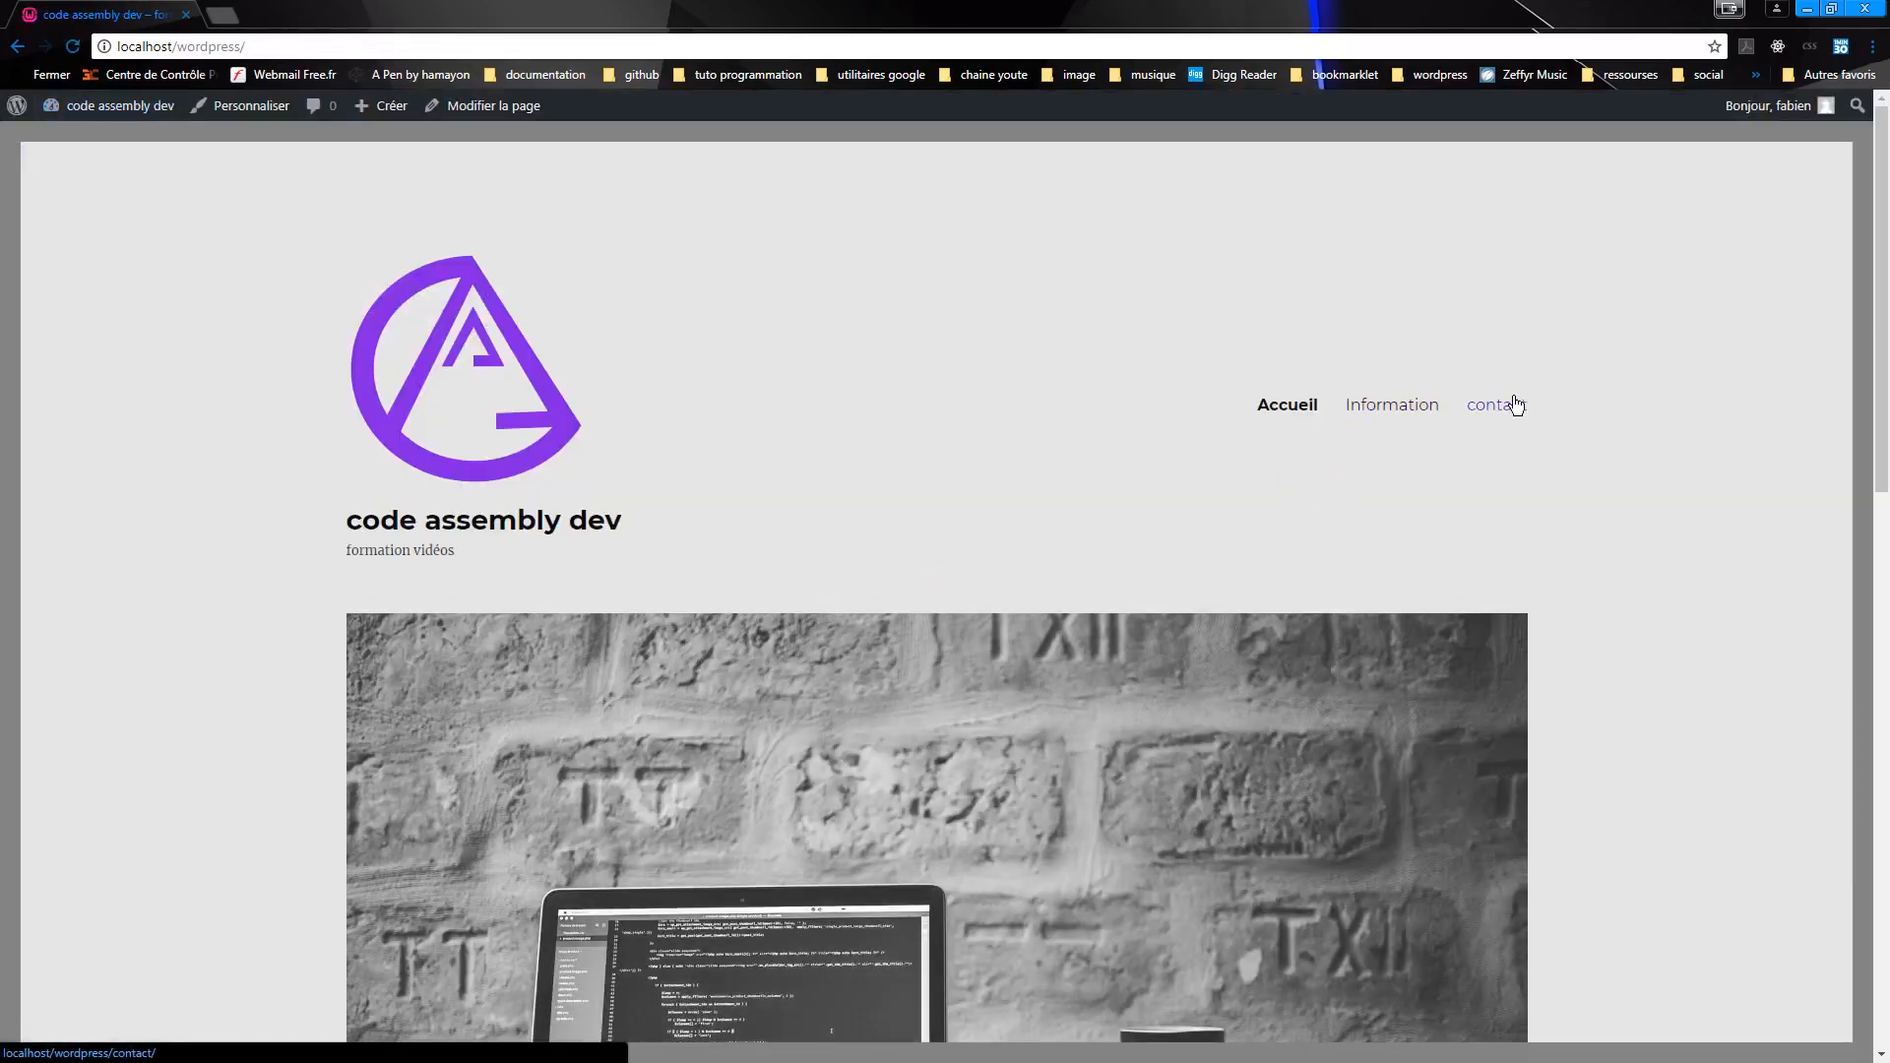
pyautogui.click(1516, 405)
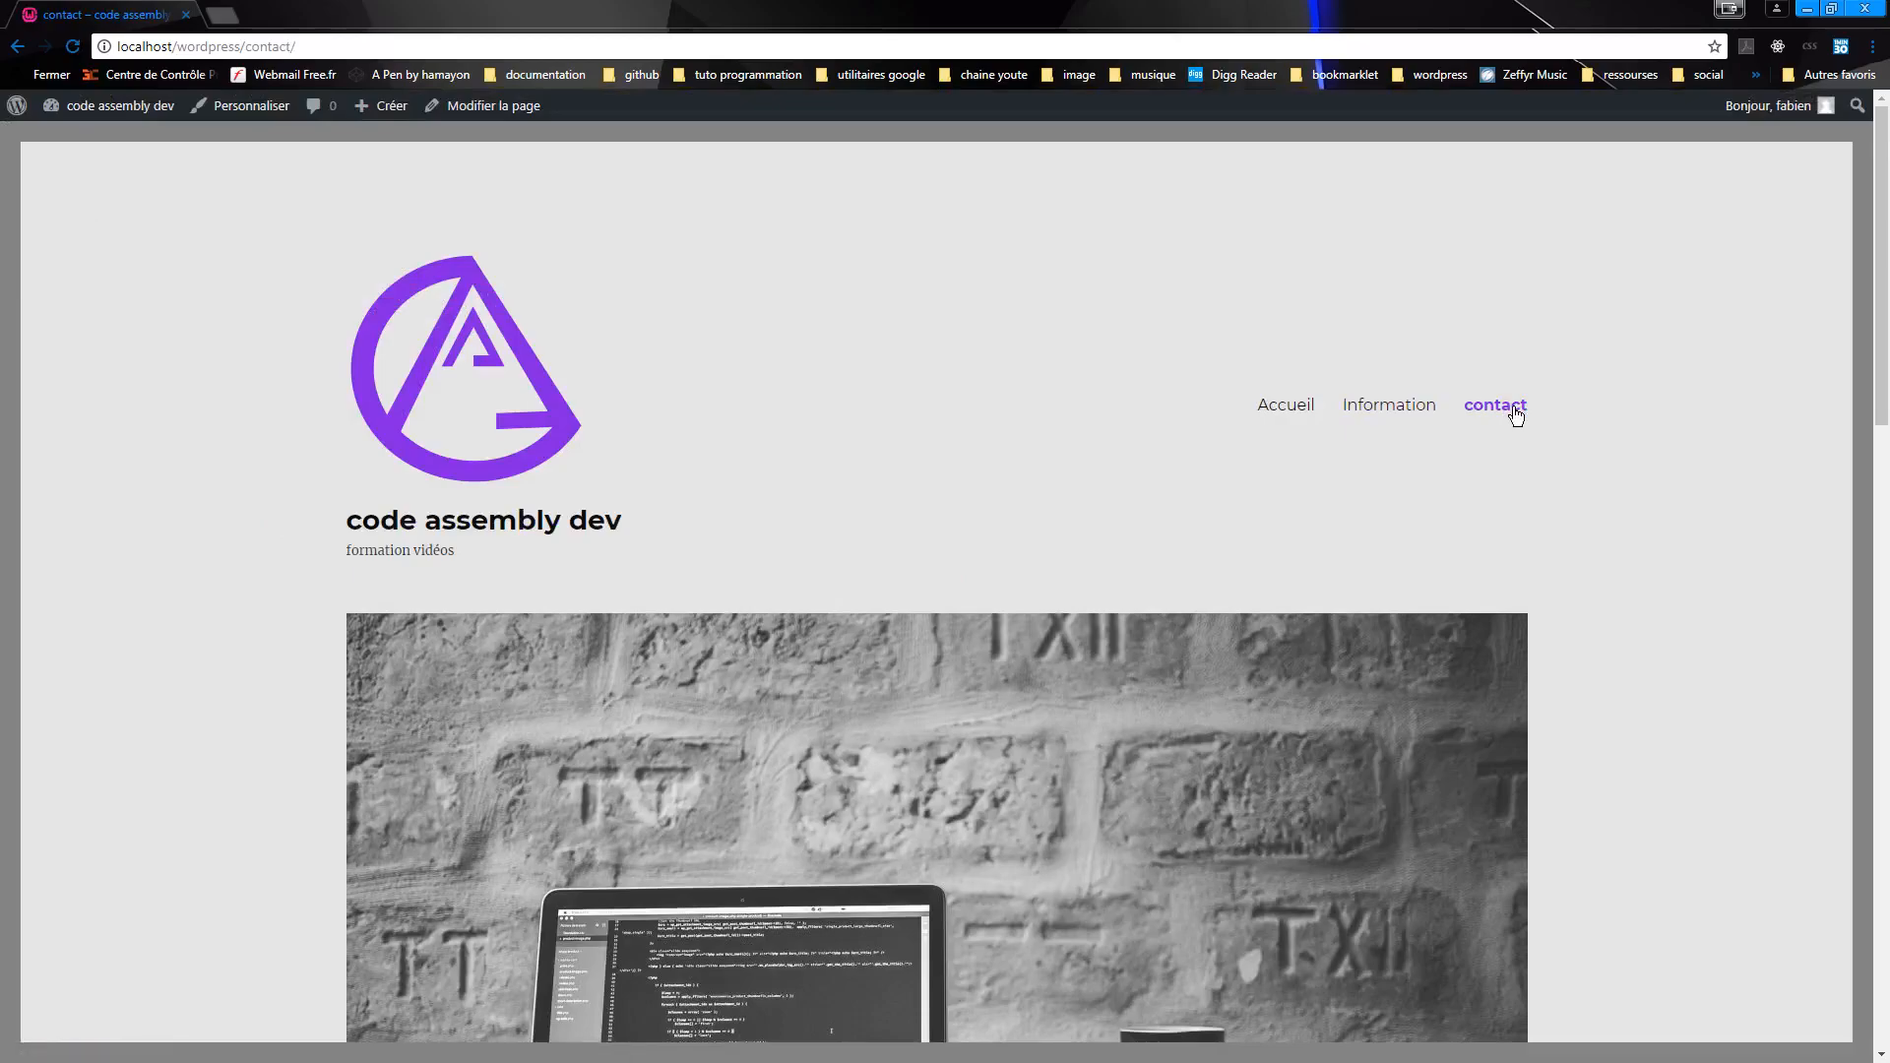
pyautogui.scroll(-3, 832, 485)
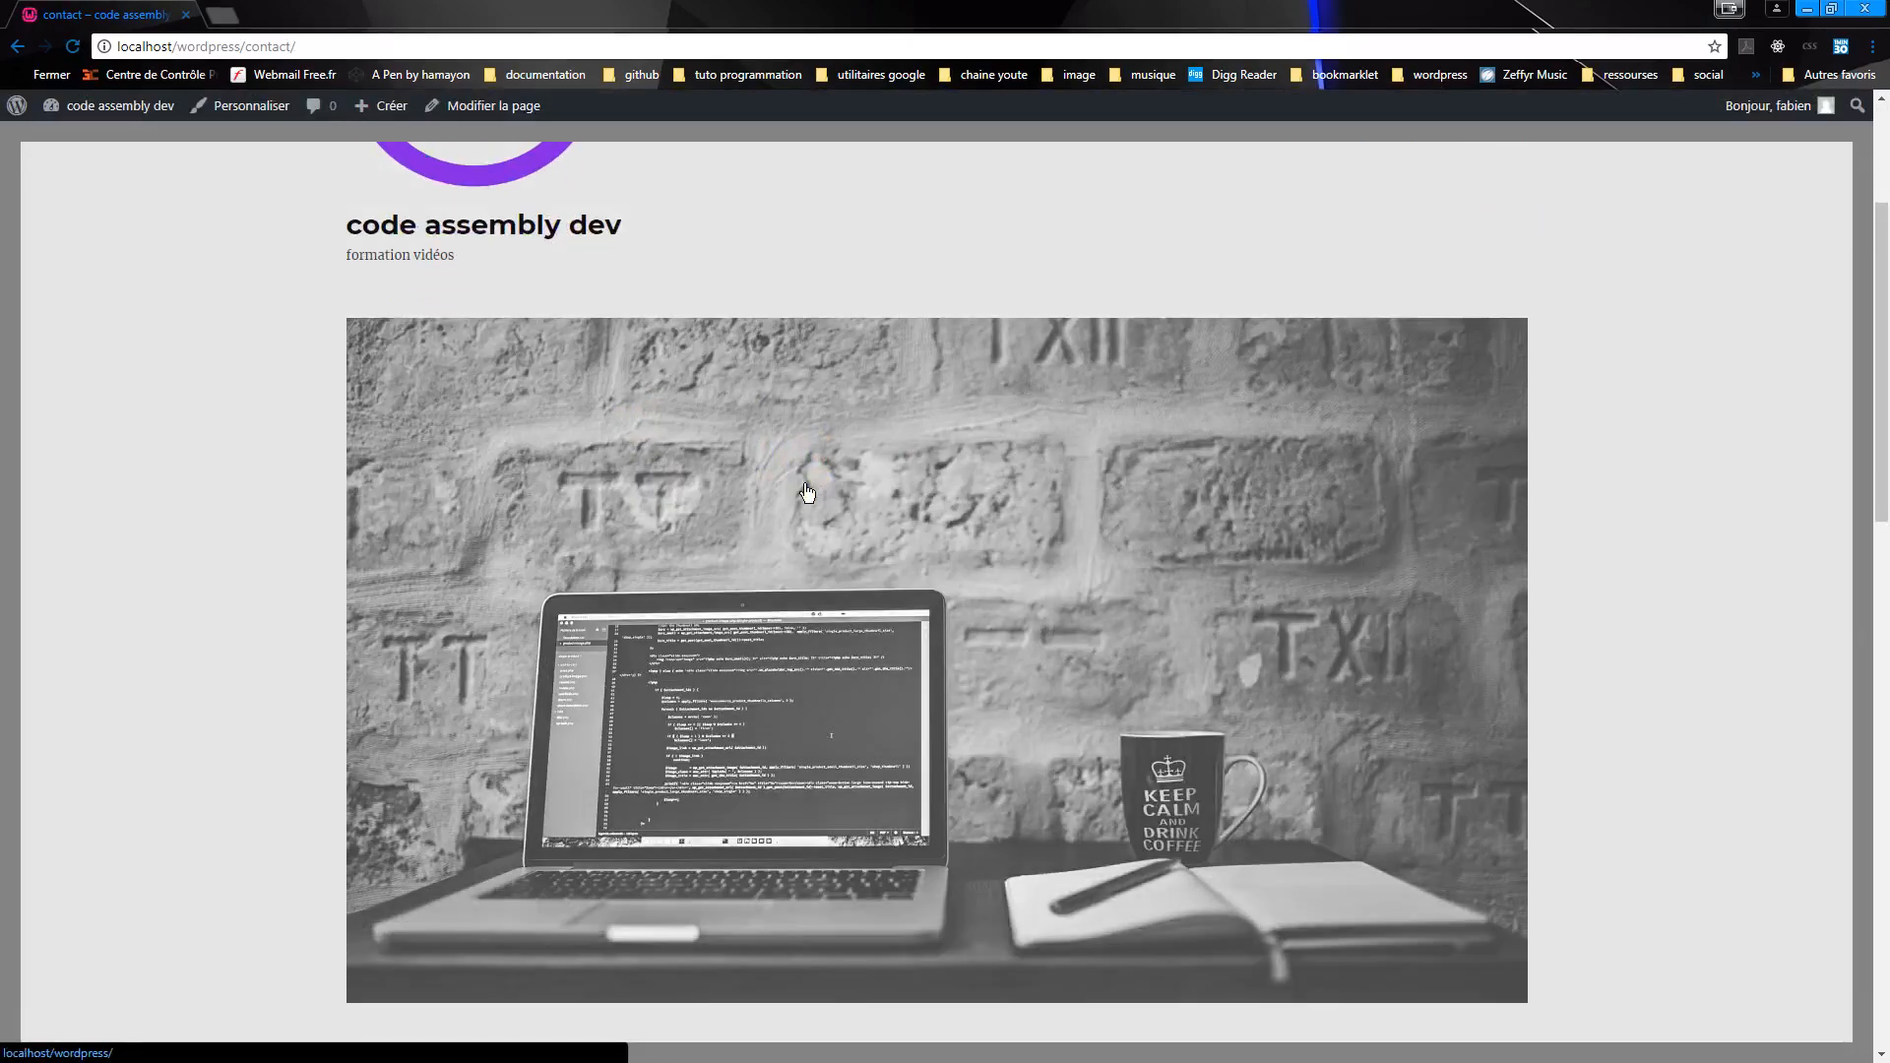
pyautogui.scroll(-8, 811, 492)
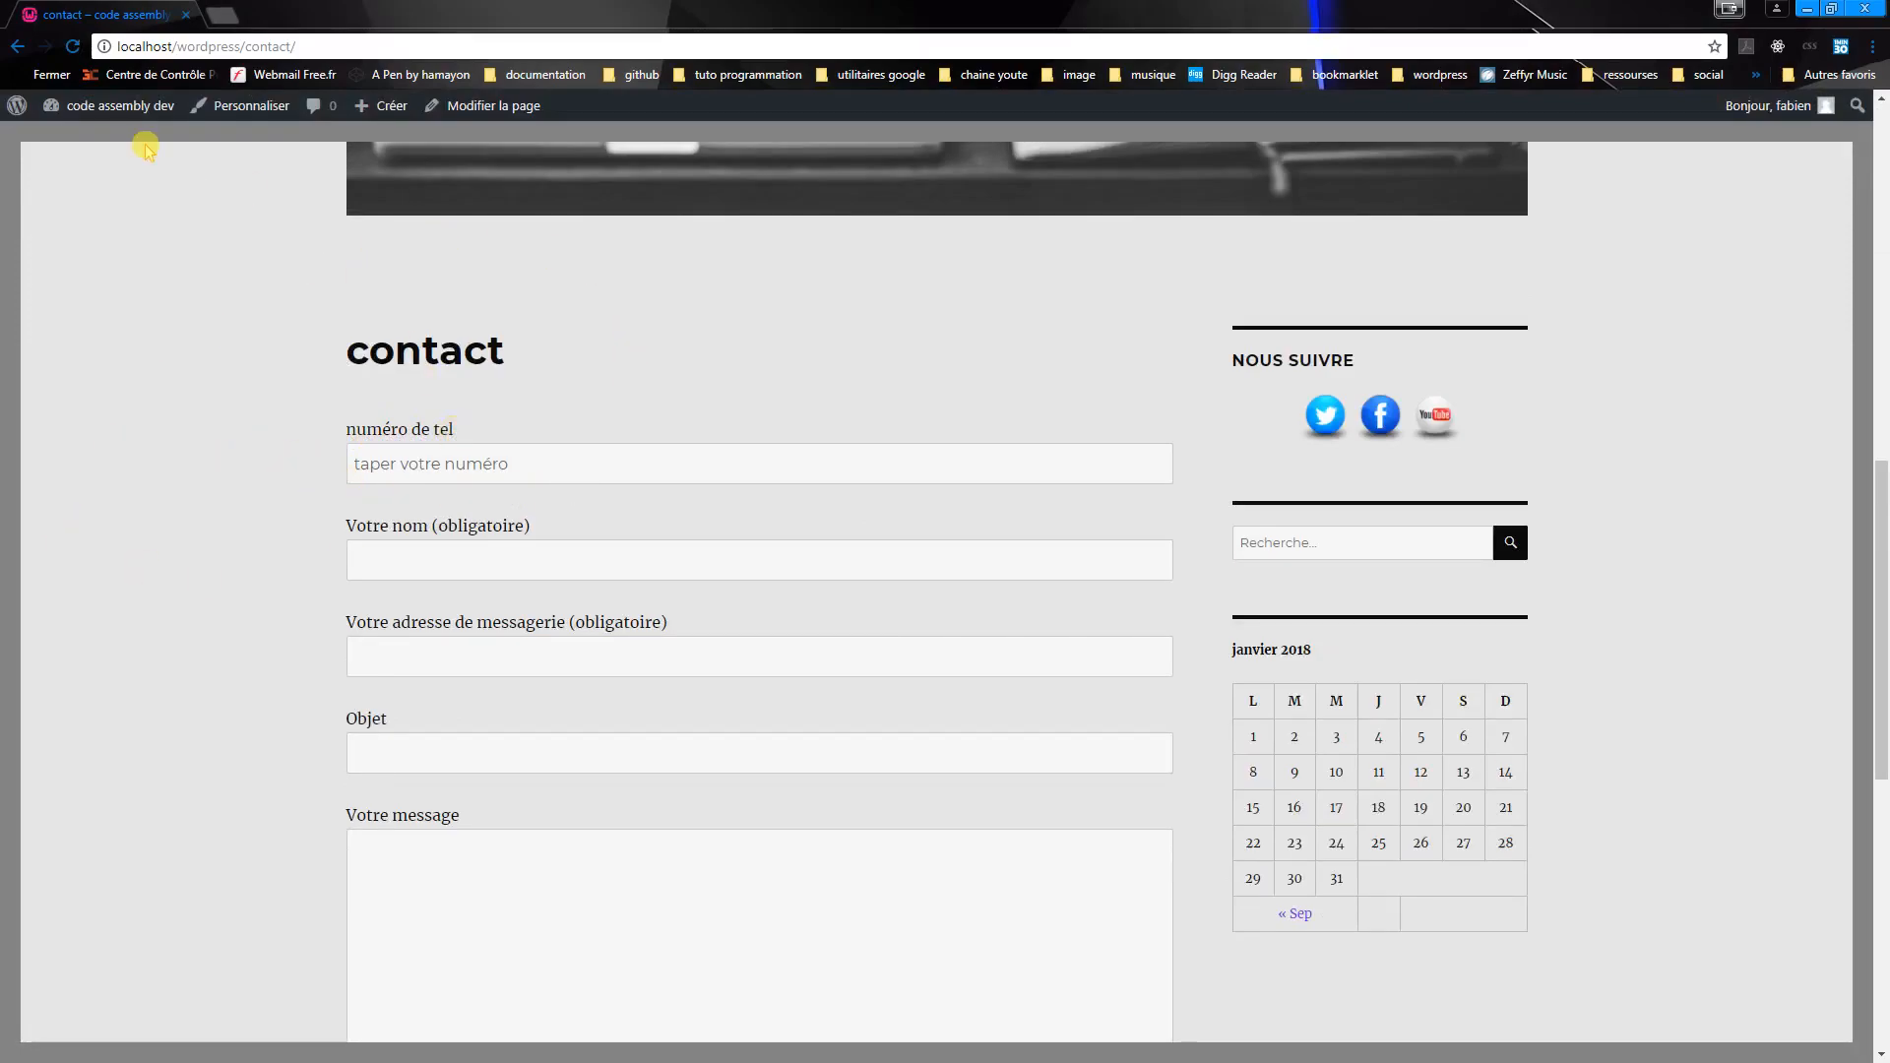
# - Go back to the installed plugins and reopen Formulaire de contact 1 from the Contact Form 7 settings
pyautogui.moveTo(108, 114)
pyautogui.click(111, 116)
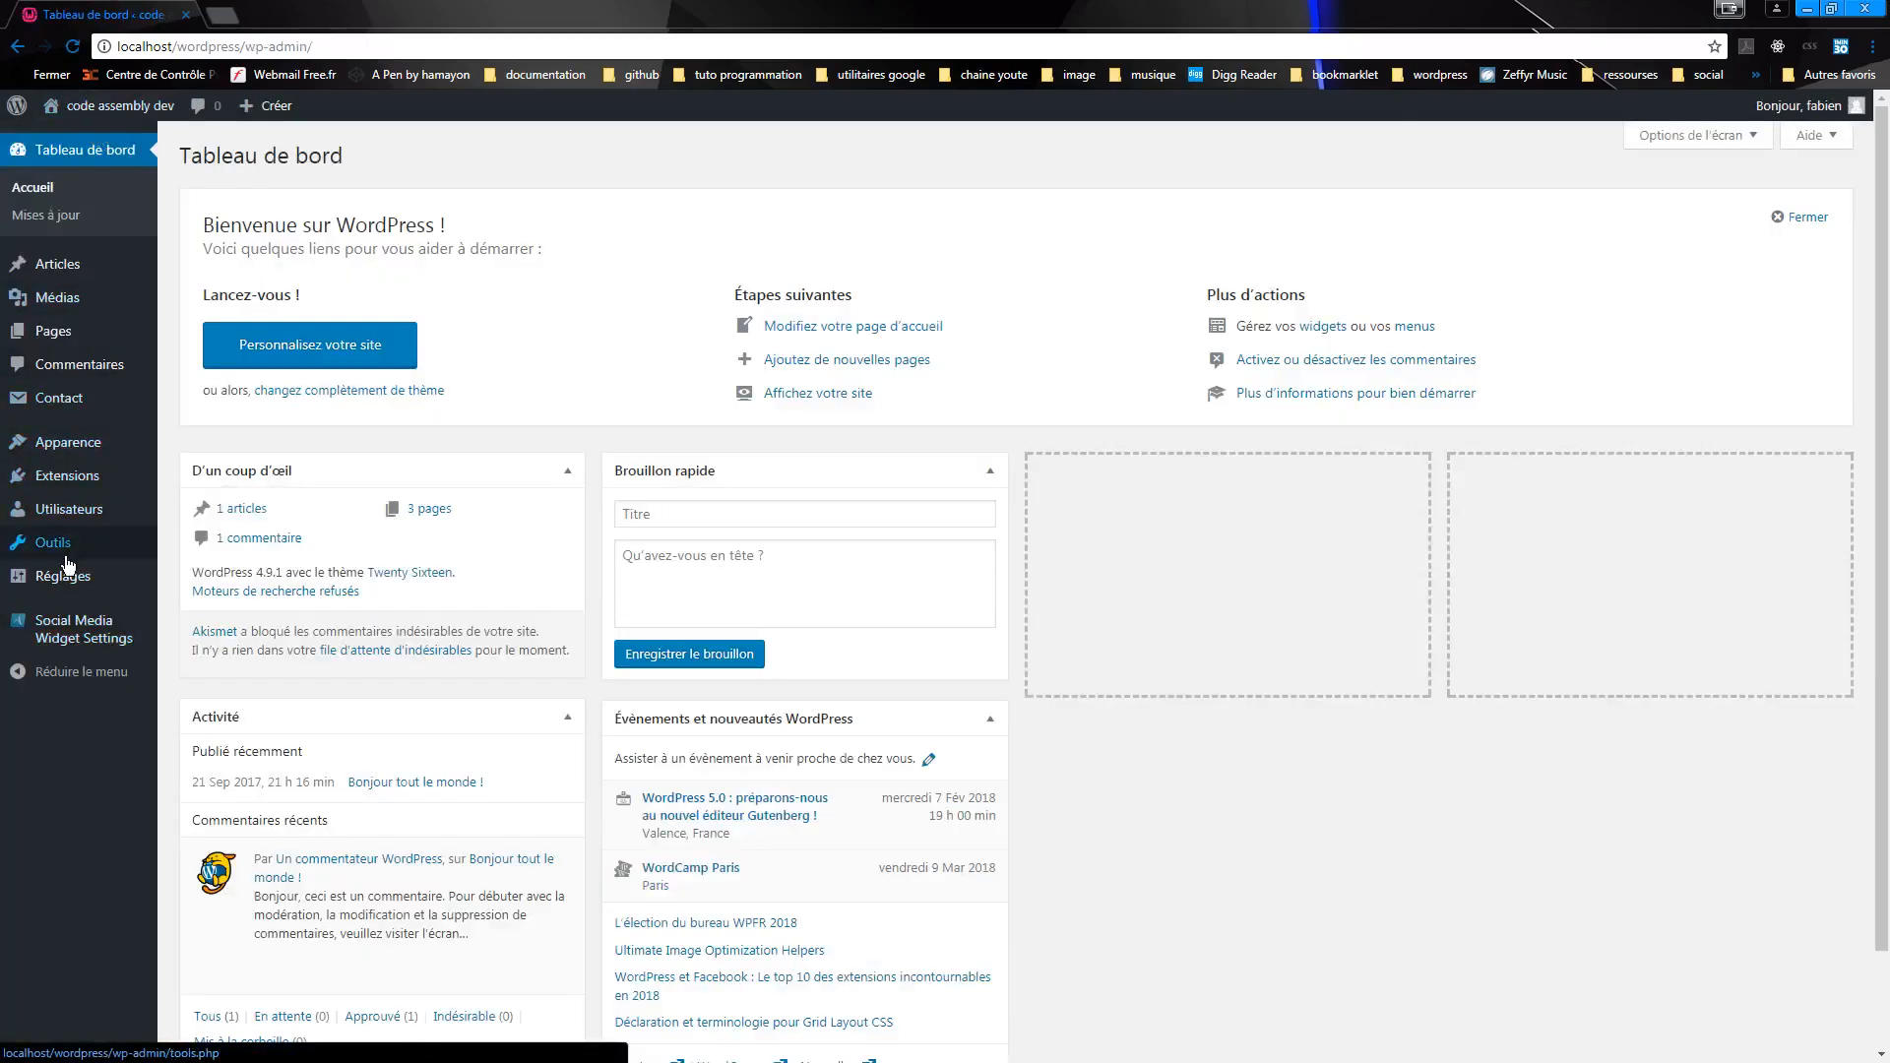
pyautogui.moveTo(61, 480)
pyautogui.click(205, 481)
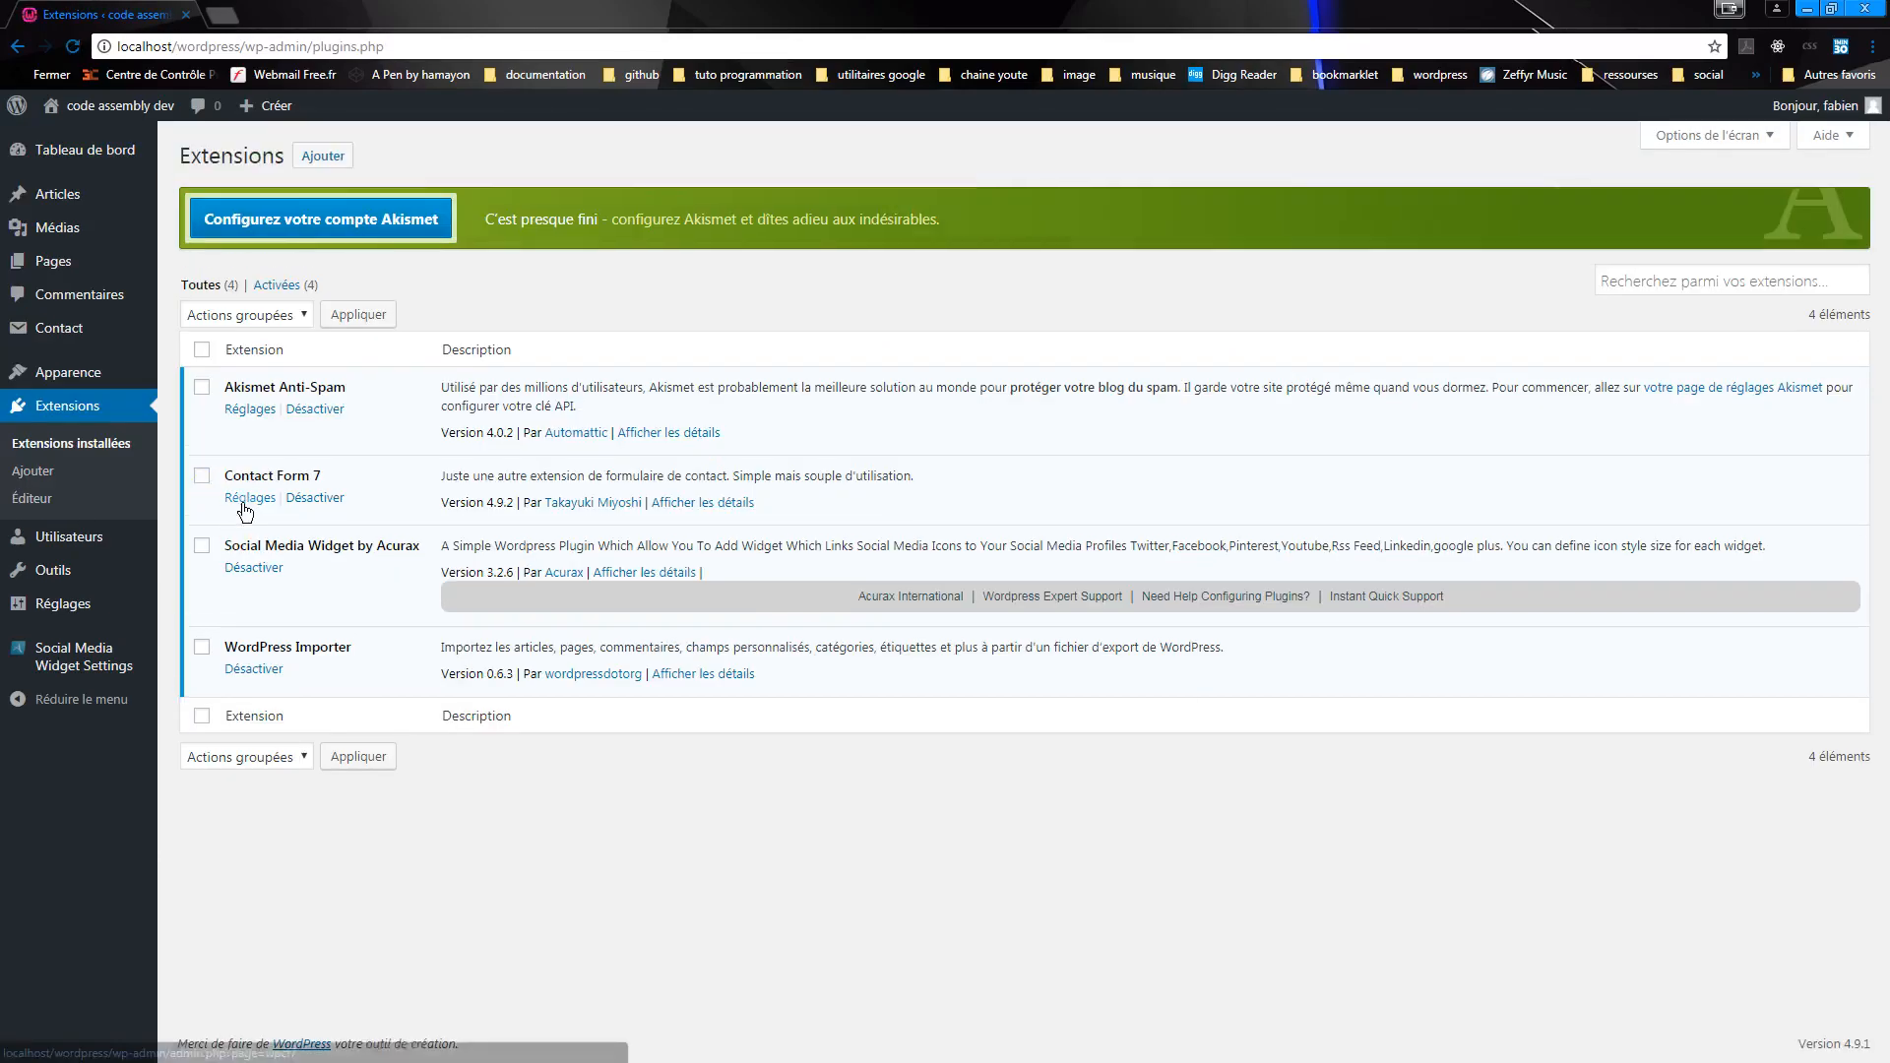
pyautogui.click(248, 498)
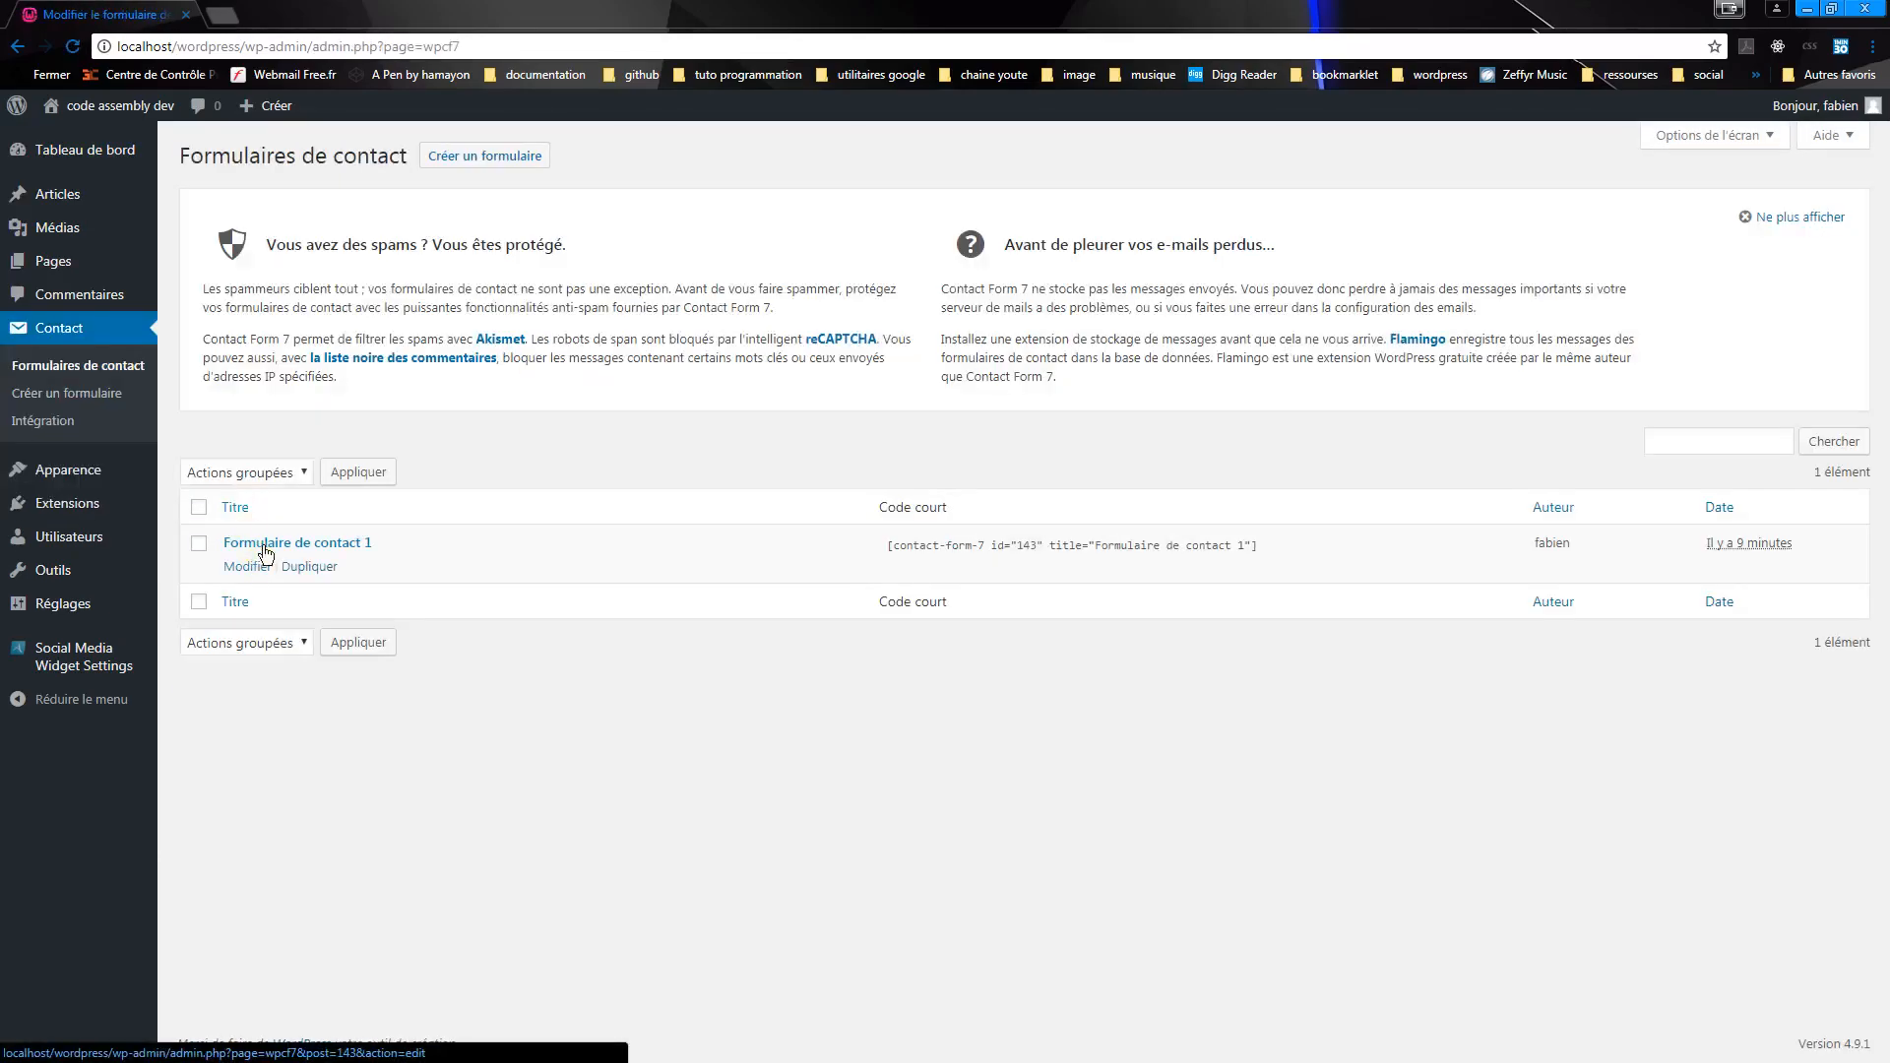
pyautogui.click(268, 544)
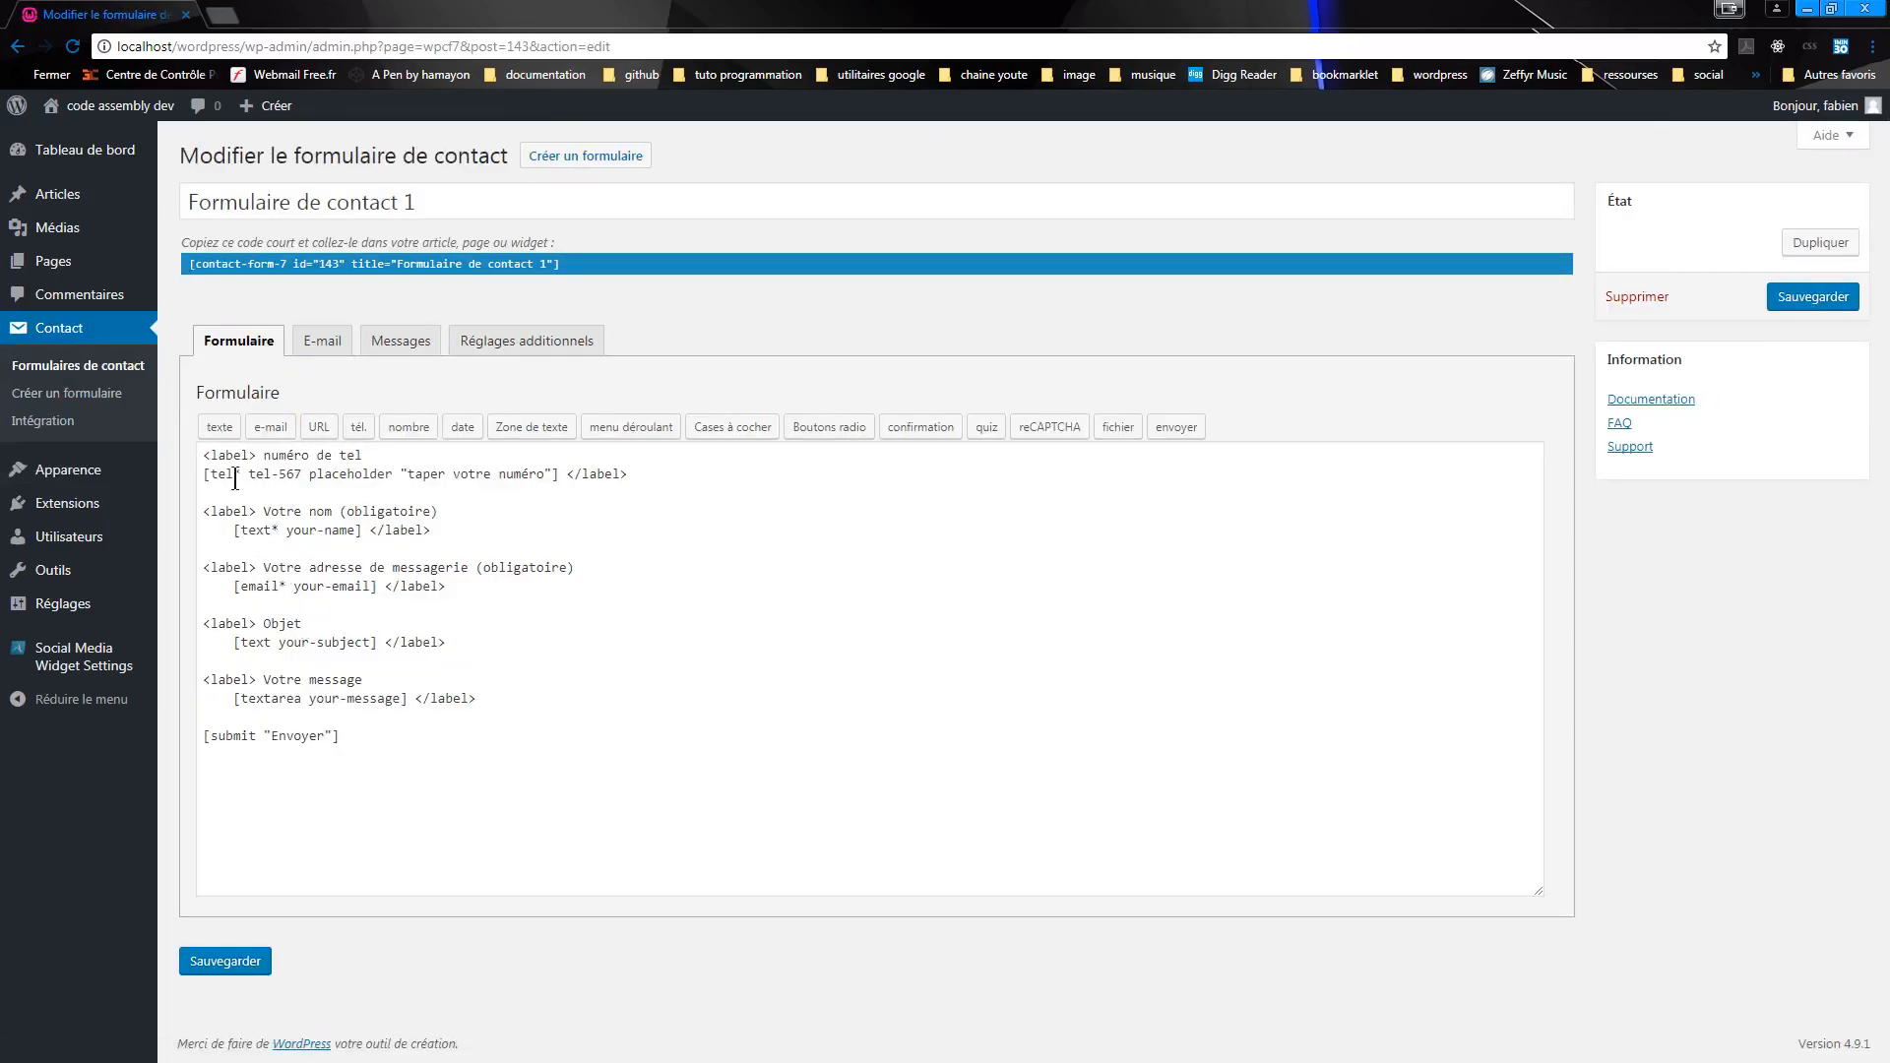
# - Move the telephone tag up onto the same line as its "numéro de tel" label text and save the form
pyautogui.click(205, 474)
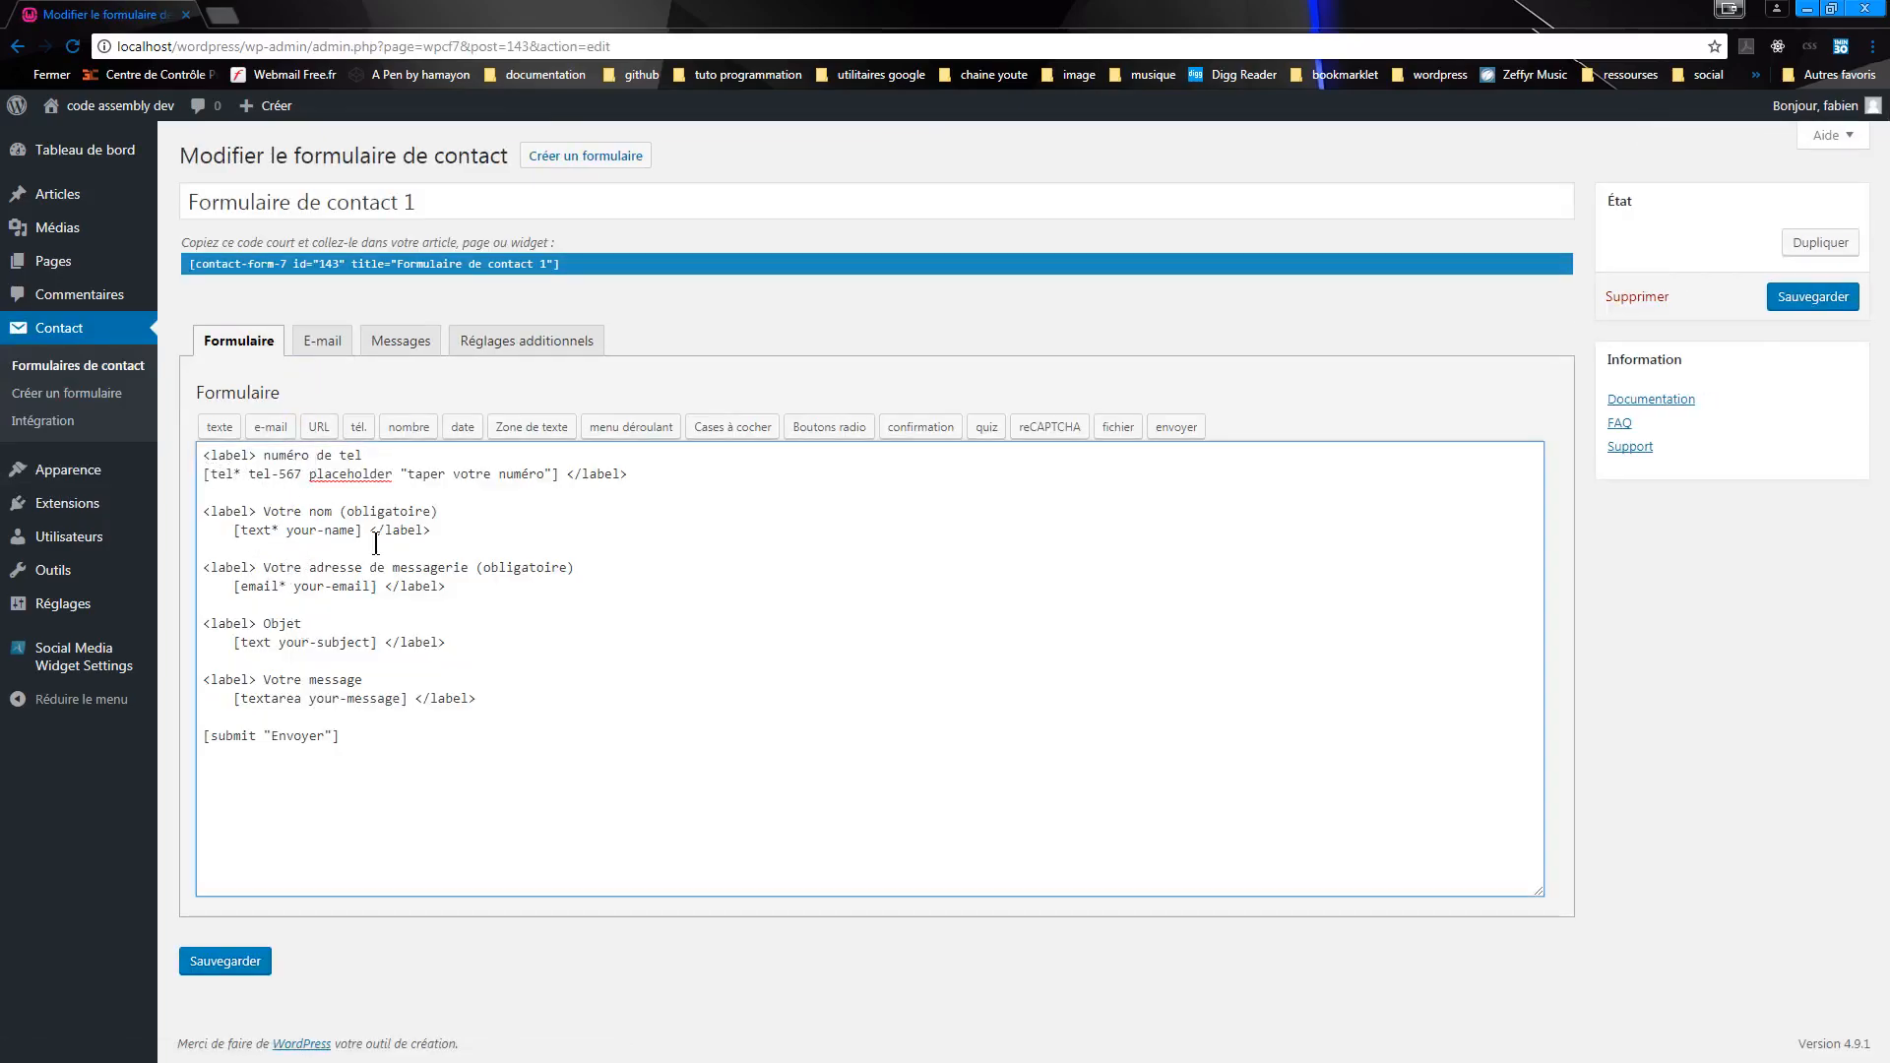
pyautogui.press('BackSpace')
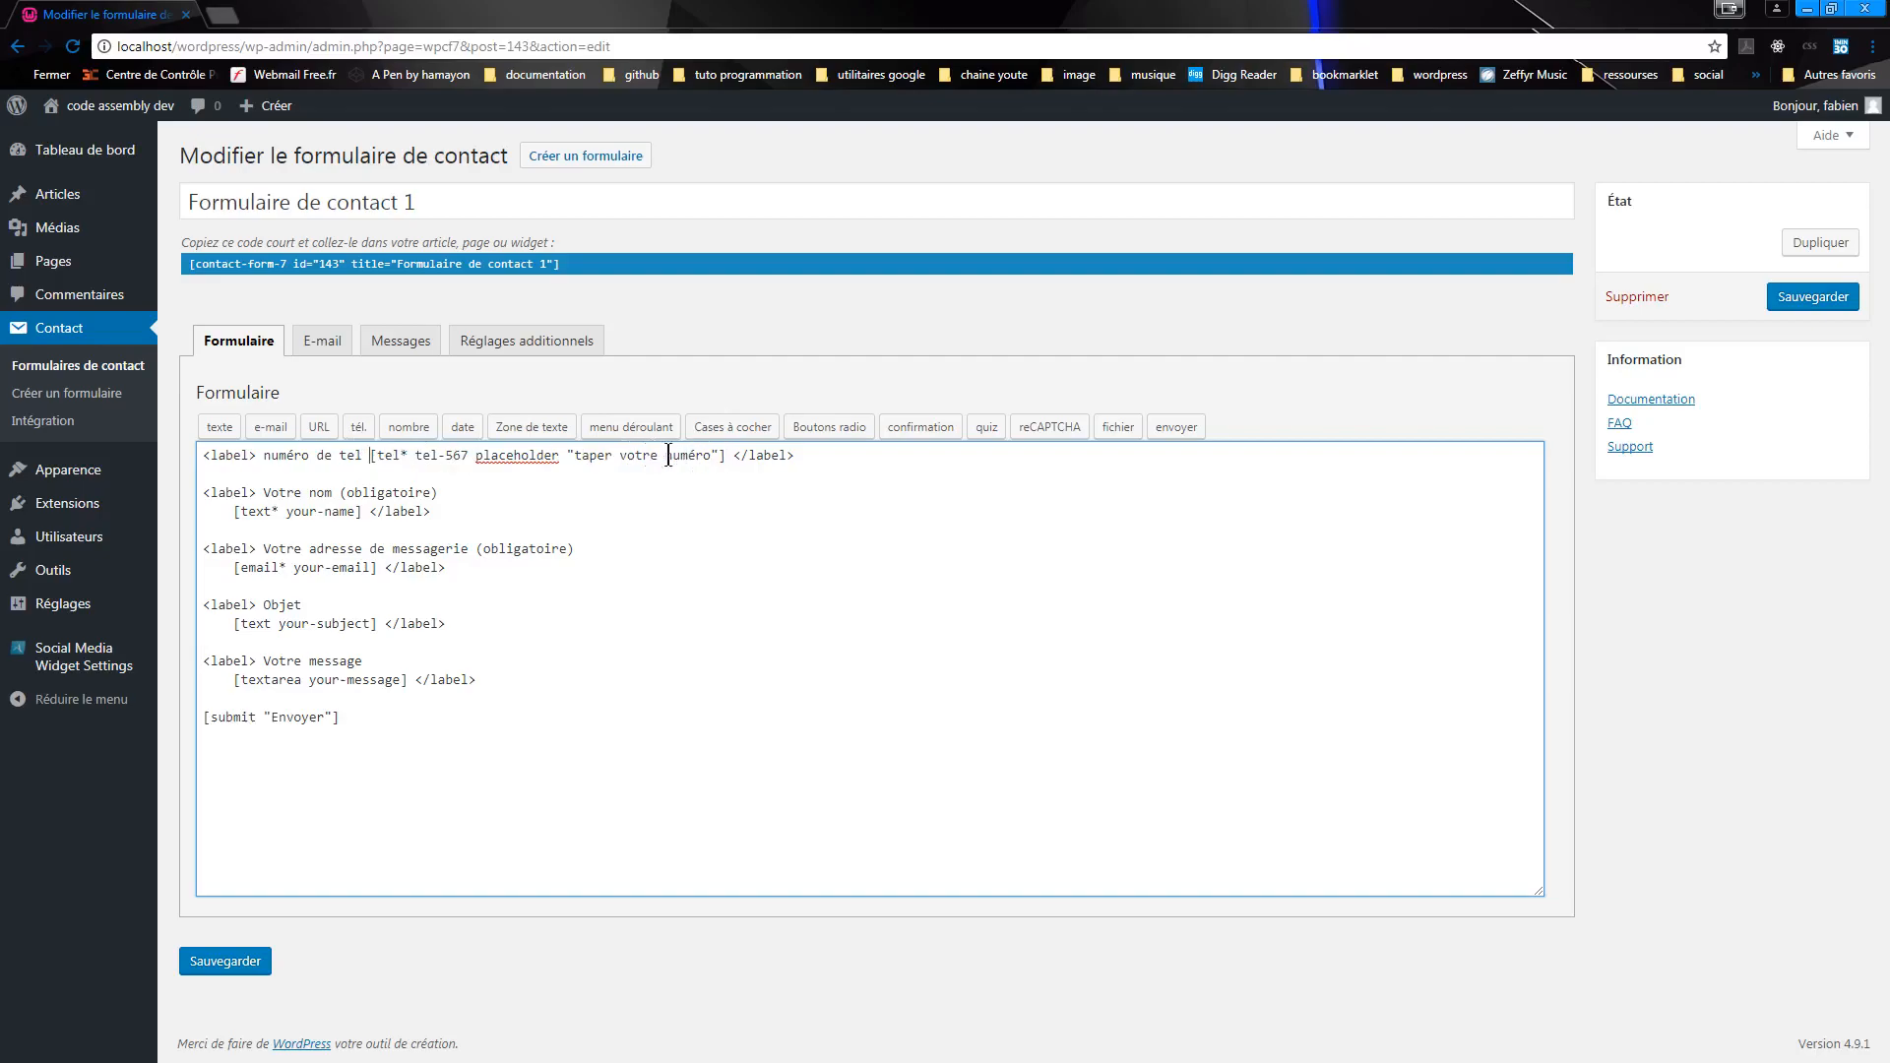
pyautogui.click(1814, 297)
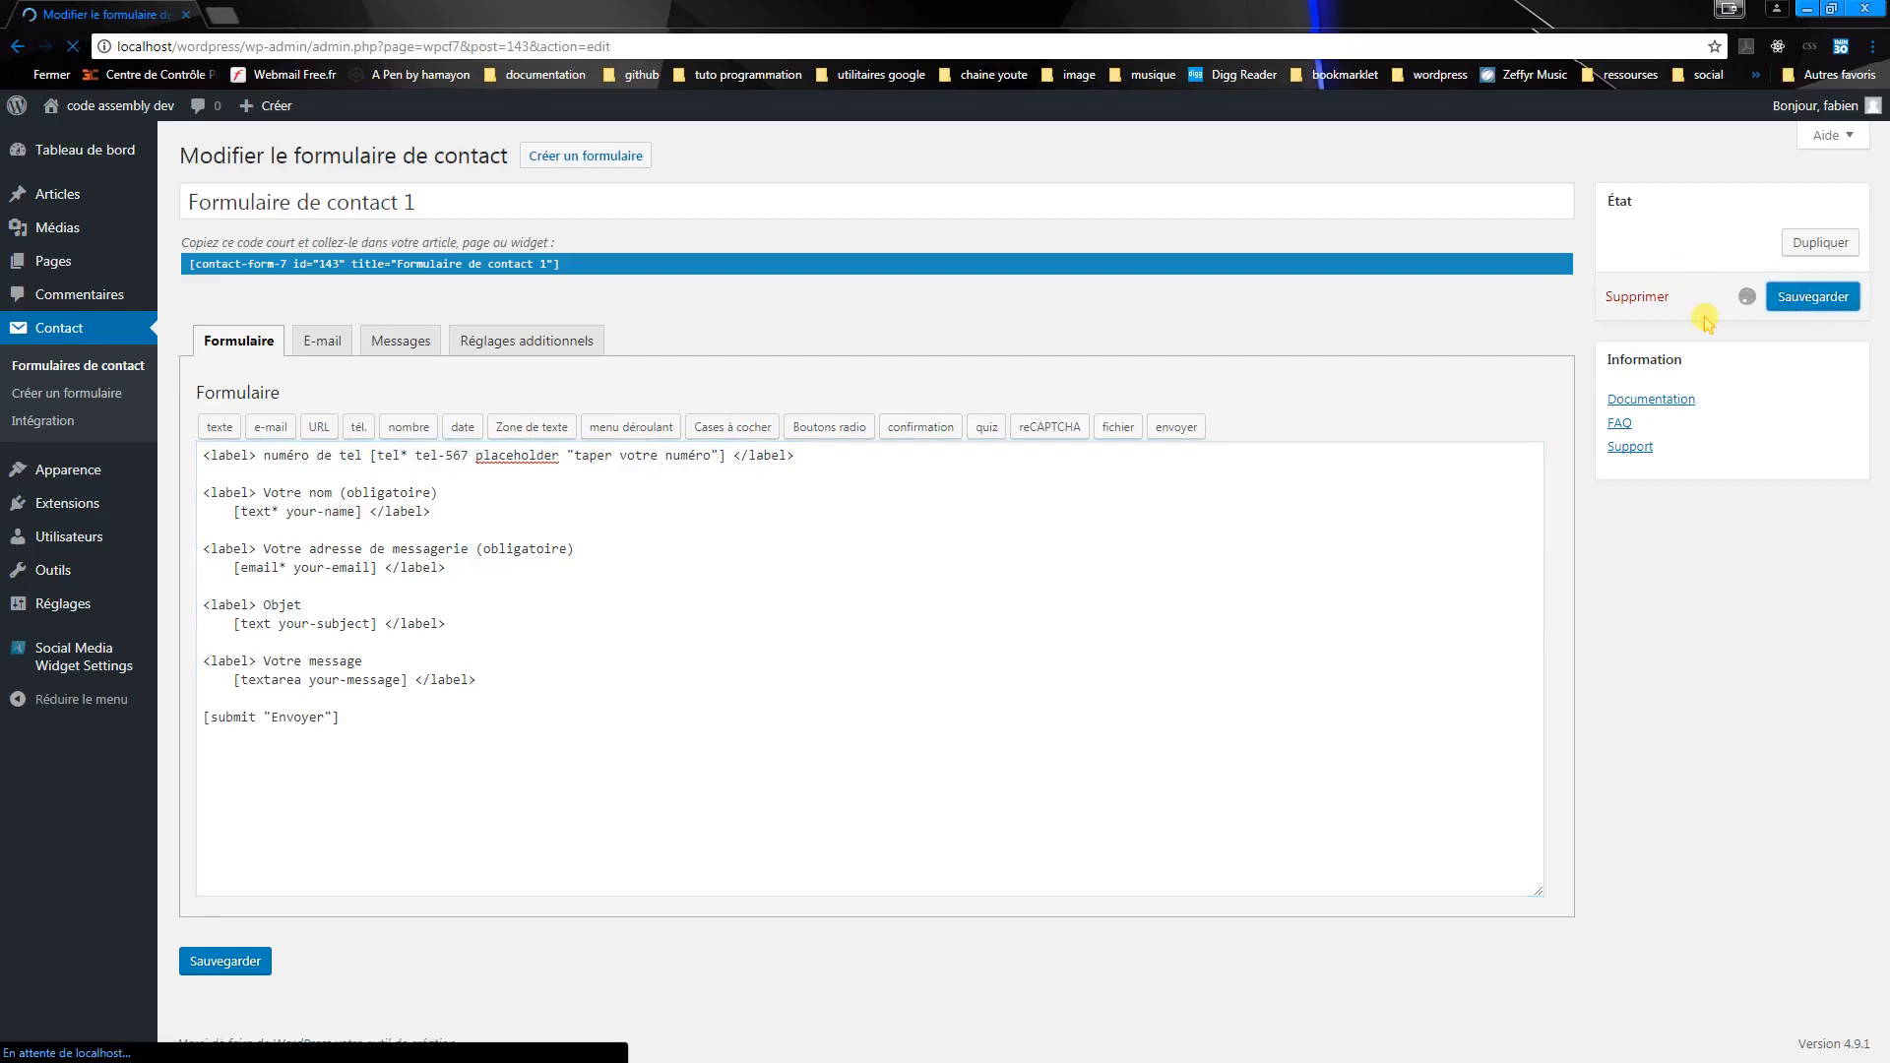
# - Revisit the contact page on the site and check how the labelled telephone field is laid out
pyautogui.click(115, 106)
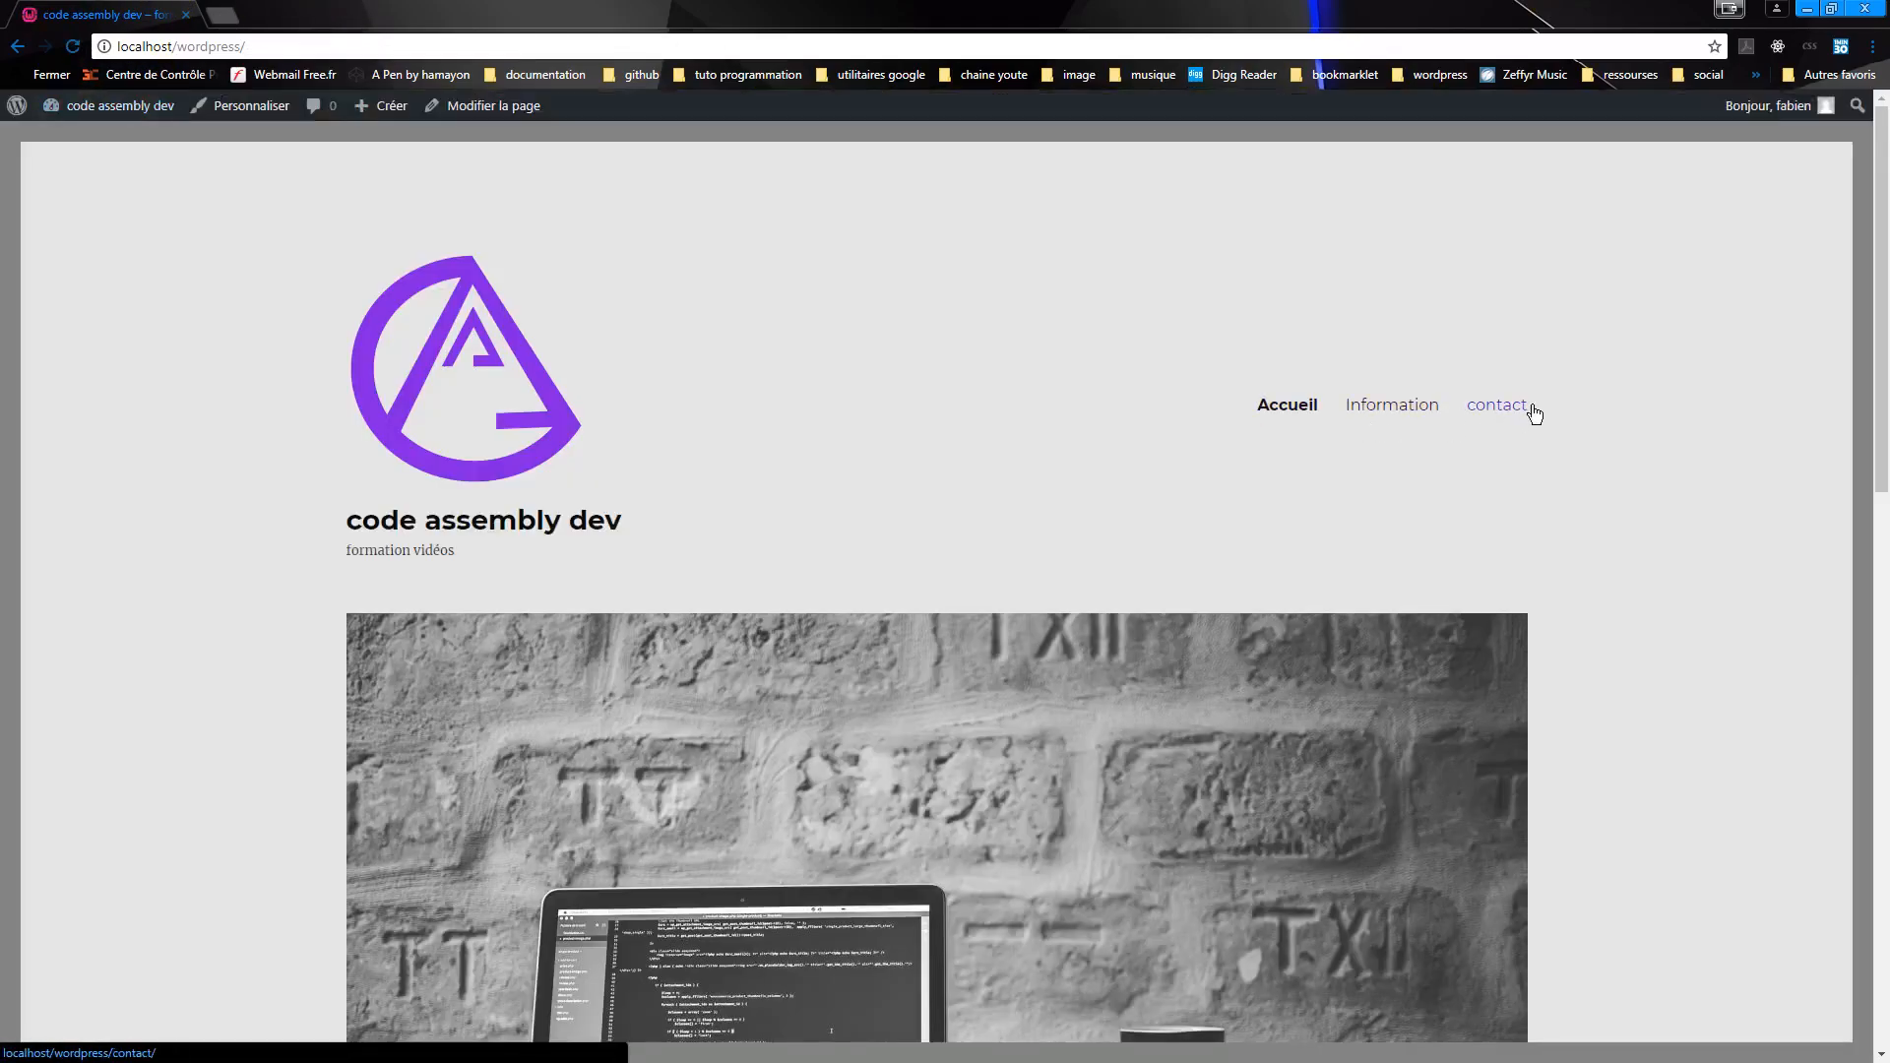
pyautogui.click(1513, 412)
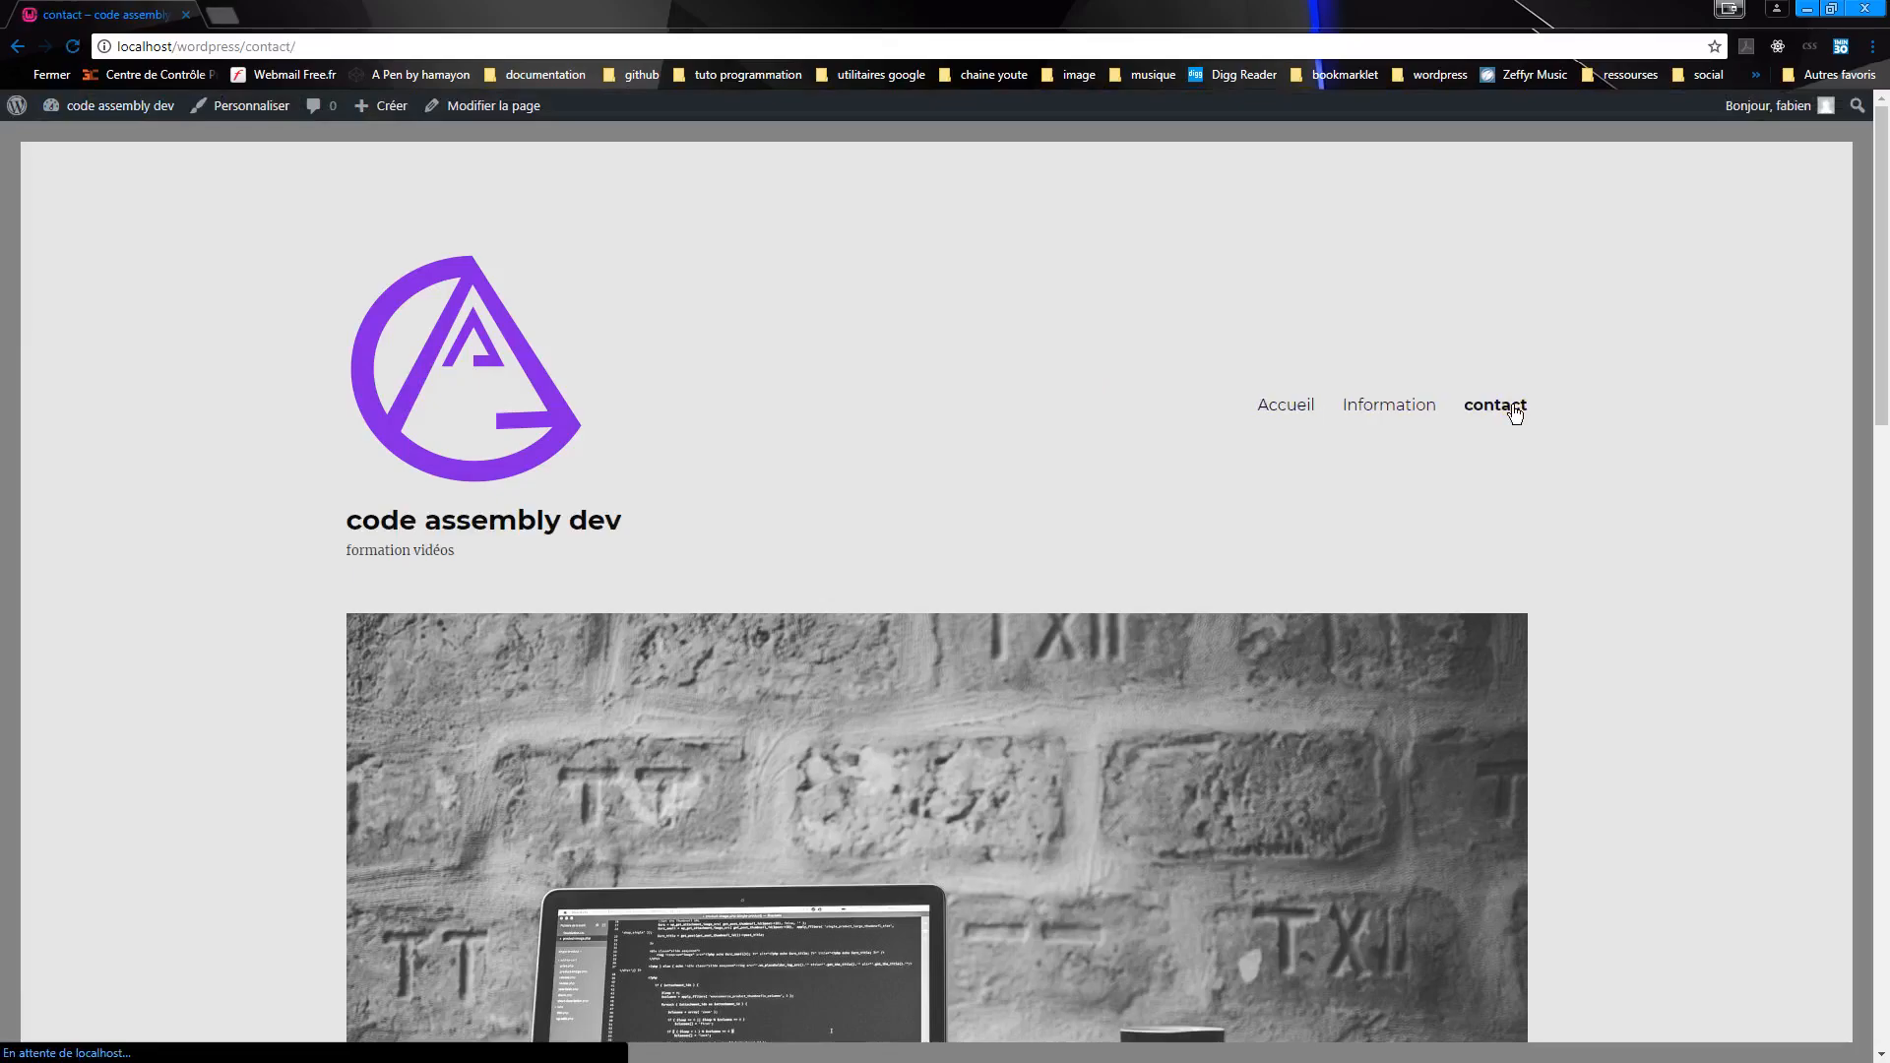
pyautogui.scroll(-10, 936, 456)
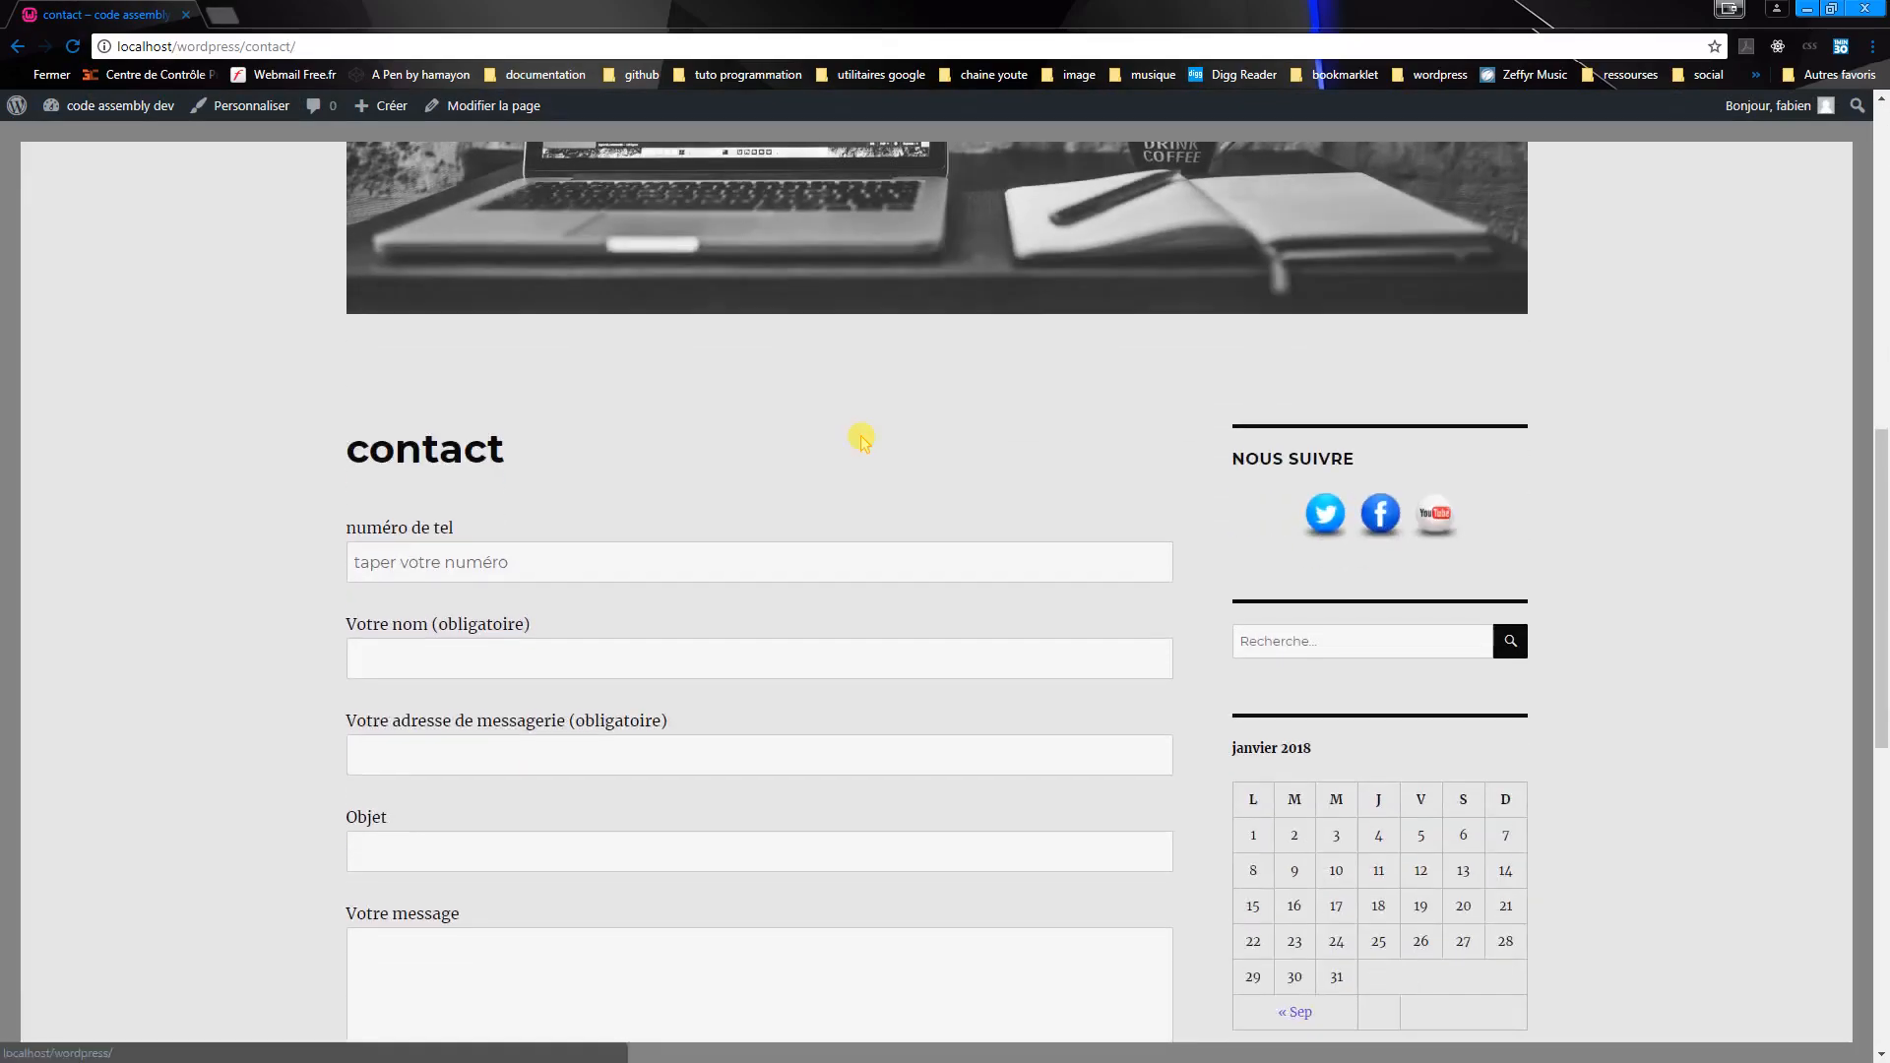
# - Reload the contact page and review the form from the labelled telephone field down to the message area
pyautogui.scroll(10, 861, 440)
pyautogui.click(70, 46)
pyautogui.scroll(-10, 519, 473)
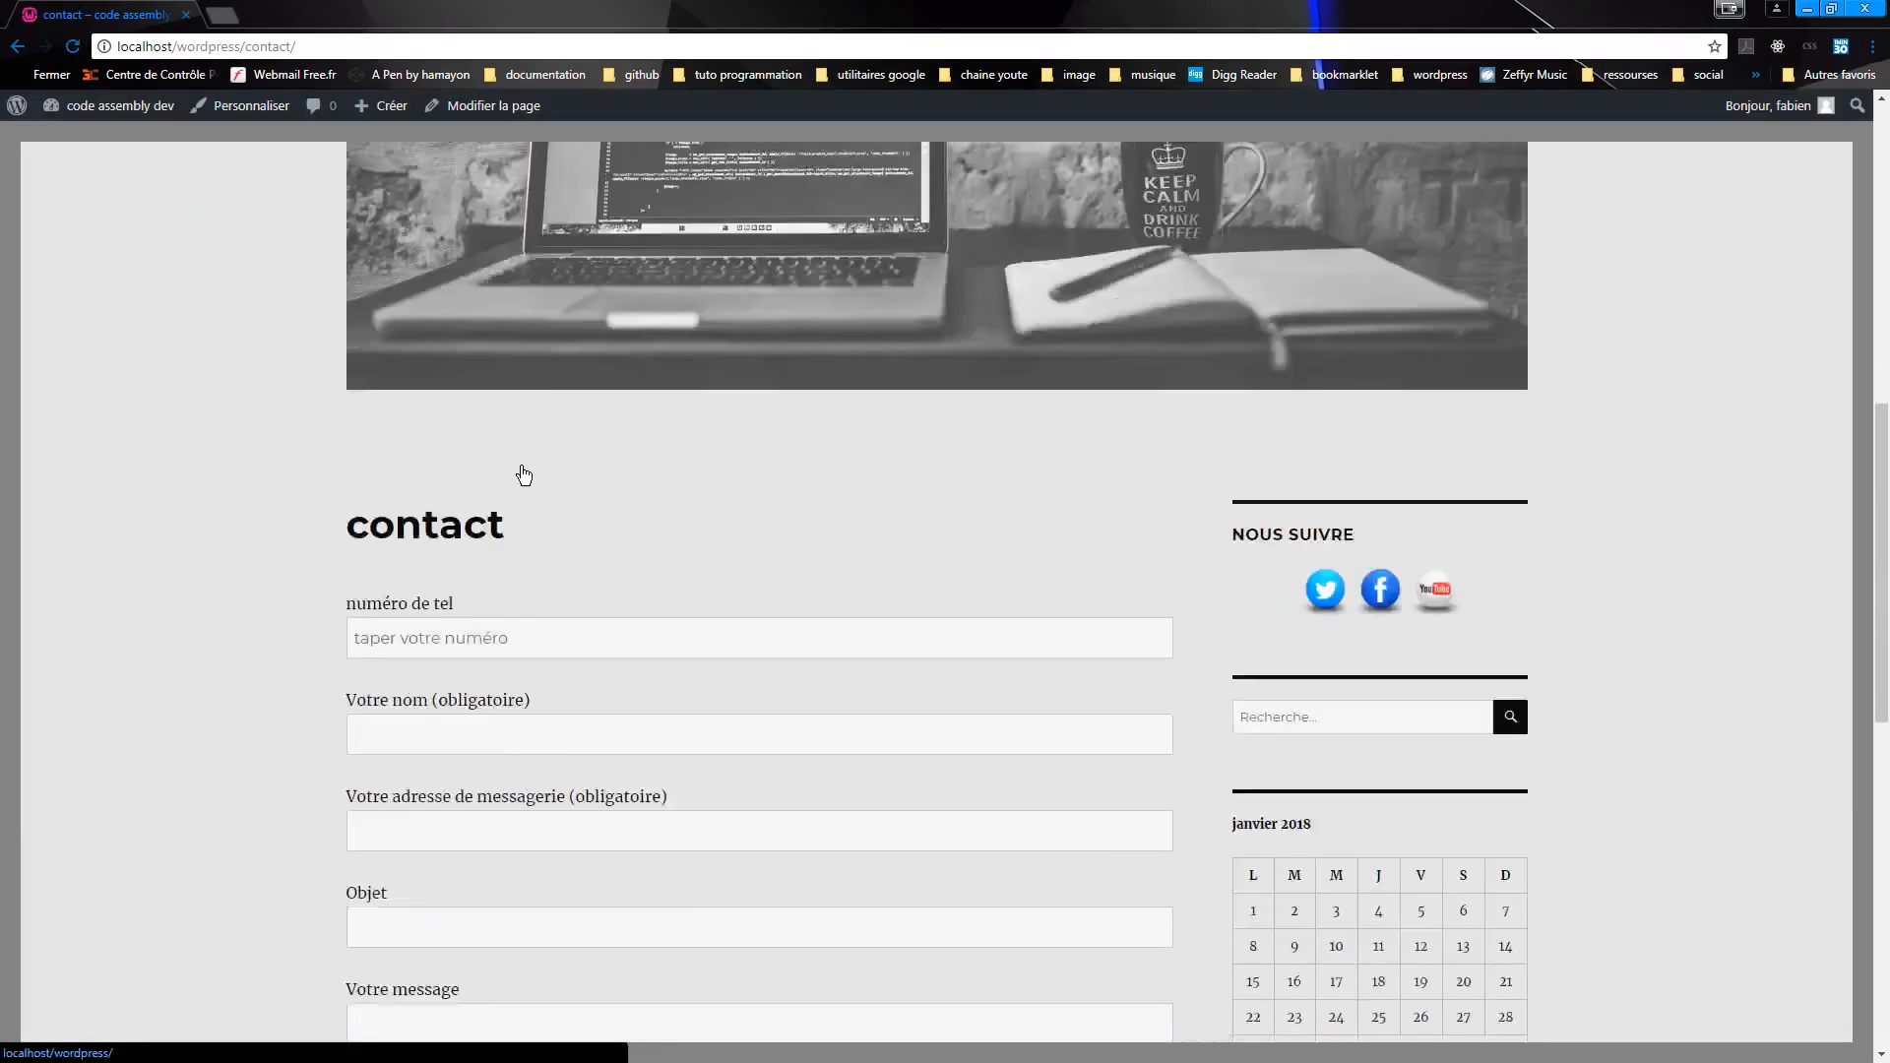
pyautogui.scroll(-2, 519, 466)
pyautogui.scroll(3, 510, 468)
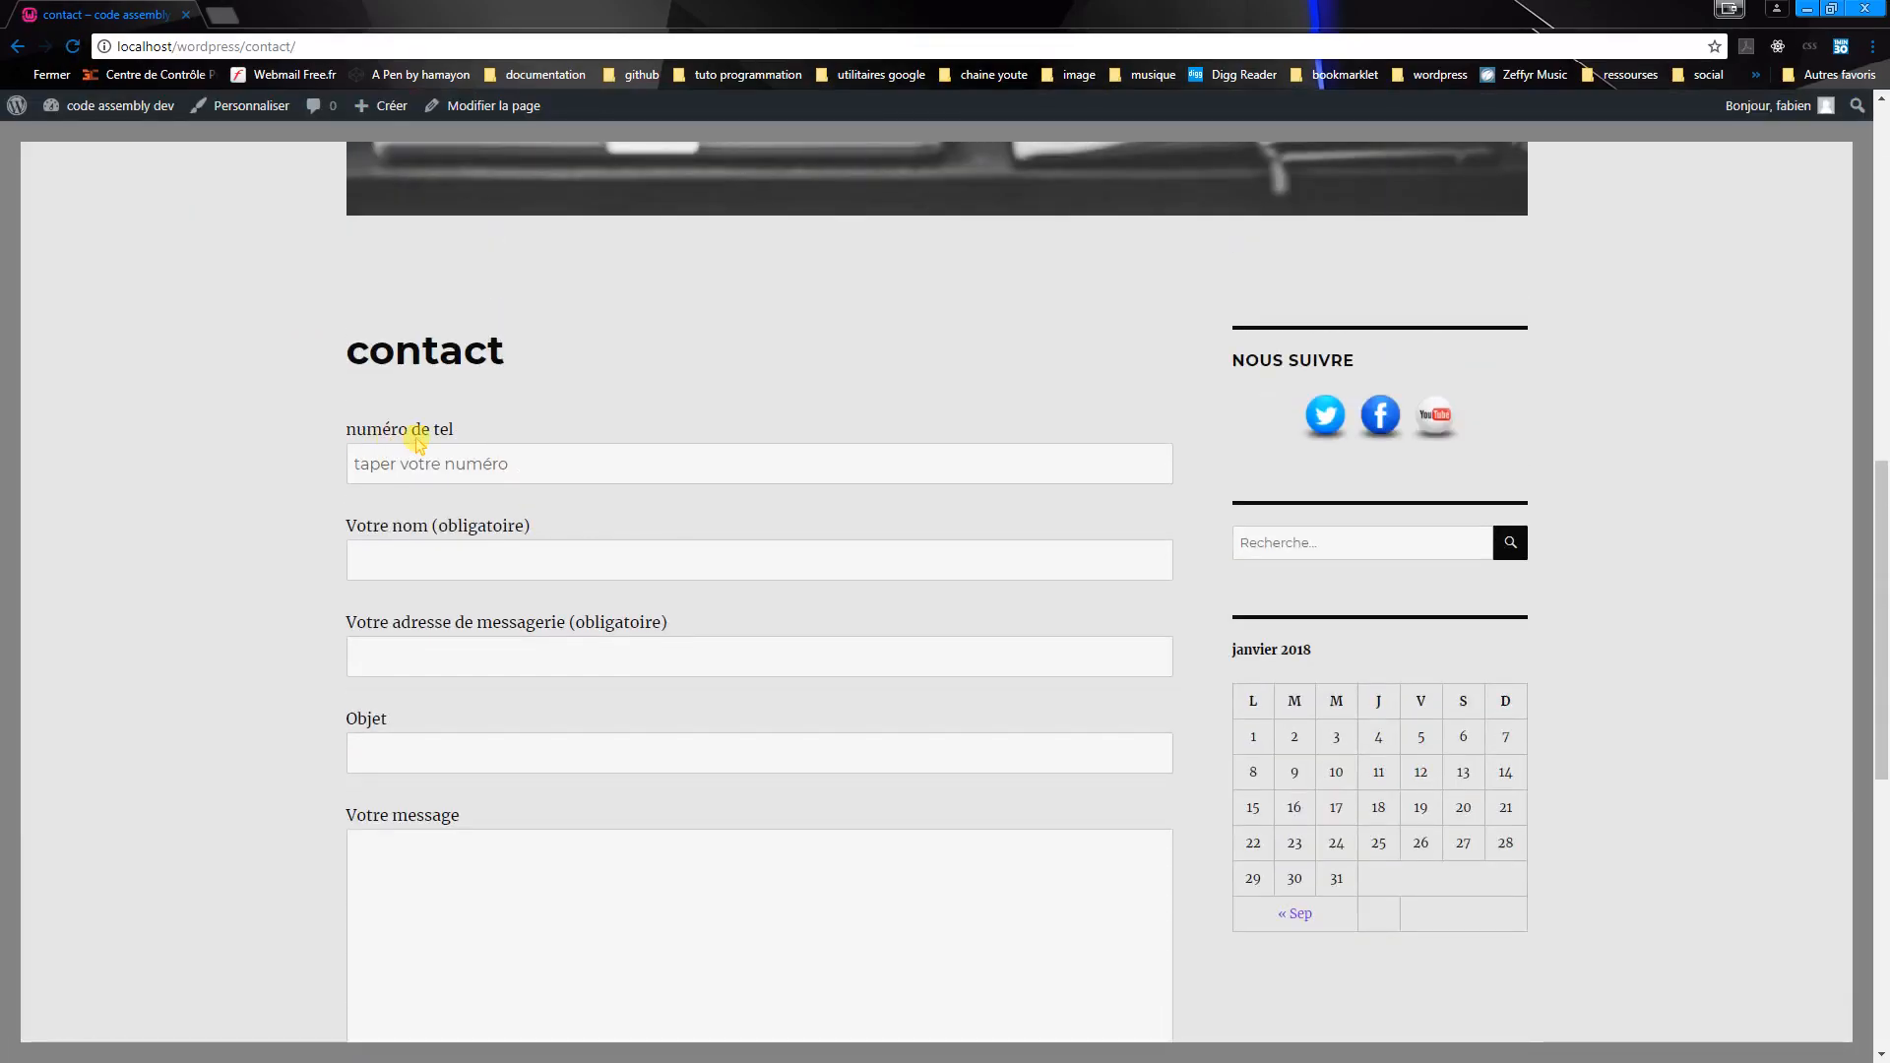
pyautogui.scroll(-8, 680, 486)
pyautogui.scroll(13, 684, 489)
pyautogui.scroll(5, 703, 508)
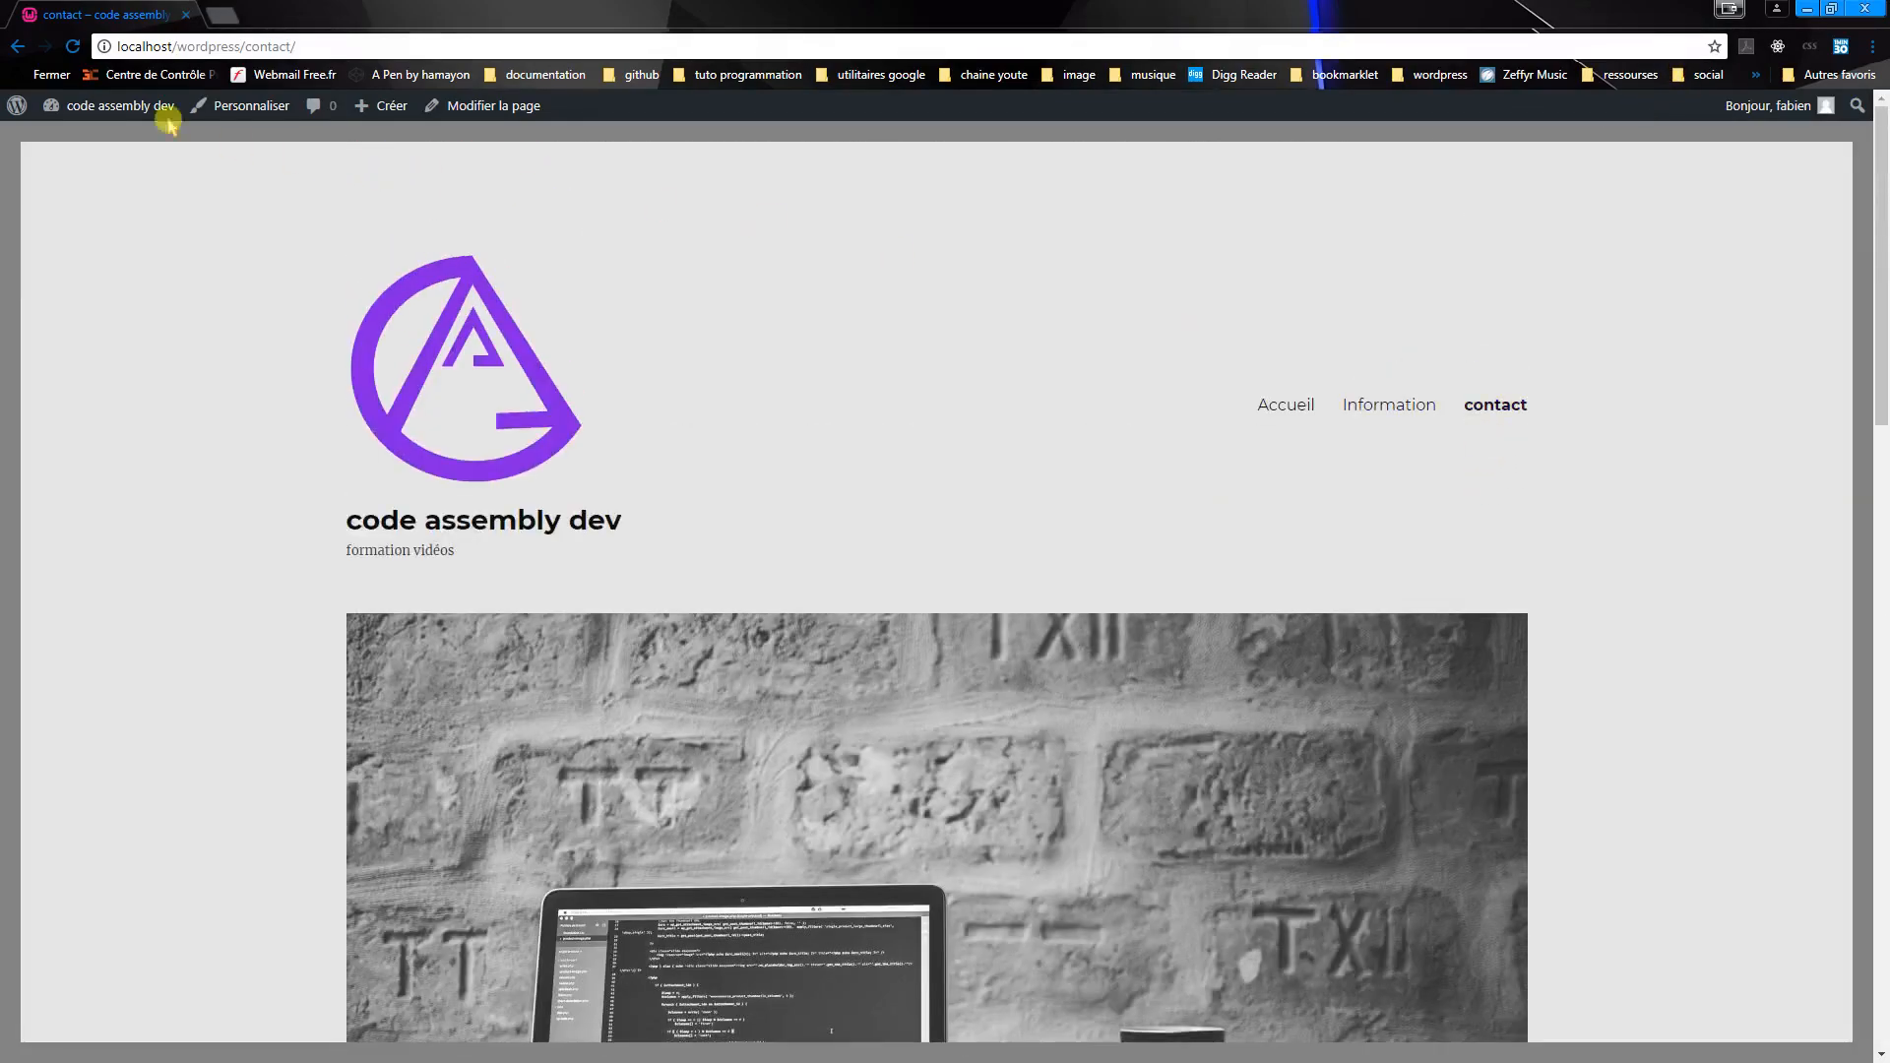
# - Return to the dashboard's installed plugins and open Formulaire de contact 1 from the Contact Form 7 settings
pyautogui.click(83, 106)
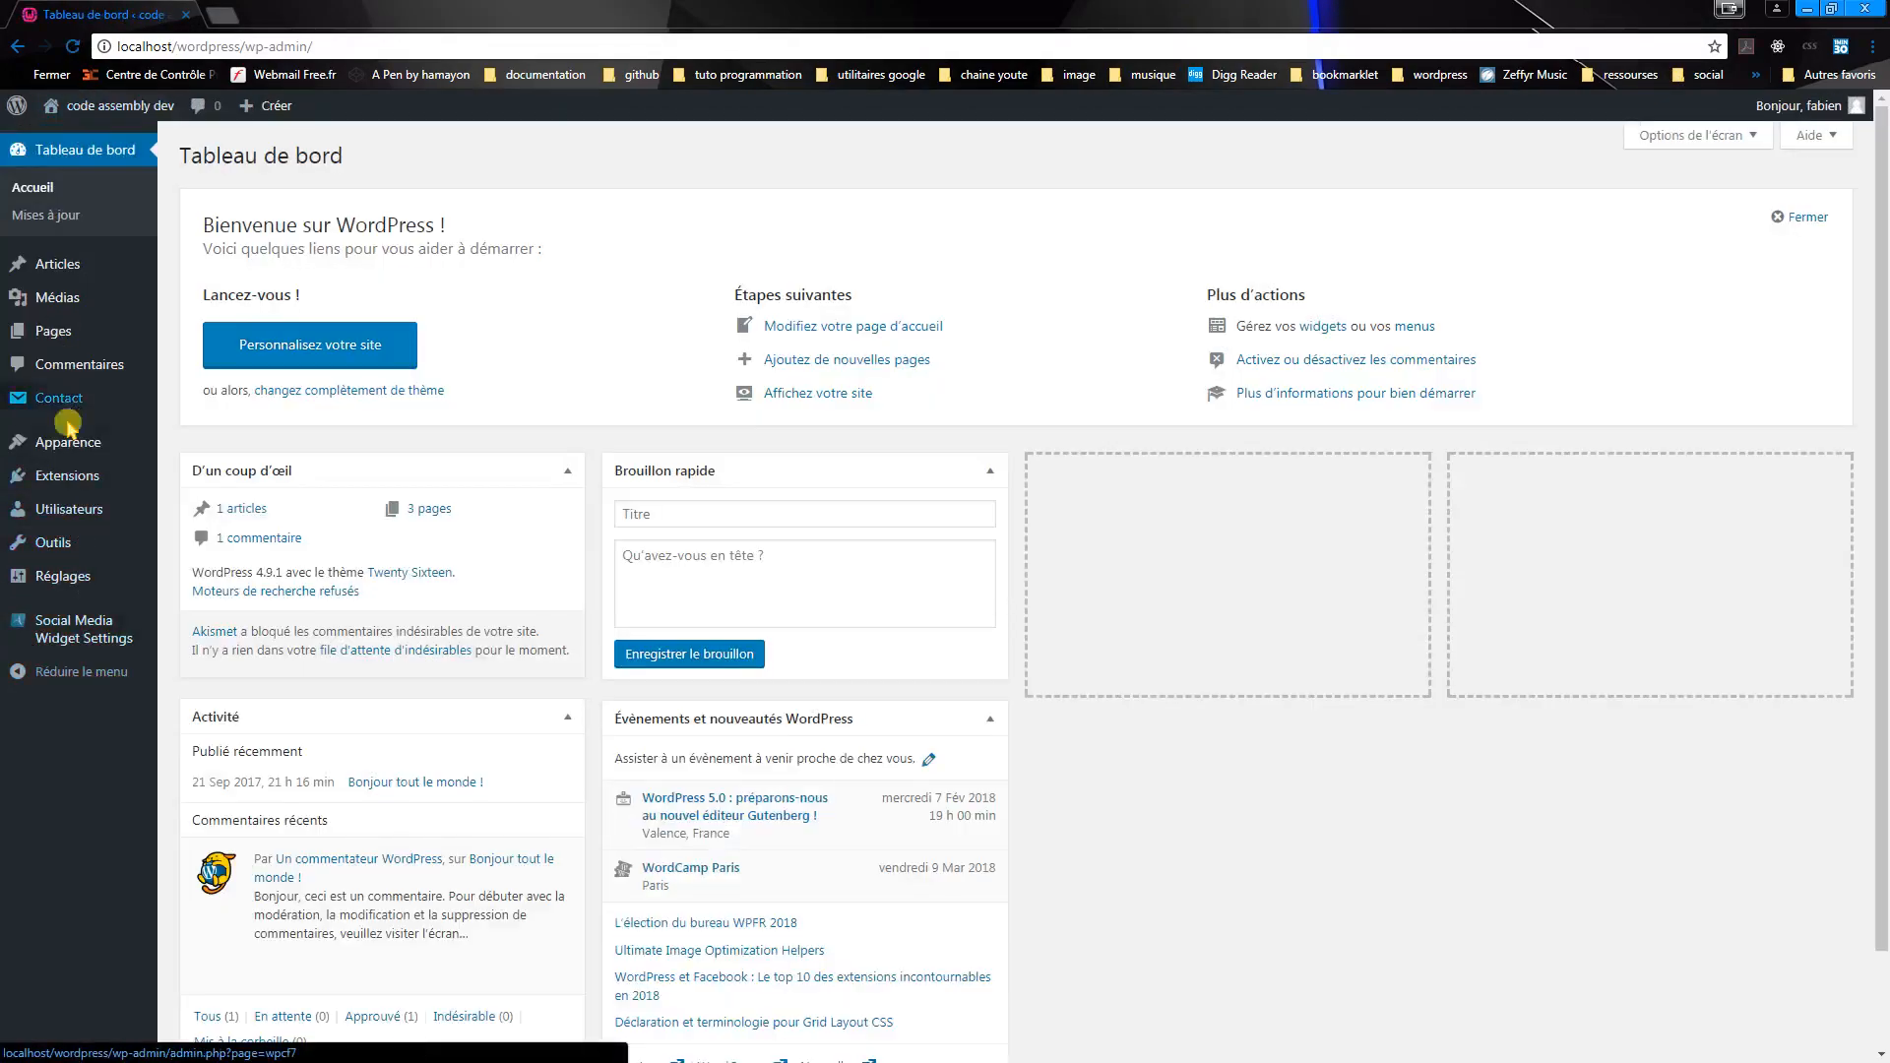
pyautogui.moveTo(67, 451)
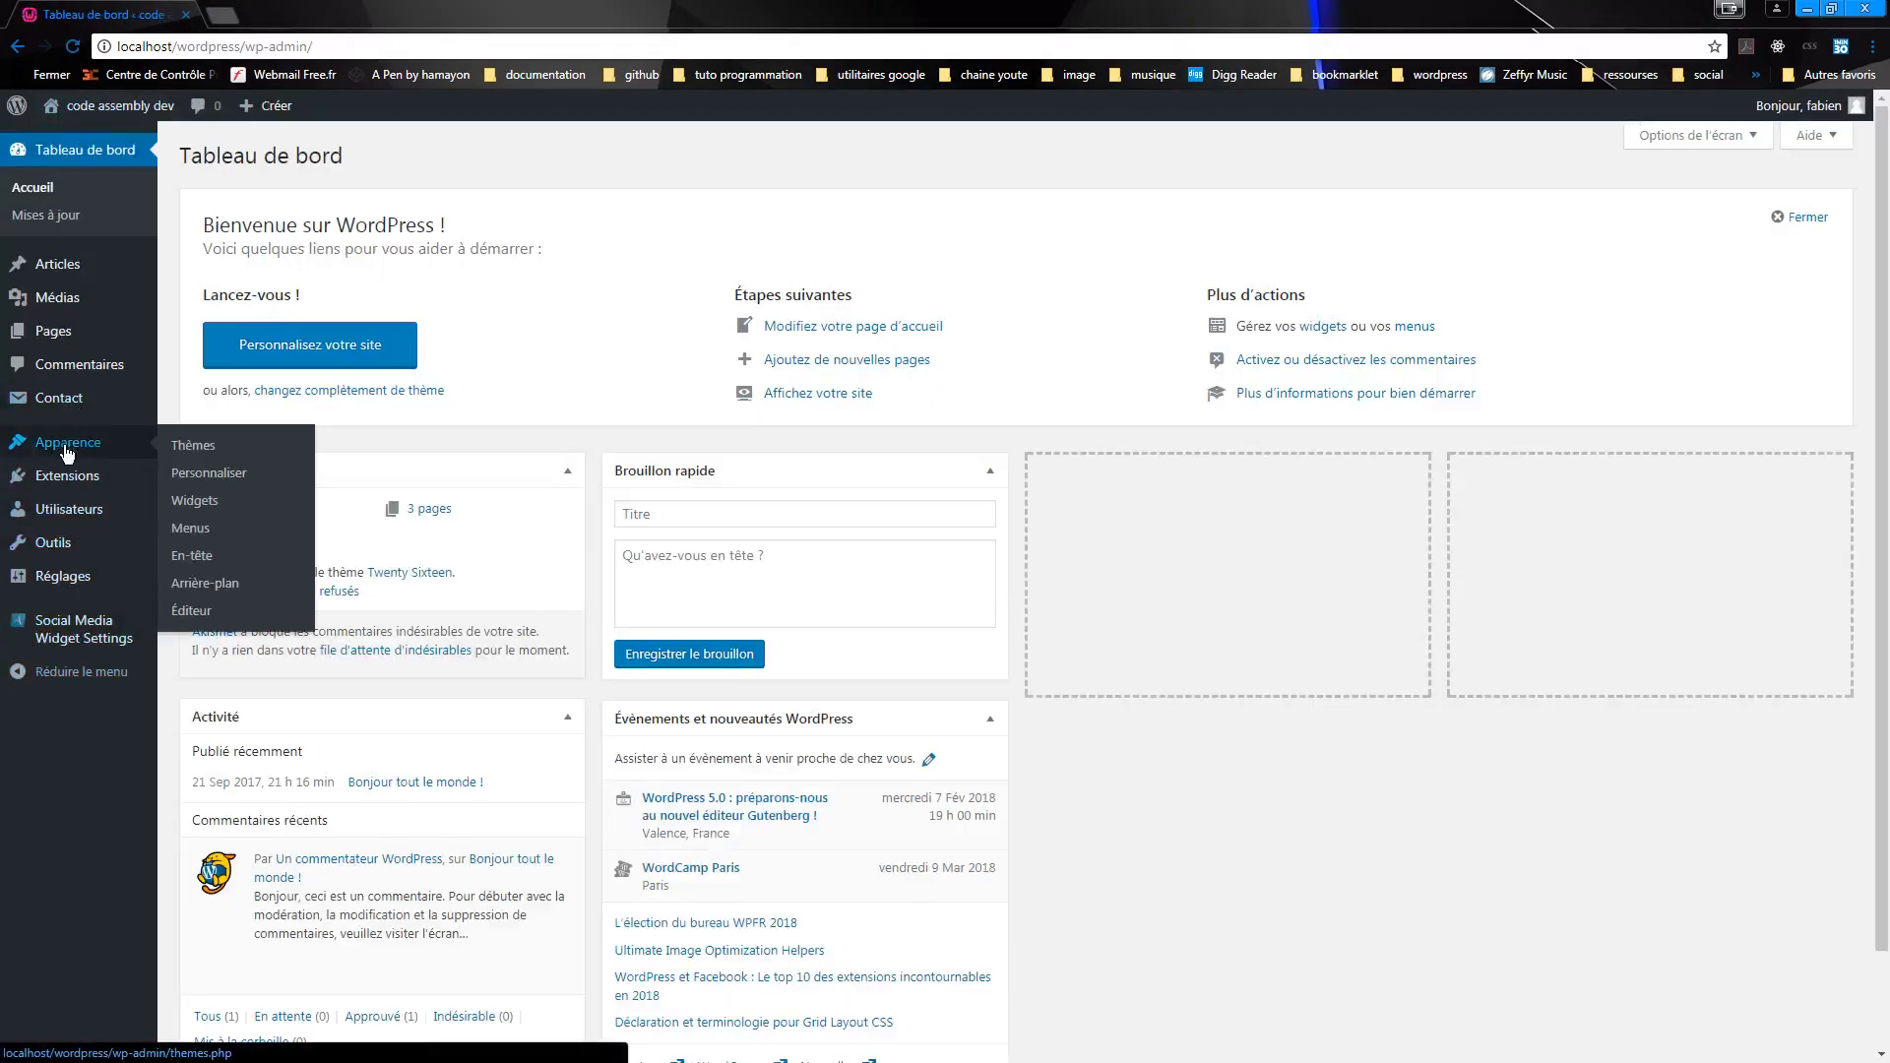
pyautogui.click(214, 478)
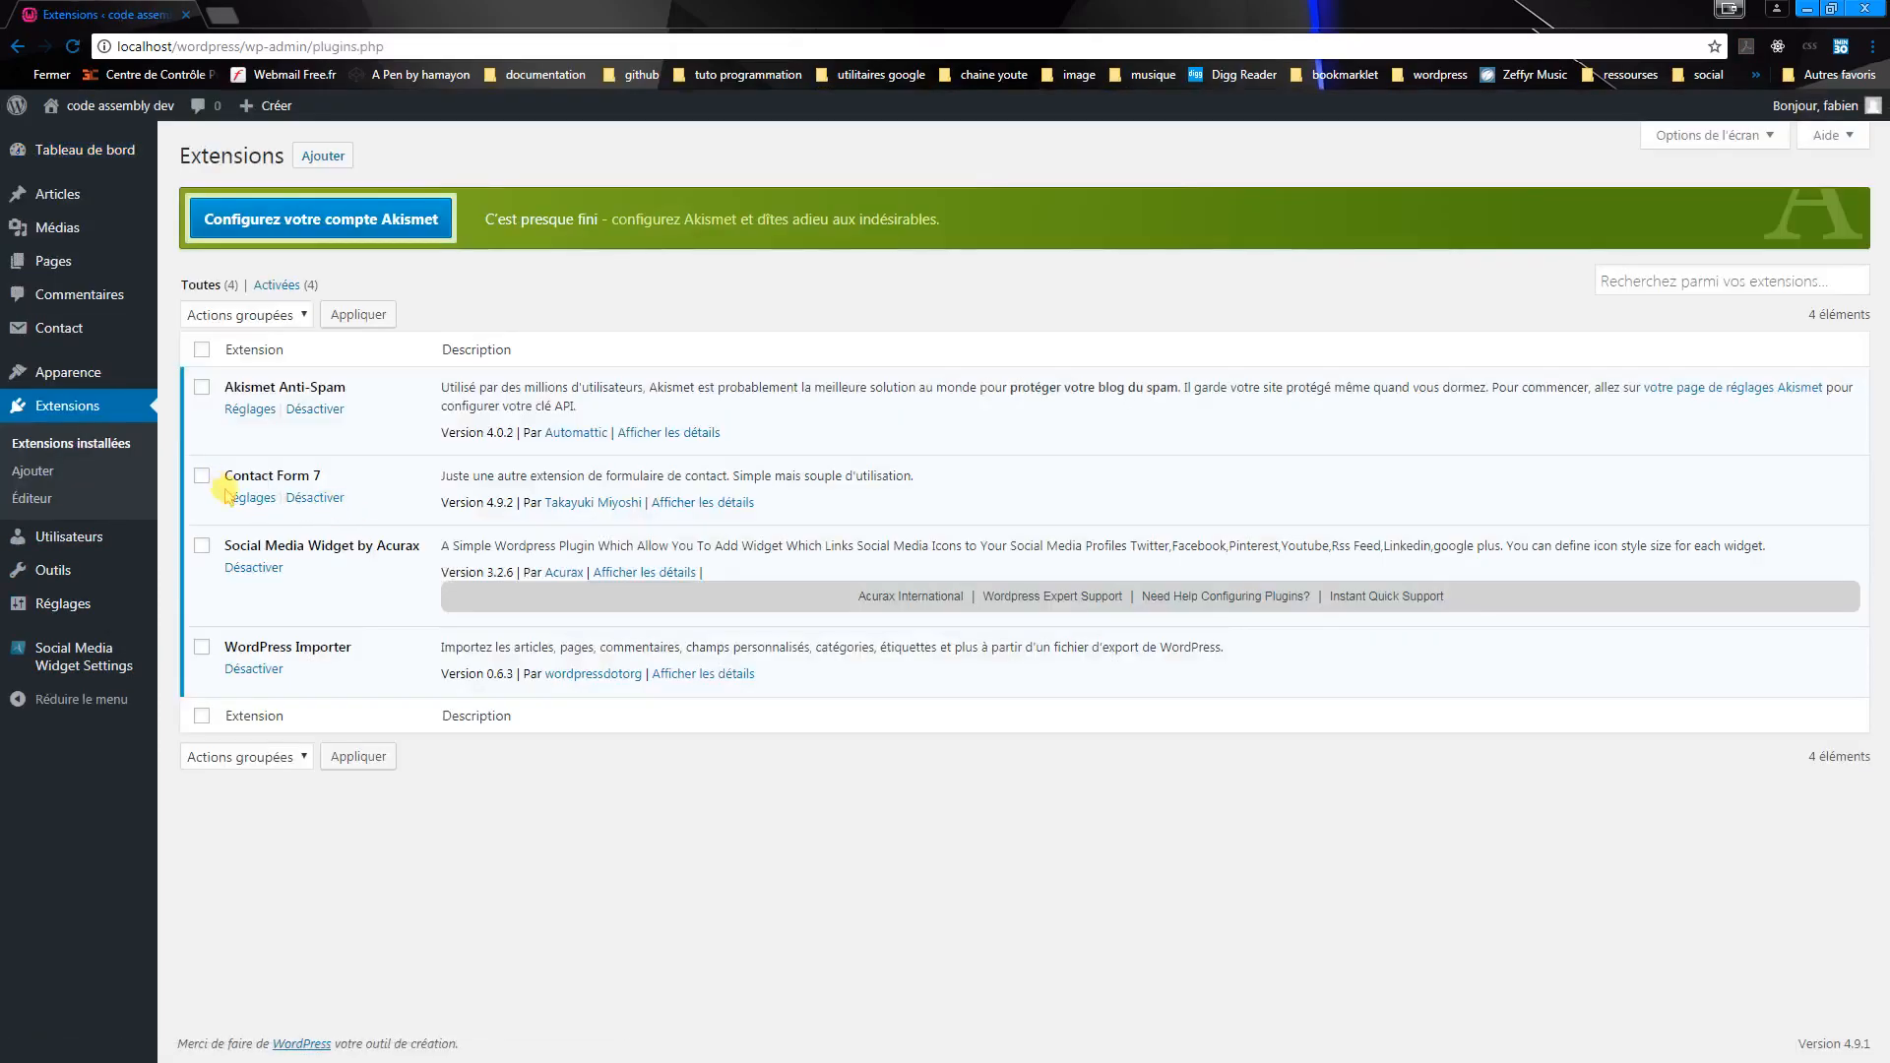
pyautogui.click(233, 498)
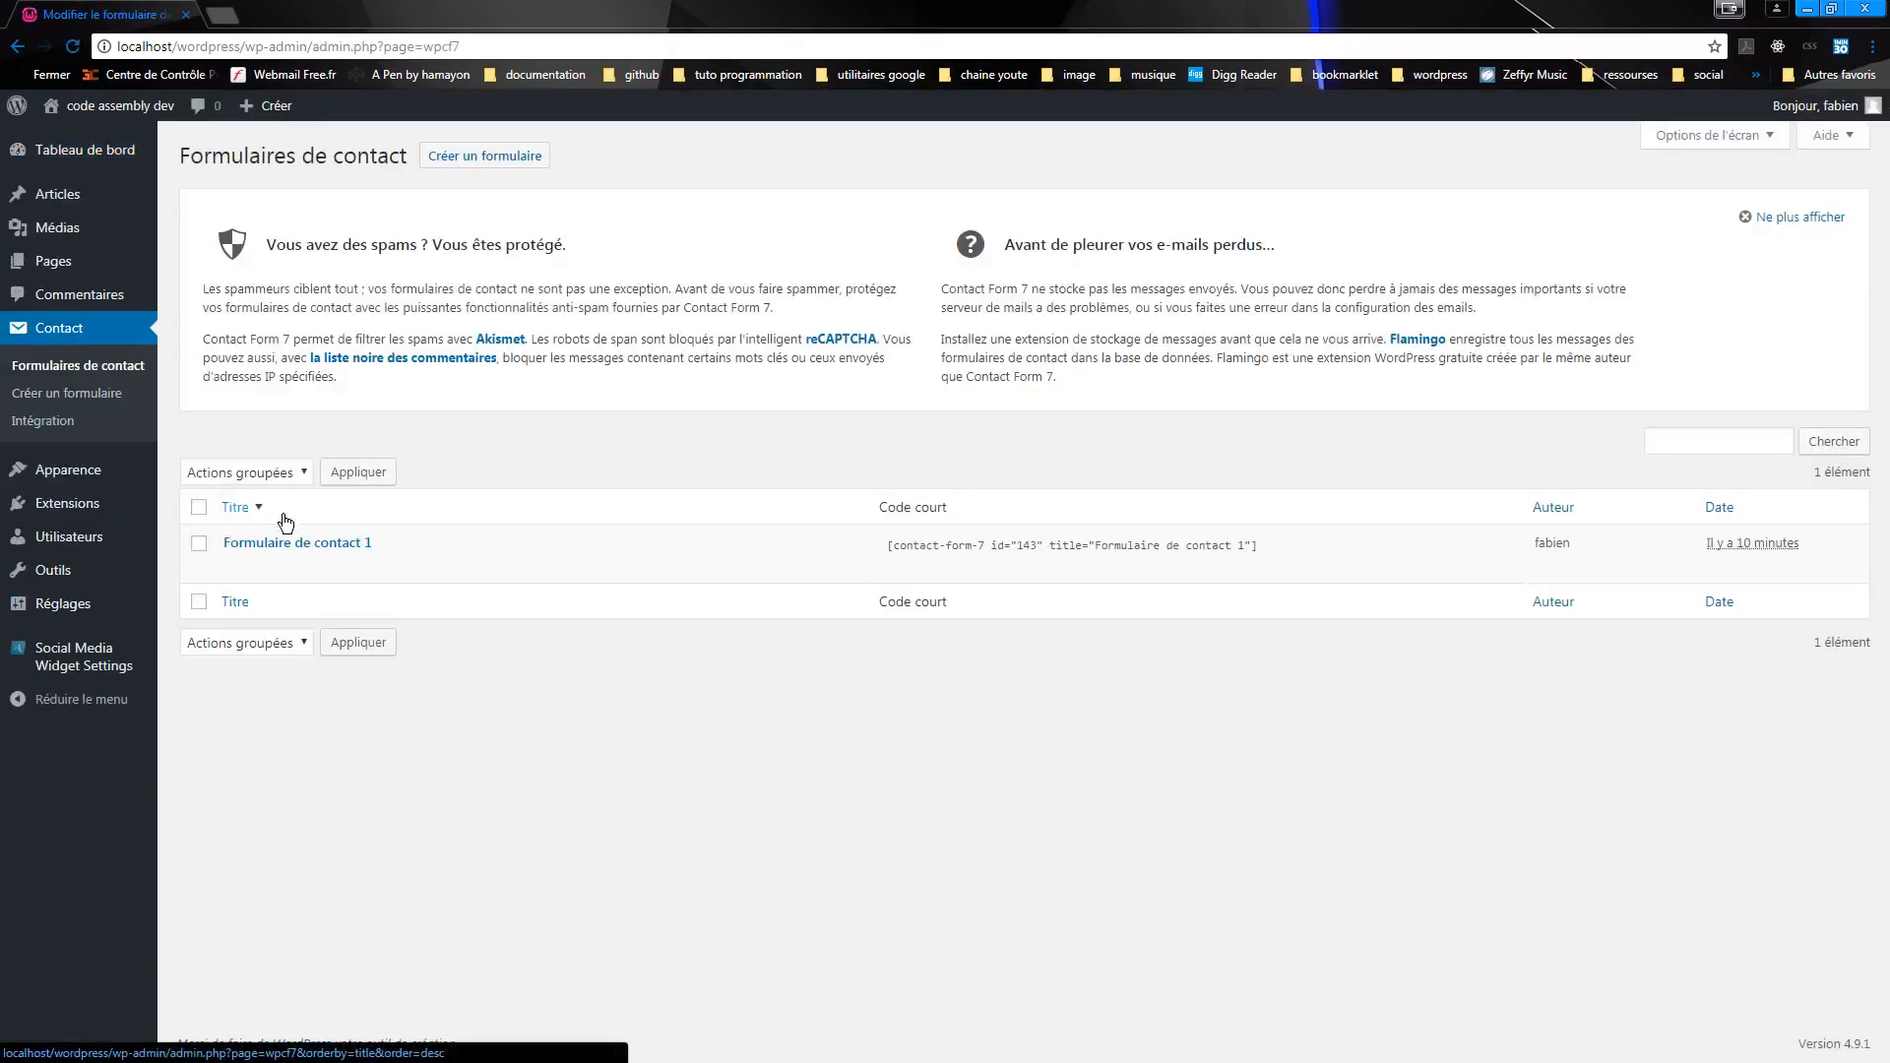
pyautogui.click(279, 546)
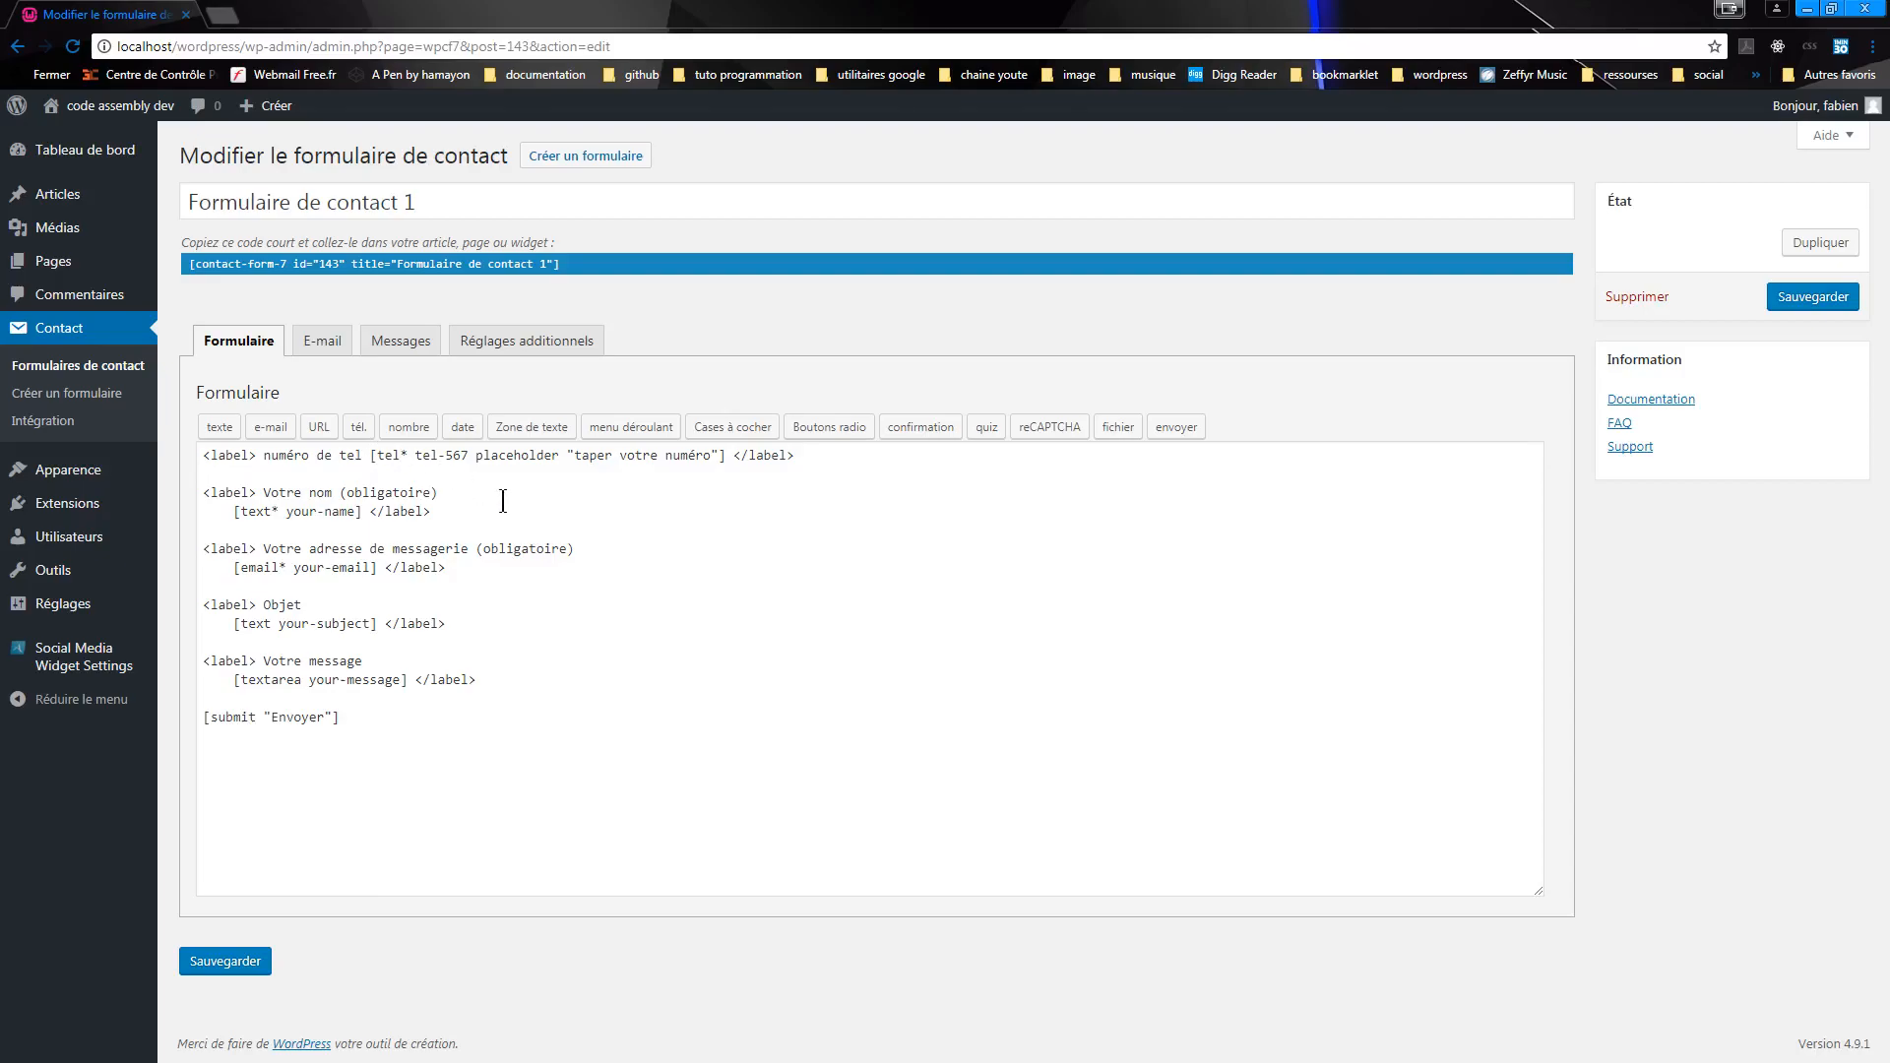
# - Insert a date field tag with default settings on its own line at the start of the form, above the telephone line
pyautogui.click(466, 433)
pyautogui.click(1142, 792)
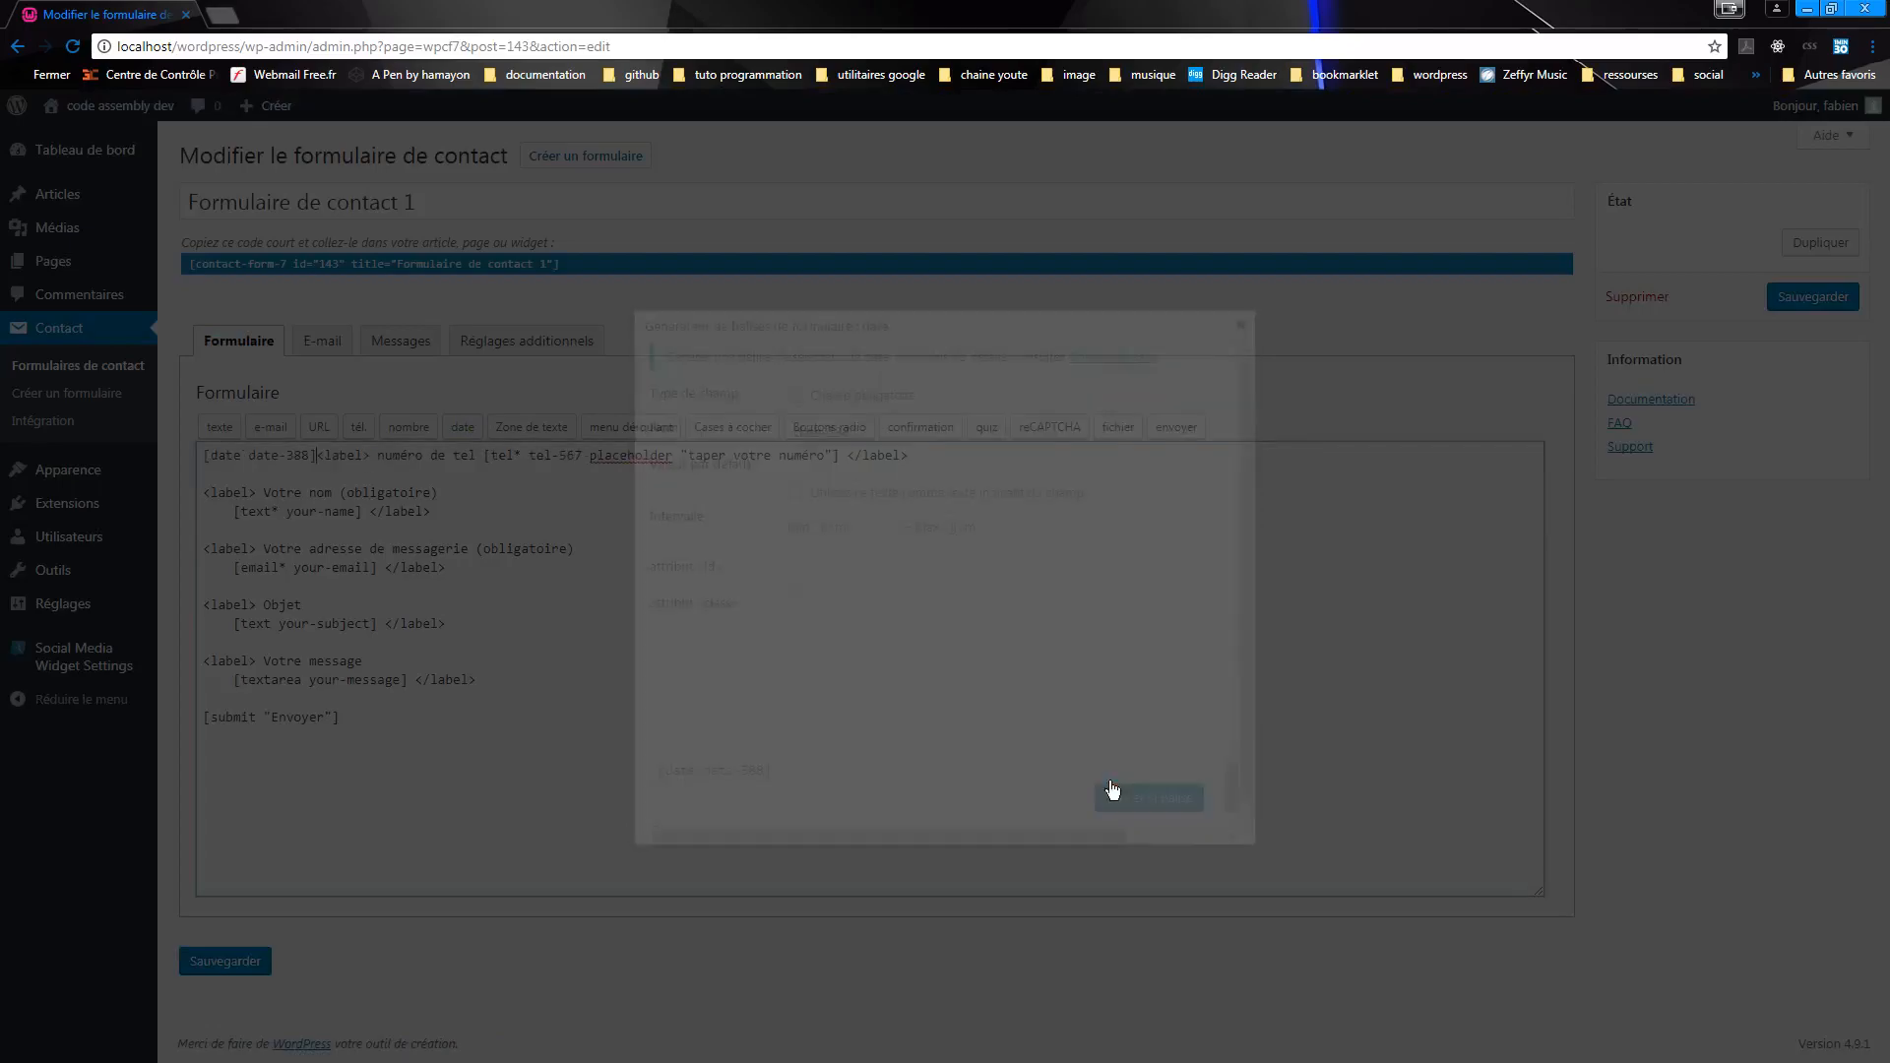
pyautogui.press('Return')
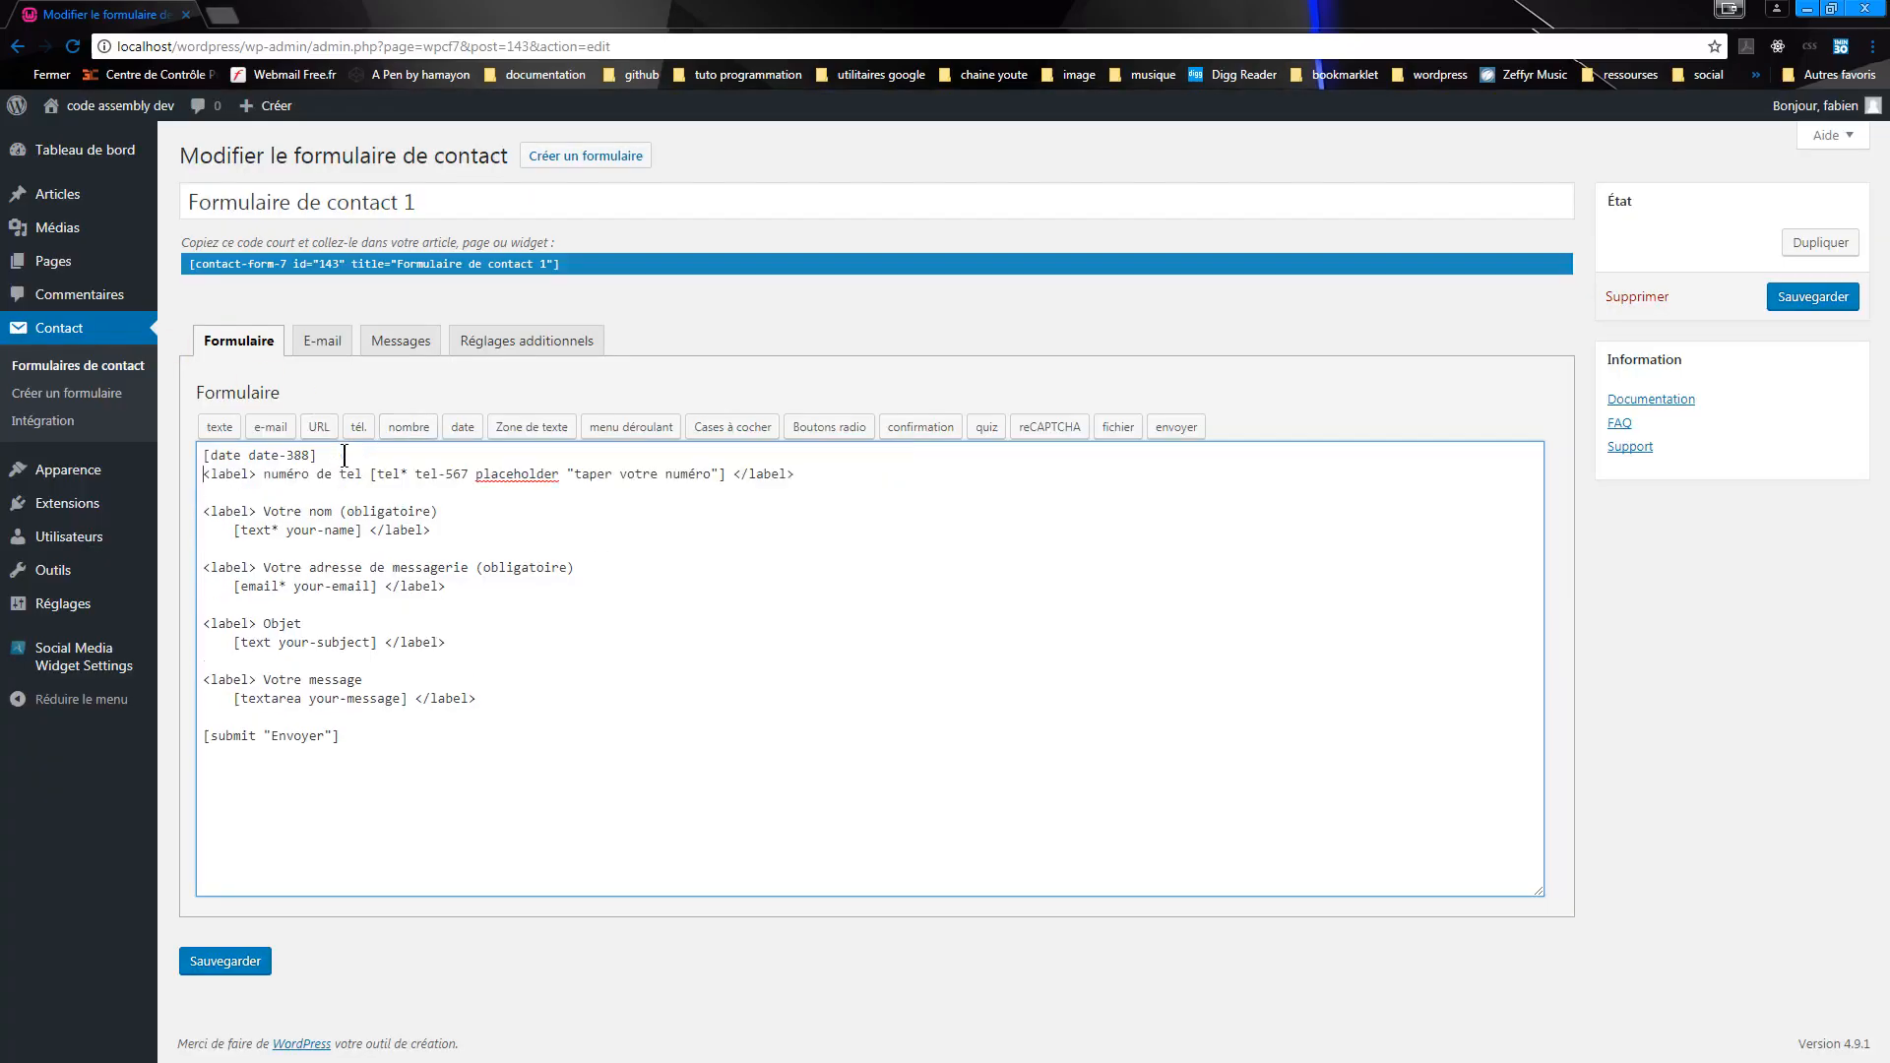
# - Wrap the date tag in <label> and </label> tags copied from the telephone line
pyautogui.moveTo(255, 477); pyautogui.dragTo(203, 476)
pyautogui.hotkey('ctrl', 'c')
pyautogui.click(199, 455)
pyautogui.hotkey('ctrl', 'v')
pyautogui.moveTo(799, 474); pyautogui.dragTo(732, 474)
pyautogui.hotkey('ctrl', 'c')
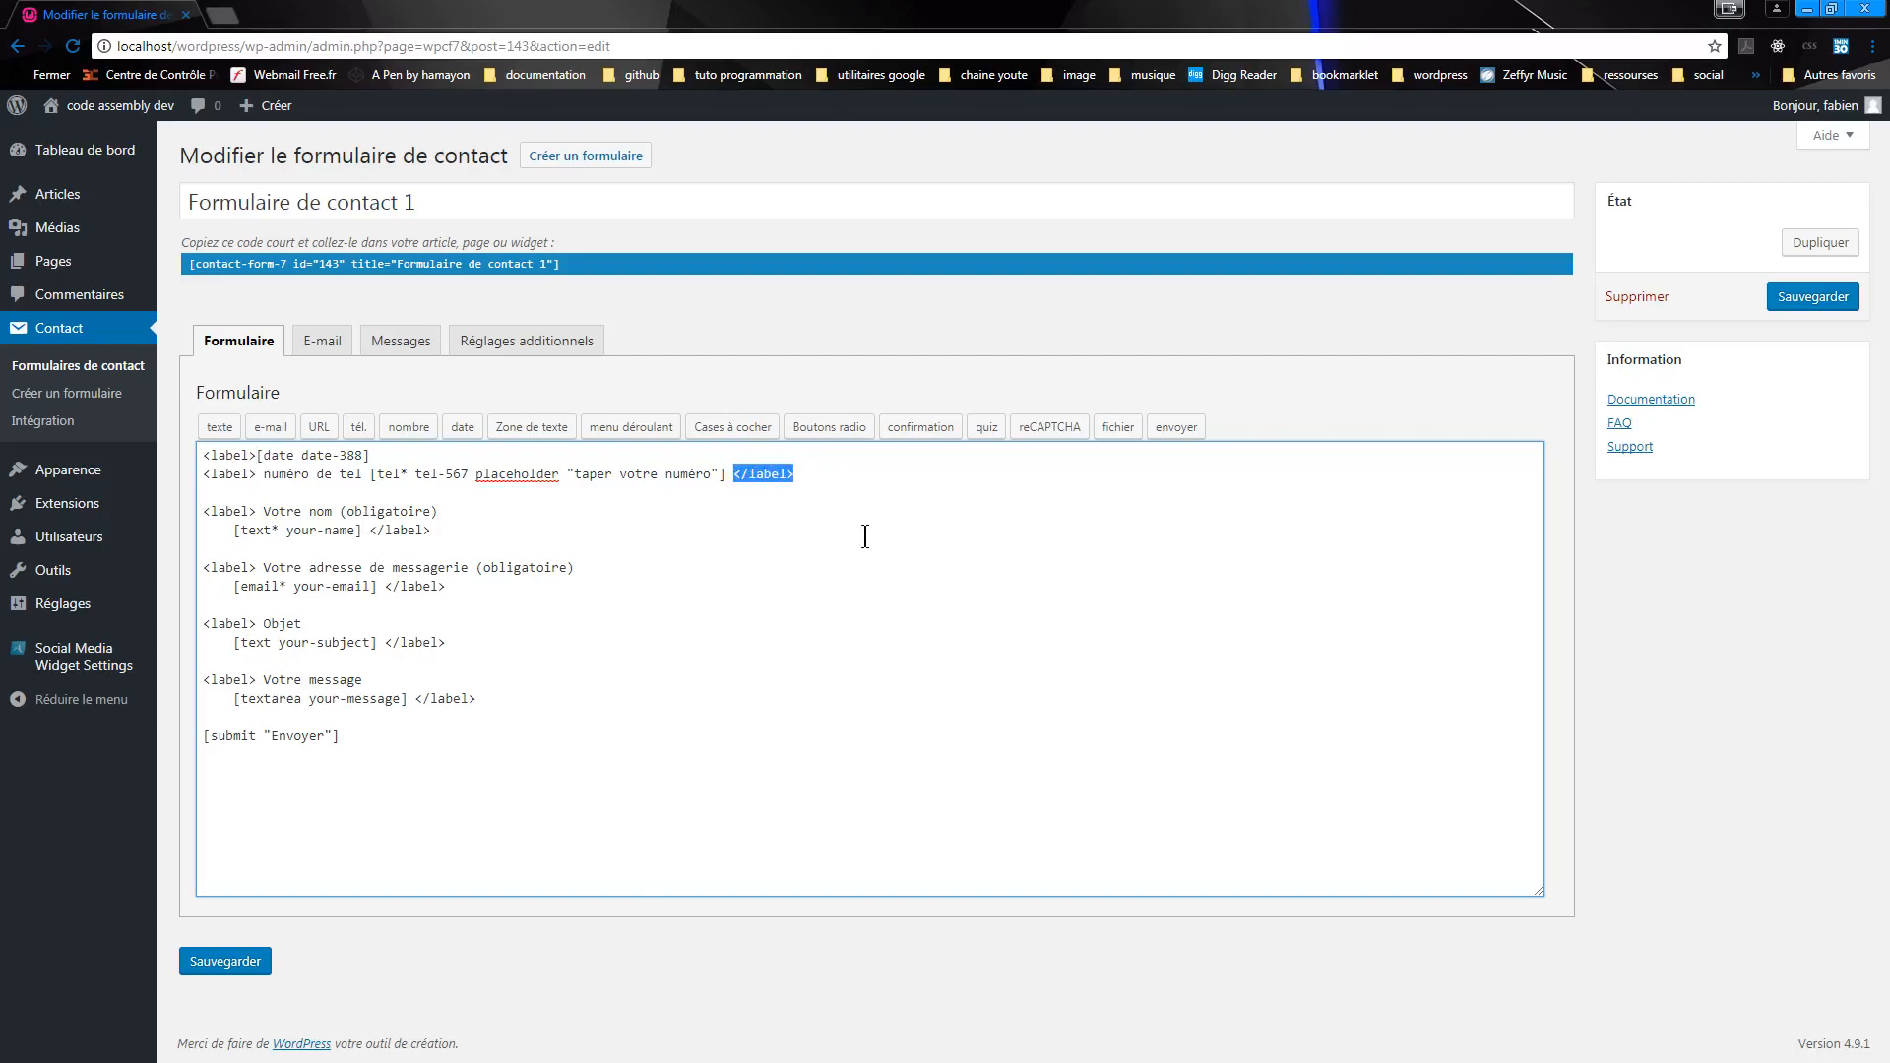
pyautogui.click(403, 455)
pyautogui.hotkey('ctrl', 'v')
# - Remove the opening label tag, the "numéro de tel" text and the closing label tag from the telephone line
pyautogui.moveTo(367, 475); pyautogui.dragTo(201, 474)
pyautogui.hotkey('ctrl', 'x')
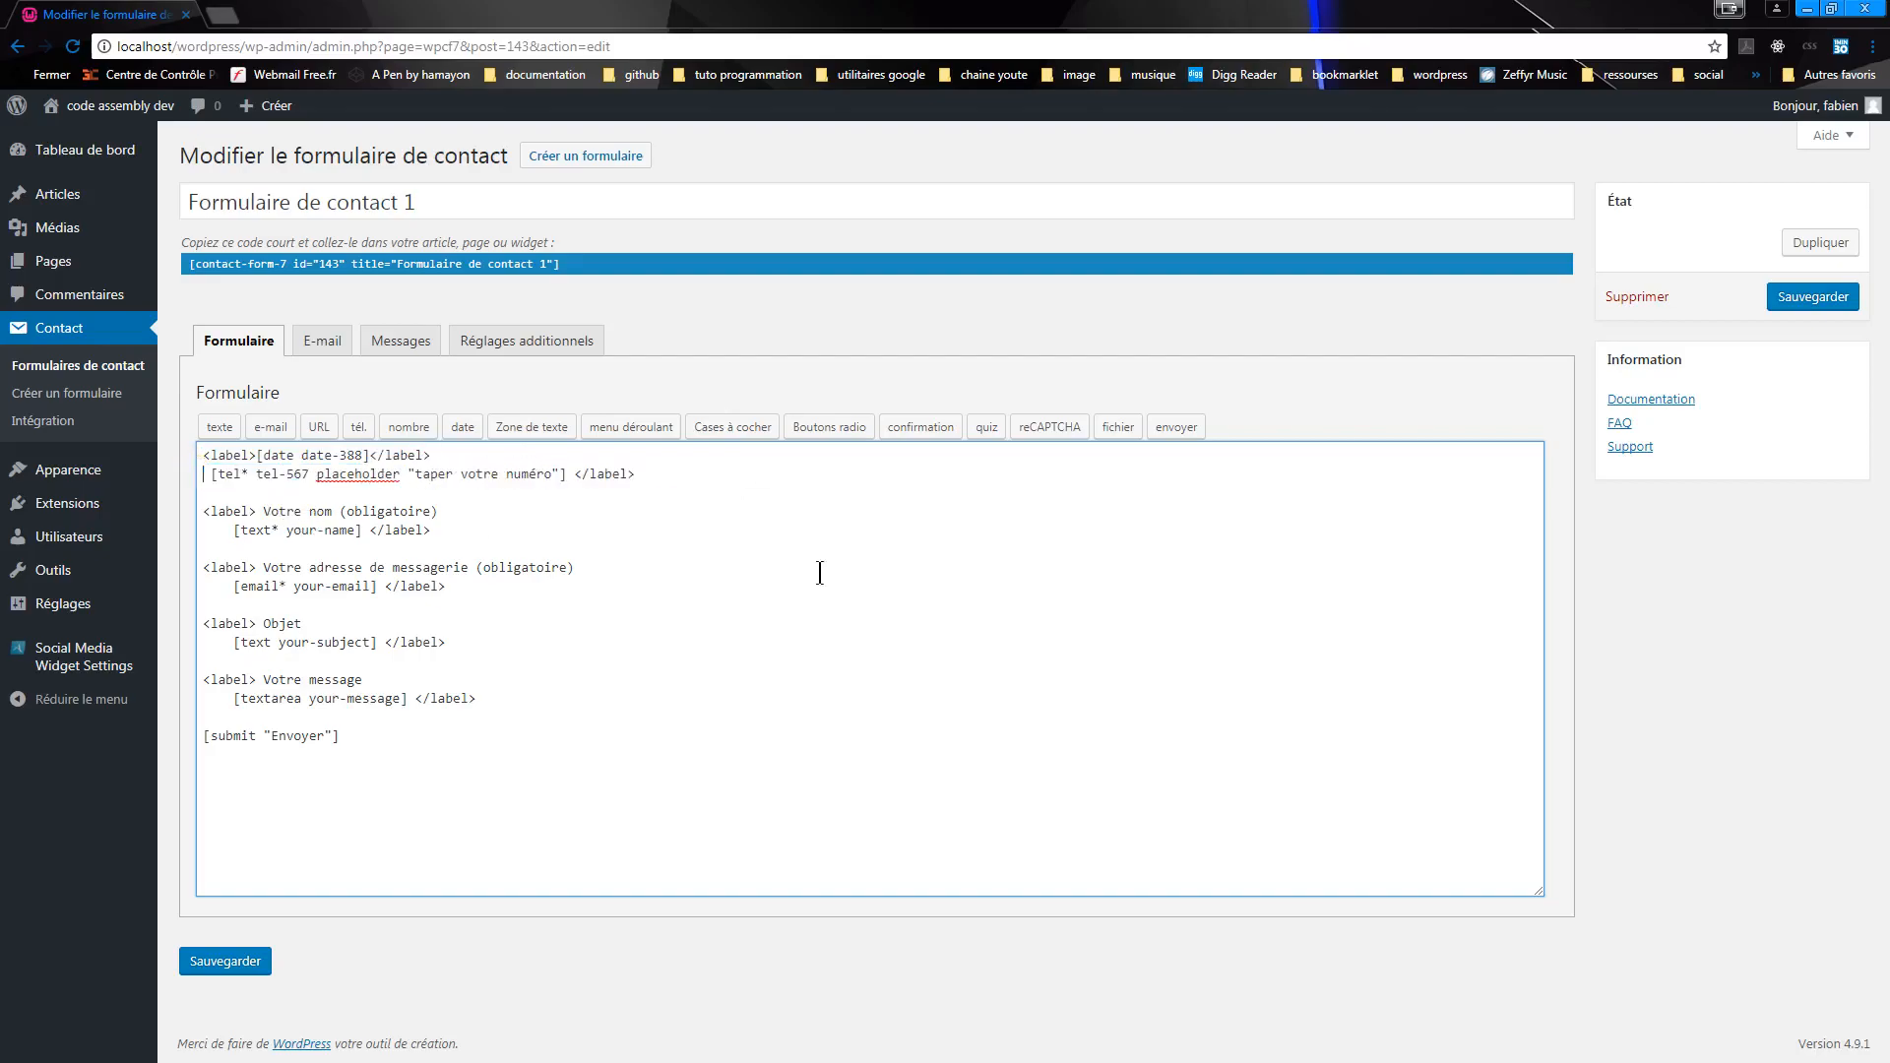
pyautogui.moveTo(639, 475); pyautogui.dragTo(572, 479)
pyautogui.hotkey('ctrl', 'x')
# - Add the label text "date" before the date tag, leave a blank line below it and save the form
pyautogui.click(259, 455)
pyautogui.write('date')
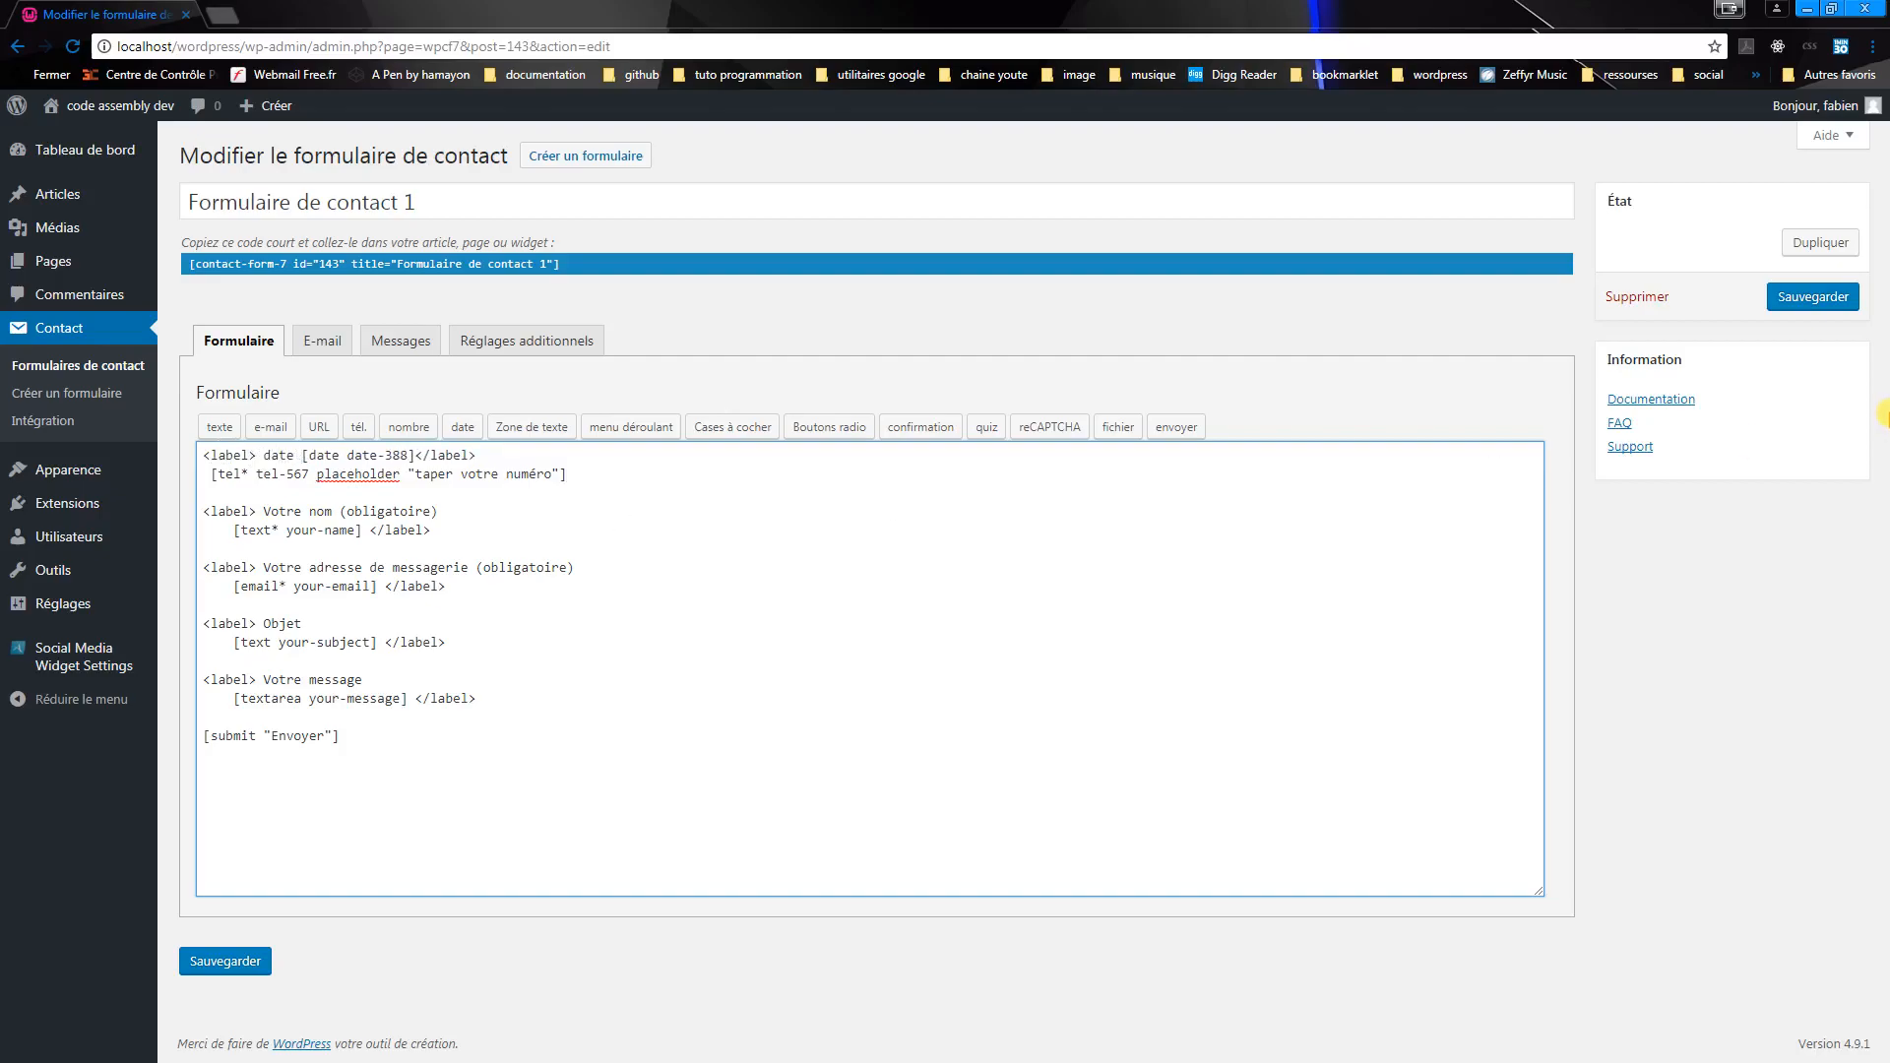
pyautogui.click(505, 446)
pyautogui.press('Return')
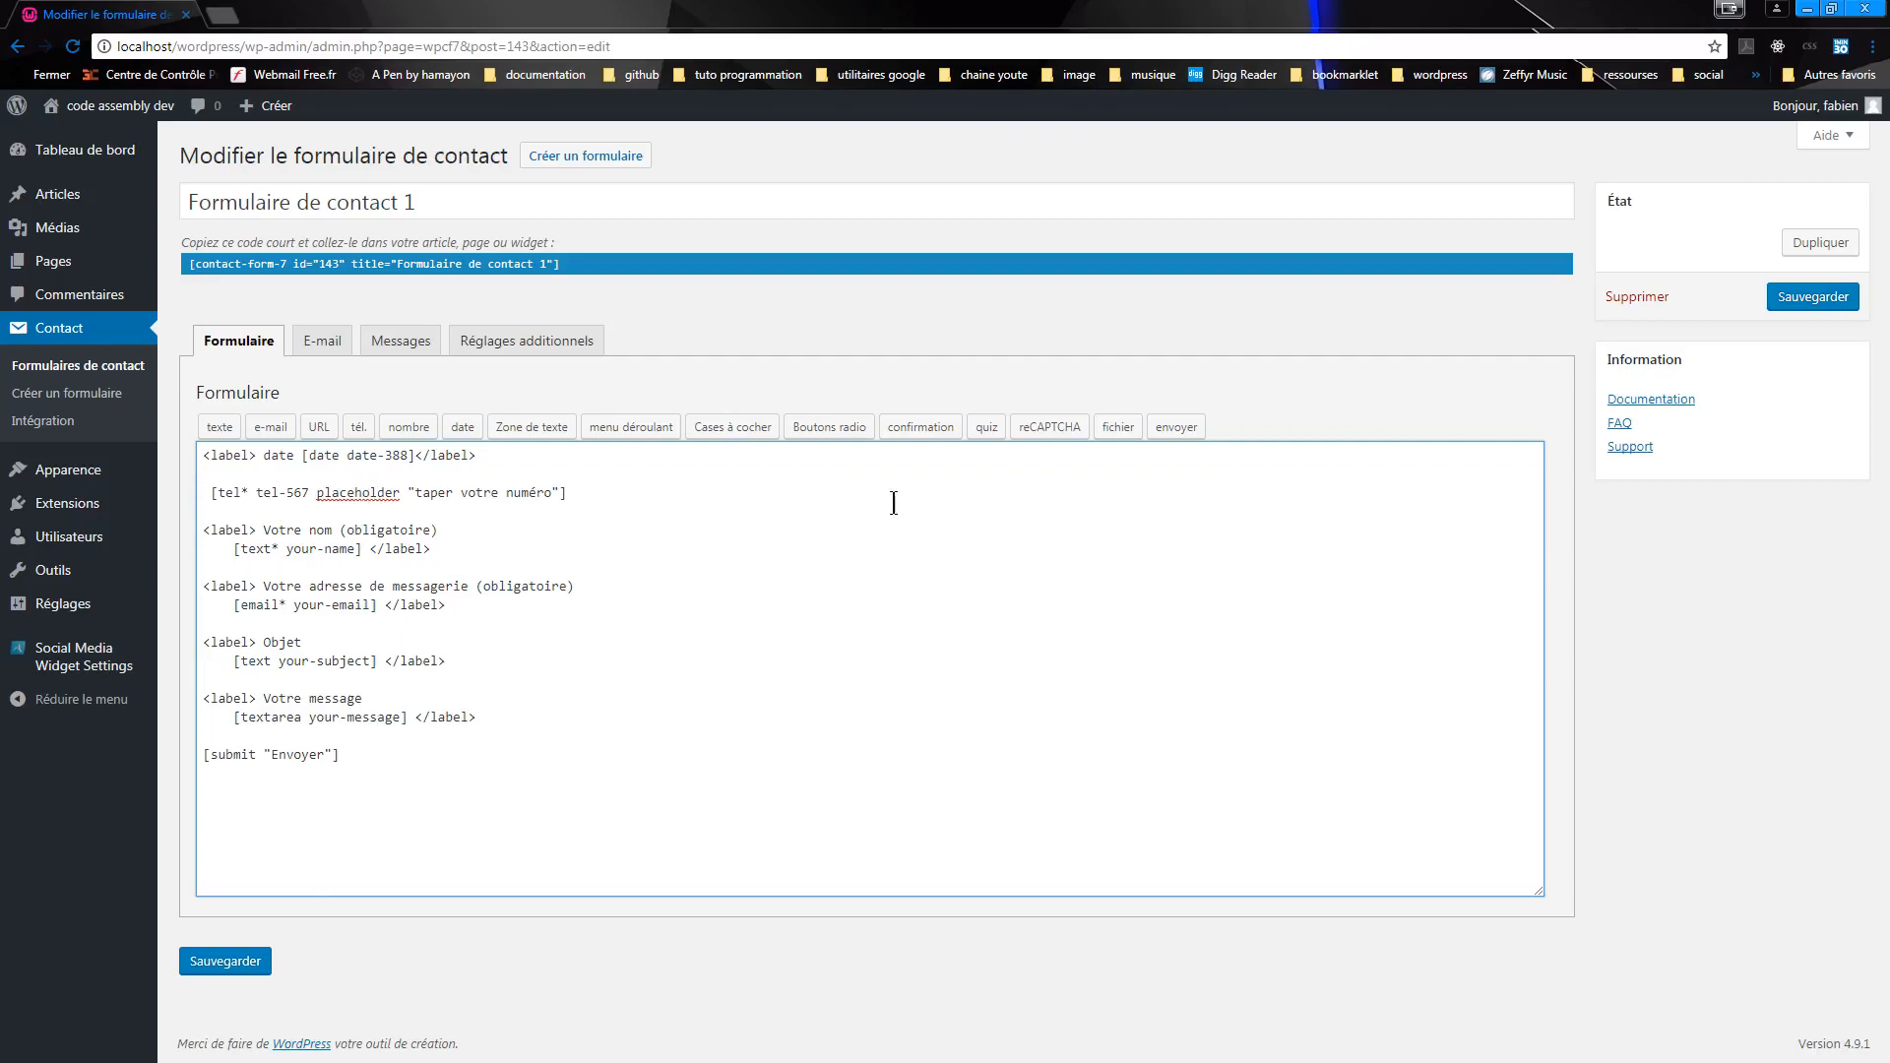
pyautogui.click(1811, 305)
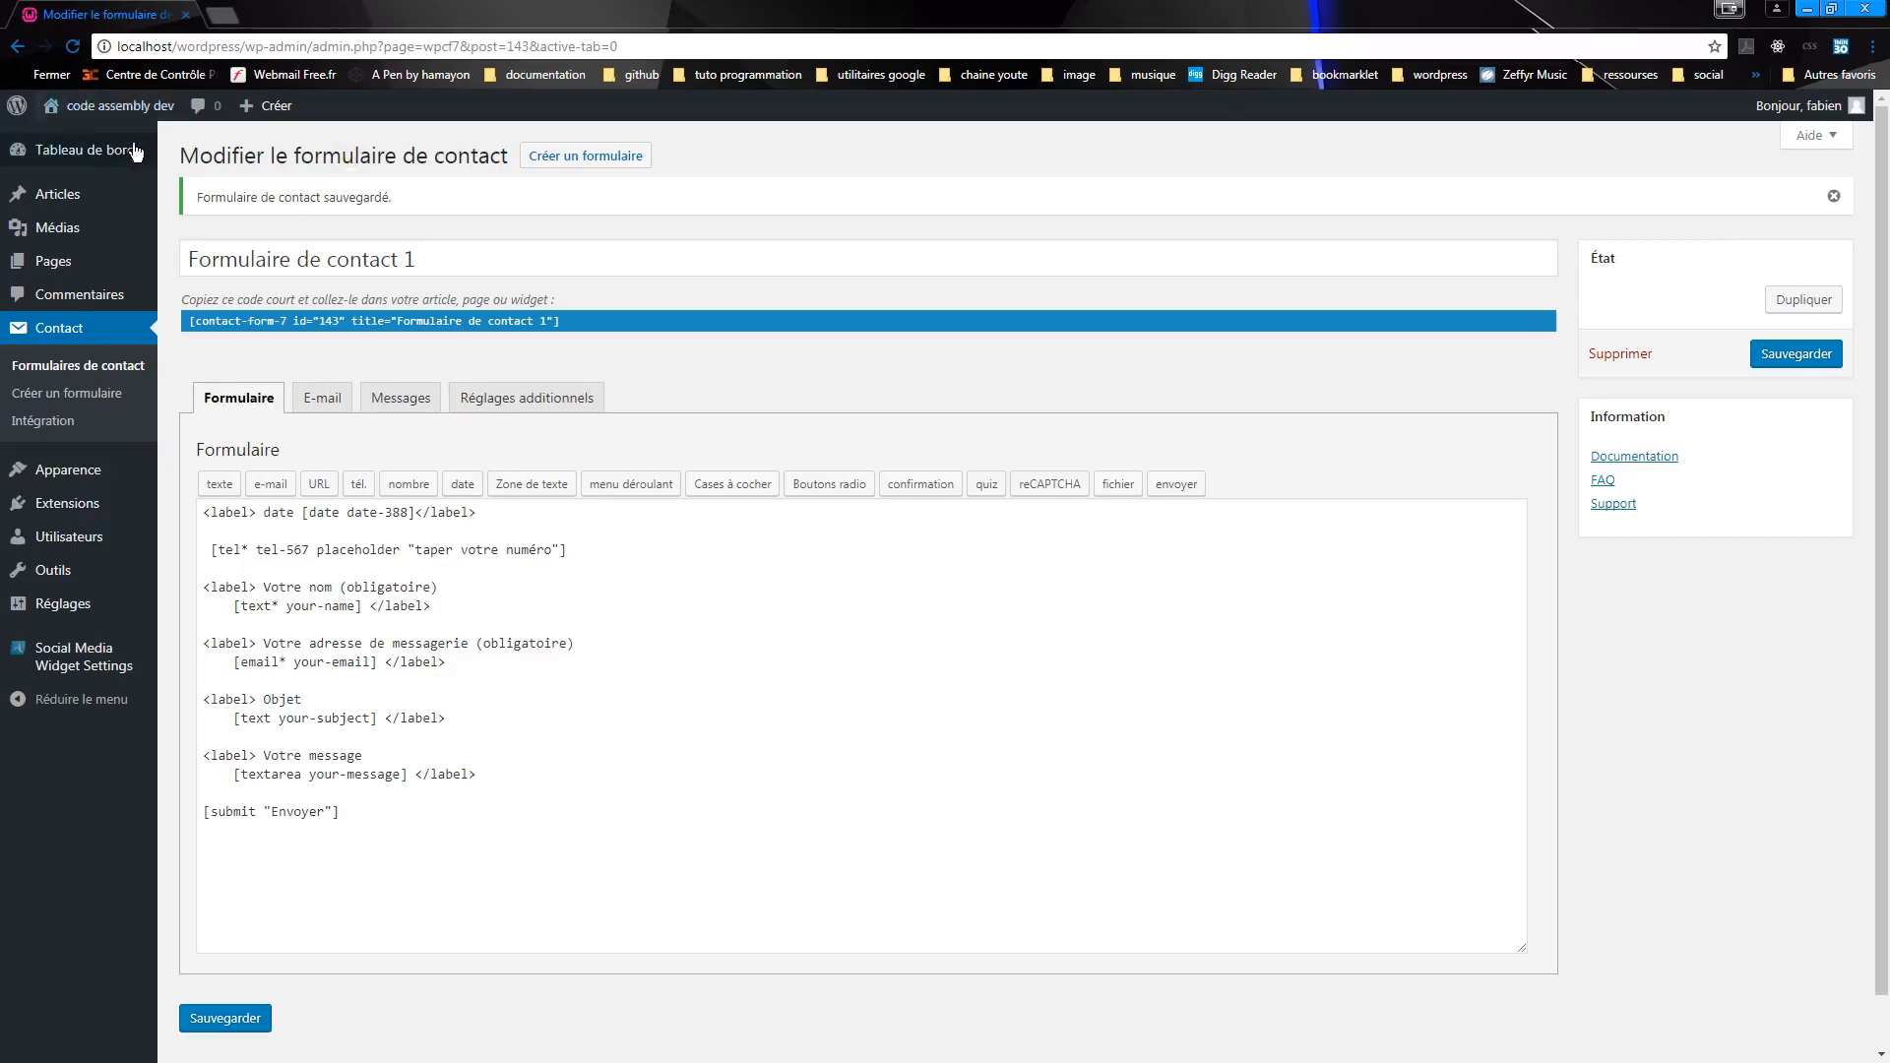
# - Visit the site and go to the contact page to check the new date field
pyautogui.click(134, 106)
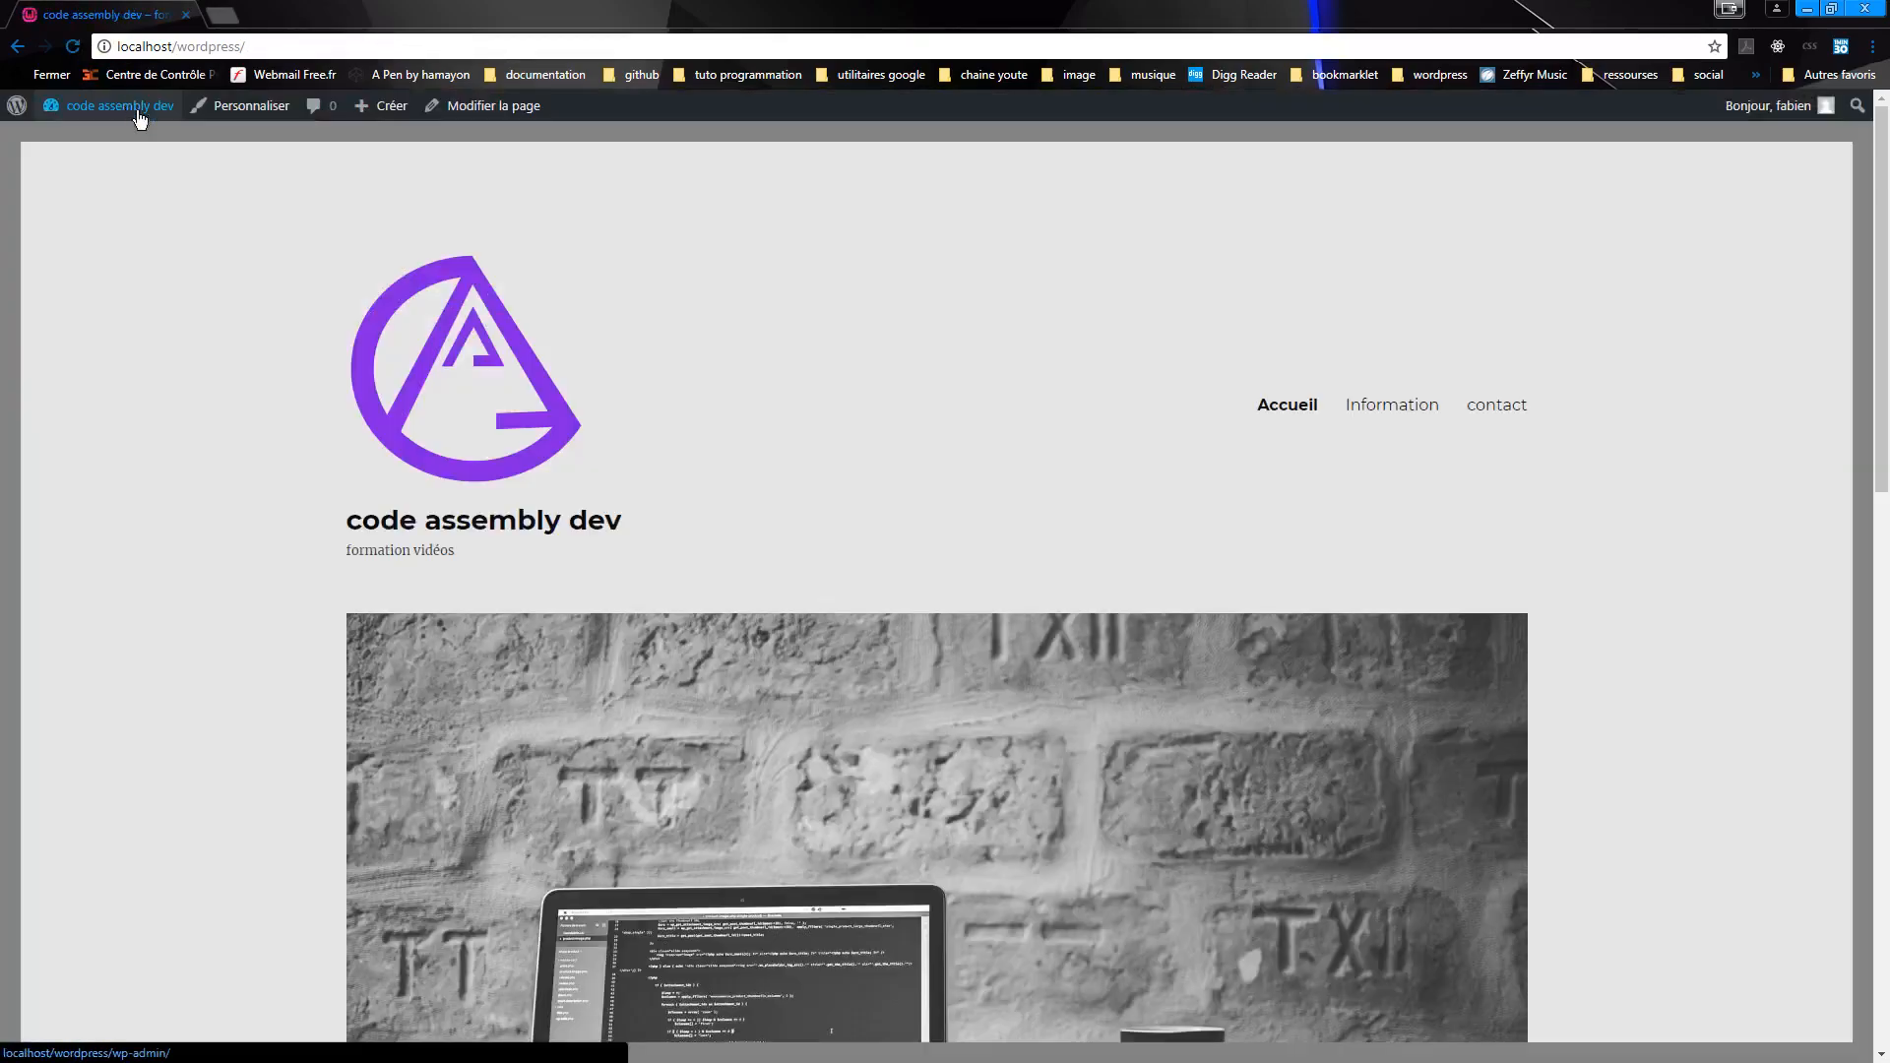
pyautogui.scroll(-7, 784, 676)
pyautogui.scroll(7, 751, 633)
pyautogui.click(1498, 406)
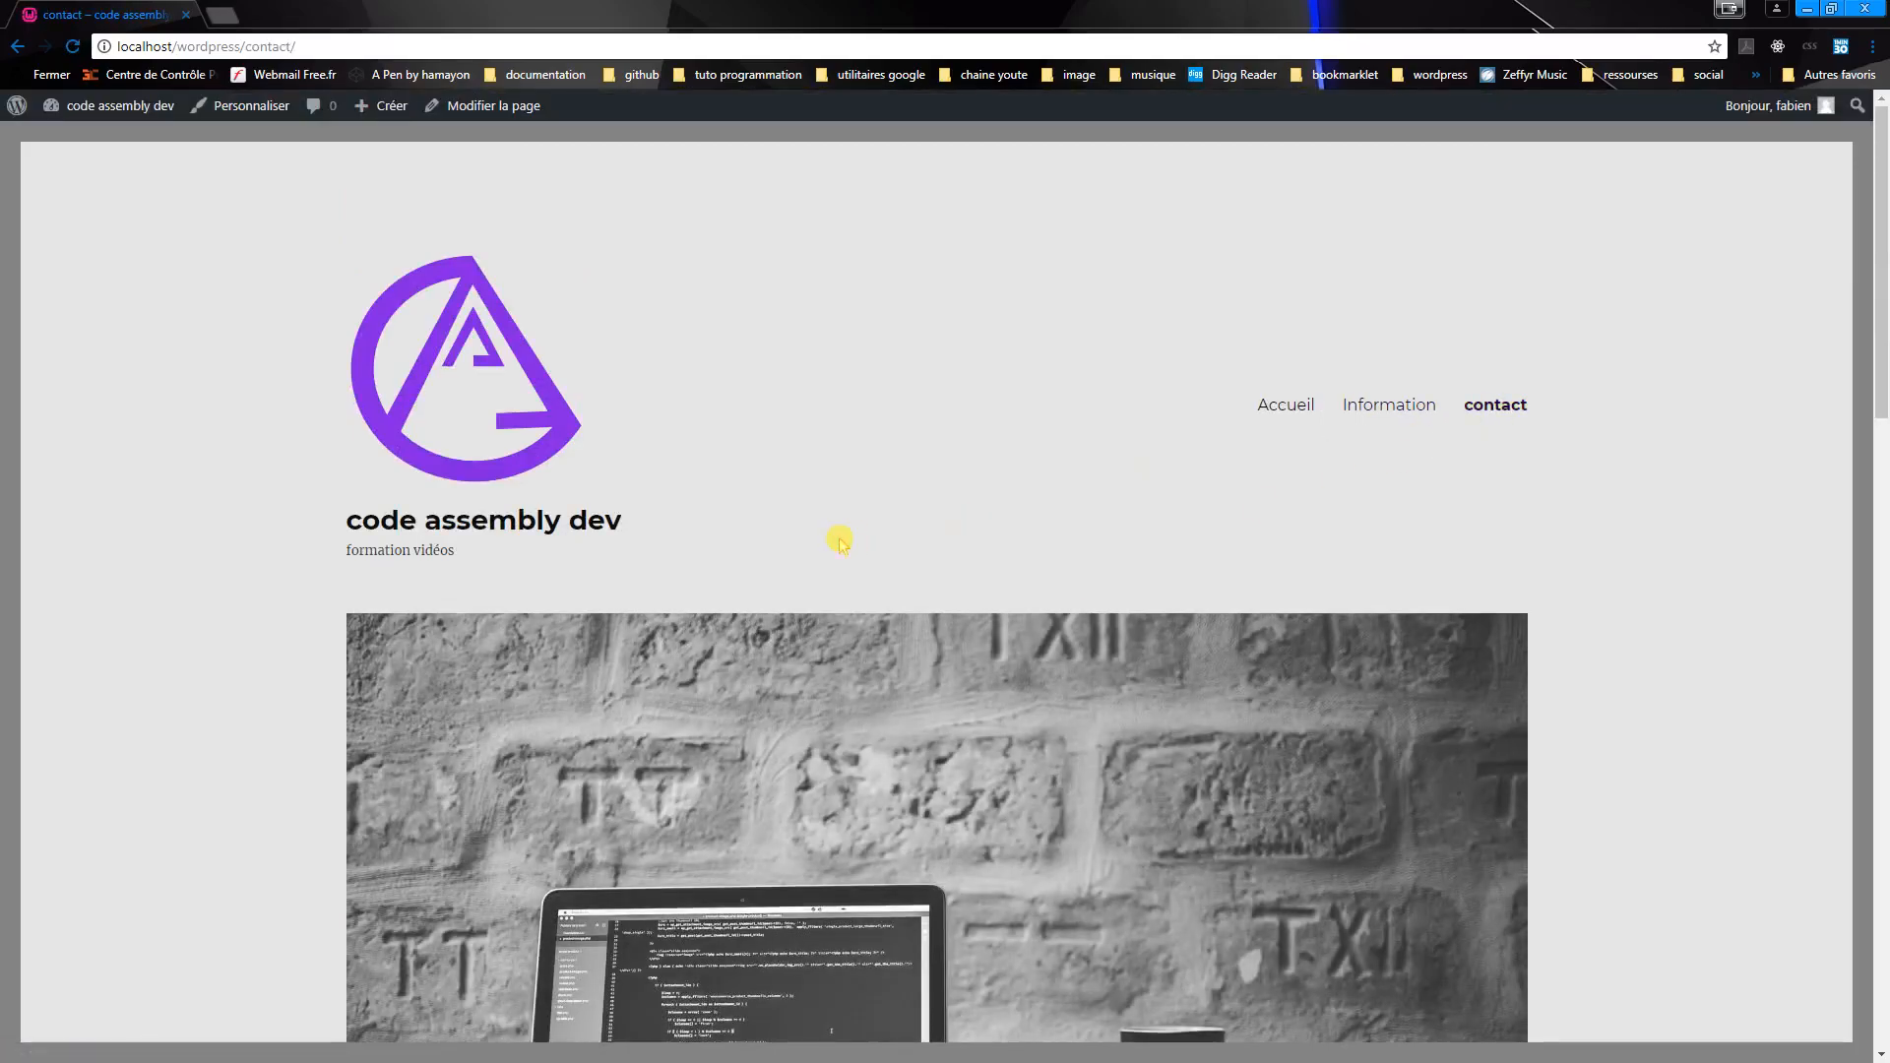
pyautogui.scroll(-10, 853, 536)
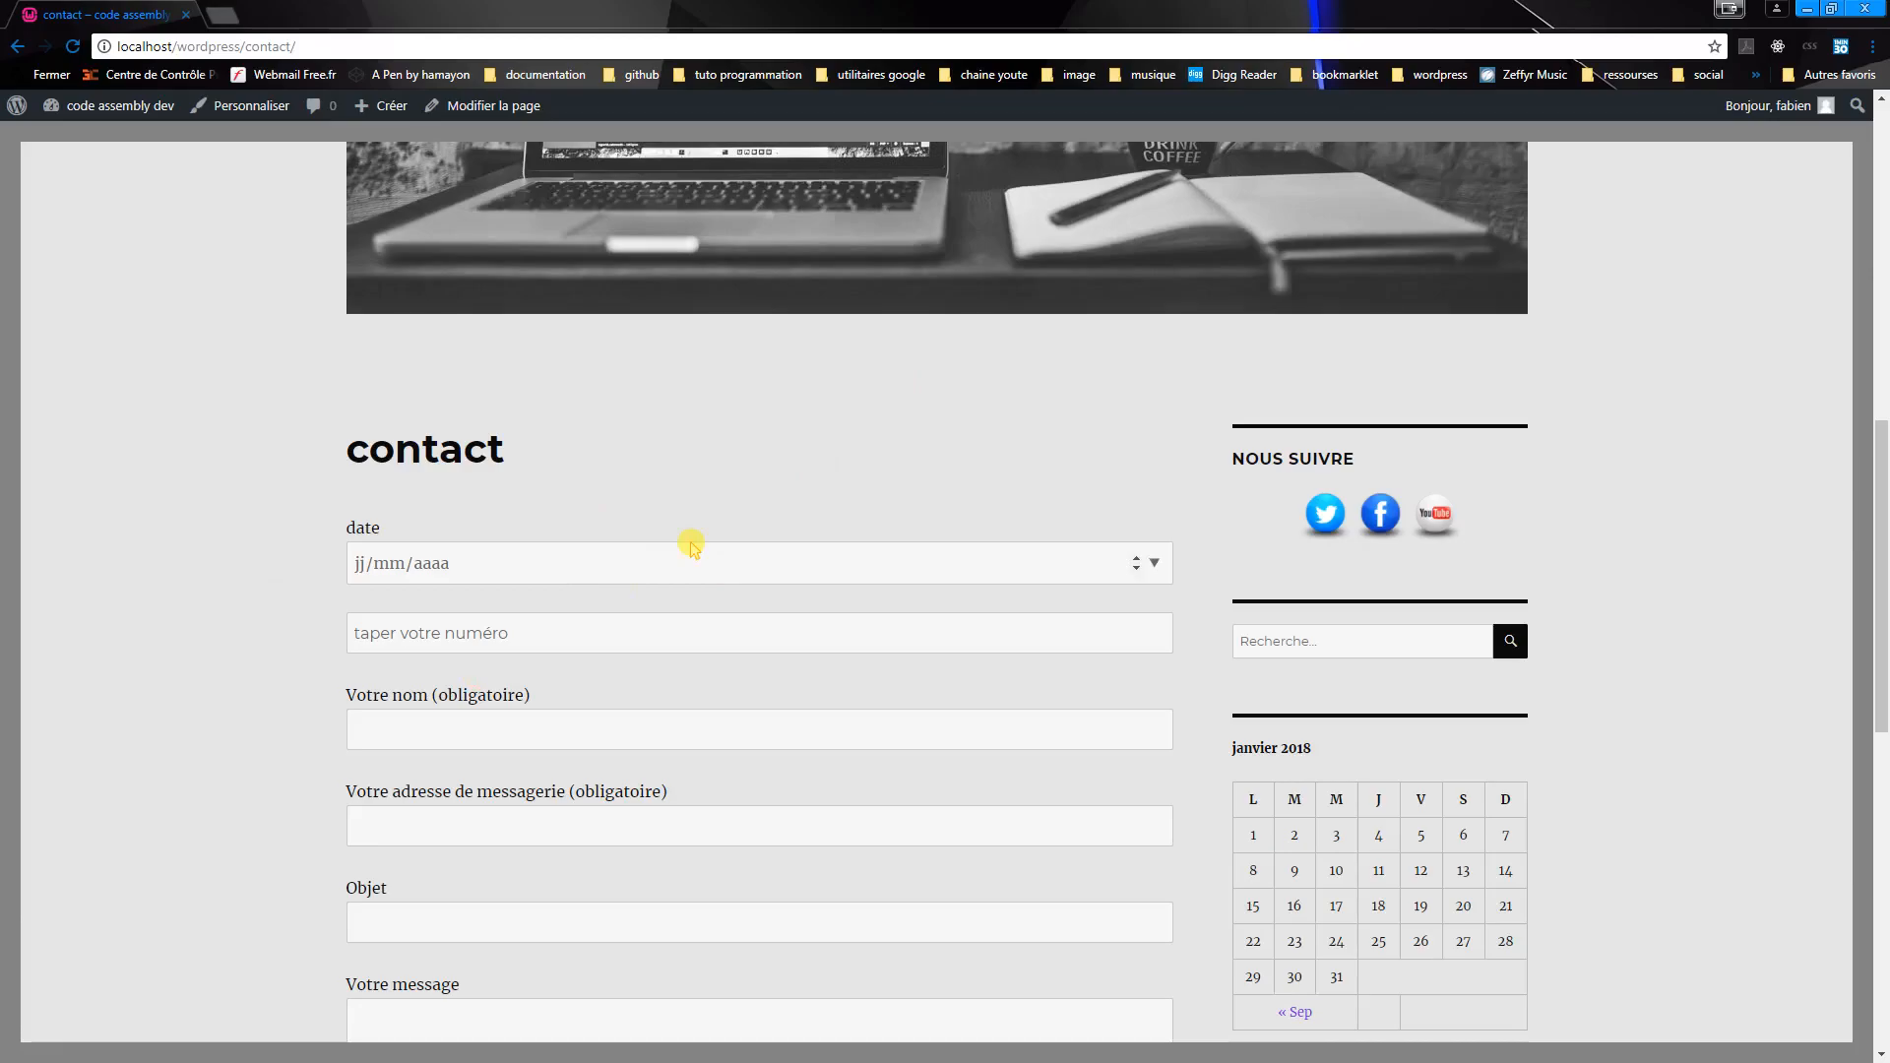
# - Examine the order and layout of the form's fields from the date field down to the send button
pyautogui.scroll(-5, 692, 548)
pyautogui.scroll(3, 348, 500)
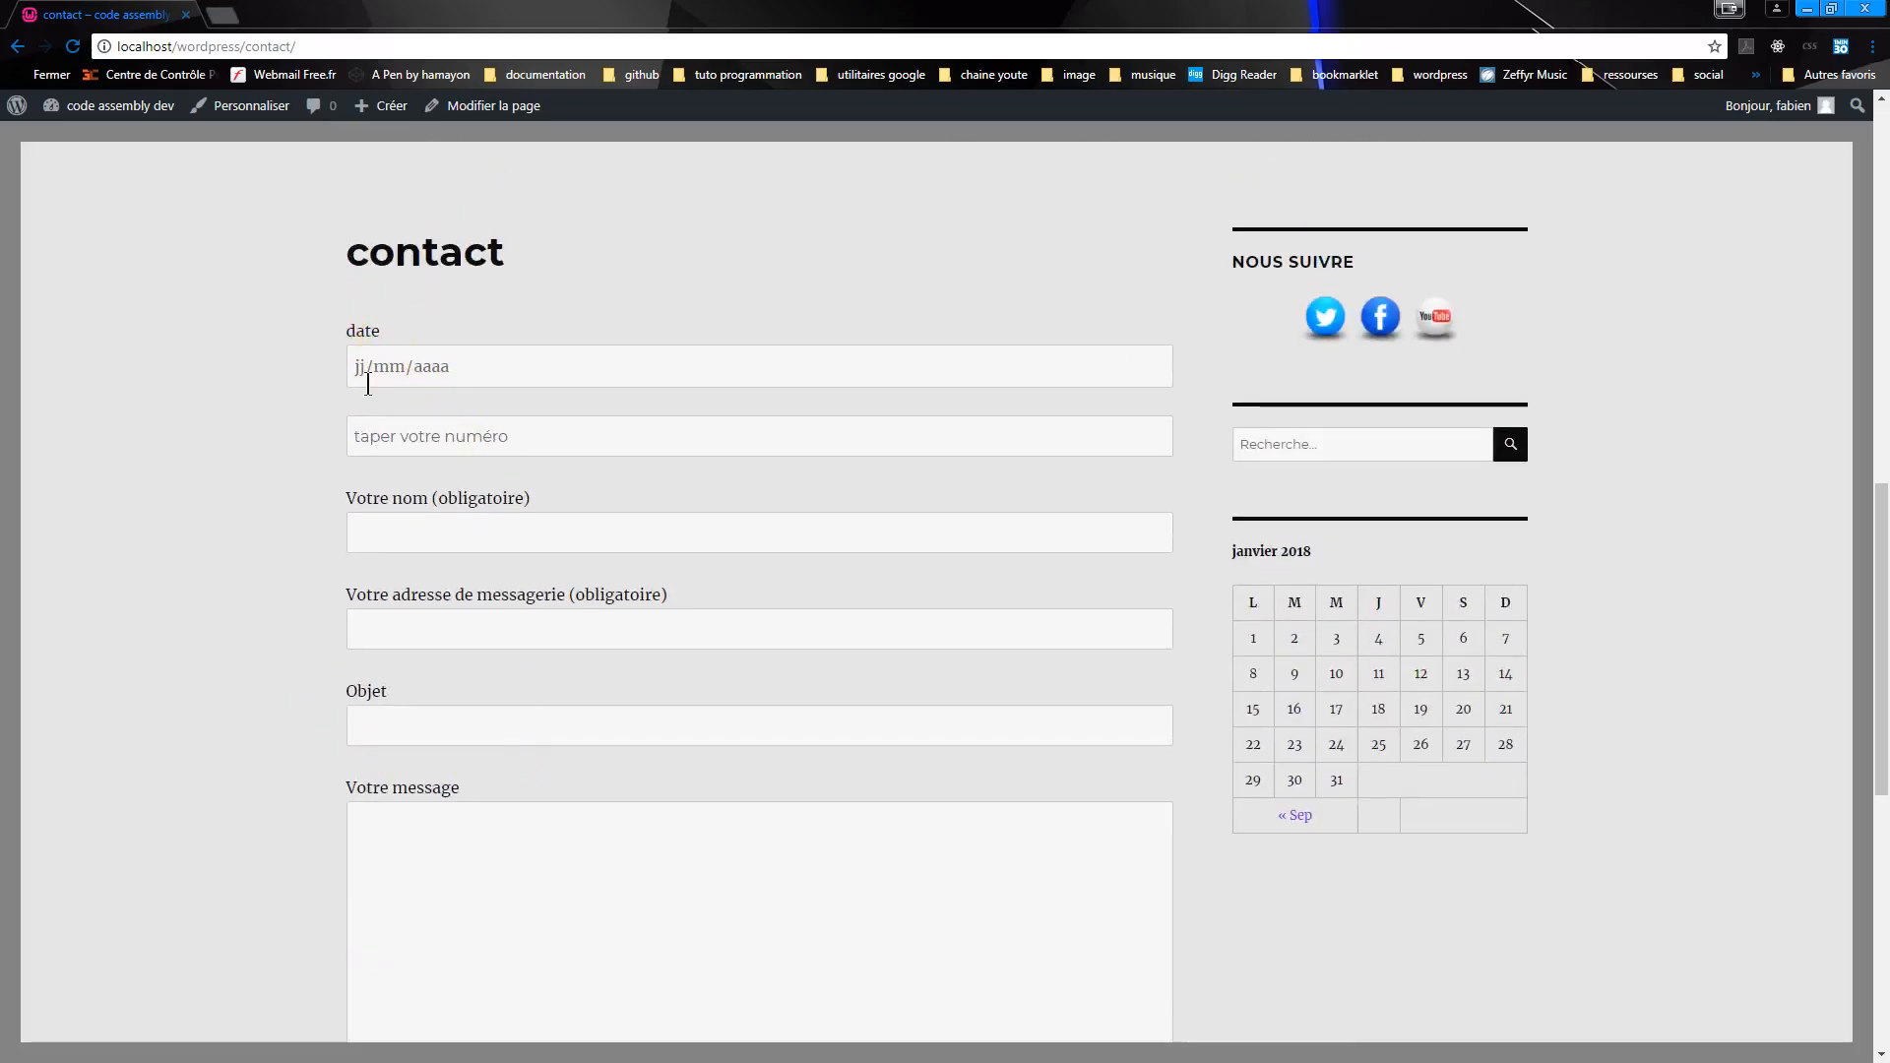
pyautogui.click(350, 335)
pyautogui.scroll(-5, 594, 837)
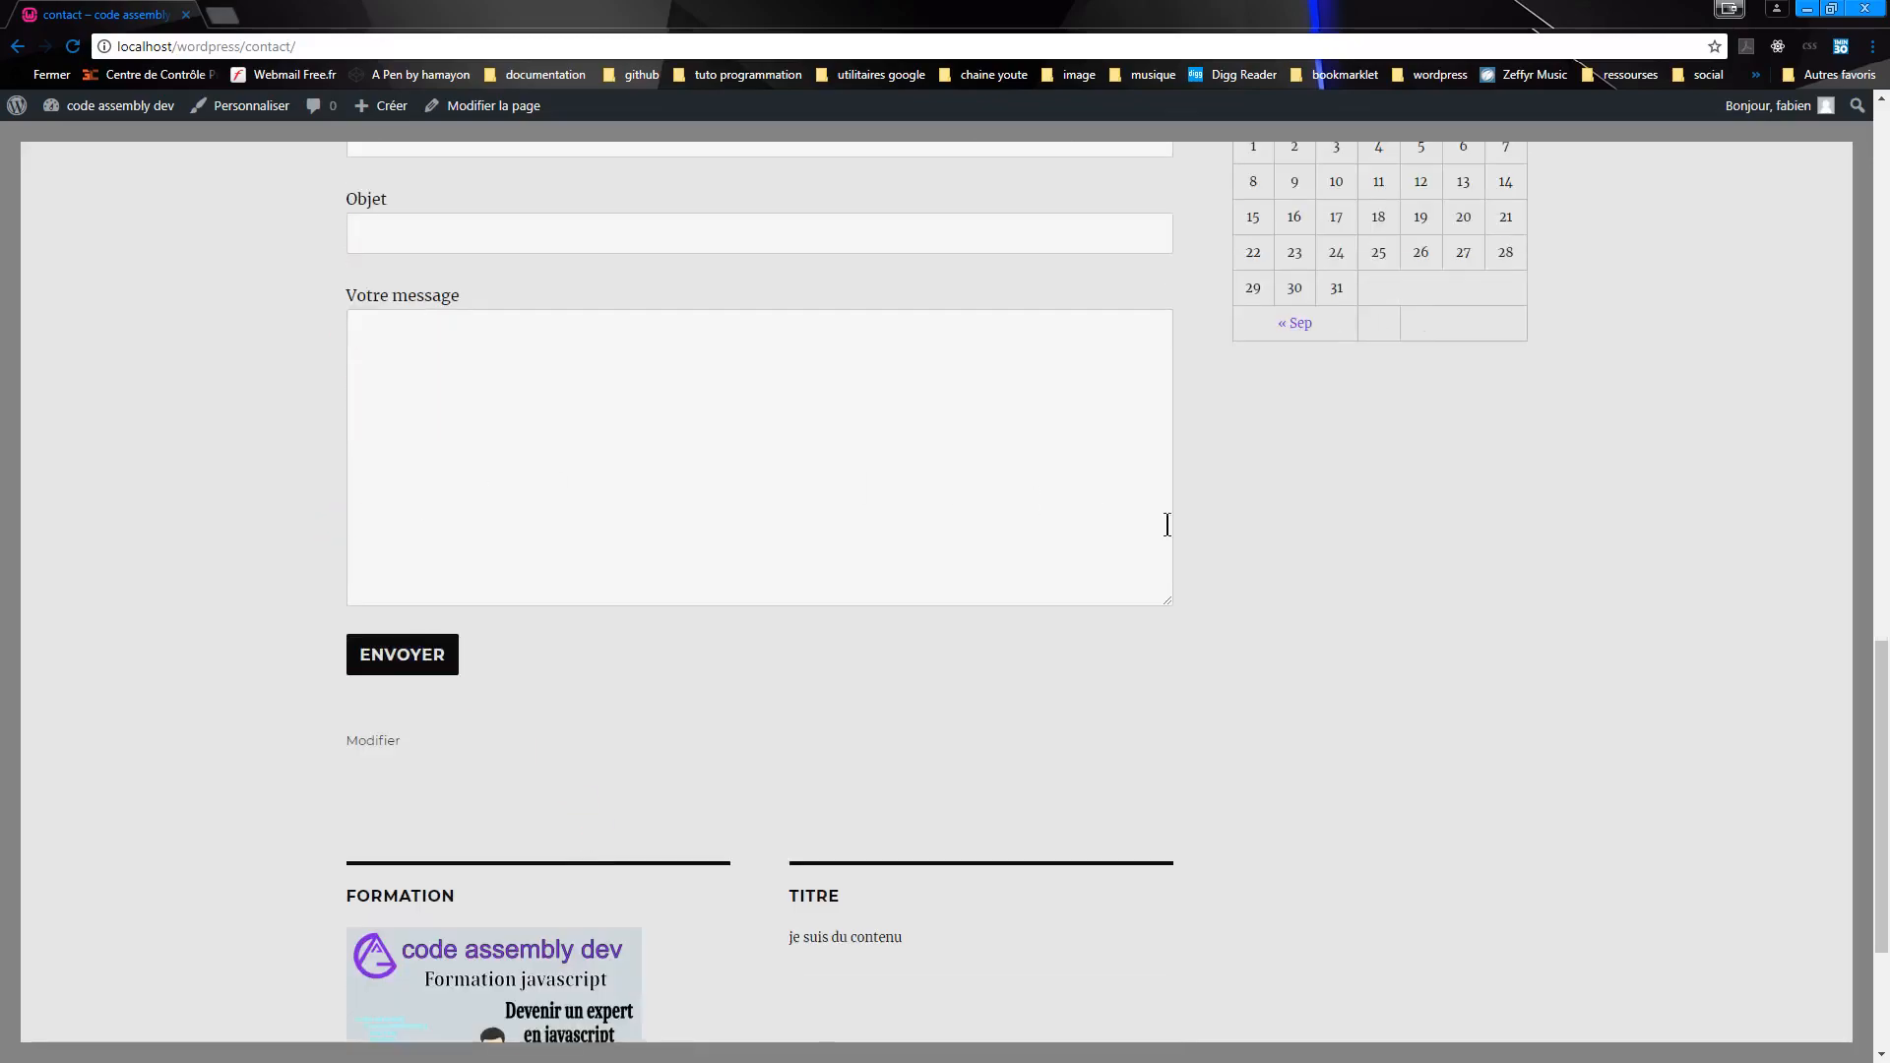
pyautogui.scroll(7, 527, 679)
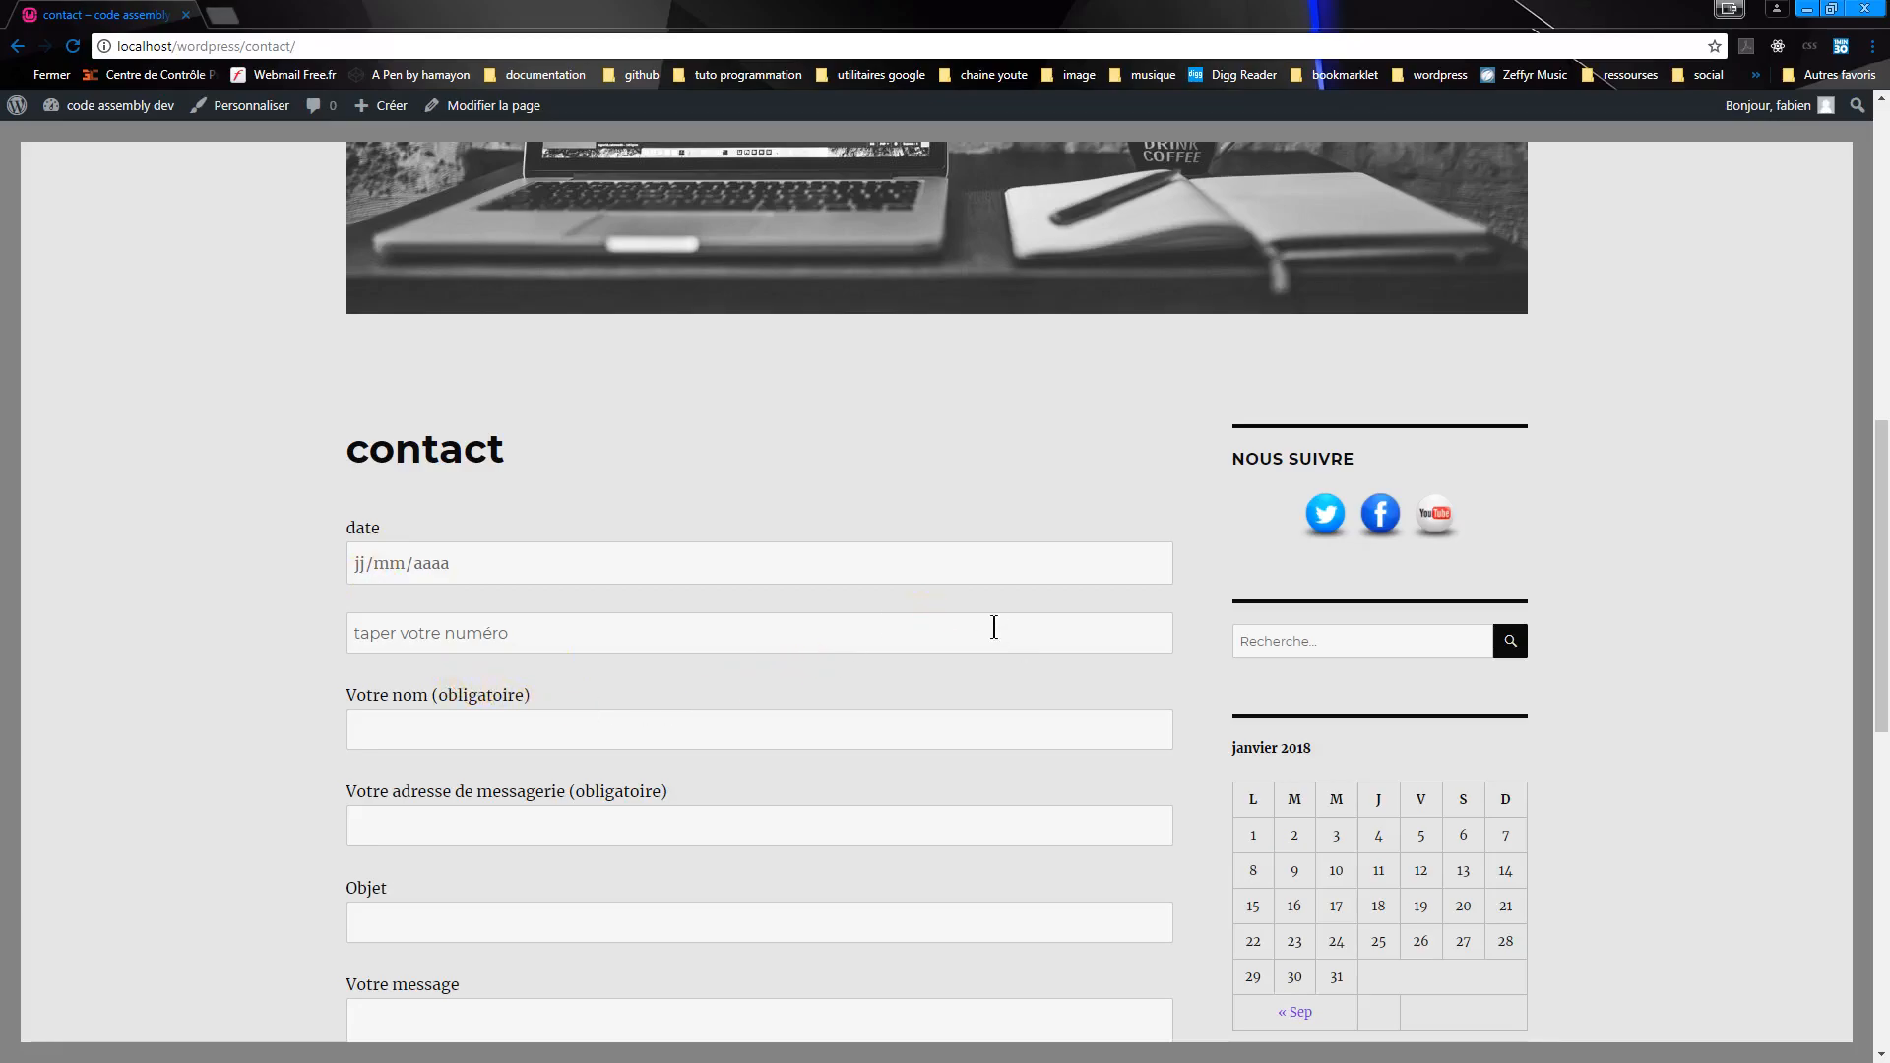
pyautogui.scroll(-4, 775, 832)
pyautogui.scroll(10, 768, 823)
pyautogui.scroll(-4, 766, 825)
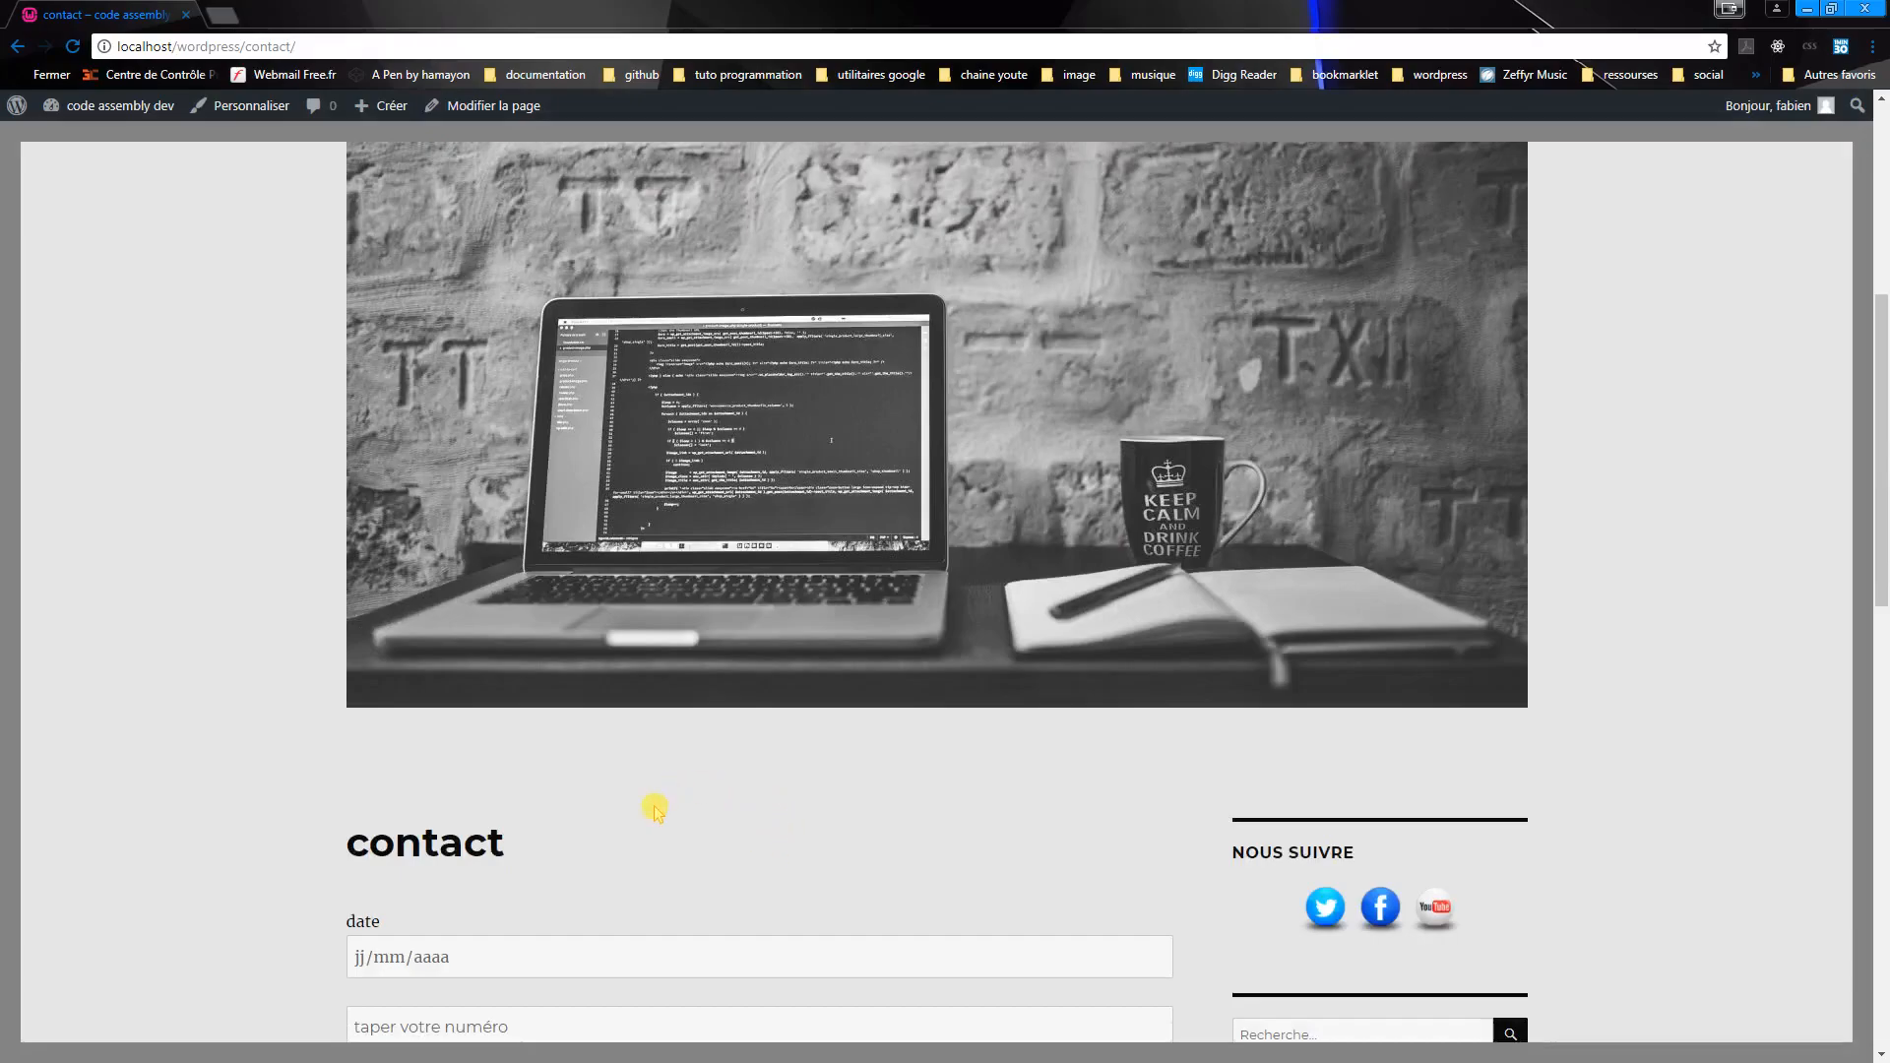
pyautogui.scroll(-2, 657, 809)
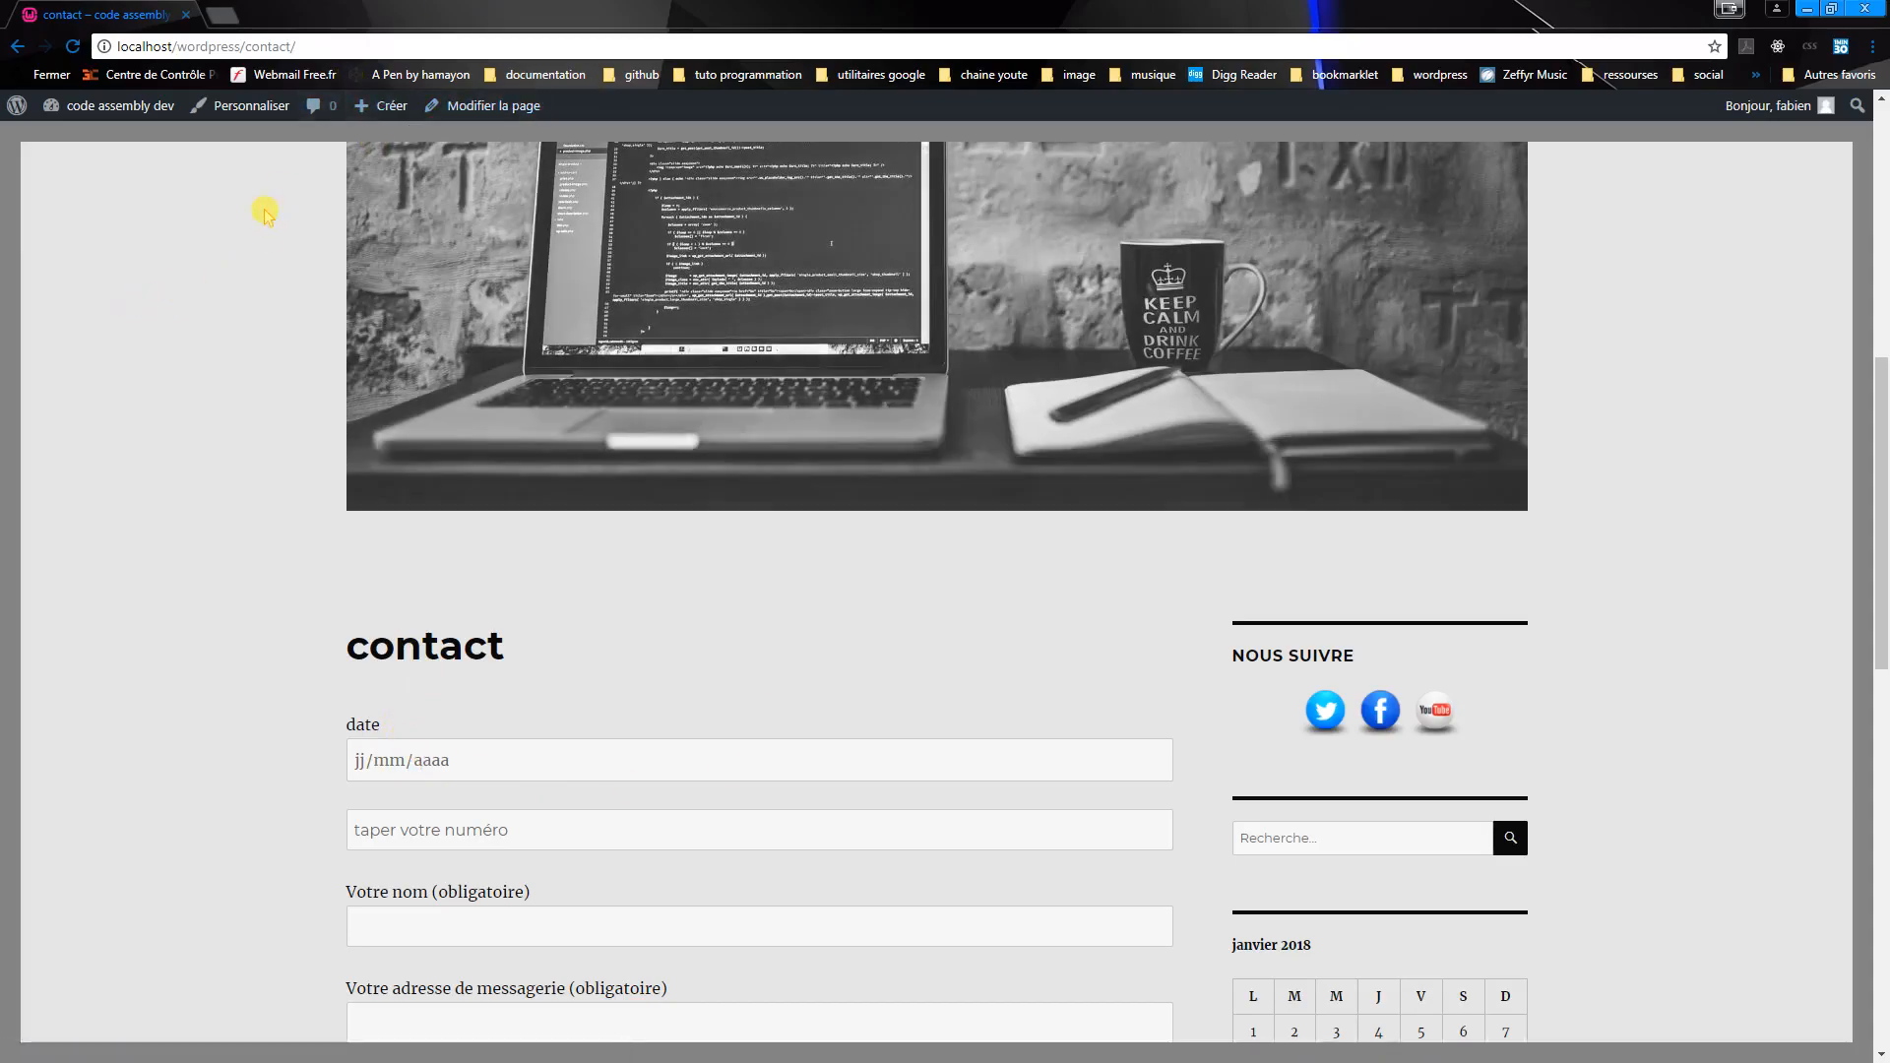
# - Go back to the installed plugins and reopen Formulaire de contact 1 for editing through the Contact Form 7 settings
pyautogui.moveTo(112, 115)
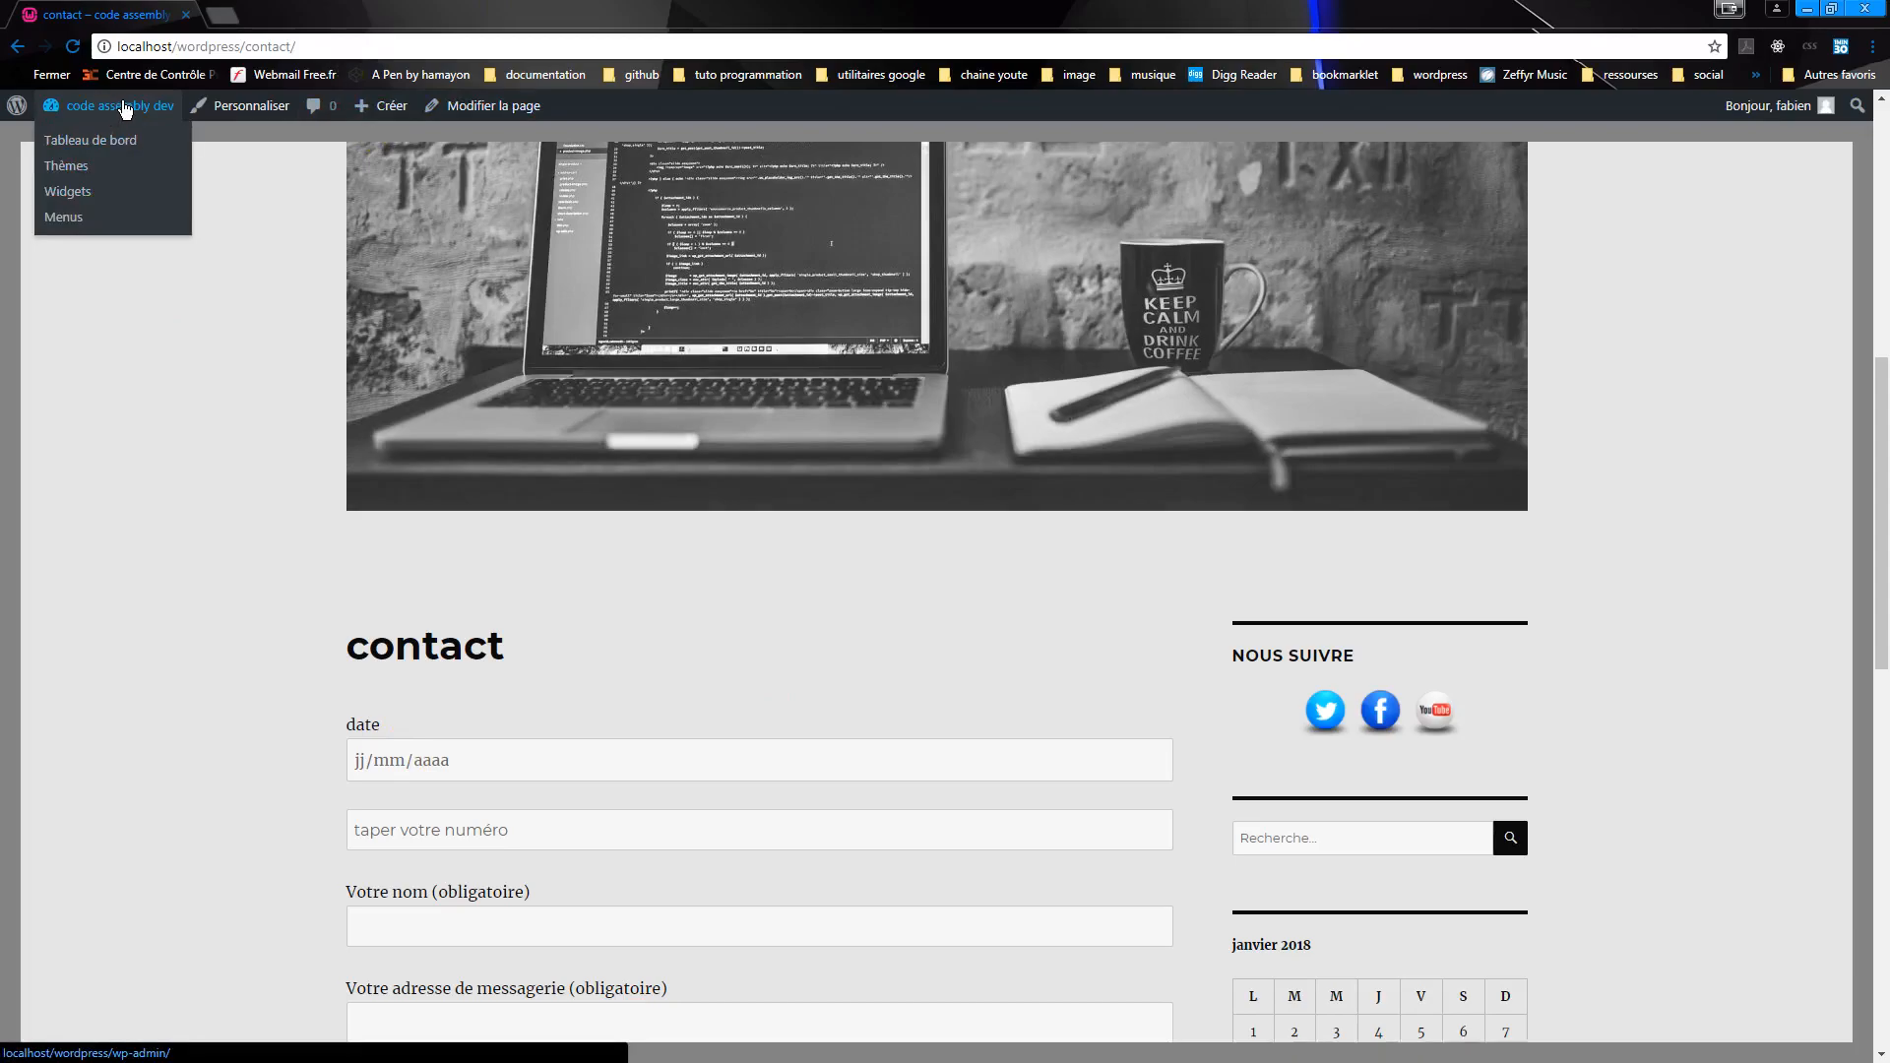
pyautogui.click(126, 108)
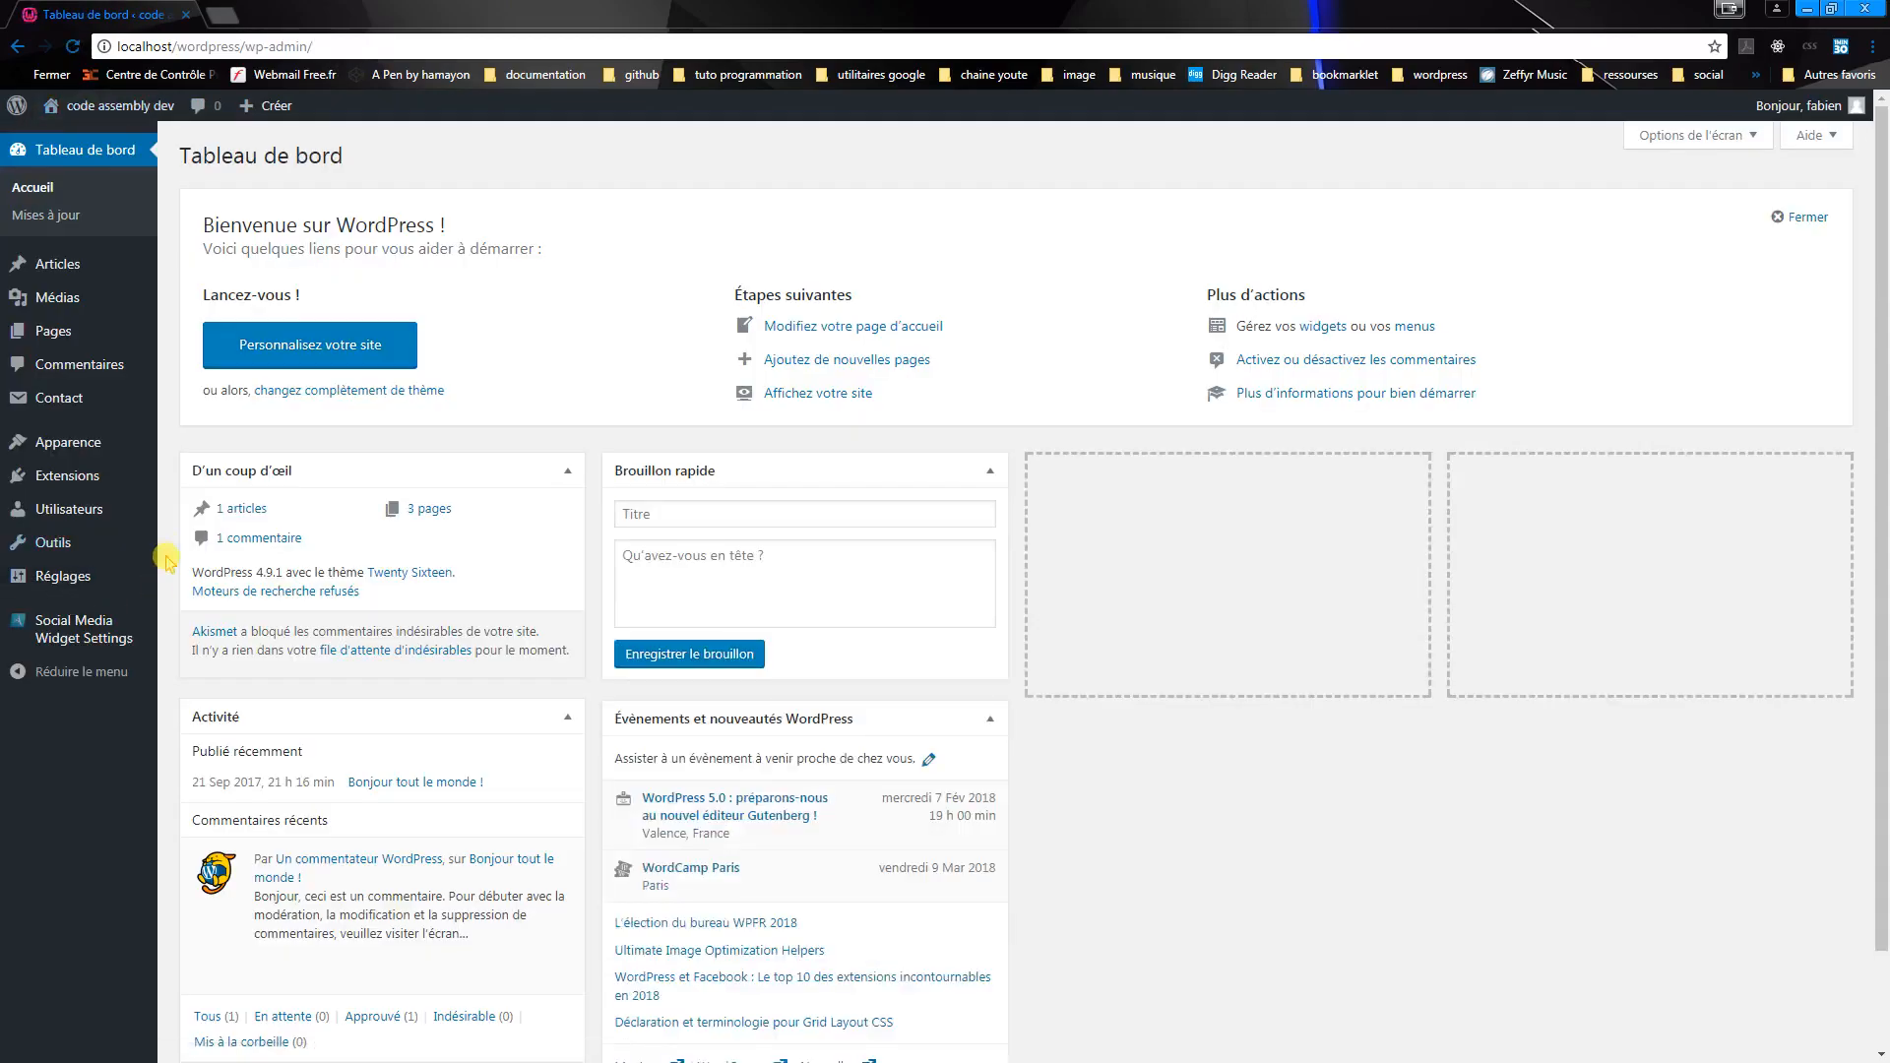
pyautogui.click(79, 476)
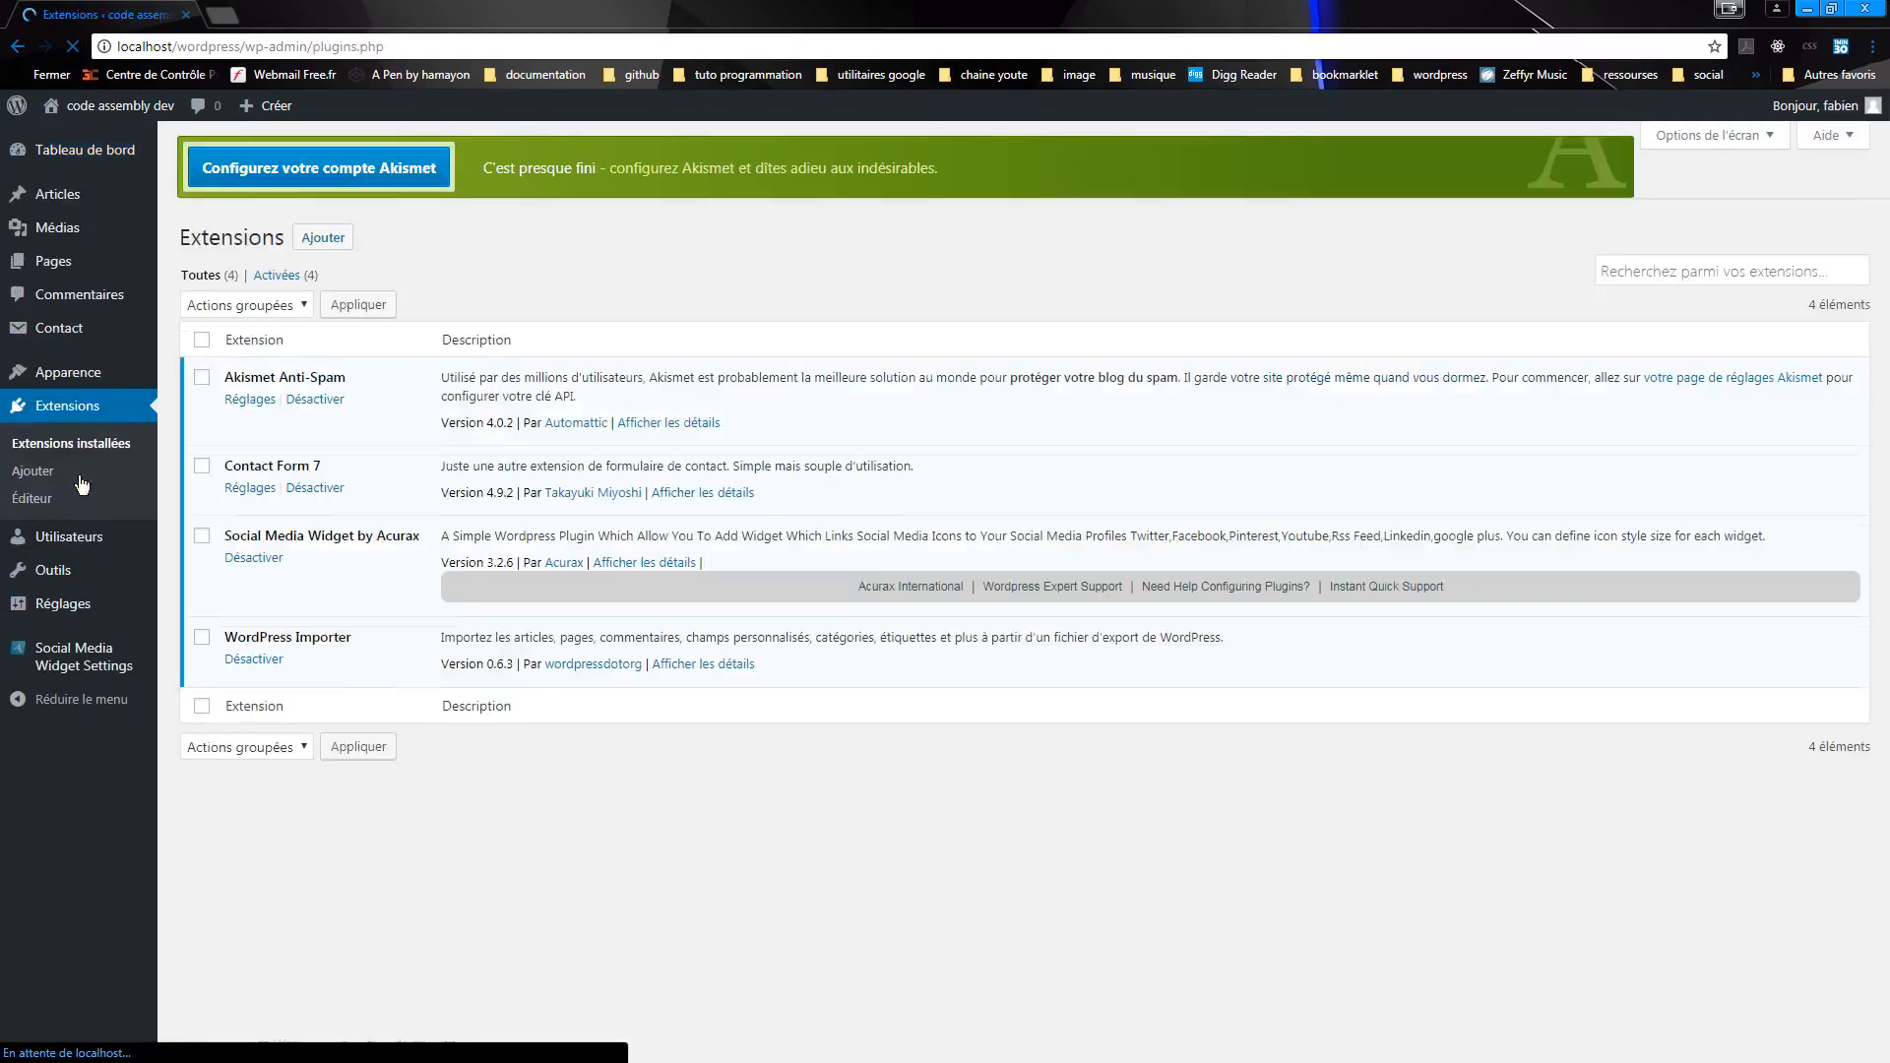
pyautogui.click(246, 498)
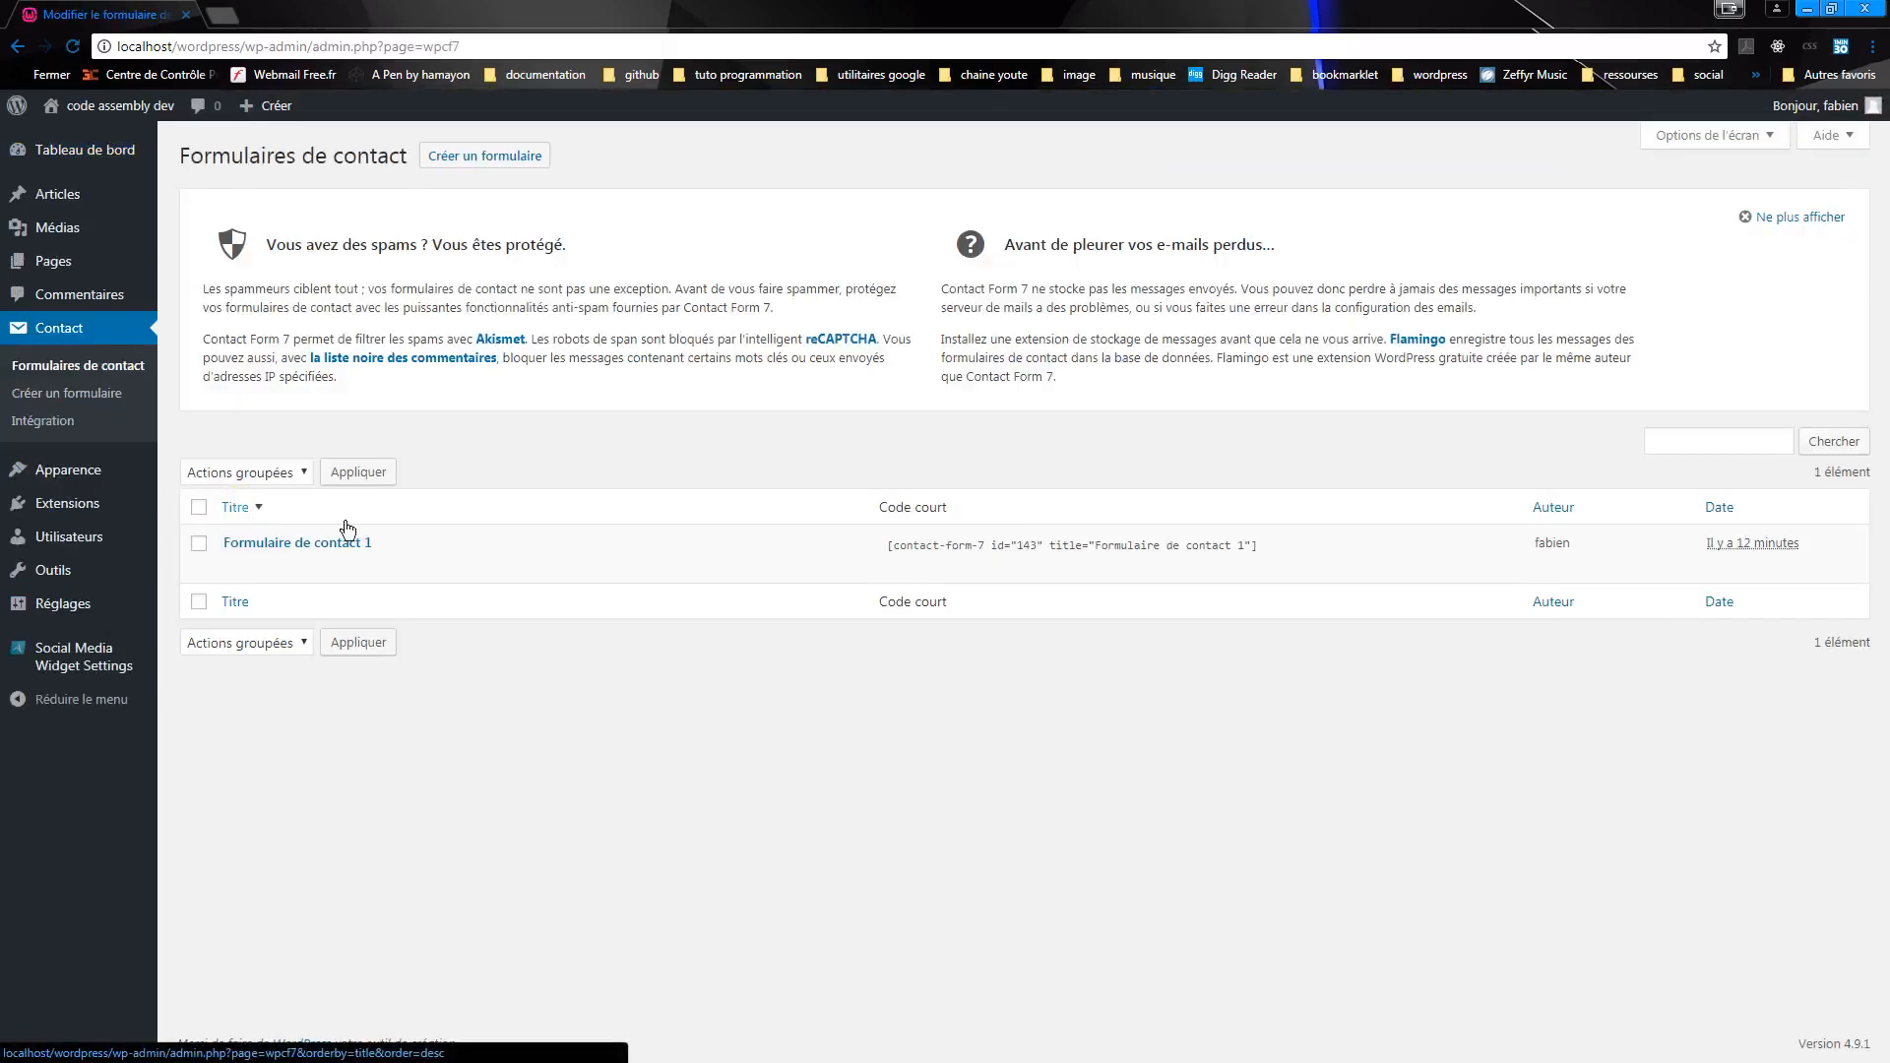
pyautogui.click(280, 542)
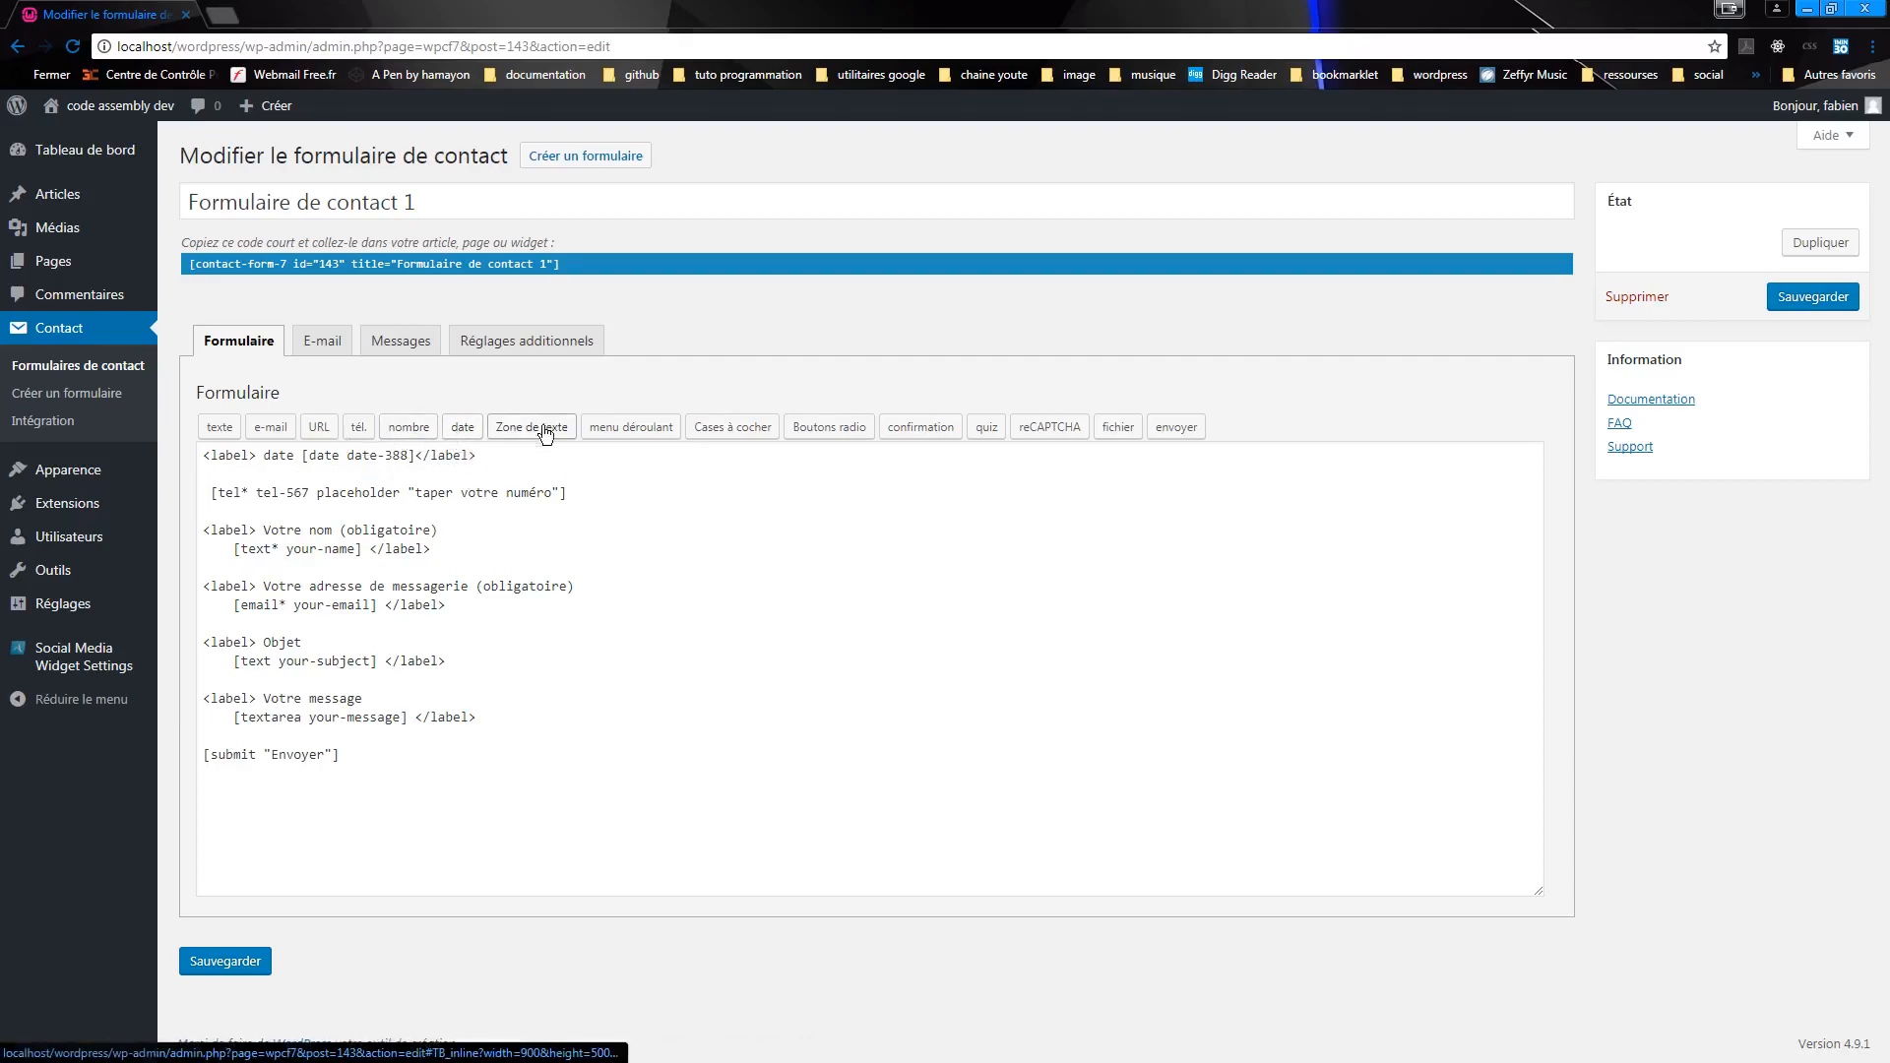
# - Insert a drop-down menu tag with the options "une pomme", "une poire" and "une fraise", allowing multiple selections
pyautogui.click(652, 429)
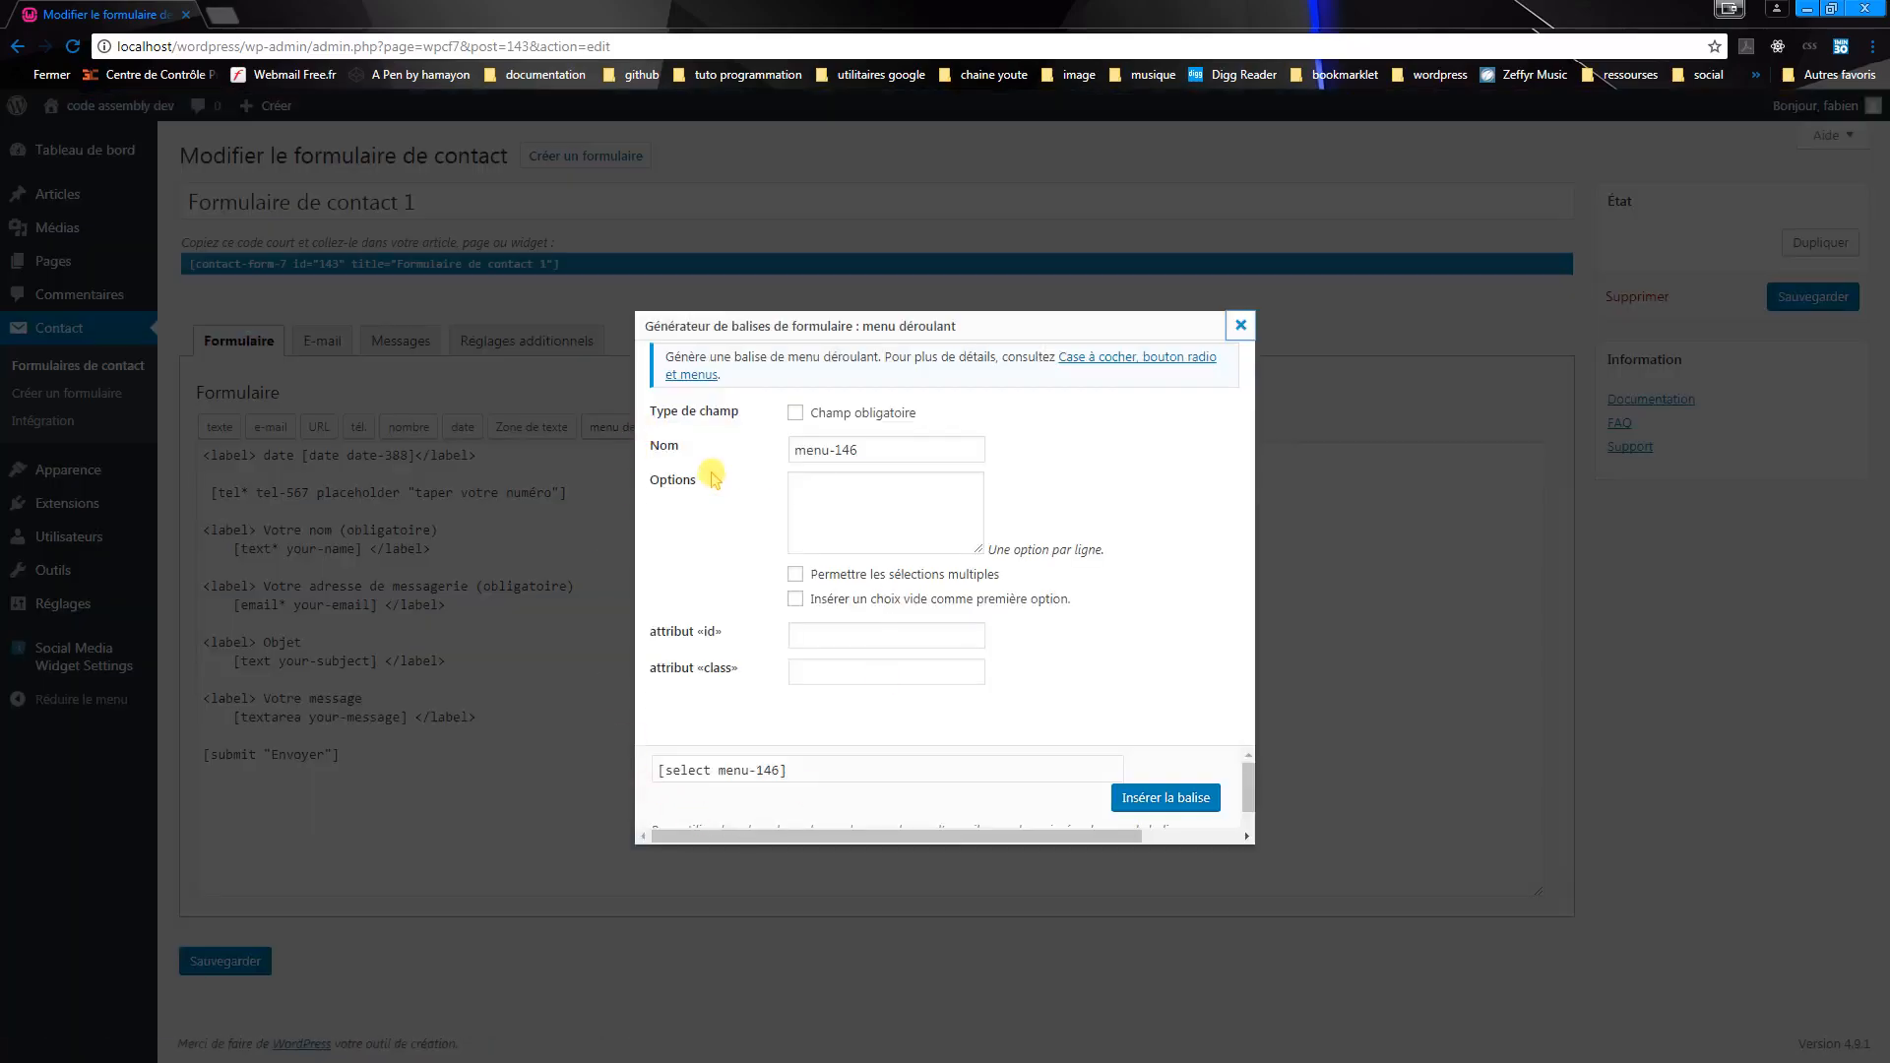
pyautogui.click(850, 487)
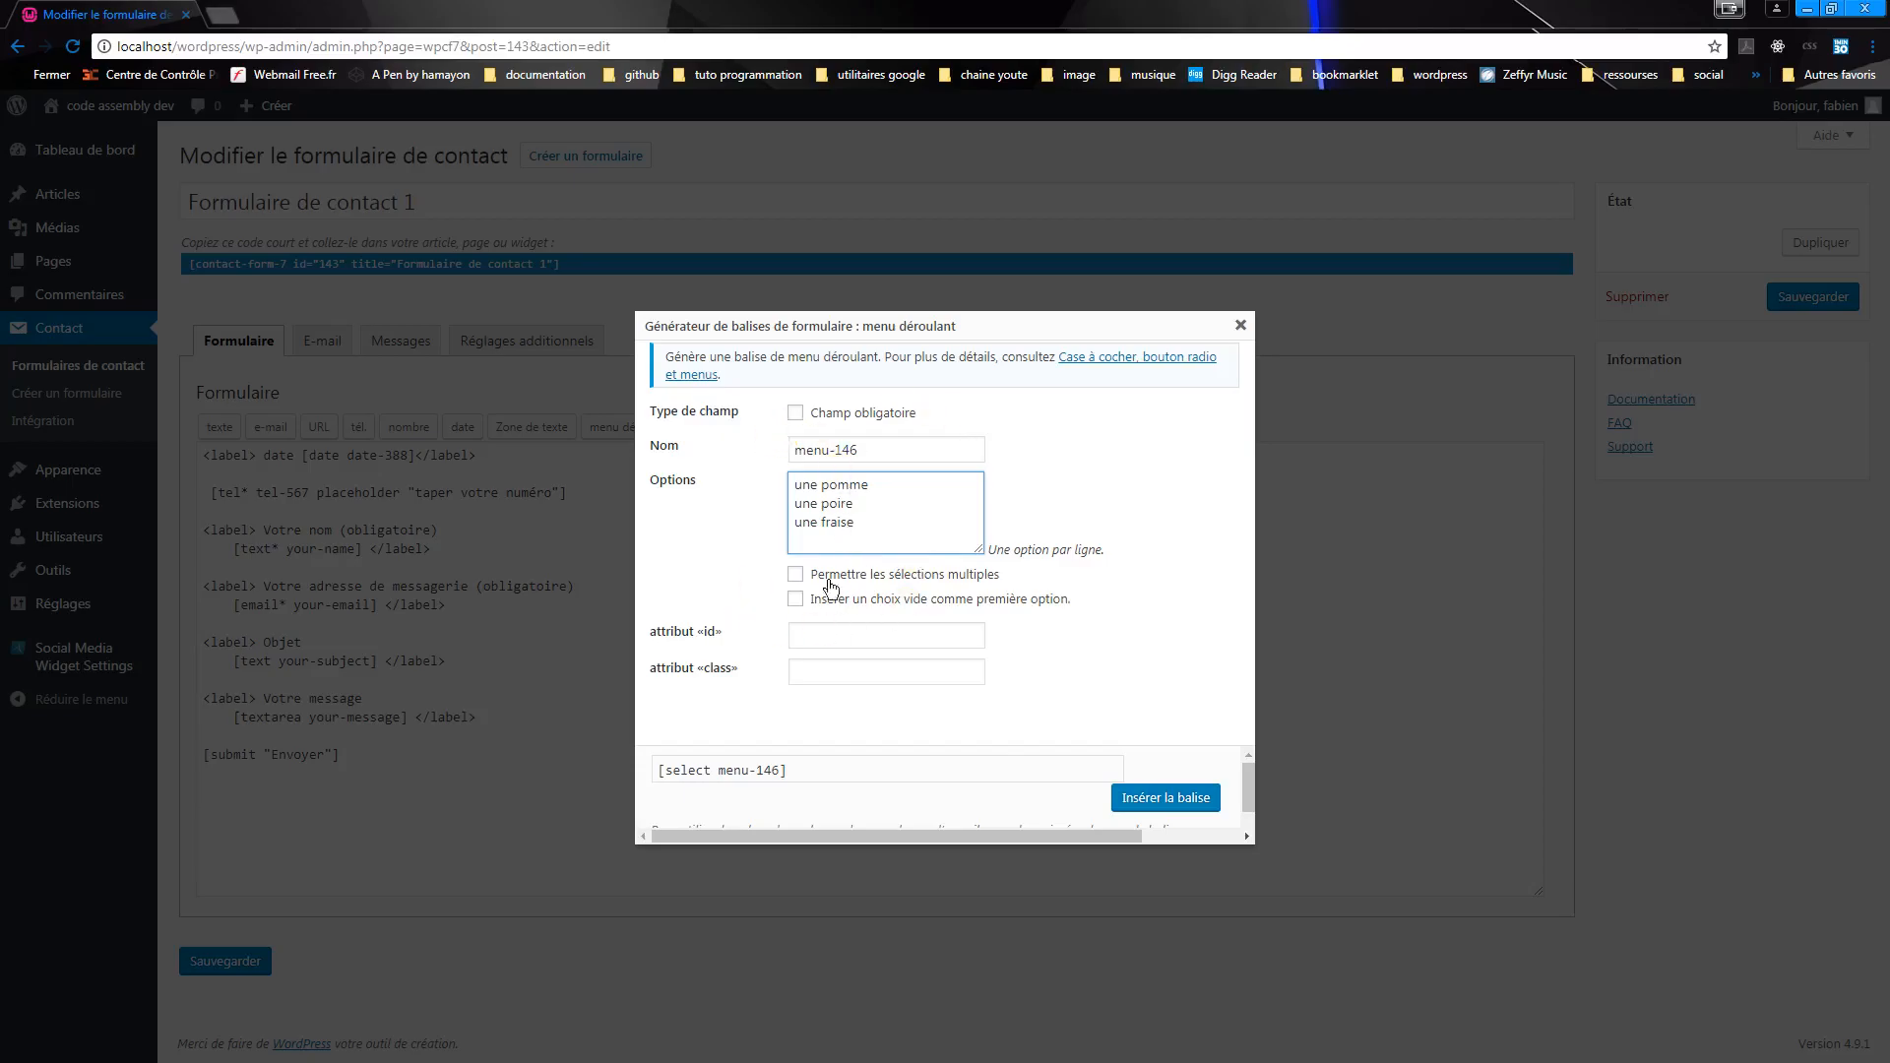
pyautogui.click(795, 574)
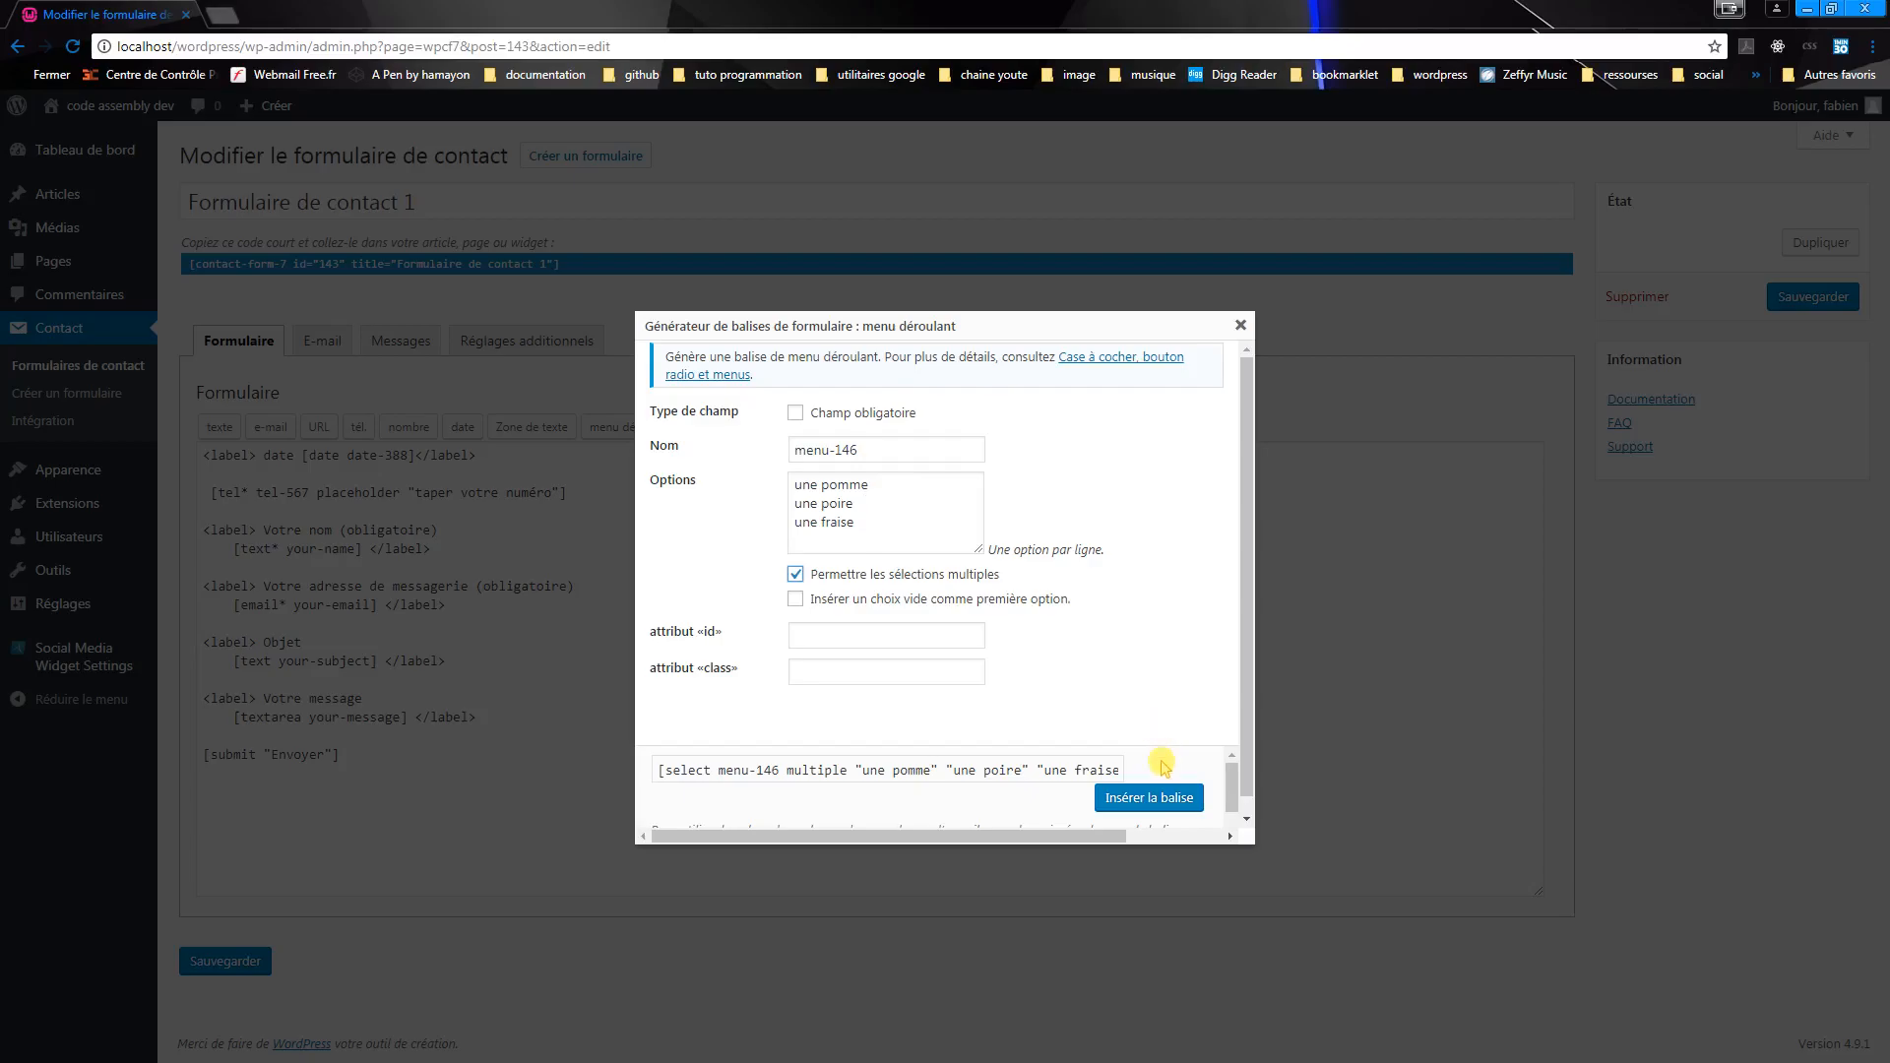
pyautogui.click(1141, 805)
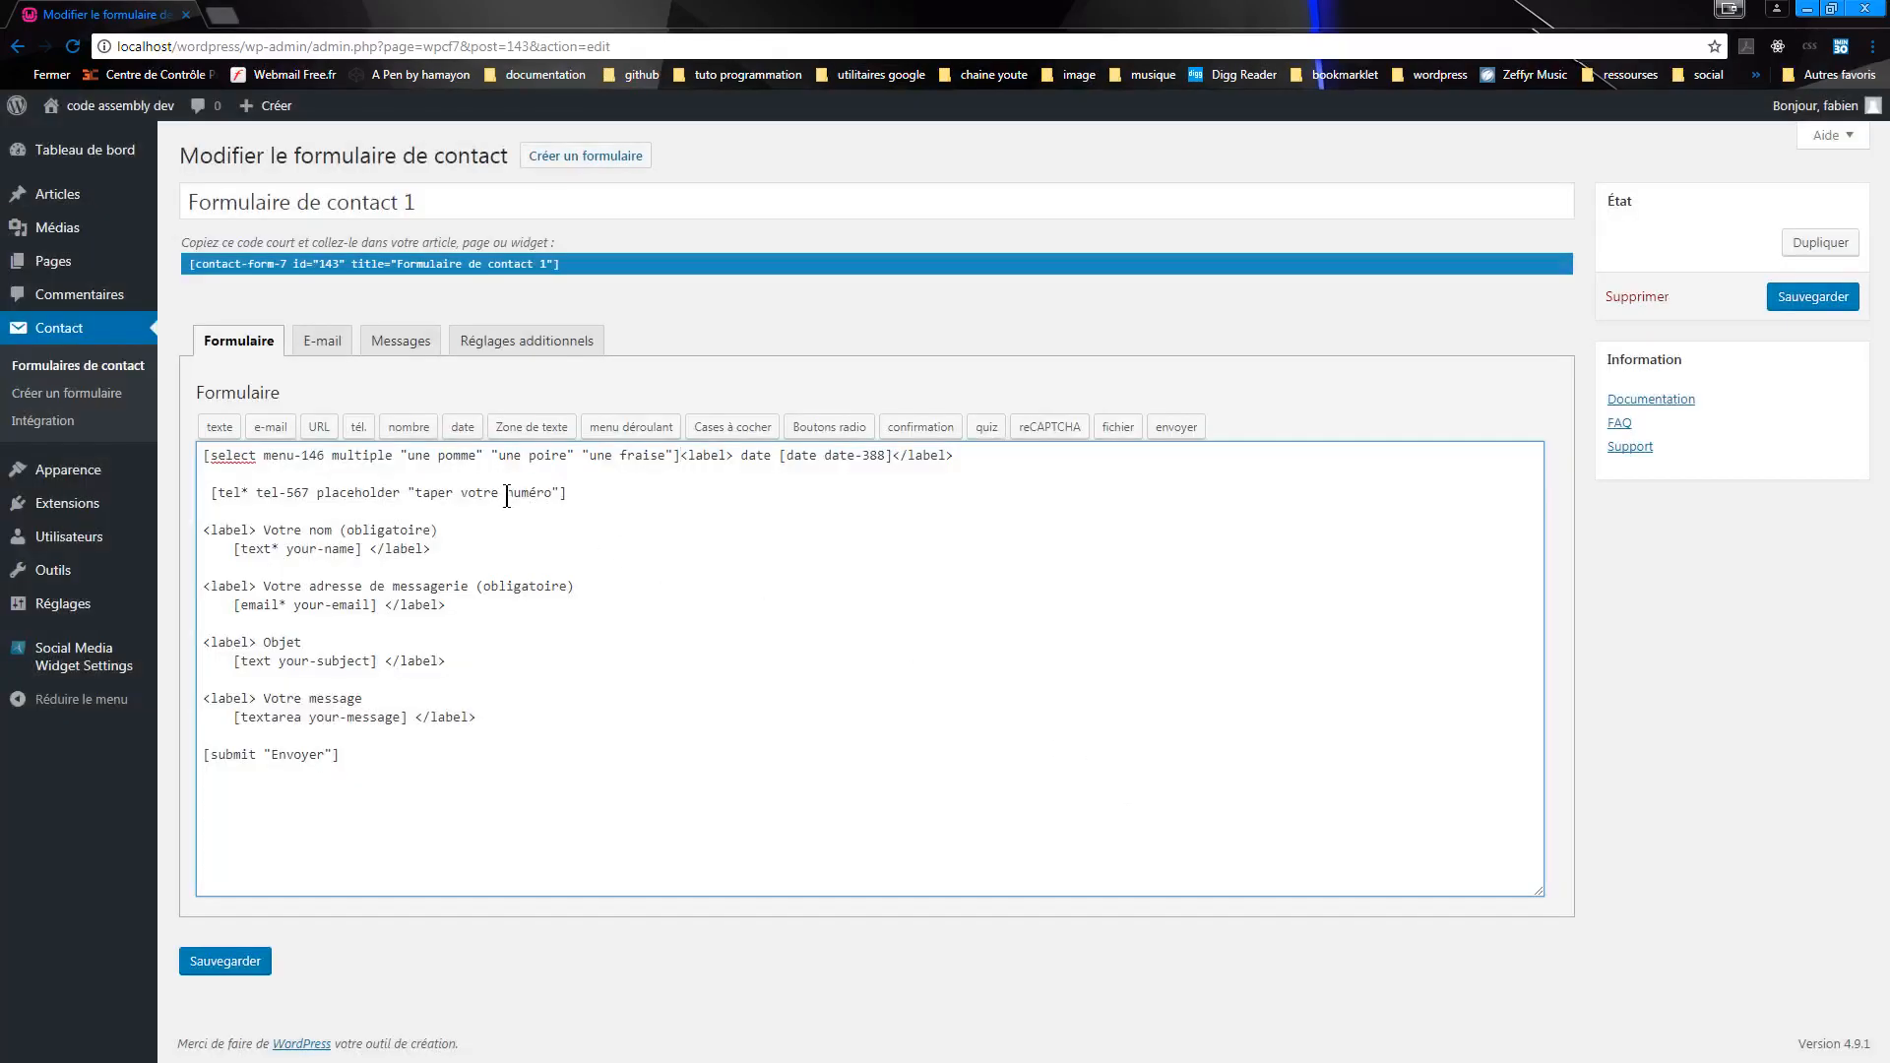
# - Put the drop-down tag on its own line, with a blank line below it and two blank lines above it
pyautogui.click(685, 464)
pyautogui.press('Return')
pyautogui.press('Return')
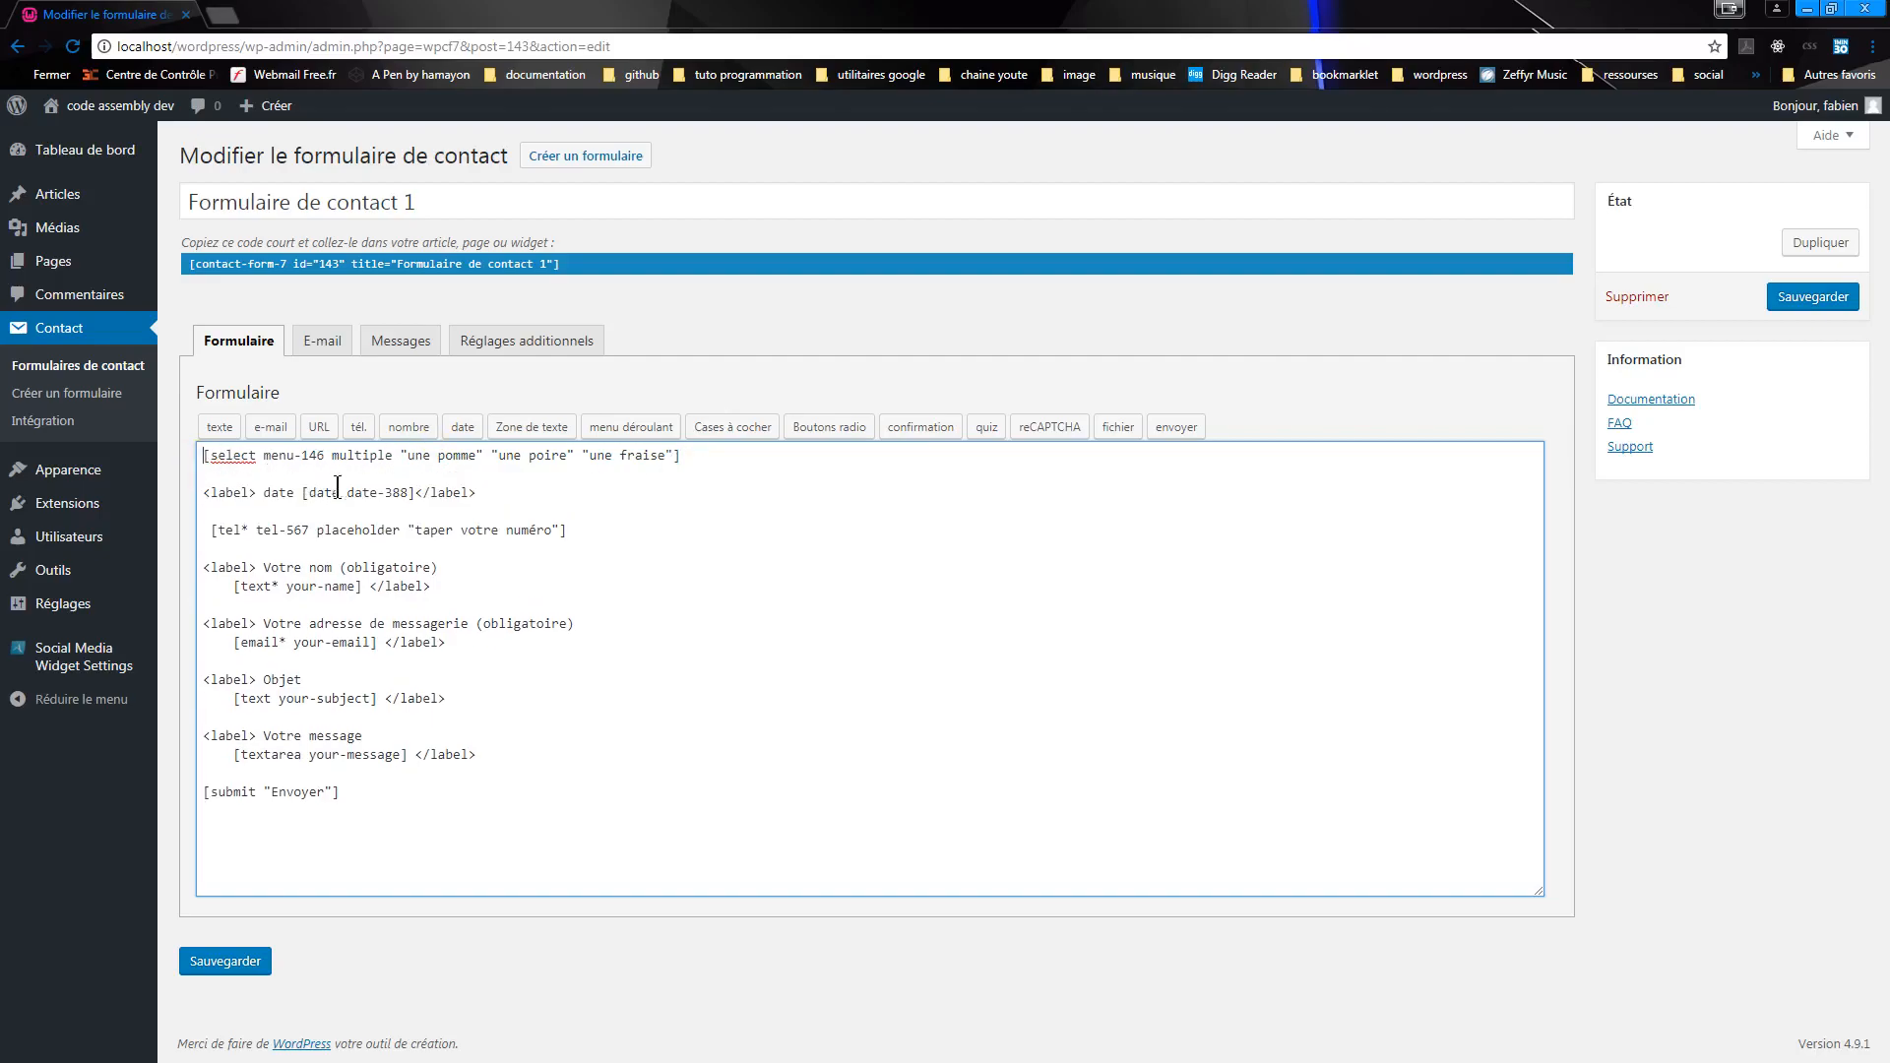
pyautogui.press('Return')
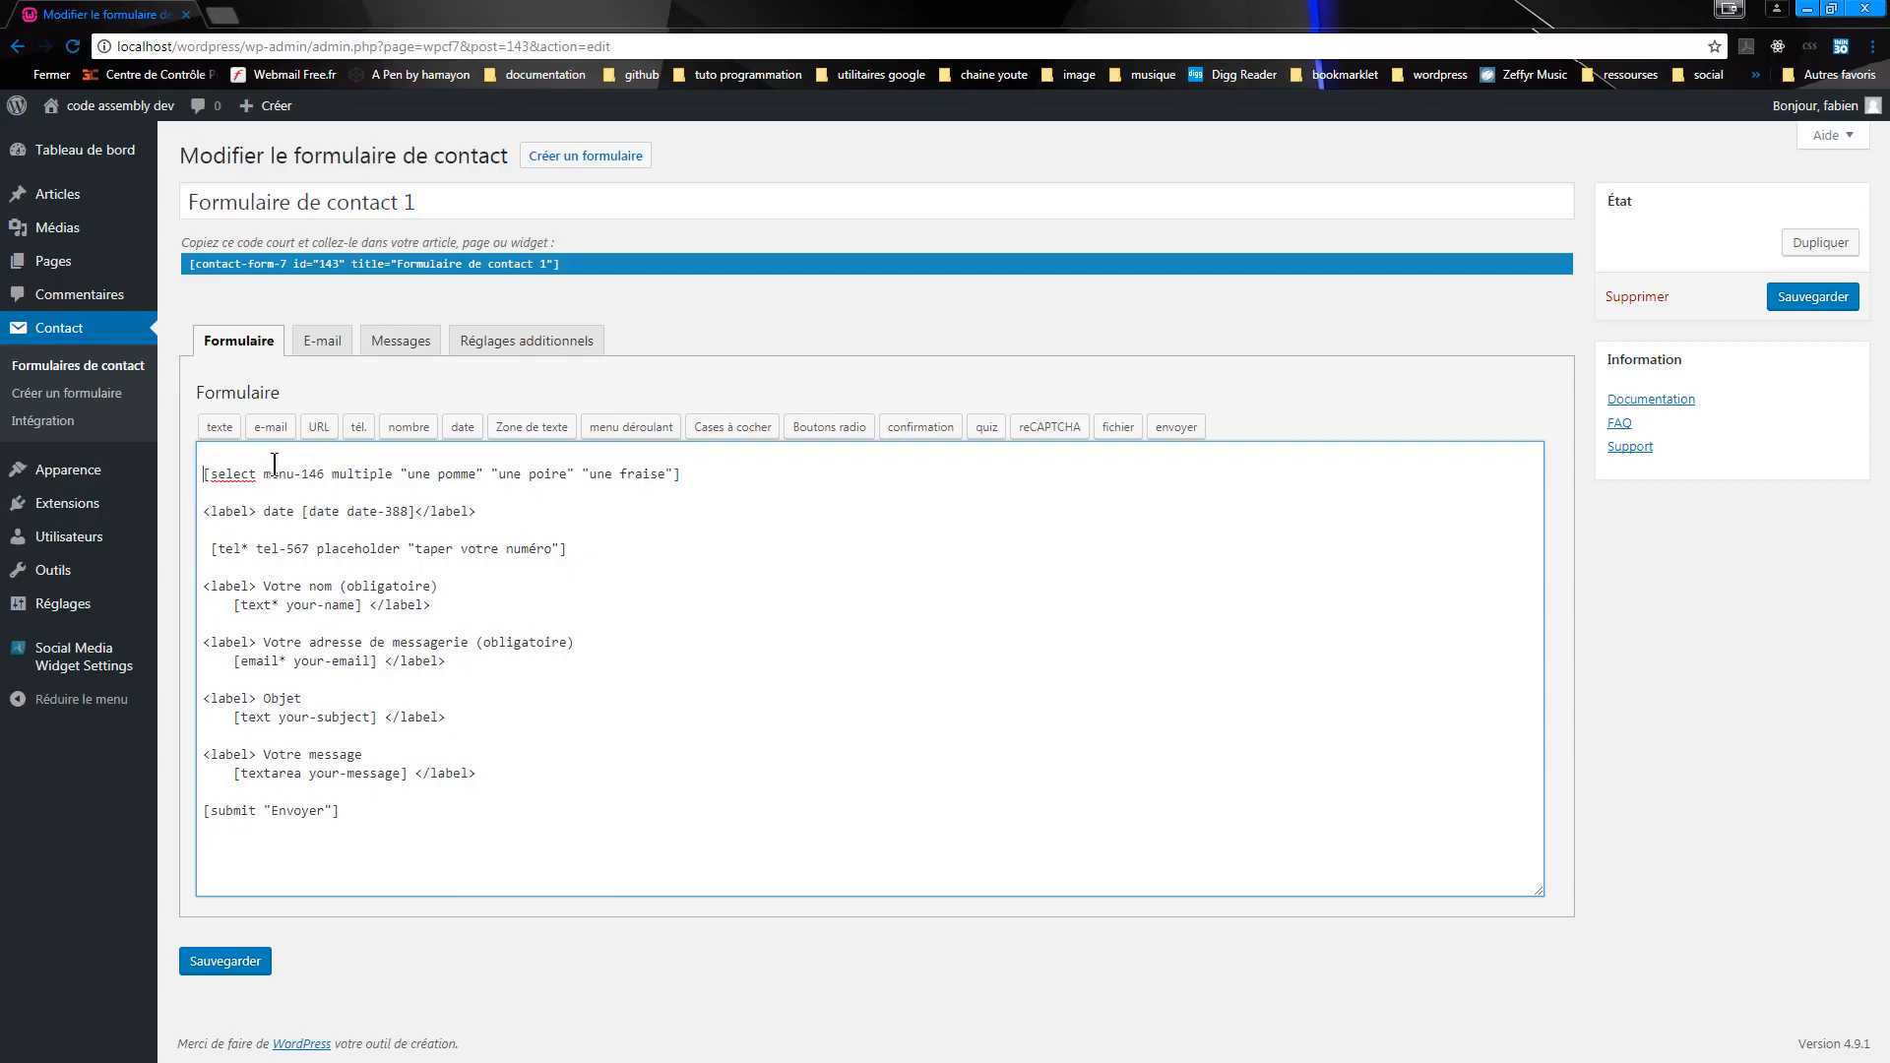
pyautogui.press('Return')
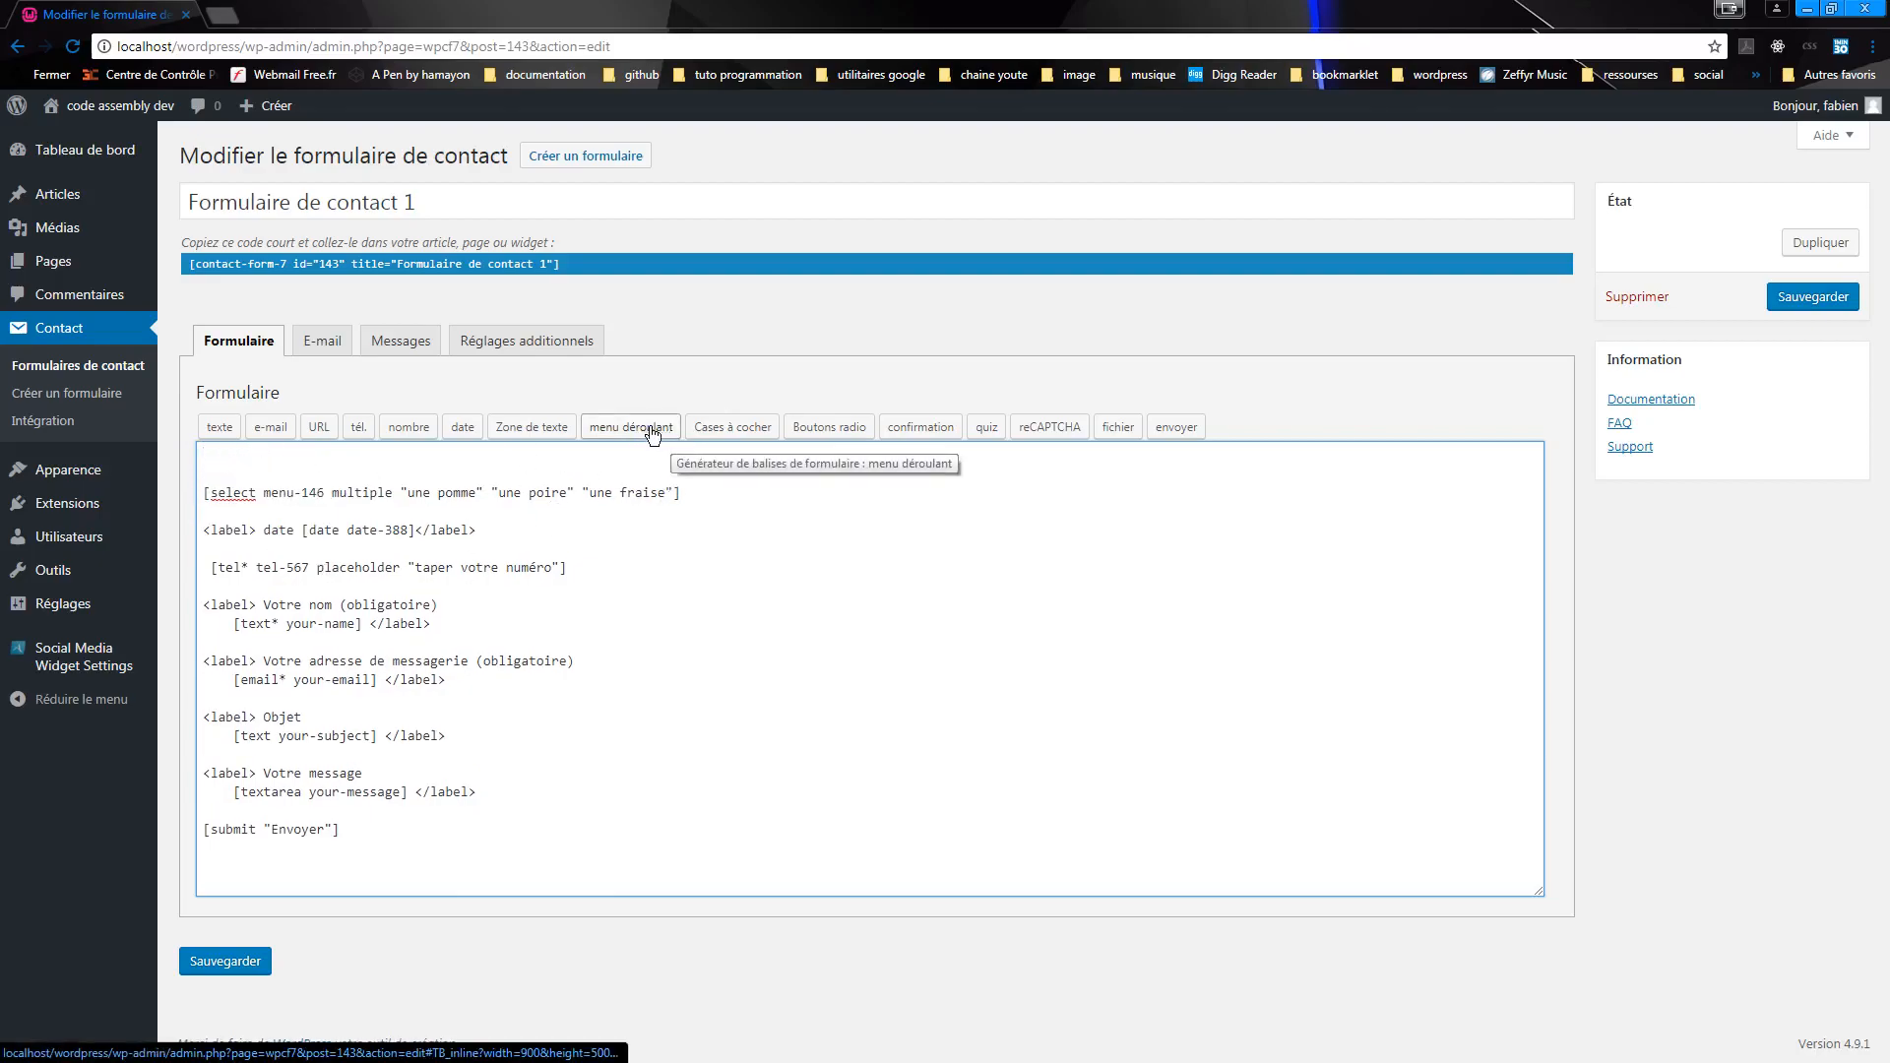
# - Start a checkbox tag for the contact form
pyautogui.click(731, 430)
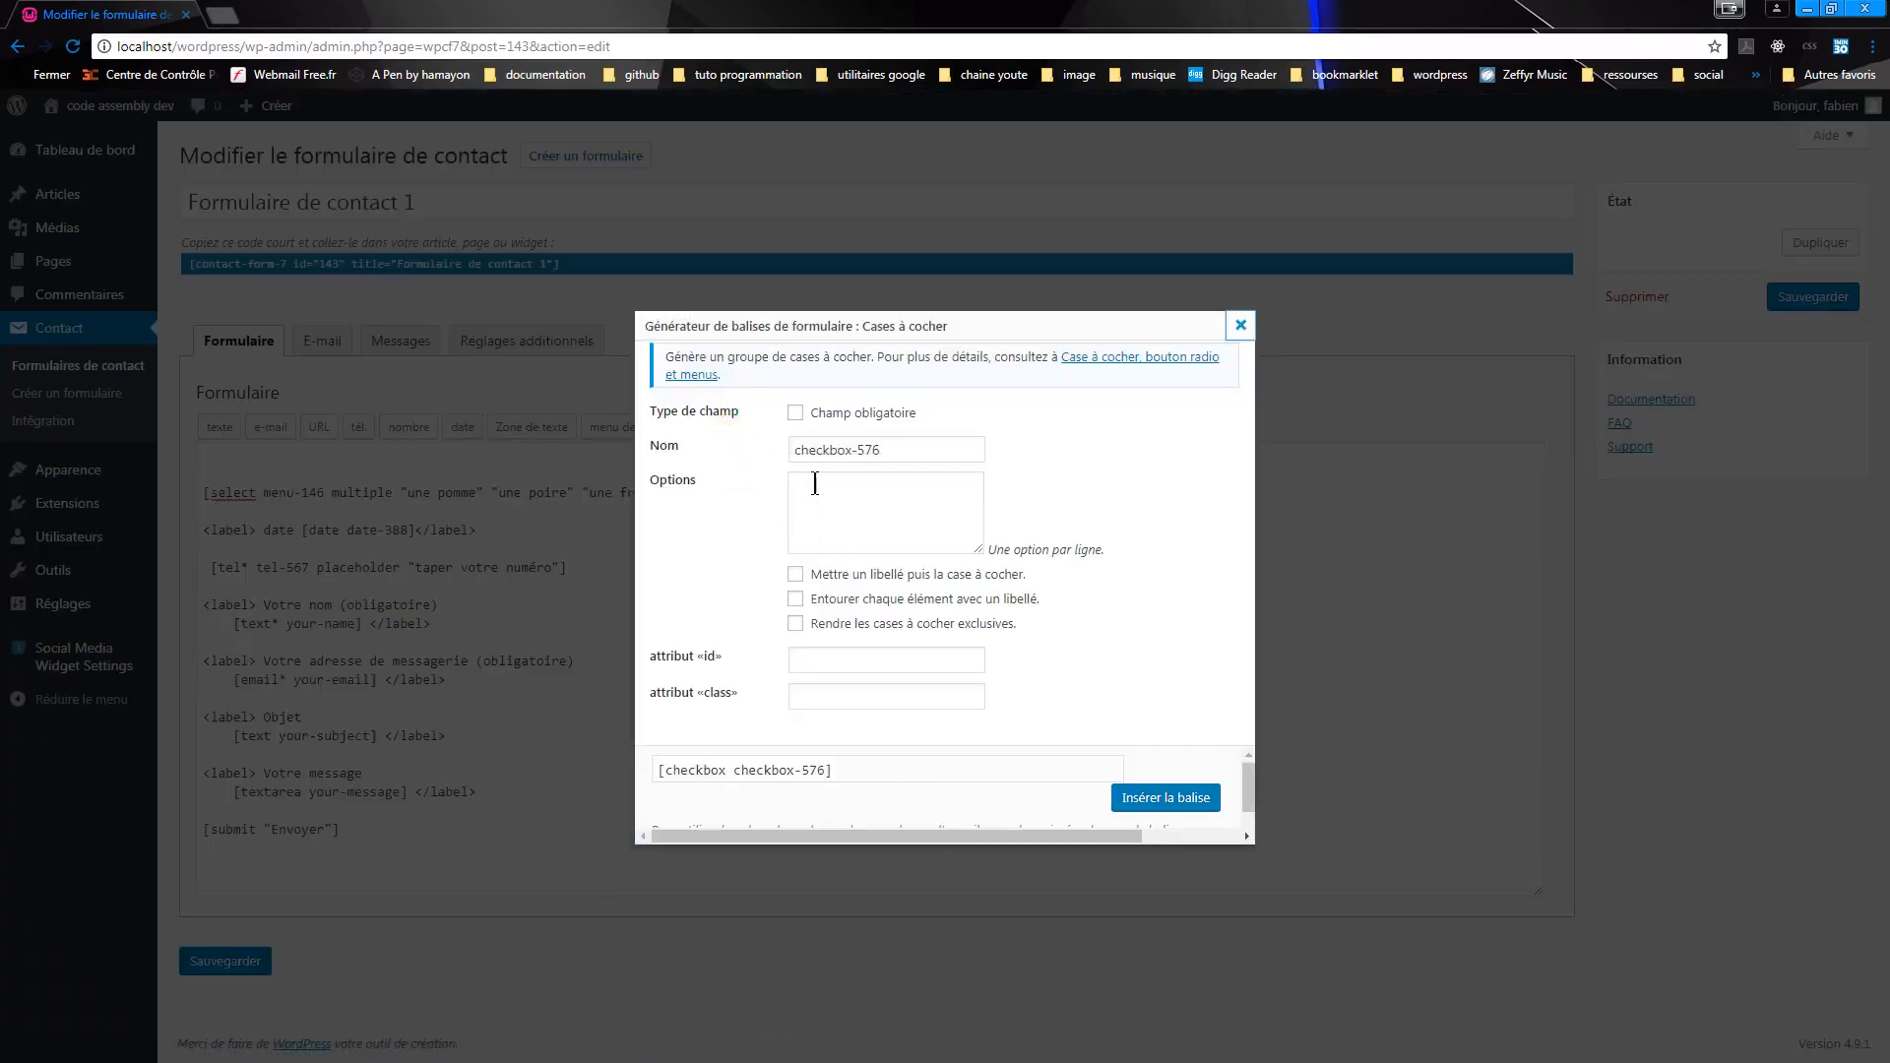
pyautogui.click(795, 574)
pyautogui.click(795, 599)
pyautogui.click(795, 626)
pyautogui.click(795, 599)
pyautogui.click(795, 575)
pyautogui.click(795, 626)
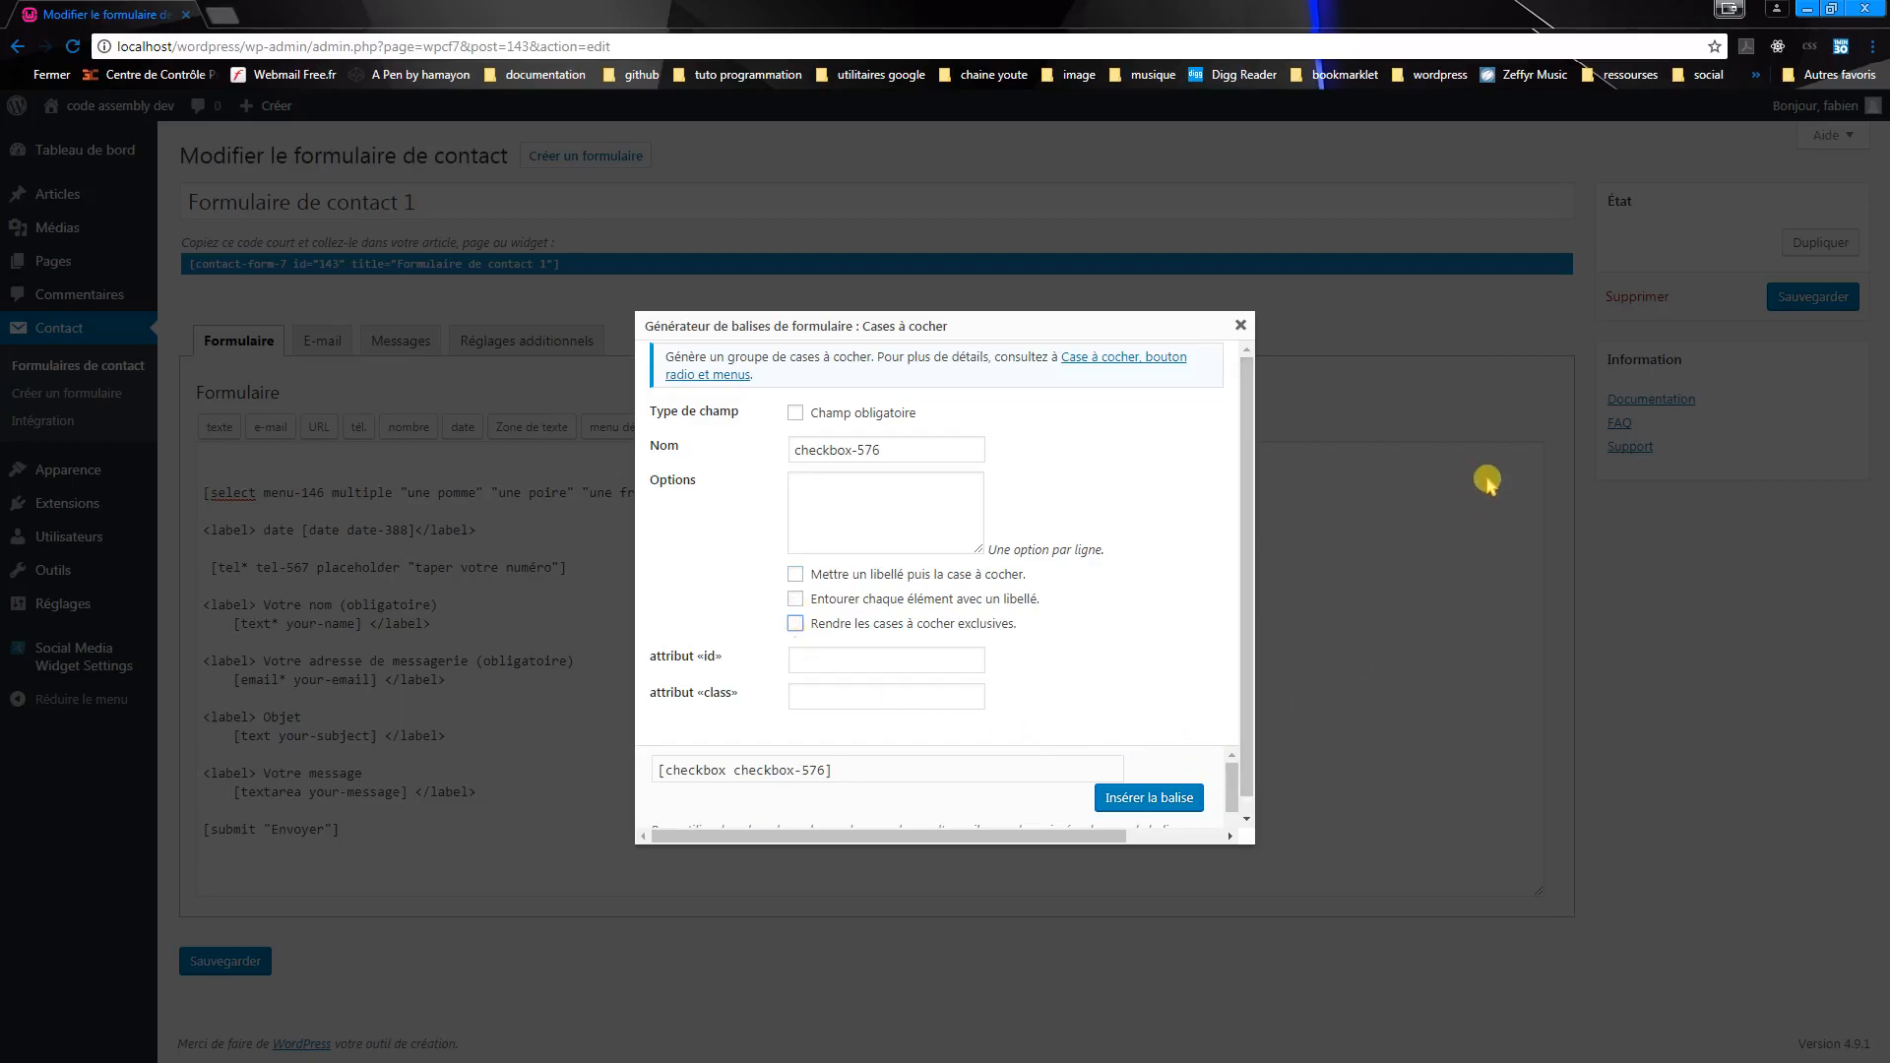
# - Give the checkbox tag the options "test" and "test2" and insert it into the form
pyautogui.click(867, 503)
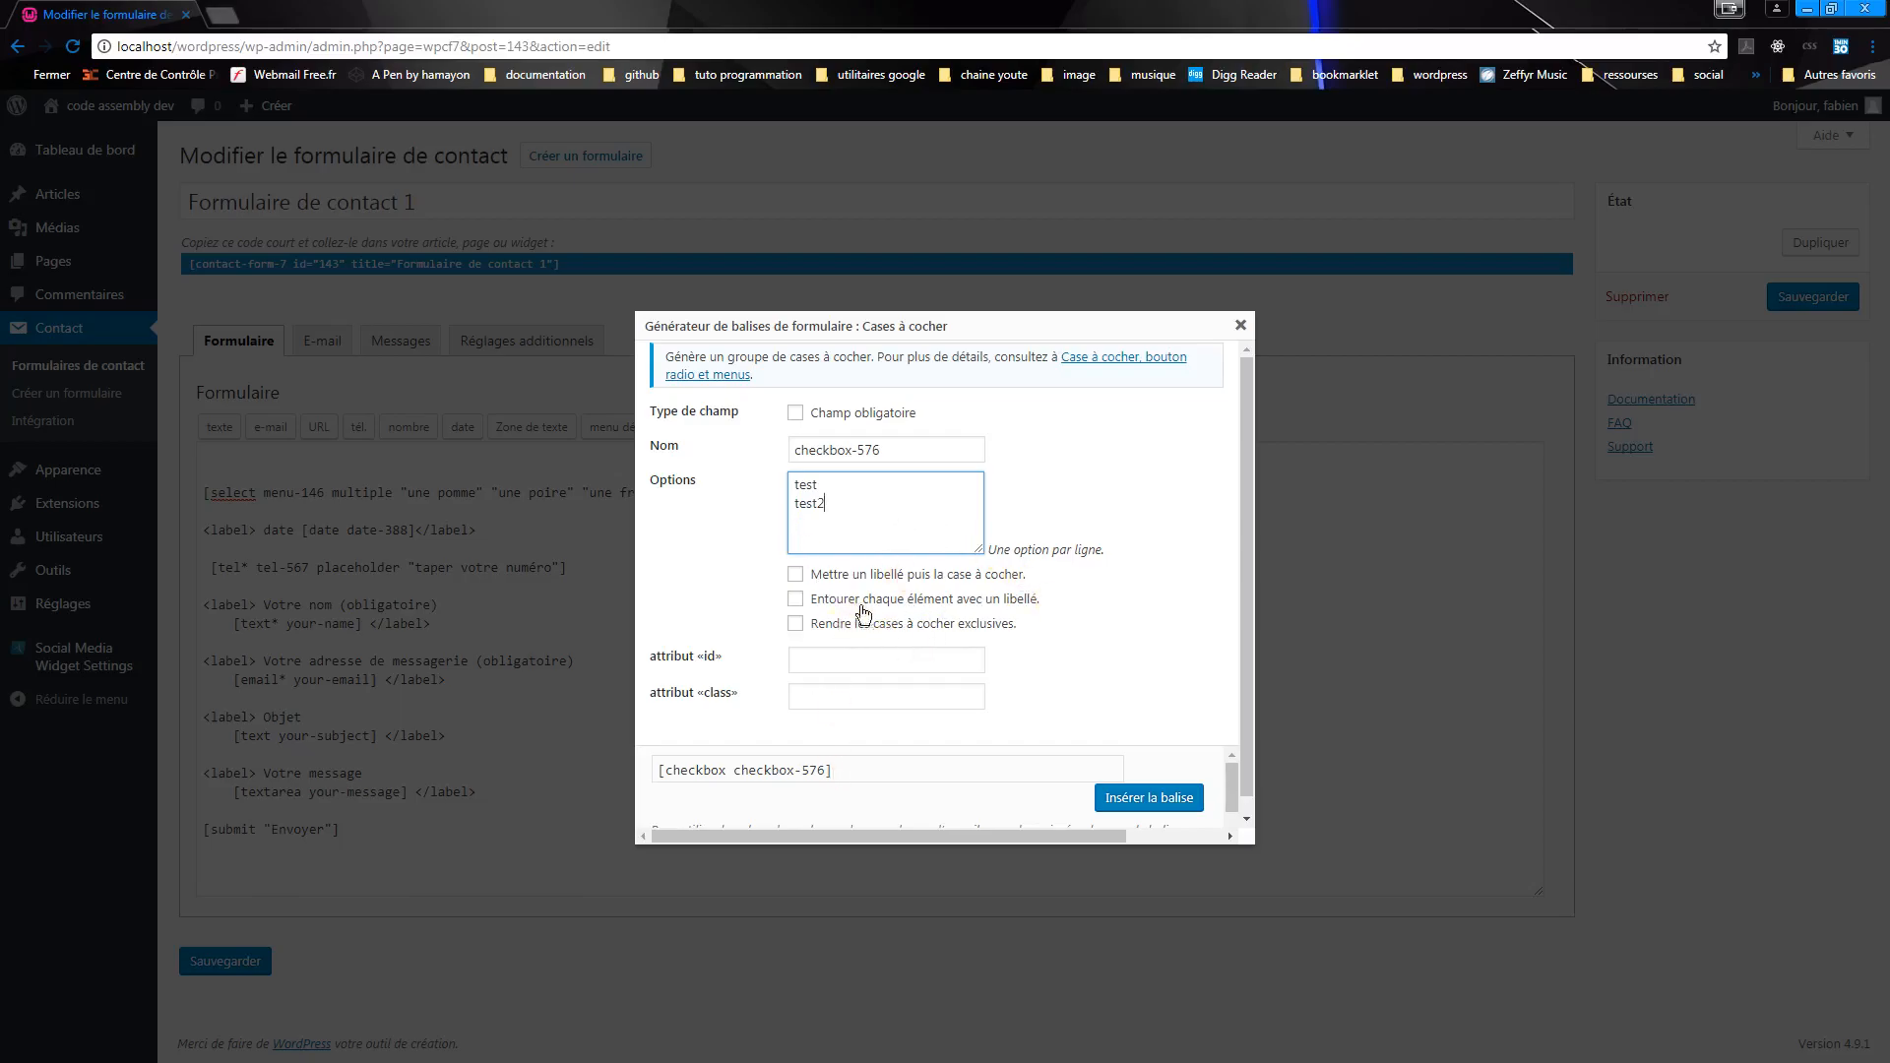
pyautogui.click(1149, 800)
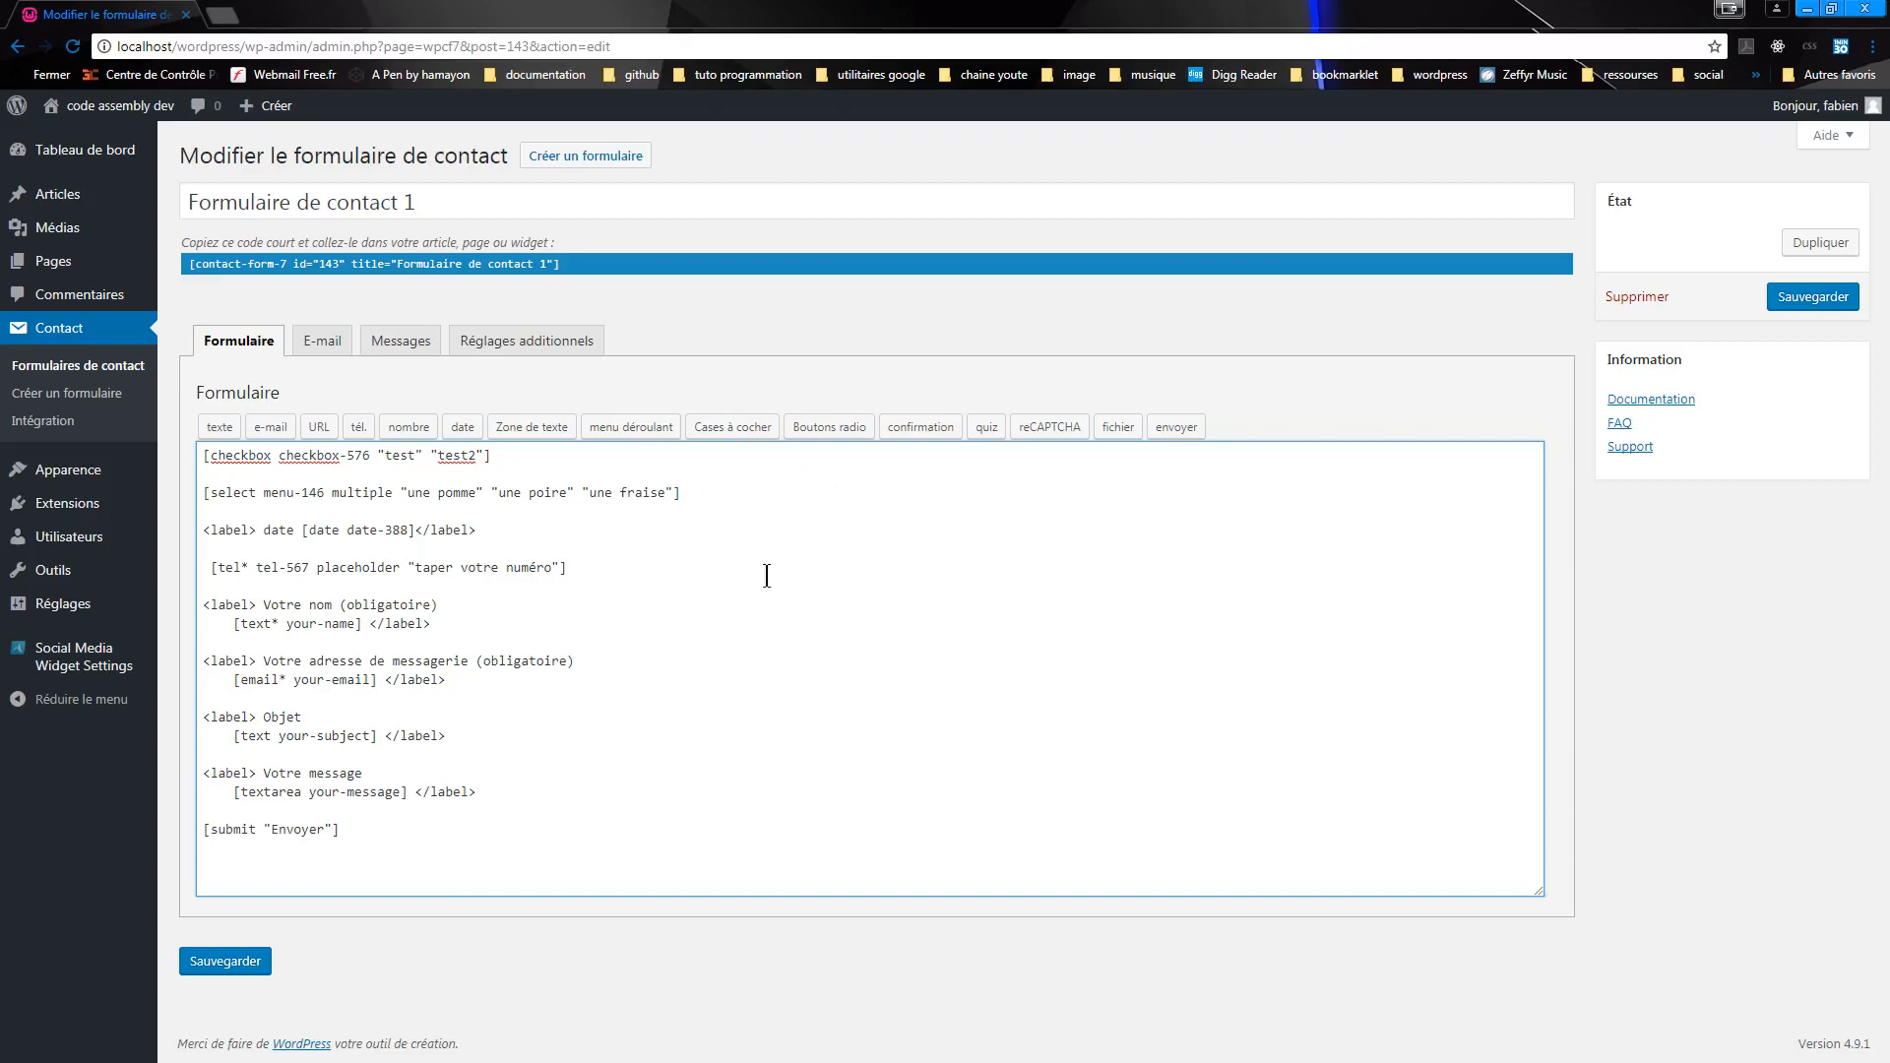
# - Insert a radio button tag with the options 2, 4 and 6 after the checkbox tag
pyautogui.click(827, 427)
pyautogui.click(851, 477)
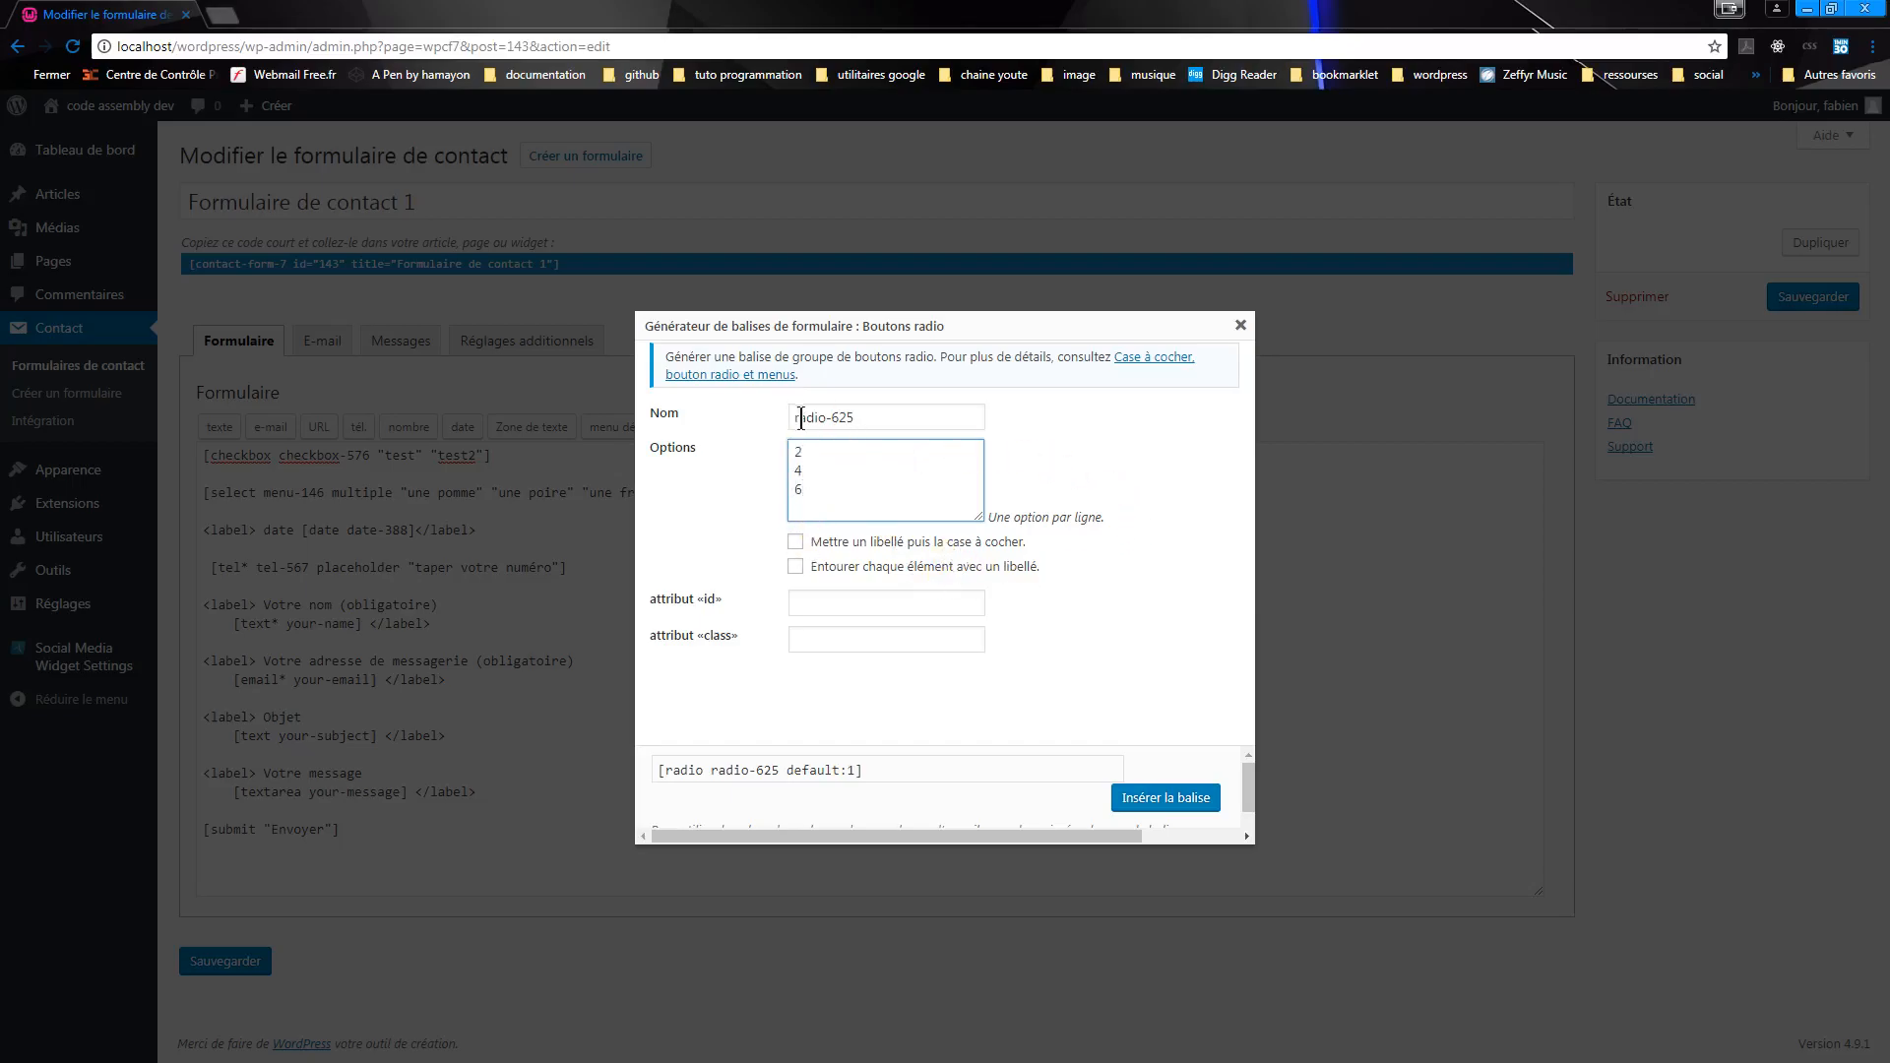
pyautogui.scroll(-1, 1068, 670)
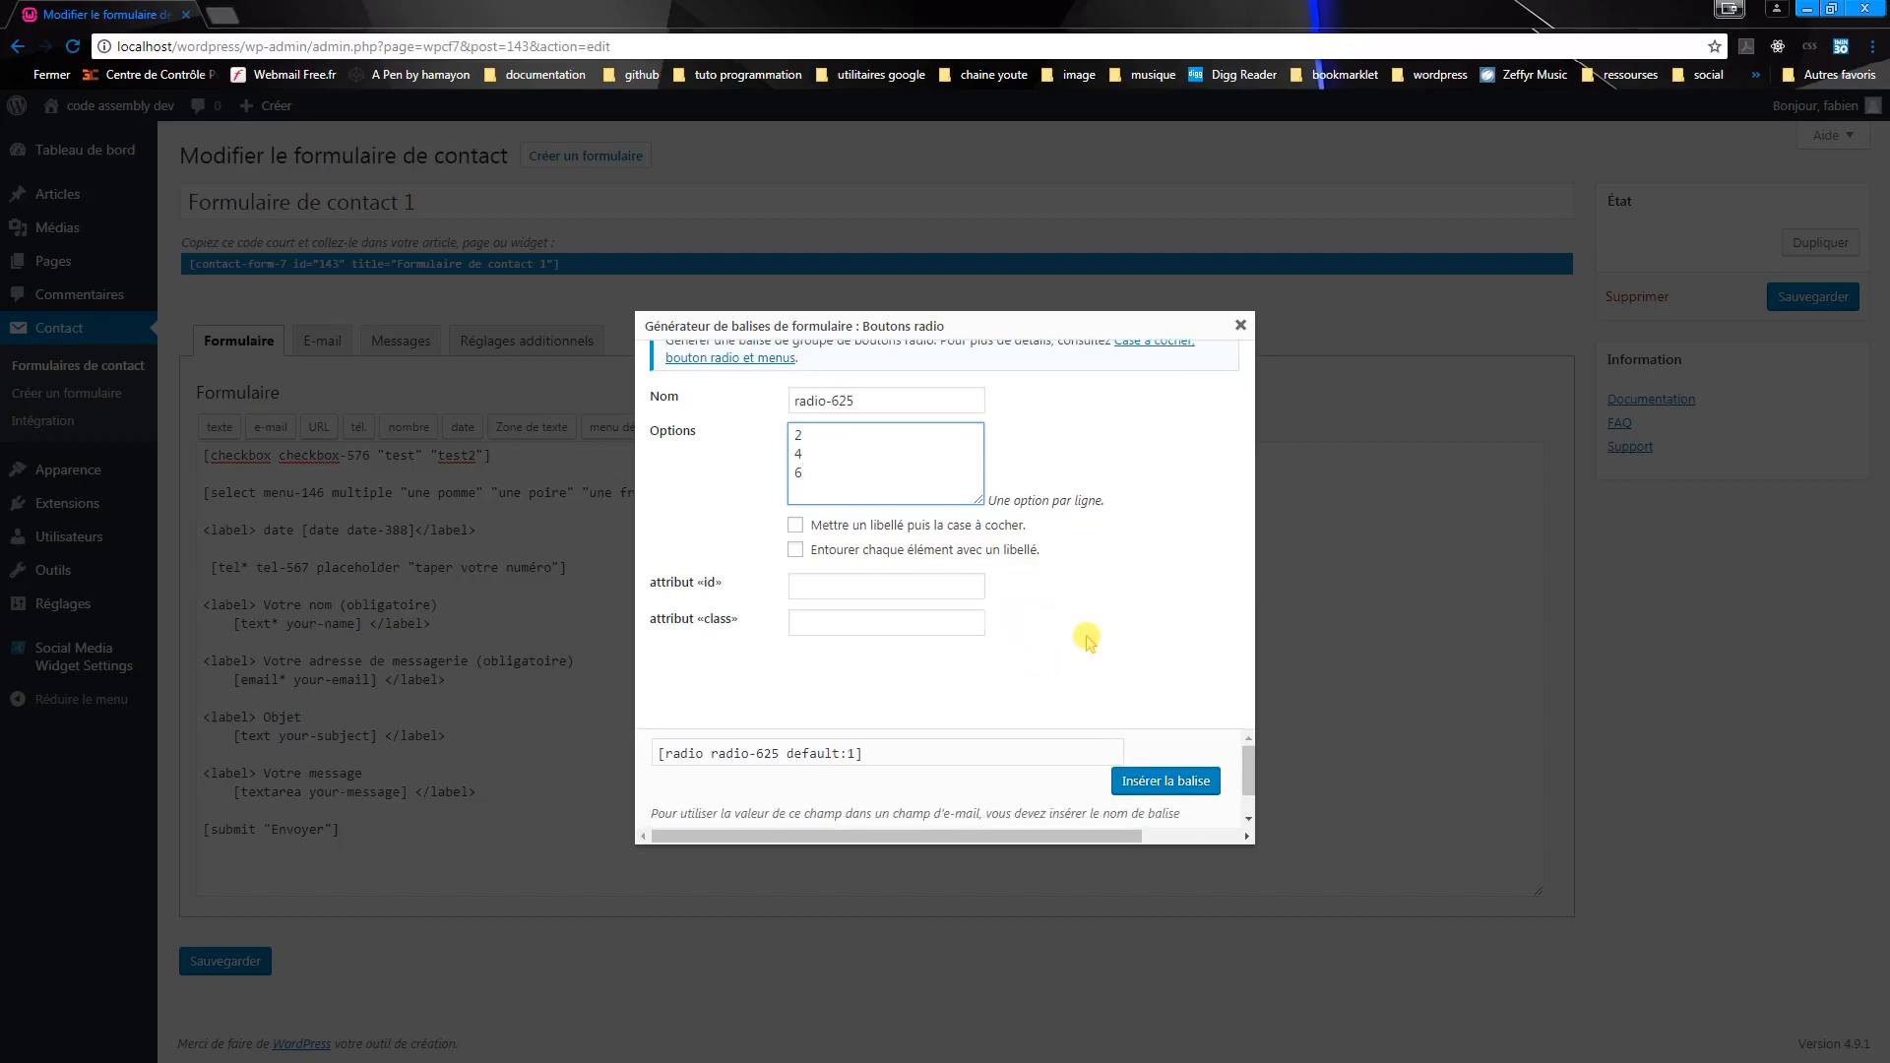
pyautogui.click(1186, 782)
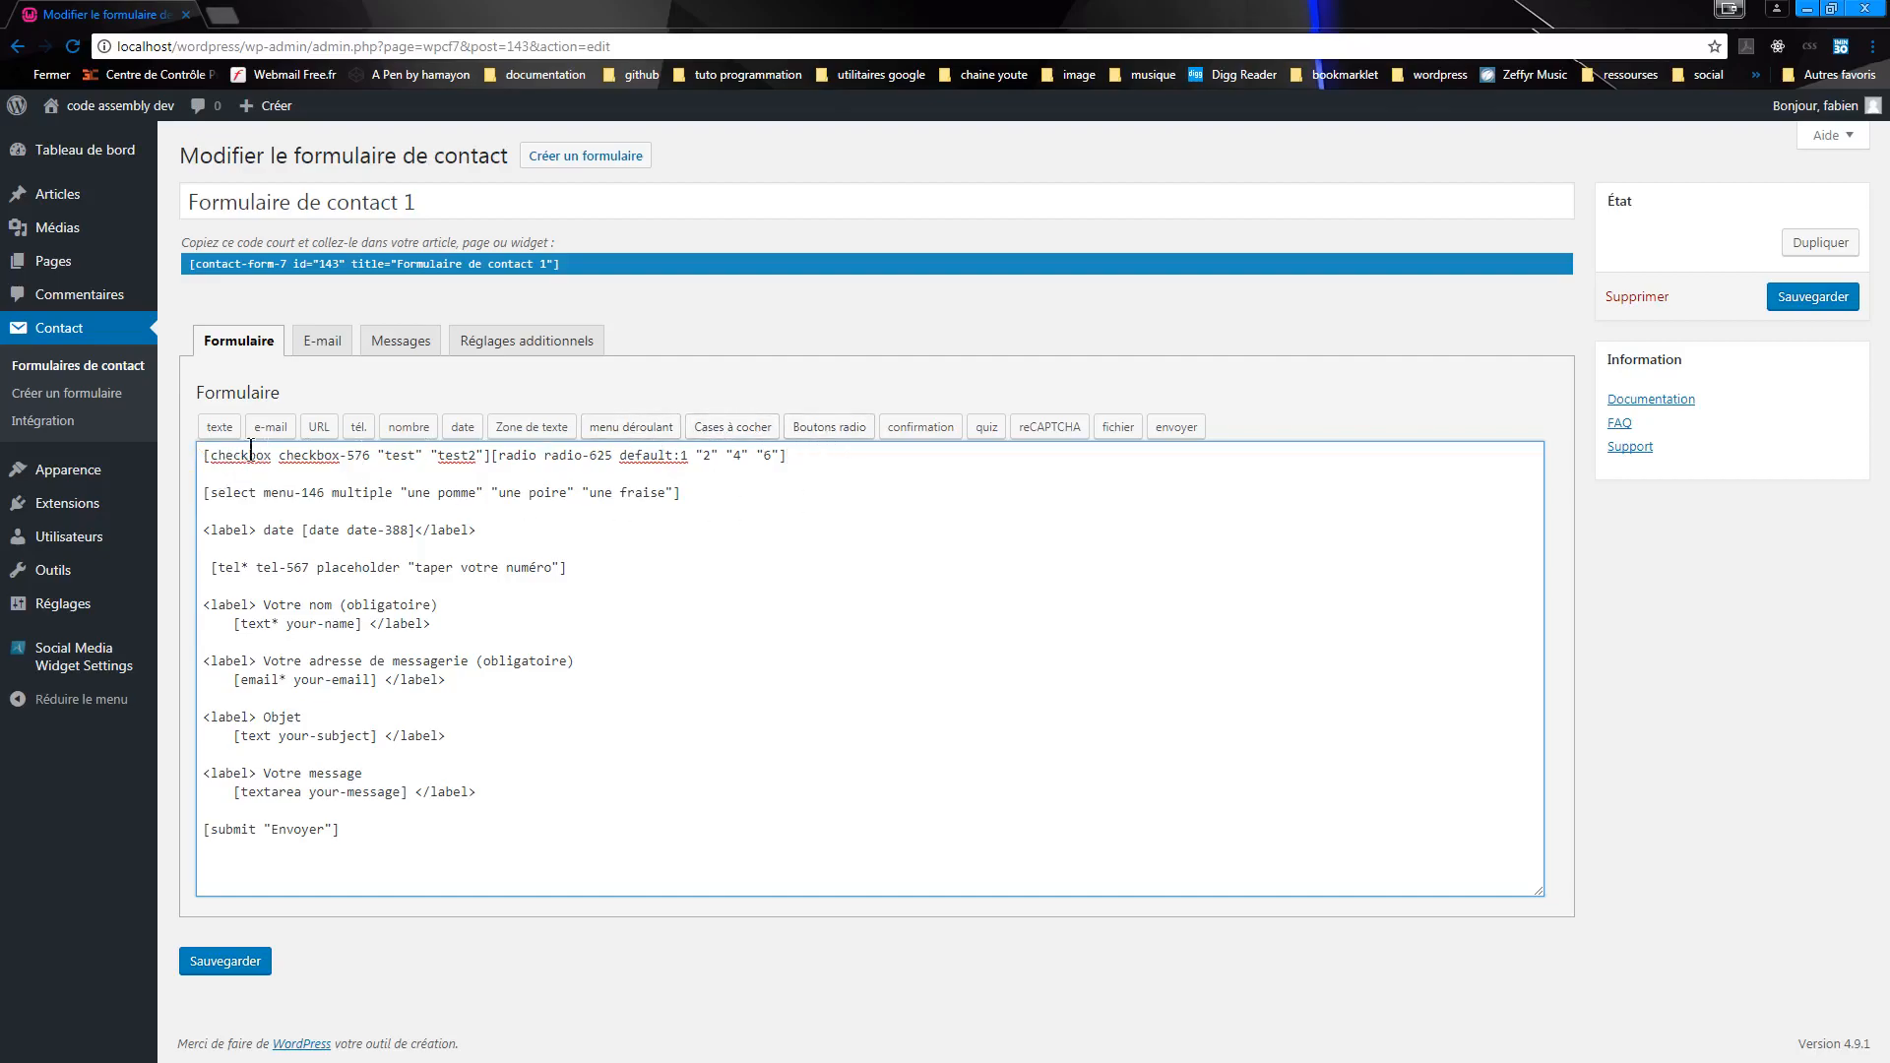
# - Add two blank lines above the checkbox tag and move the radio tag onto its own line, separated by a blank line
pyautogui.click(201, 455)
pyautogui.press('Return')
pyautogui.press('Return')
pyautogui.press('Up')
pyautogui.press('Up')
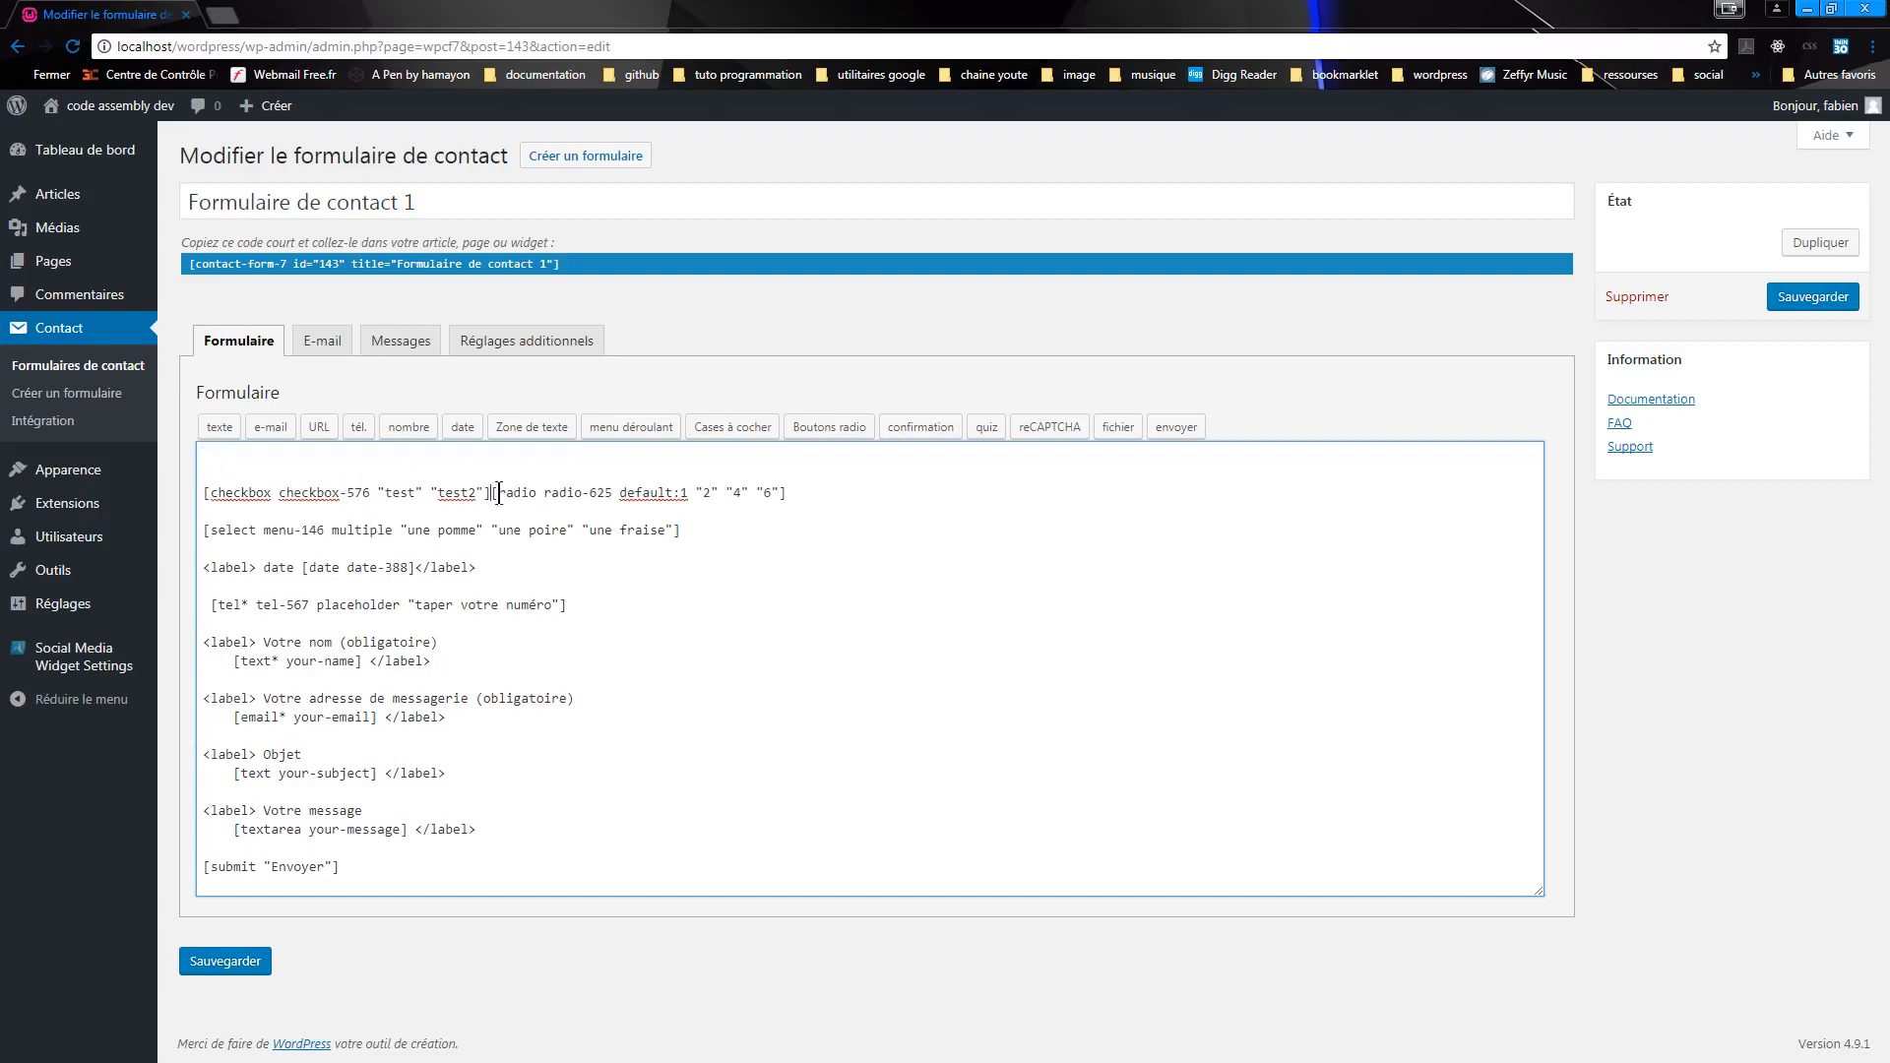
pyautogui.press('Return')
pyautogui.press('Return')
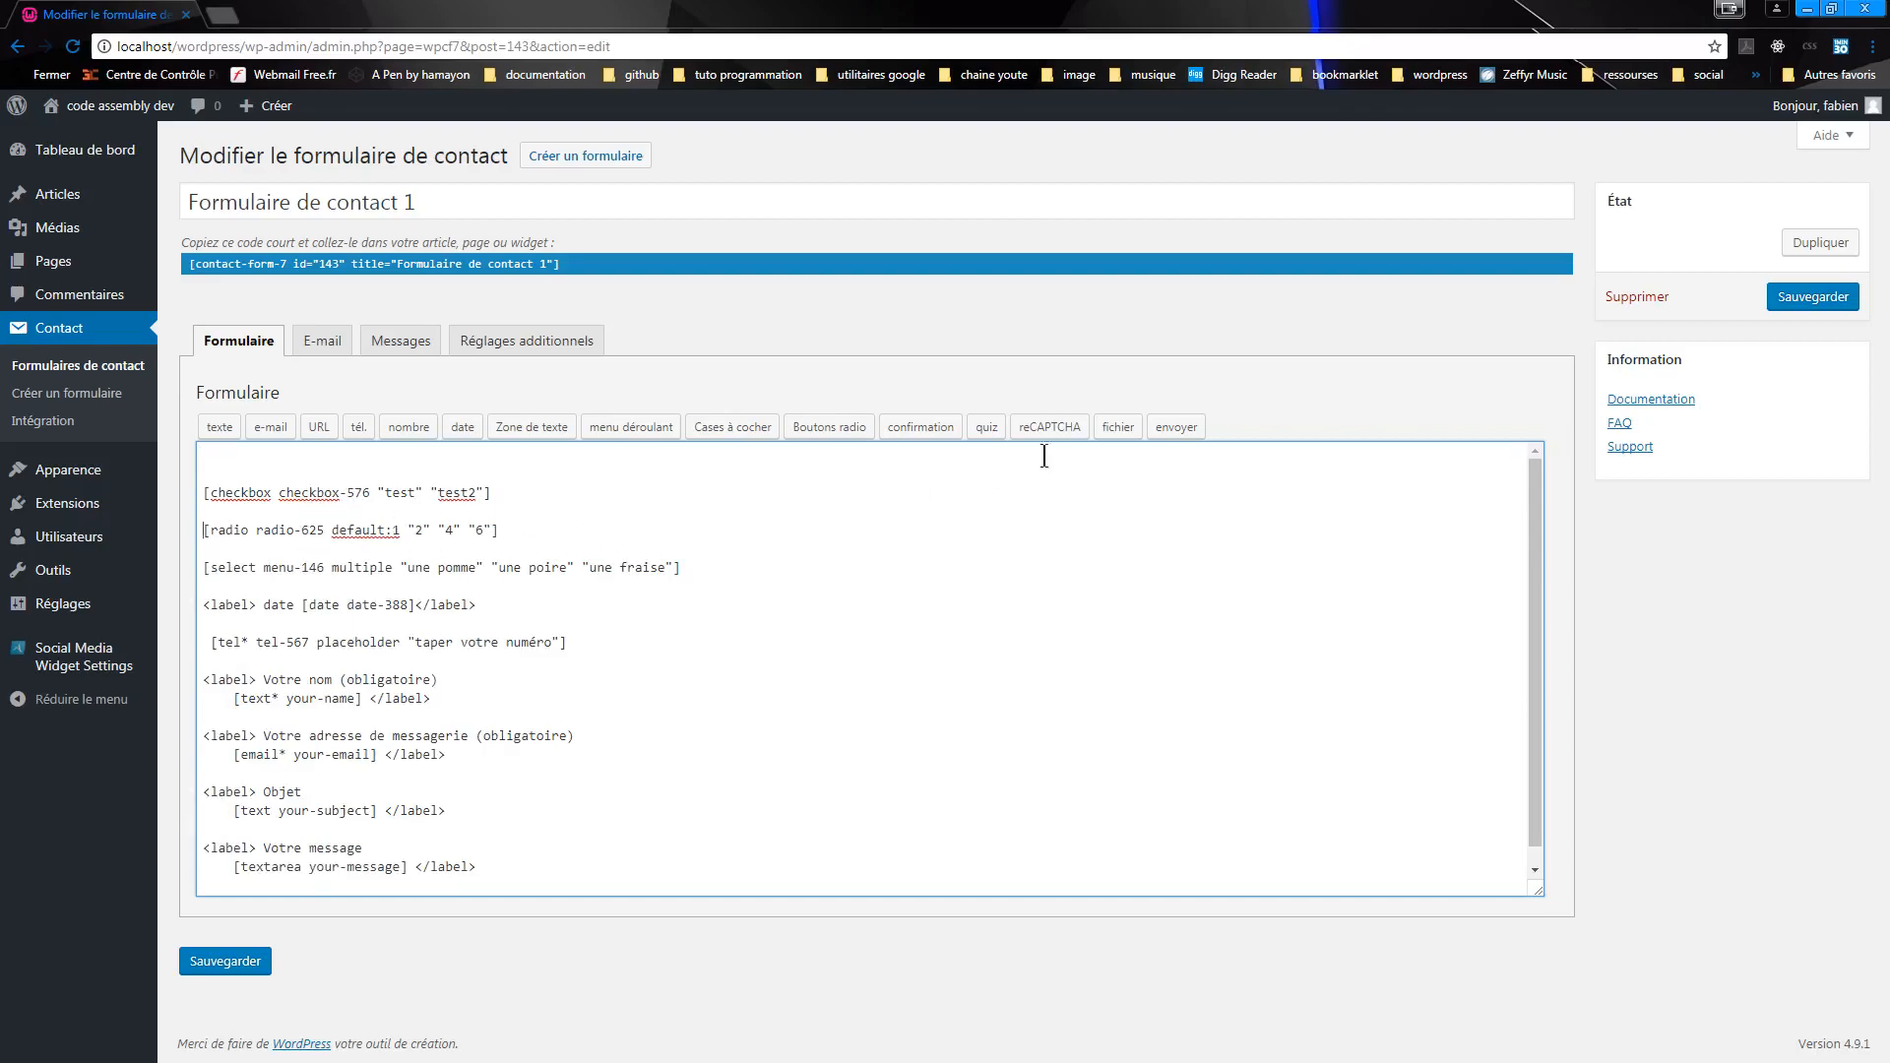
# - Insert a quiz tag with the question-answer pair "4+9|13" above the radio tag, separated by a blank line
pyautogui.click(987, 427)
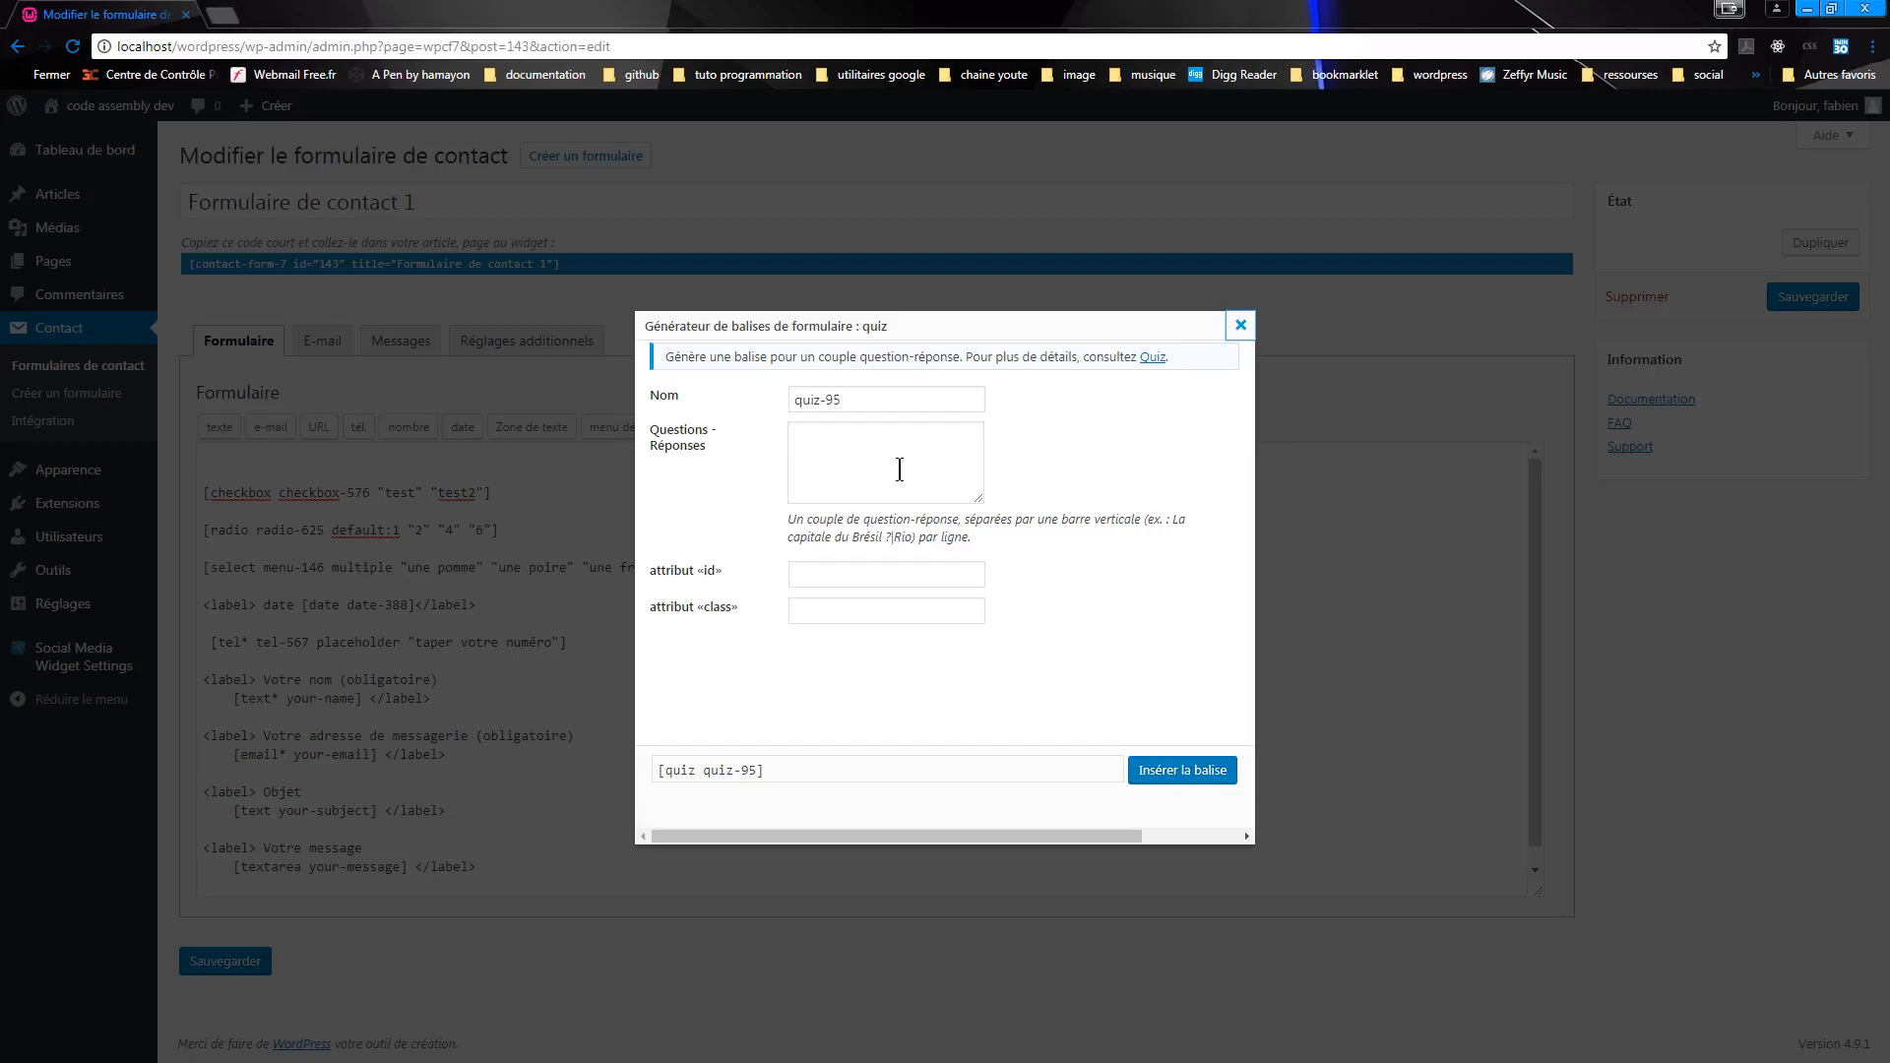
pyautogui.click(844, 443)
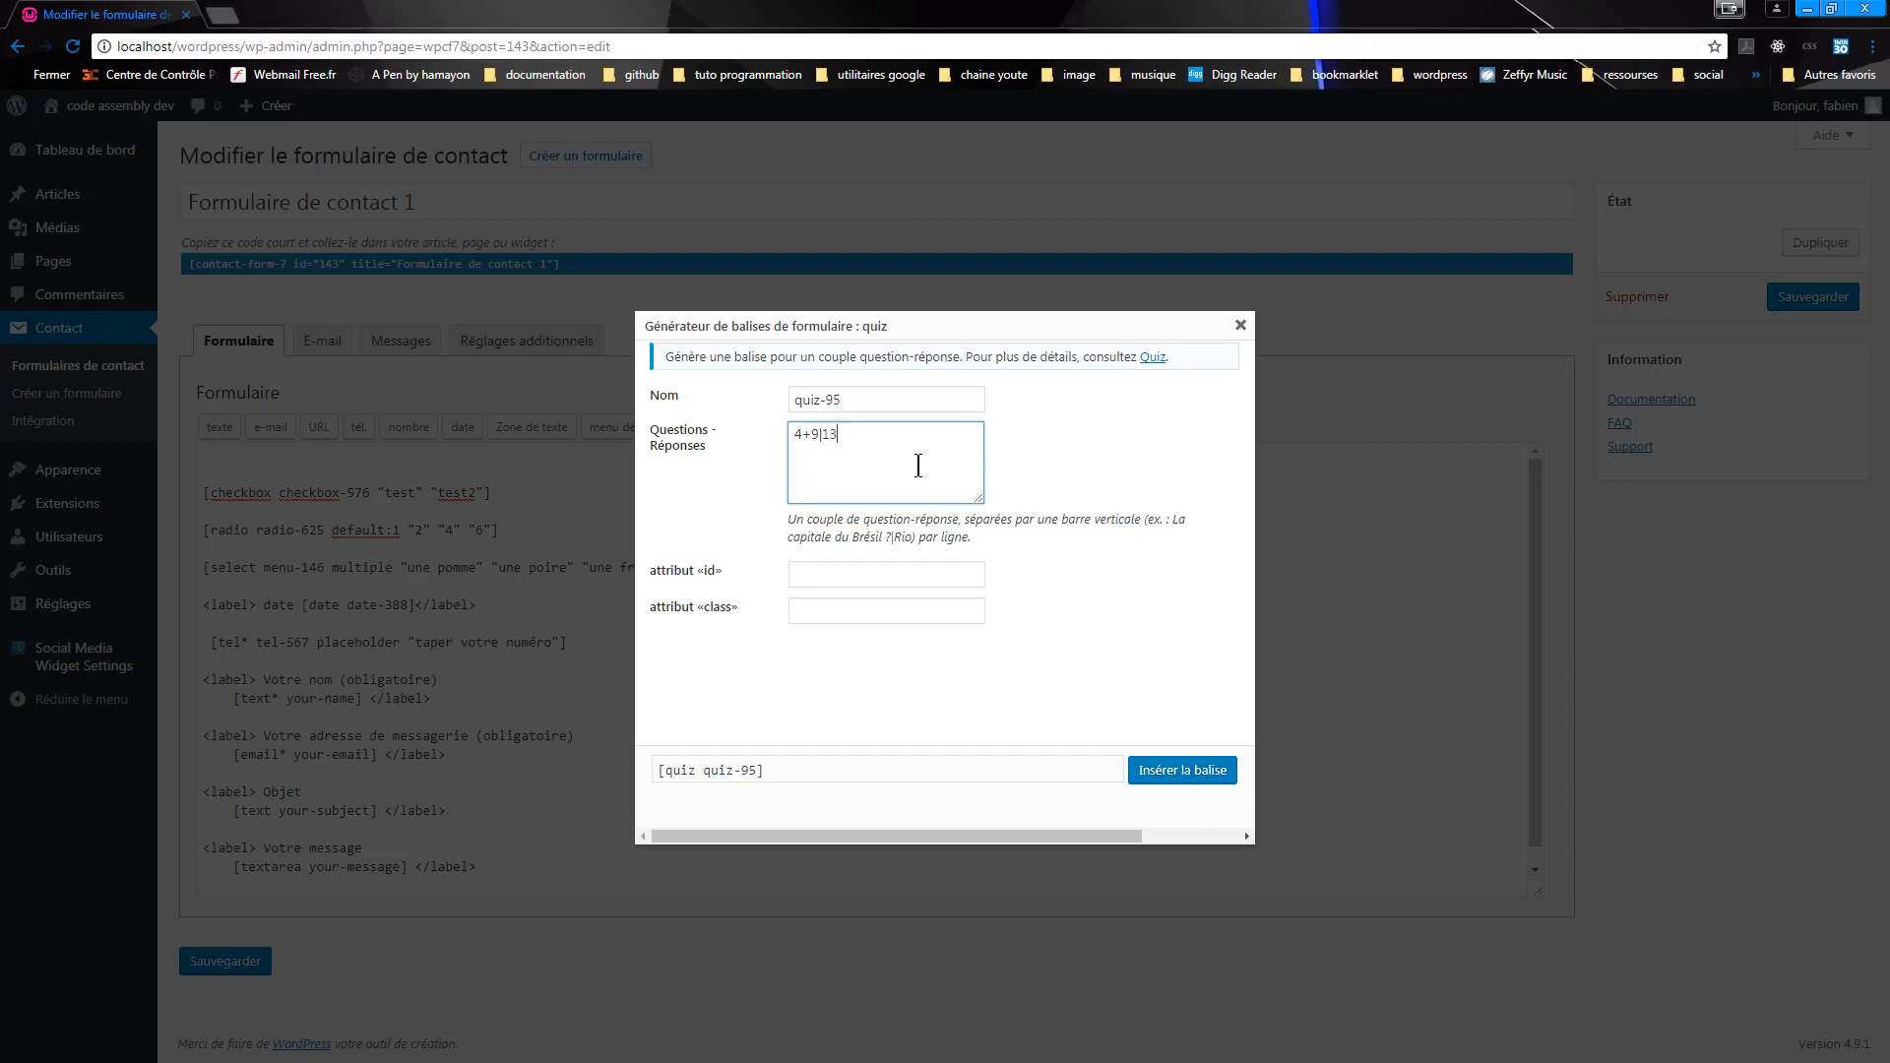
pyautogui.click(1182, 770)
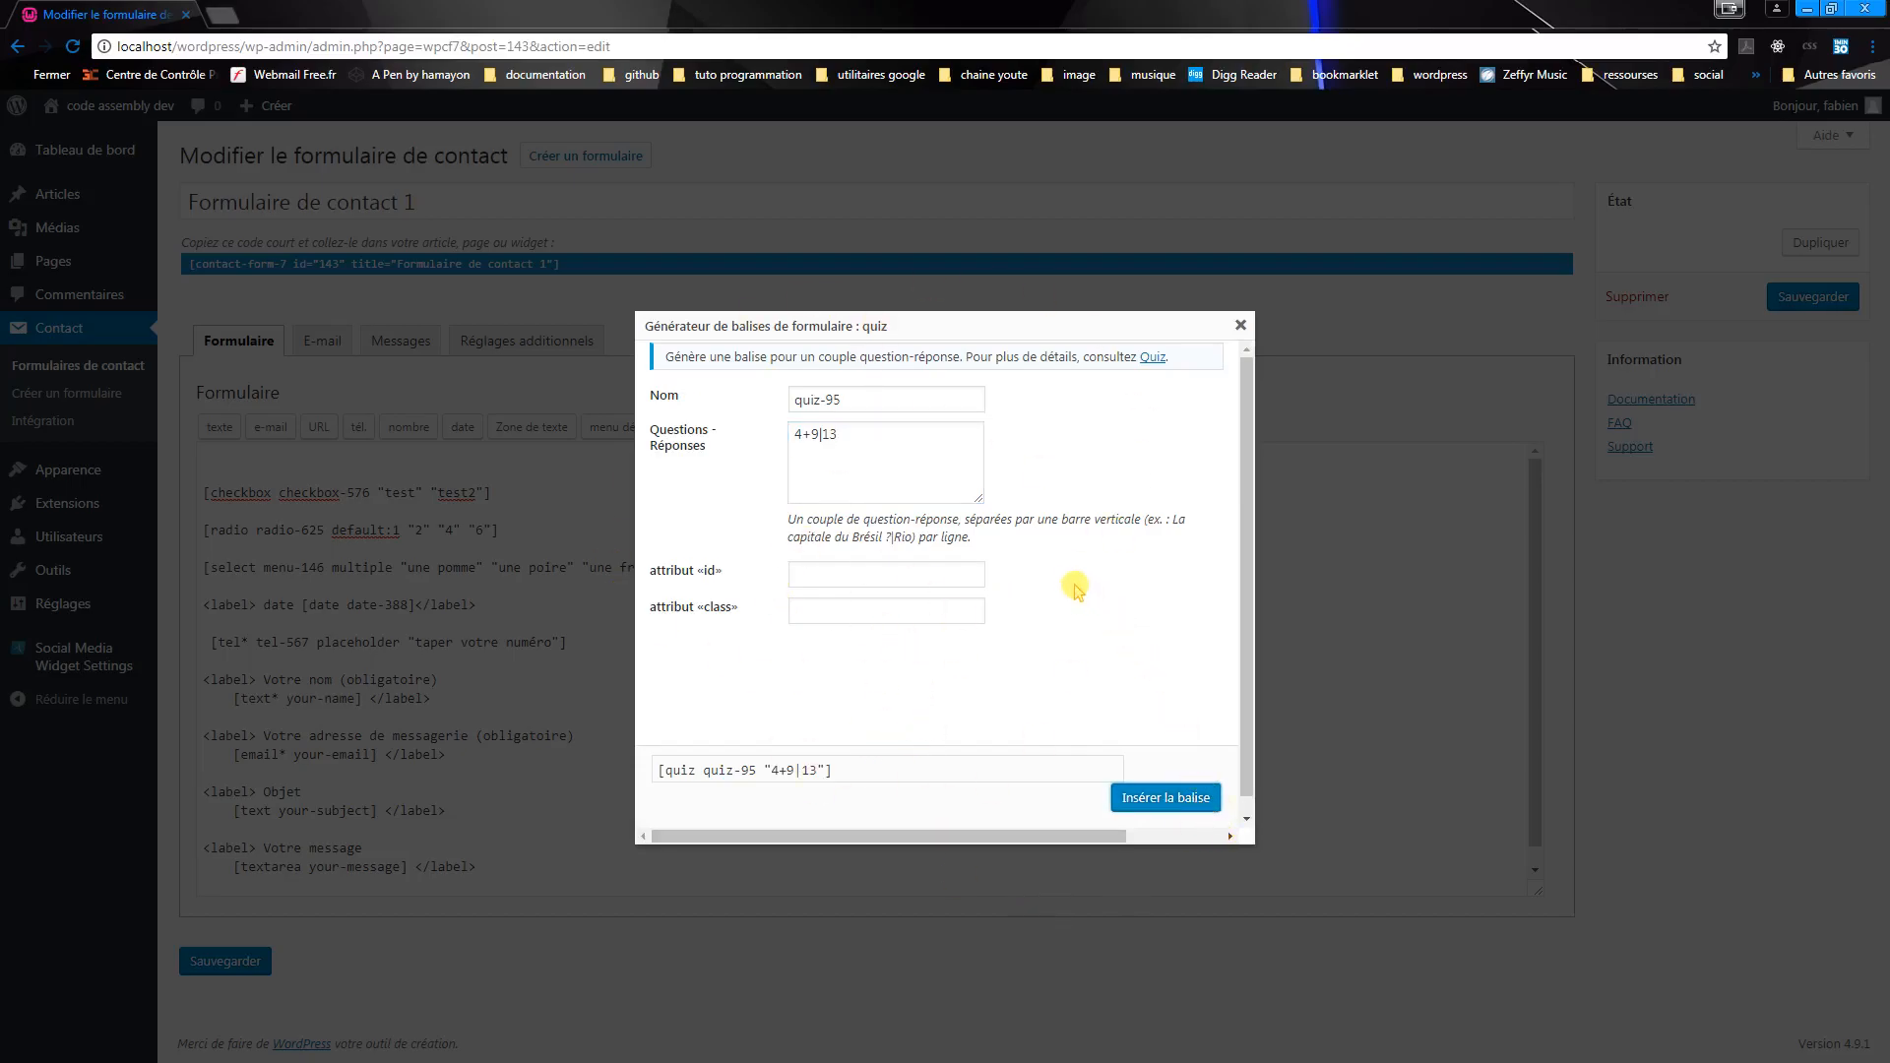
pyautogui.click(1163, 798)
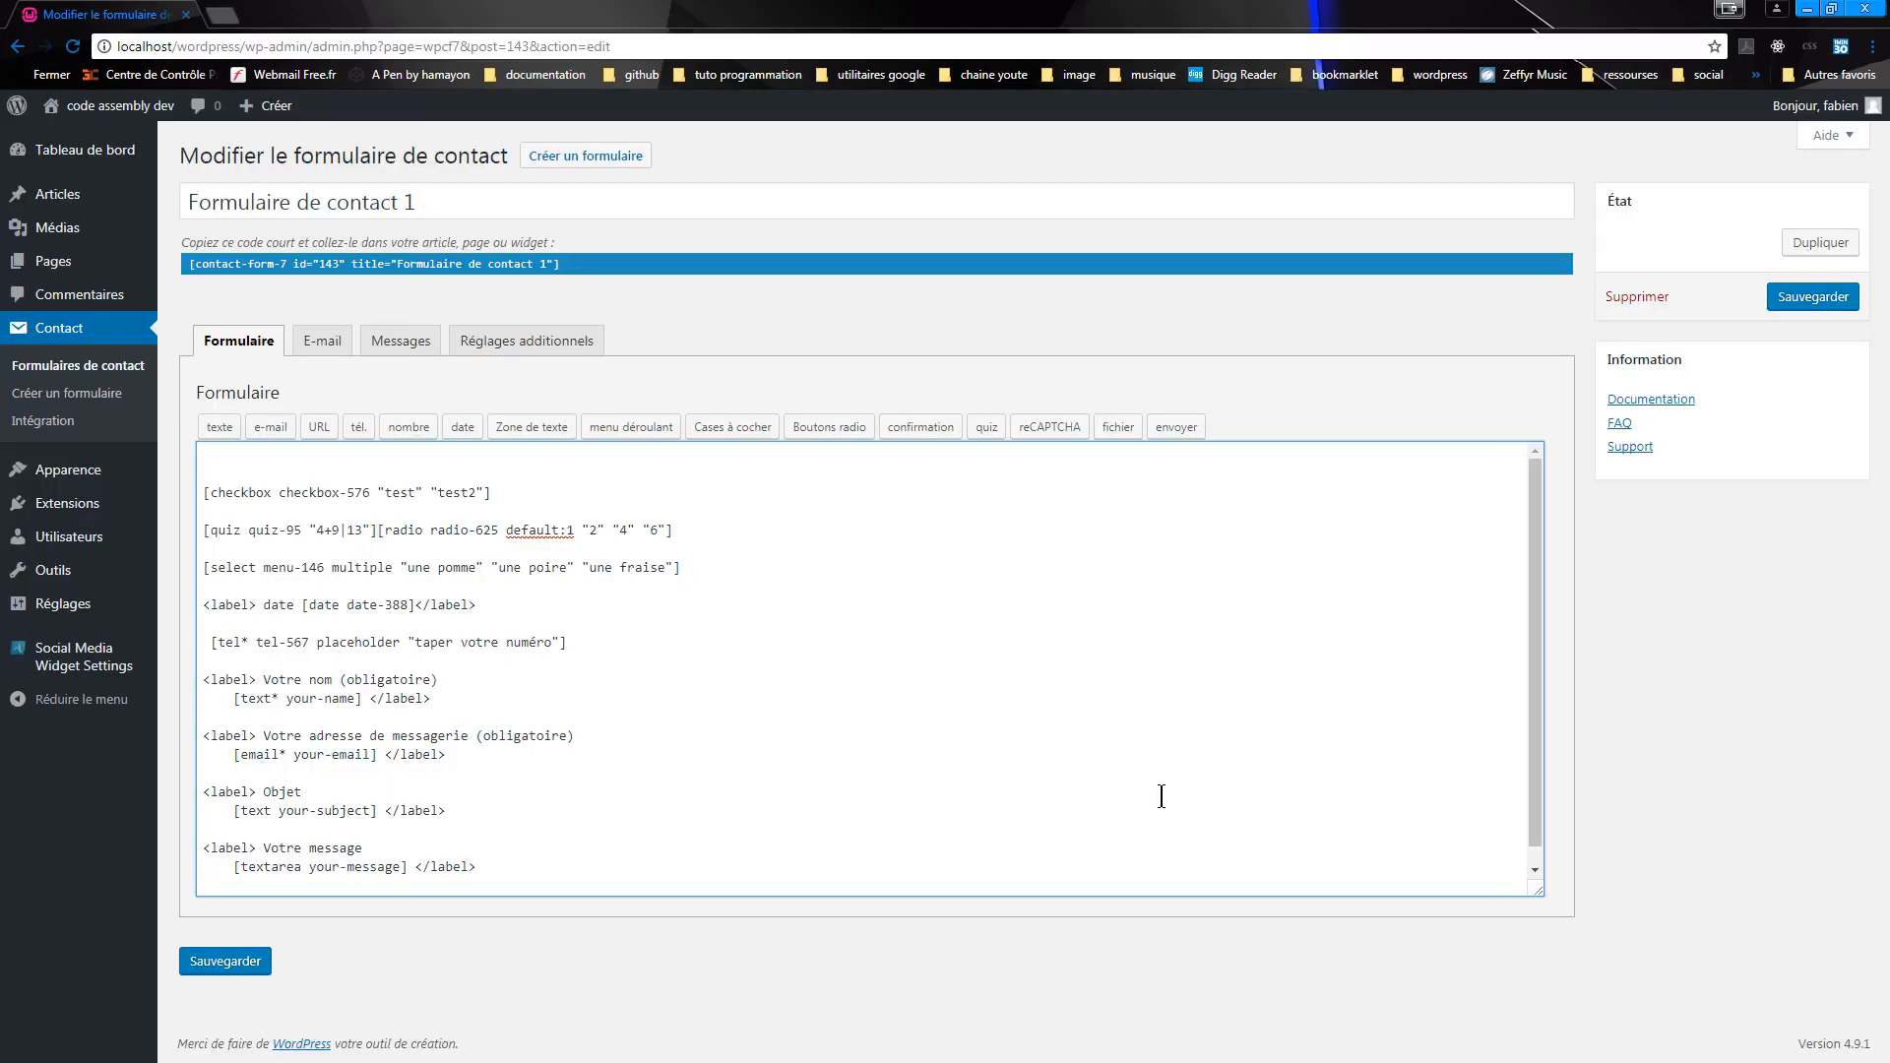
pyautogui.press('Return')
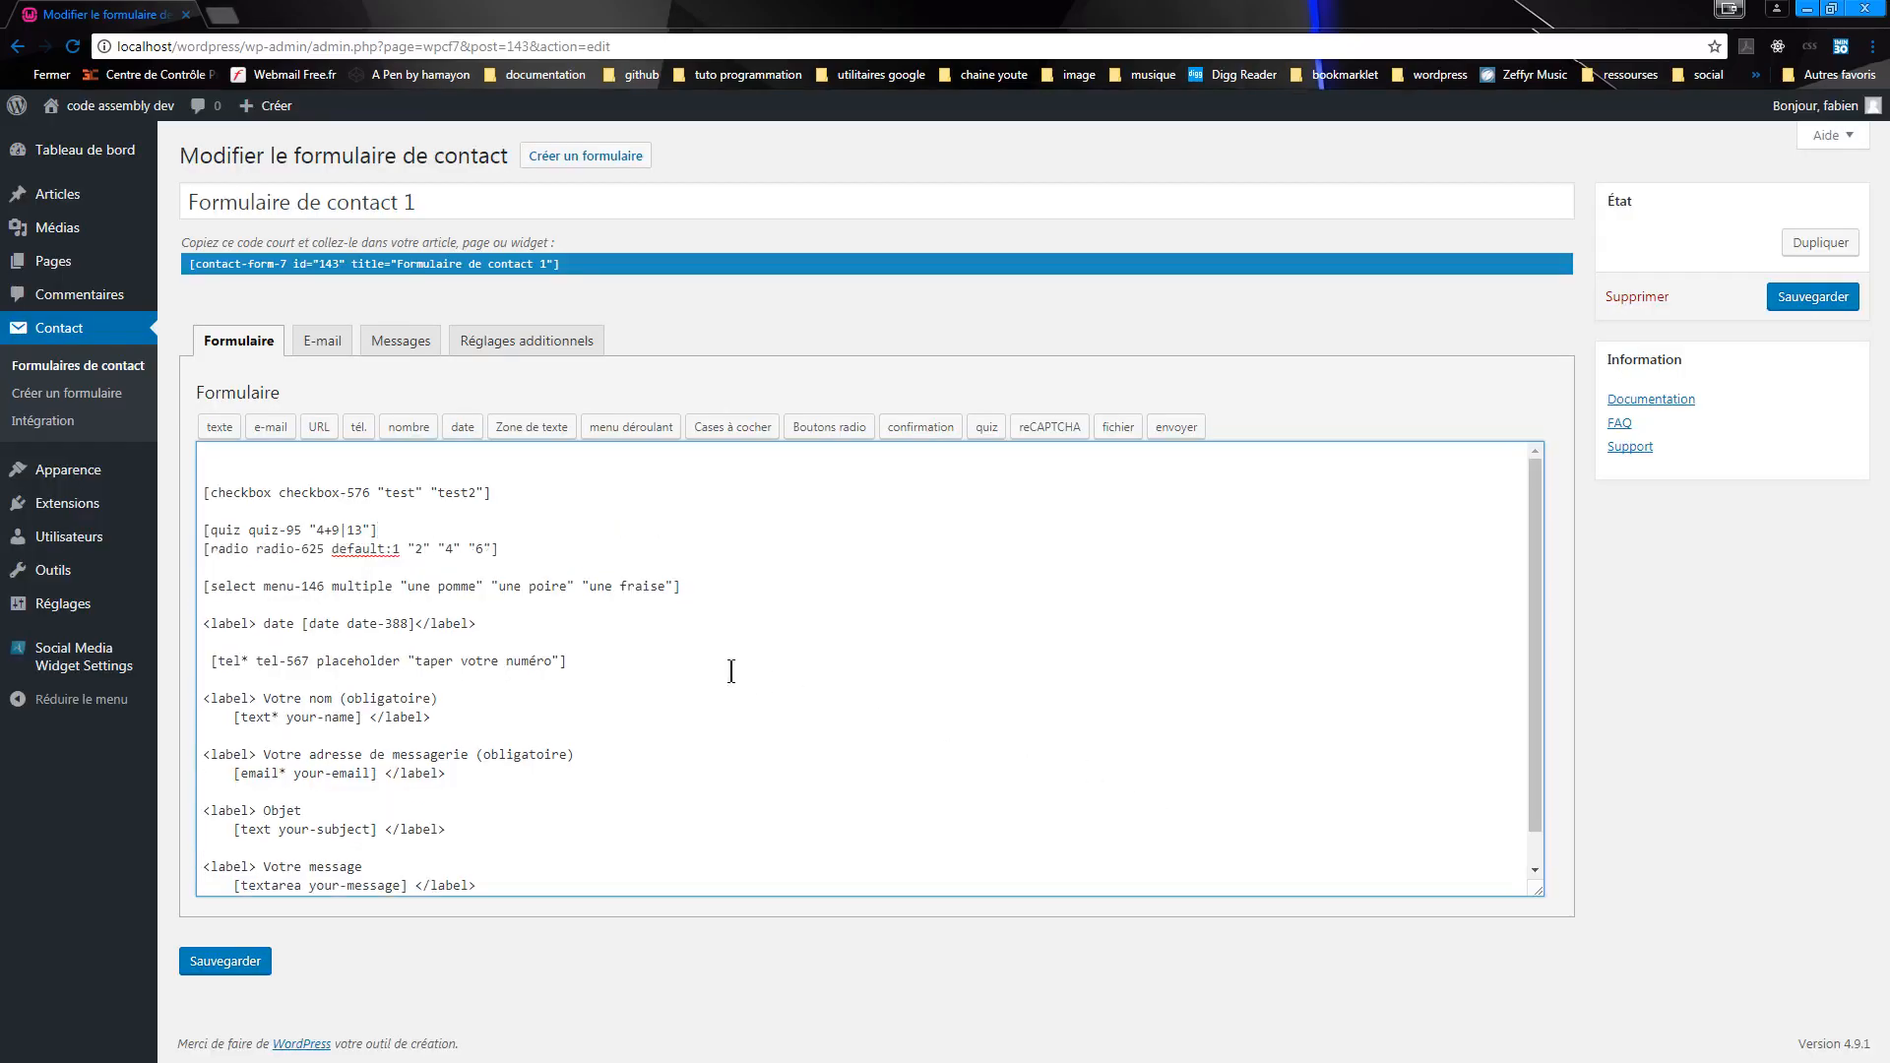
pyautogui.press('Return')
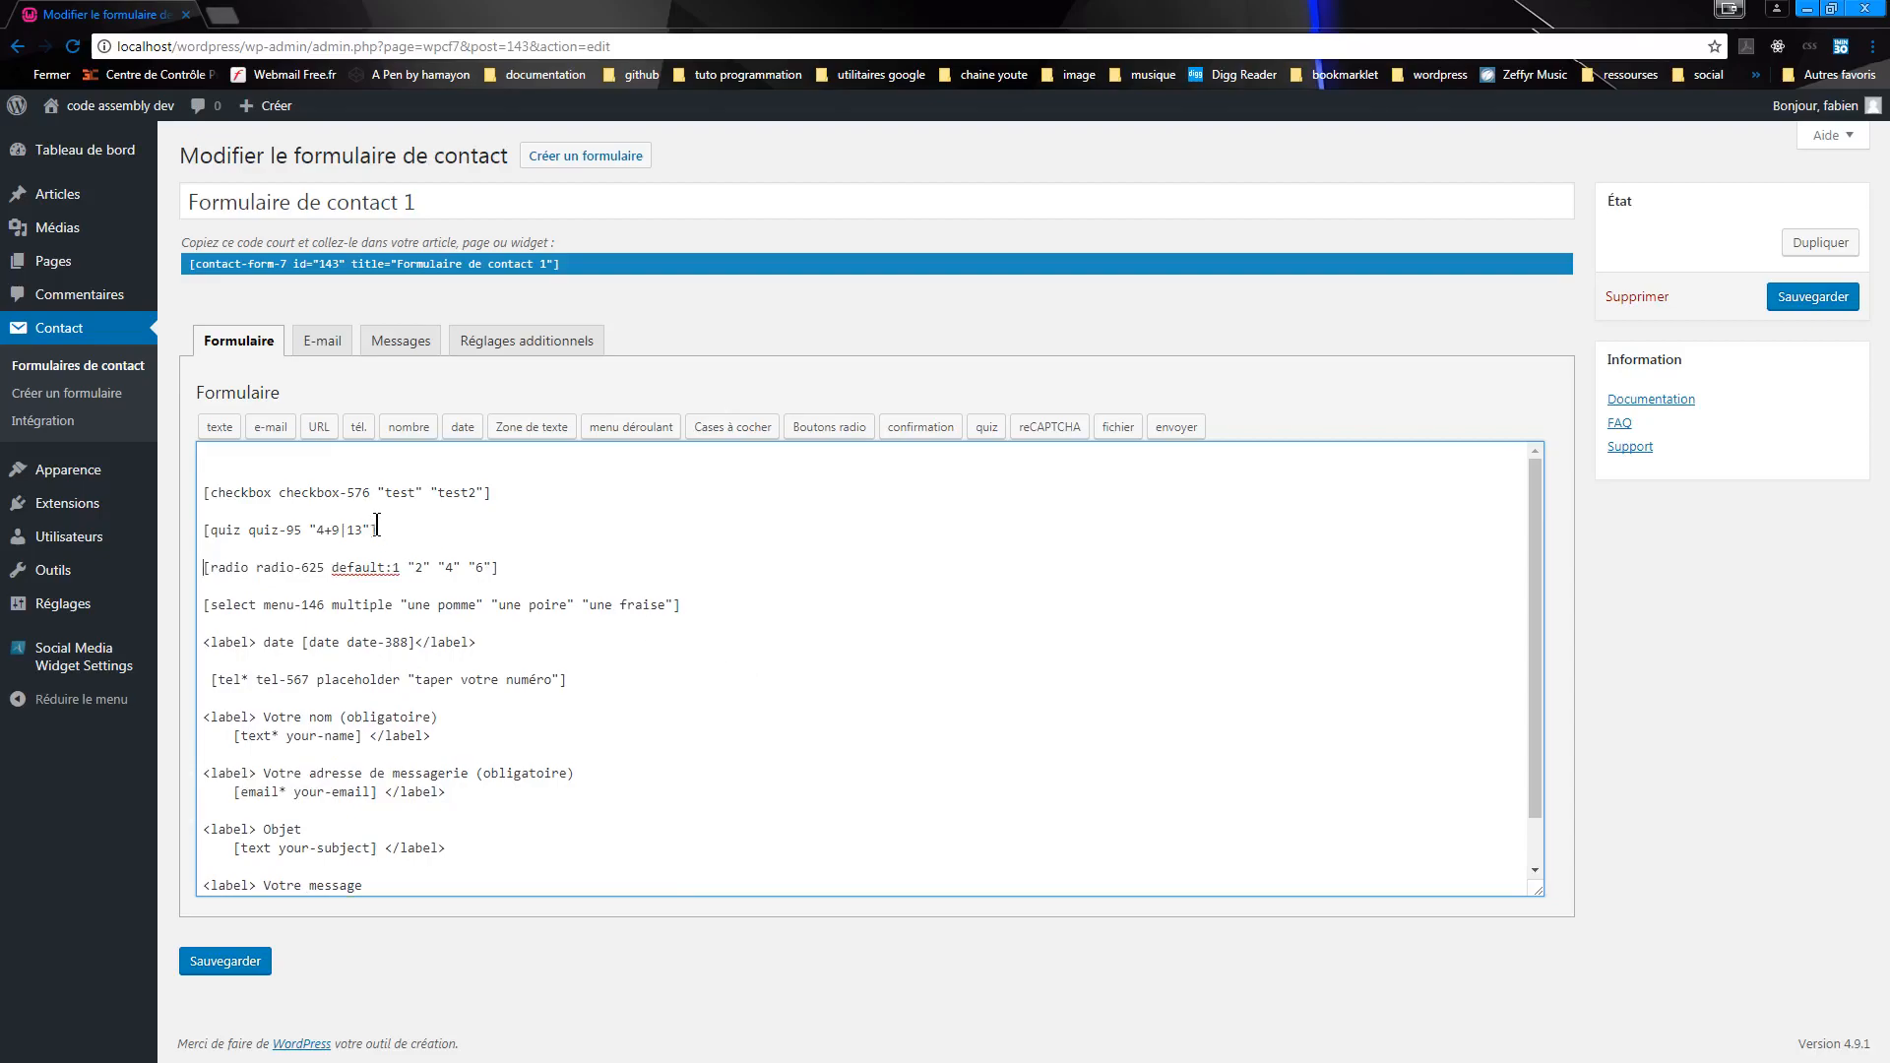
# - Look at the reCAPTCHA tag generator and close it without inserting a tag
pyautogui.click(1041, 448)
pyautogui.click(1240, 326)
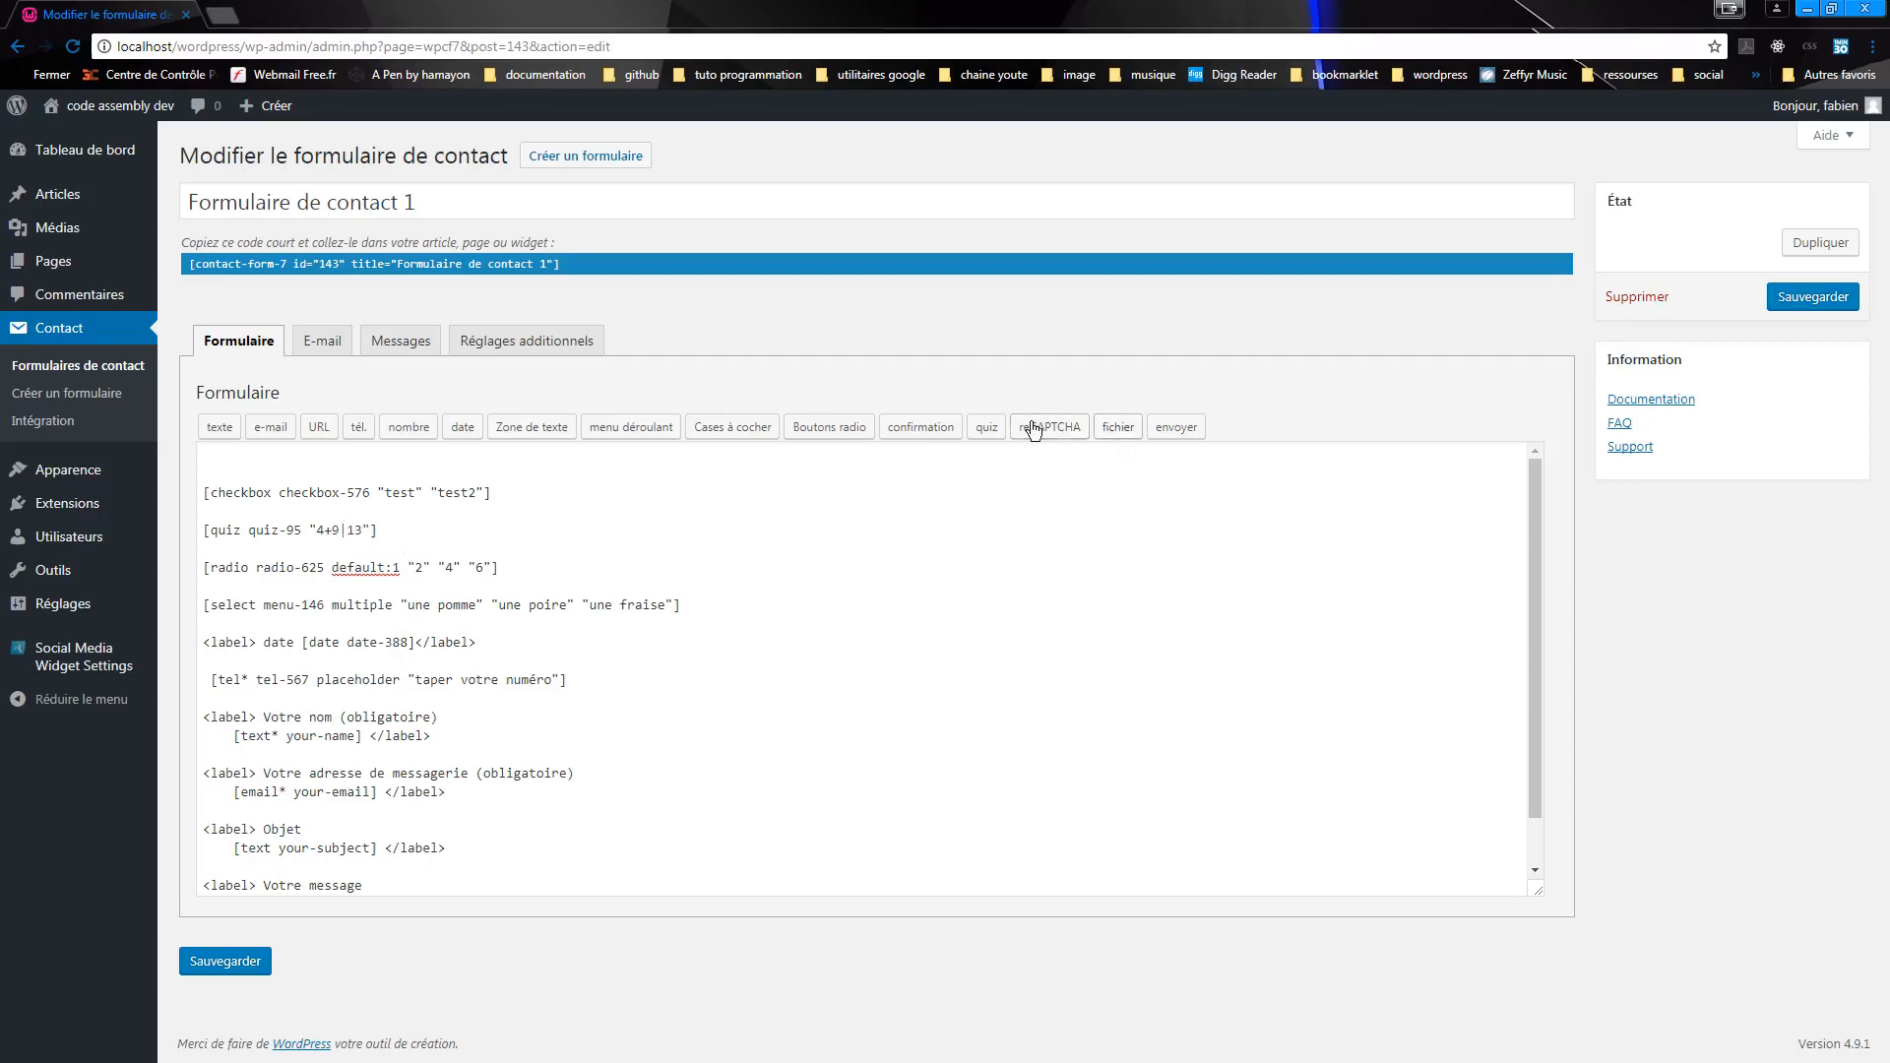
# - Insert a file upload tag with its default settings above the radio tag, separated by a blank line
pyautogui.click(1118, 426)
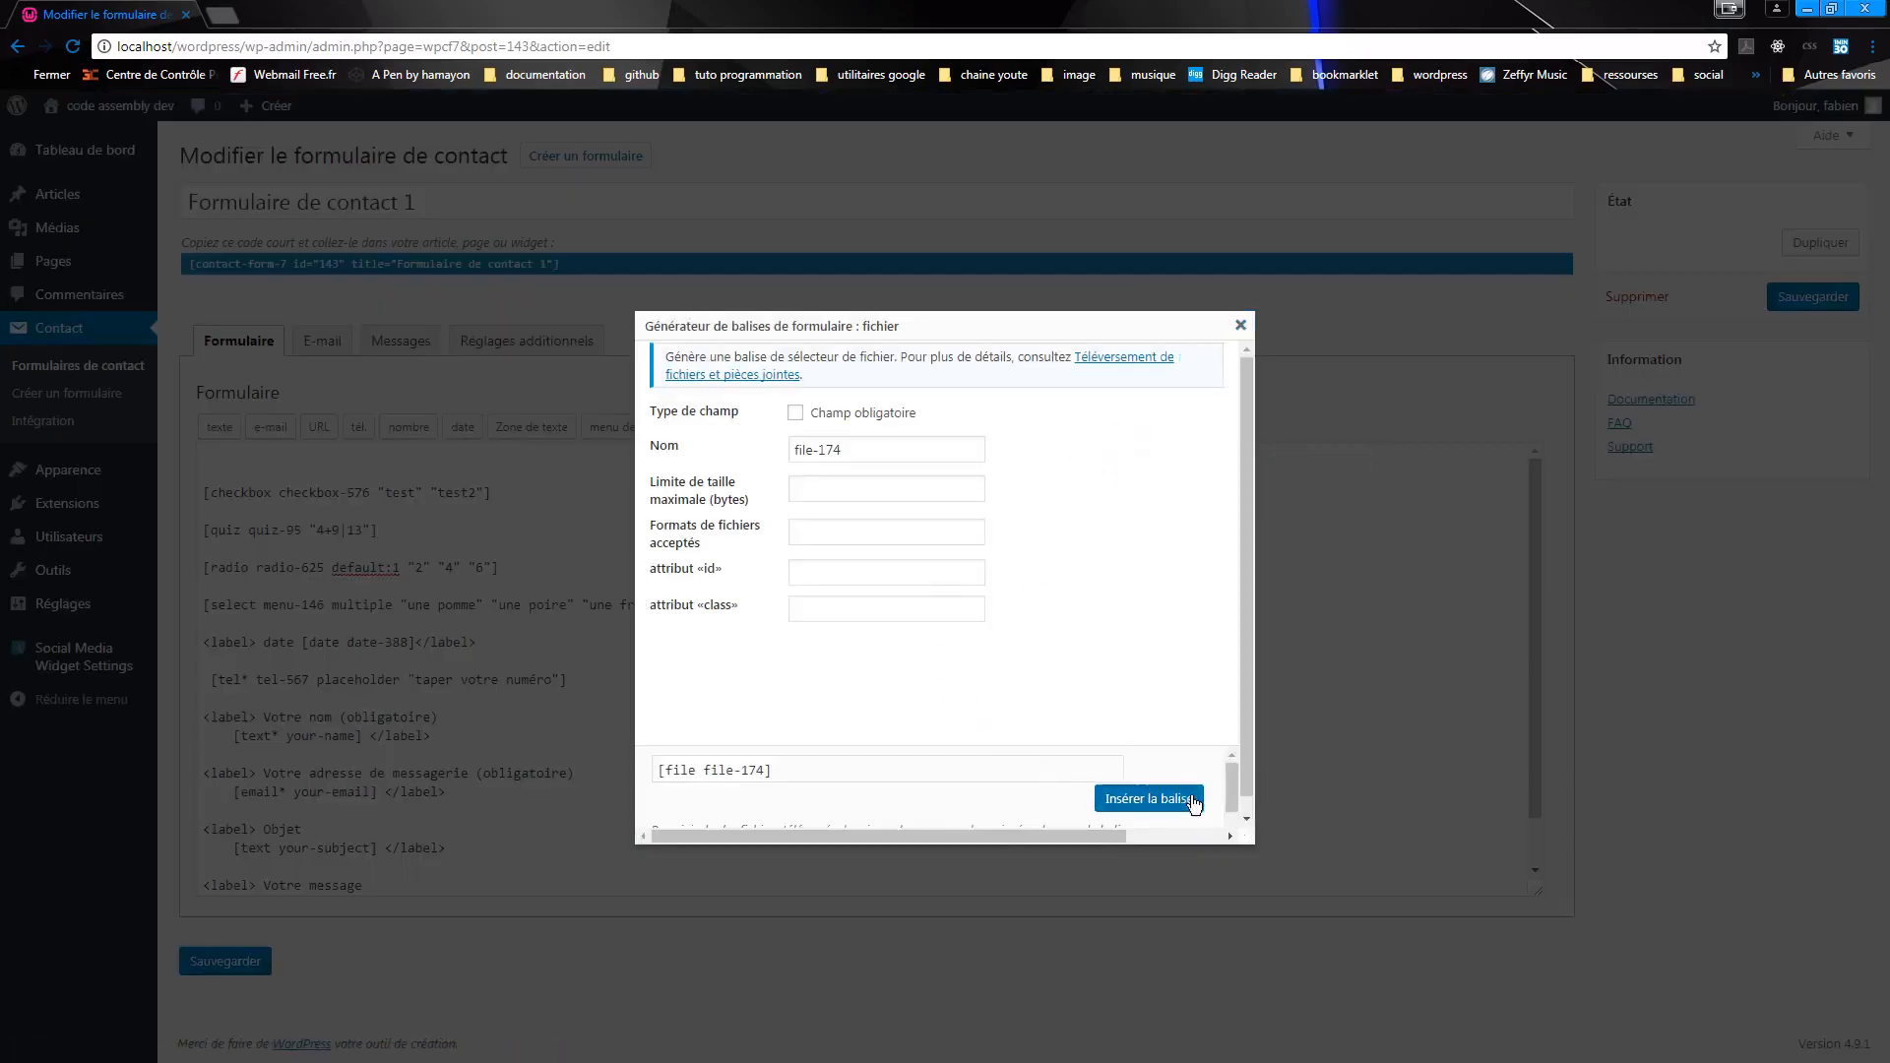
pyautogui.click(1194, 798)
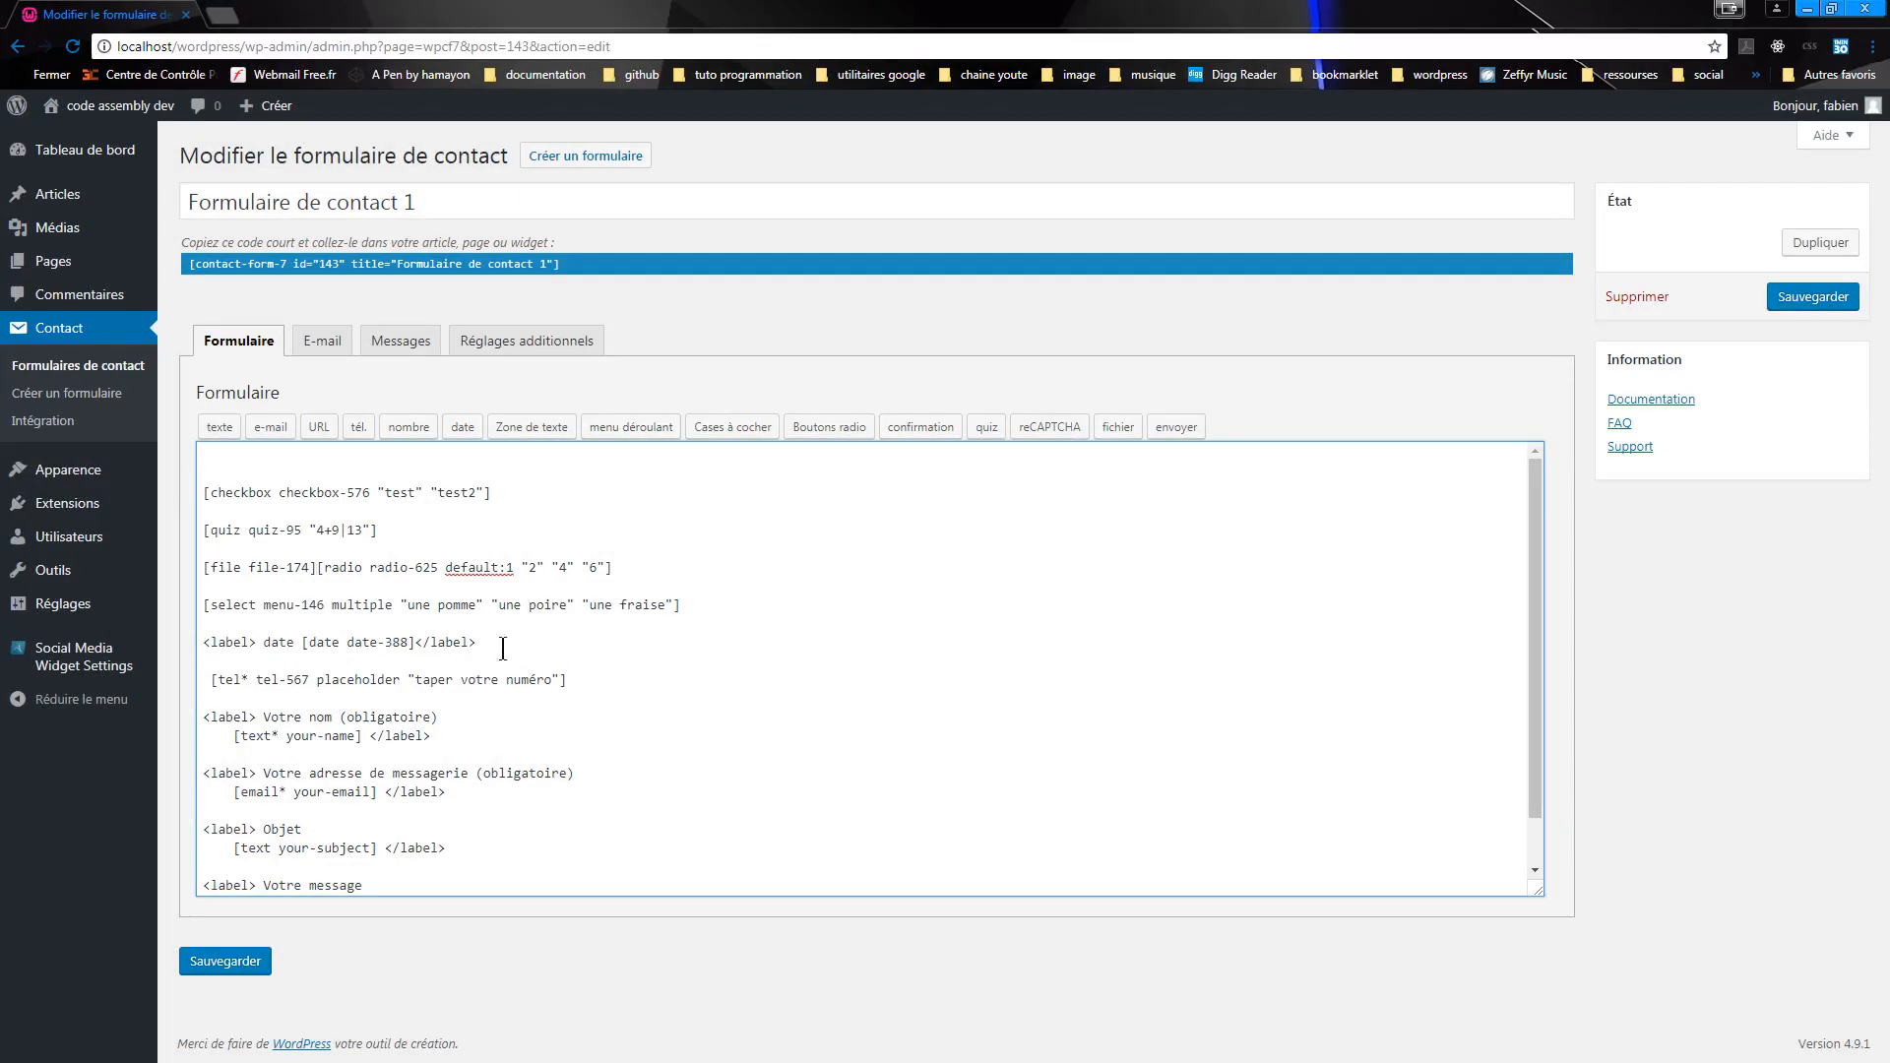
pyautogui.press('Return')
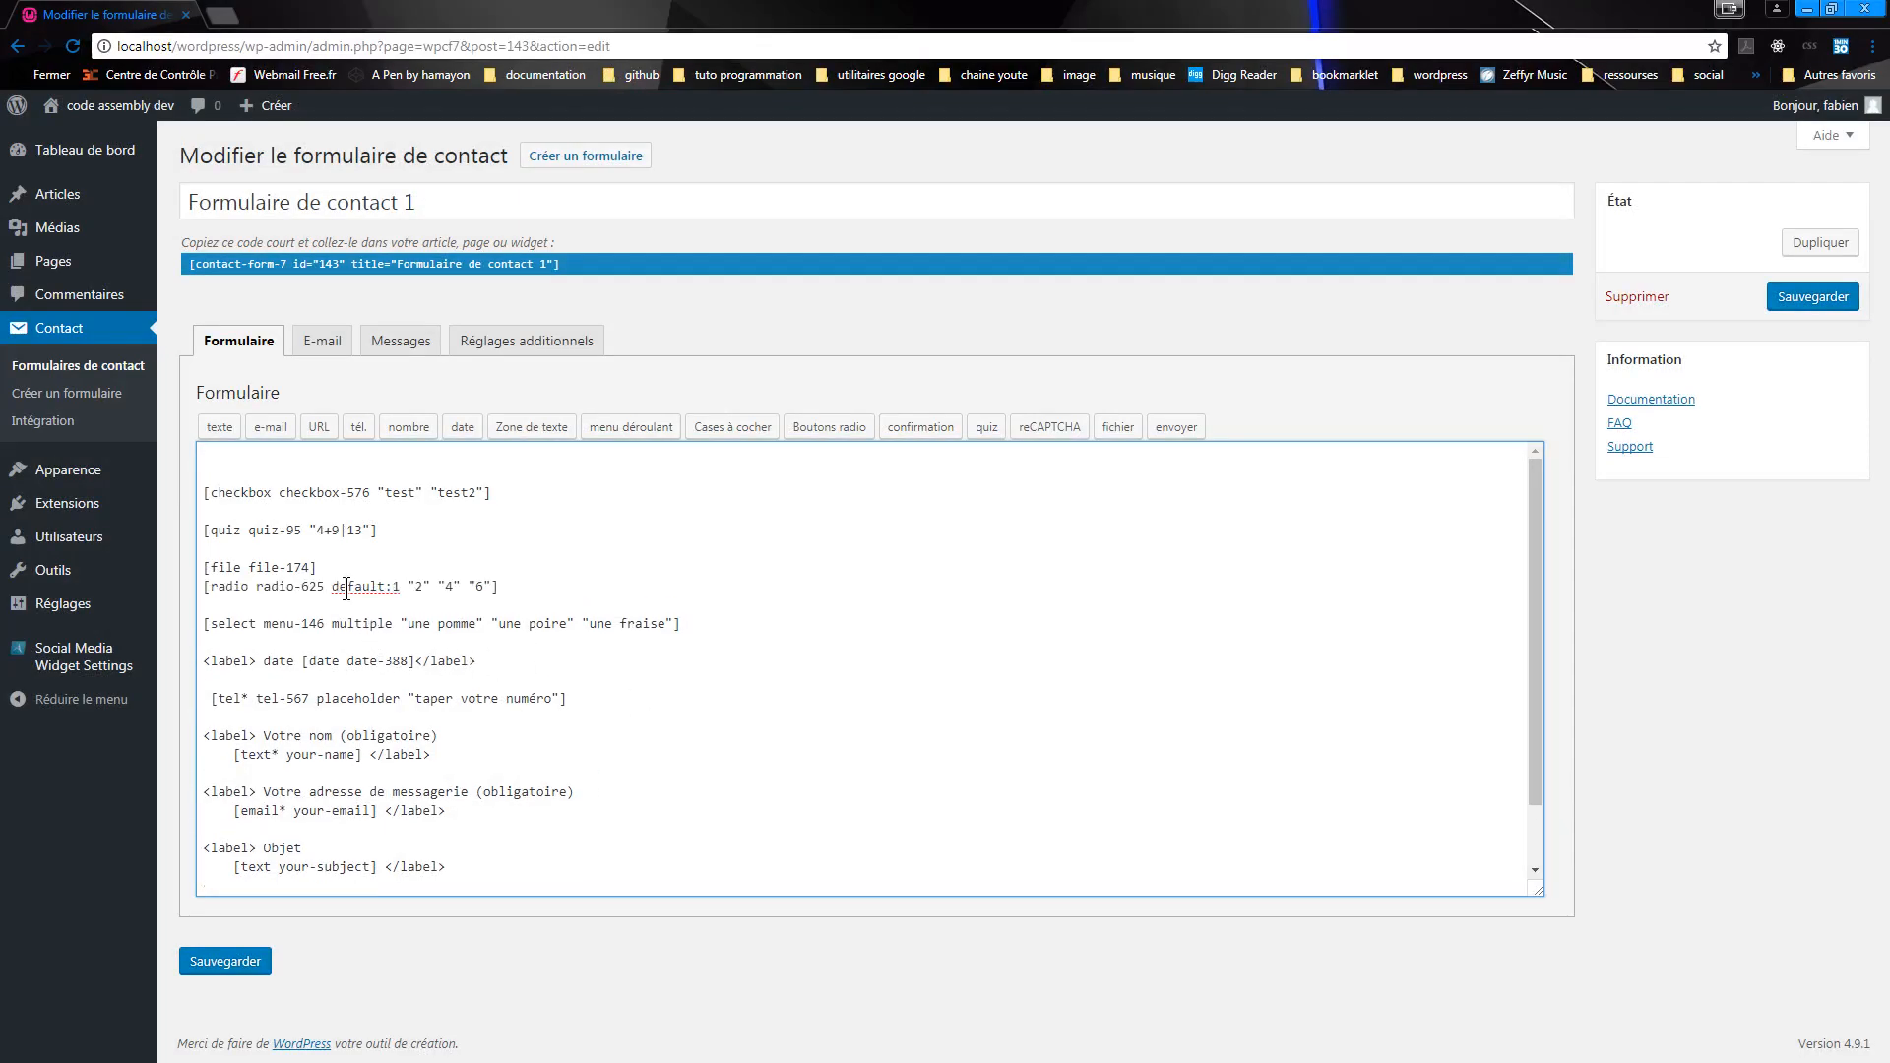
pyautogui.press('Return')
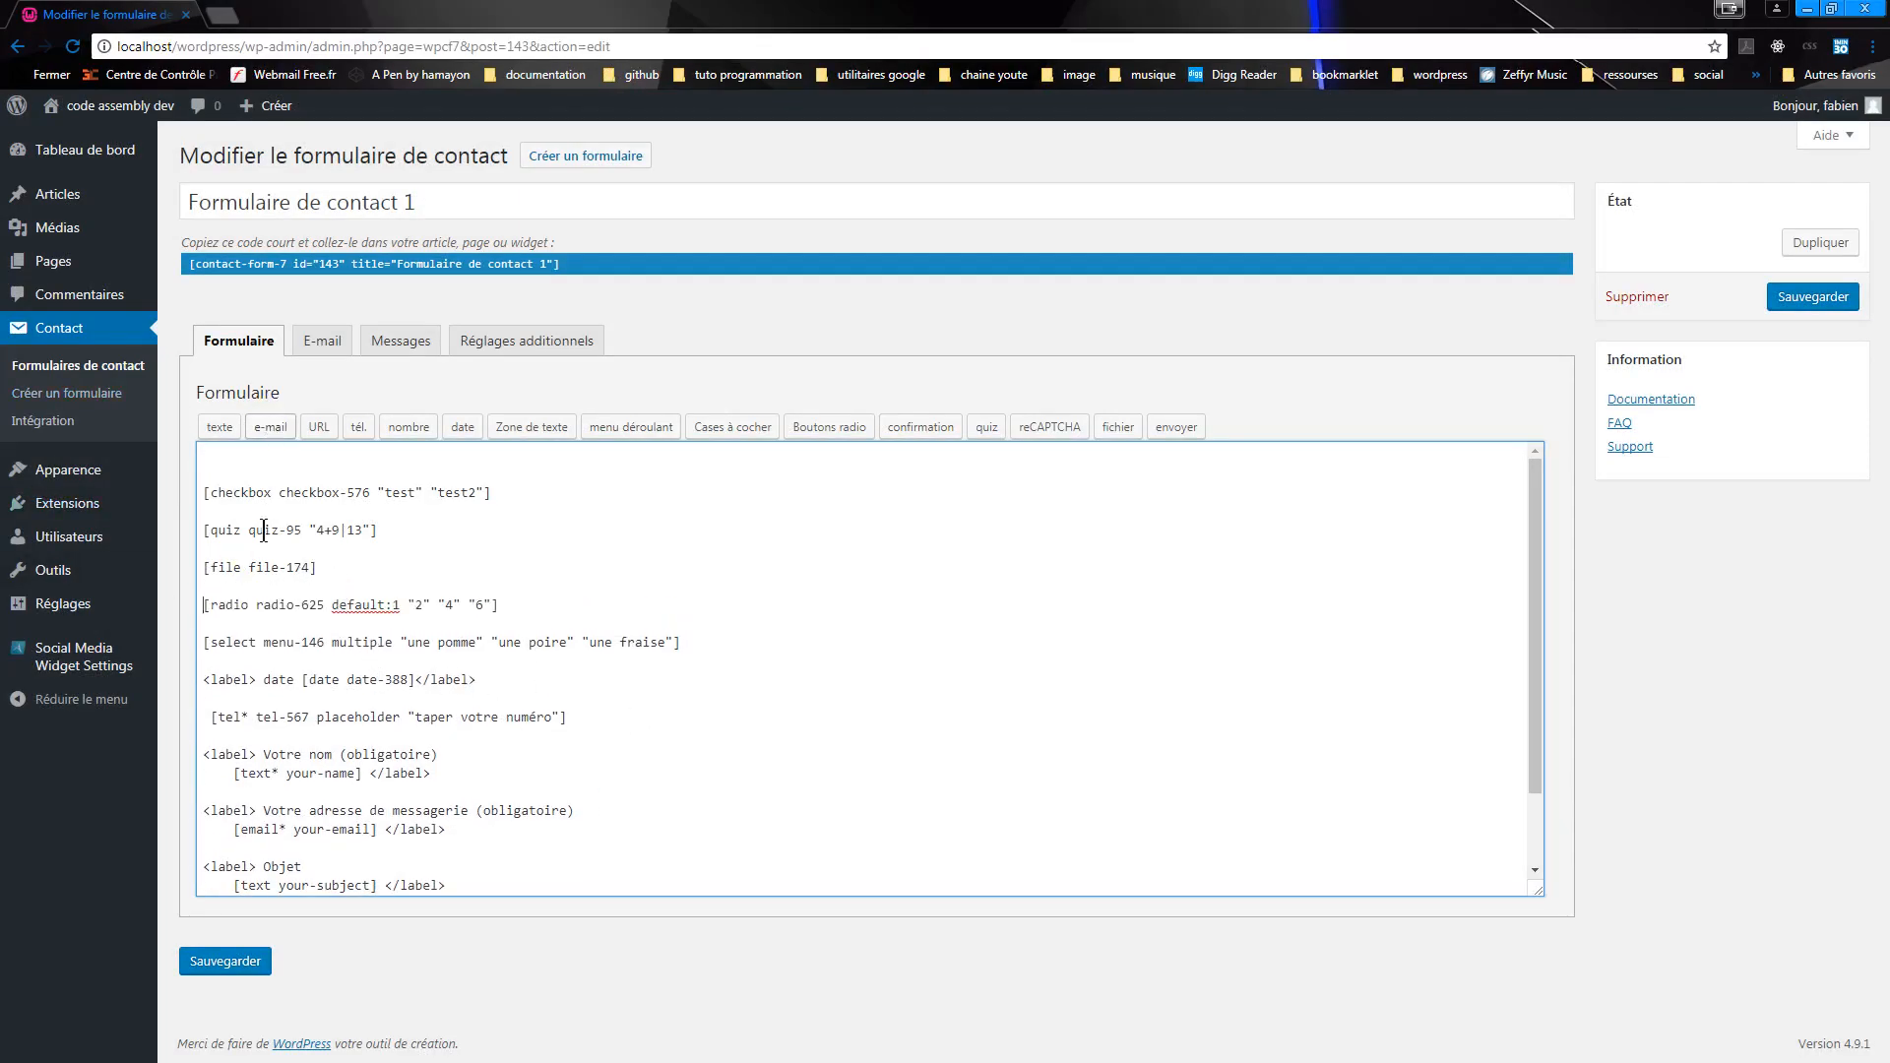
# - Move the file tag to the first line of the form and remove the surplus blank lines it left behind
pyautogui.moveTo(323, 568); pyautogui.dragTo(172, 569)
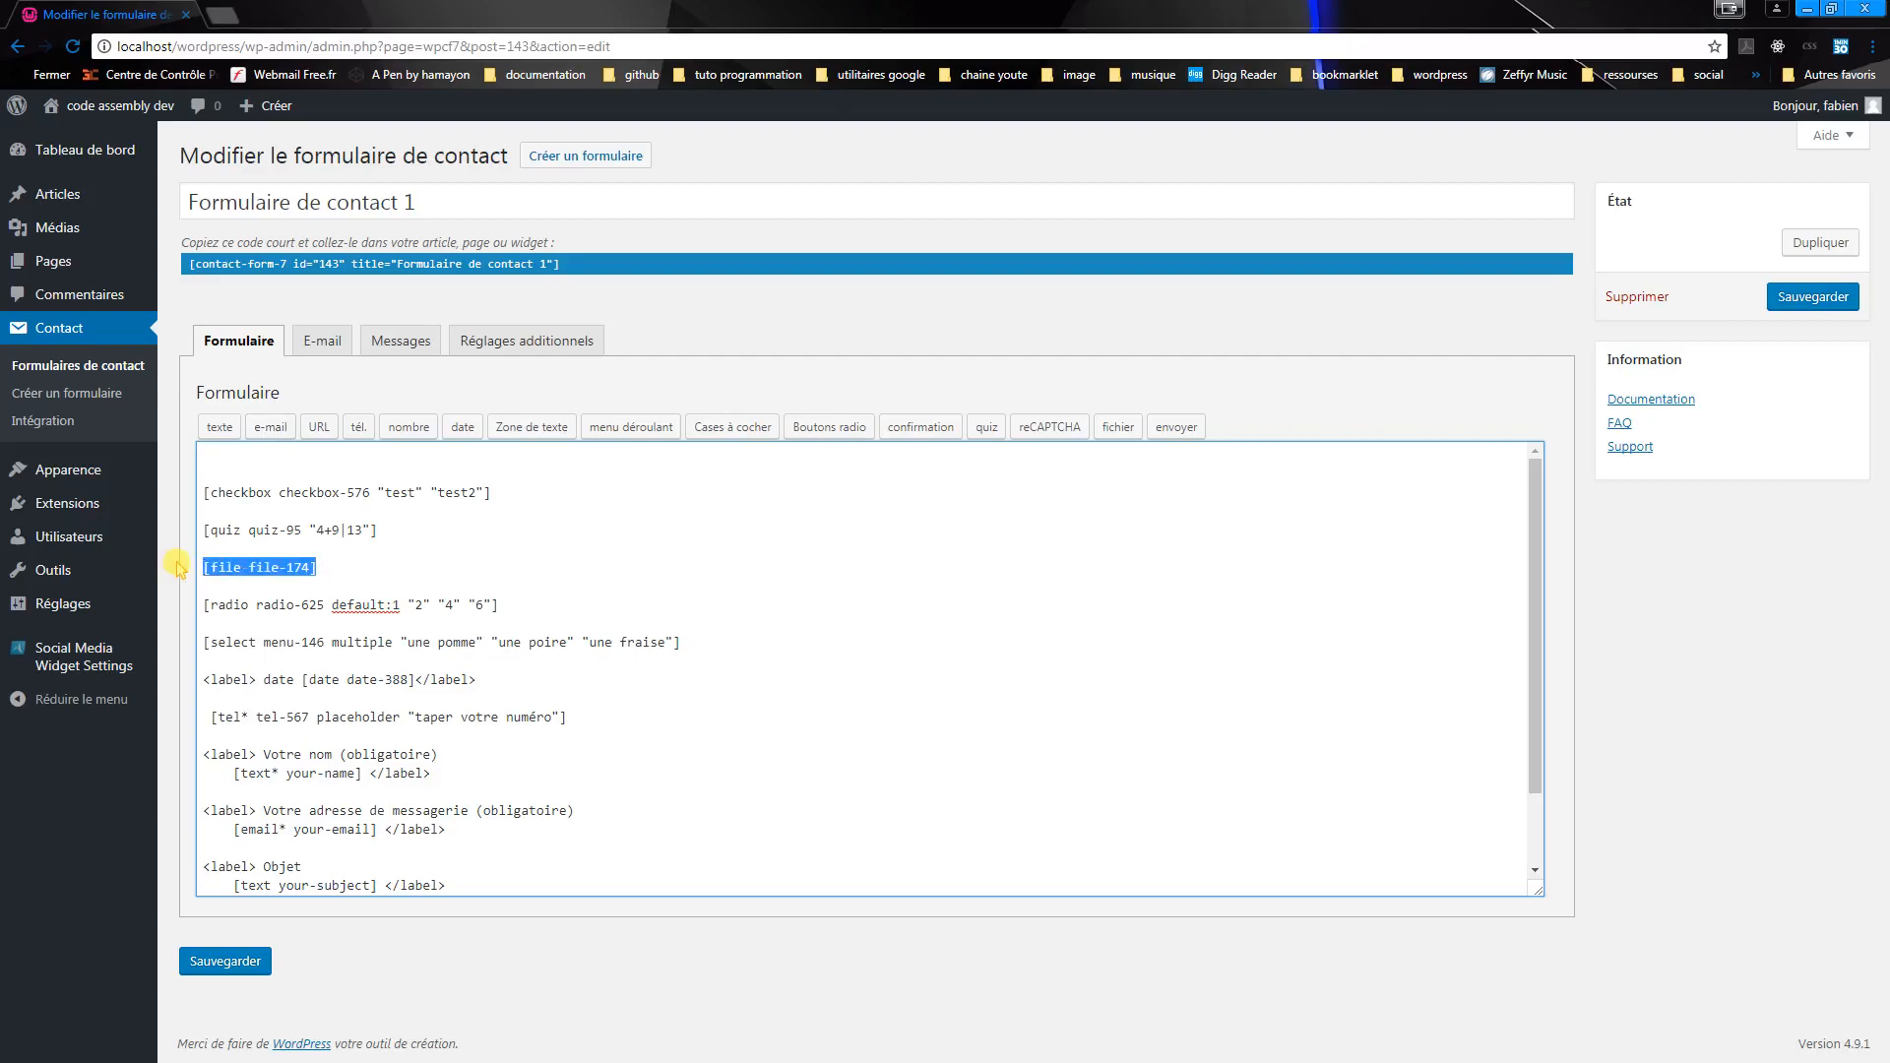
pyautogui.hotkey('ctrl', 'x')
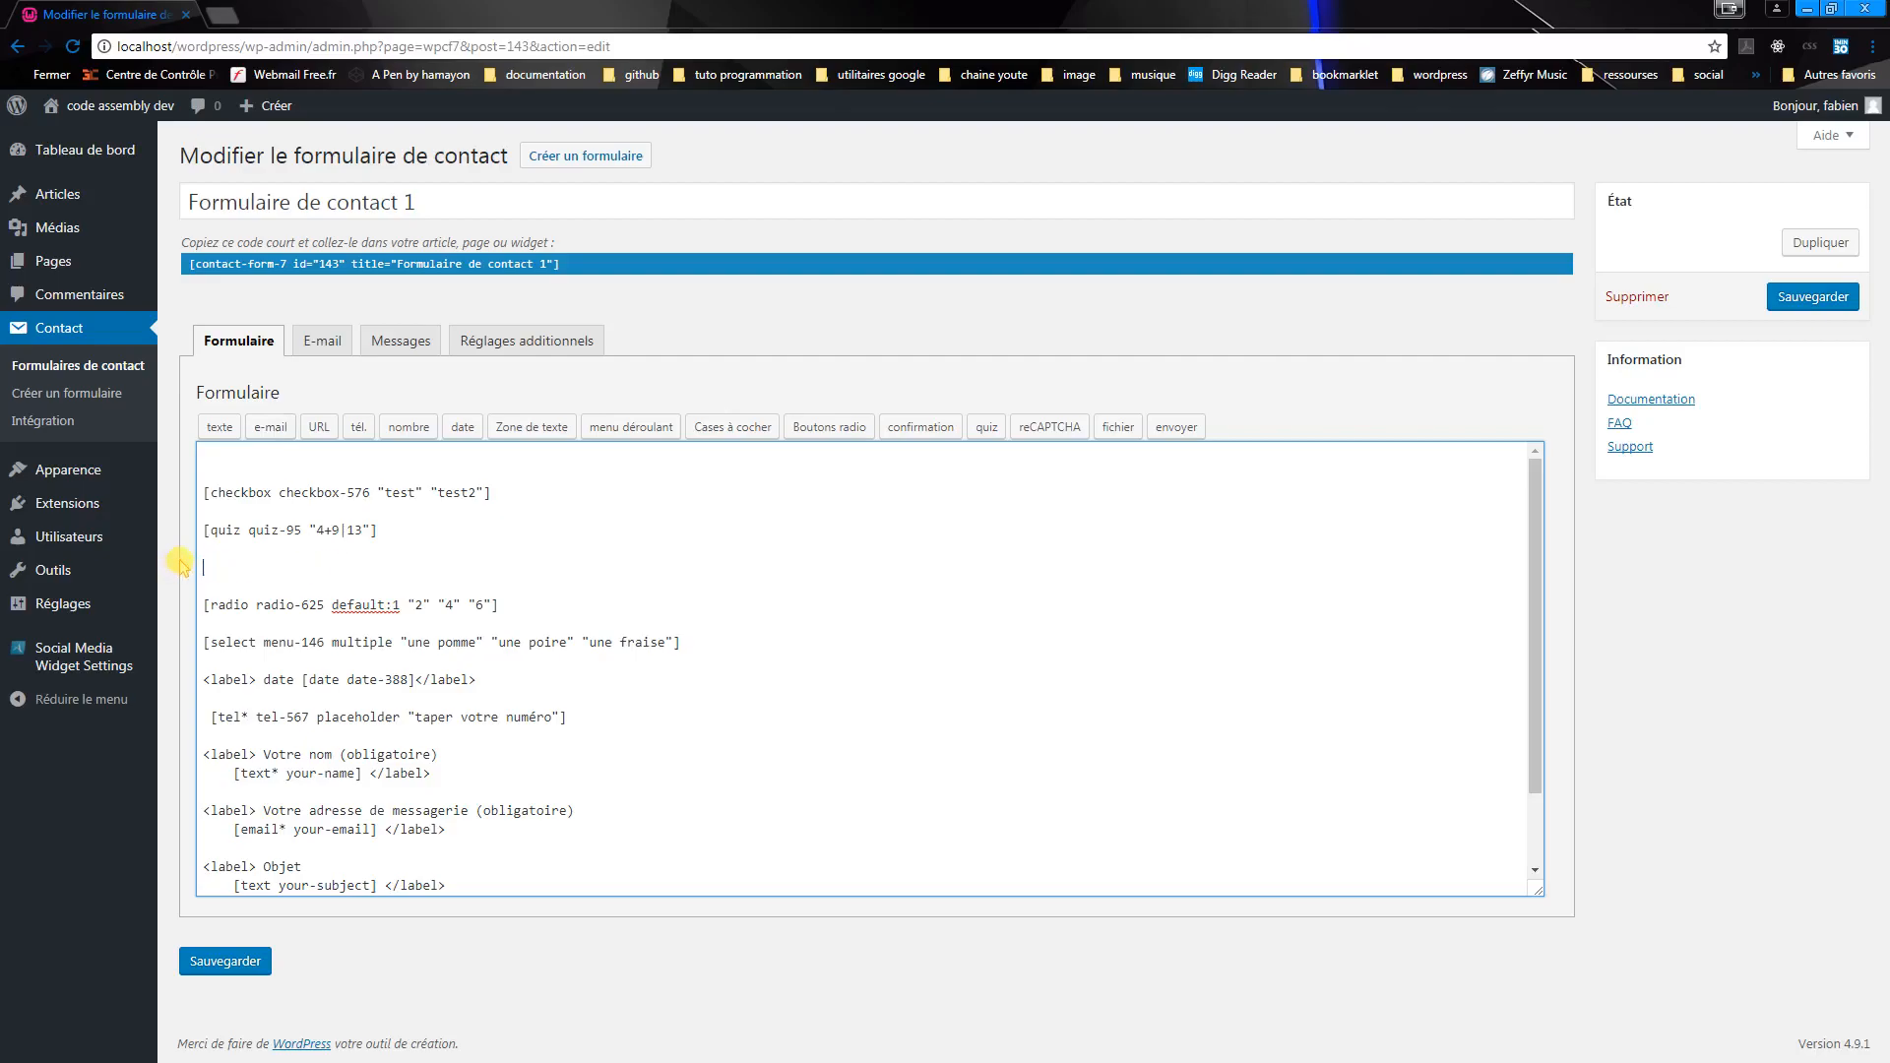
pyautogui.click(224, 461)
pyautogui.hotkey('ctrl', 'v')
pyautogui.press('BackSpace')
pyautogui.press('BackSpace')
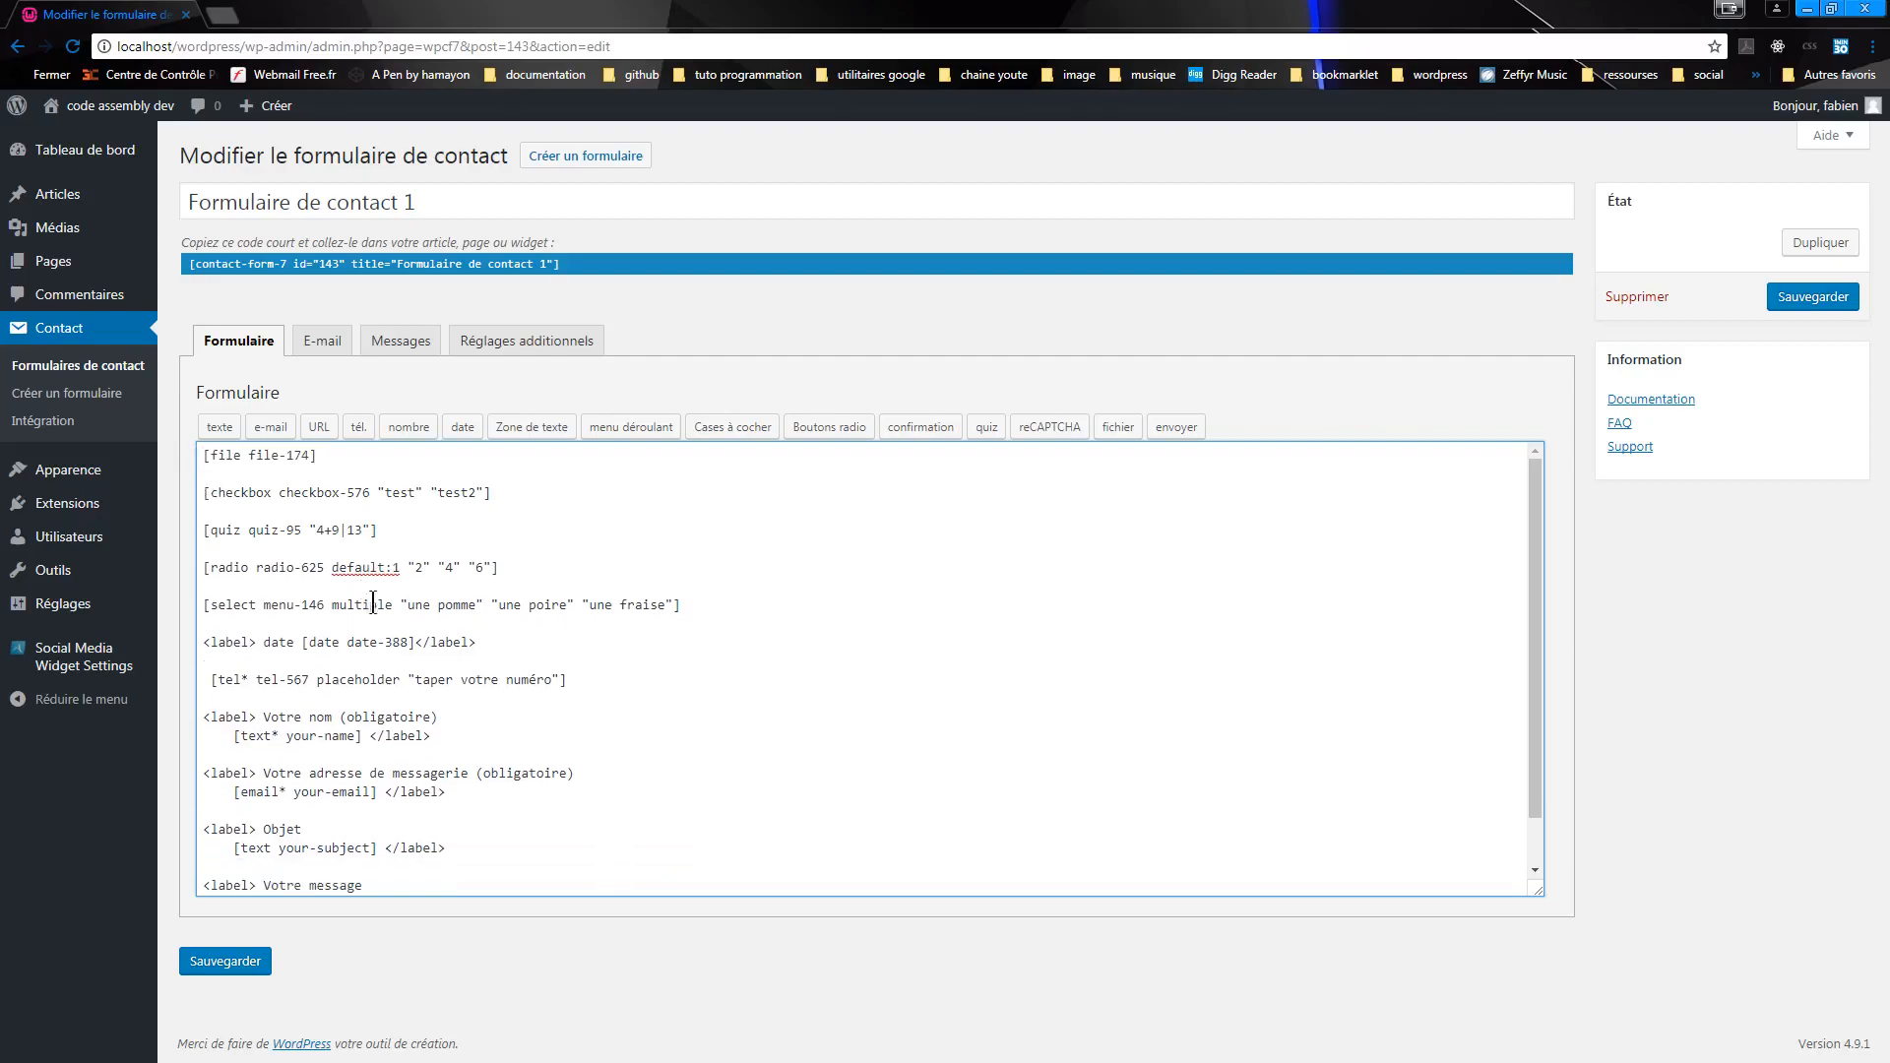
# - Look at the submit button tag generator without inserting a tag, and check the submit tag at the form's end
pyautogui.click(1192, 434)
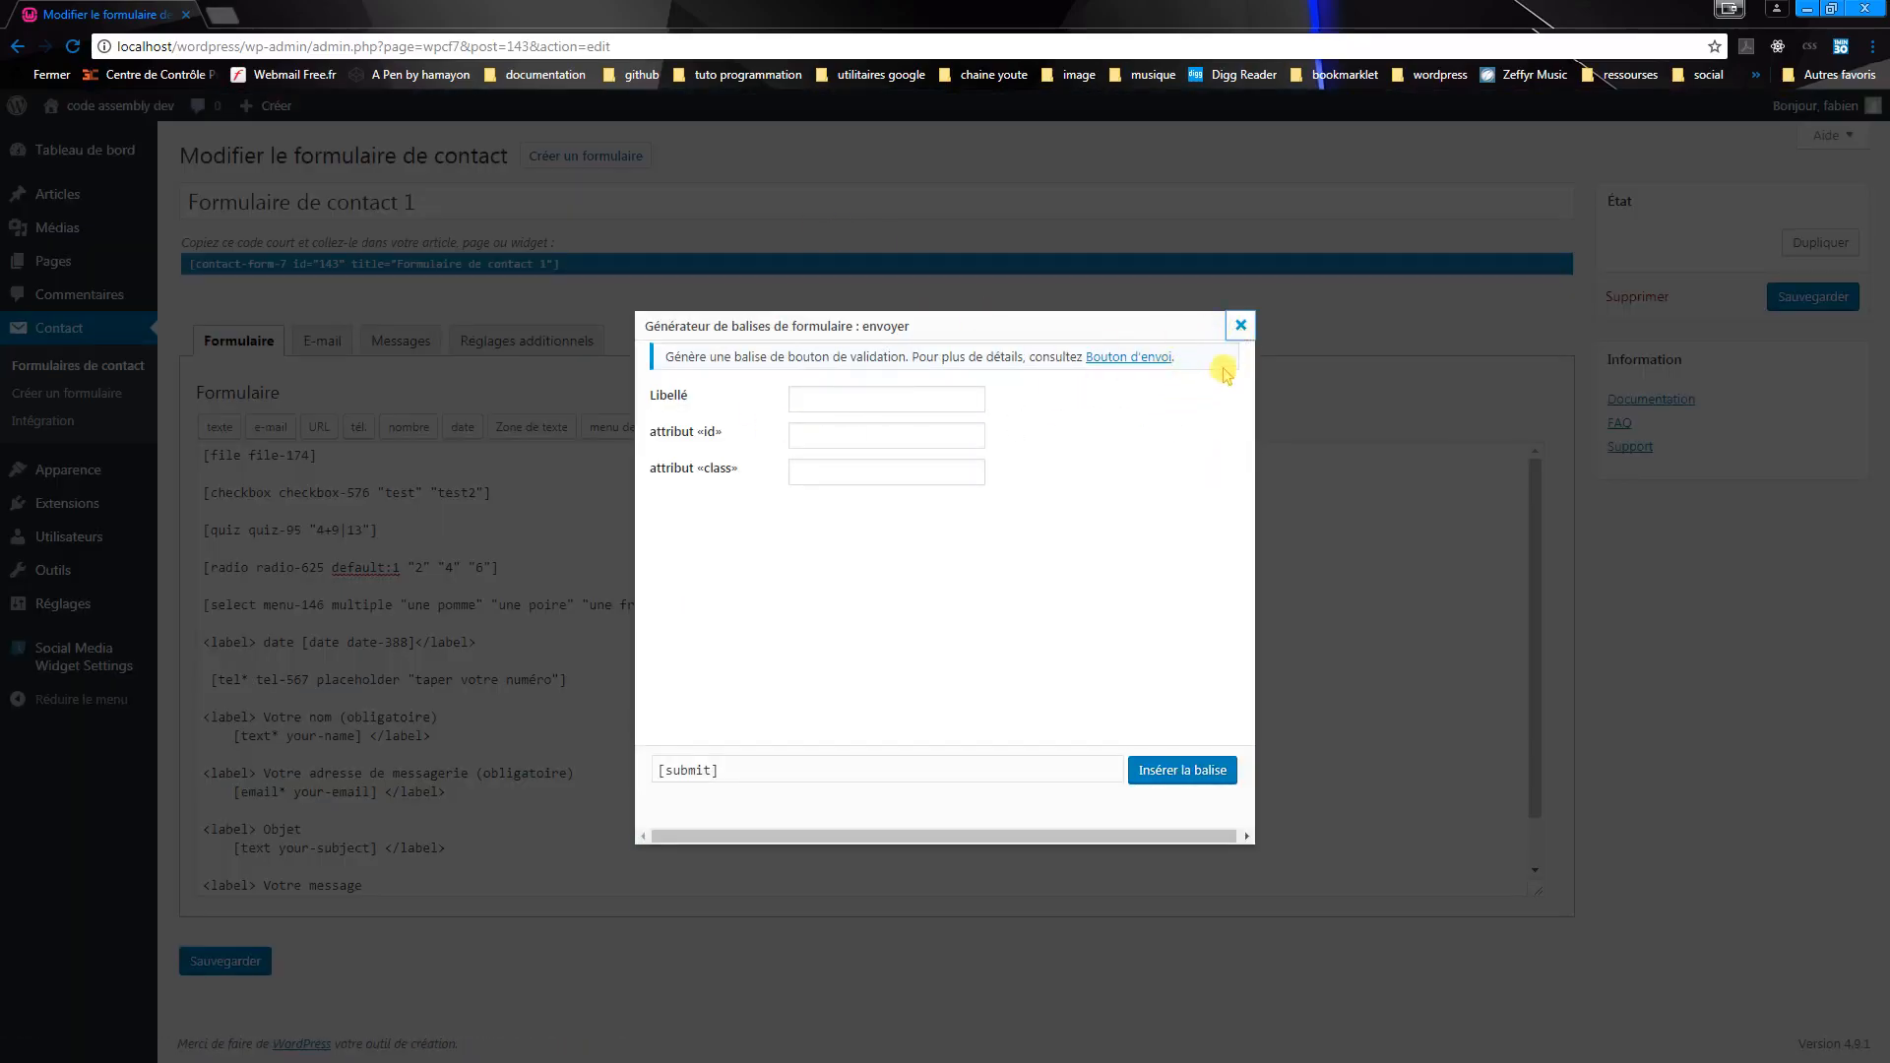
pyautogui.click(1241, 325)
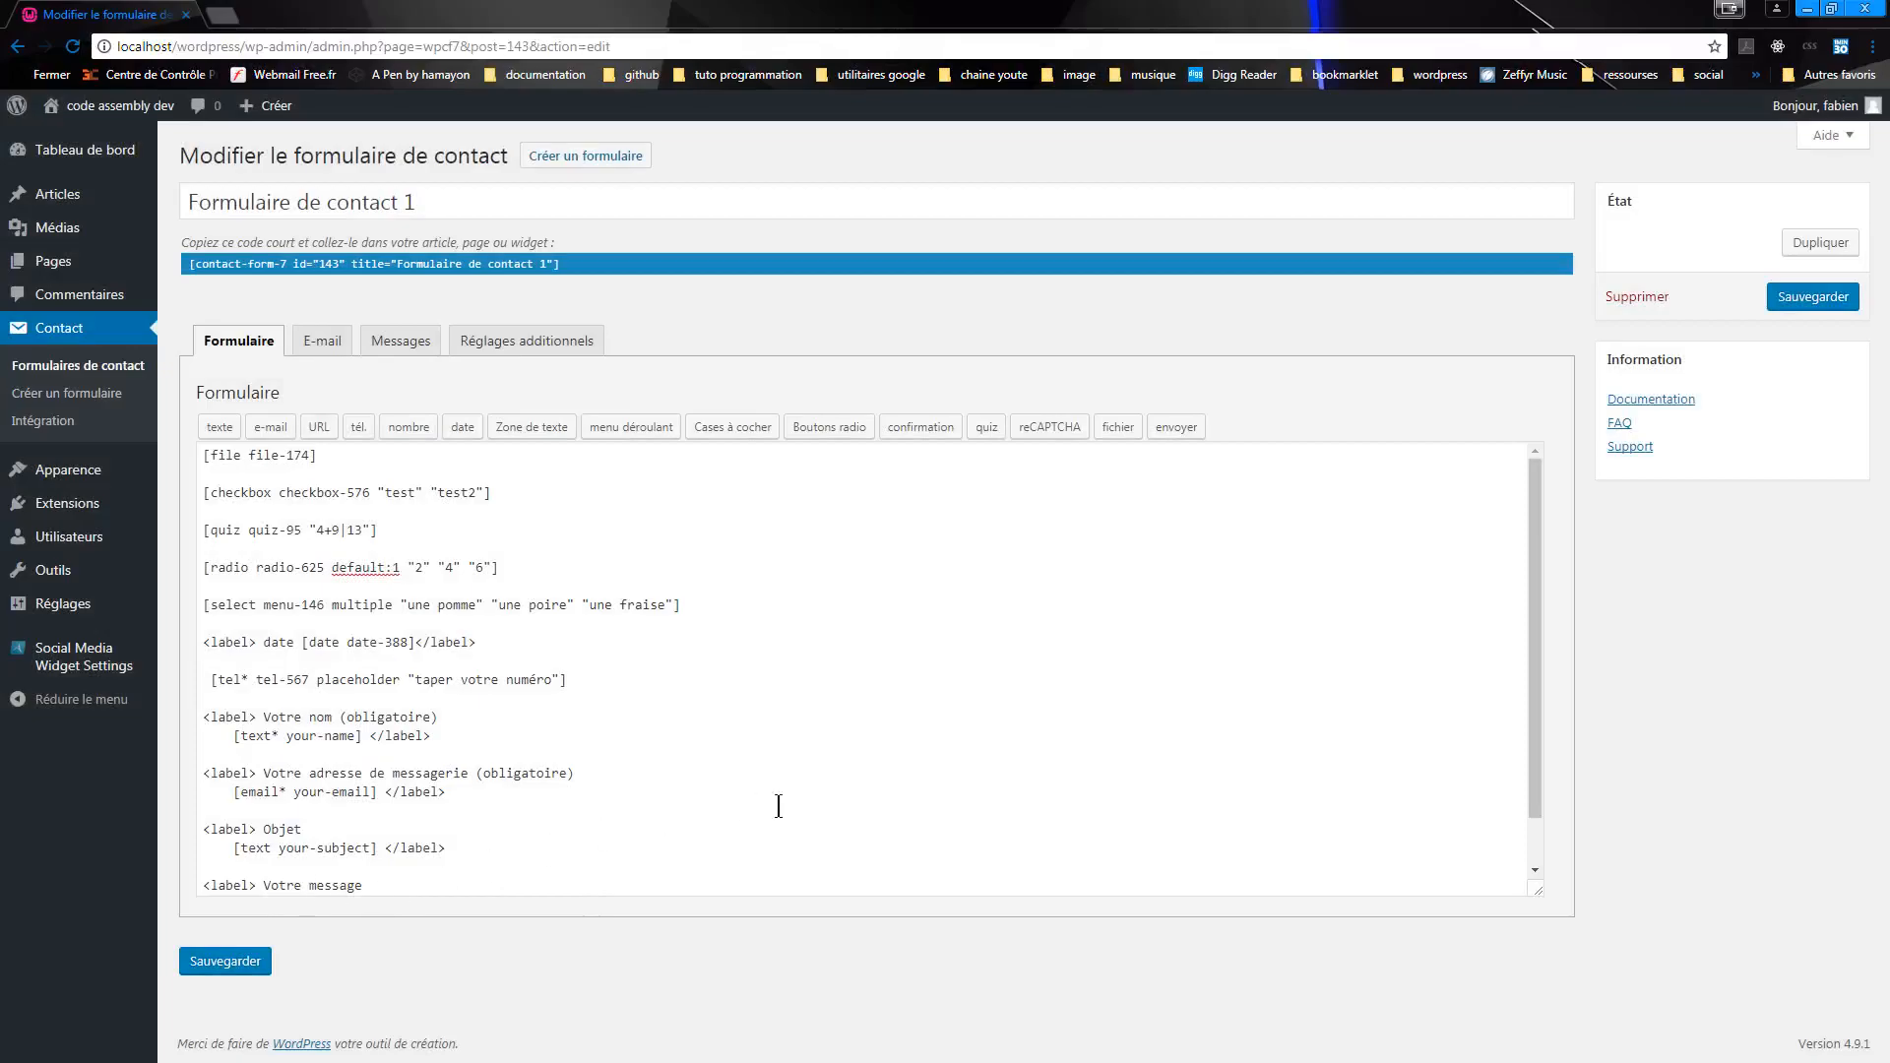
pyautogui.scroll(-1, 762, 805)
pyautogui.click(367, 902)
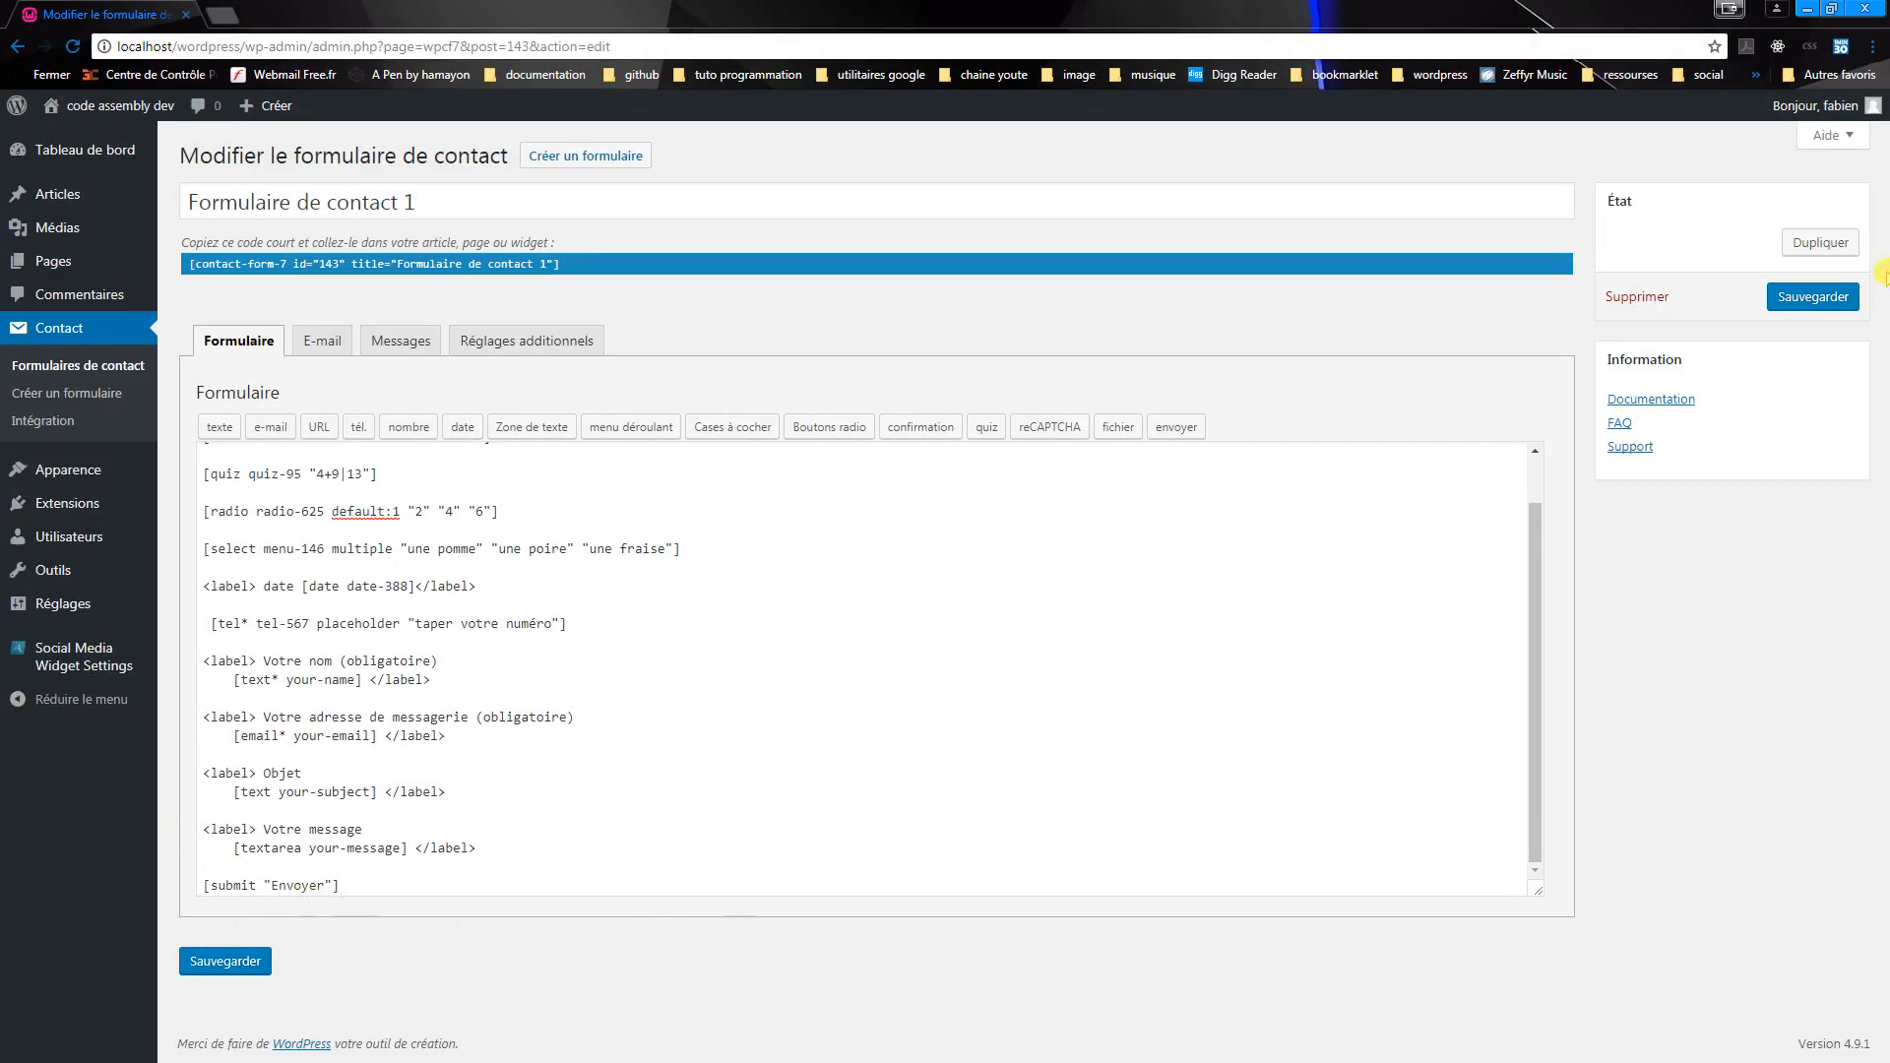
# - Save the contact form and display it on the site's contact page
pyautogui.click(1814, 297)
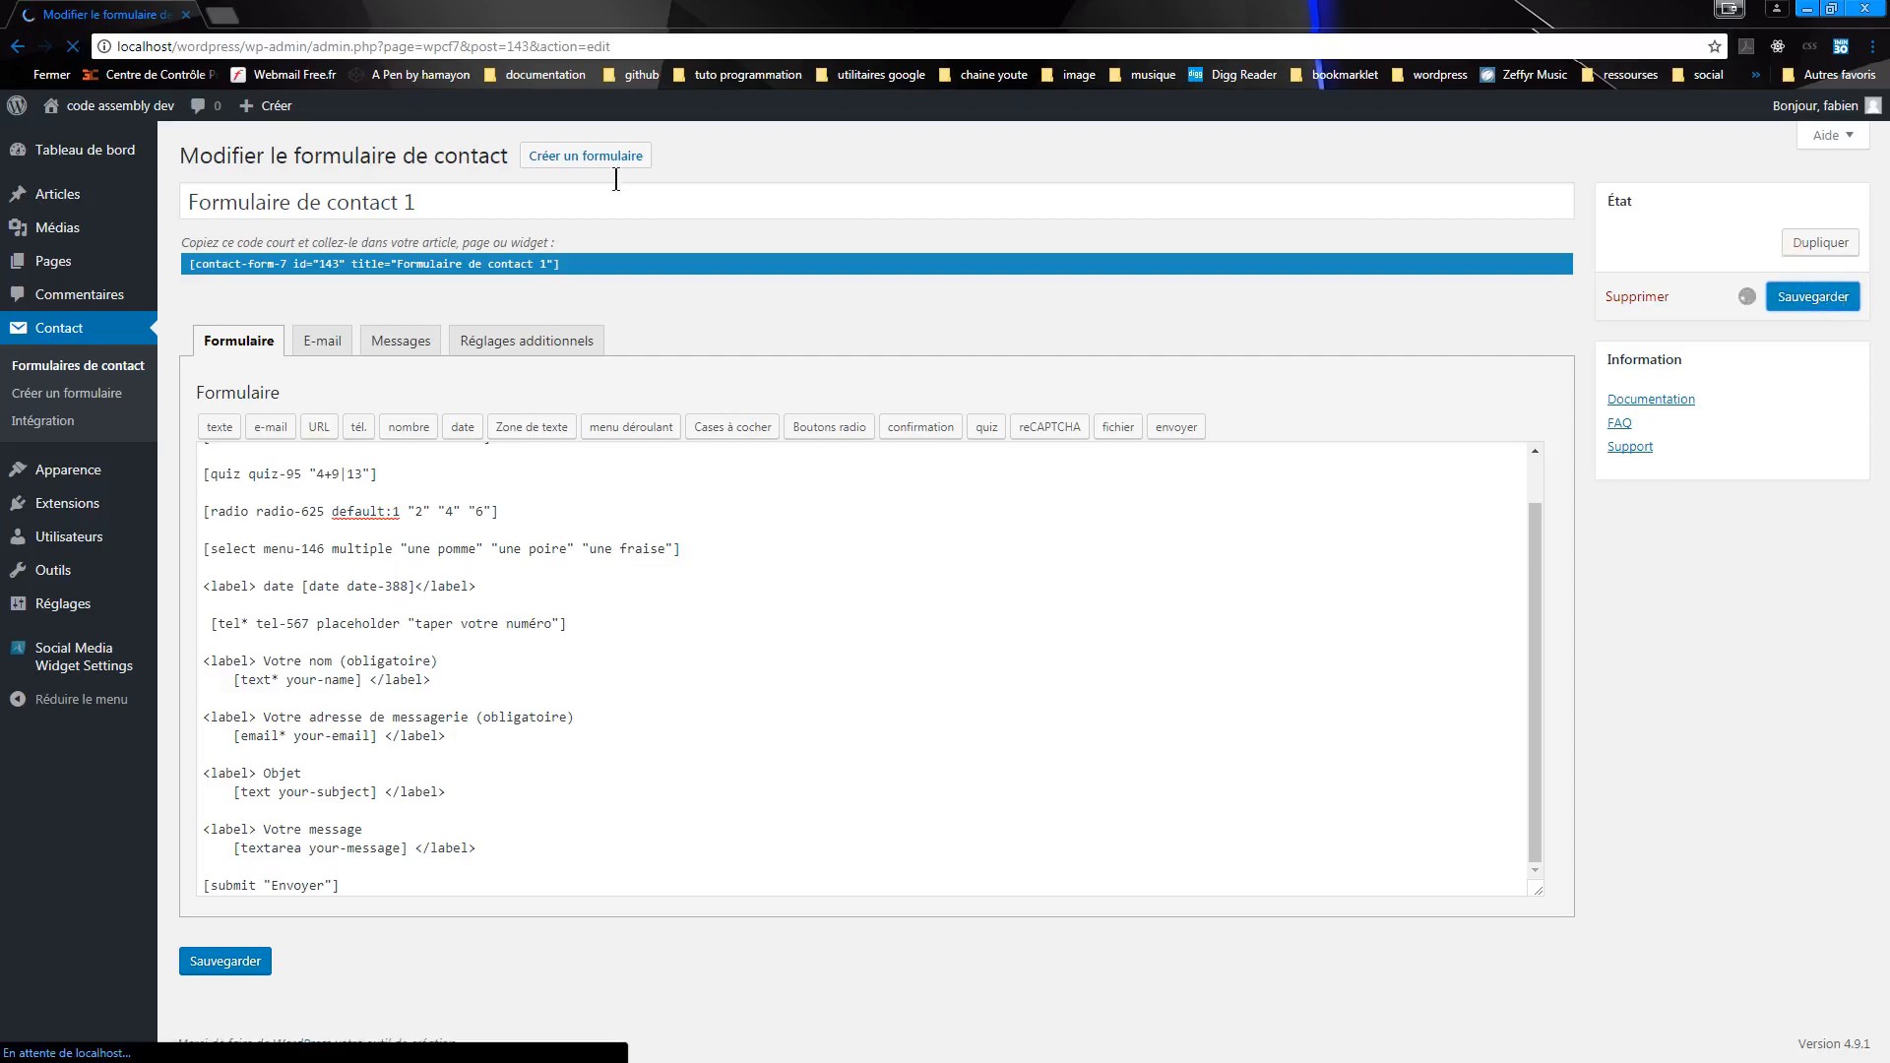
pyautogui.click(138, 106)
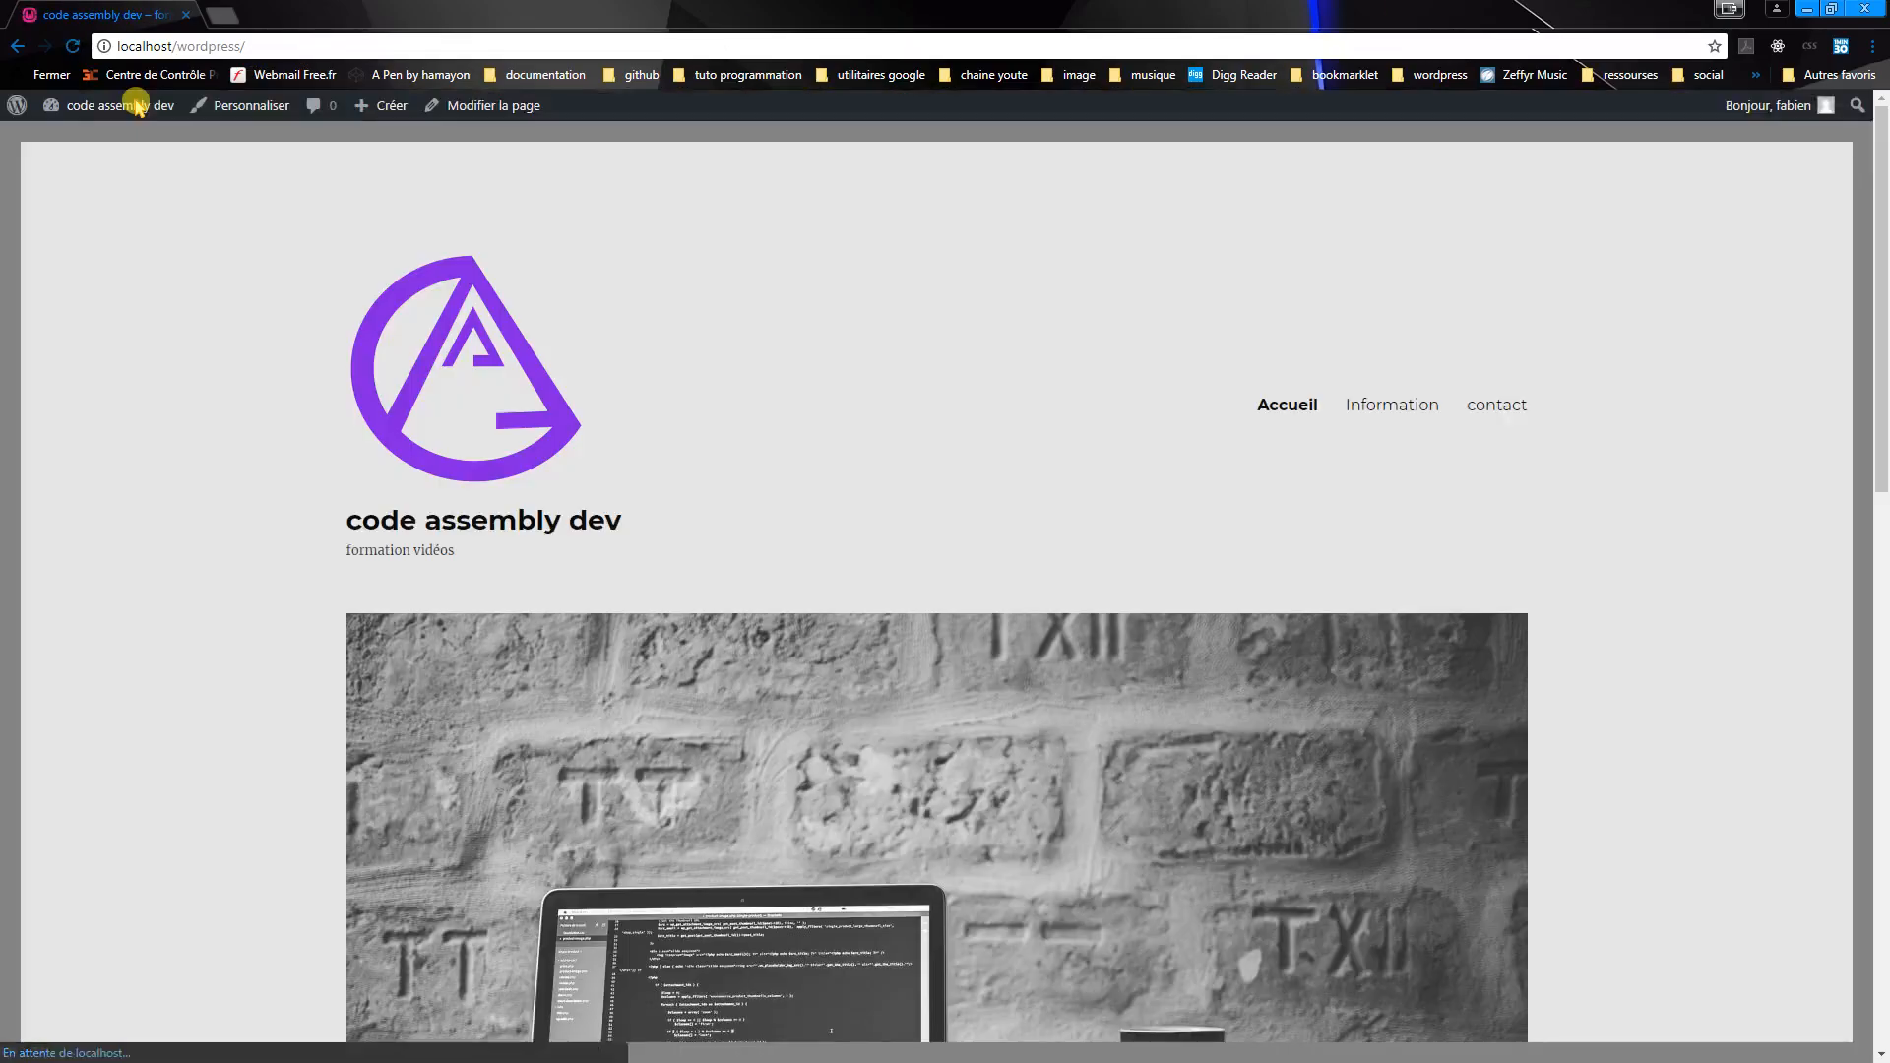
pyautogui.click(1498, 407)
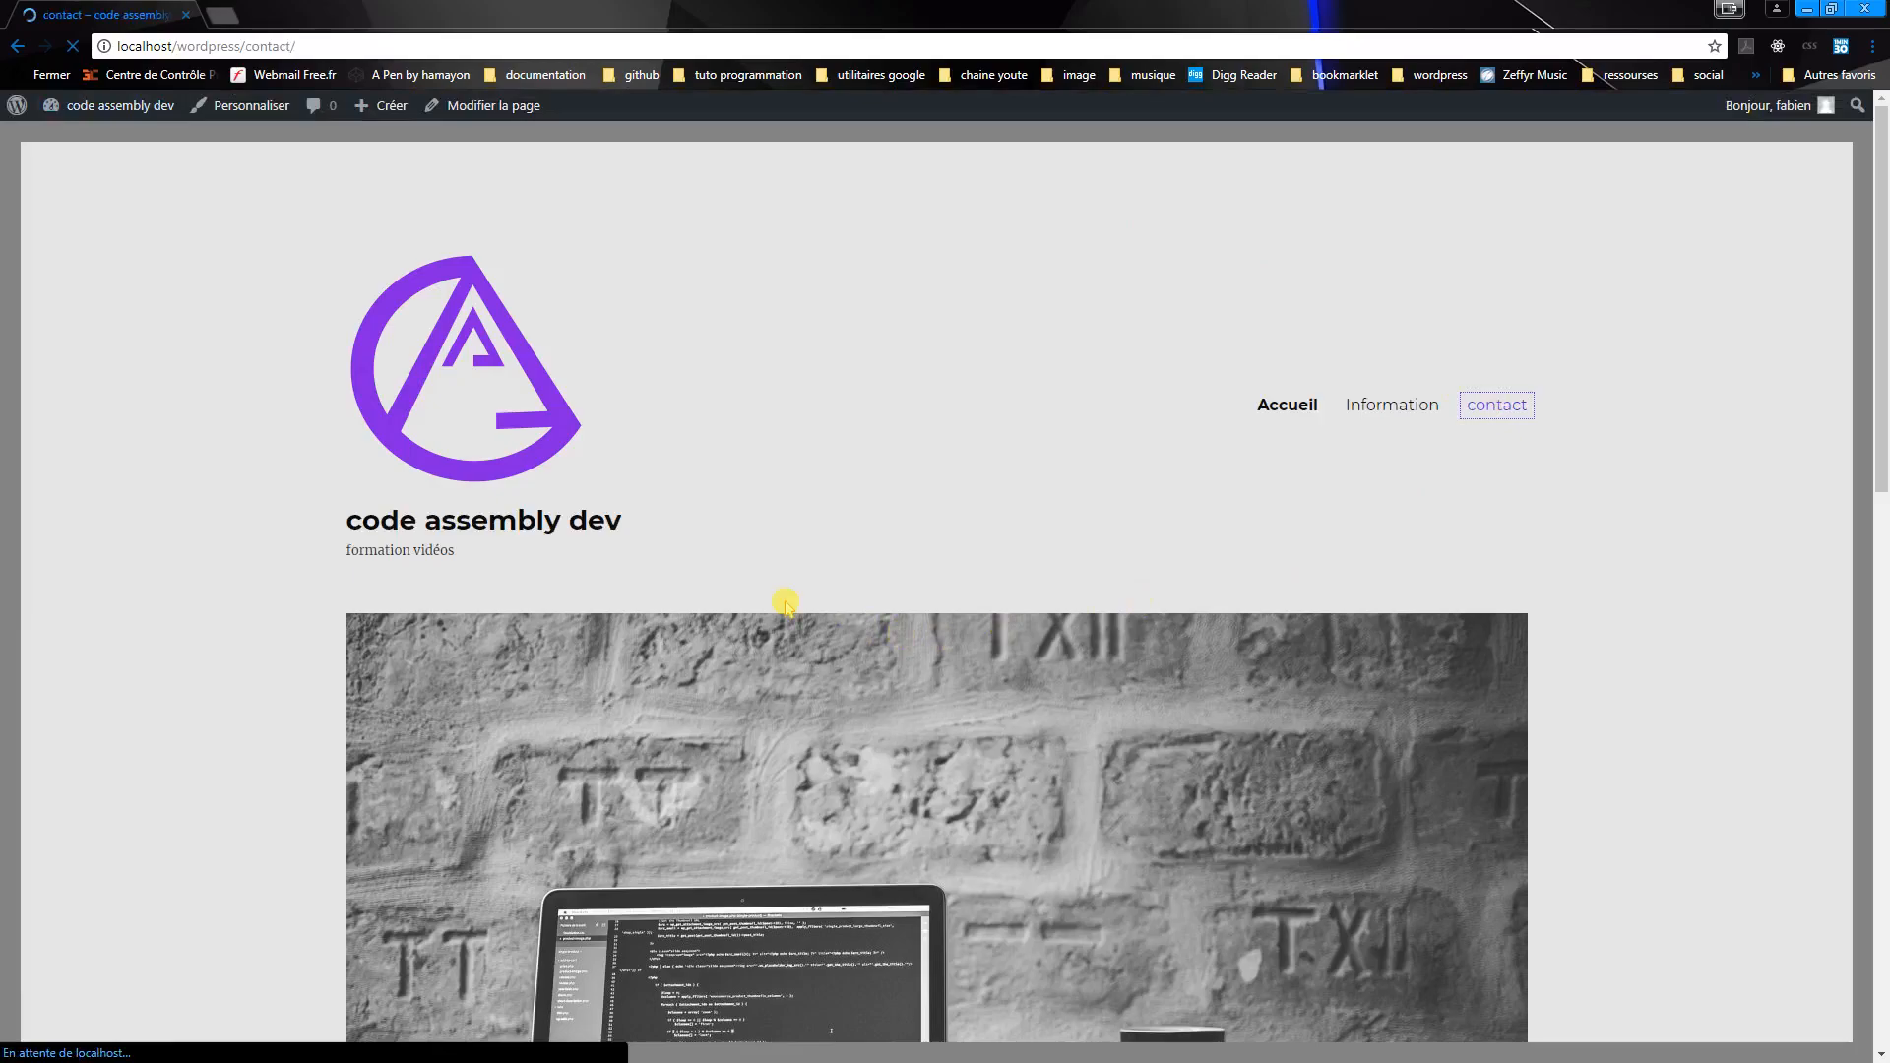
pyautogui.scroll(-3, 748, 556)
pyautogui.scroll(-10, 245, 405)
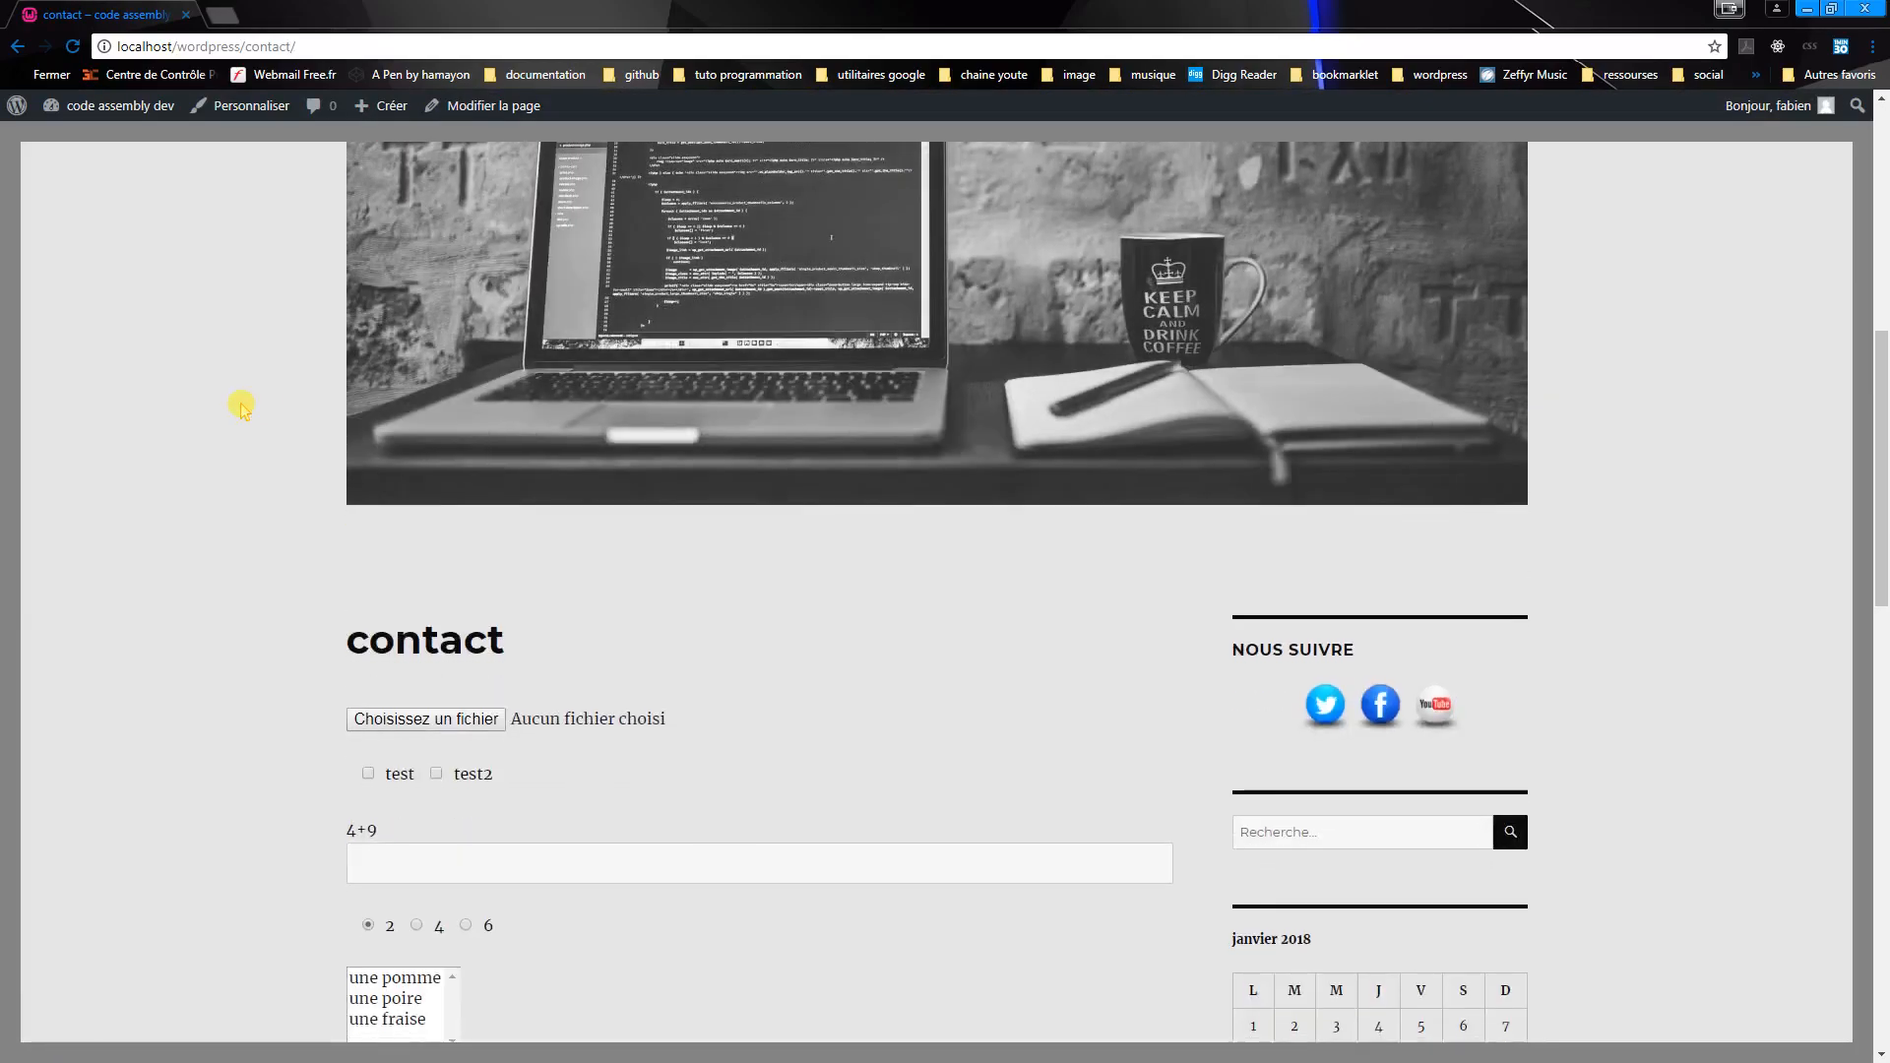
pyautogui.scroll(2, 222, 443)
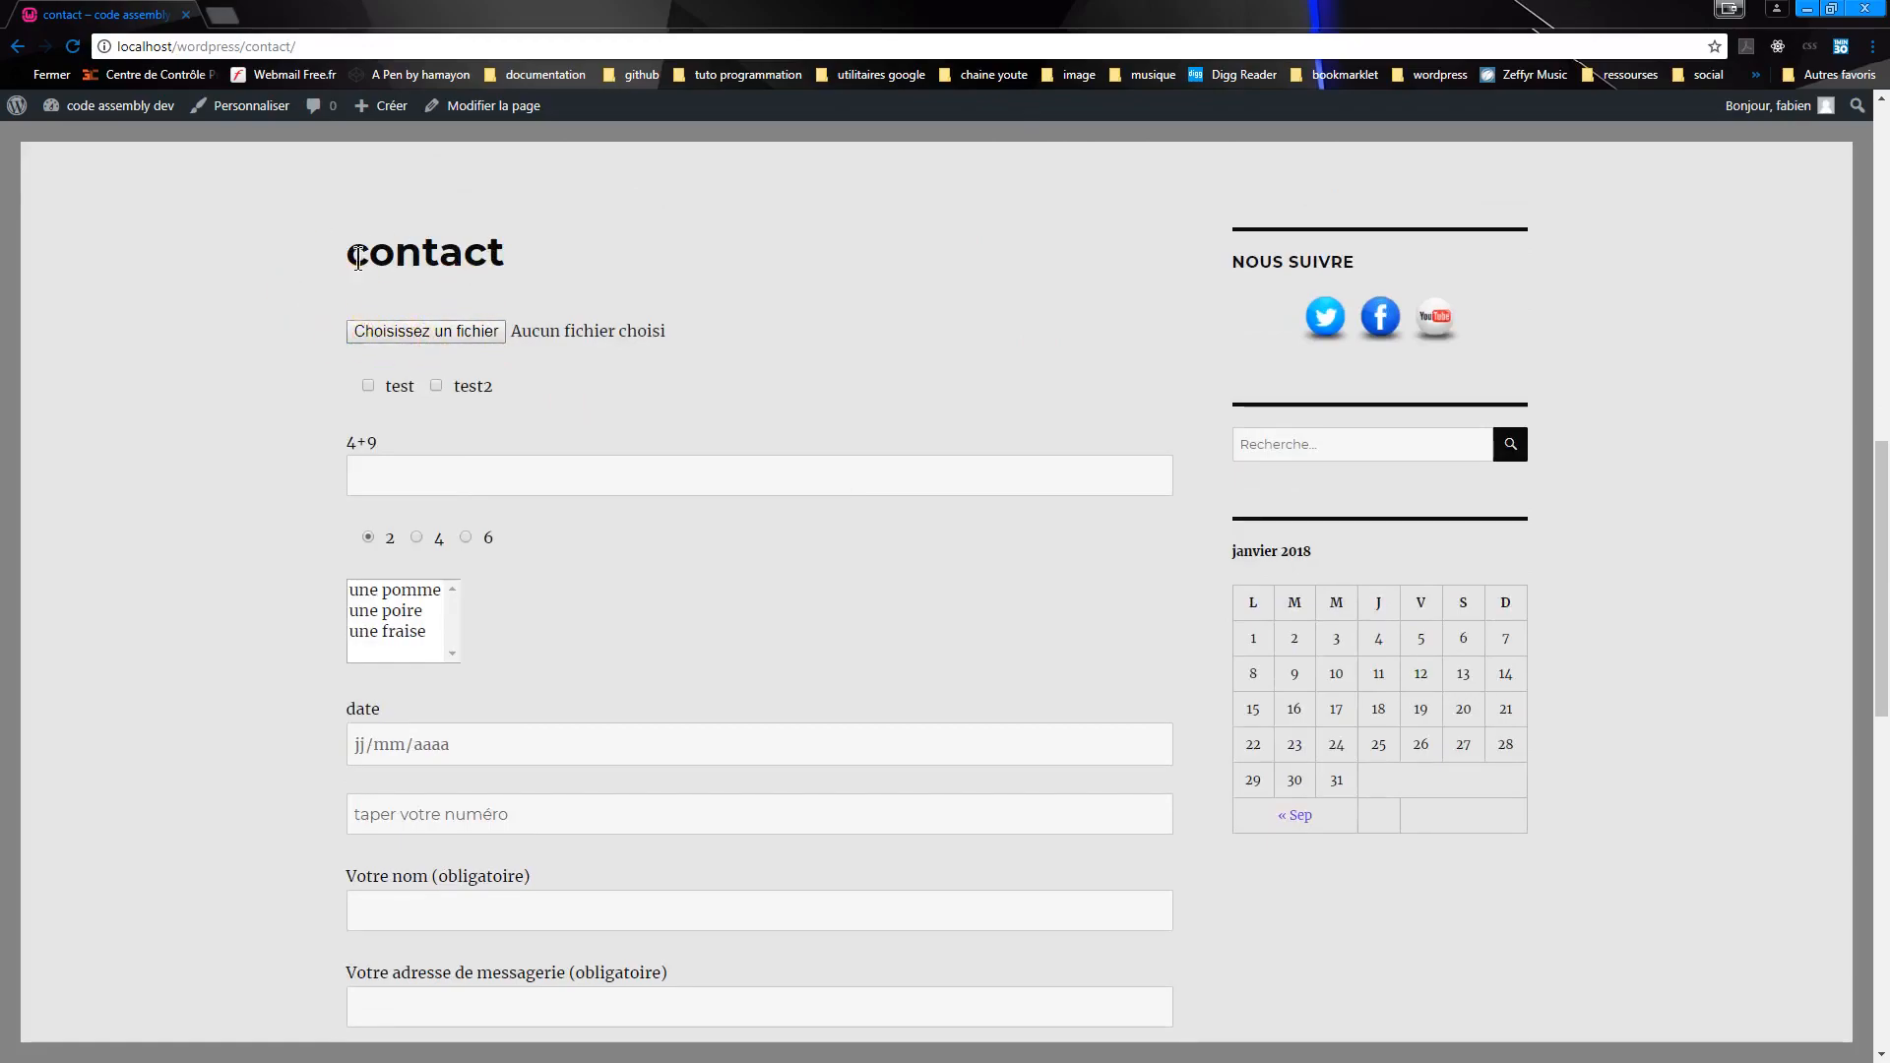
# - Test the contact form's file chooser, "test" checkbox and radio buttons without attaching a file
pyautogui.click(428, 333)
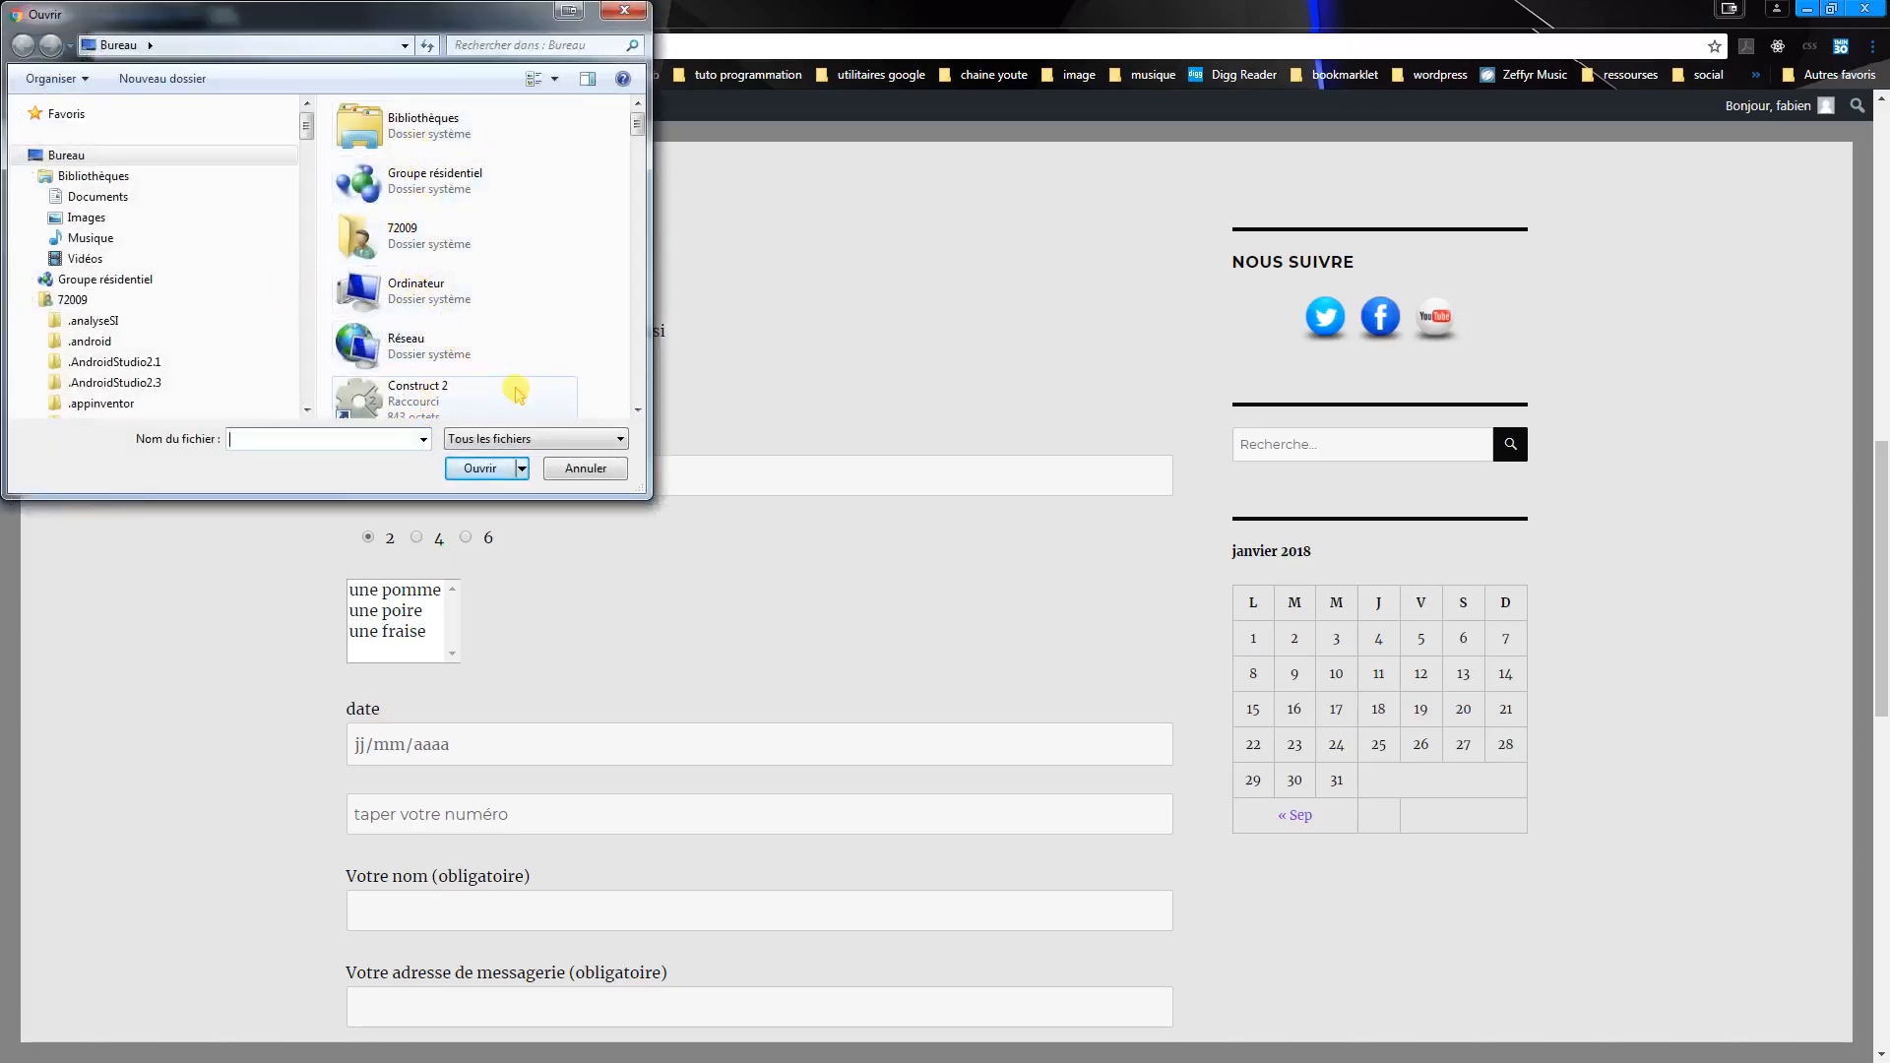
pyautogui.click(623, 11)
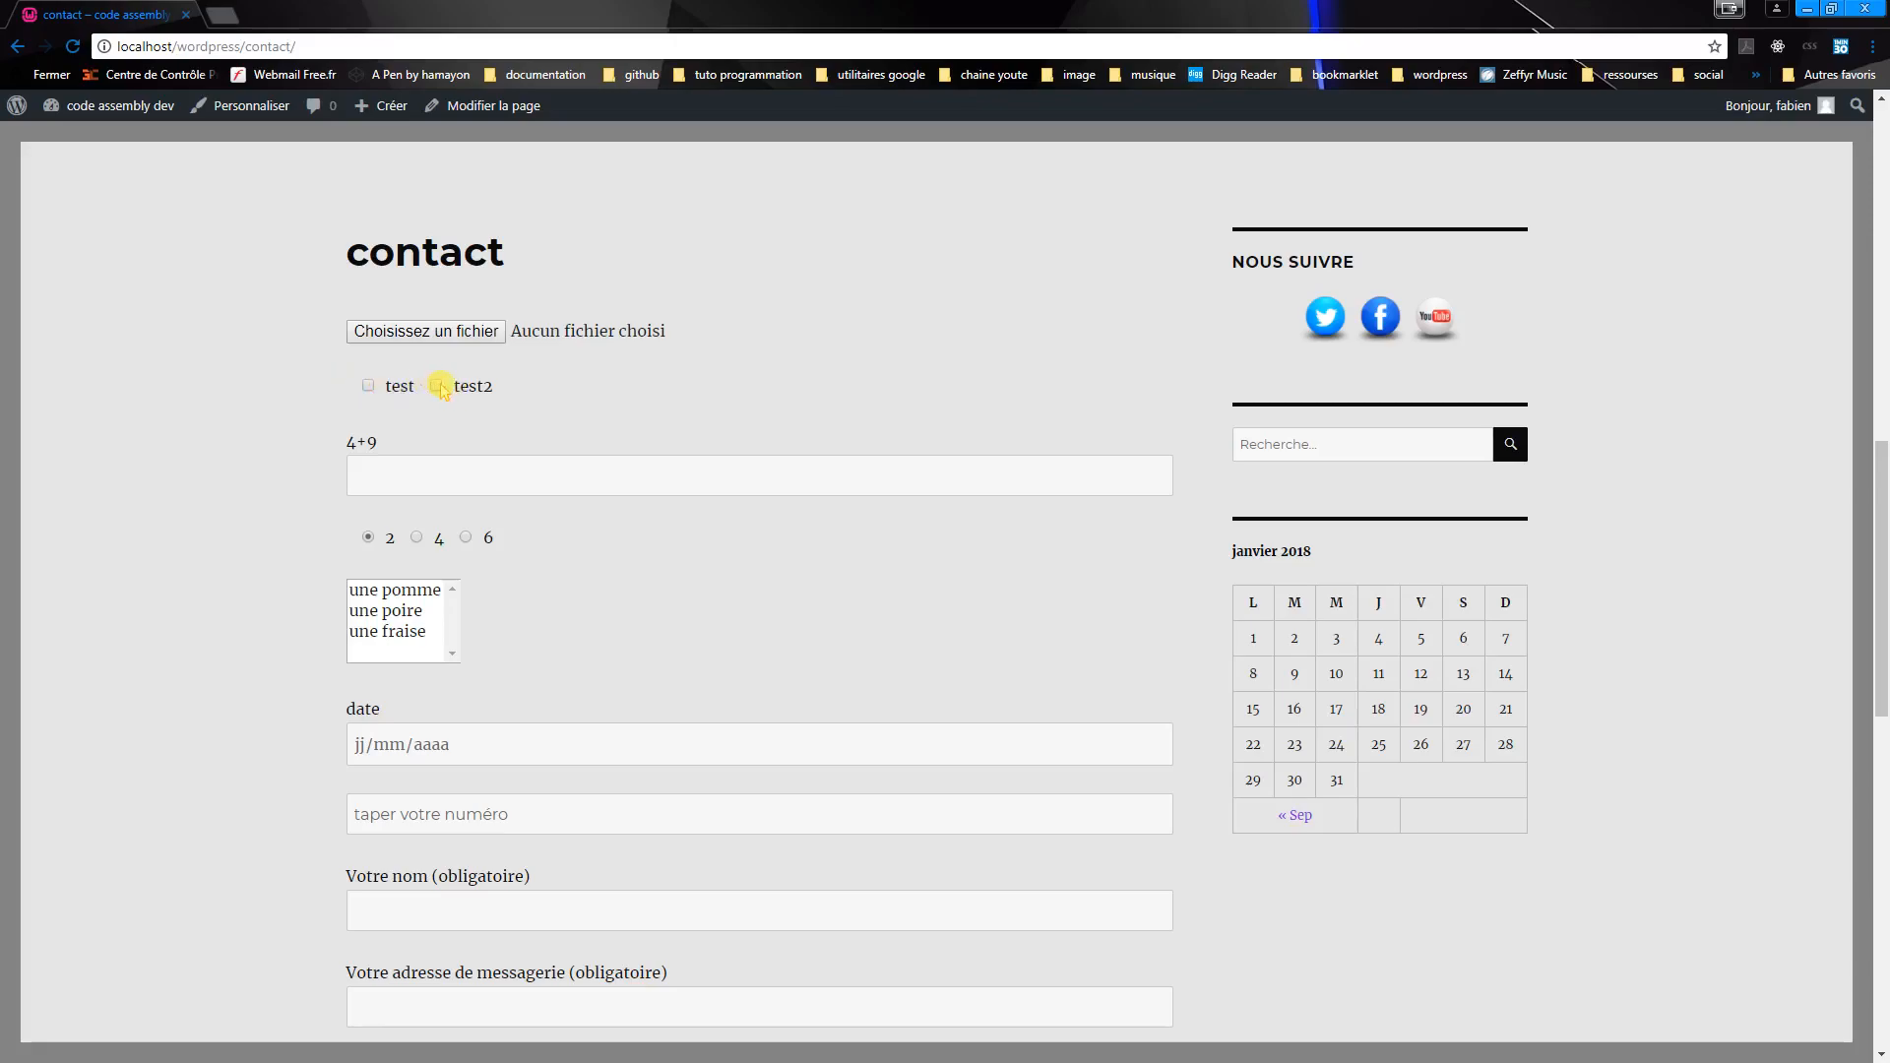
pyautogui.click(371, 387)
pyautogui.click(371, 385)
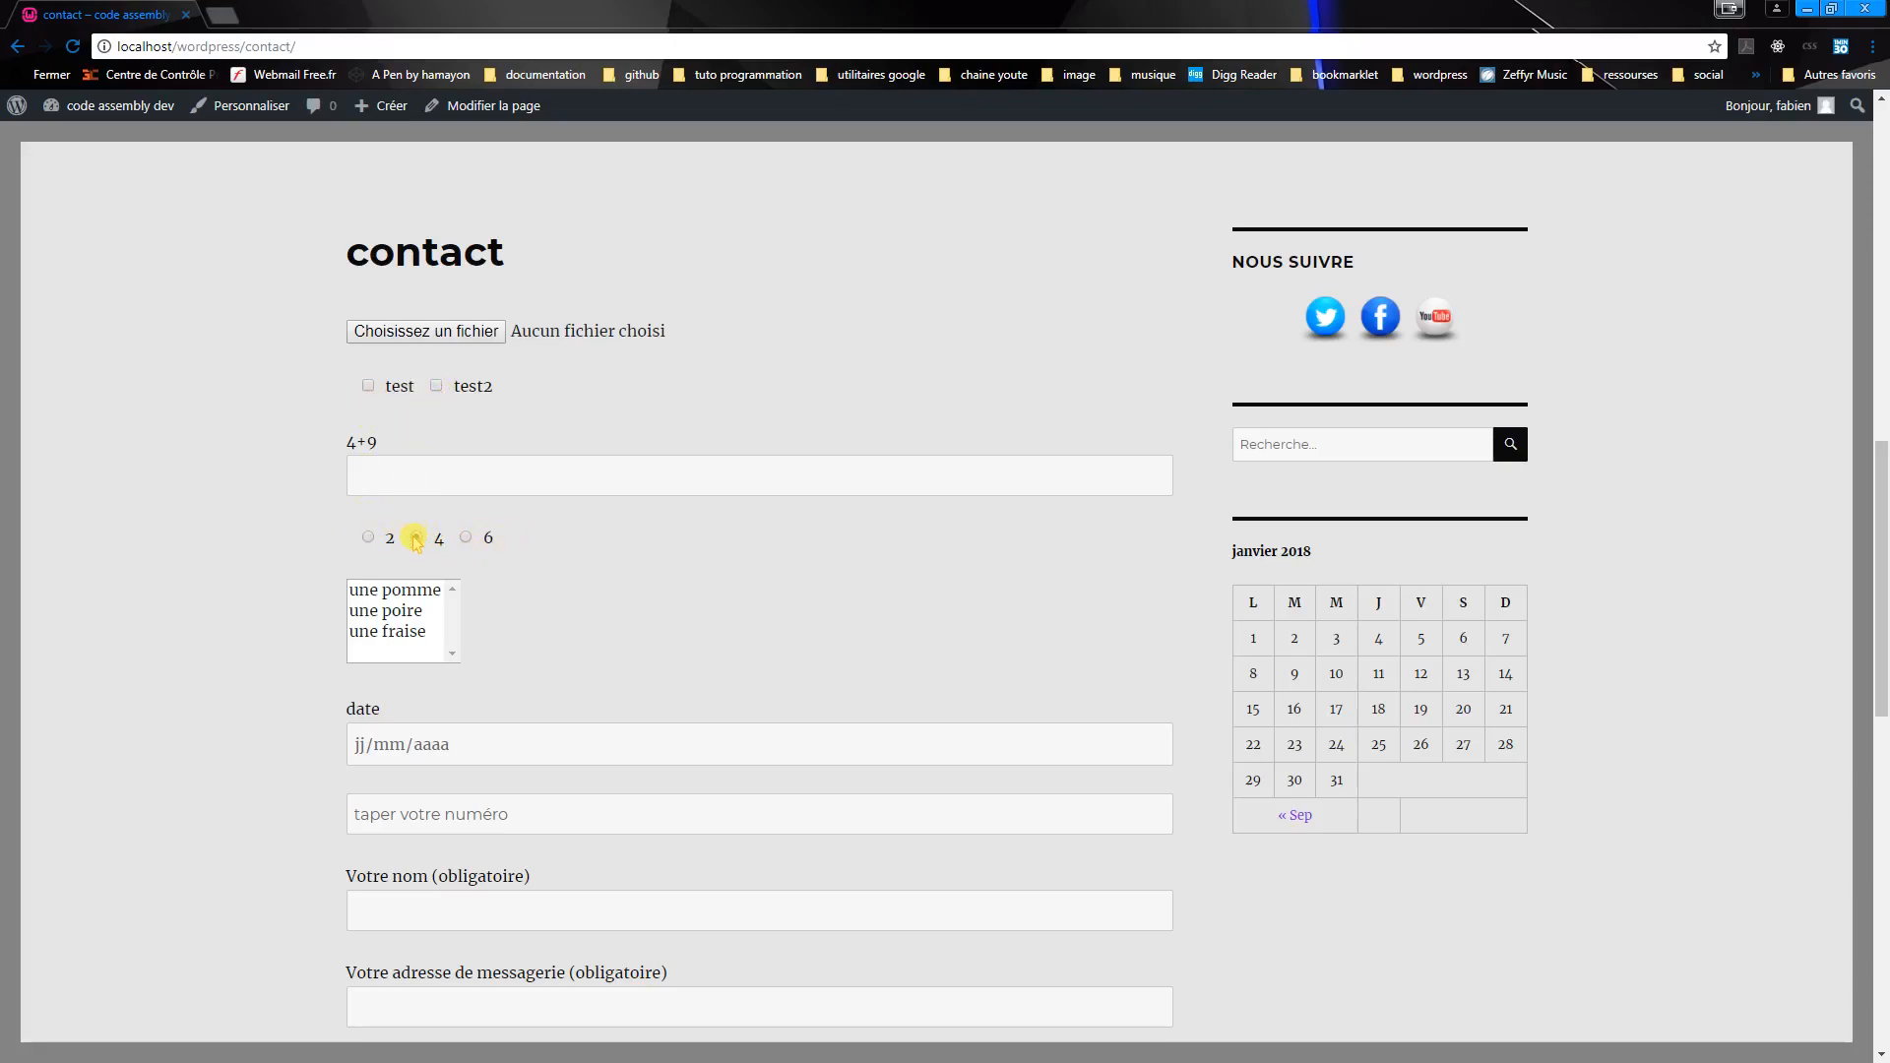
pyautogui.click(464, 537)
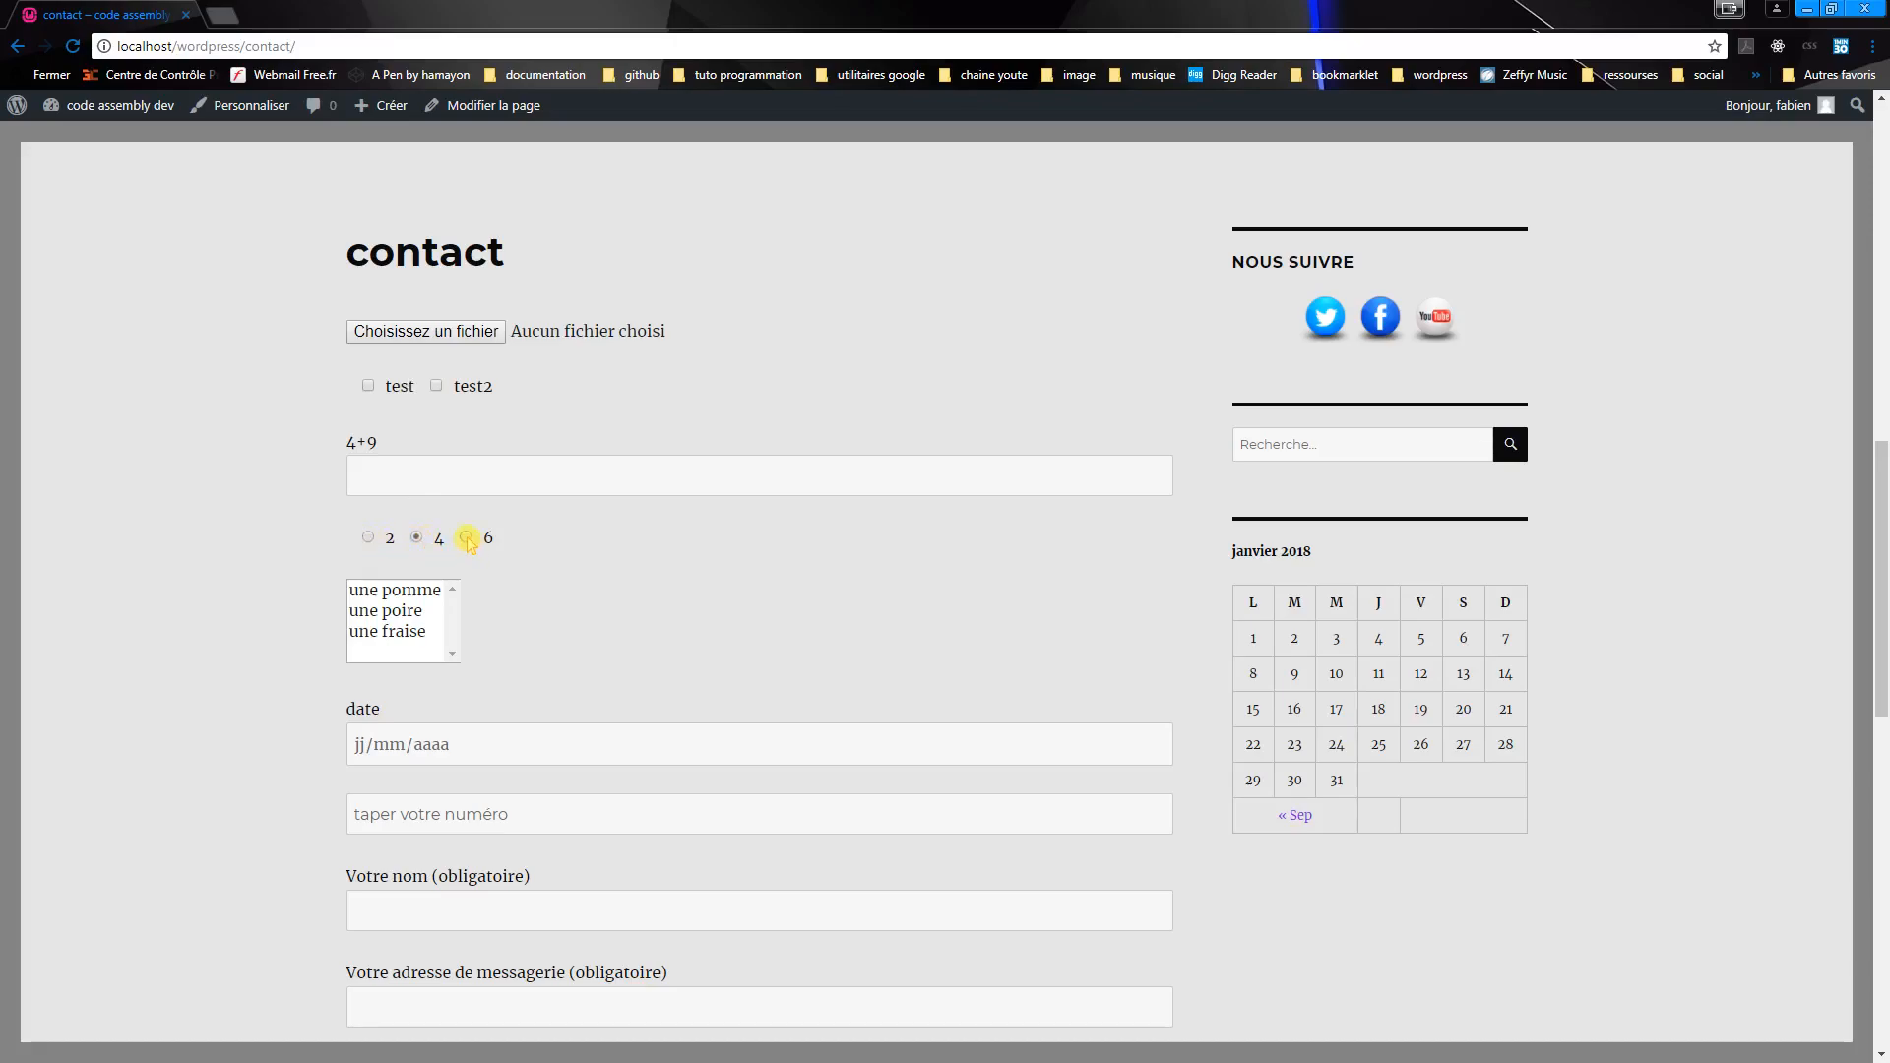
# - Select the "2" radio option and test the "test2" and "test" checkboxes, leaving both unticked
pyautogui.click(367, 538)
pyautogui.click(436, 386)
pyautogui.click(437, 386)
pyautogui.click(368, 385)
# - Submit the contact form with the quiz and required fields left empty, and review each field's validation message
pyautogui.click(399, 478)
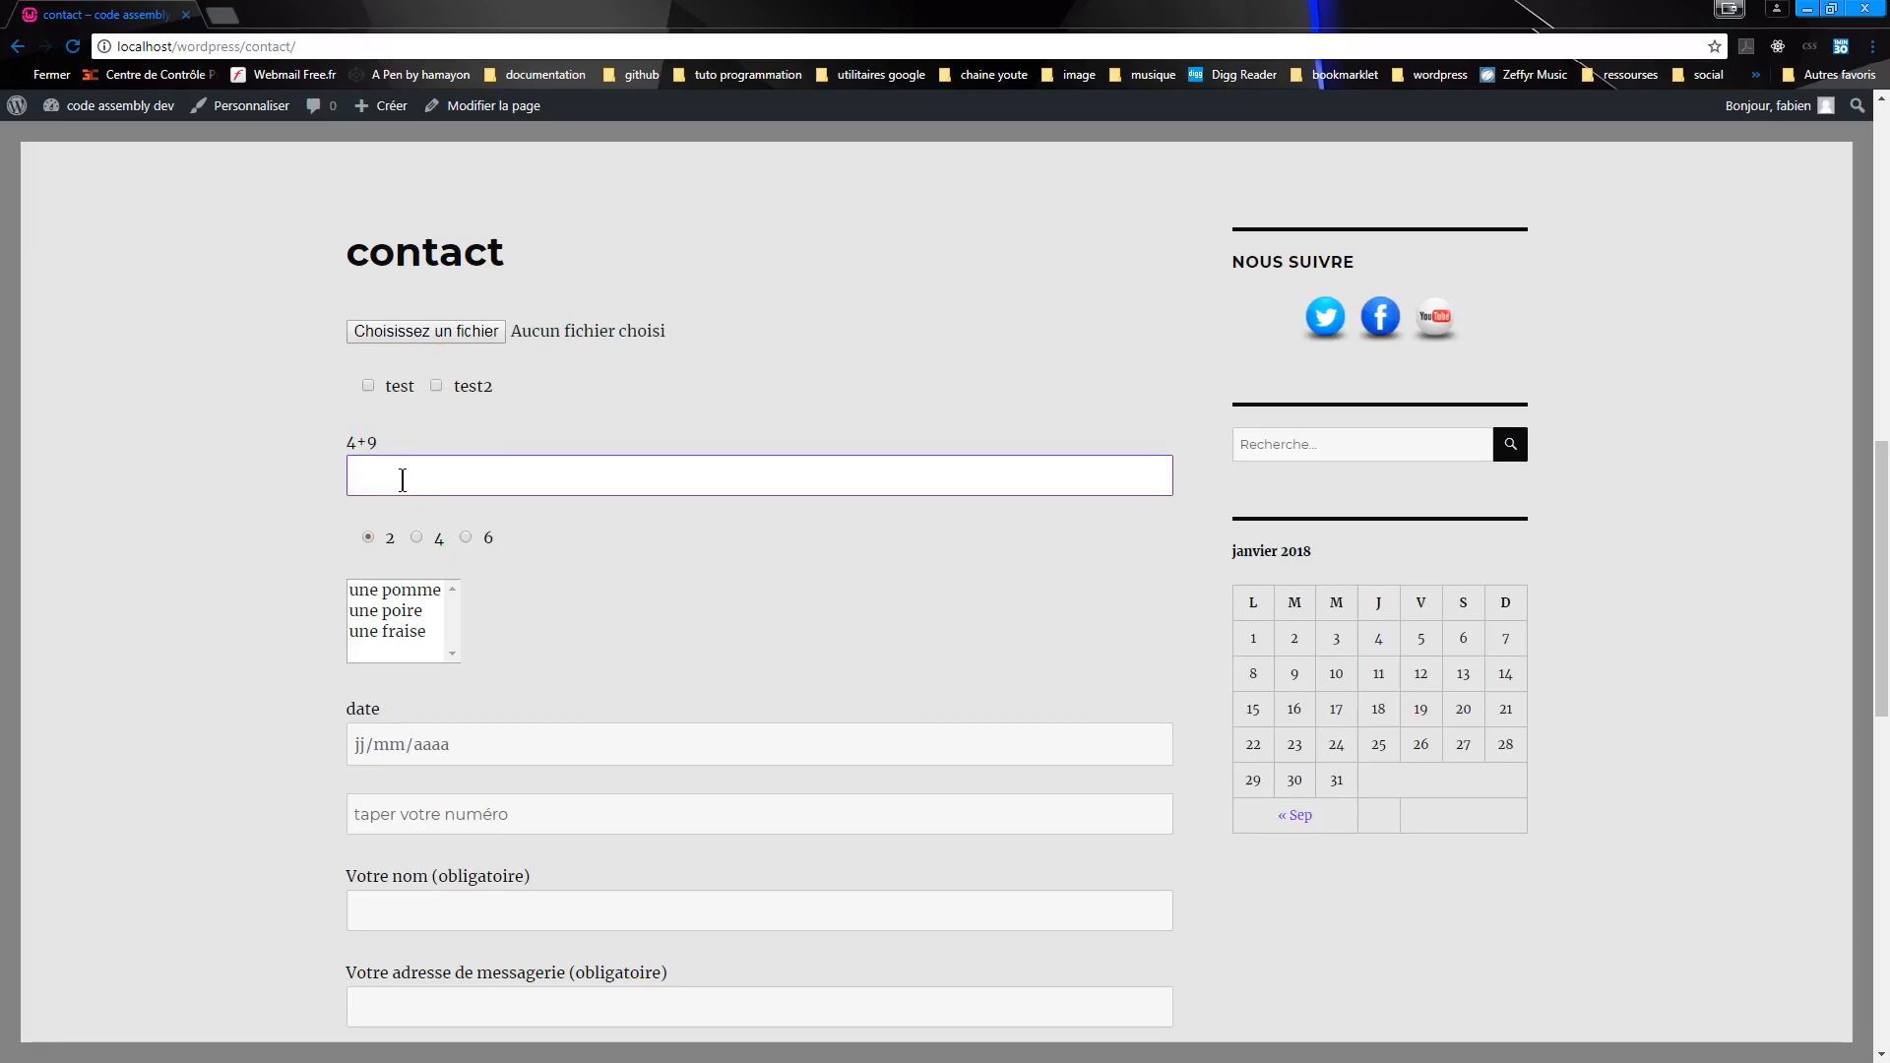
pyautogui.scroll(-12, 463, 670)
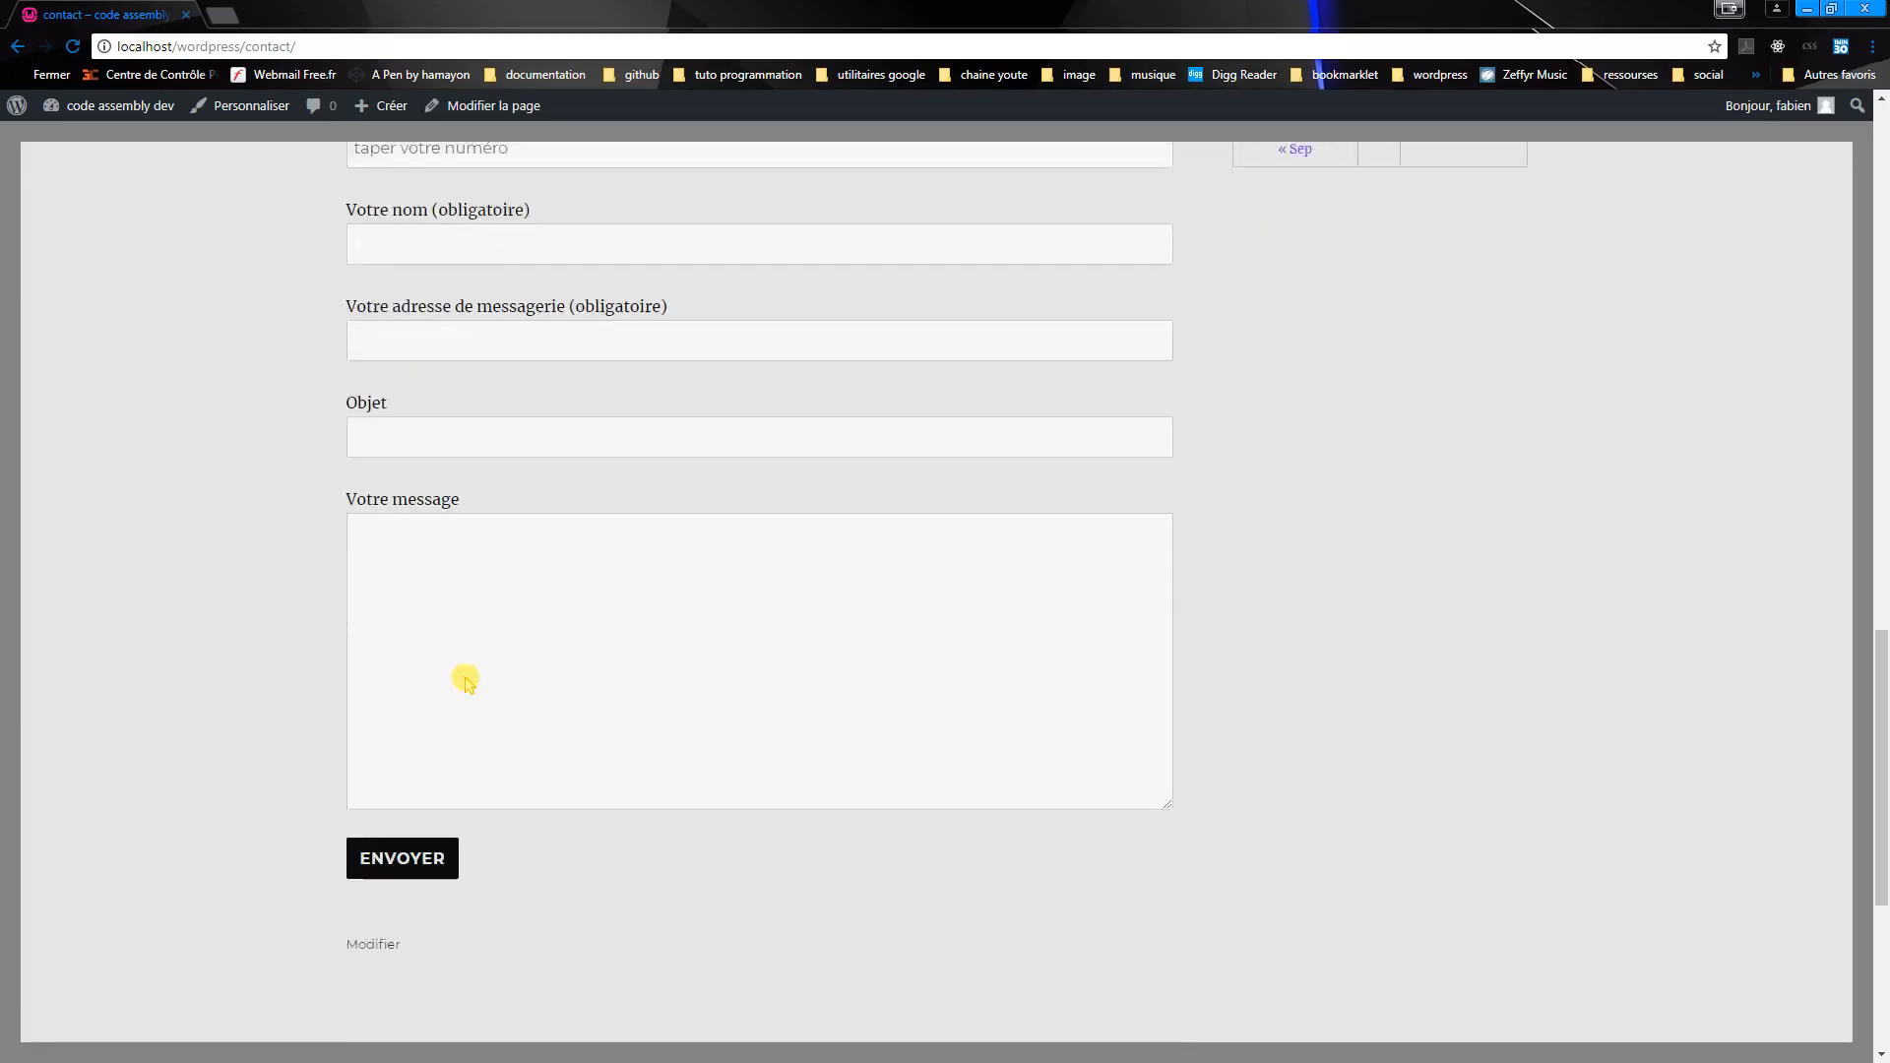
pyautogui.scroll(2, 463, 482)
pyautogui.click(423, 561)
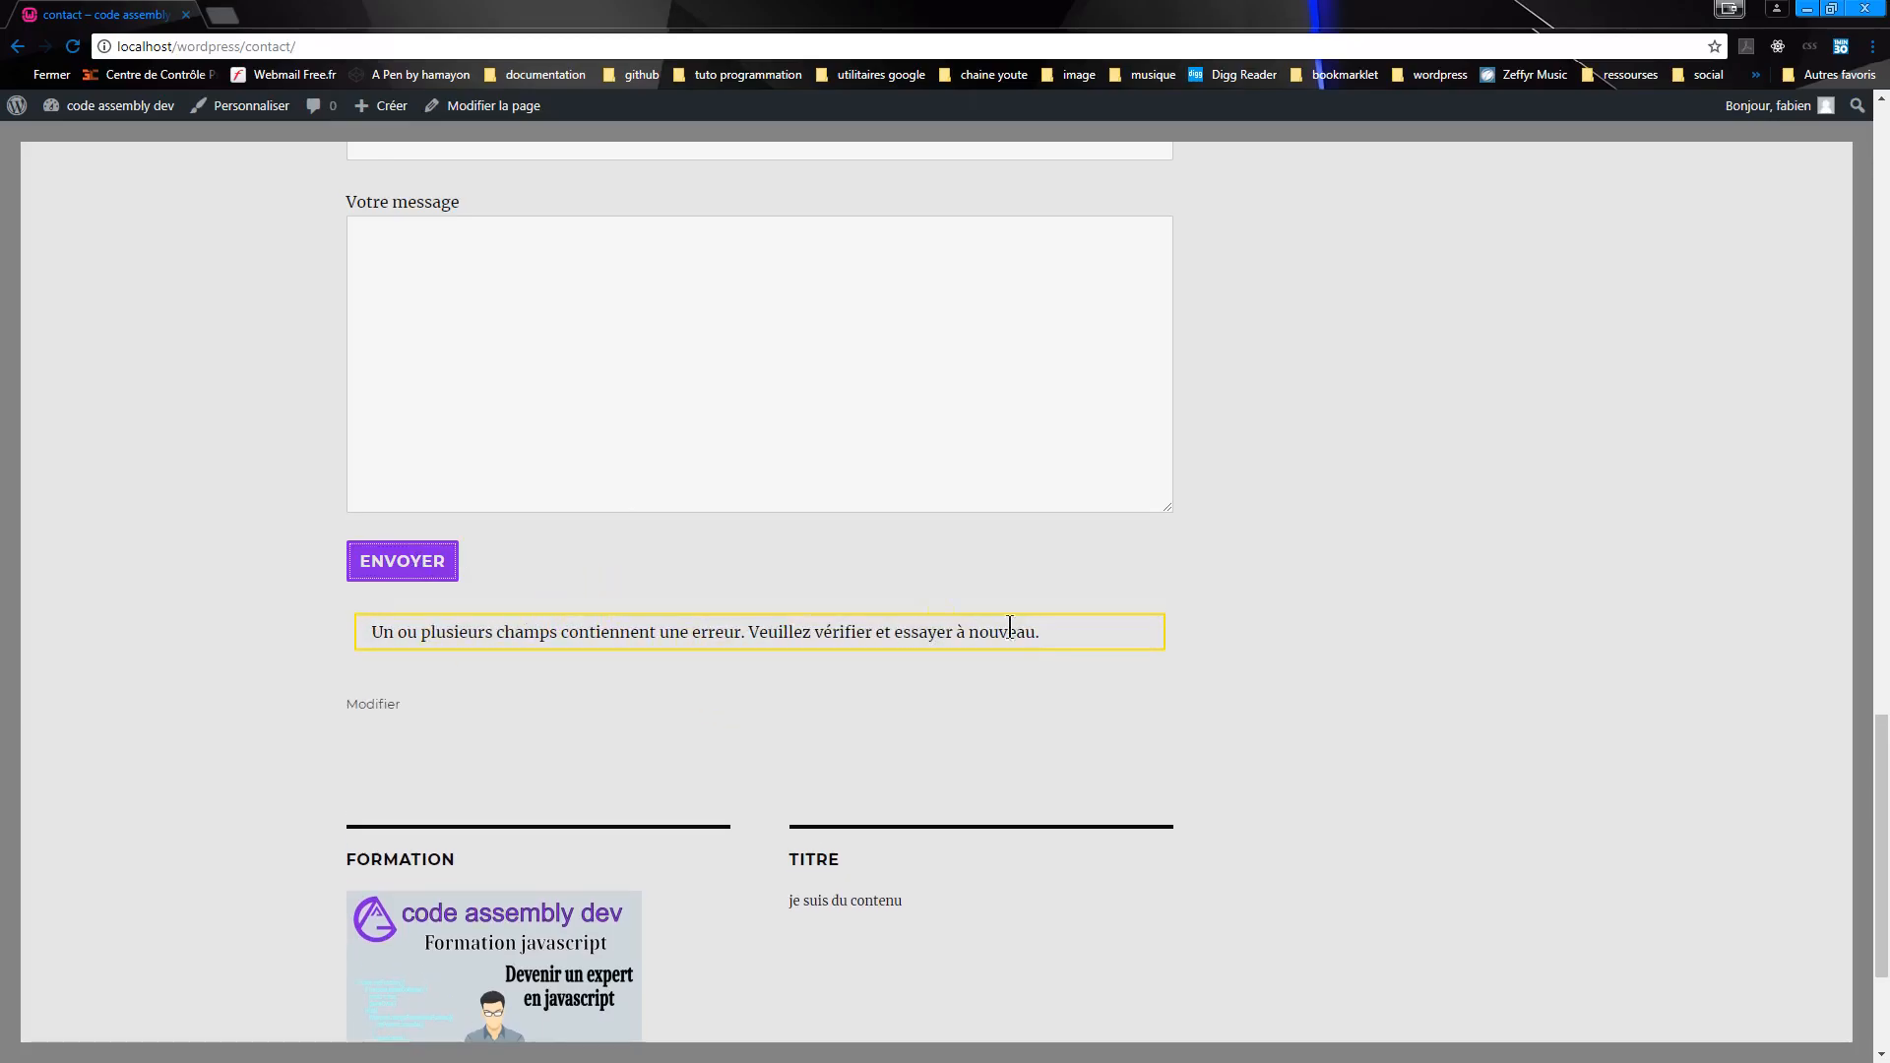
pyautogui.scroll(3, 692, 587)
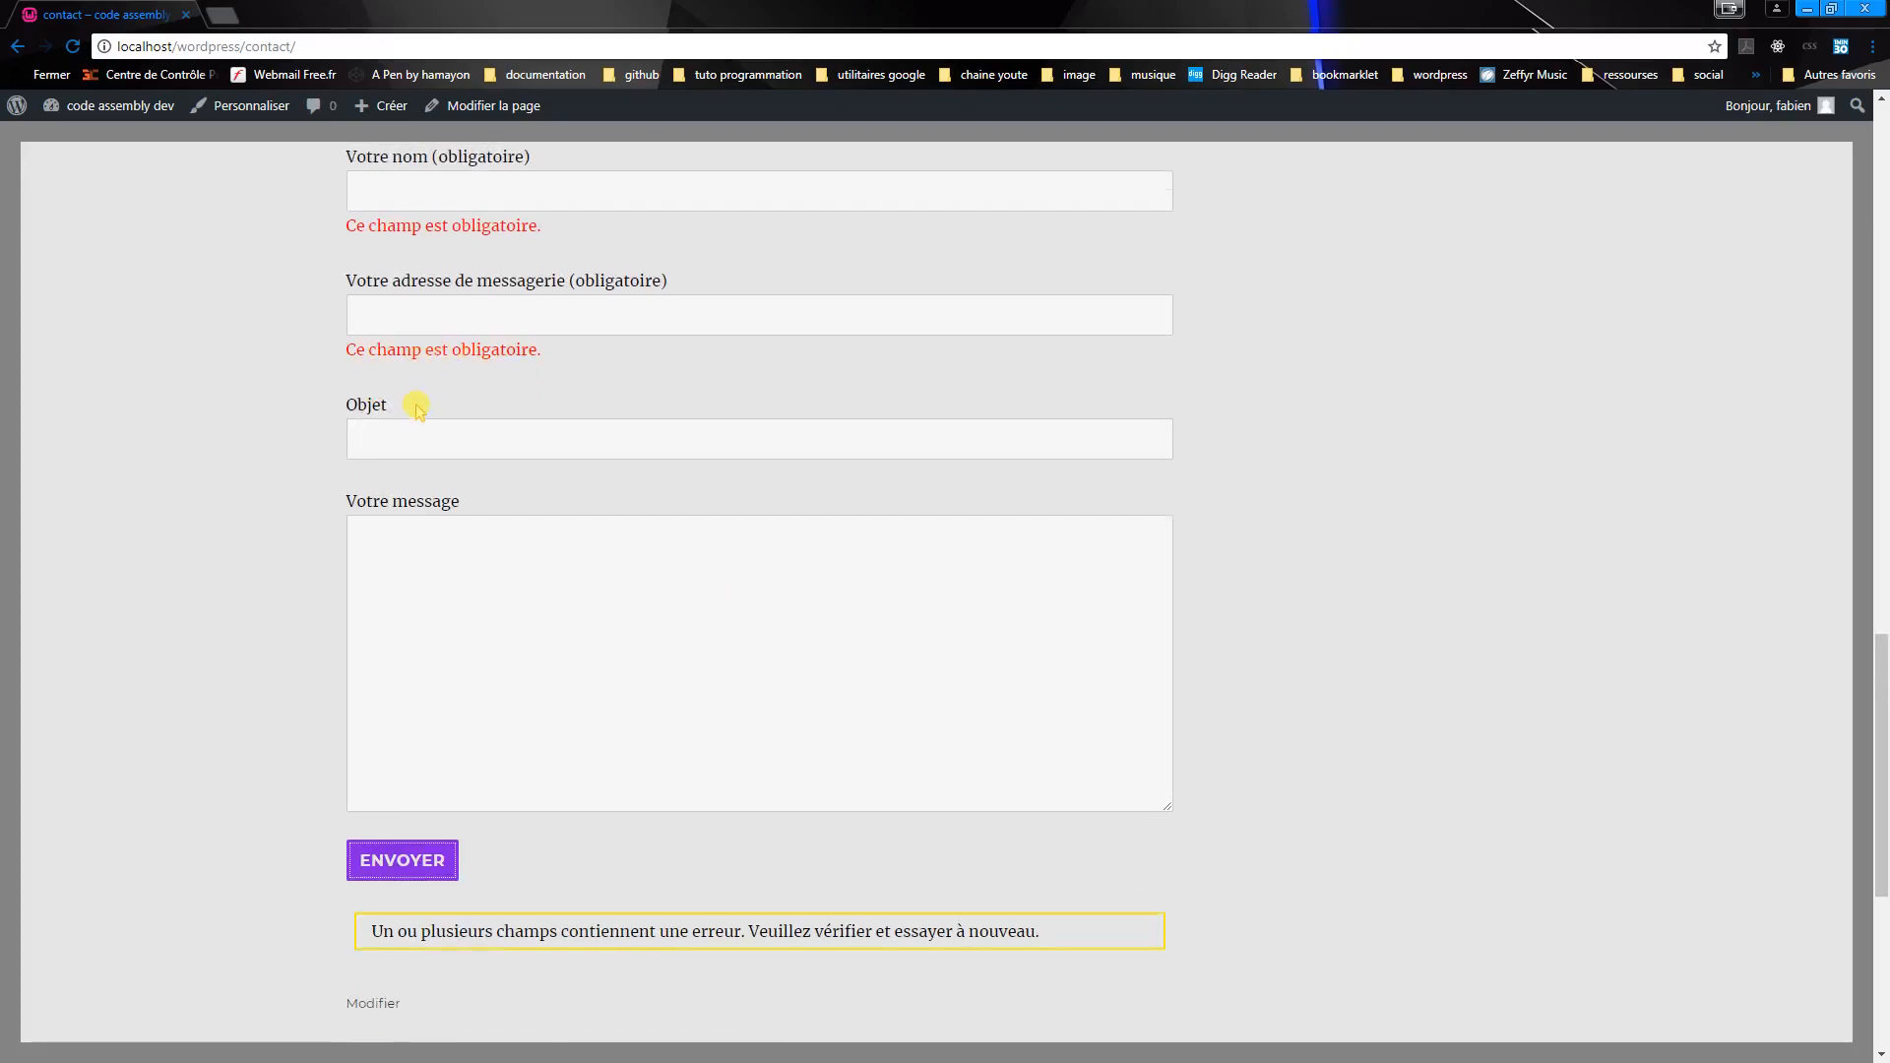
pyautogui.scroll(3, 756, 623)
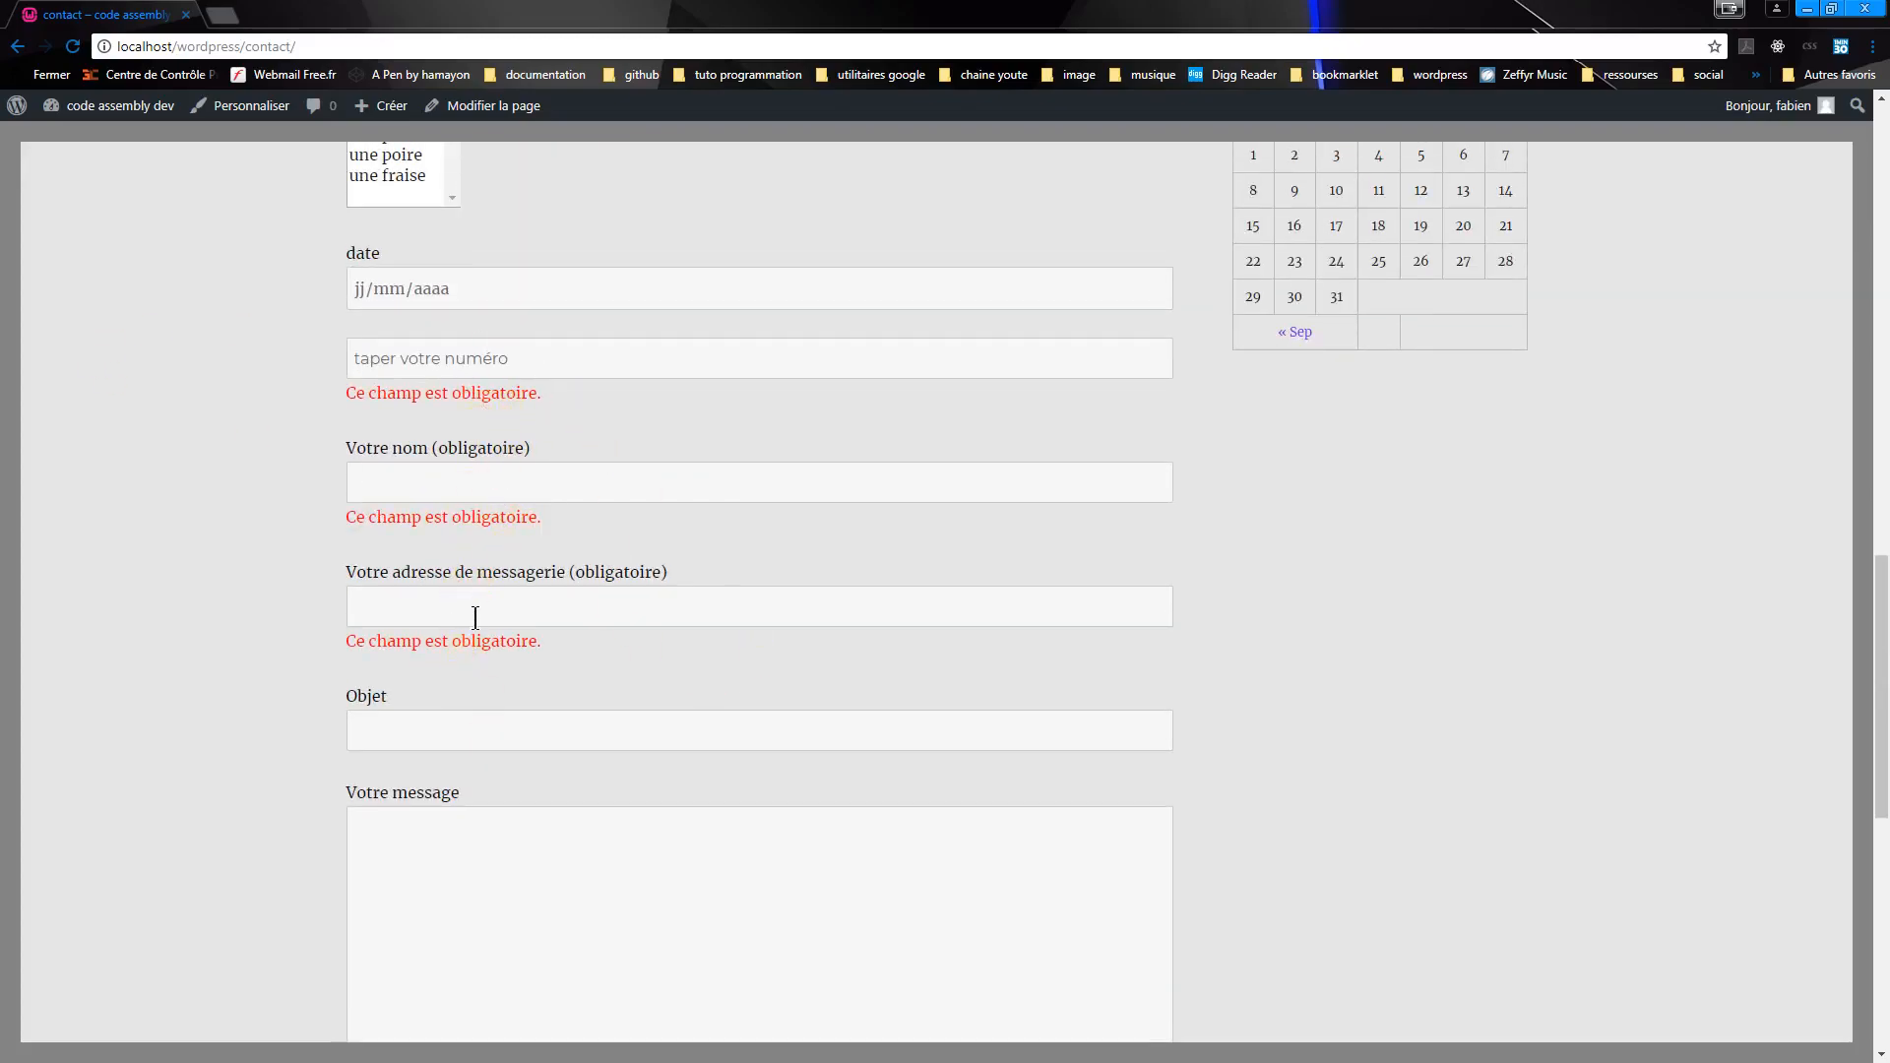
pyautogui.scroll(4, 472, 615)
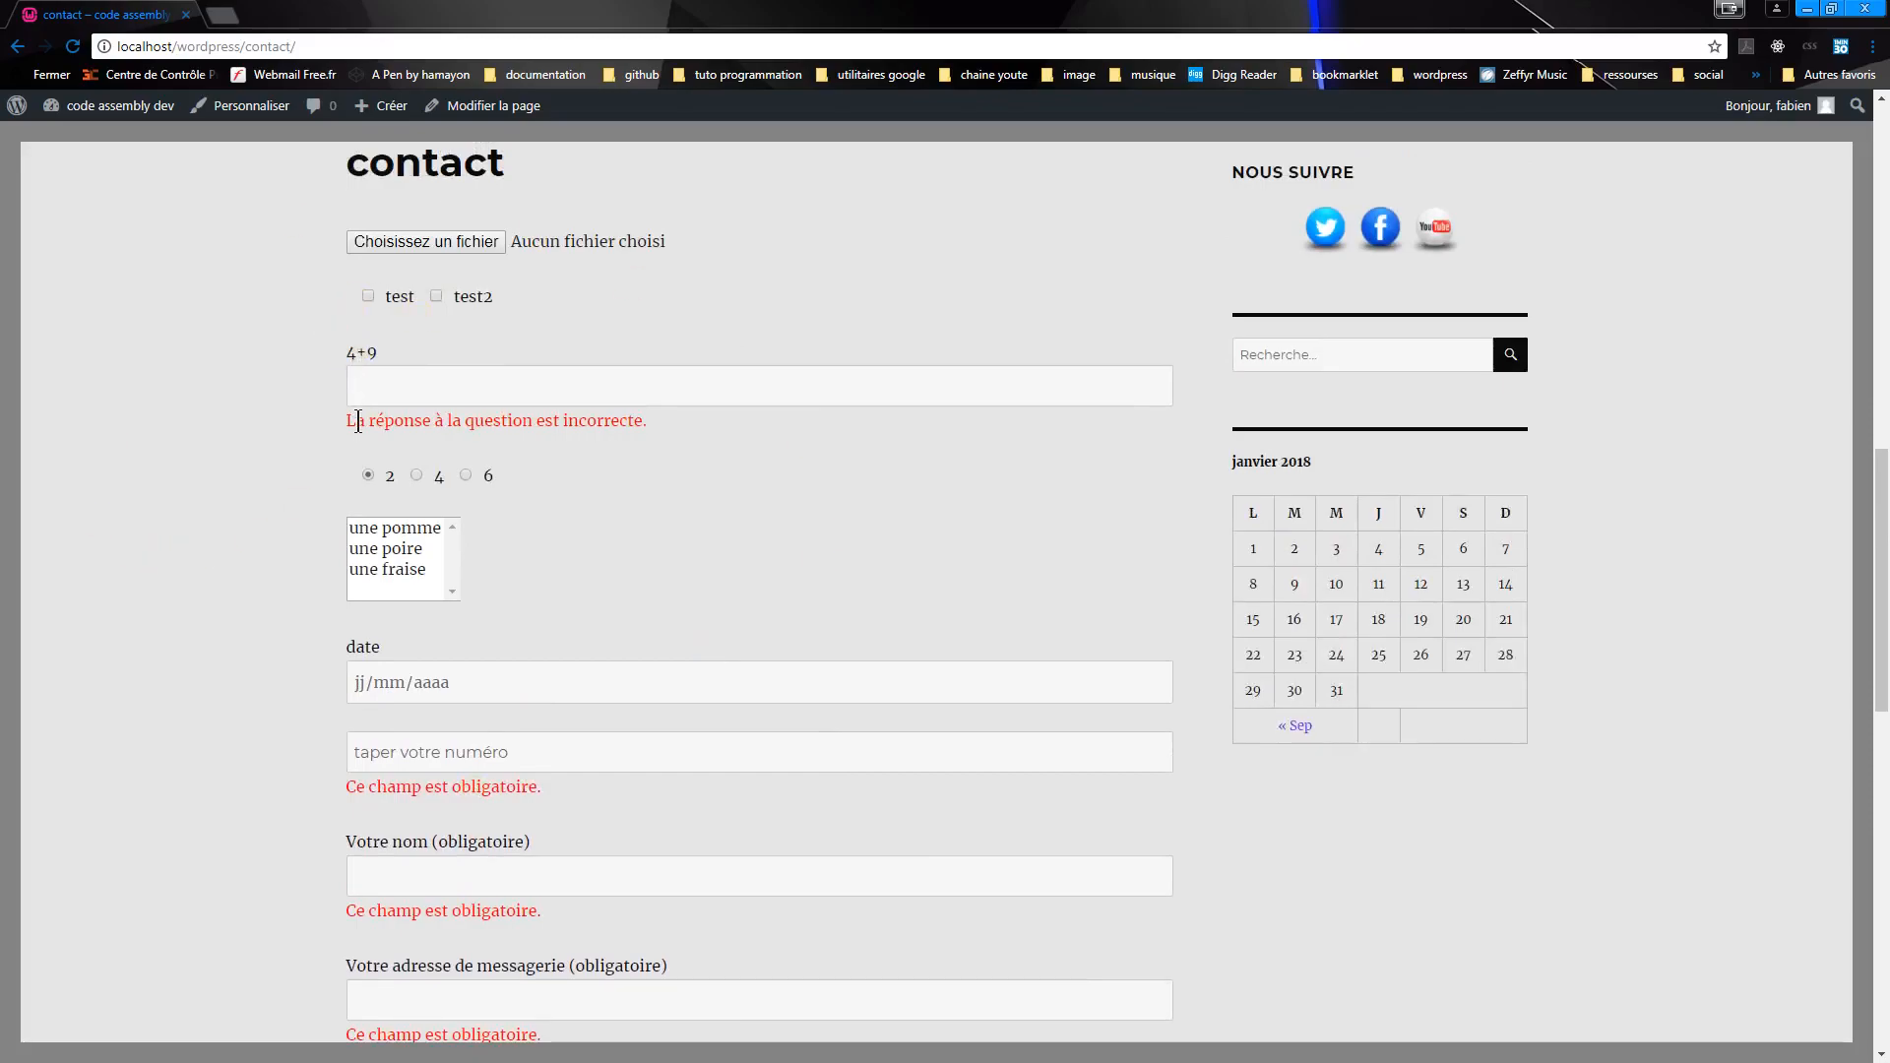
# - Answer the 4+9 quiz with 12, submit the form and check the quiz field's validation
pyautogui.click(450, 390)
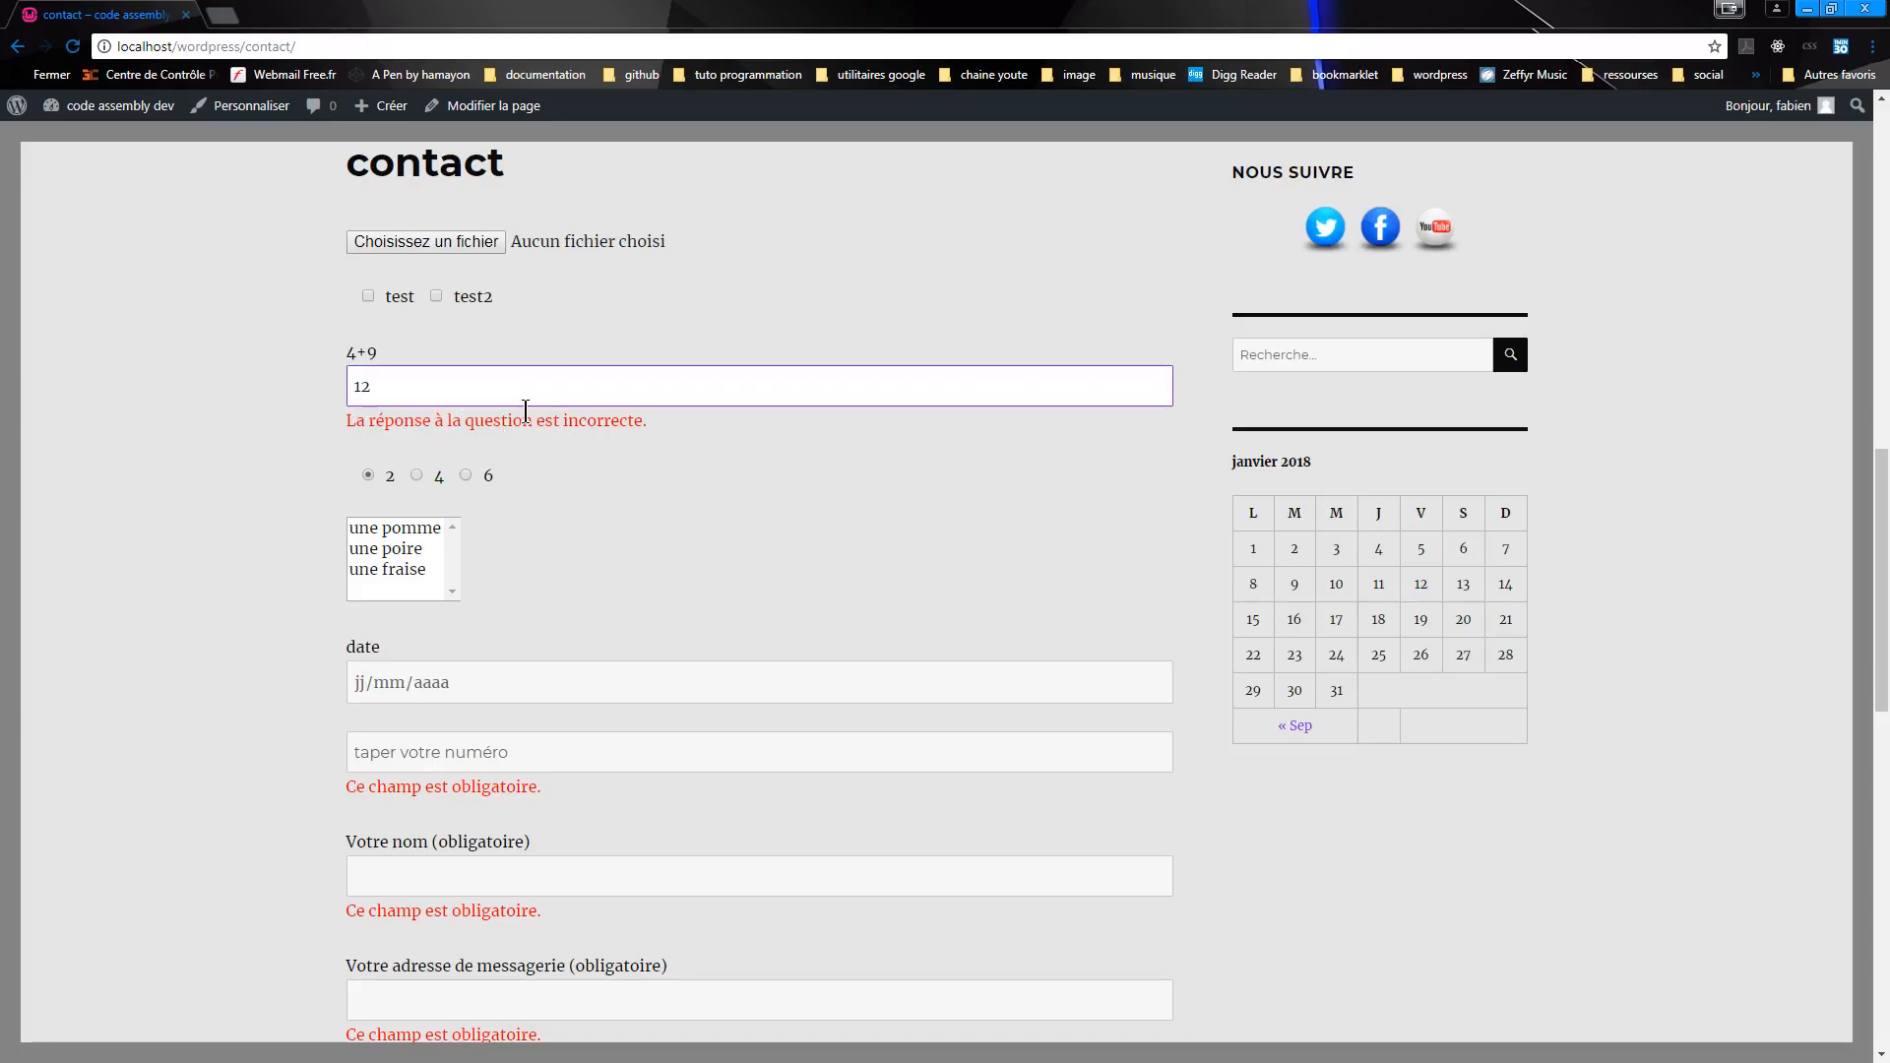
pyautogui.scroll(-4, 525, 411)
pyautogui.scroll(6, 498, 422)
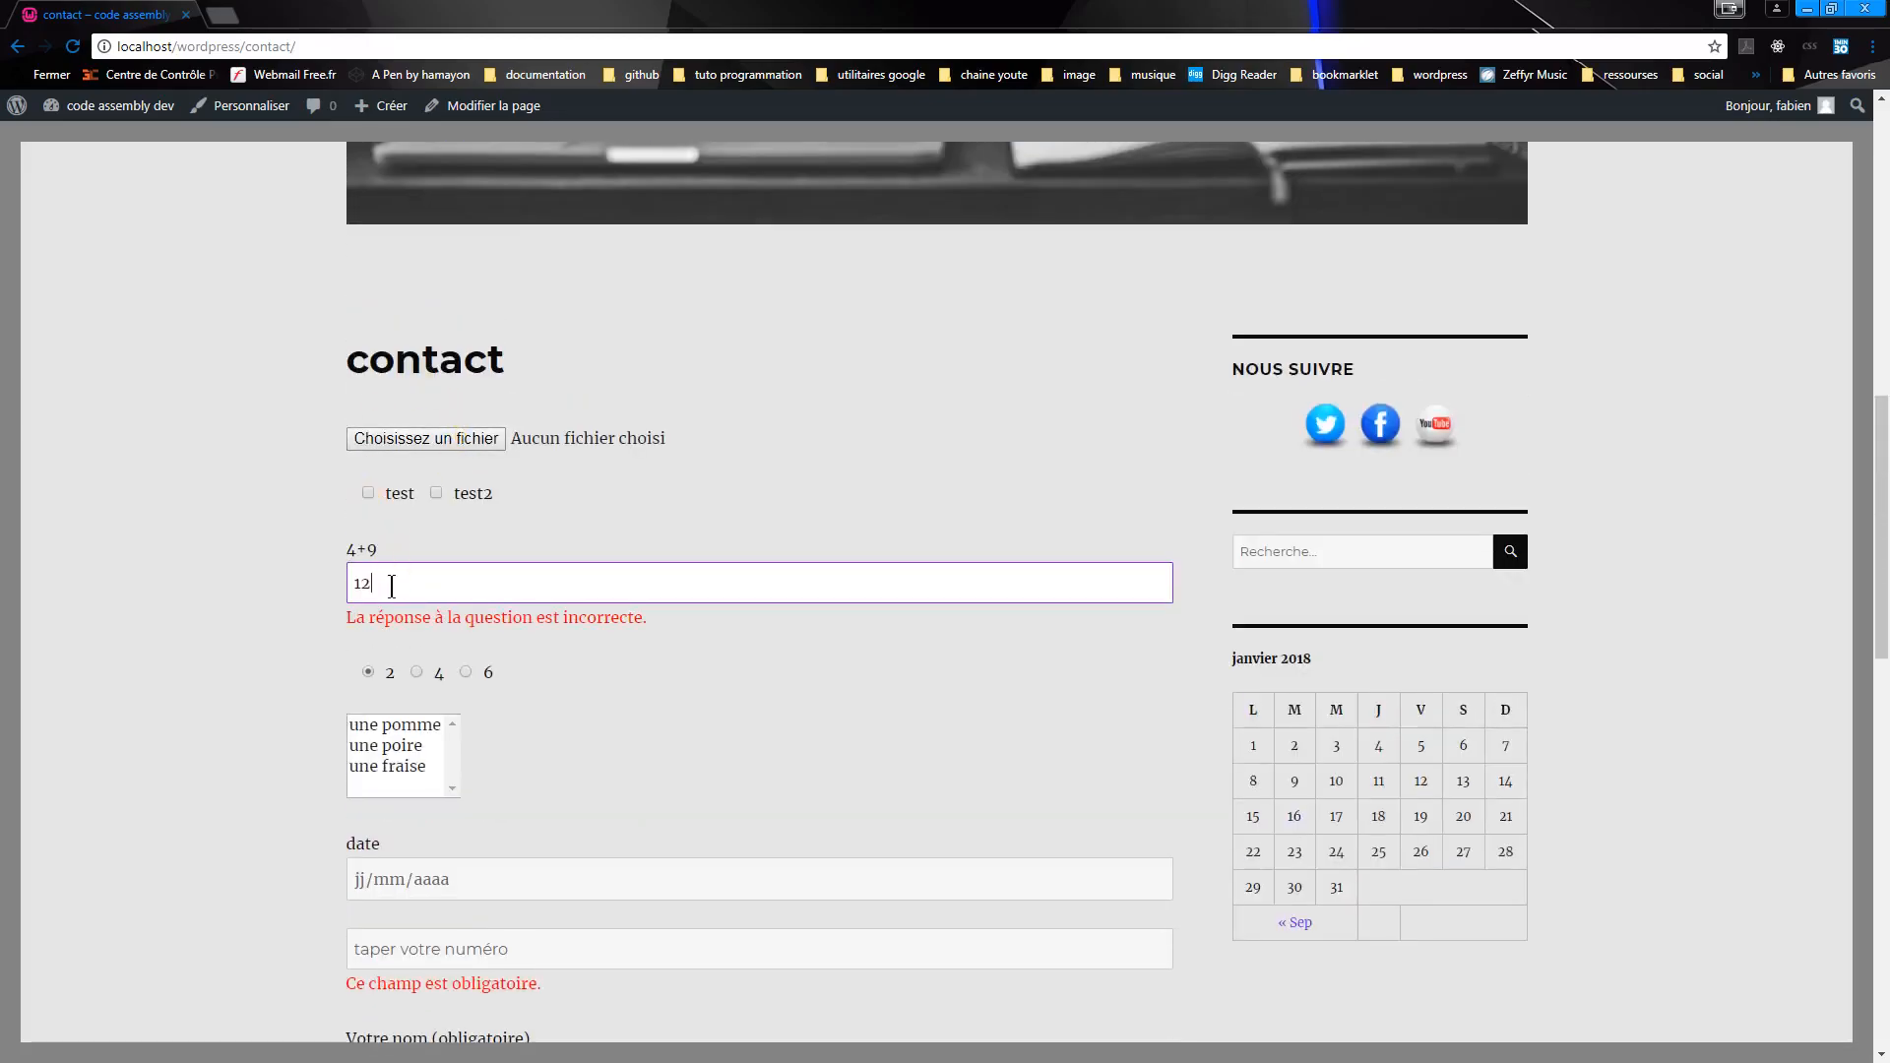
pyautogui.scroll(-10, 391, 588)
pyautogui.click(412, 764)
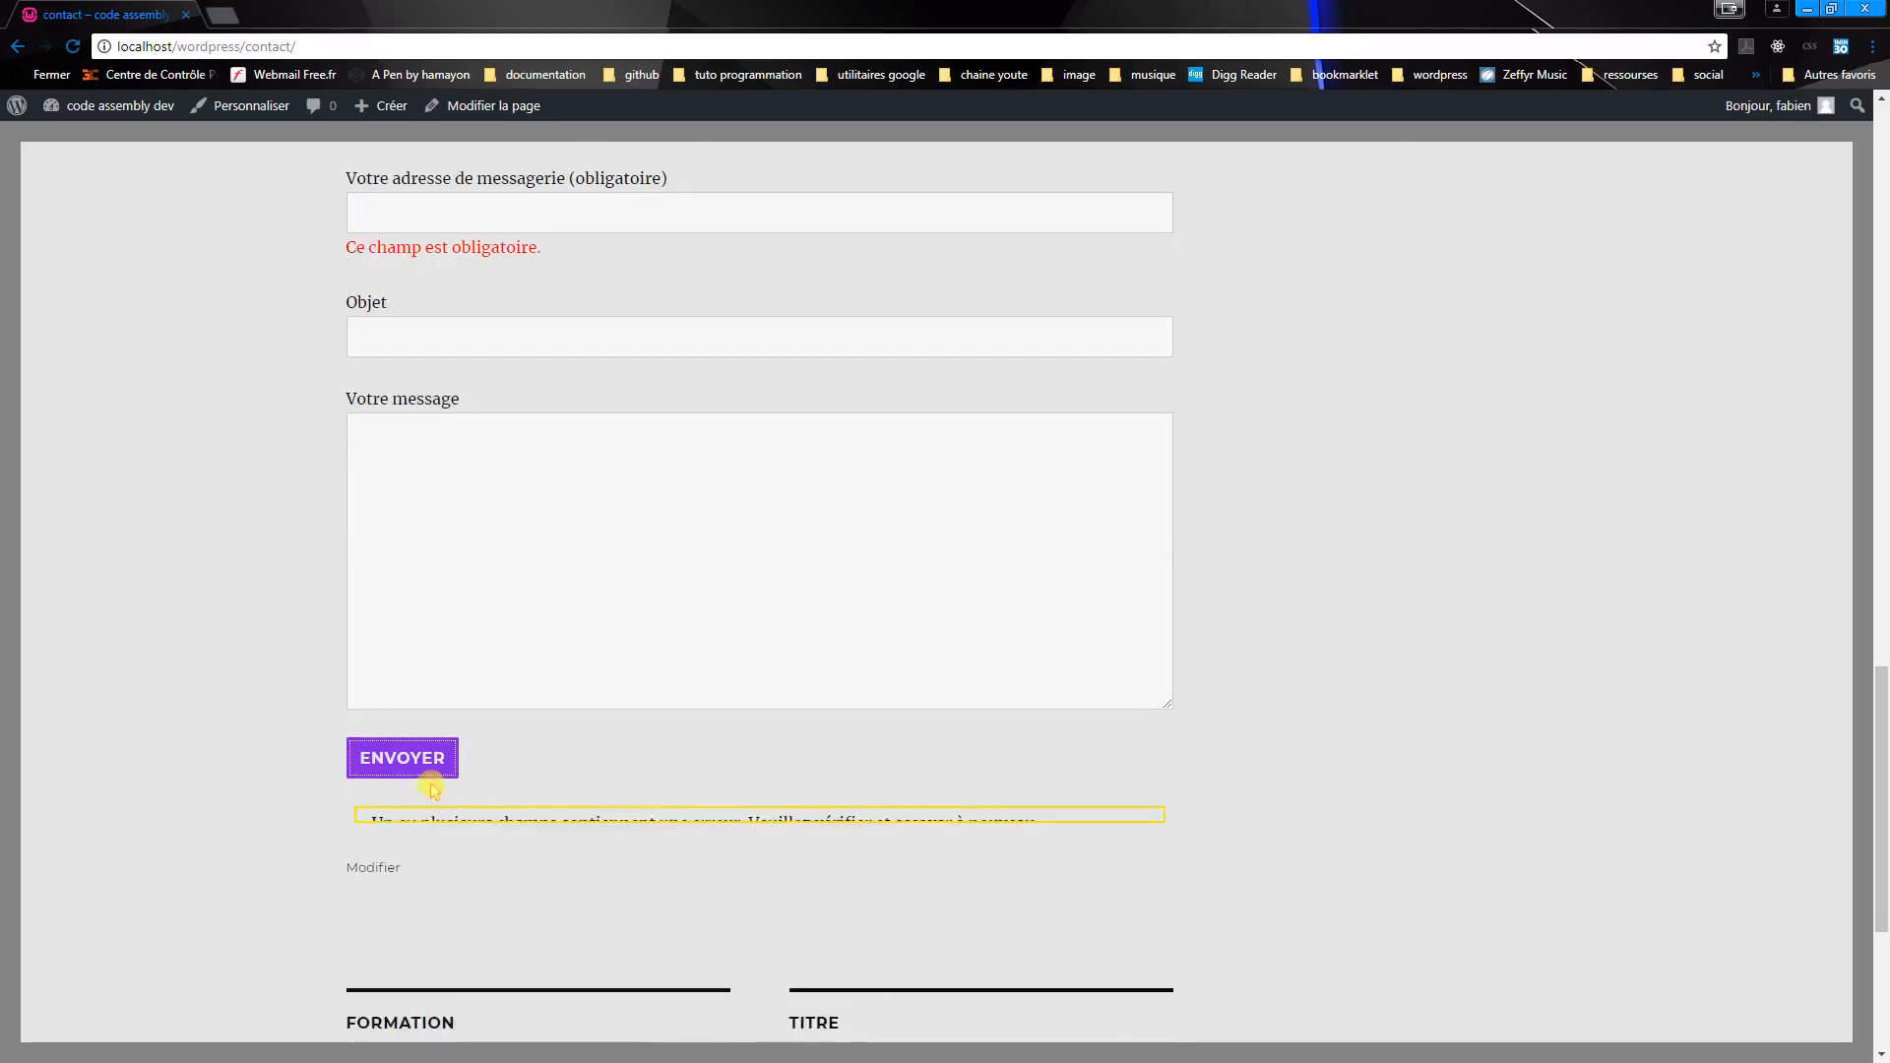
pyautogui.scroll(9, 570, 670)
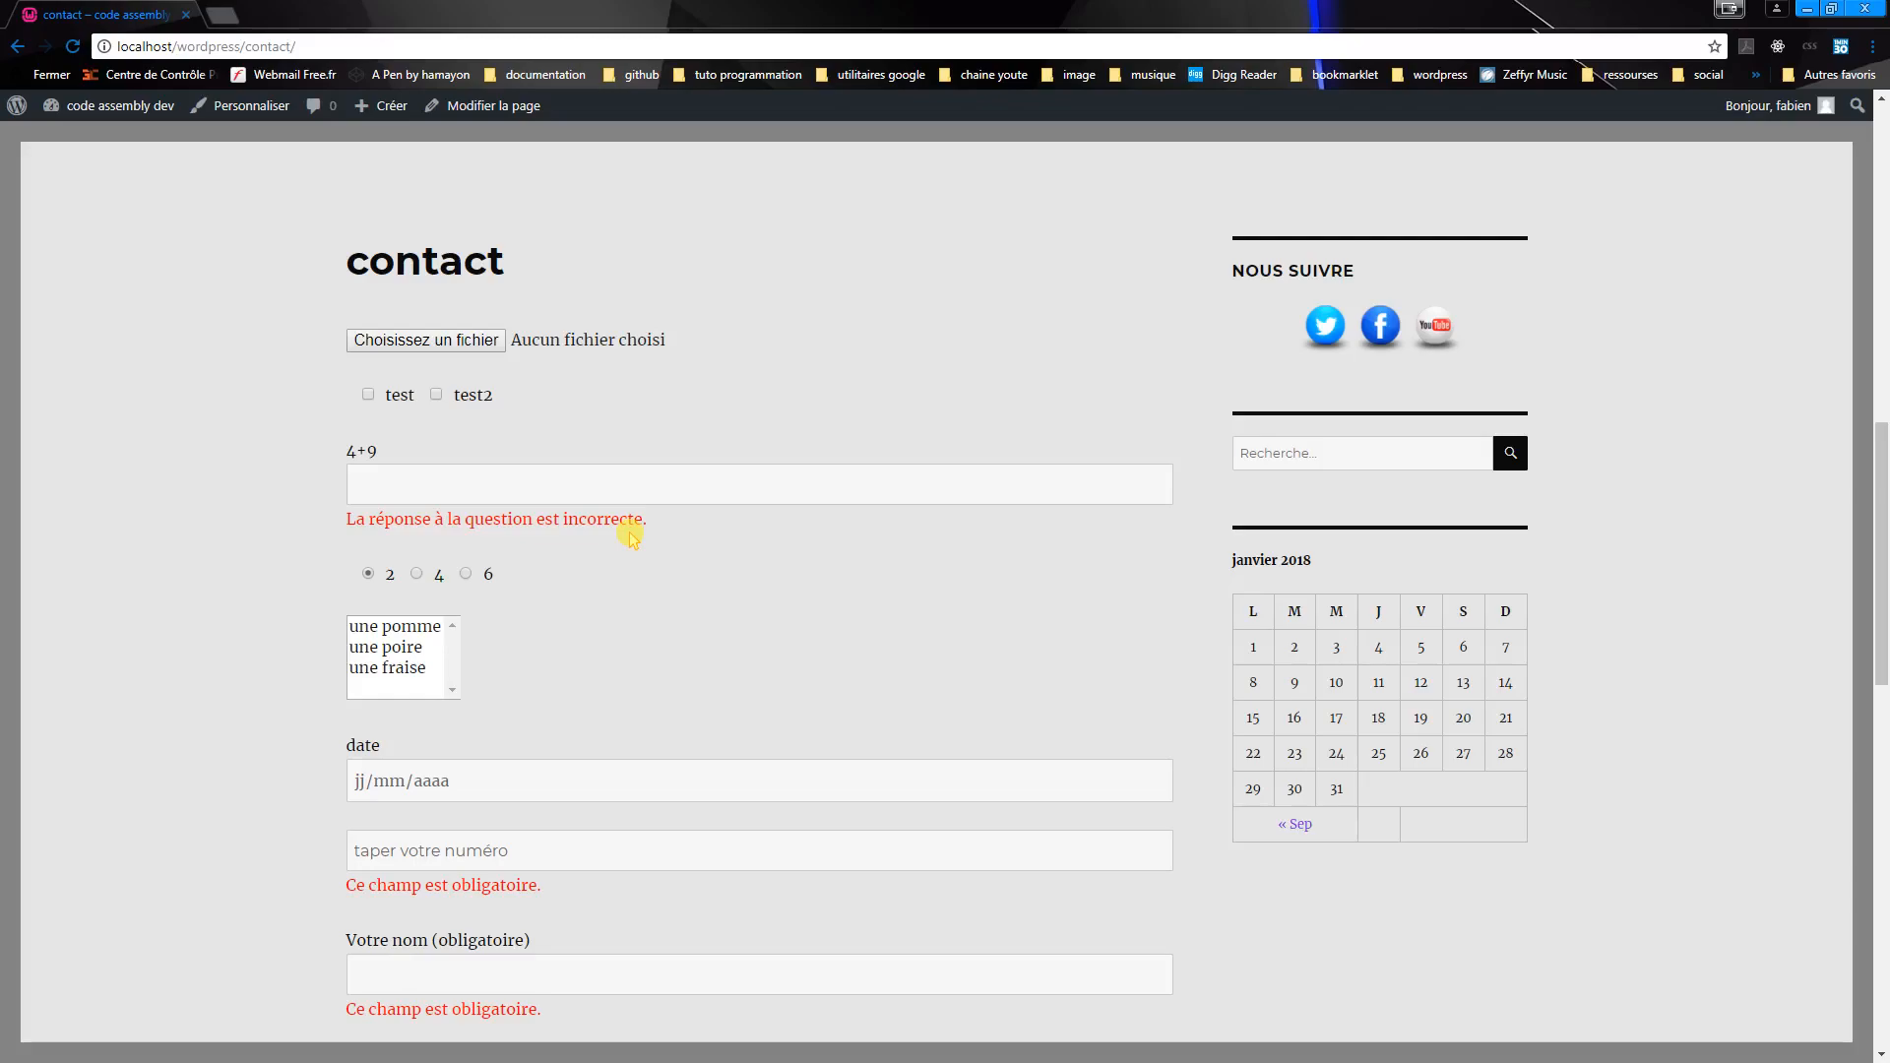
# - Answer the 4+9 quiz with 13, submit the form and check the validation of the quiz and the other fields
pyautogui.click(512, 494)
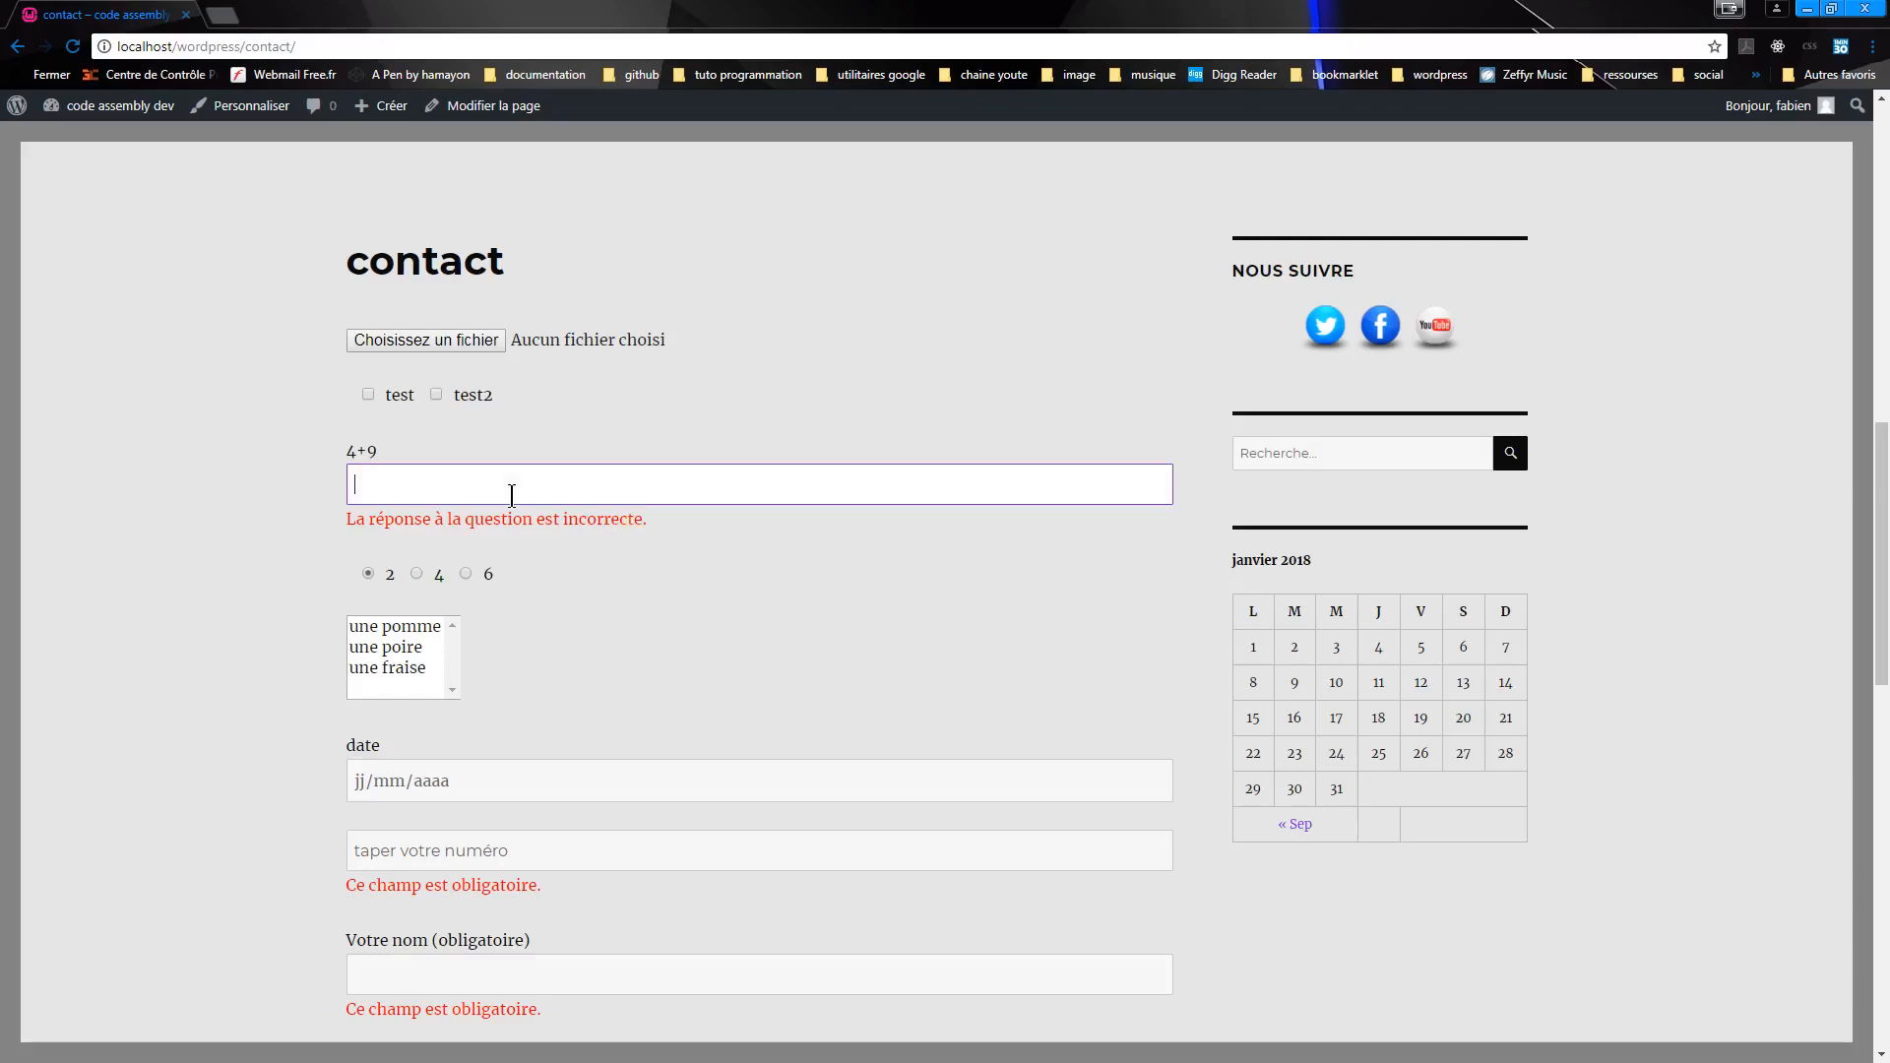
pyautogui.write('13')
pyautogui.scroll(-9, 508, 496)
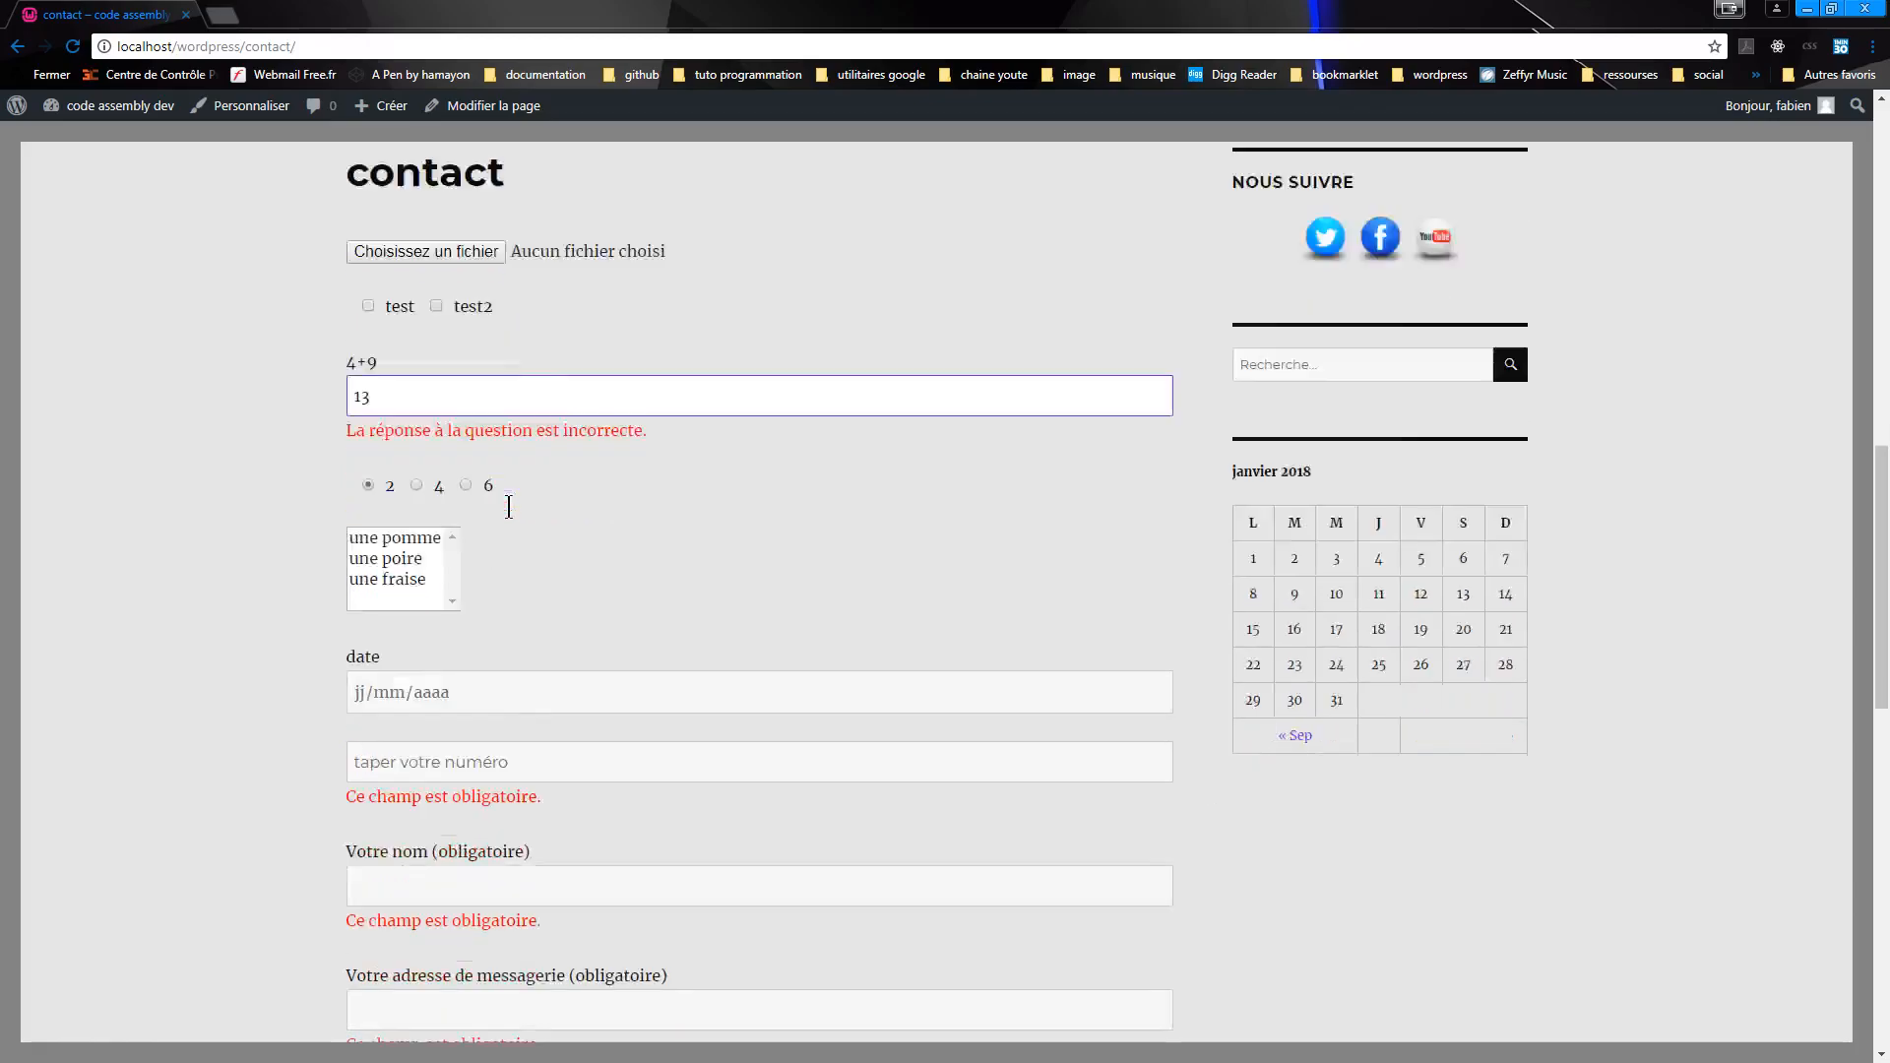
pyautogui.click(436, 766)
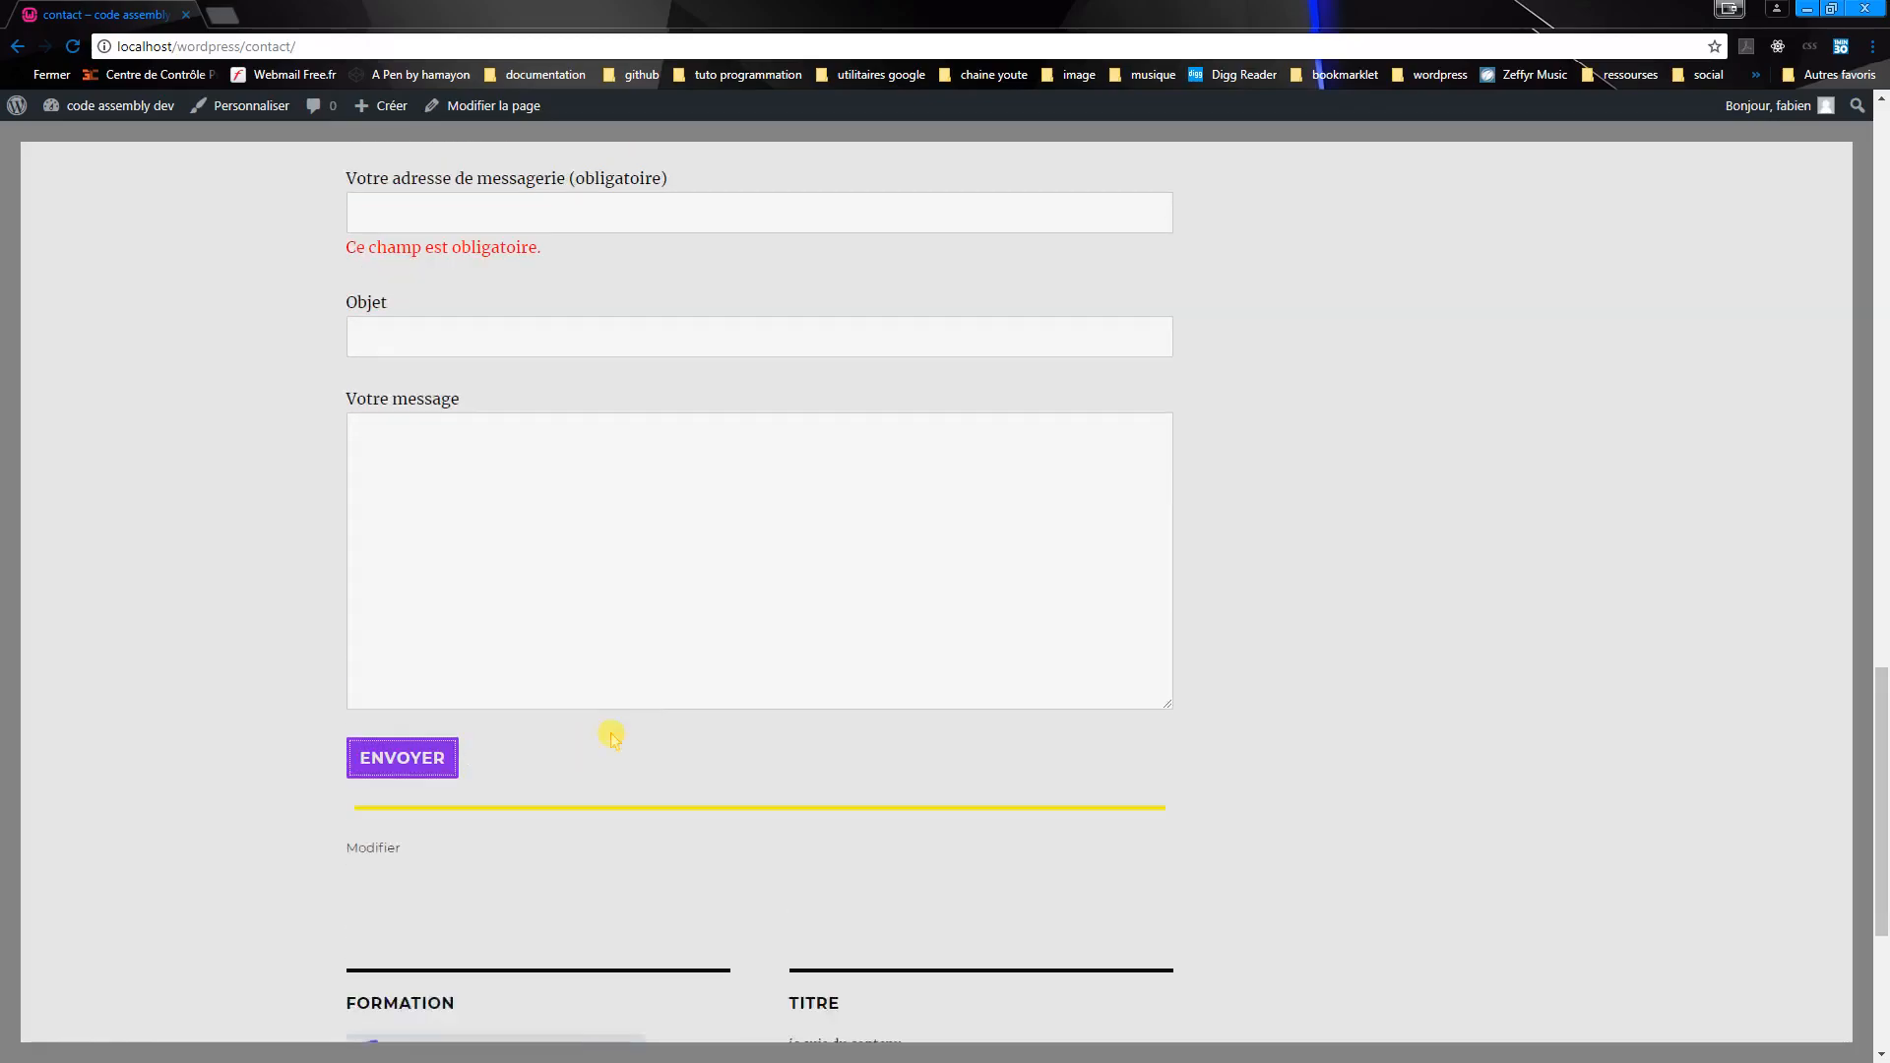
pyautogui.scroll(10, 486, 669)
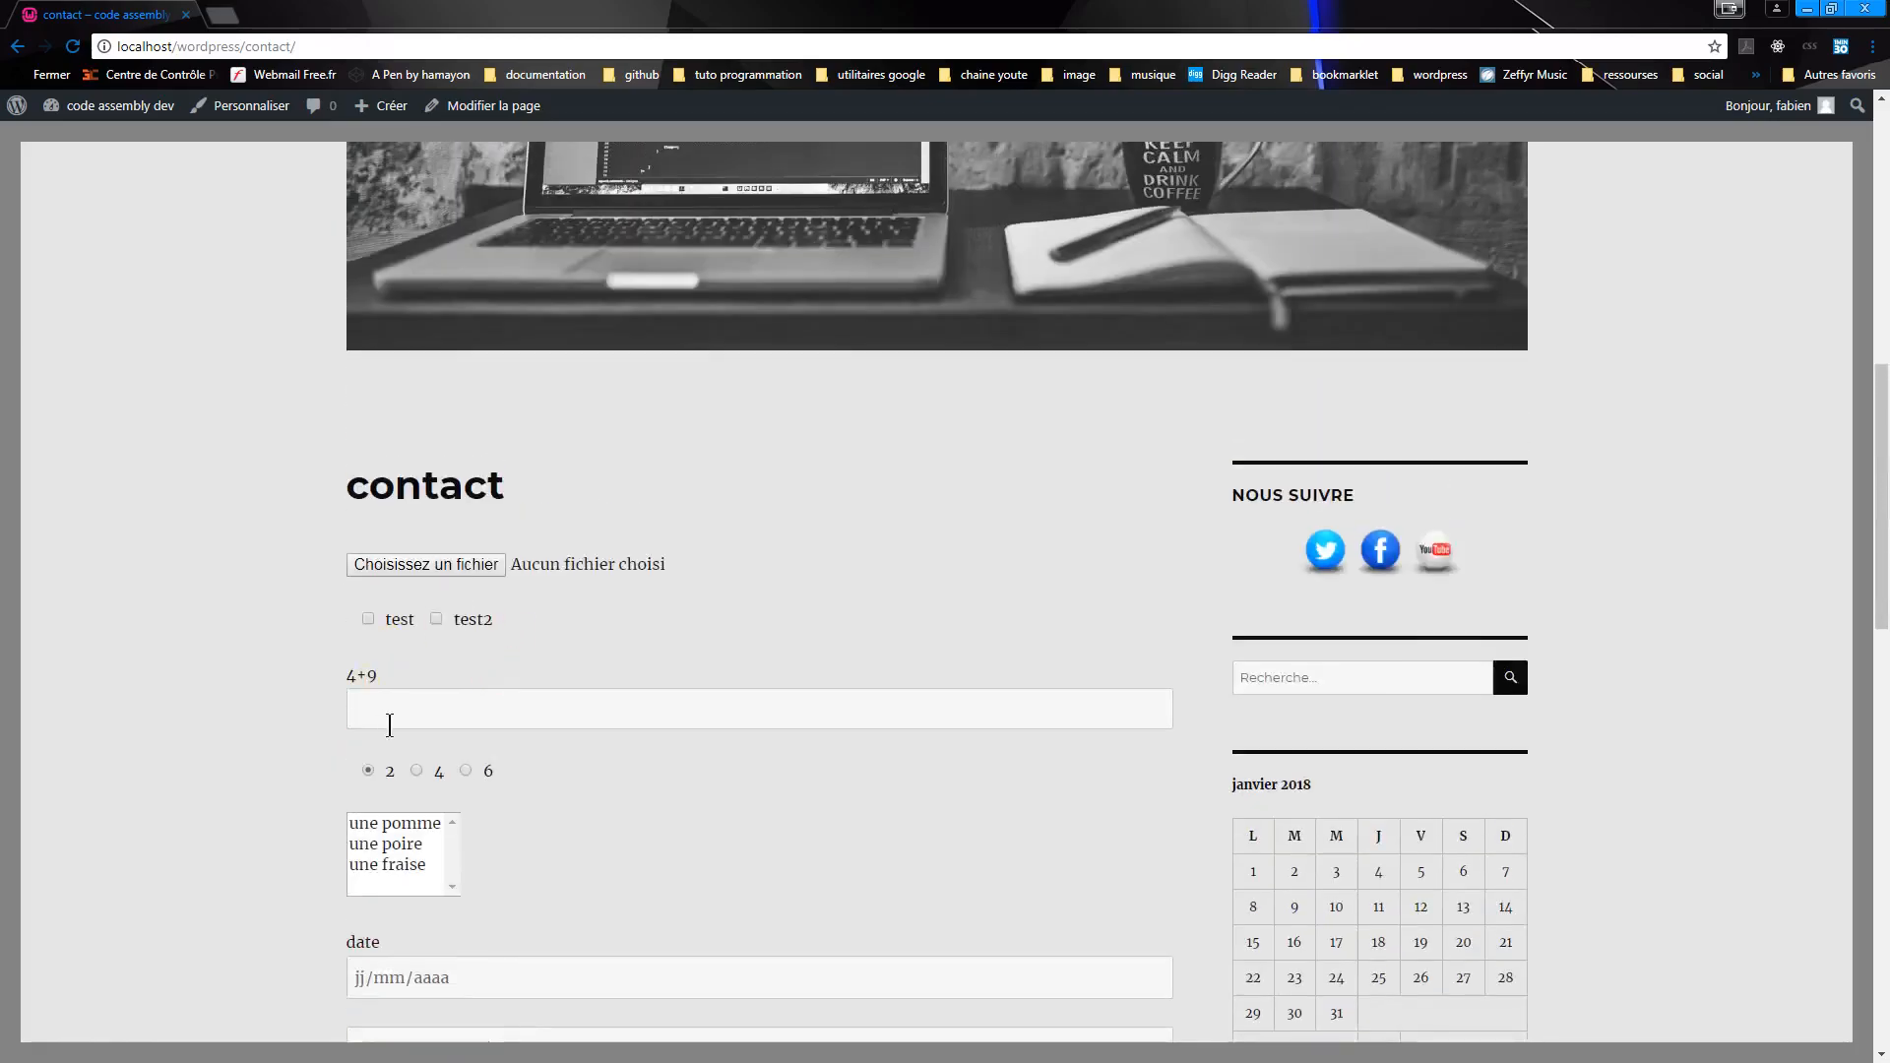
pyautogui.click(371, 753)
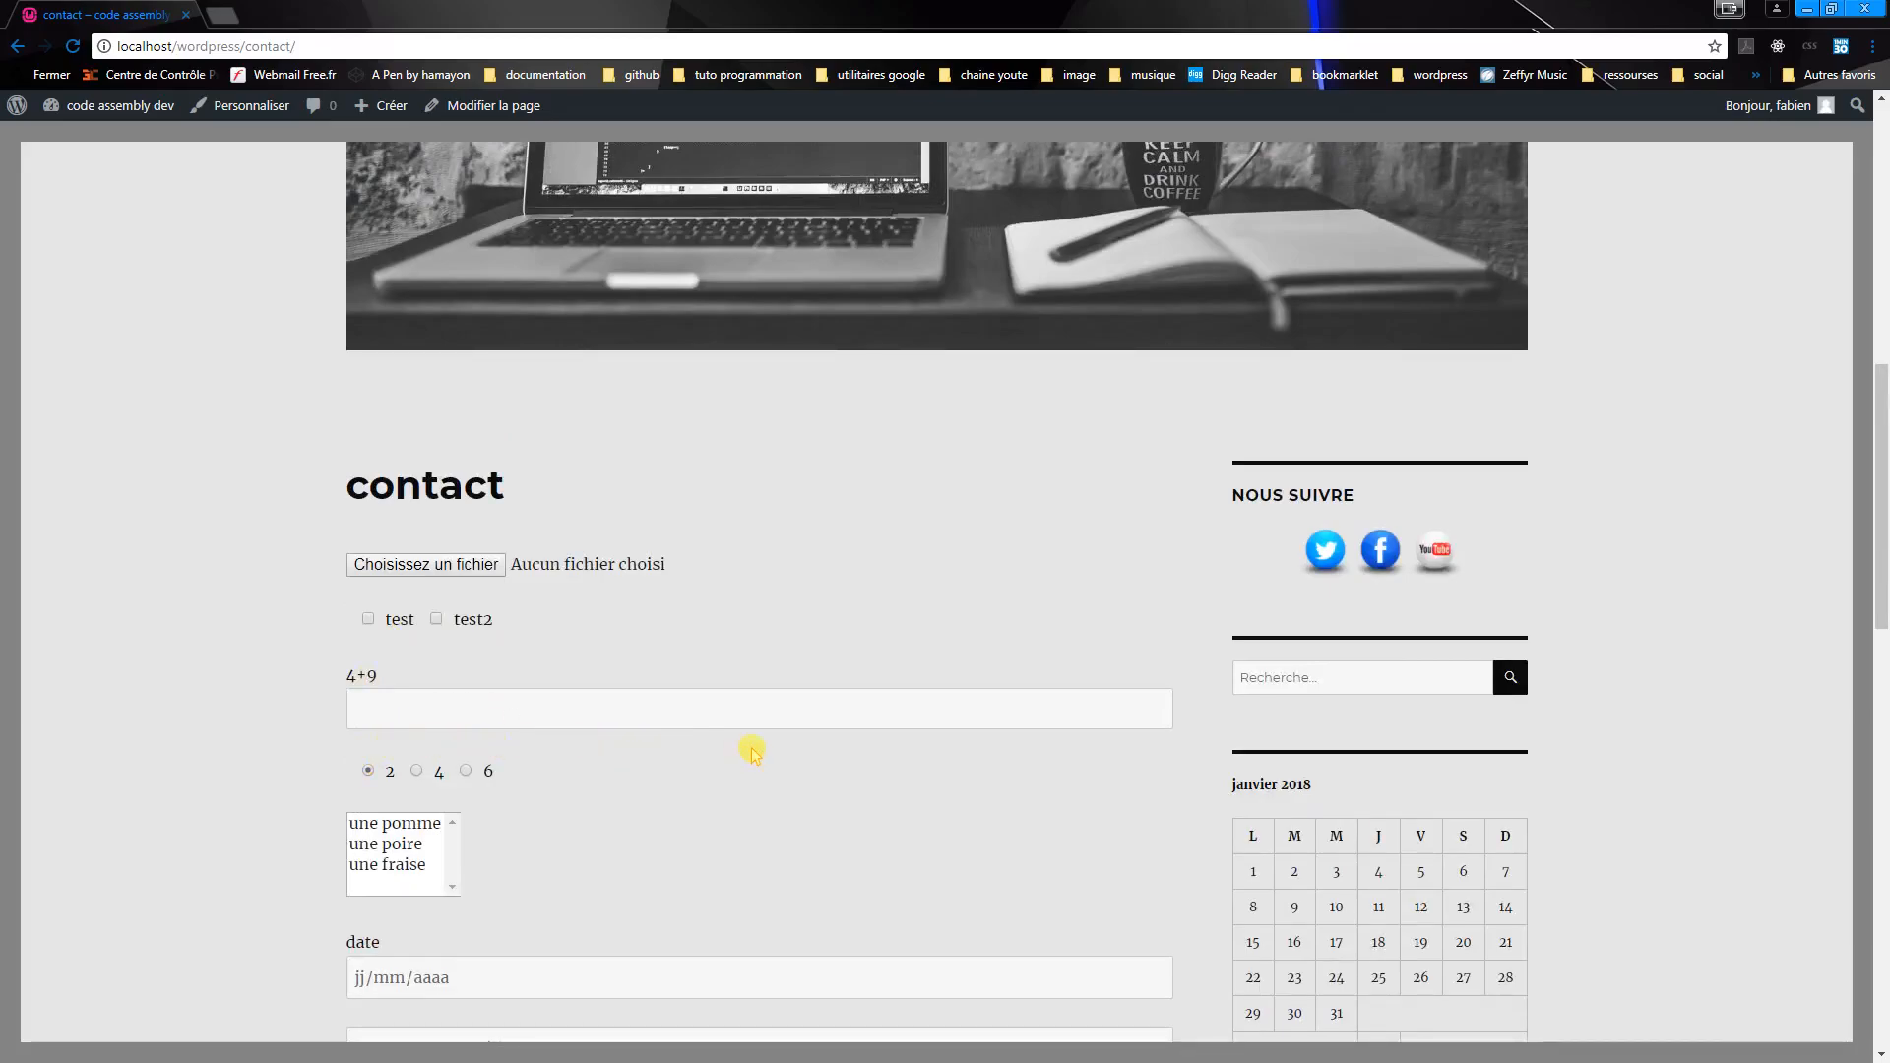
pyautogui.scroll(-7, 750, 753)
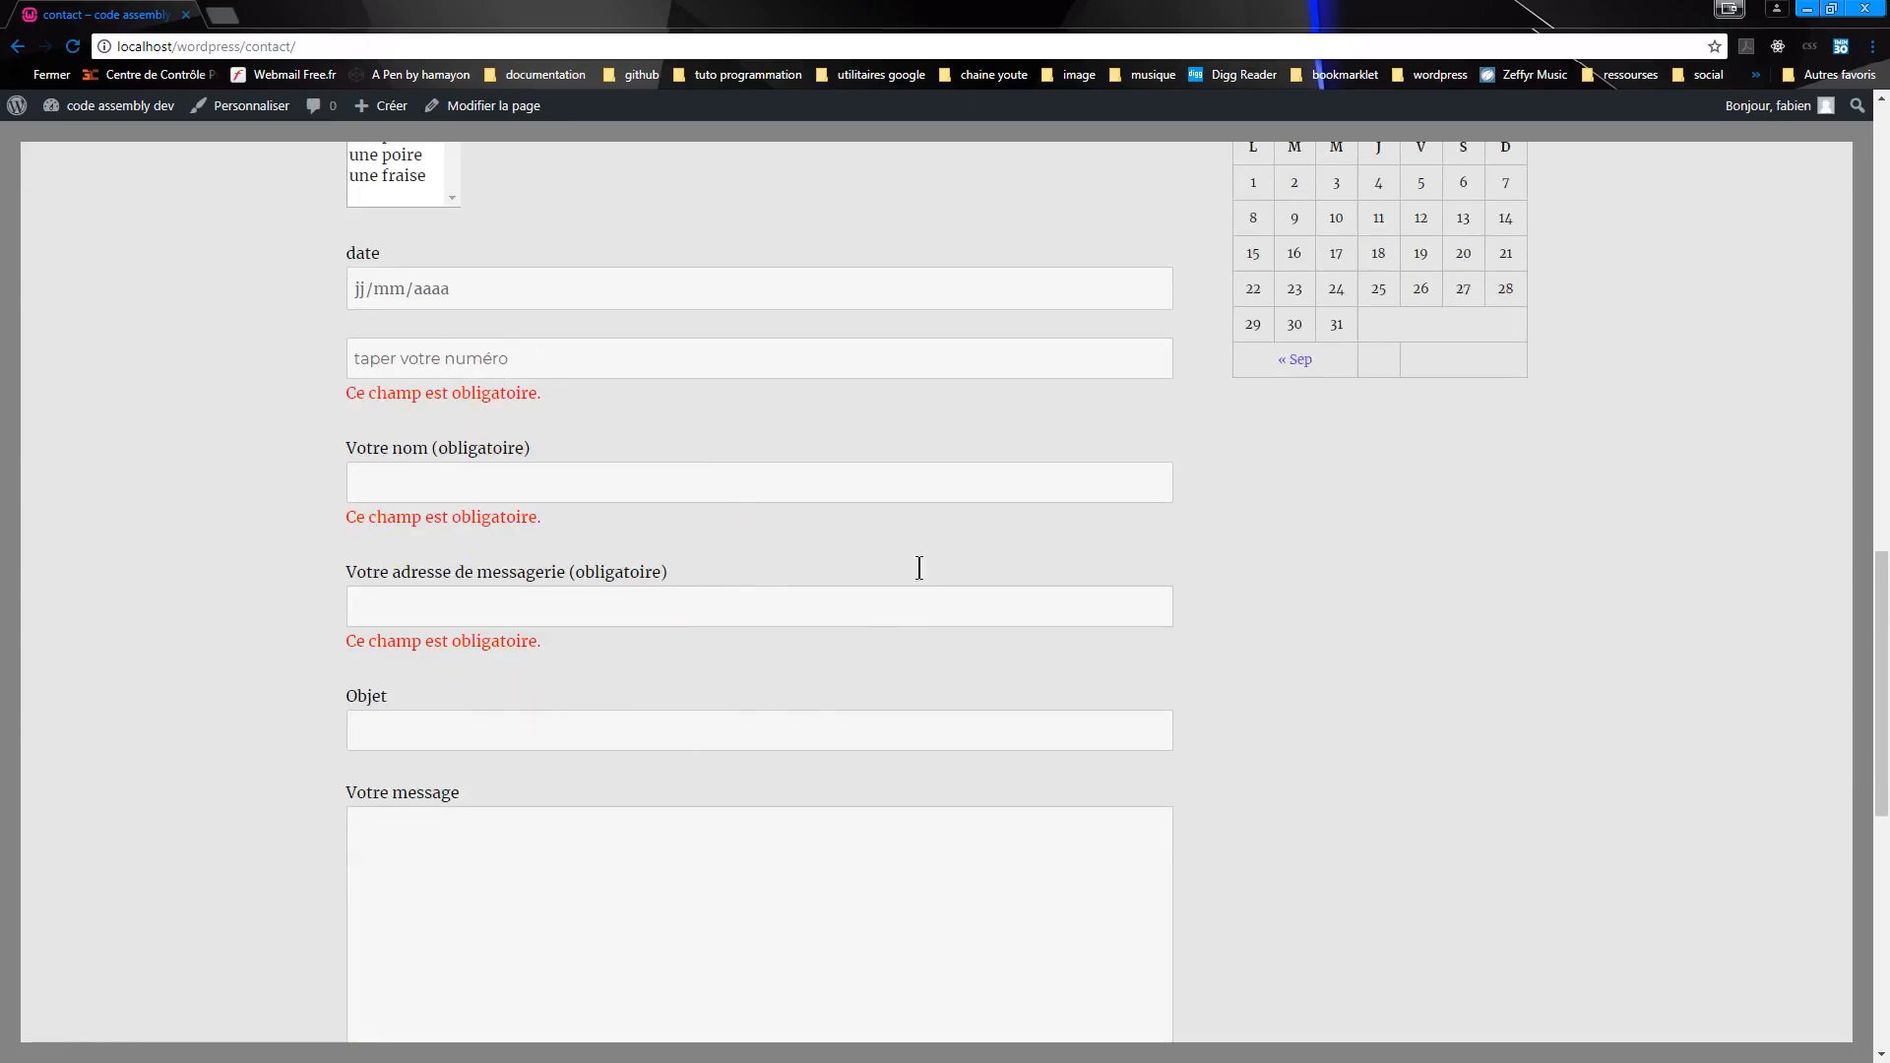
pyautogui.scroll(3, 551, 448)
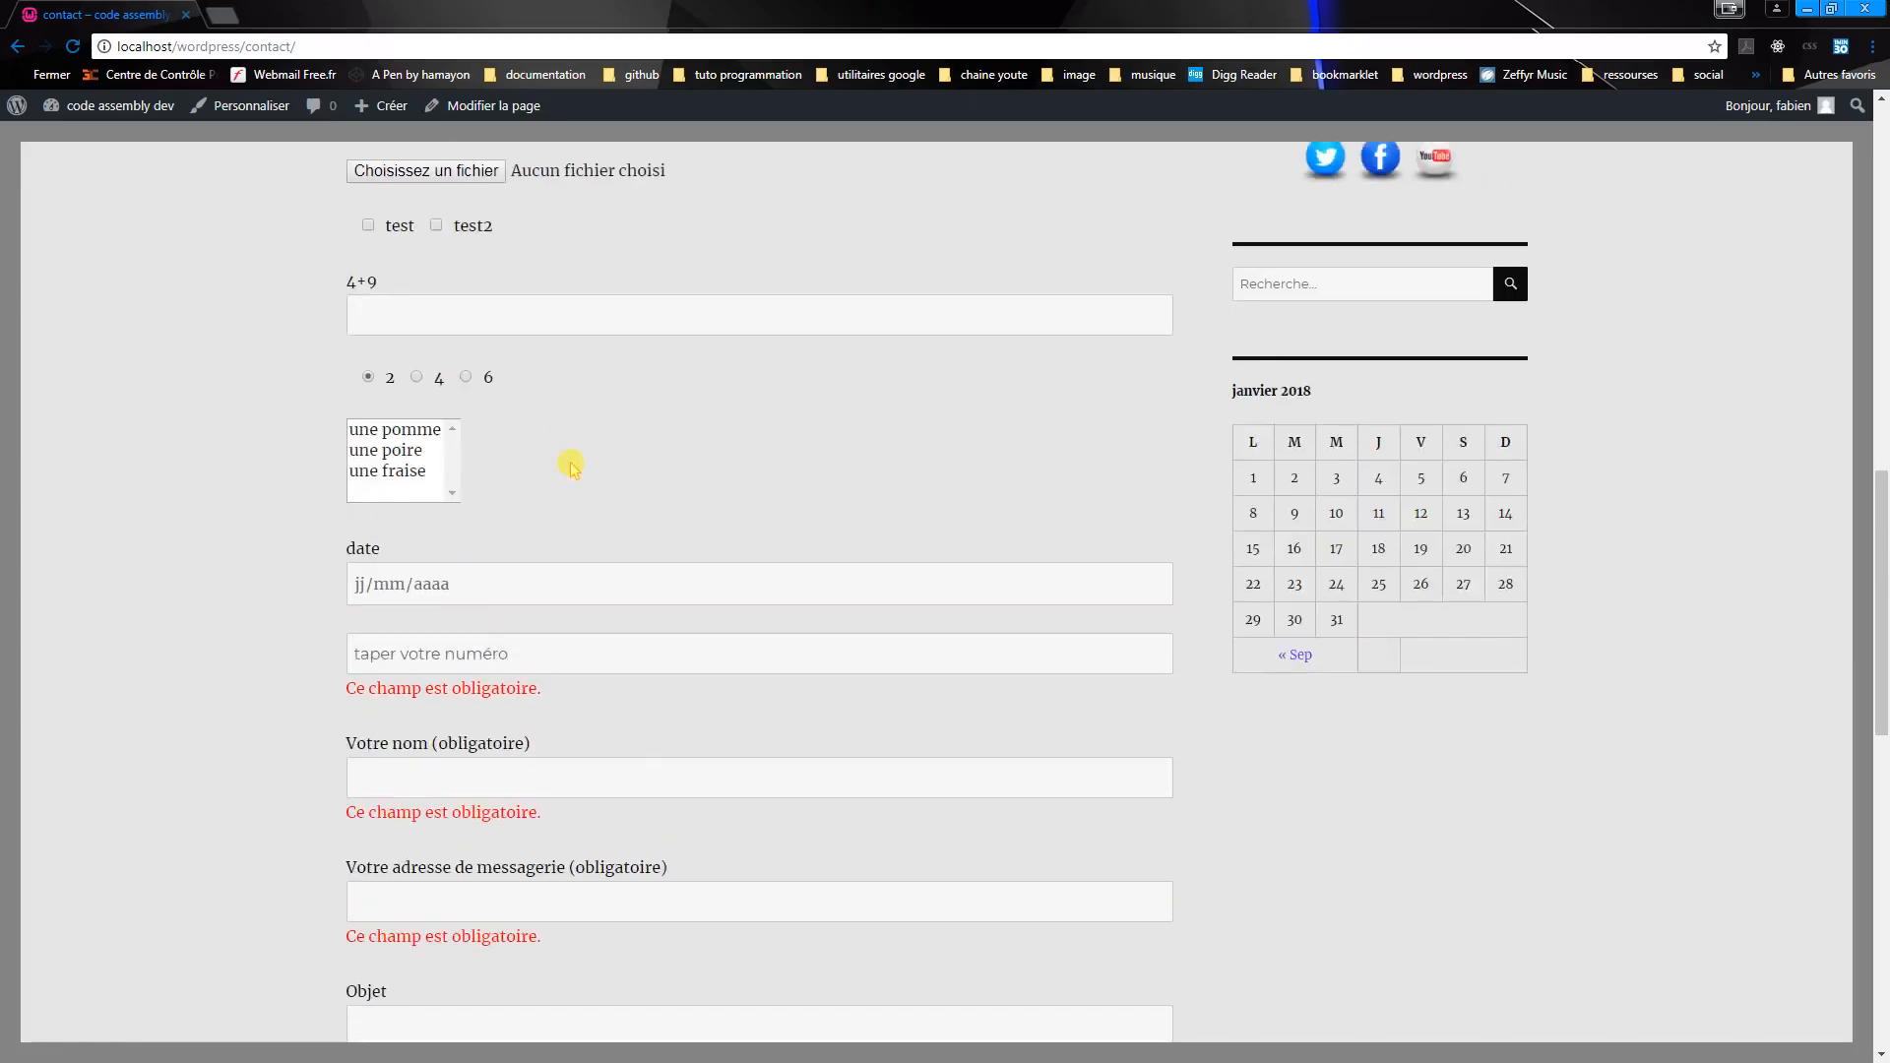
pyautogui.scroll(2, 568, 456)
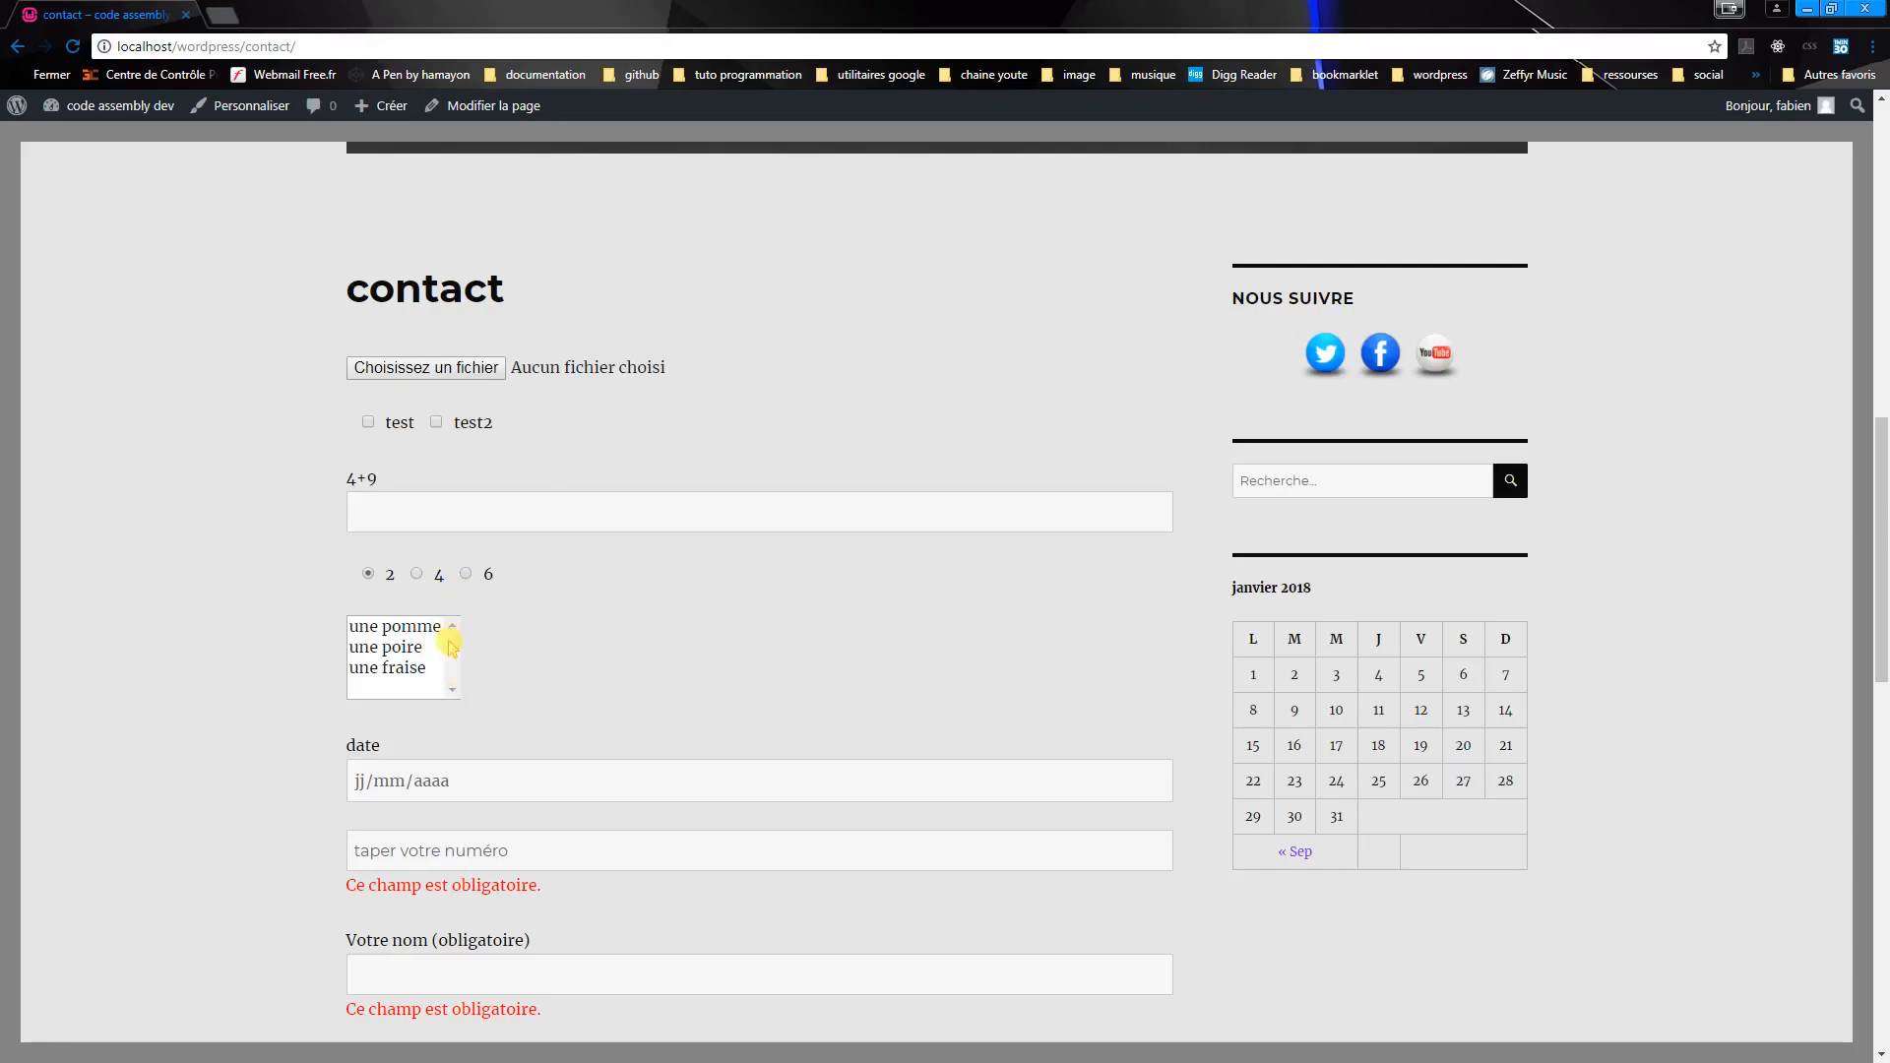
# - Test the fruit list by selecting "une poire", "une fraise" and "une pomme" in turn
pyautogui.click(453, 686)
pyautogui.click(409, 644)
pyautogui.click(423, 667)
pyautogui.click(412, 645)
pyautogui.click(412, 627)
# - Look at the date field's calendar picker and close it without choosing a date
pyautogui.scroll(-5, 384, 625)
pyautogui.click(356, 287)
pyautogui.click(1153, 287)
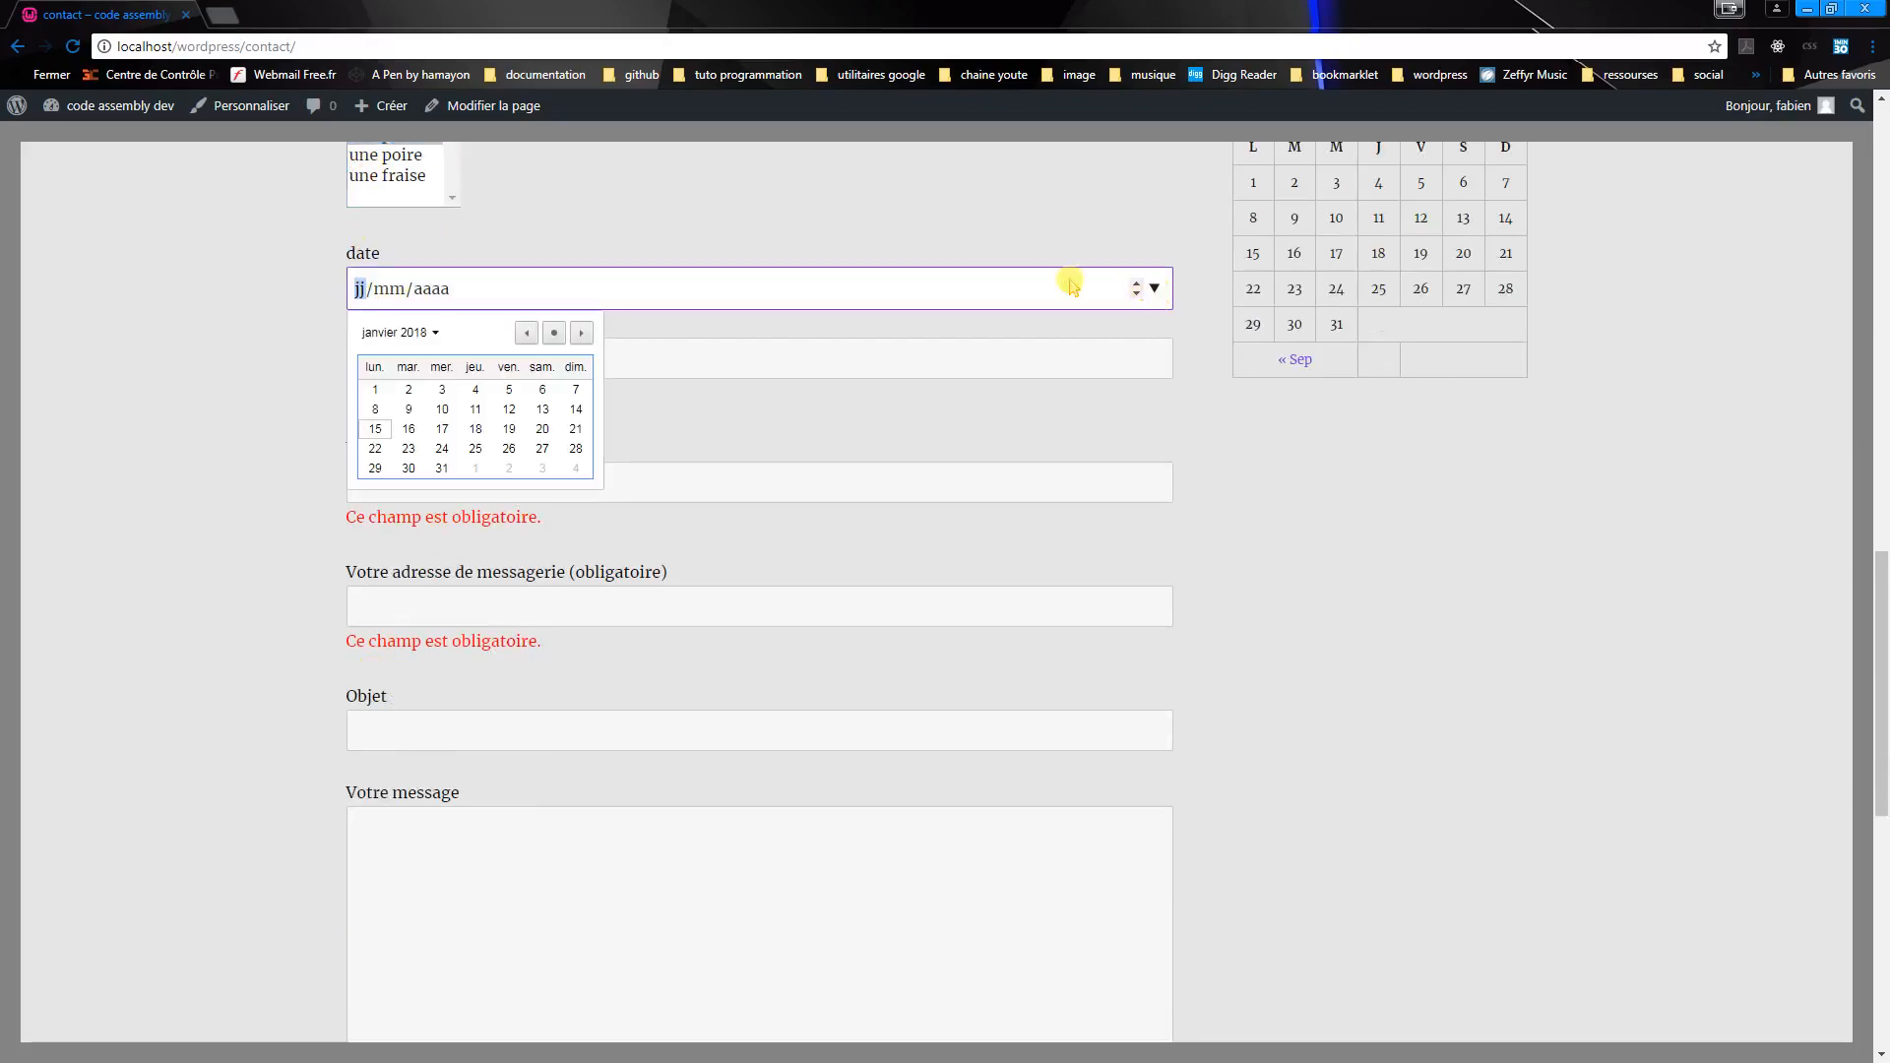
pyautogui.click(612, 246)
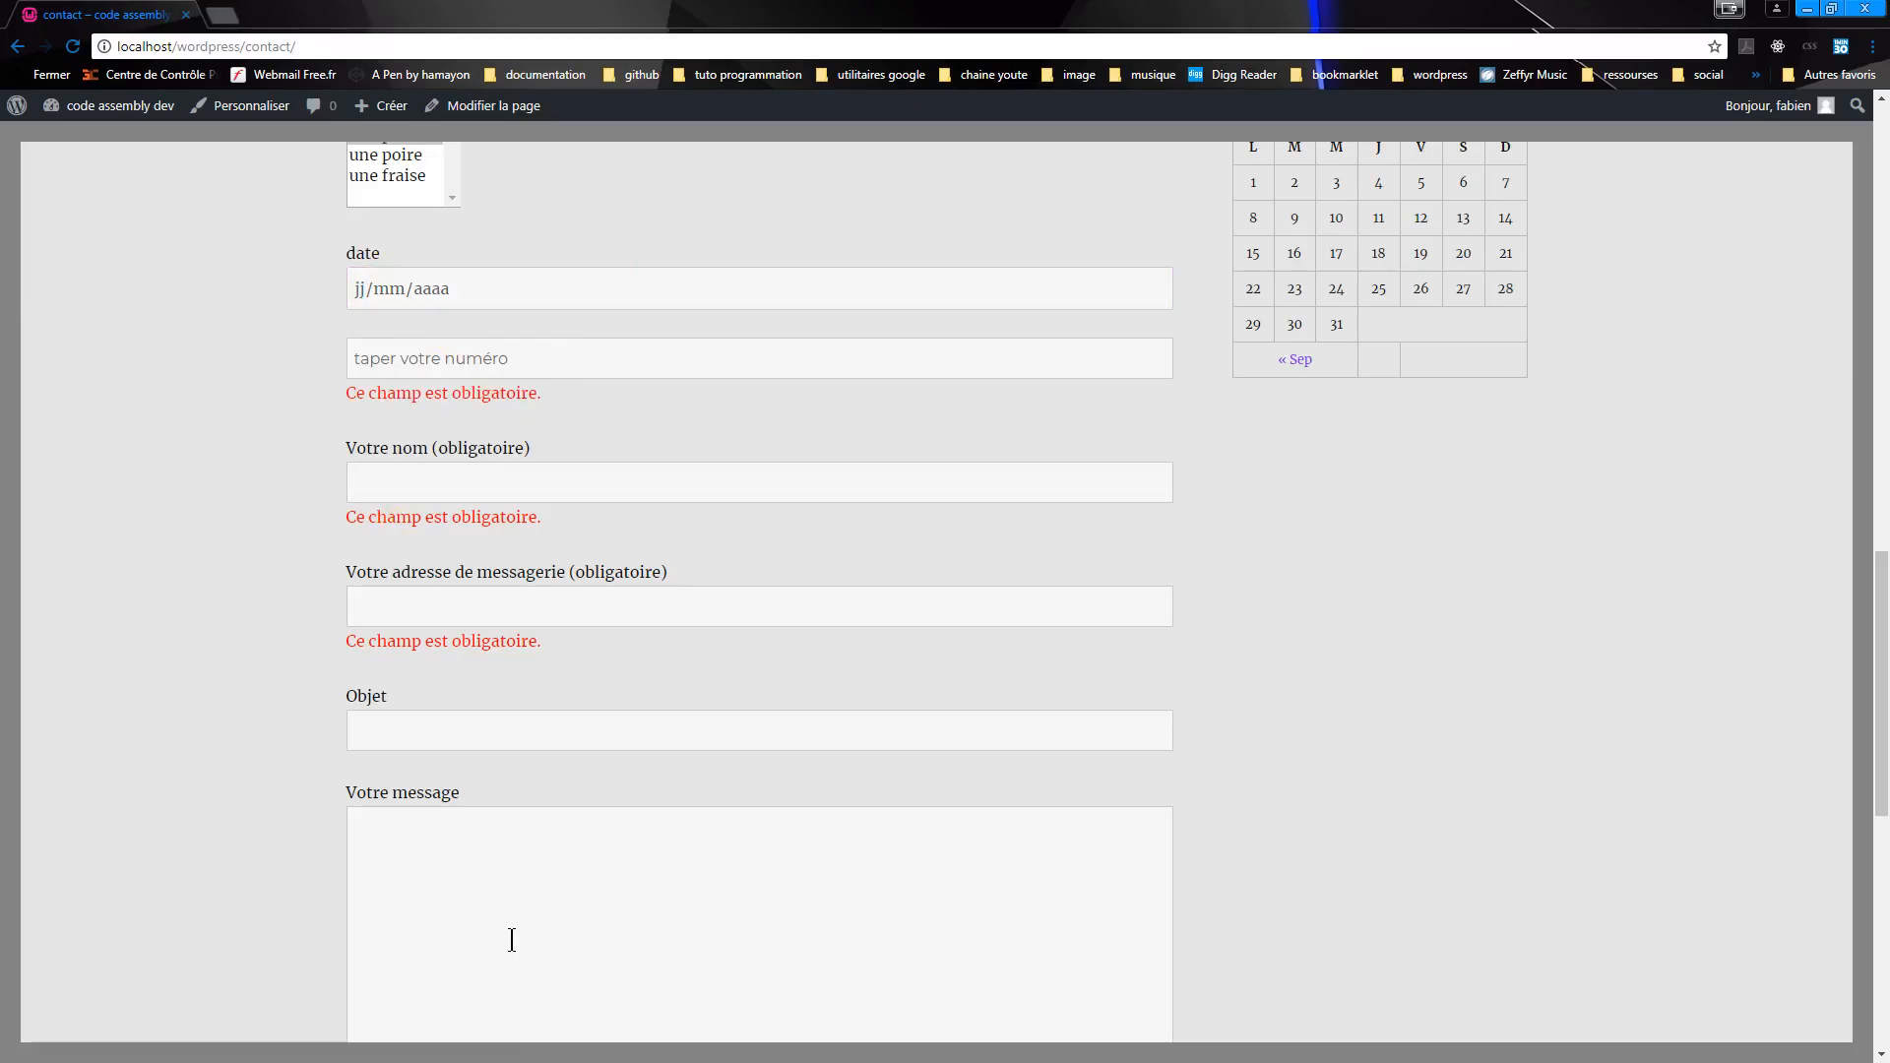
# - Return to the WordPress dashboard and open "Formulaire de contact 1" for editing
pyautogui.click(89, 108)
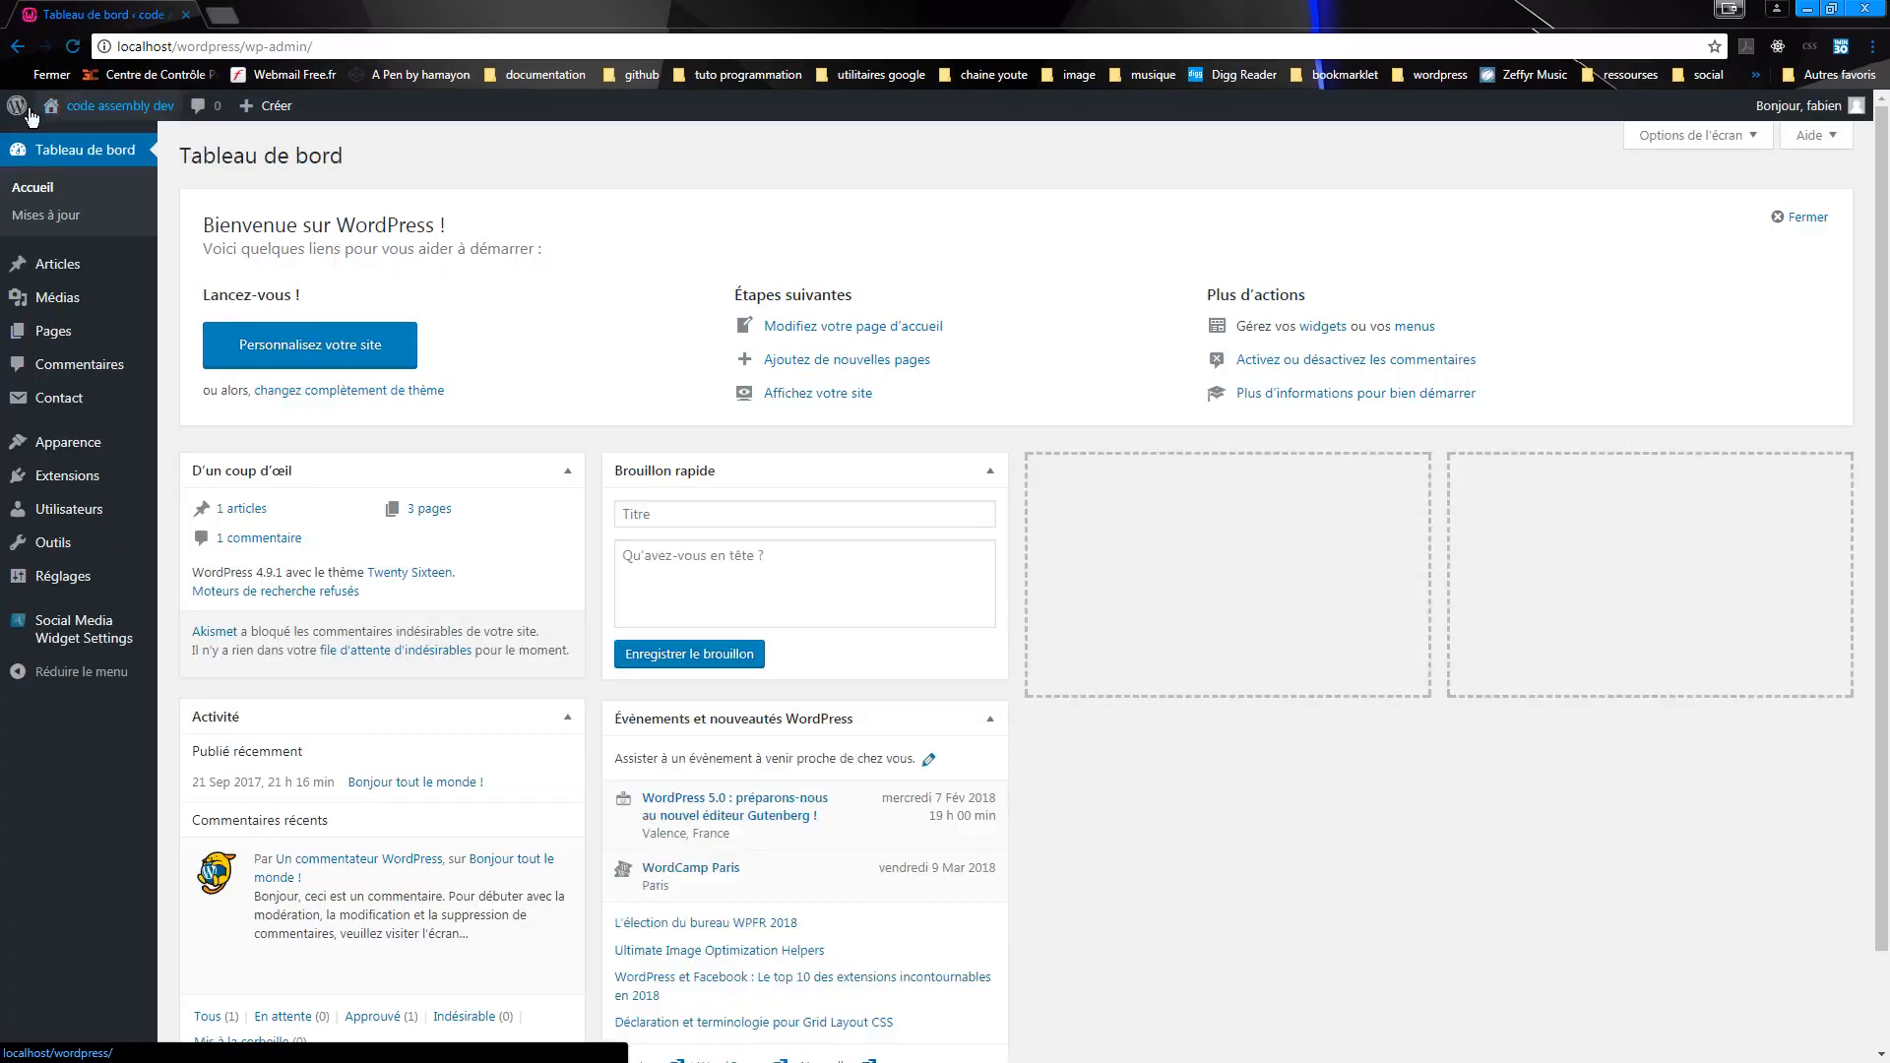
pyautogui.moveTo(61, 480)
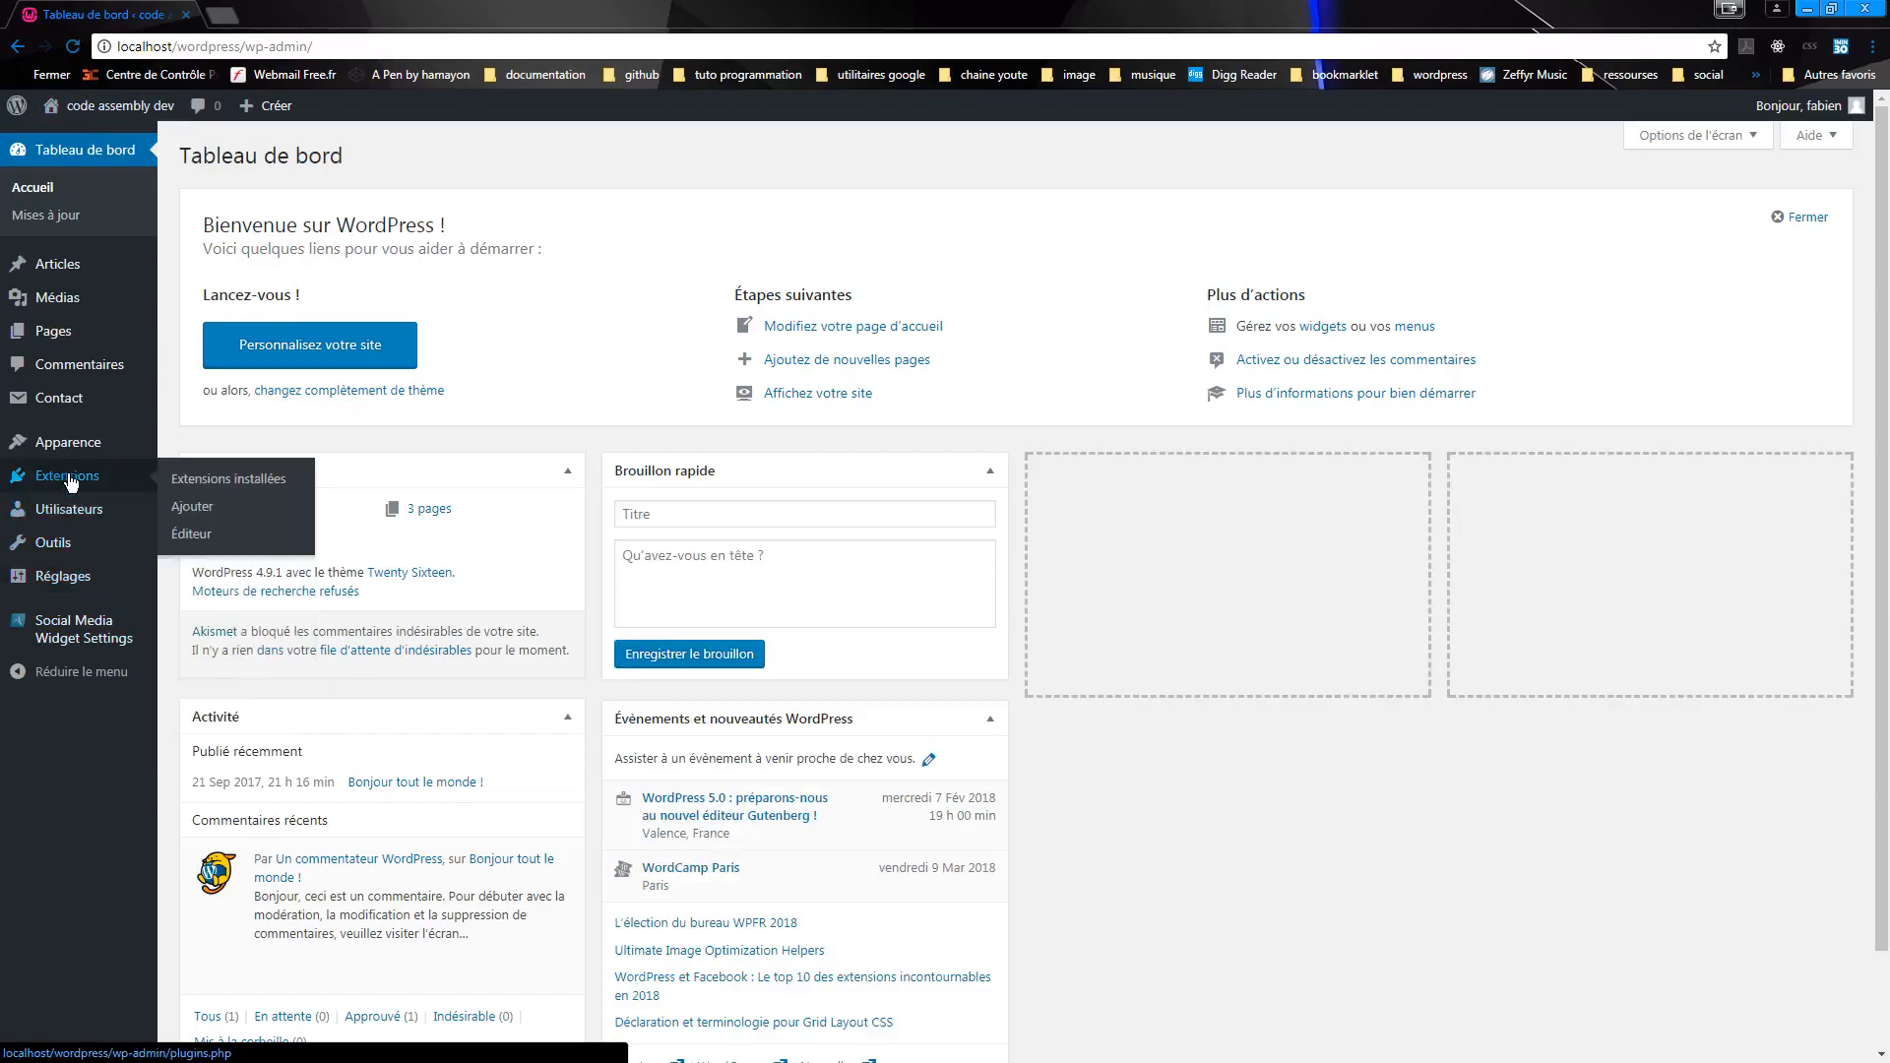
pyautogui.click(198, 484)
pyautogui.click(239, 499)
pyautogui.click(256, 545)
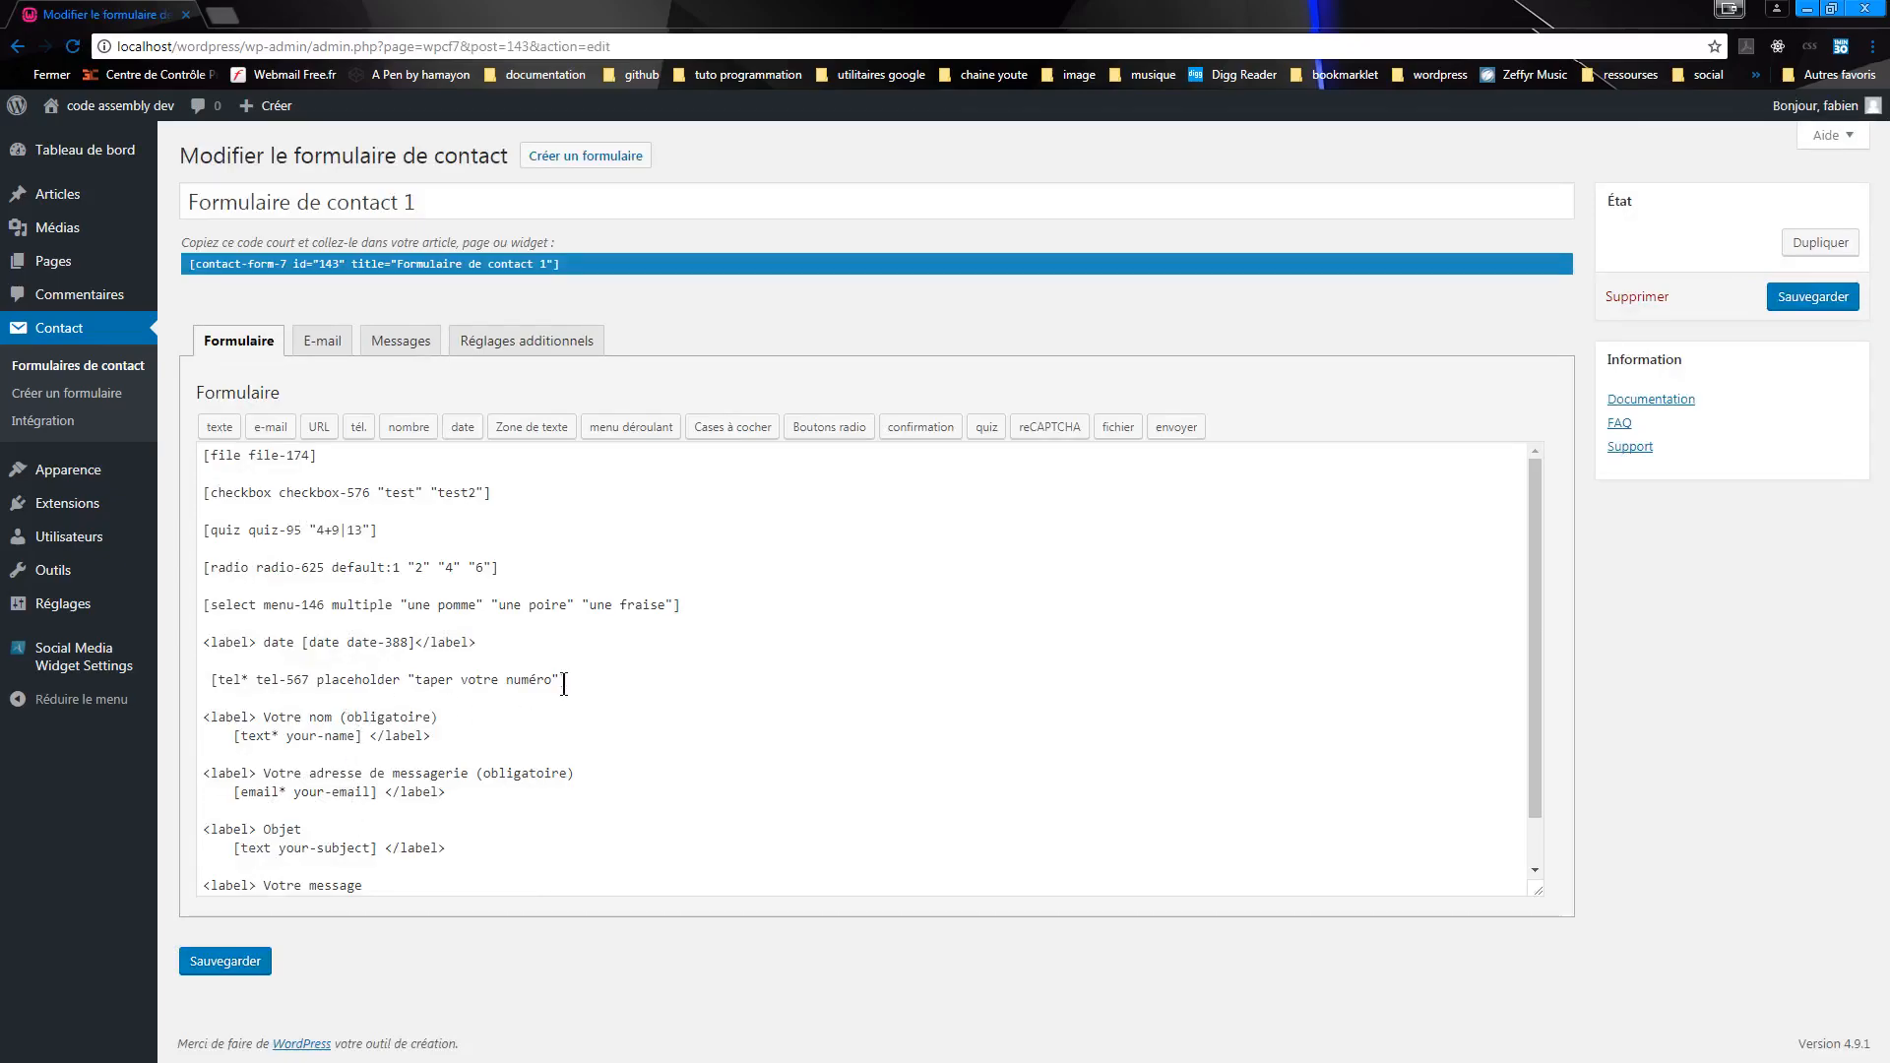
# - Delete the file, checkbox, quiz, radio, select, date and telephone tags from the form template and save the form
pyautogui.moveTo(569, 682); pyautogui.dragTo(202, 451)
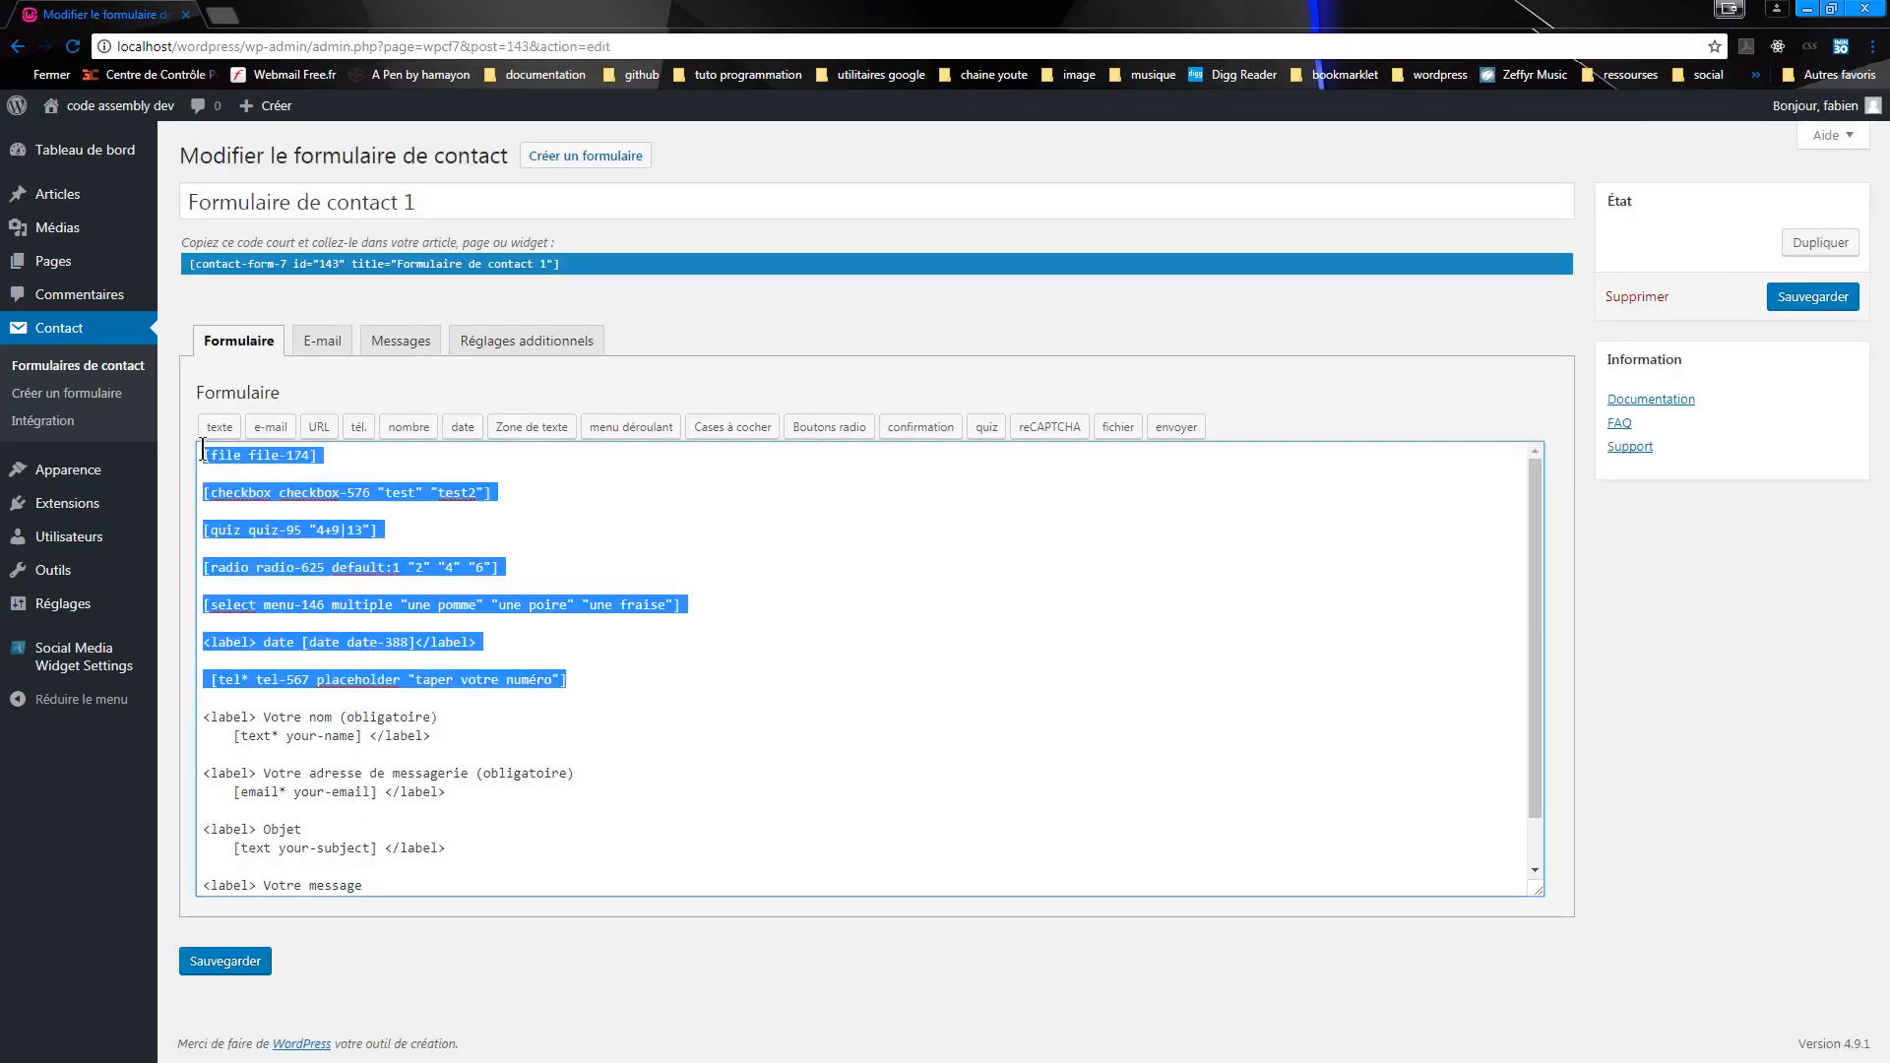
pyautogui.press('BackSpace')
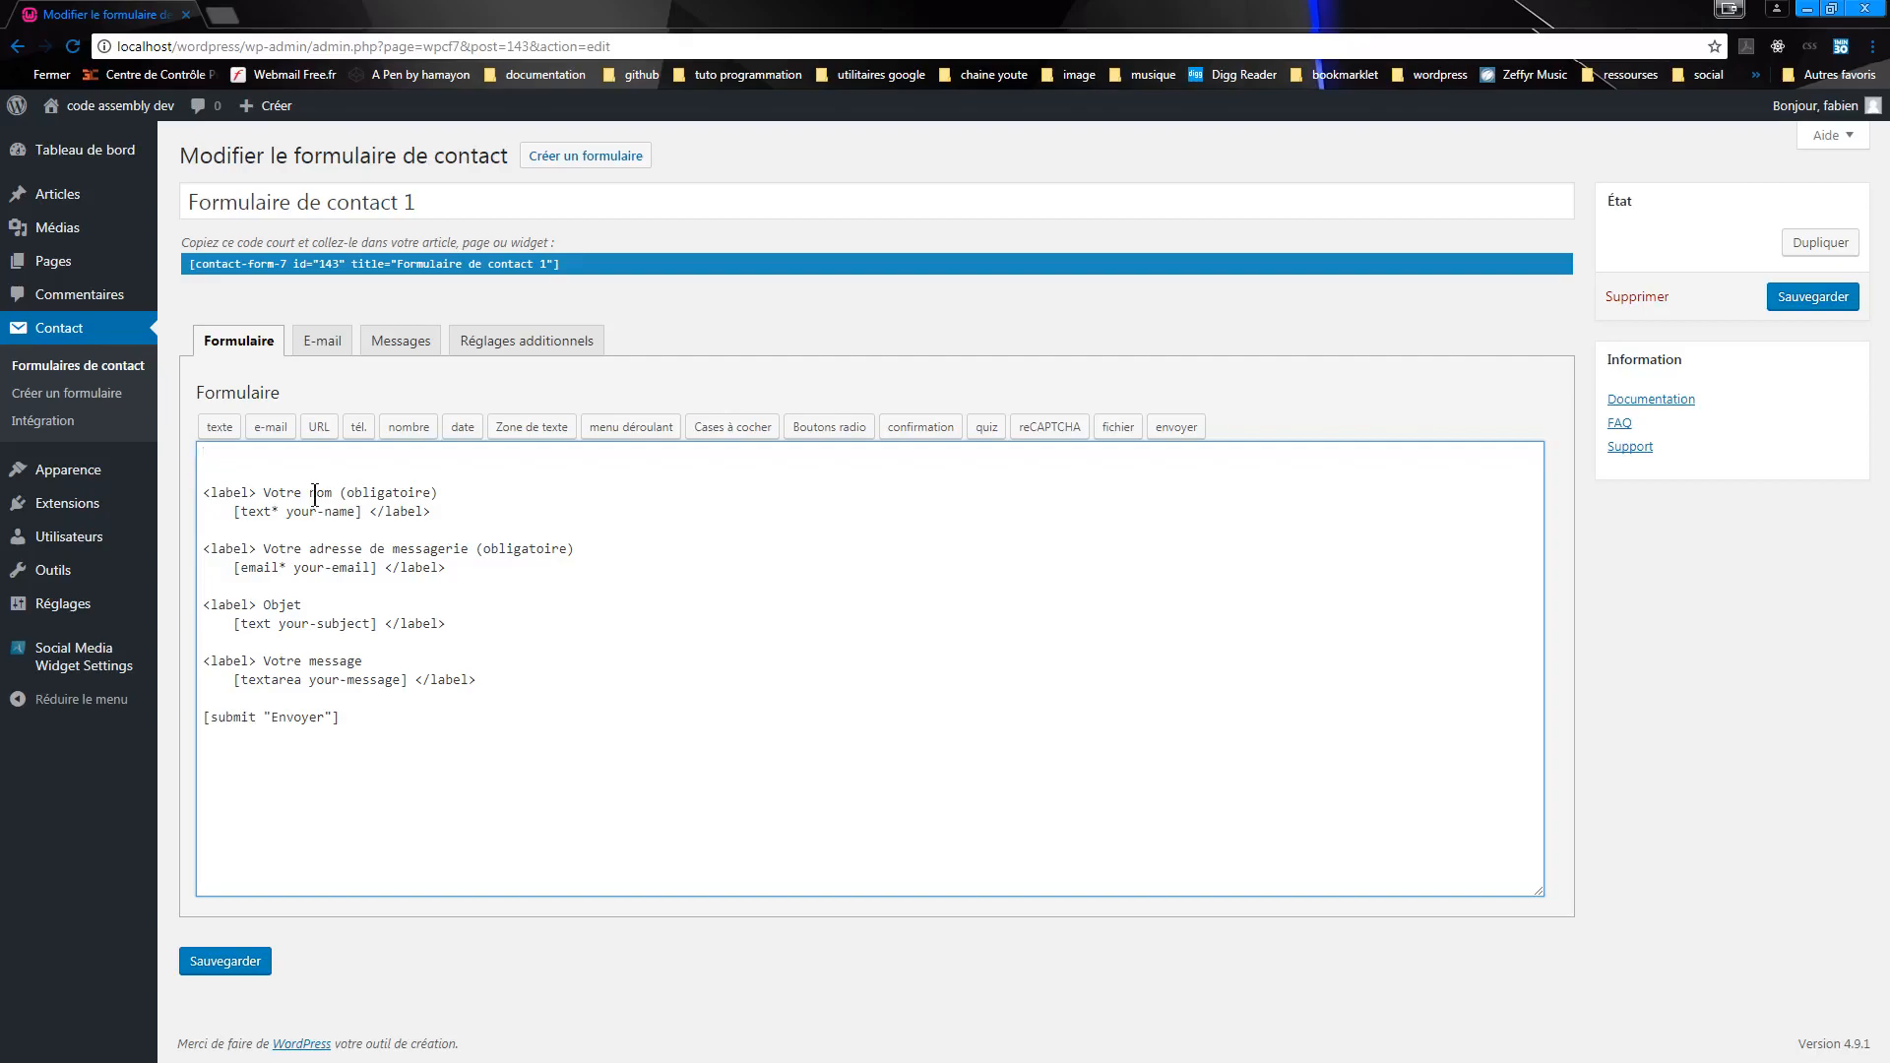
pyautogui.press('Delete')
pyautogui.click(1807, 303)
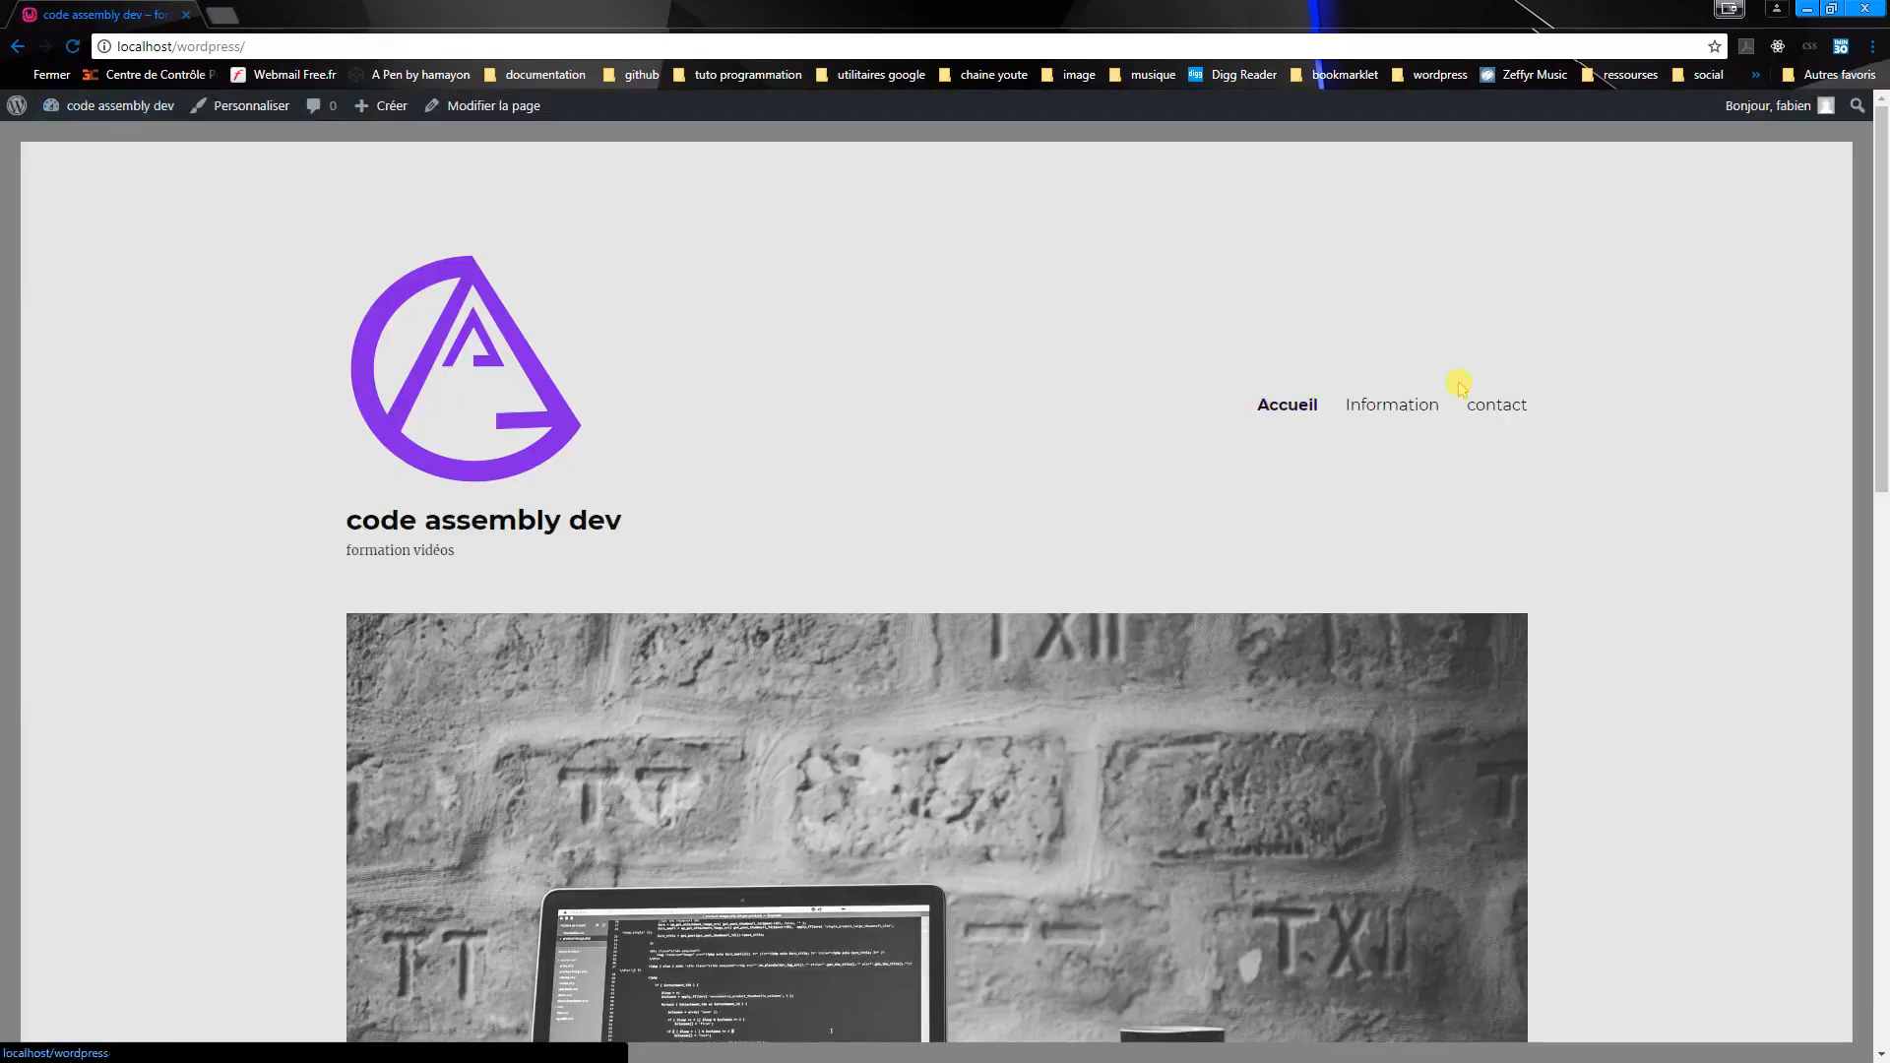
# - Display the site's contact page and fill in the form's sender name and e-mail address
pyautogui.click(1496, 405)
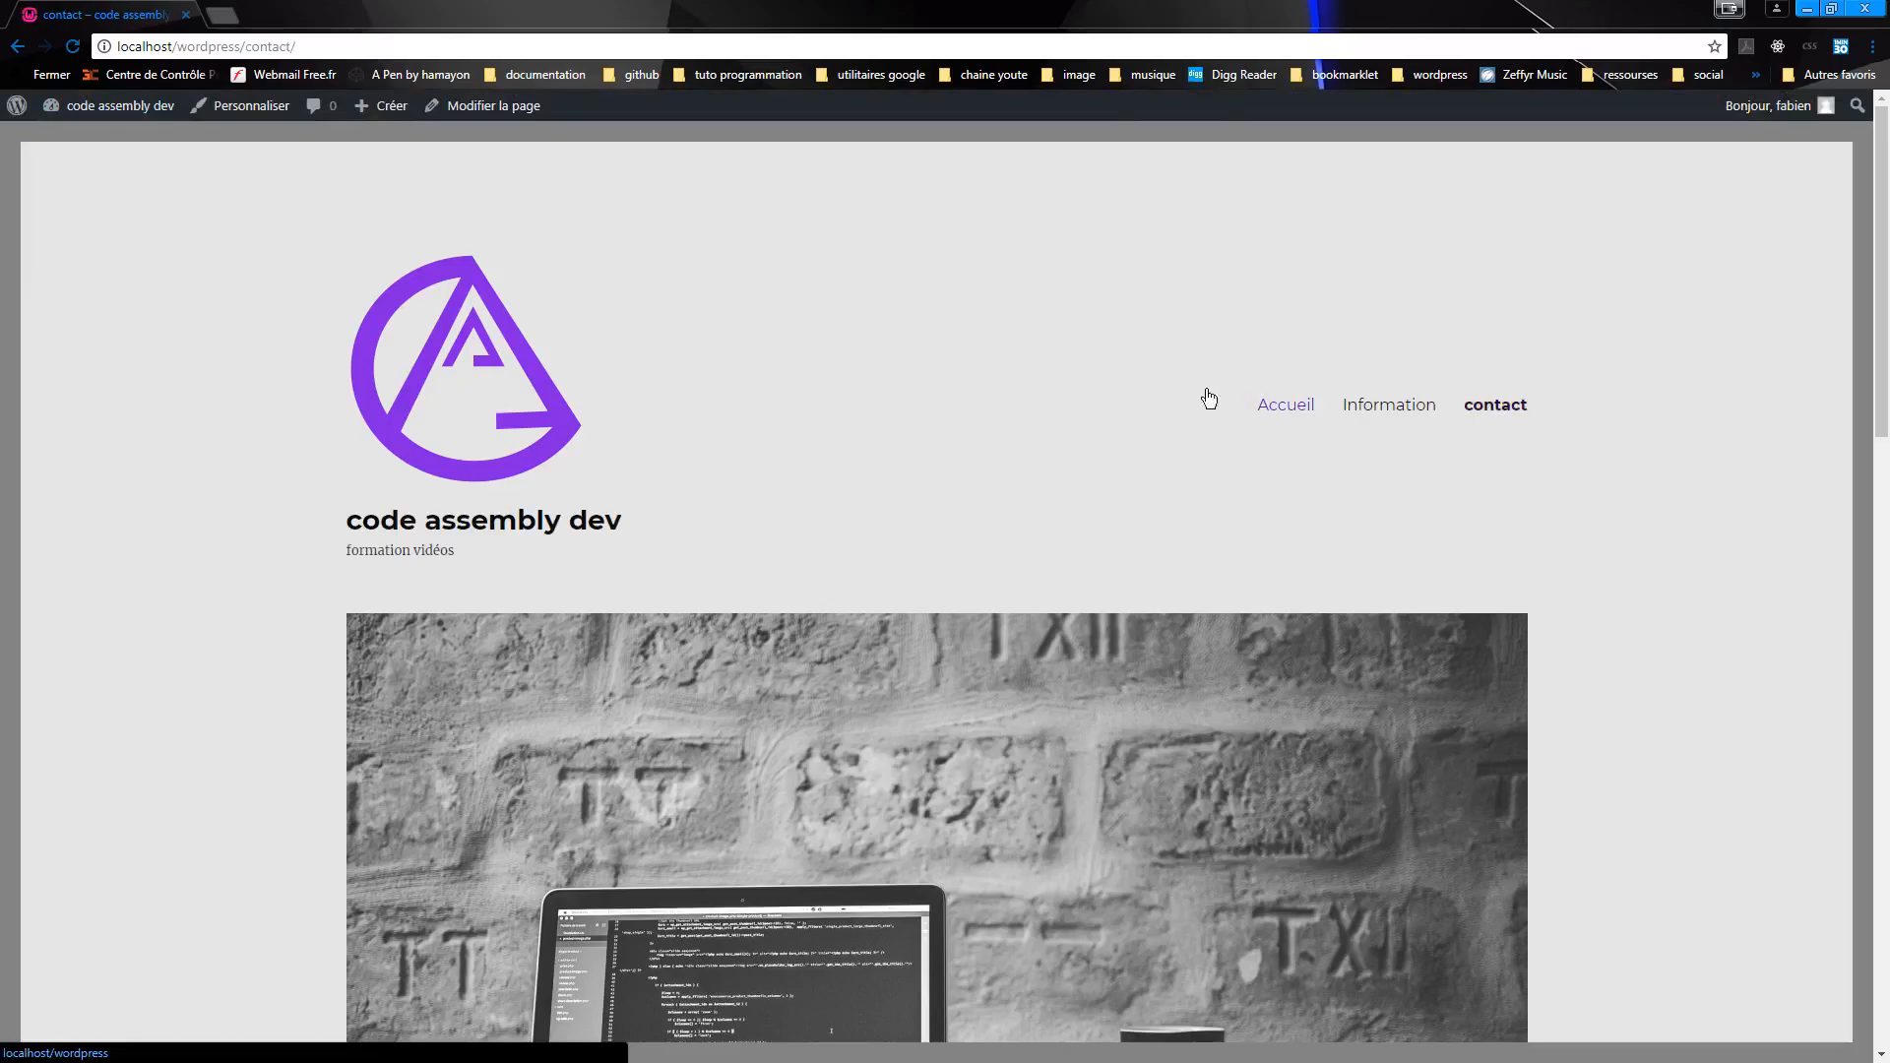
pyautogui.scroll(-10, 687, 421)
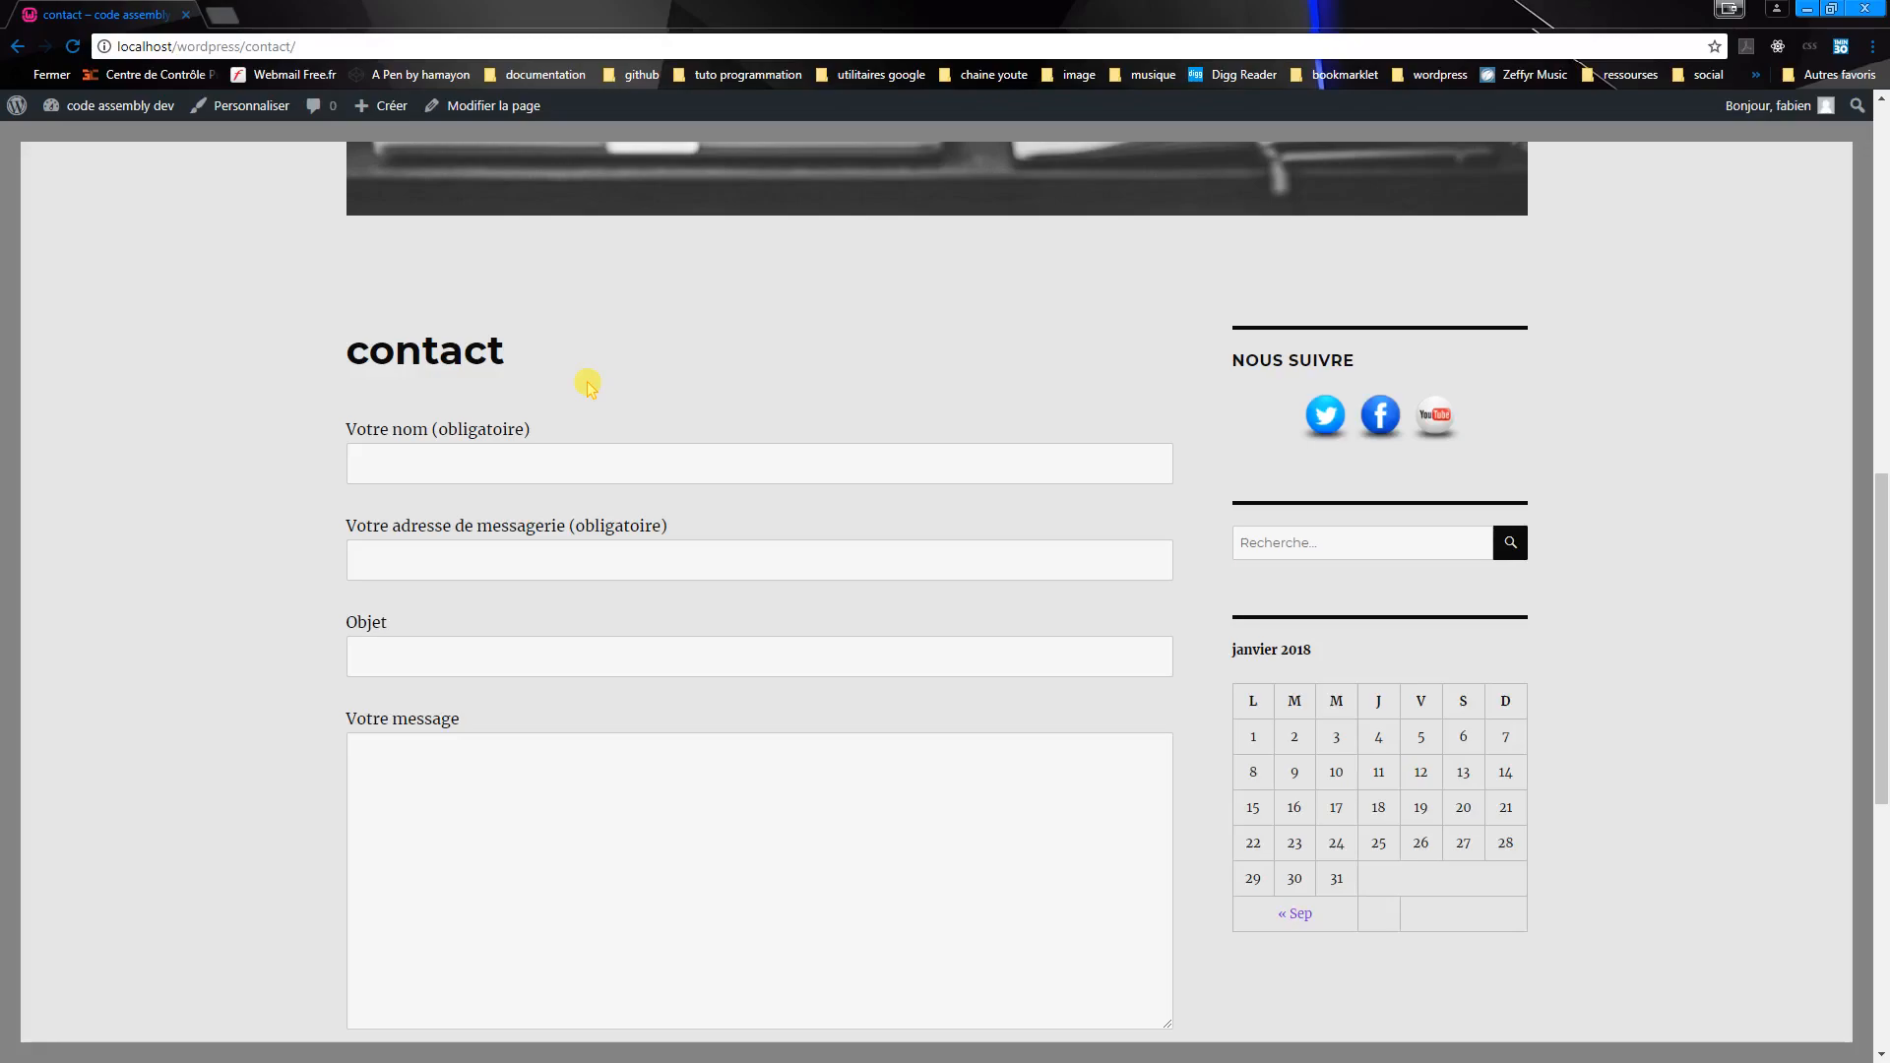
pyautogui.click(610, 470)
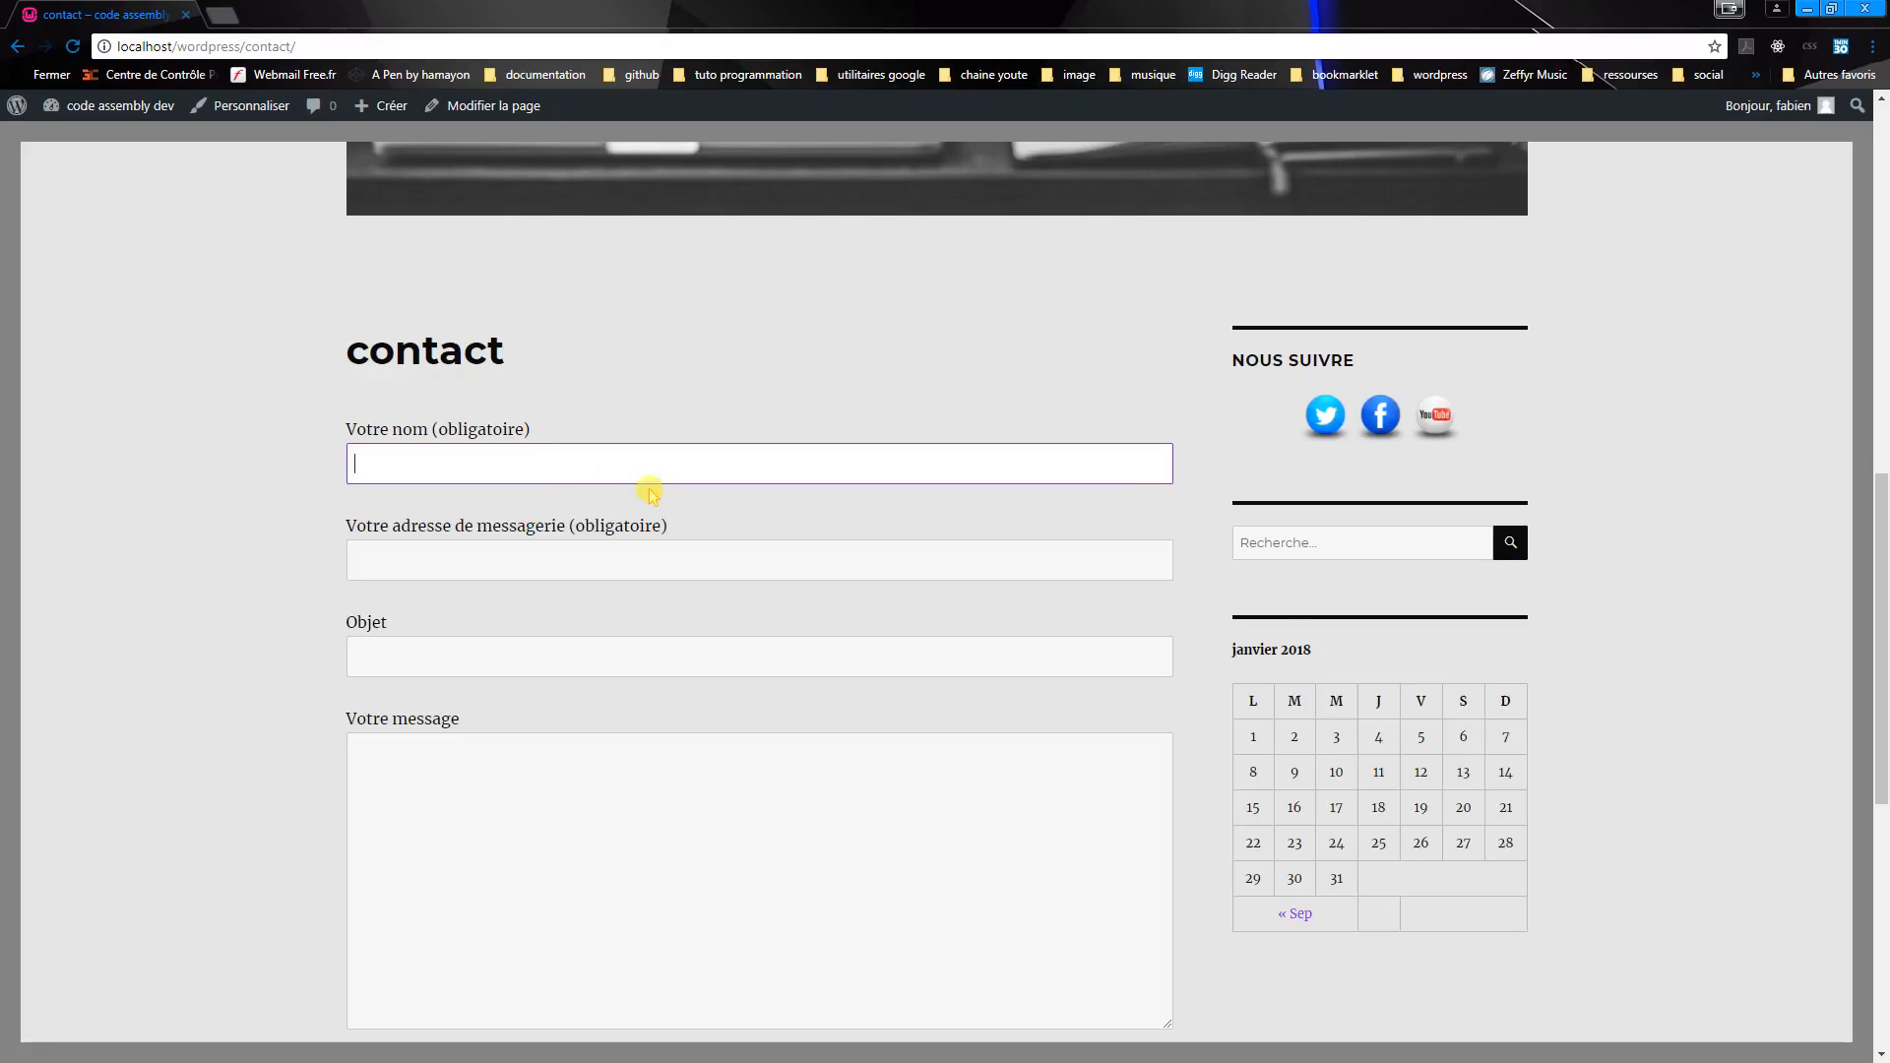
pyautogui.write('totot')
pyautogui.press('BackSpace')
pyautogui.click(599, 548)
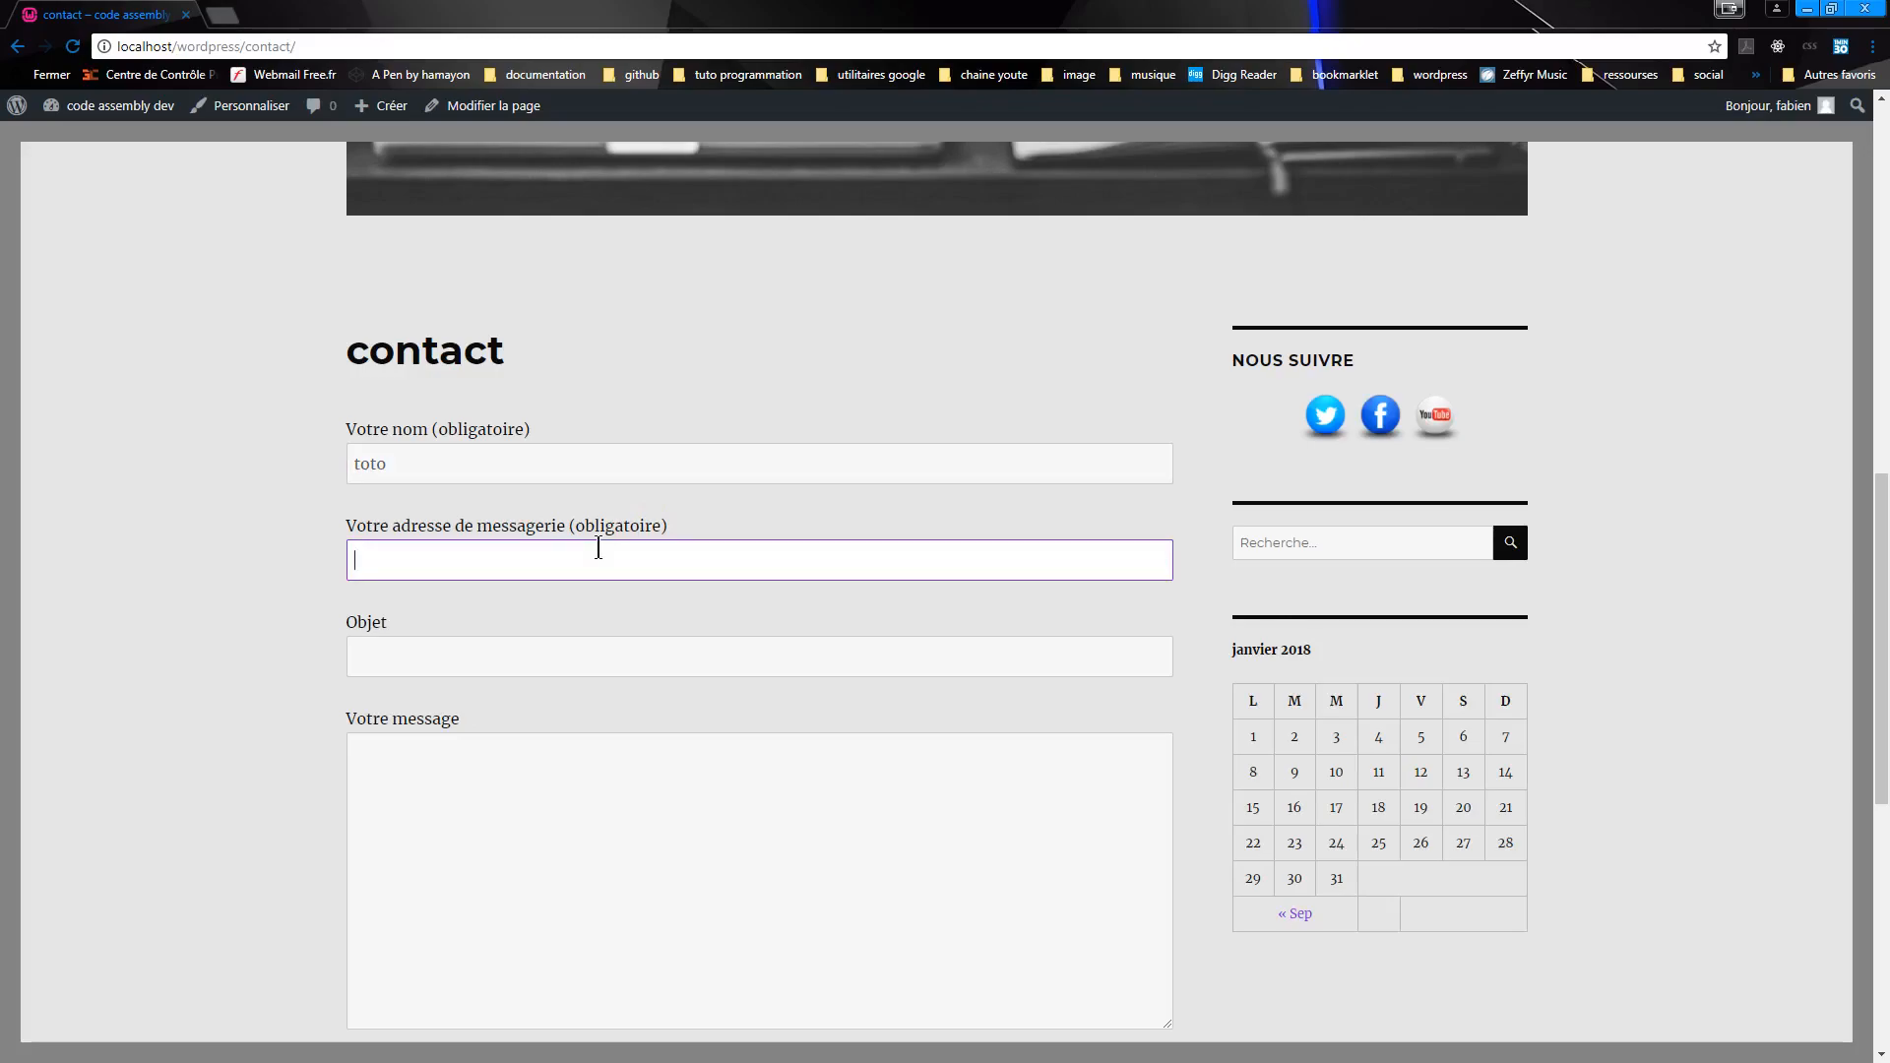
pyautogui.write('test@gmail.com')
# - Set the subject to "test" and the message to "encore un test", and send the contact form
pyautogui.click(423, 662)
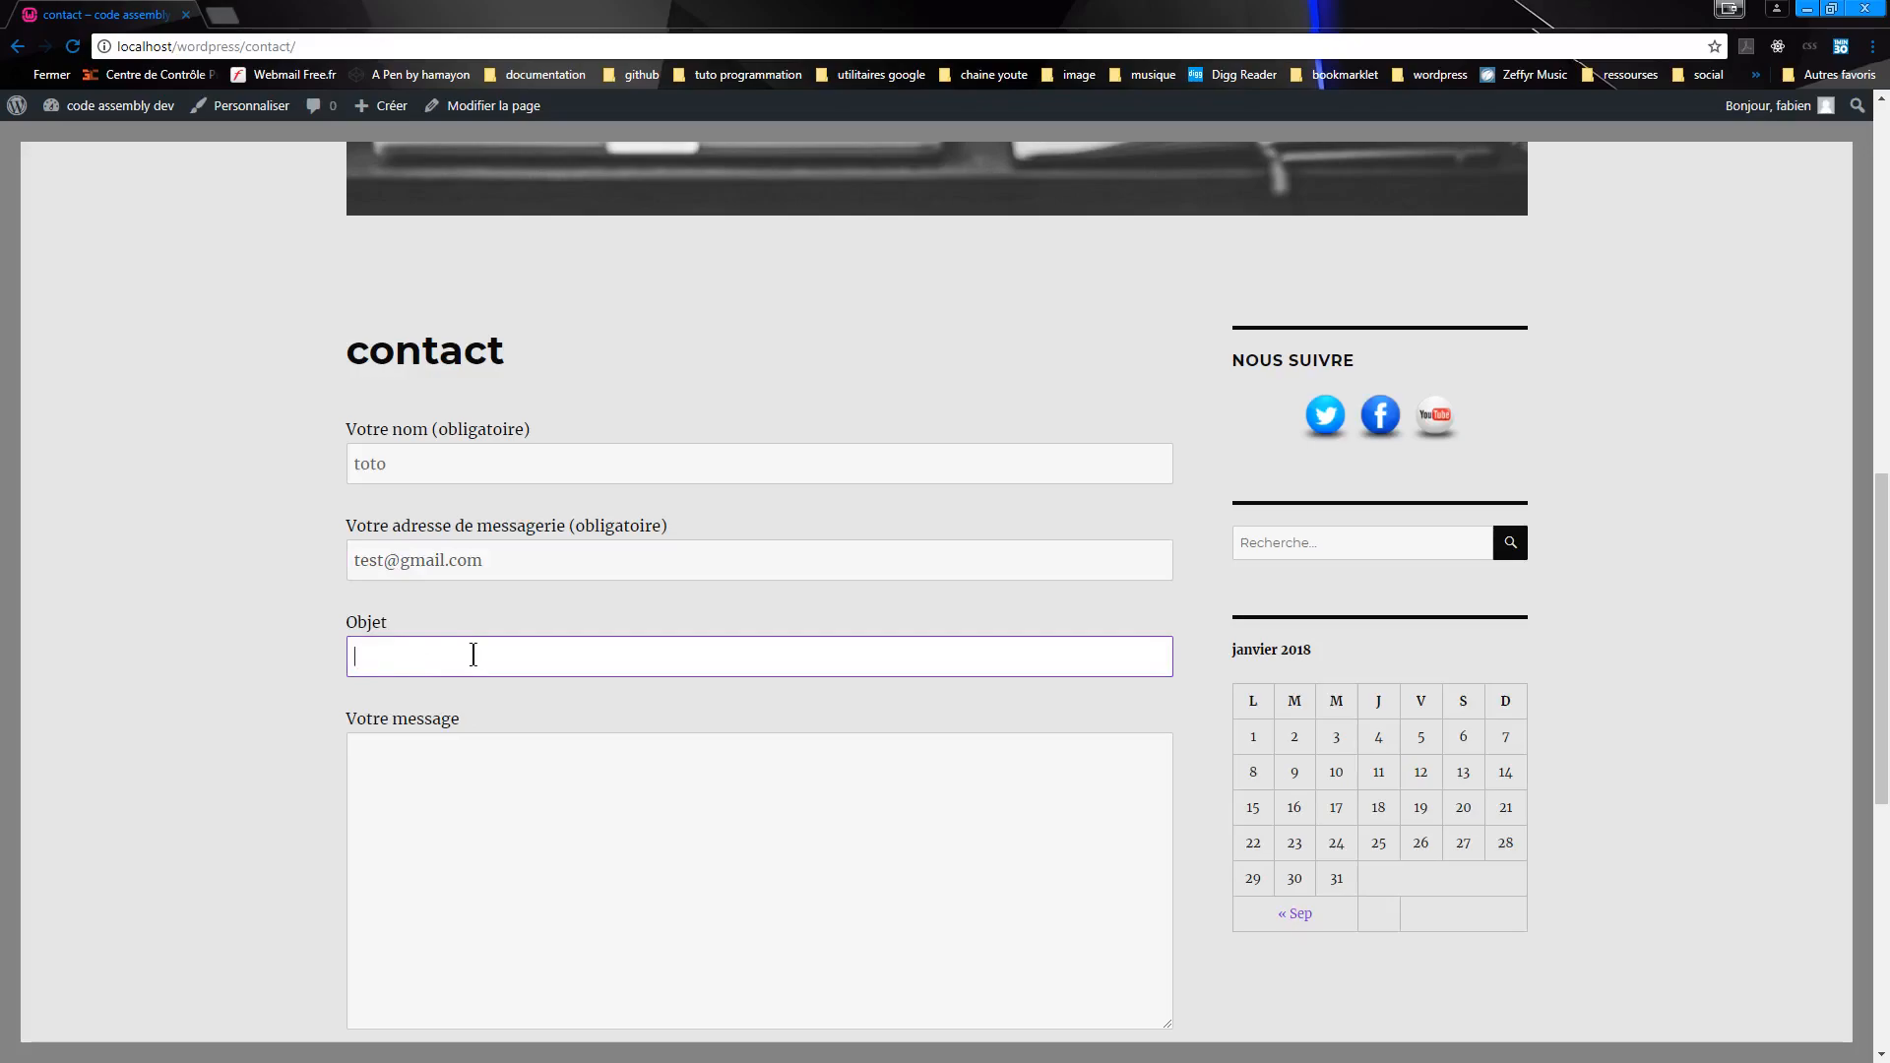
pyautogui.write('test')
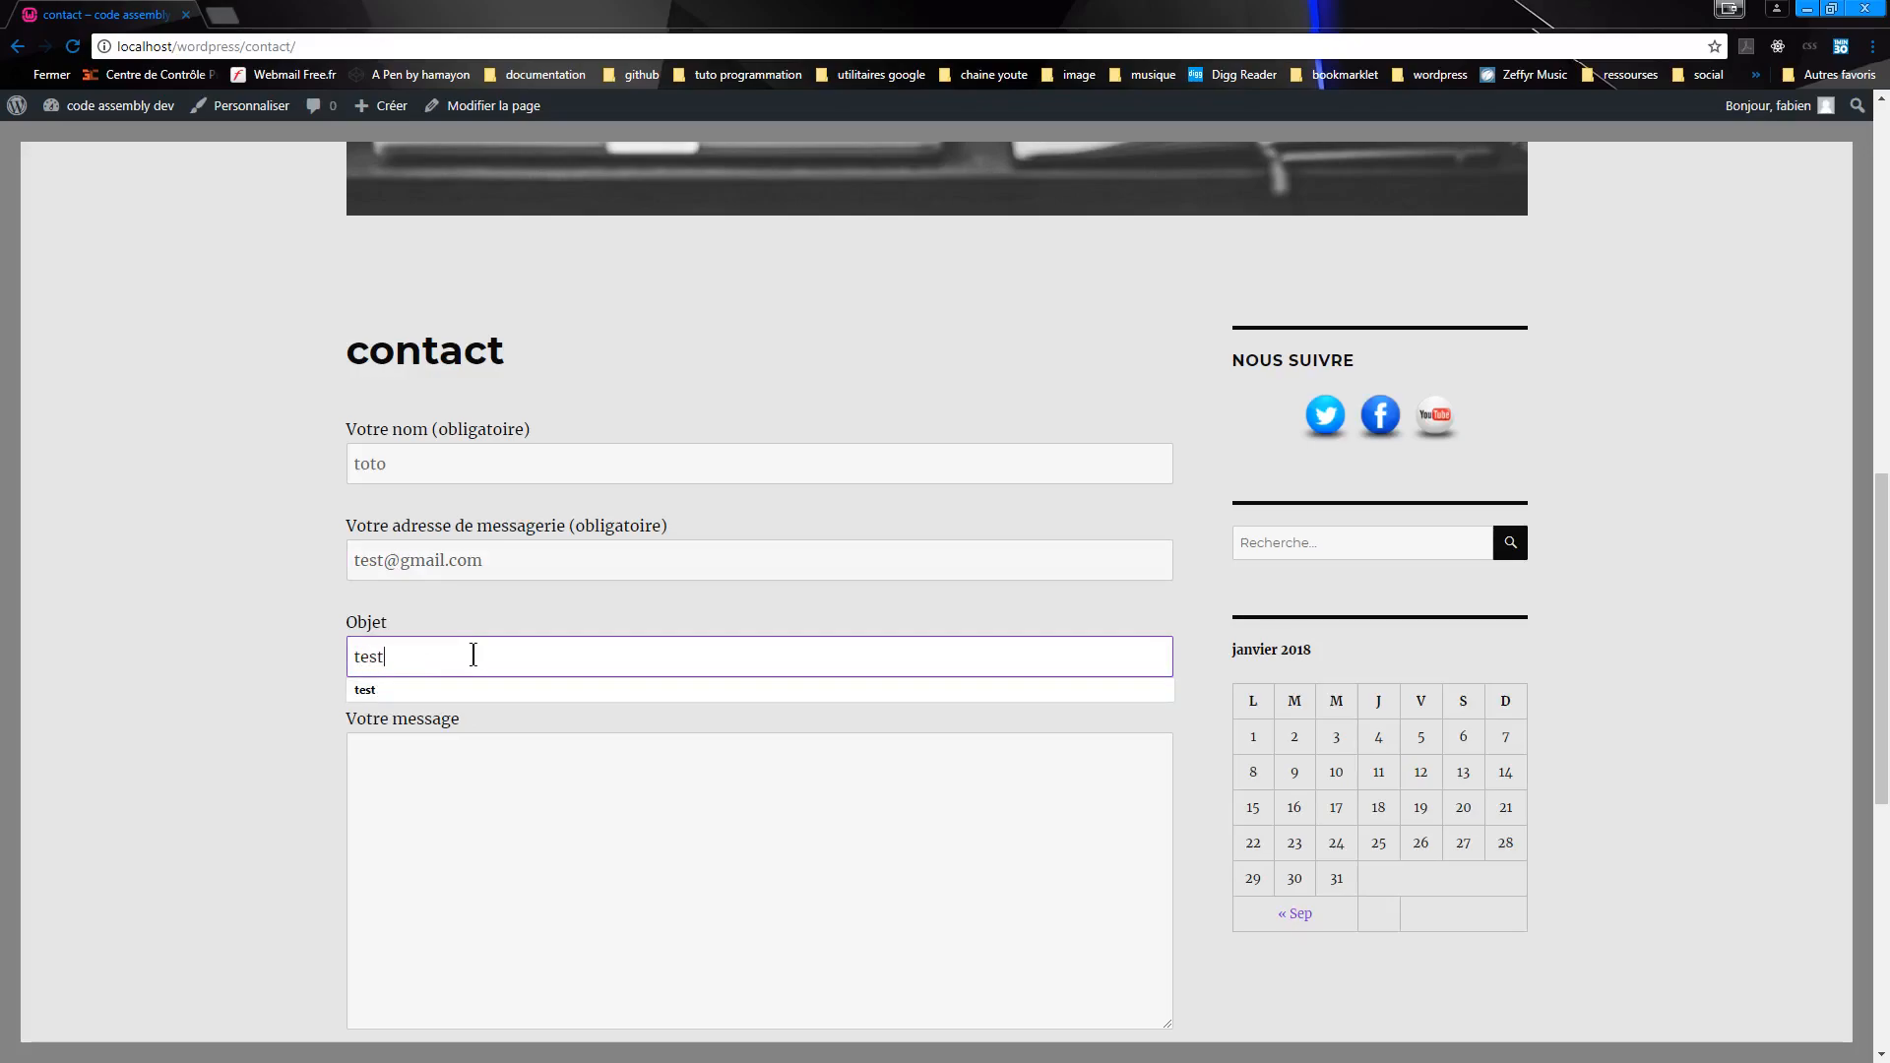
pyautogui.click(544, 690)
pyautogui.click(509, 781)
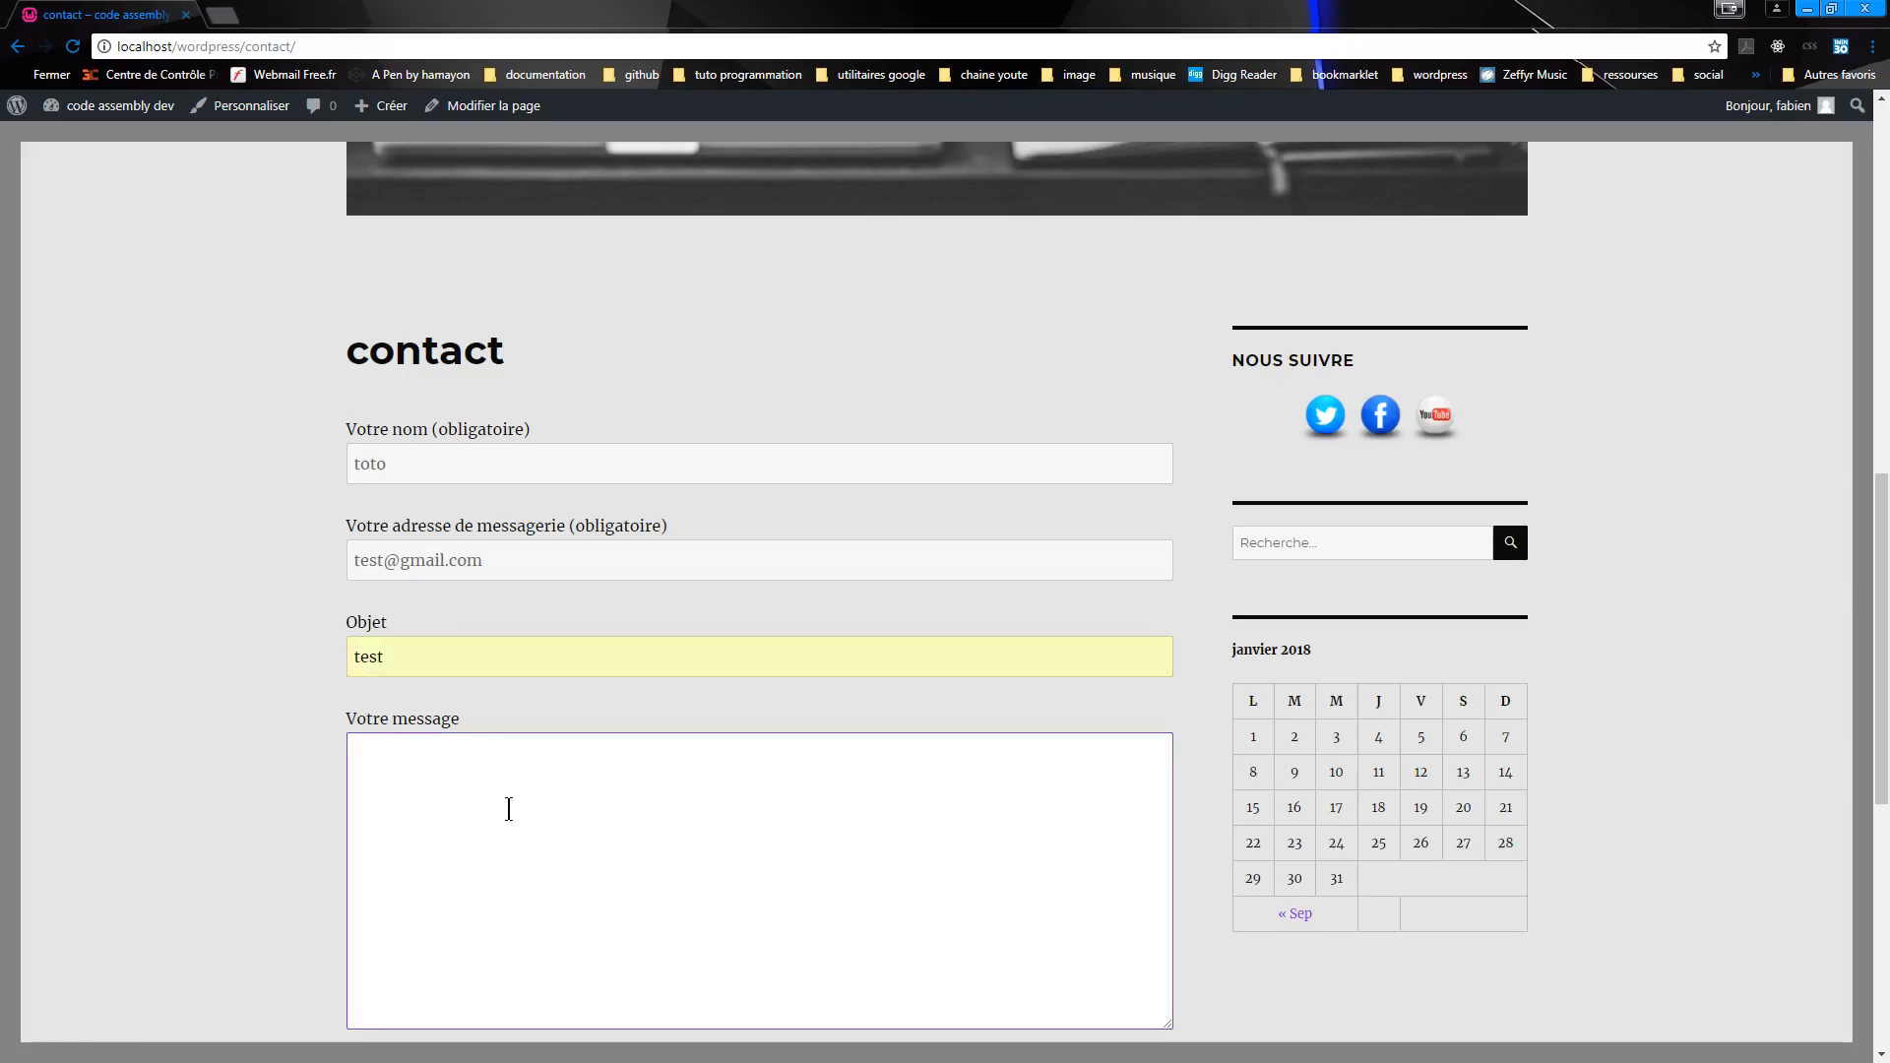
pyautogui.write('encore une test')
pyautogui.click(438, 756)
pyautogui.press('BackSpace')
pyautogui.scroll(-2, 556, 574)
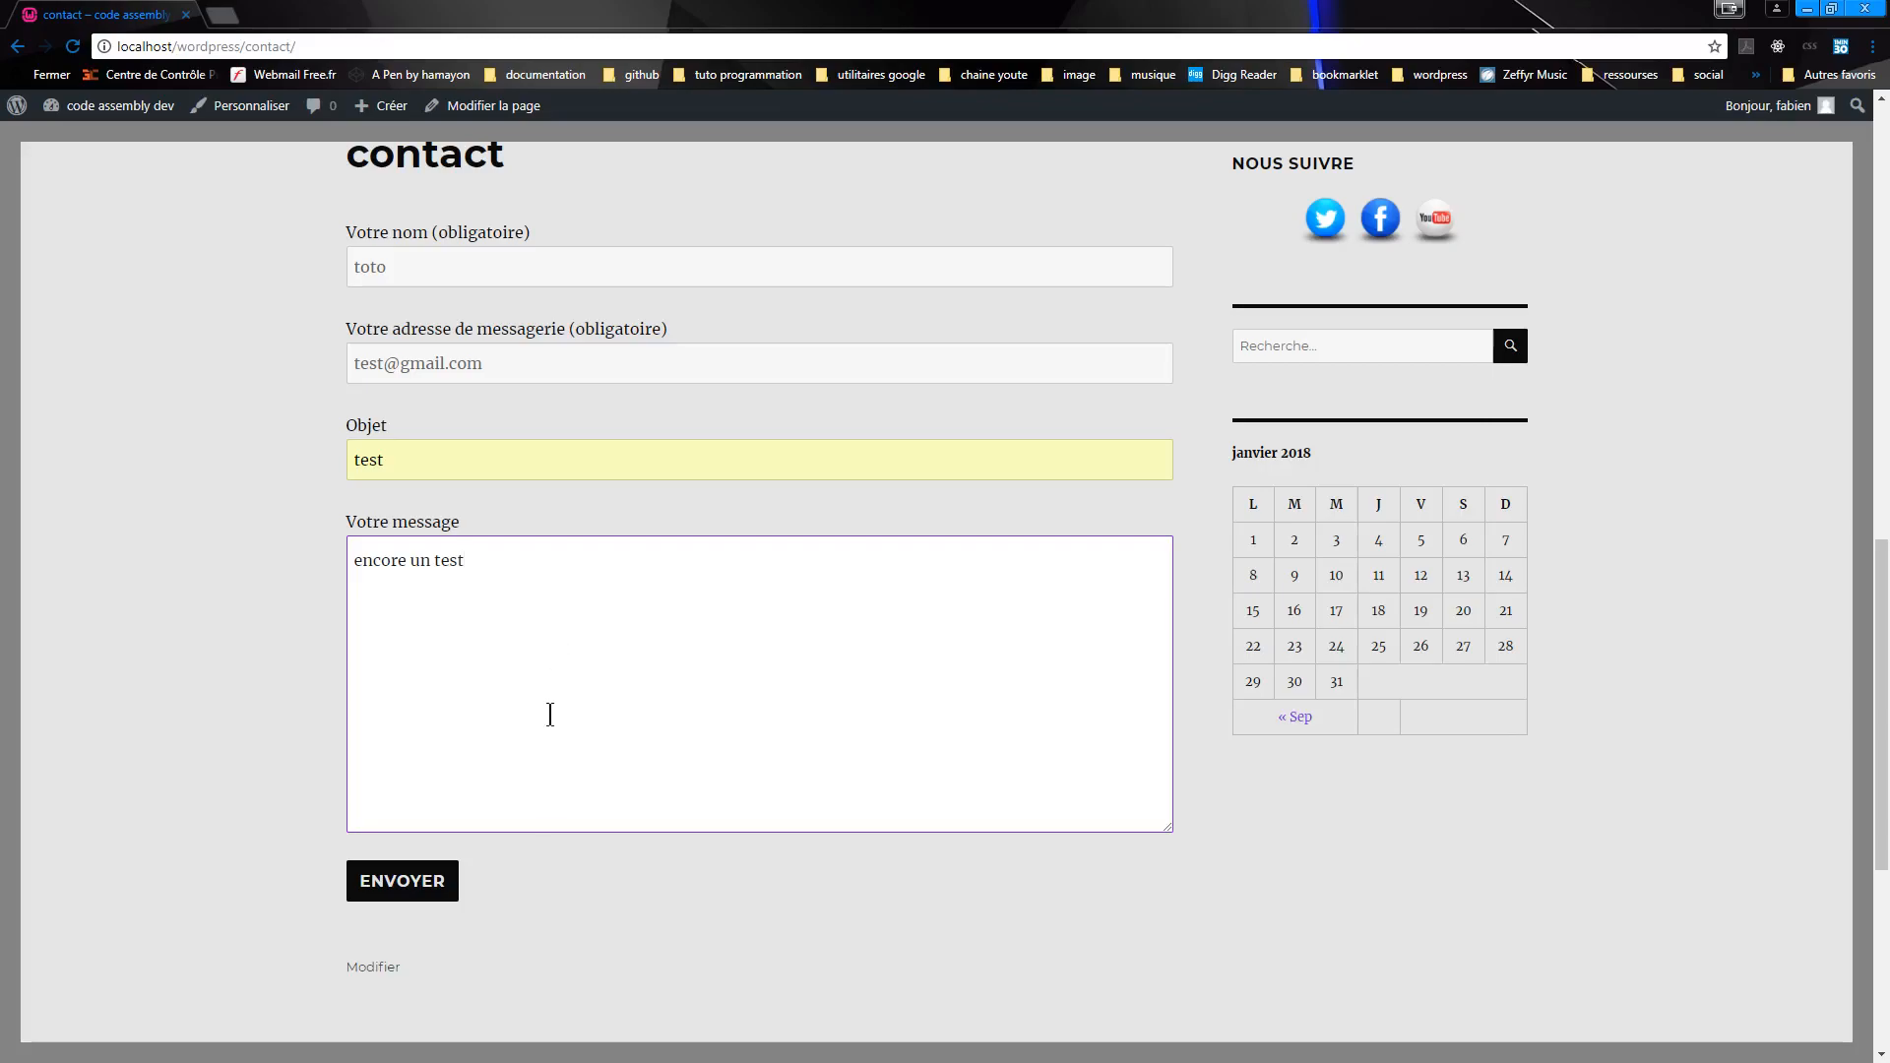
pyautogui.click(421, 882)
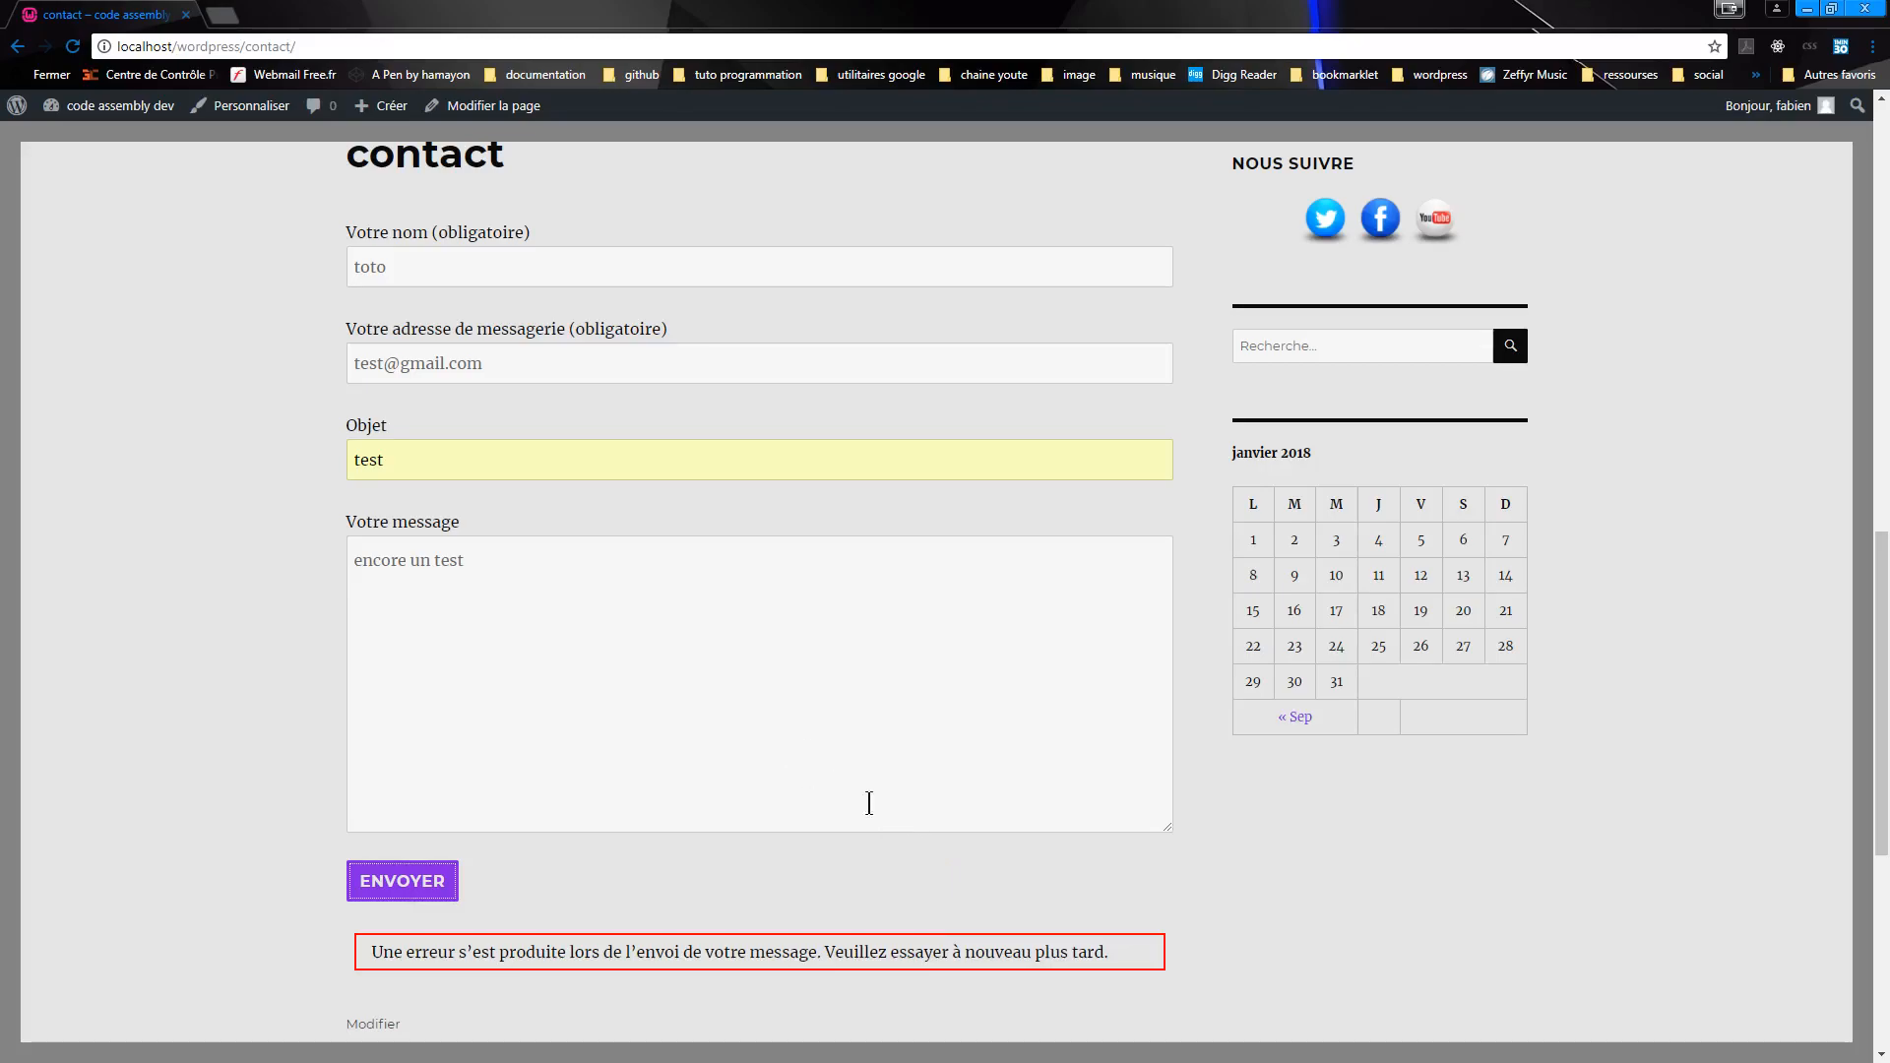
pyautogui.click(936, 834)
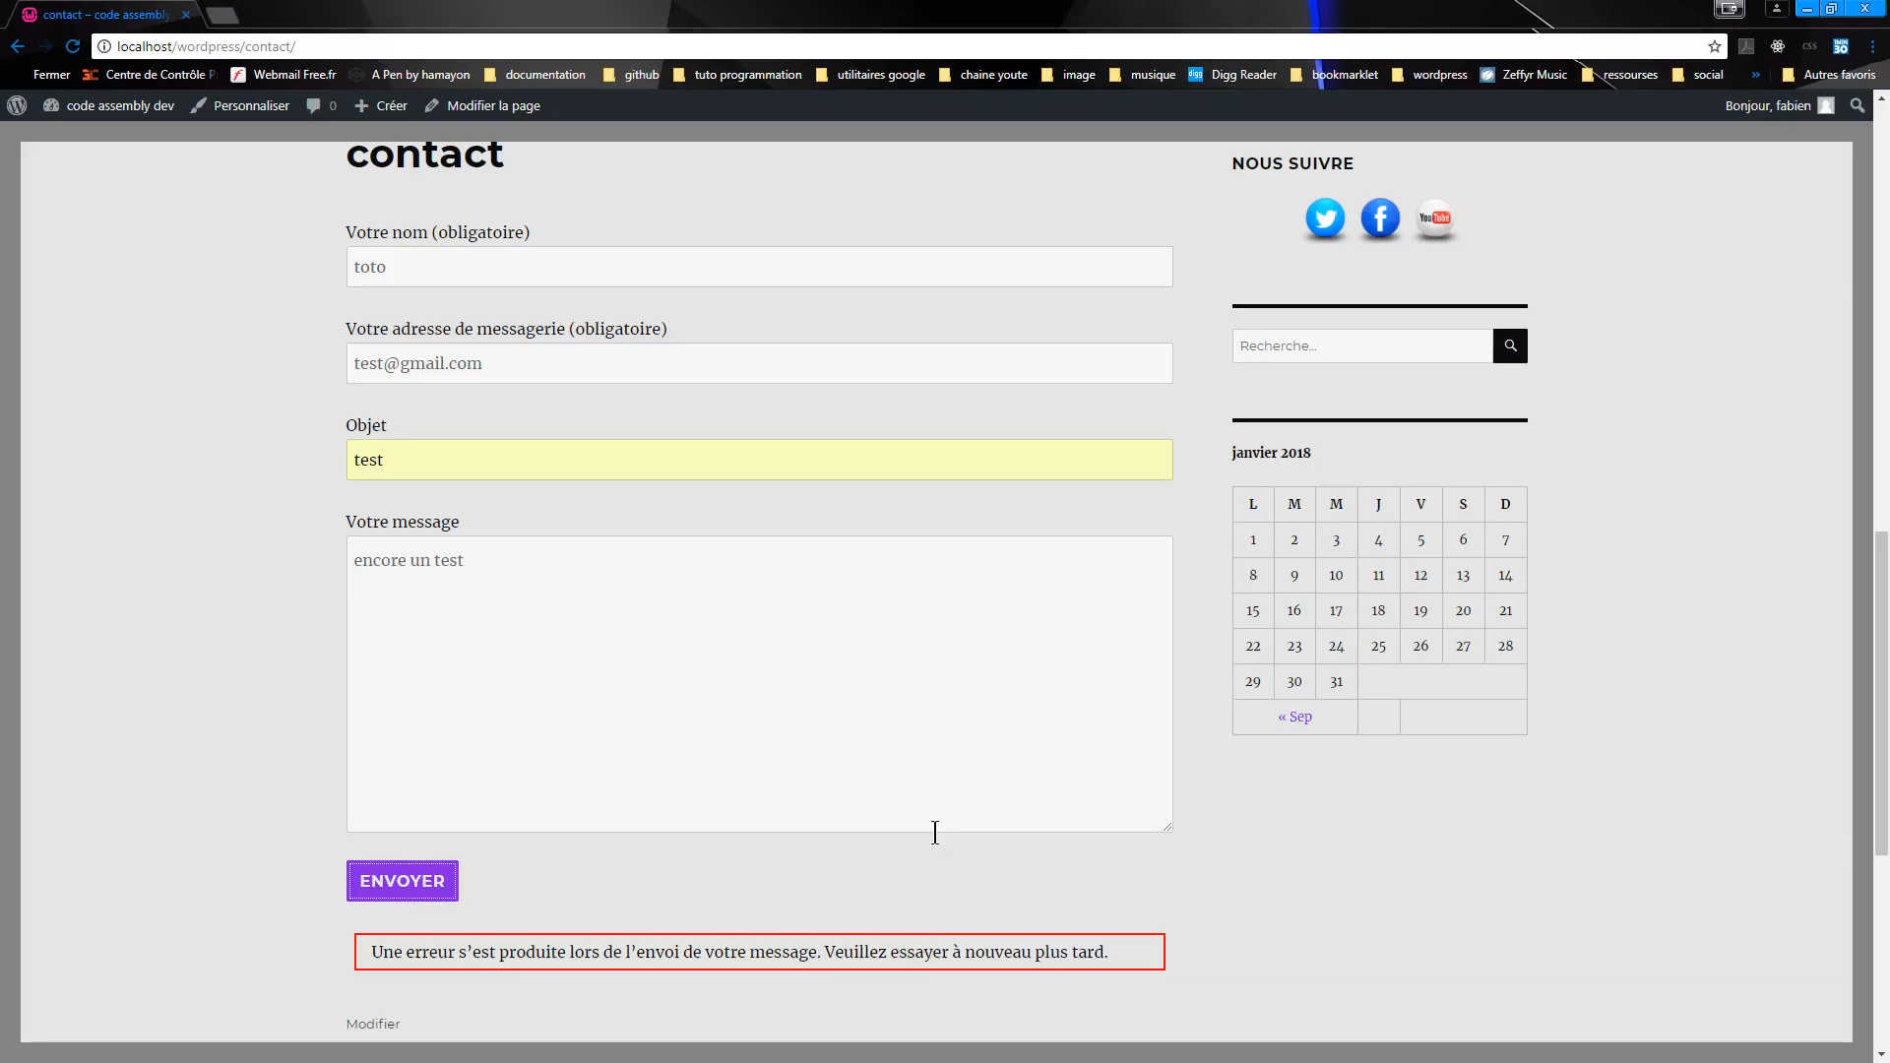